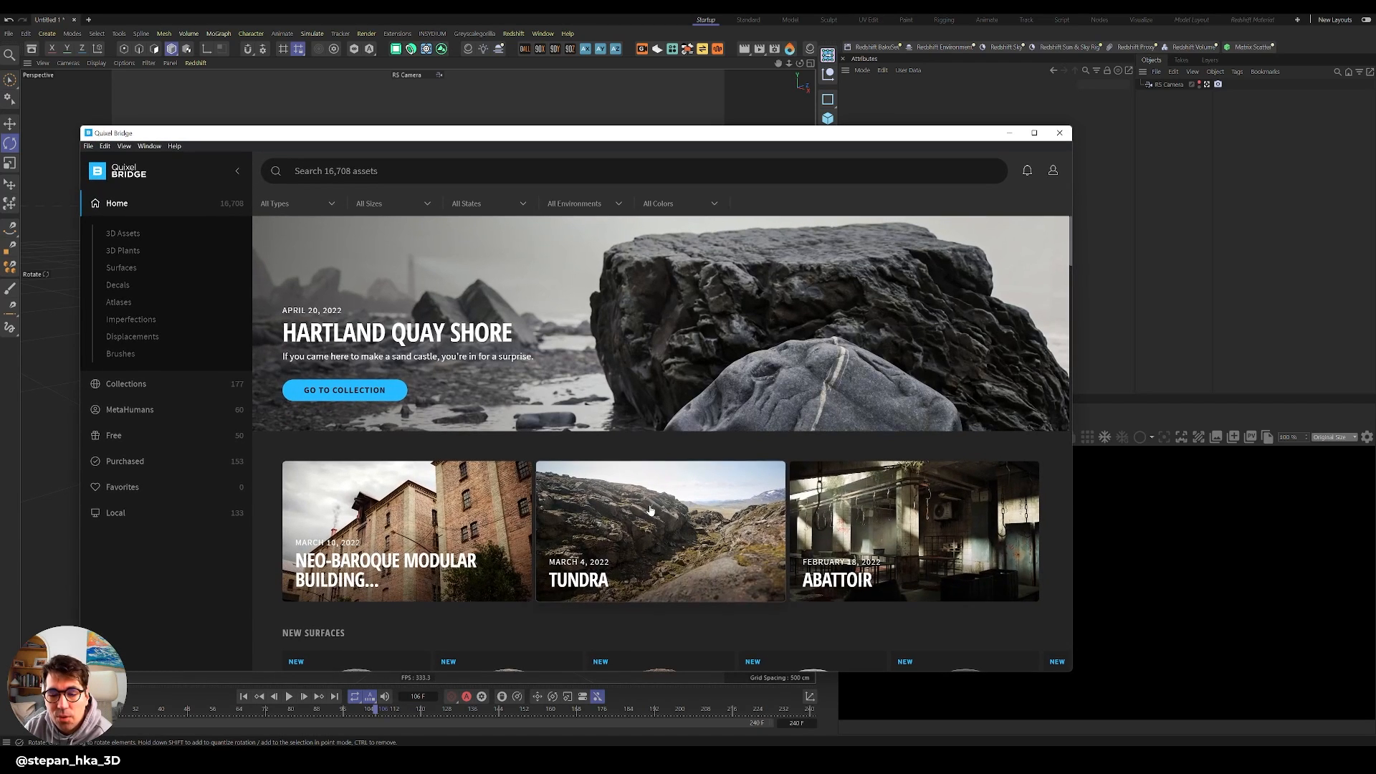
# Export the purchased Beach Boulder from the Nature > Rock > Beach 3D assets to Cinema 4D and dismiss the plugin error.
pyautogui.click(125, 461)
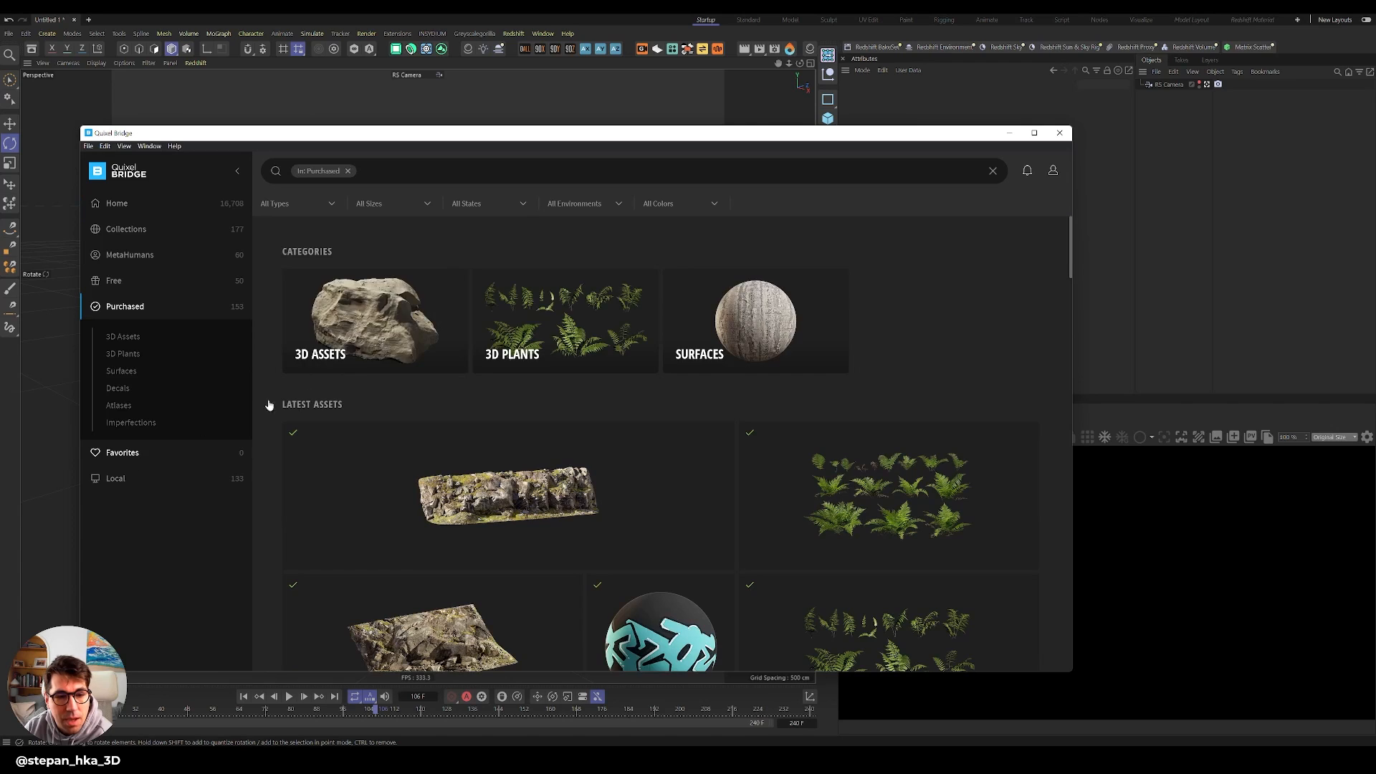
pyautogui.scroll(-4, 645, 423)
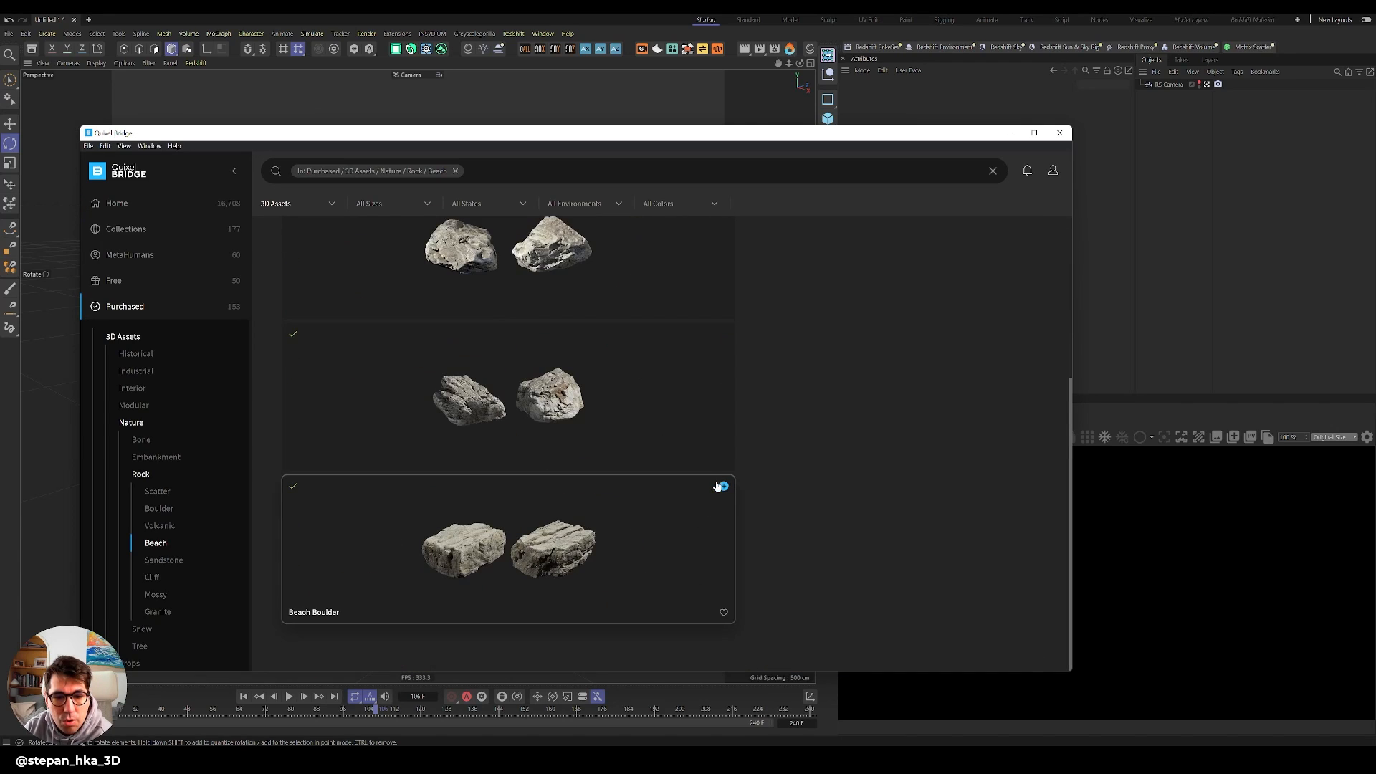
pyautogui.click(724, 488)
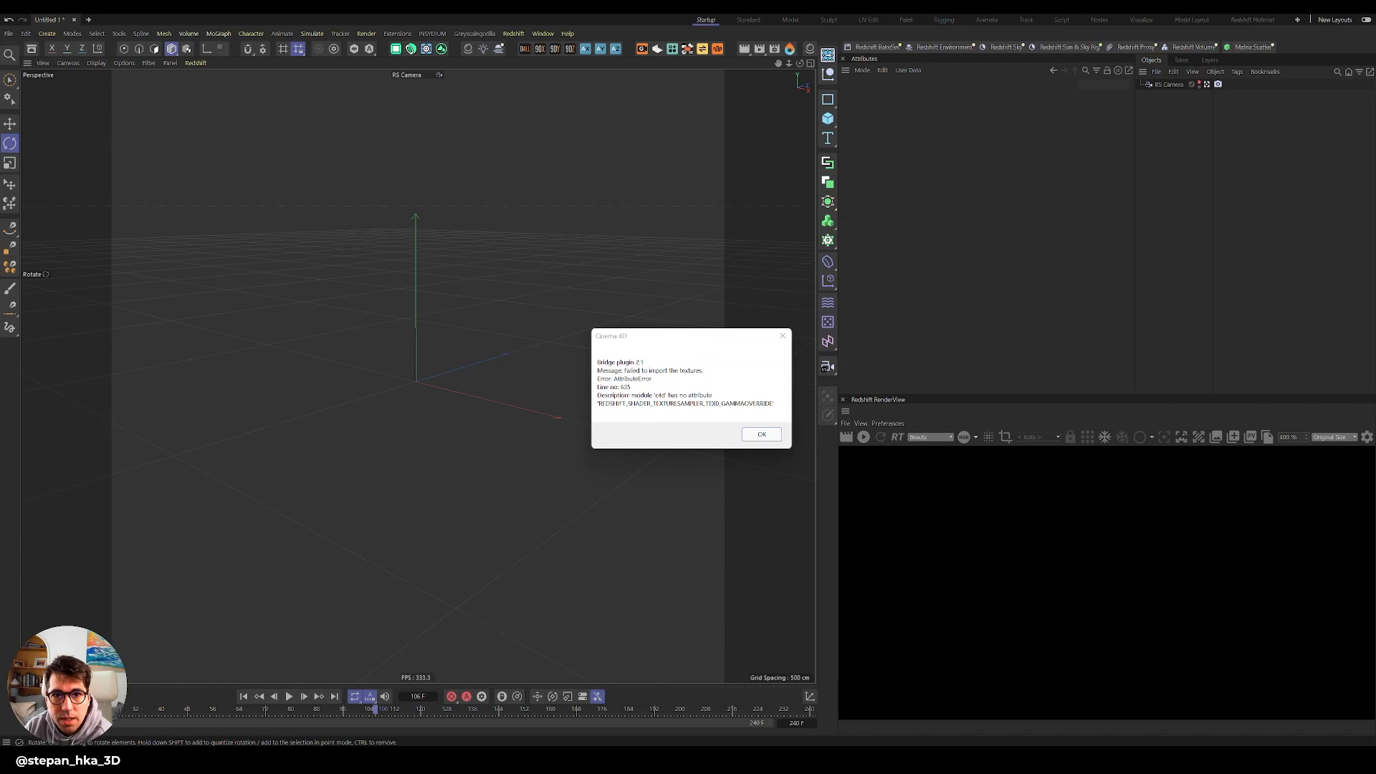
pyautogui.moveTo(653, 344); pyautogui.dragTo(581, 267)
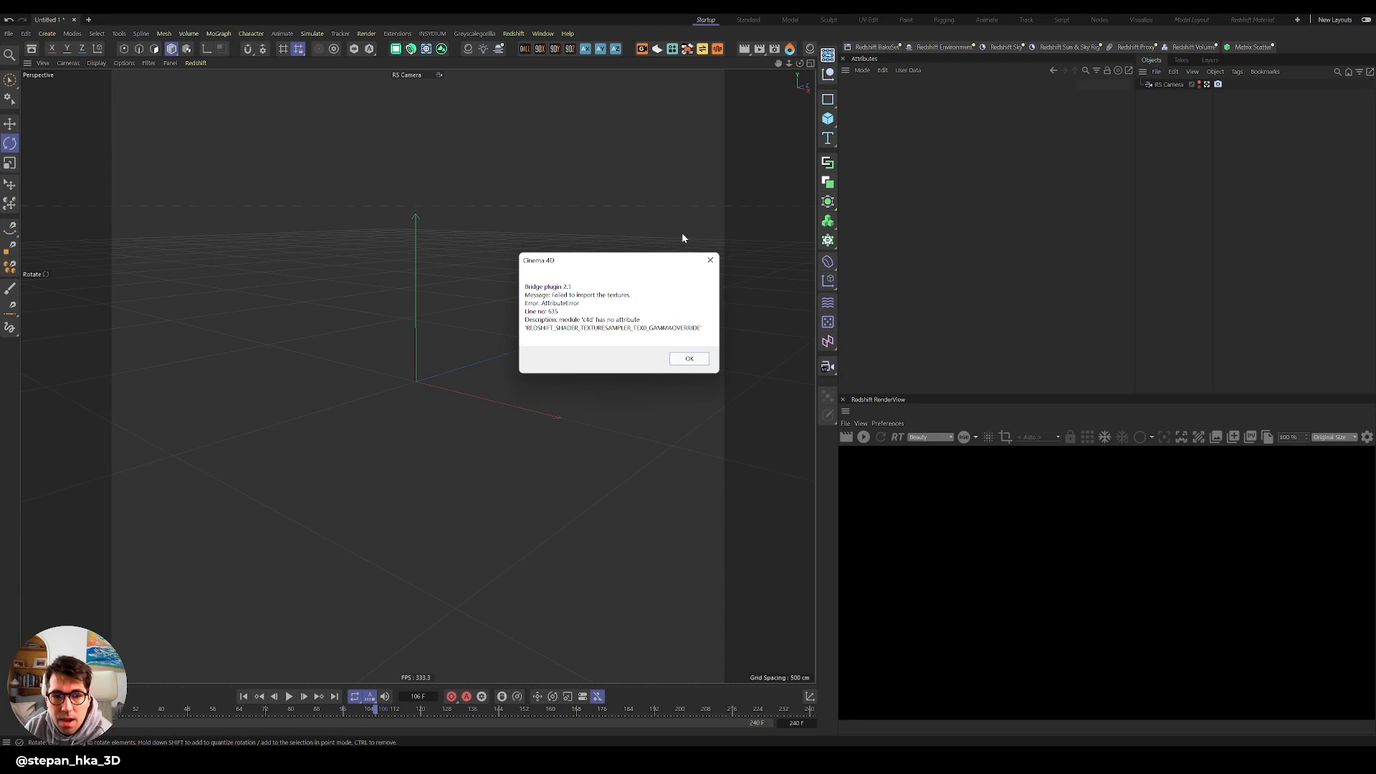
pyautogui.click(686, 357)
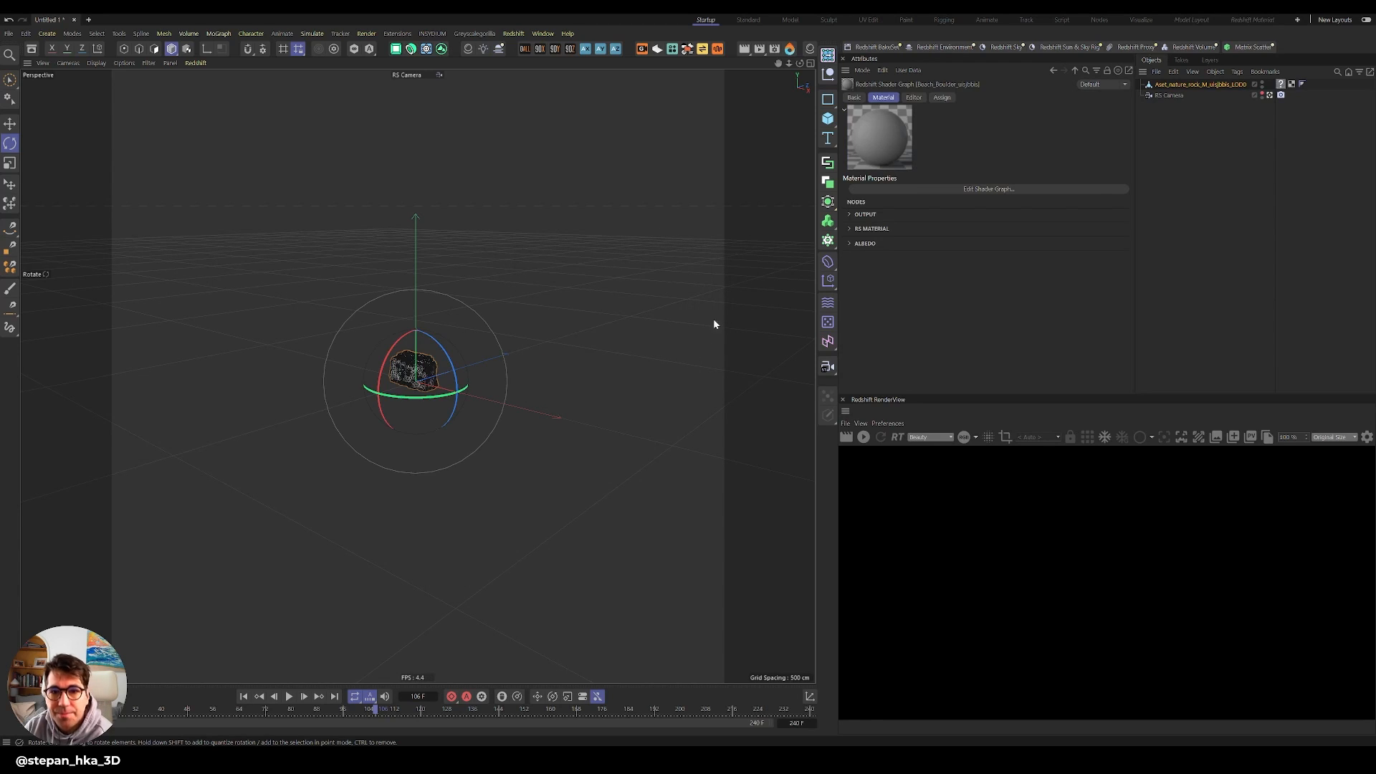
# Rotate and lift the imported boulder so it stands upright above the ground, and delete its material tag.
pyautogui.scroll(5, 363, 358)
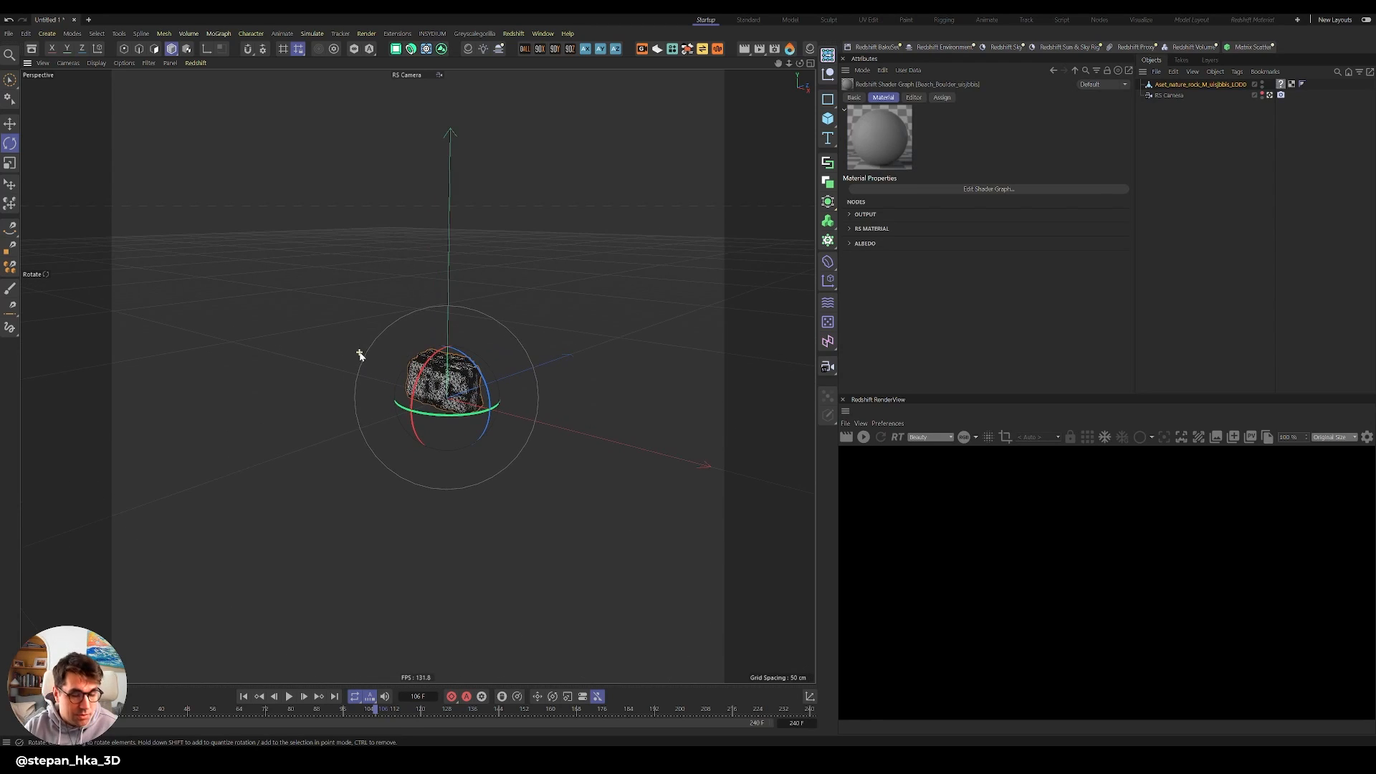
pyautogui.keyDown('alt'); pyautogui.moveTo(396, 359); pyautogui.dragTo(556, 349); pyautogui.keyUp('alt')
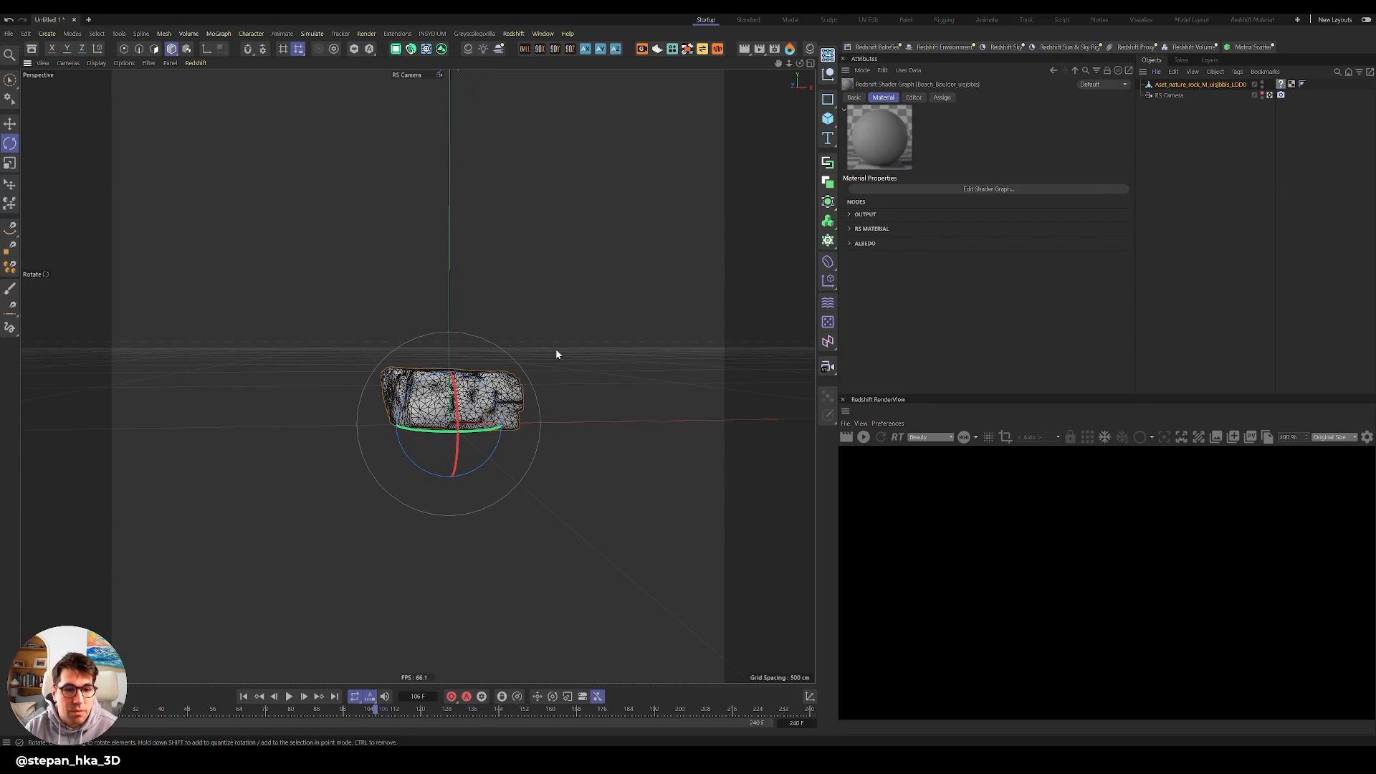
pyautogui.scroll(5, 486, 337)
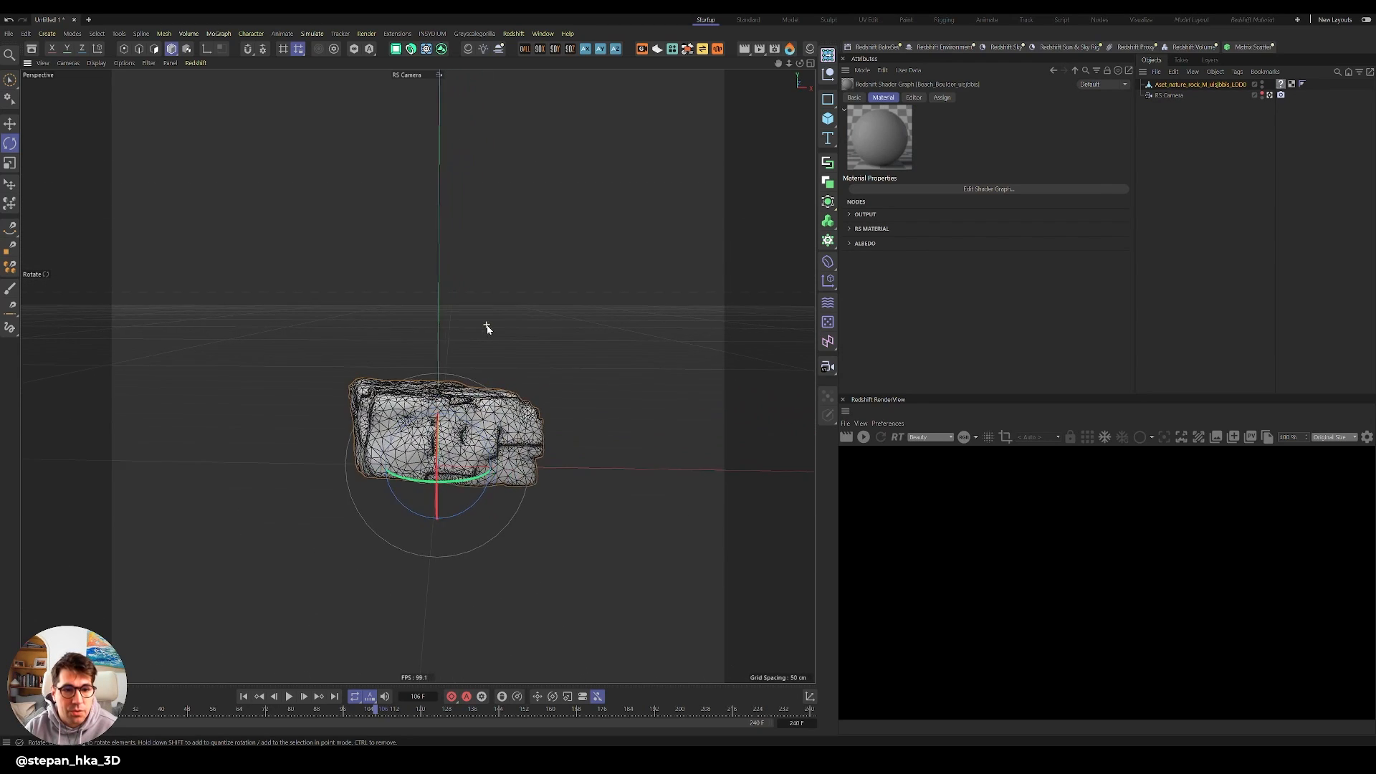
pyautogui.keyDown('alt'); pyautogui.moveTo(435, 386); pyautogui.dragTo(422, 372); pyautogui.keyUp('alt')
pyautogui.keyDown('alt'); pyautogui.moveTo(437, 408); pyautogui.dragTo(440, 438, button='middle'); pyautogui.keyUp('alt')
pyautogui.moveTo(442, 435)
pyautogui.keyDown('alt'); pyautogui.mouseDown()
pyautogui.moveTo(454, 415)
pyautogui.moveTo(435, 430)
pyautogui.mouseUp(); pyautogui.keyUp('alt')
pyautogui.moveTo(478, 489); pyautogui.dragTo(450, 355)
pyautogui.press('e')
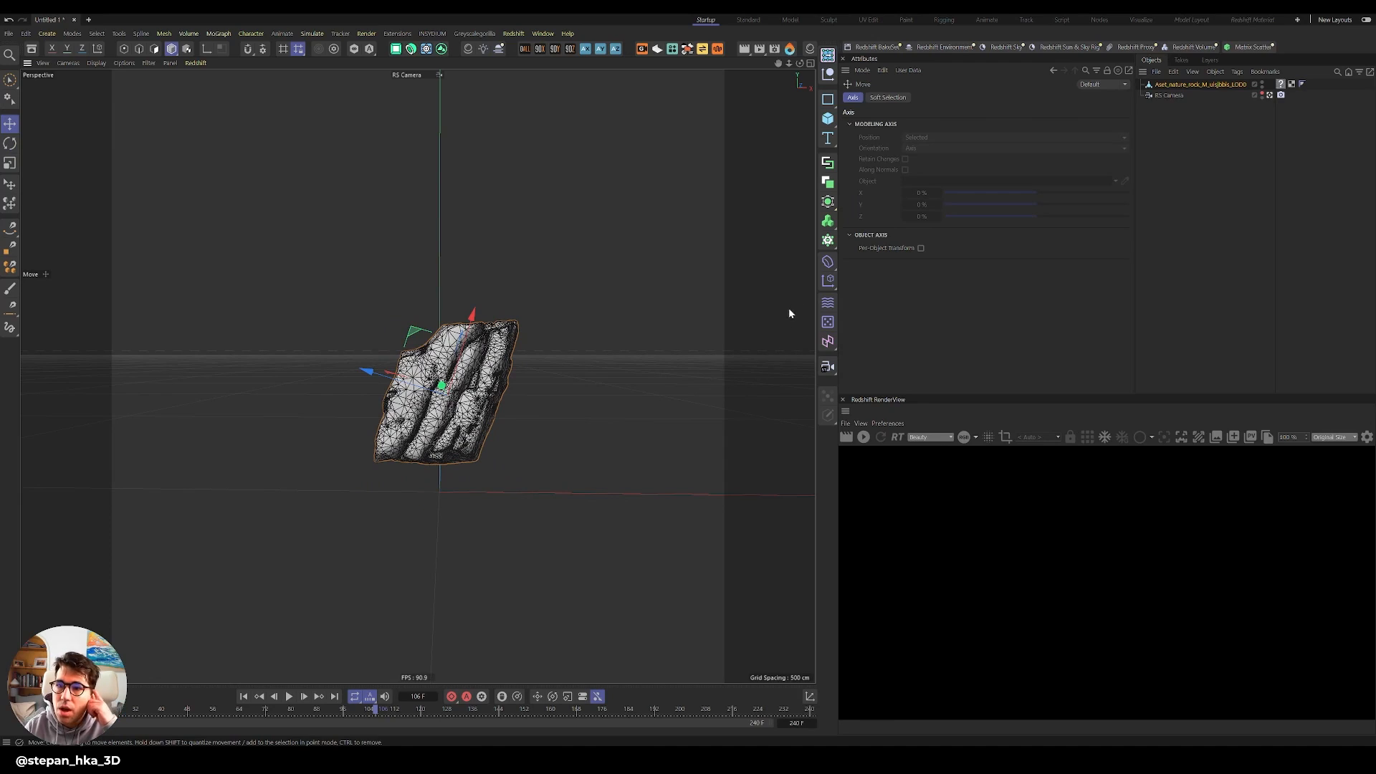
pyautogui.click(1281, 84)
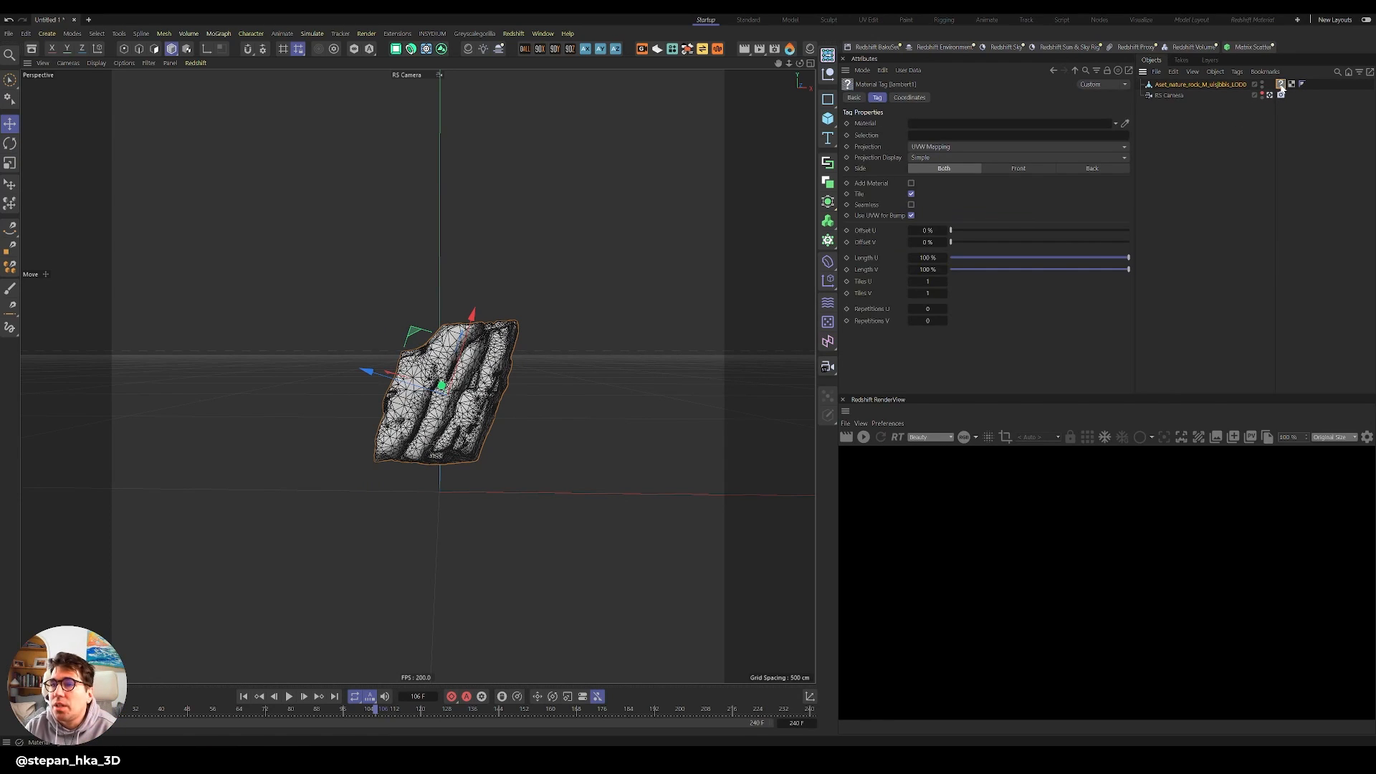
pyautogui.press('Delete')
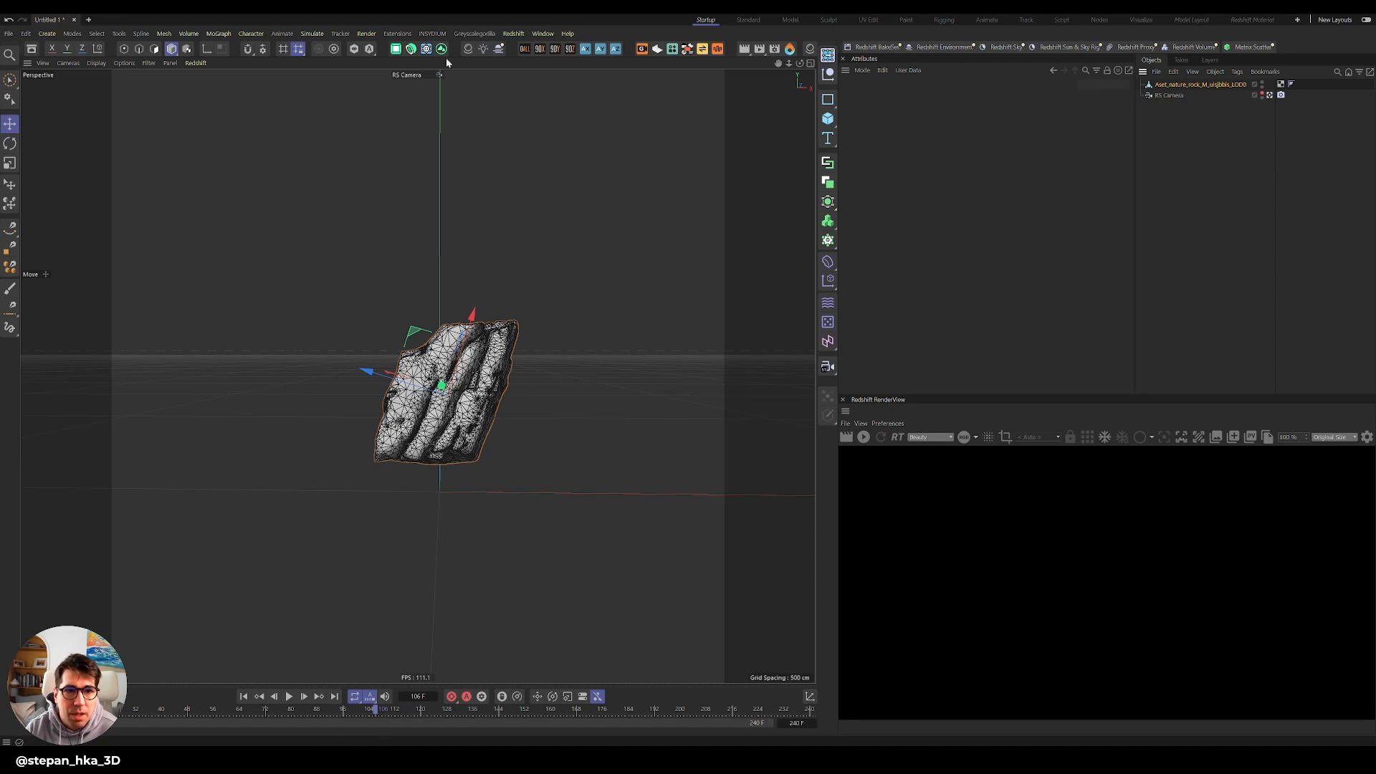
# Add a plane beneath the rock and scale it up to about 722 cm square.
pyautogui.click(827, 118)
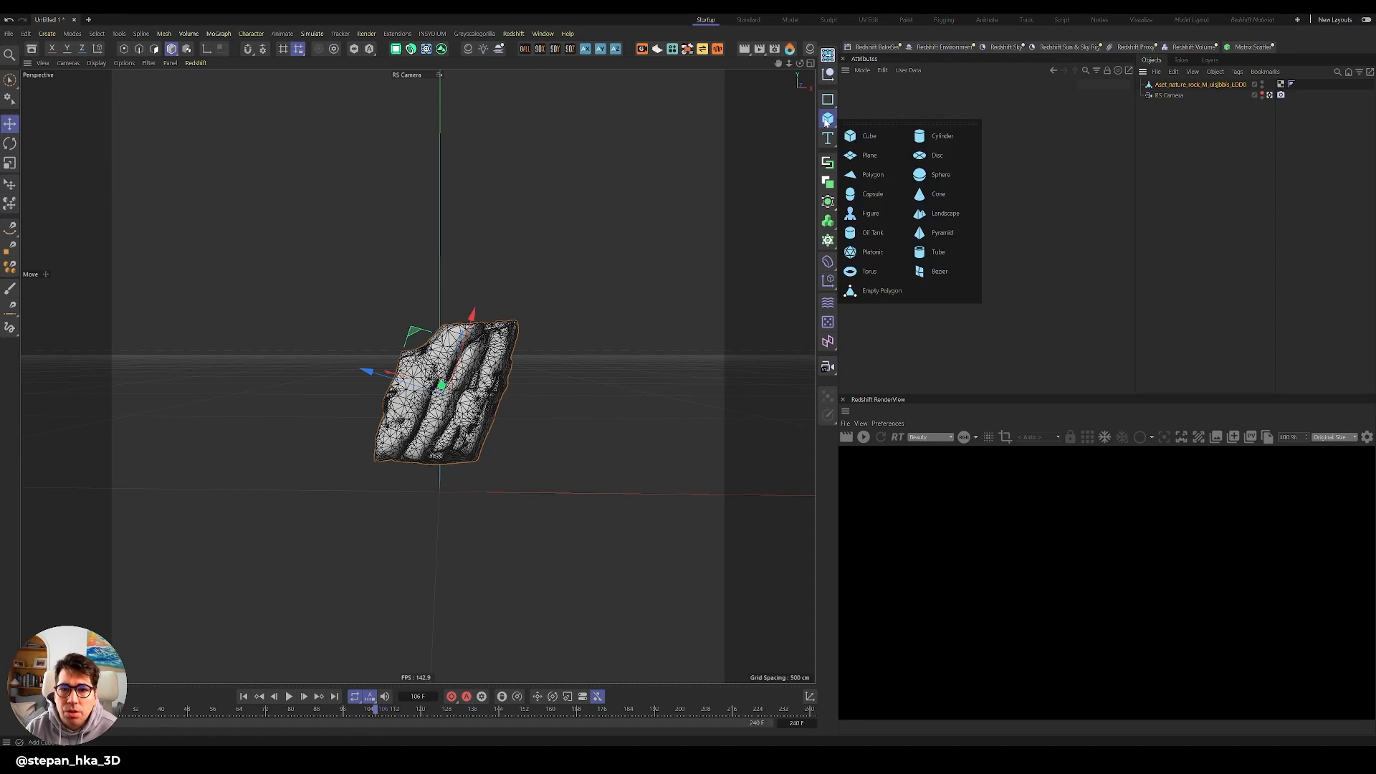
pyautogui.click(890, 163)
pyautogui.press('t')
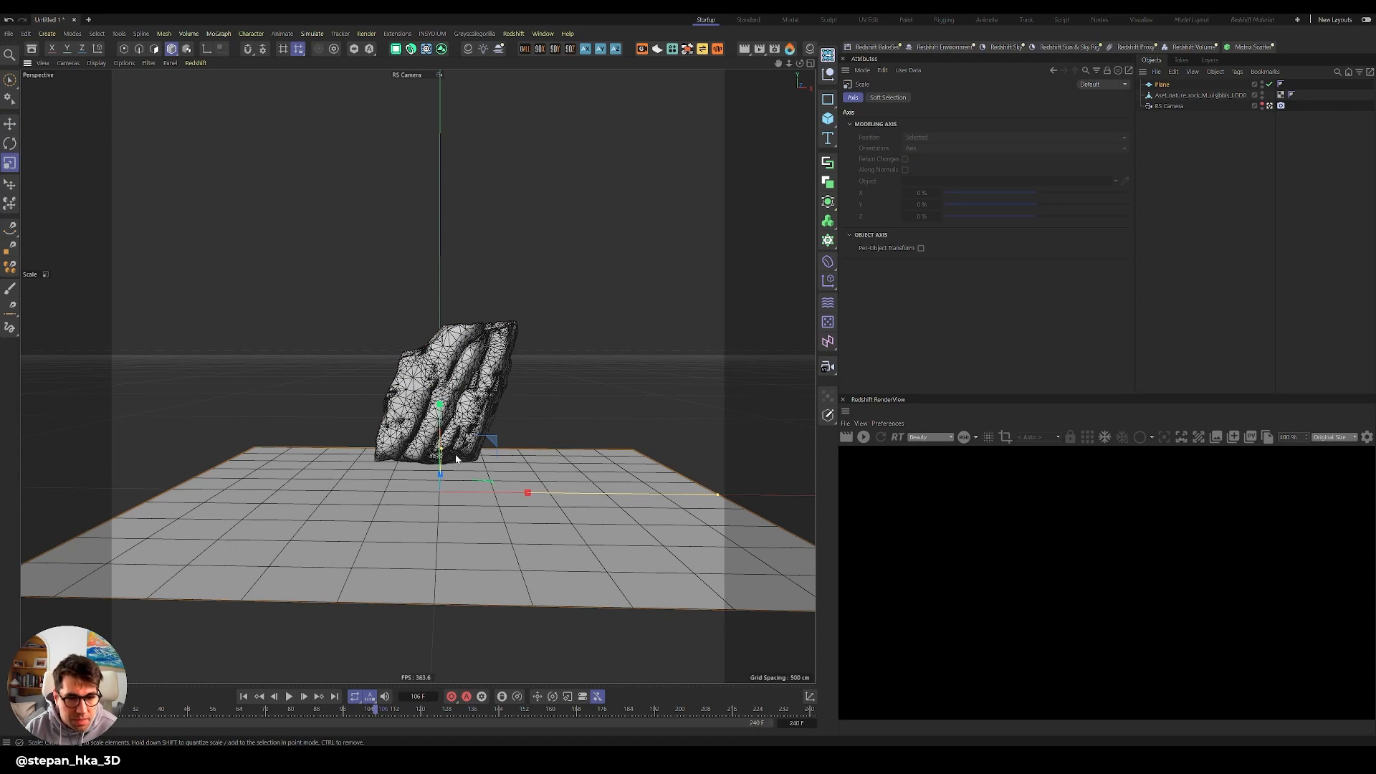
pyautogui.moveTo(509, 478)
pyautogui.mouseDown()
pyautogui.moveTo(677, 400)
pyautogui.moveTo(509, 477)
pyautogui.mouseUp()
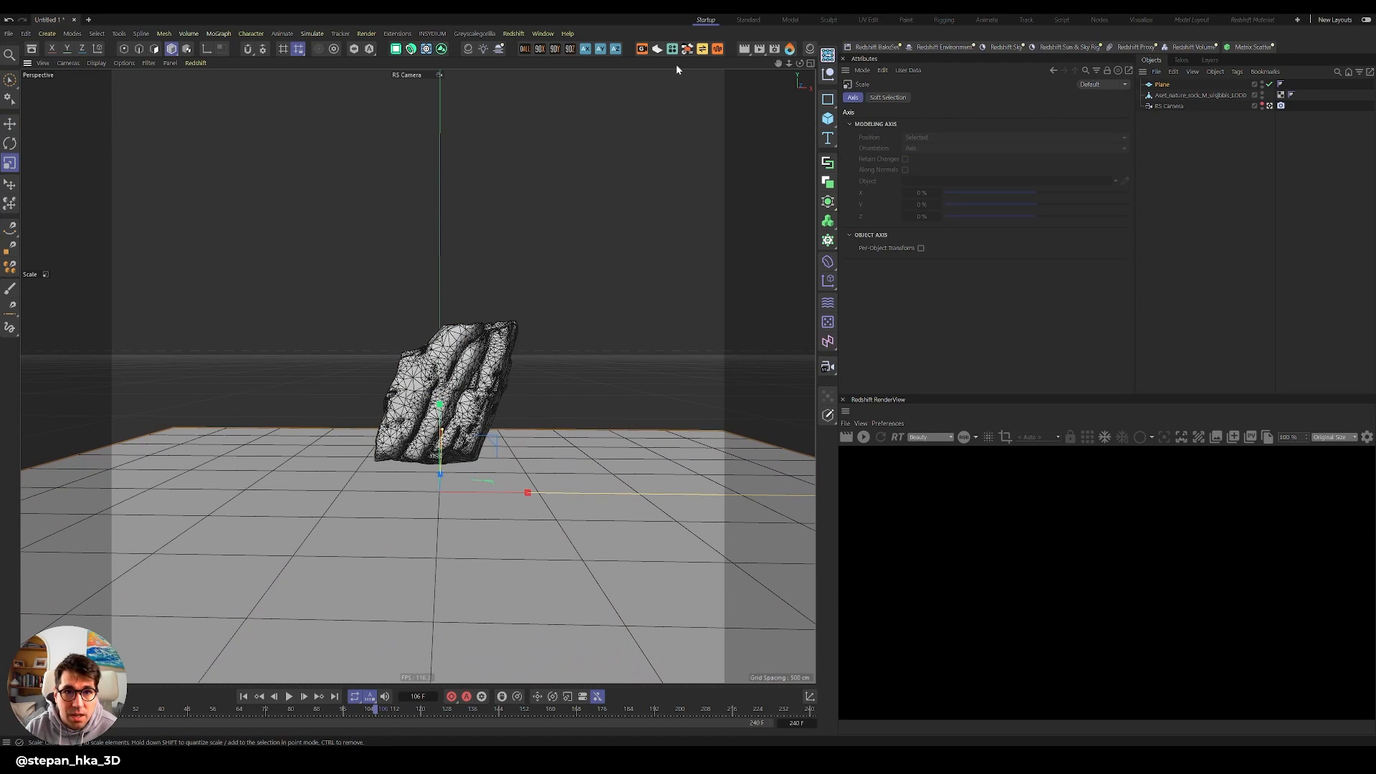
pyautogui.click(657, 48)
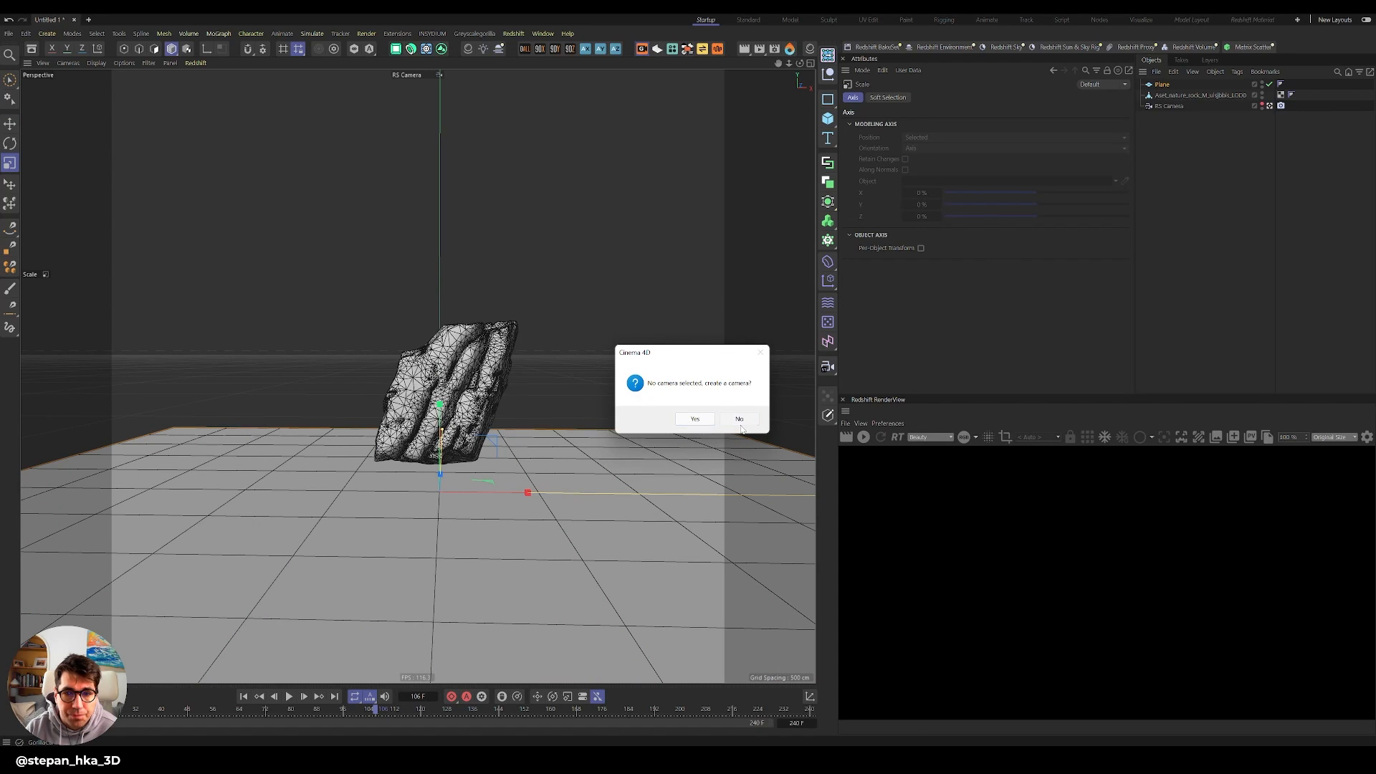
pyautogui.click(694, 419)
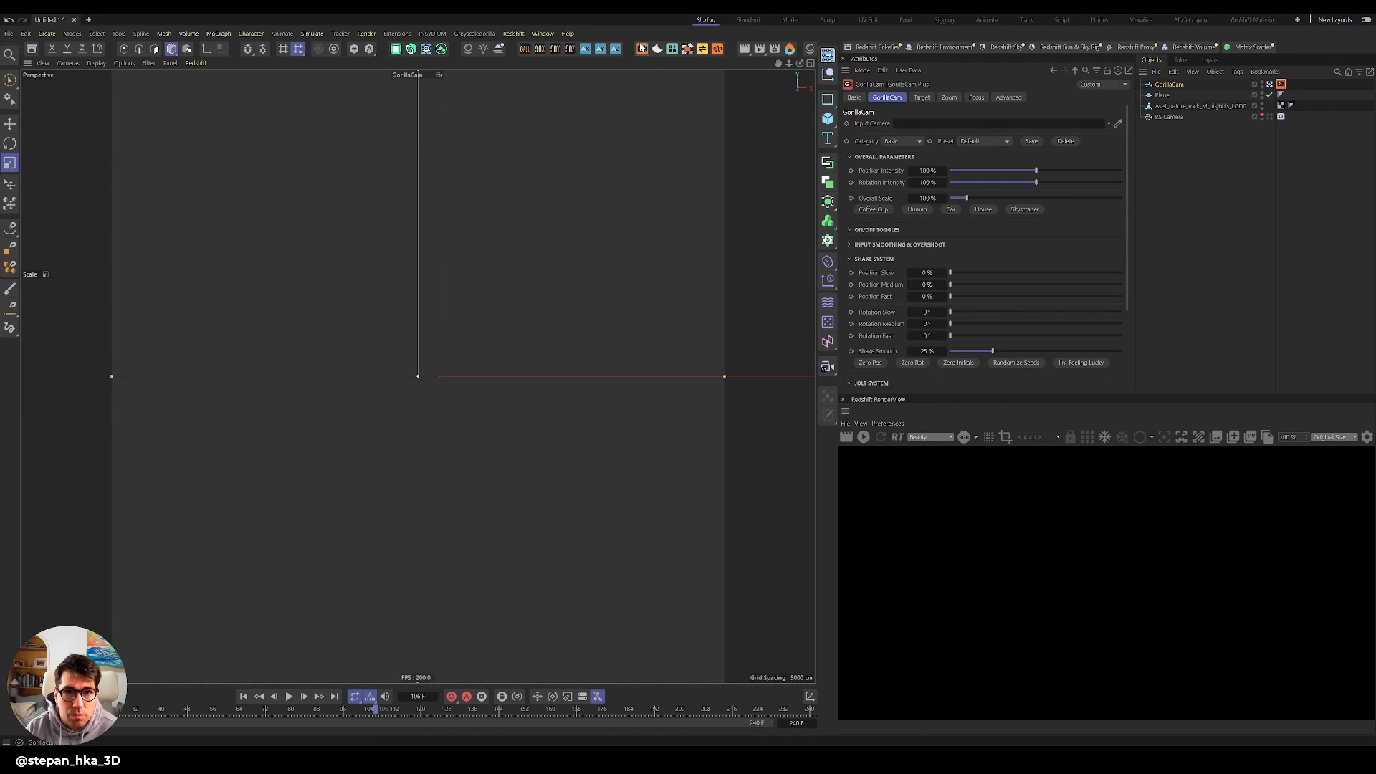
pyautogui.click(1176, 86)
pyautogui.press('Delete')
# Start the live Redshift render and try a Cyc Plus backdrop with 19 curve and 17 height subdivisions, deleting the backdrop again.
pyautogui.click(657, 49)
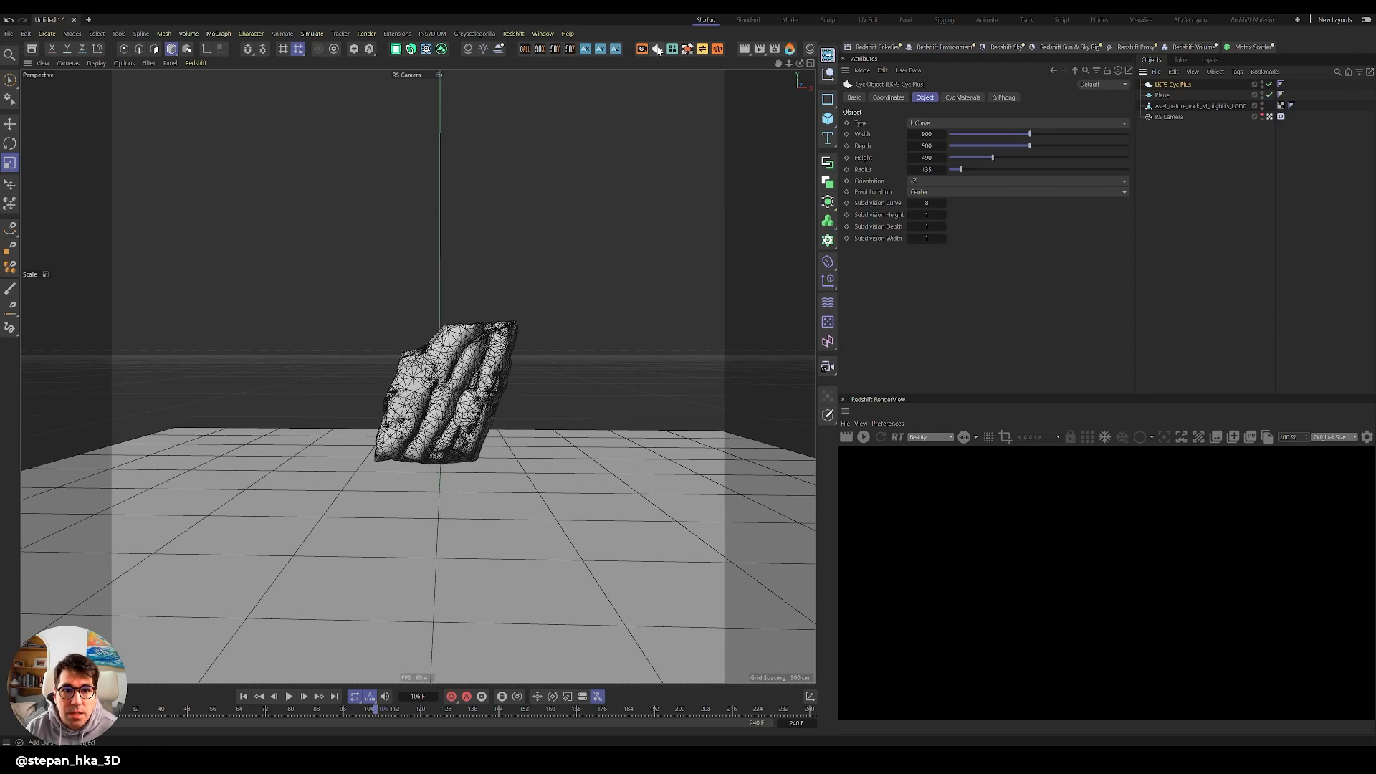
pyautogui.click(864, 436)
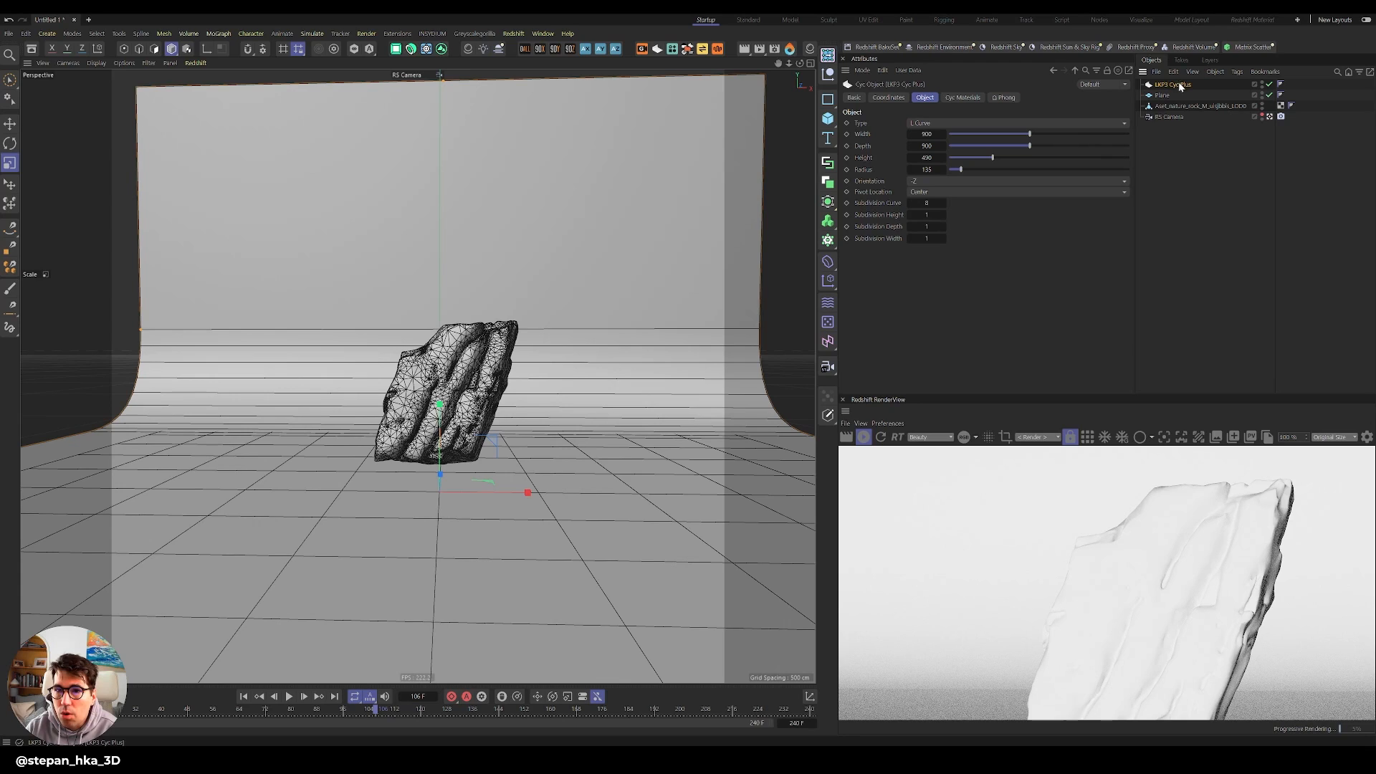
pyautogui.moveTo(920, 216)
pyautogui.mouseDown()
pyautogui.moveTo(942, 216)
pyautogui.moveTo(933, 238)
pyautogui.moveTo(932, 205)
pyautogui.mouseUp()
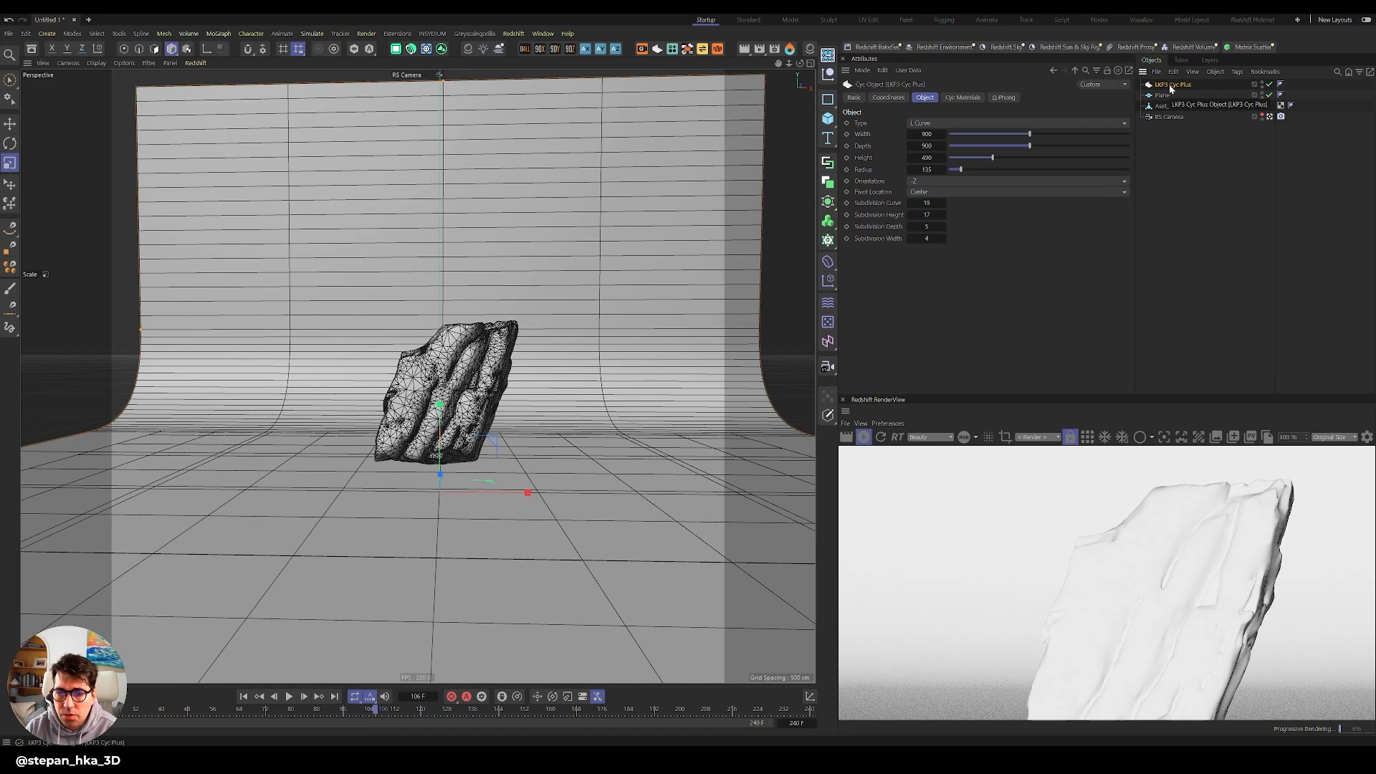
pyautogui.press('Delete')
# Duplicate the ground plane, rotate the copy upright and move it back and up to form a wall behind the rock.
pyautogui.click(537, 506)
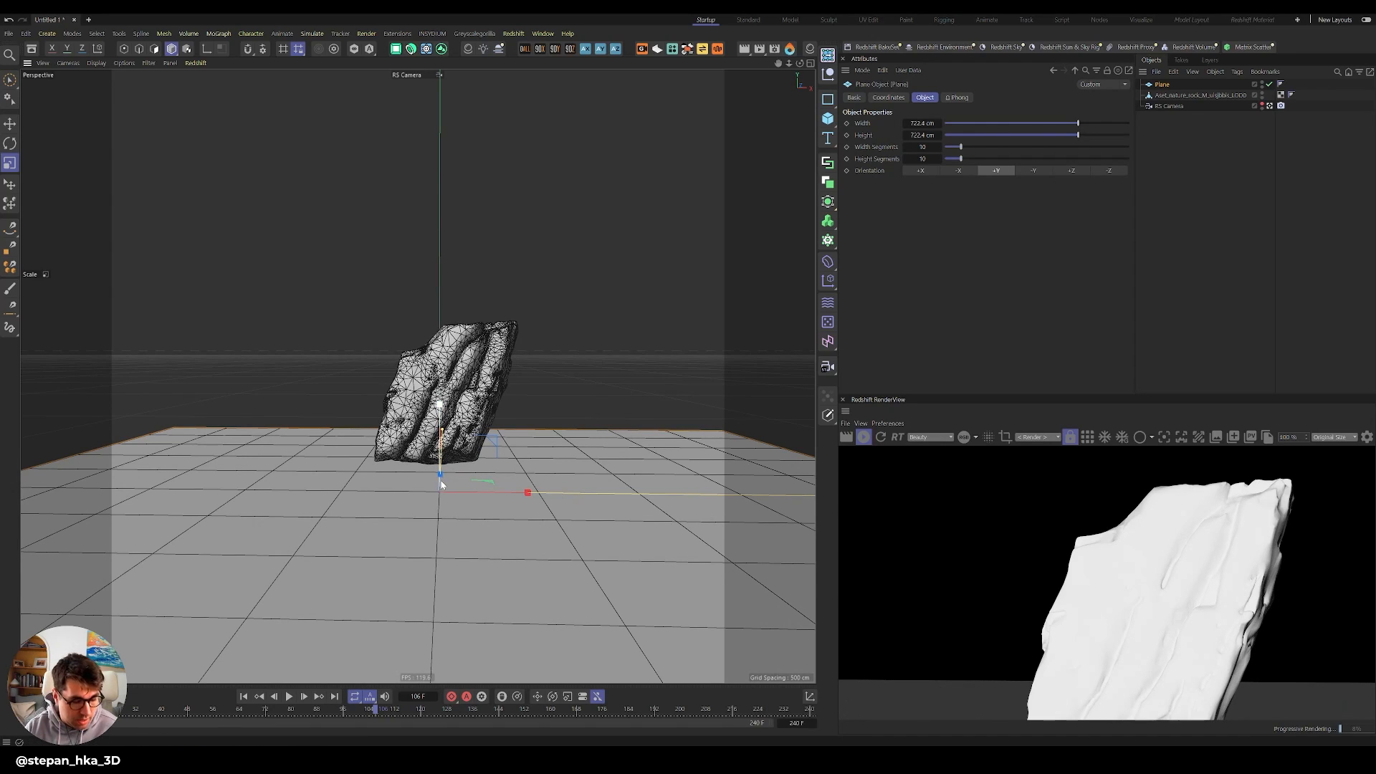
pyautogui.press('r')
pyautogui.moveTo(445, 480); pyautogui.dragTo(417, 595)
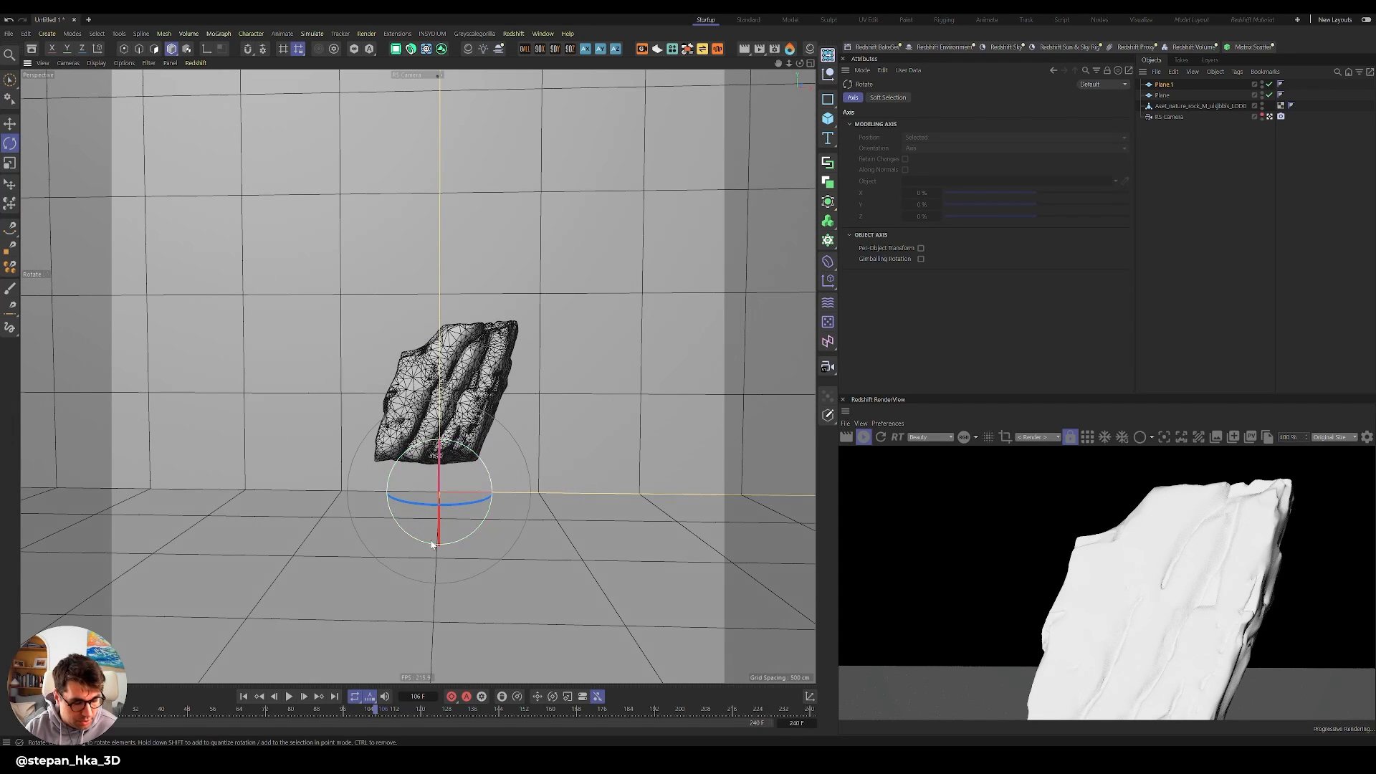
pyautogui.press('e')
pyautogui.moveTo(436, 513); pyautogui.dragTo(484, 460)
pyautogui.moveTo(442, 355); pyautogui.dragTo(445, 43)
# Slide the horizontal plane toward the camera and shift the rock slightly upward.
pyautogui.click(566, 557)
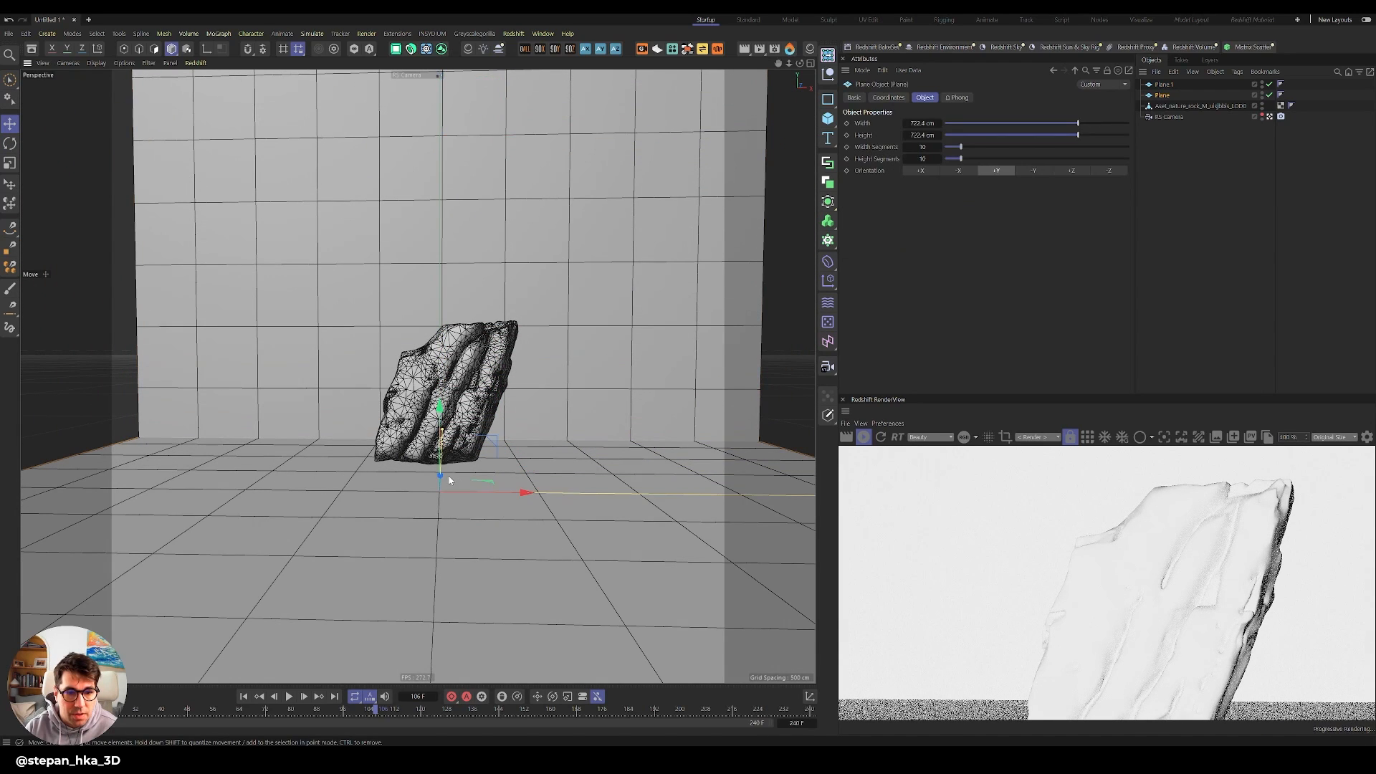
pyautogui.moveTo(443, 477)
pyautogui.mouseDown()
pyautogui.moveTo(413, 595)
pyautogui.moveTo(433, 501)
pyautogui.mouseUp()
pyautogui.click(446, 380)
pyautogui.moveTo(446, 380); pyautogui.dragTo(450, 348)
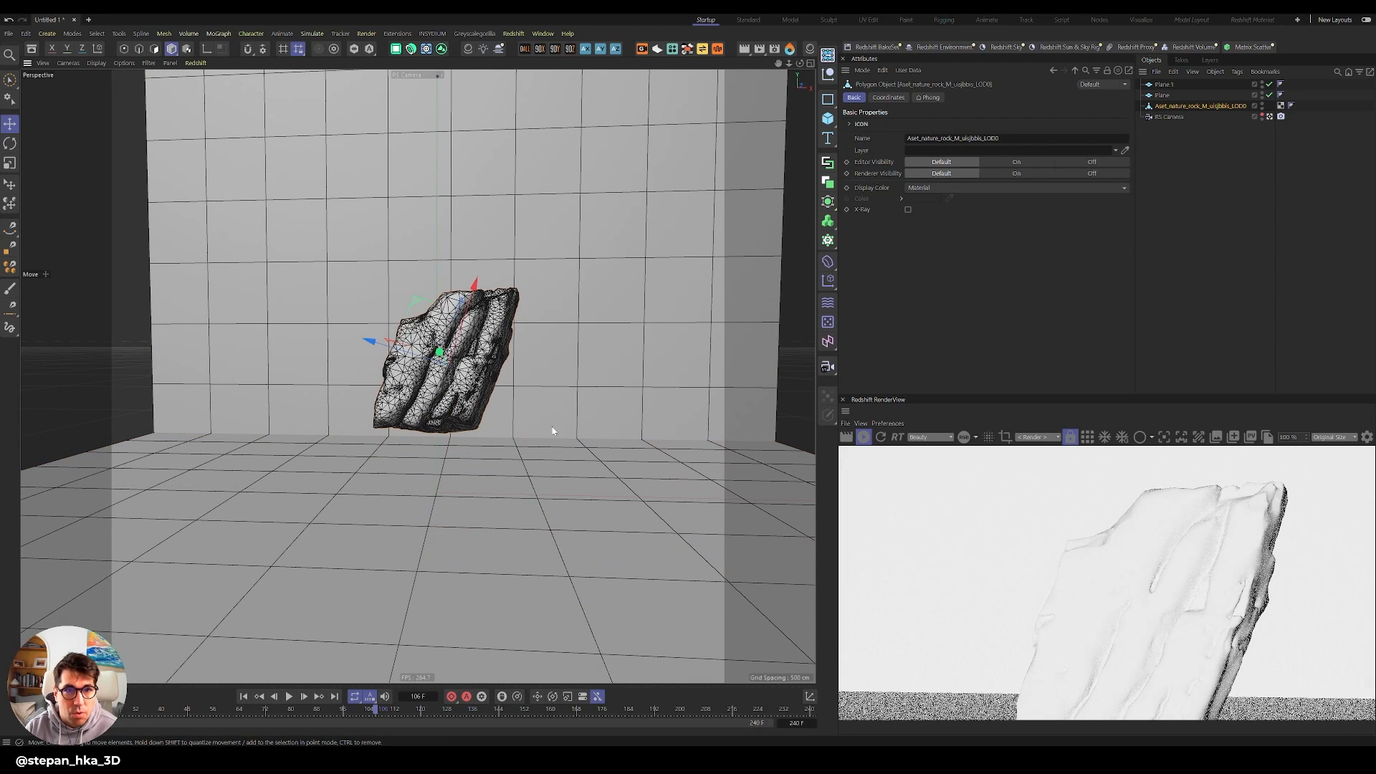
# Add a Redshift Dome Light to the scene.
pyautogui.click(482, 49)
pyautogui.click(547, 104)
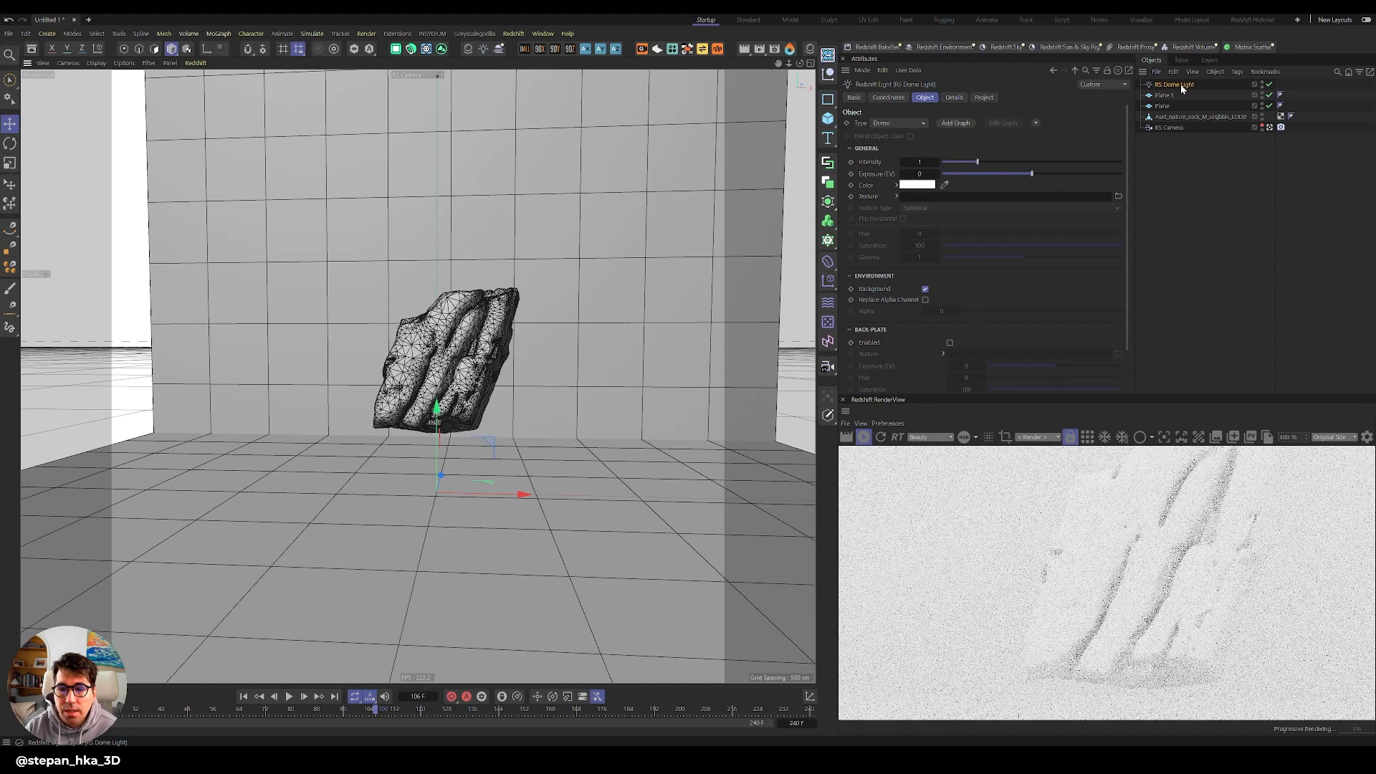
# Rename the horizontal plane as Floor and the vertical plane as Wall.
pyautogui.click(1166, 106)
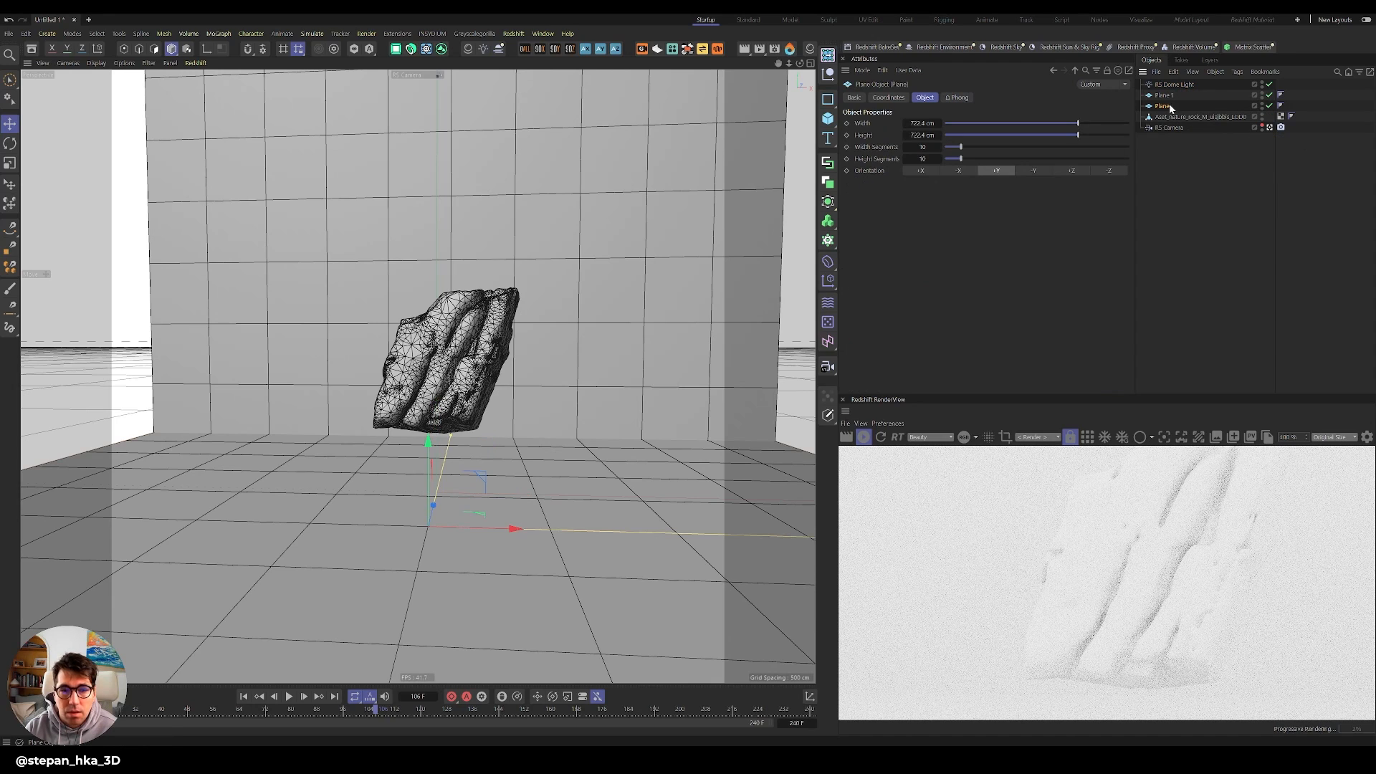
pyautogui.doubleClick(1166, 106)
pyautogui.write('Floor')
pyautogui.press('Return')
pyautogui.click(1163, 95)
pyautogui.doubleClick(1163, 94)
pyautogui.write('Wal')
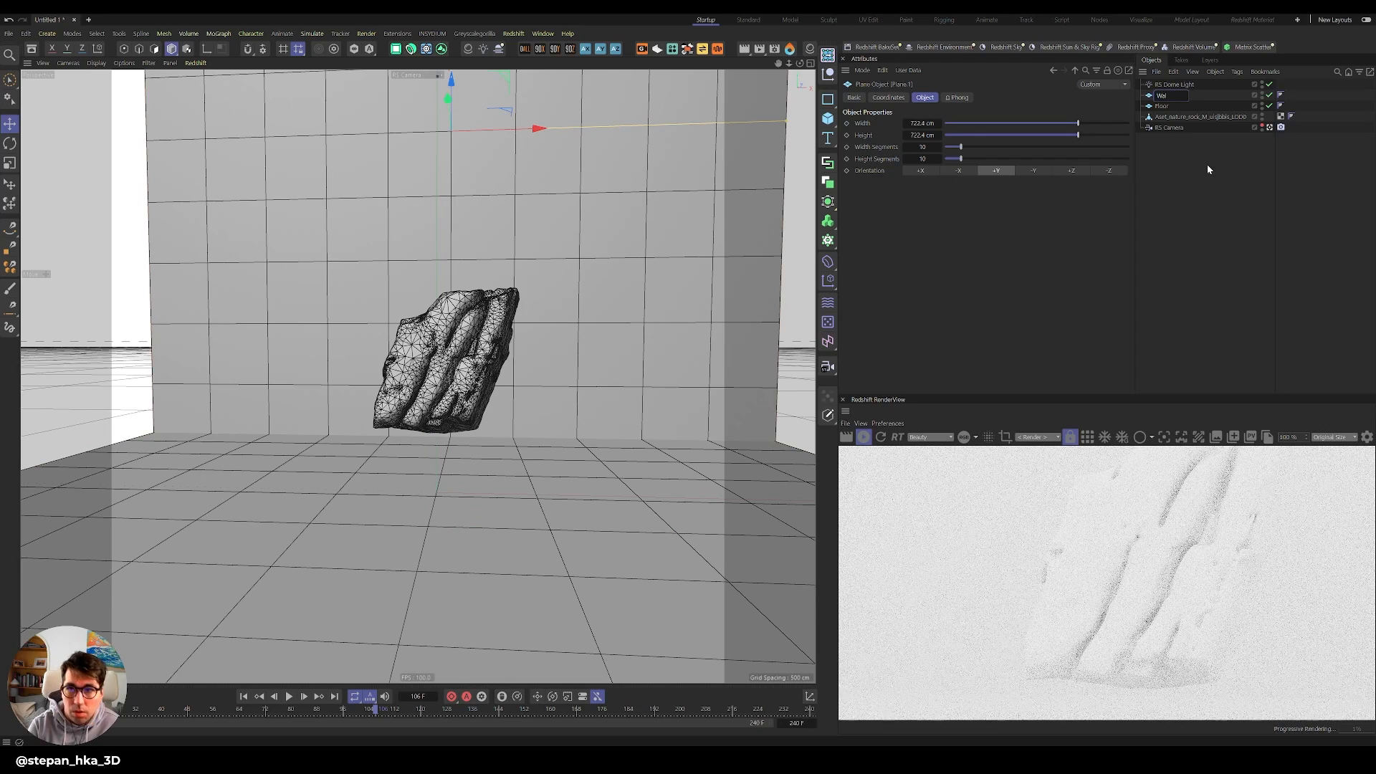
pyautogui.write('l')
pyautogui.press('Return')
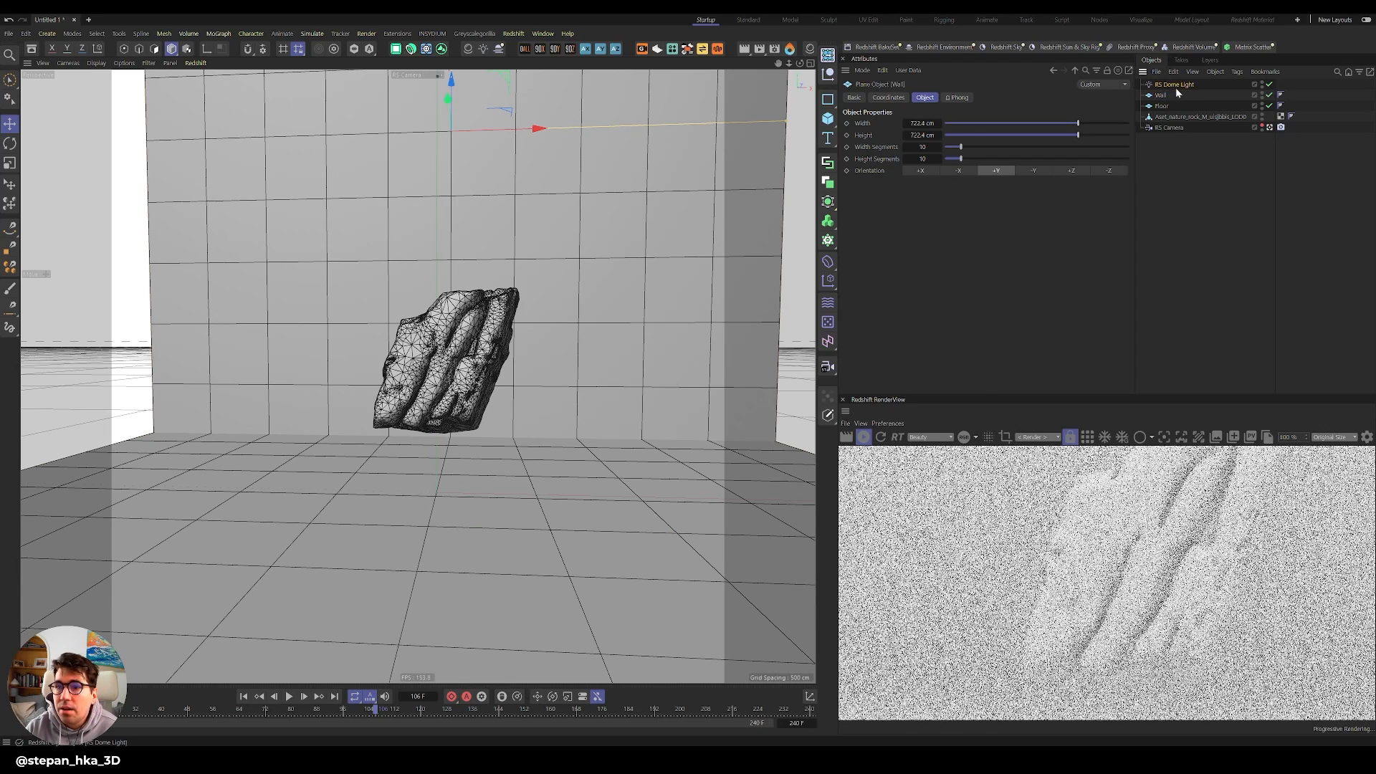
# Load MR_INT-002_BathroomHard_Pierre.hdr from the HDRI's folder as the dome light's texture.
pyautogui.click(1175, 86)
pyautogui.click(1117, 196)
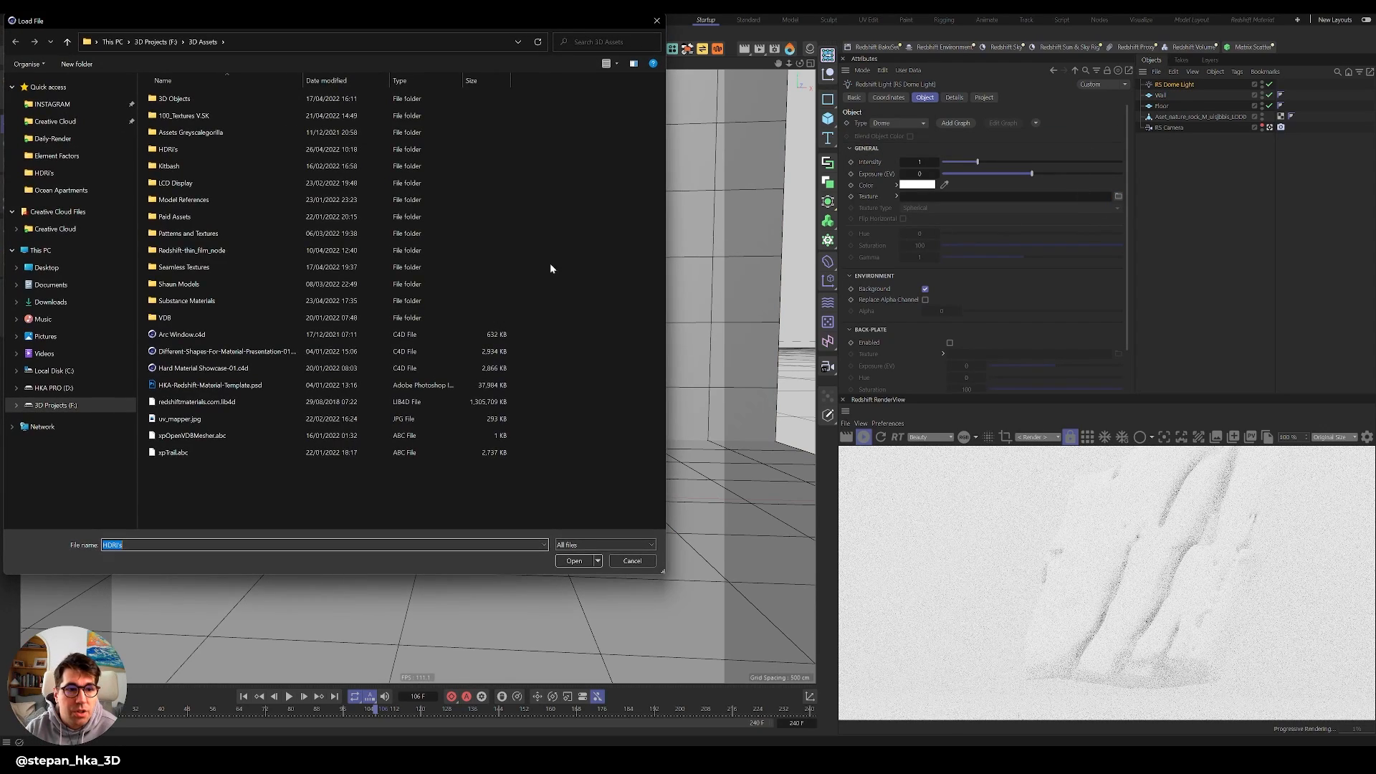
pyautogui.doubleClick(166, 150)
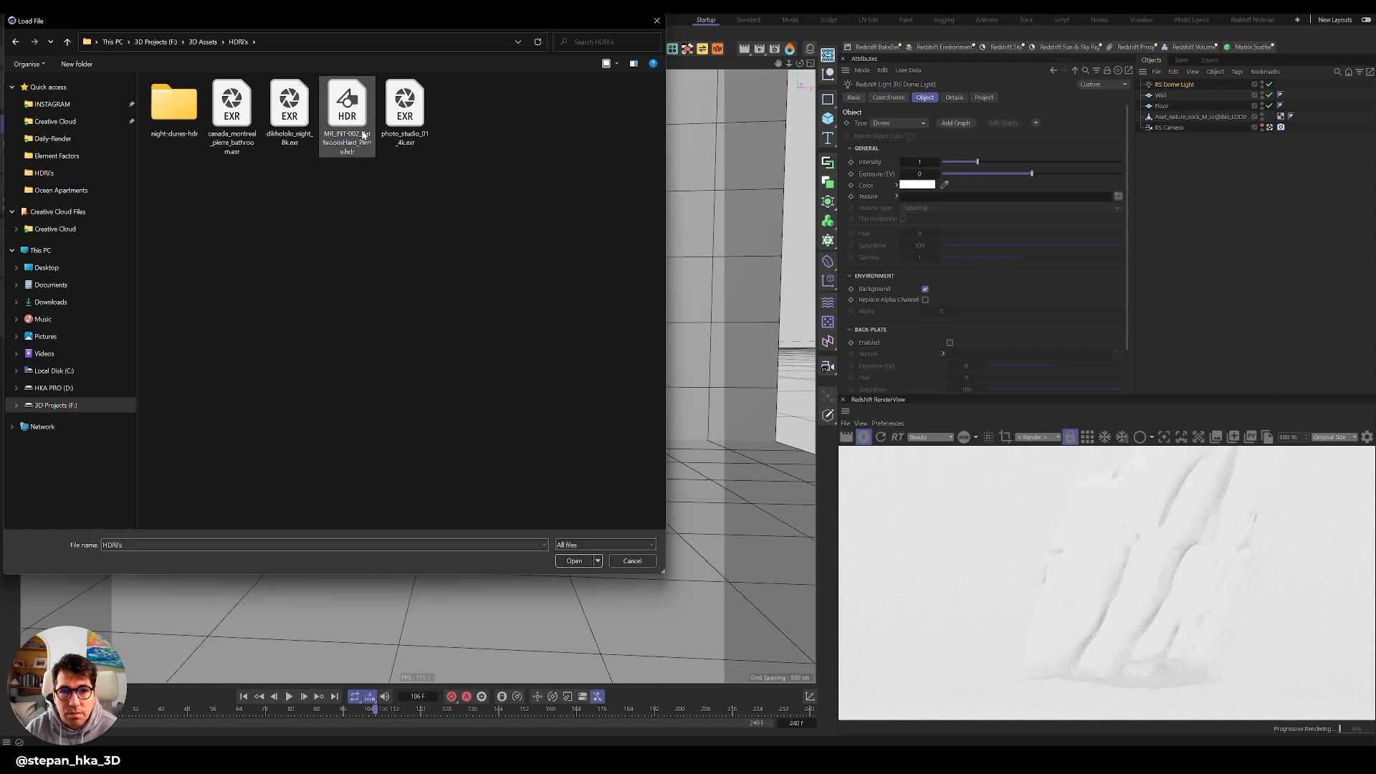
pyautogui.click(347, 117)
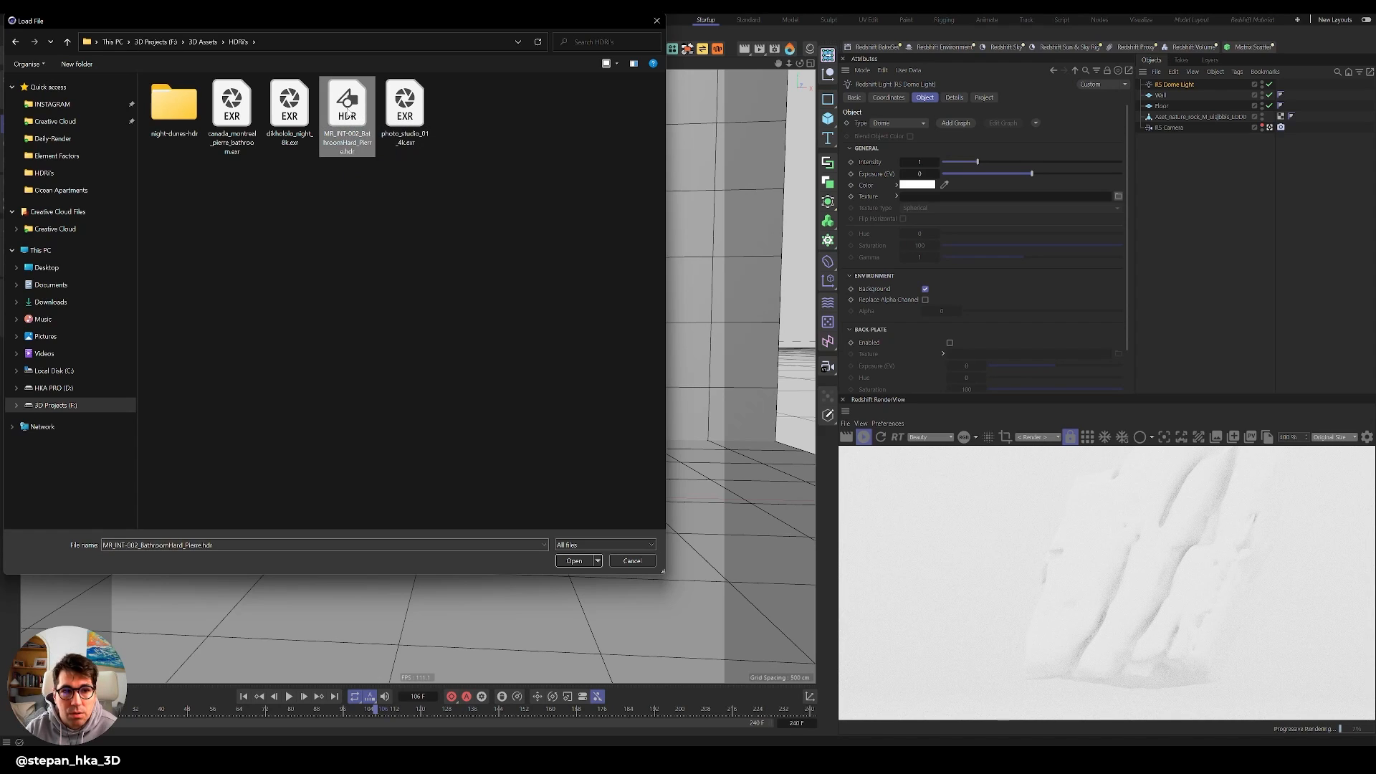
pyautogui.doubleClick(361, 118)
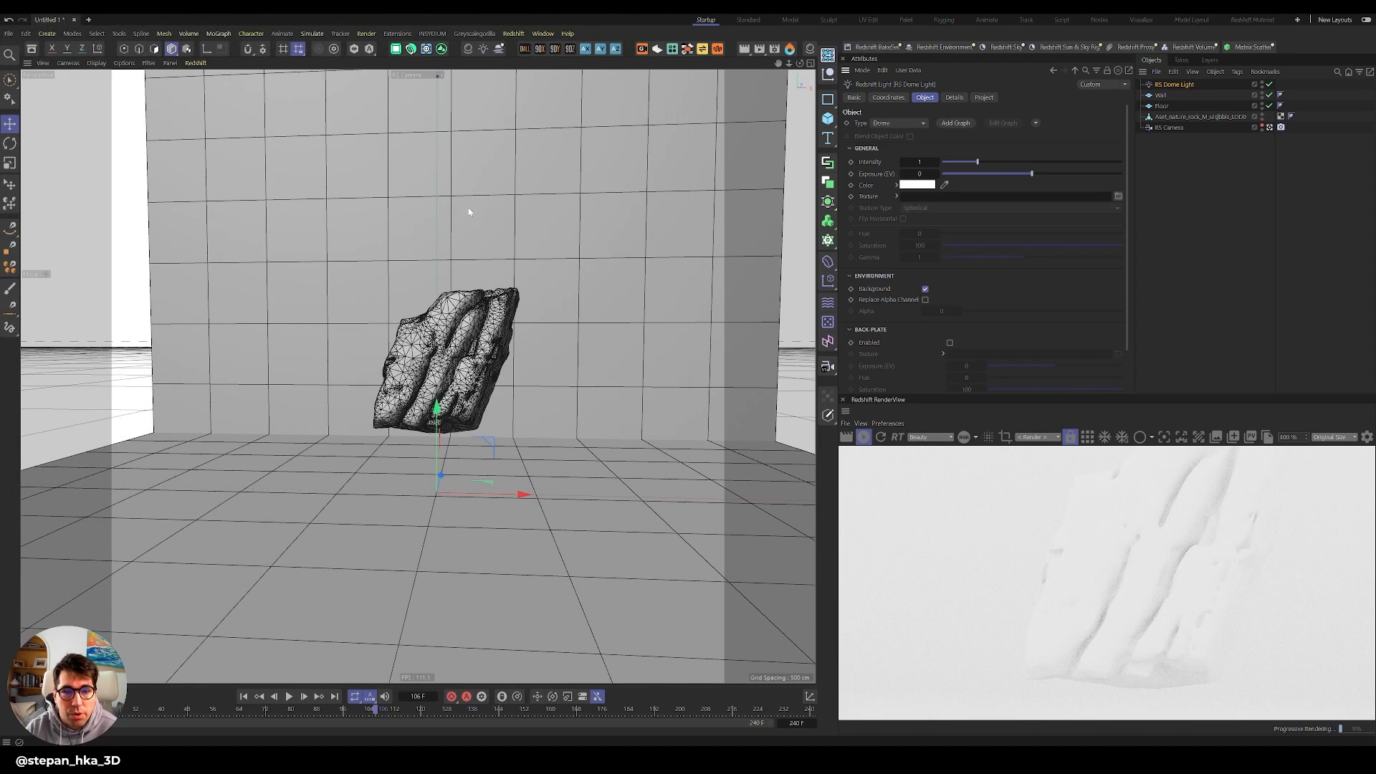
# Adjust the camera angle slightly and fit the whole rendered frame into the Redshift RenderView.
pyautogui.keyDown('alt'); pyautogui.moveTo(455, 397); pyautogui.dragTo(460, 399); pyautogui.keyUp('alt')
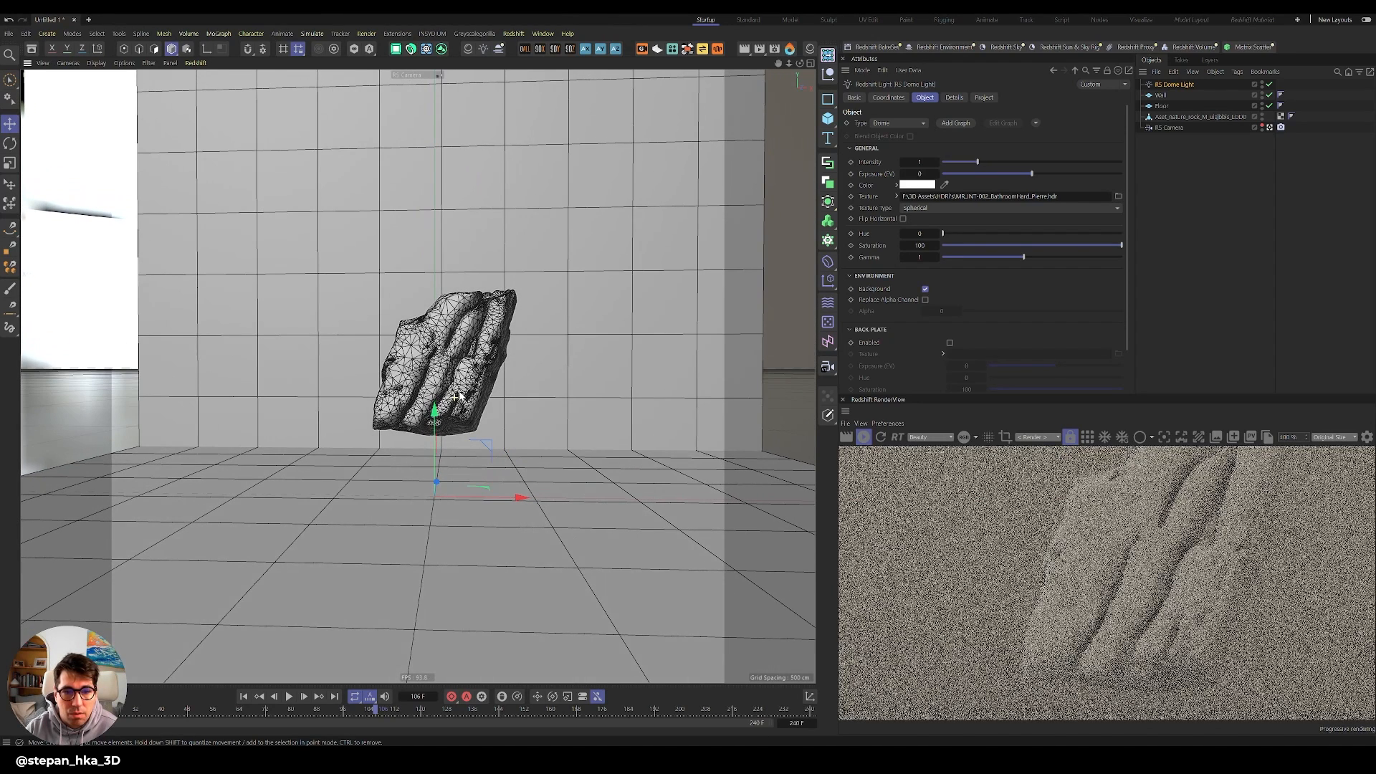
pyautogui.rightClick(1100, 567)
pyautogui.click(1115, 579)
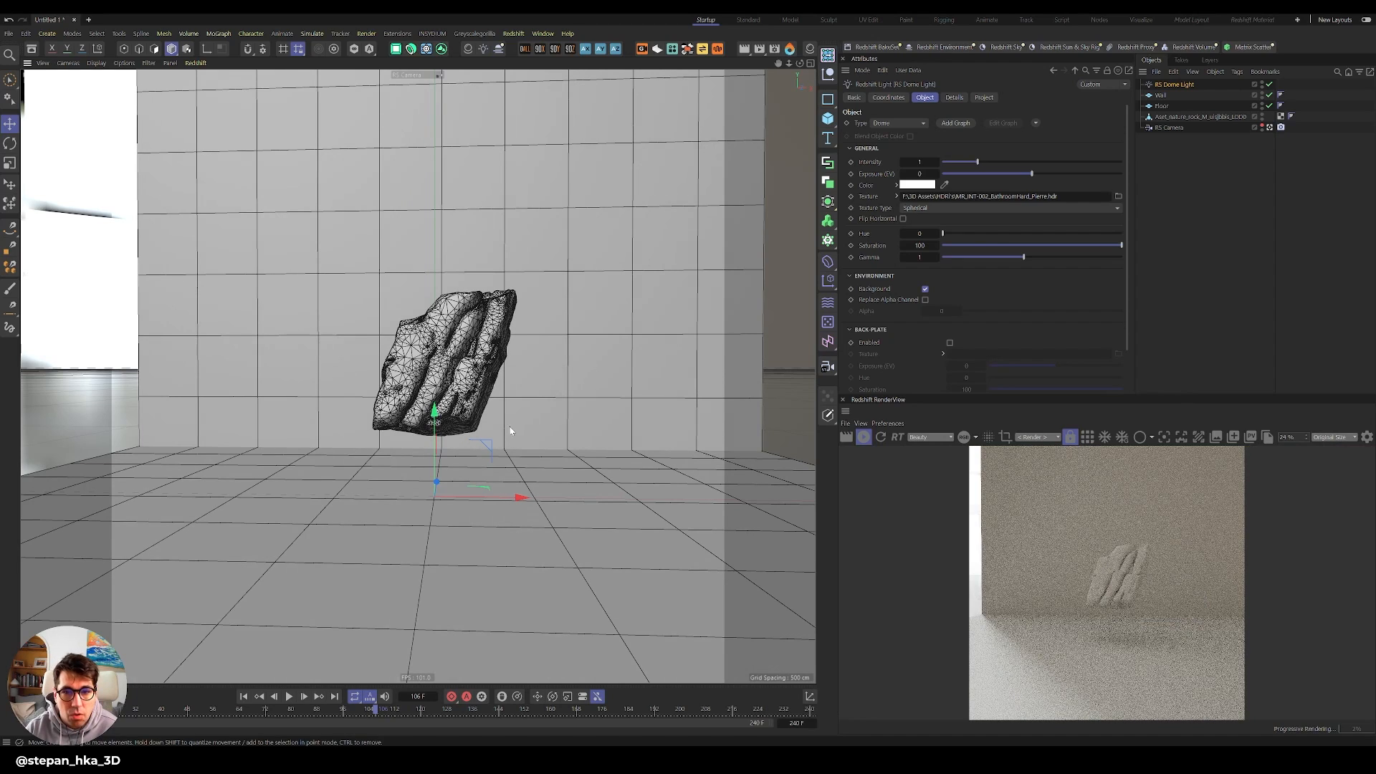
# Move the rock away from the wall, closer to the camera.
pyautogui.click(1194, 87)
pyautogui.click(1192, 85)
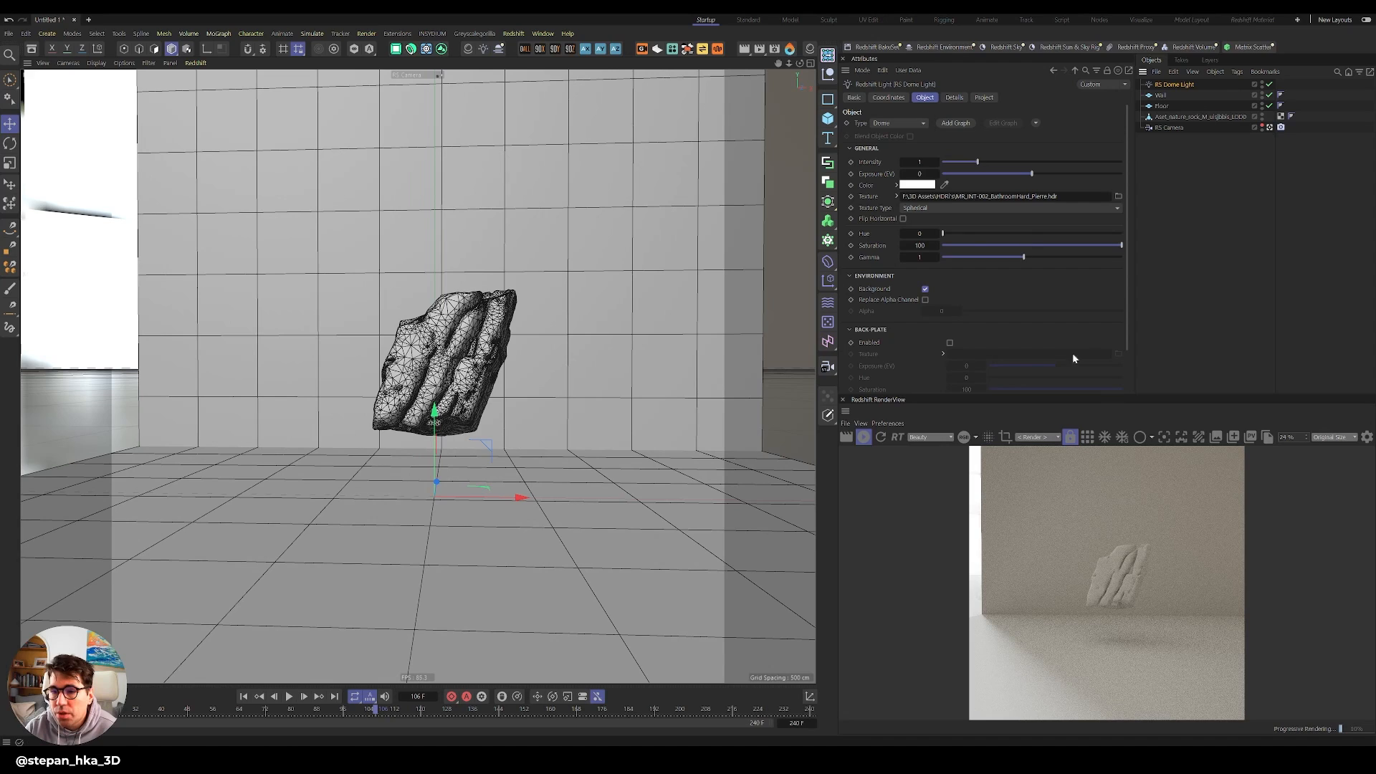
pyautogui.click(449, 406)
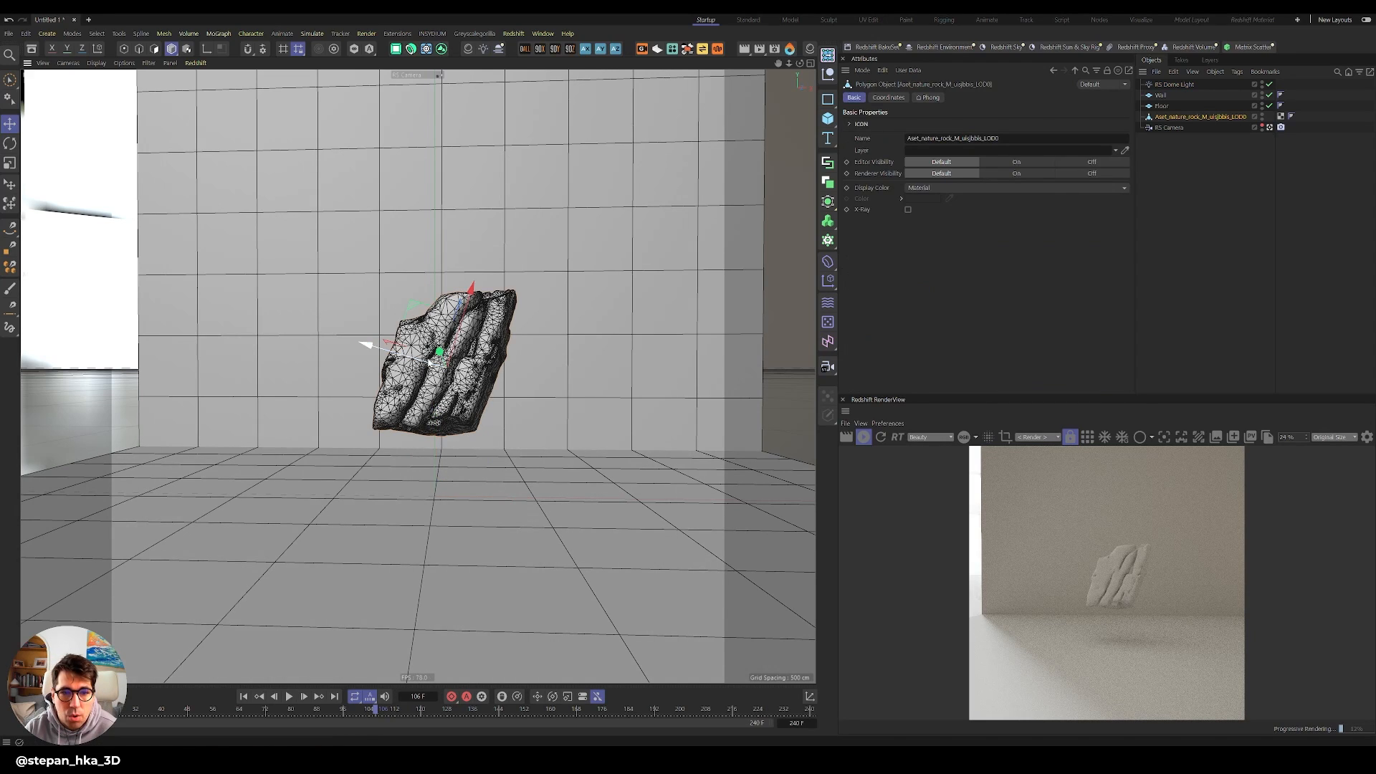
pyautogui.moveTo(372, 344); pyautogui.dragTo(438, 331)
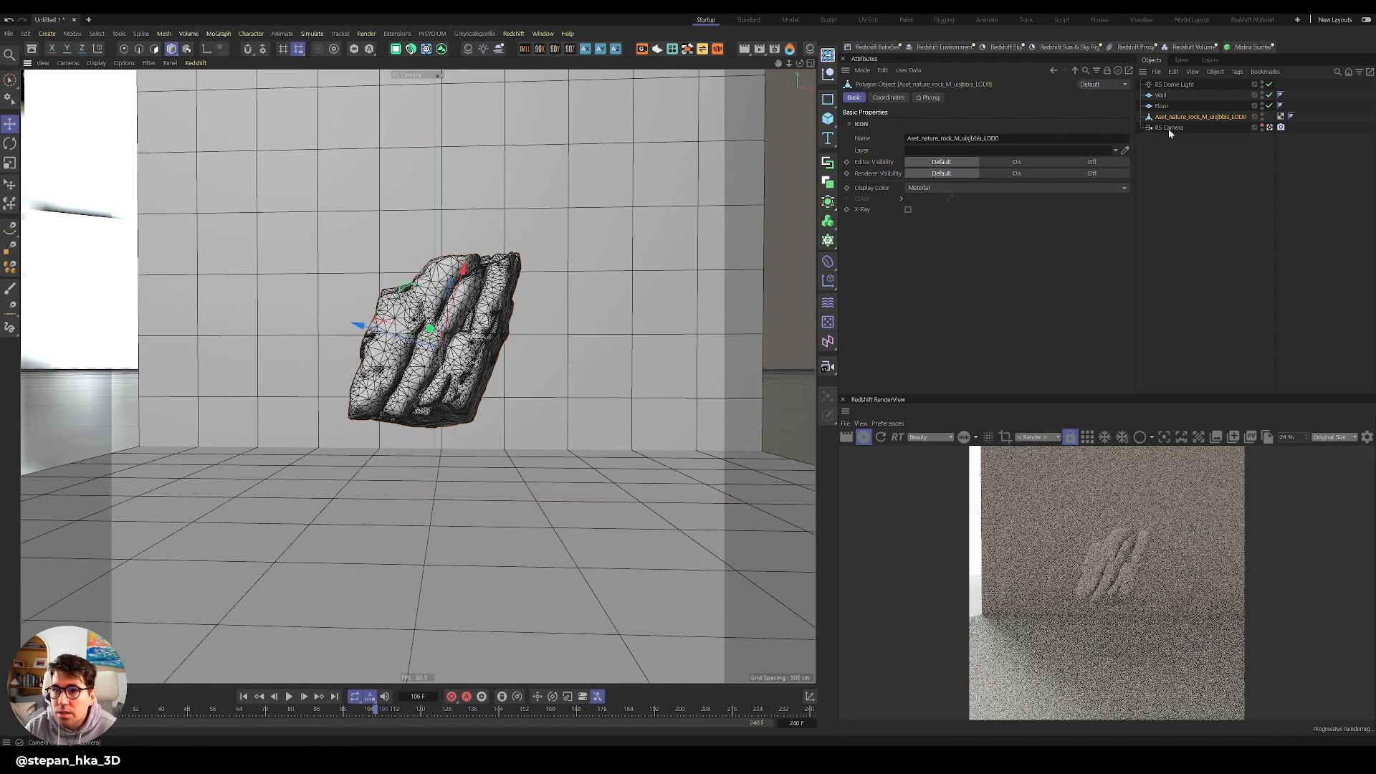
# Rotate the dome light to redirect the HDRI lighting, and turn the rock so its side face catches the light.
pyautogui.click(1173, 86)
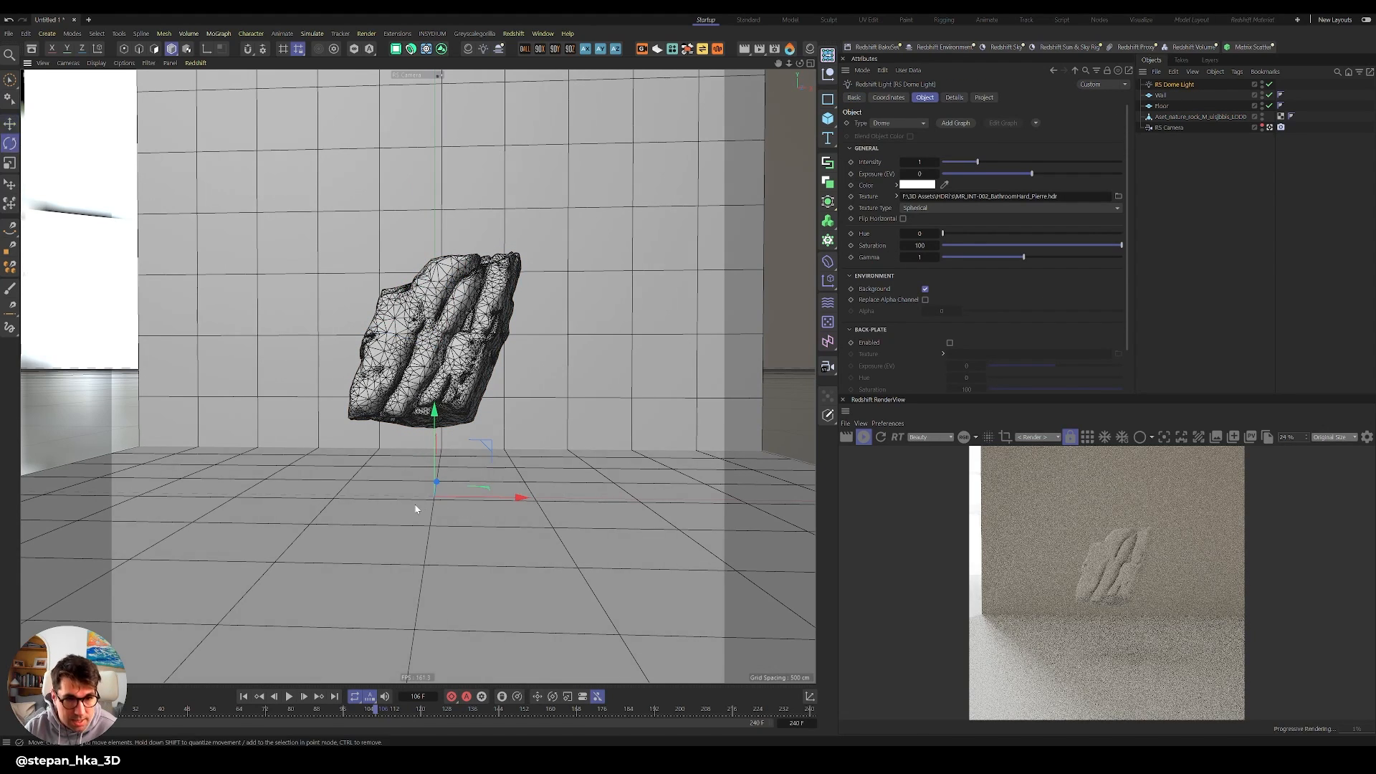
pyautogui.press('r')
pyautogui.moveTo(424, 505); pyautogui.dragTo(461, 520)
pyautogui.click(436, 374)
pyautogui.moveTo(436, 374); pyautogui.dragTo(453, 393)
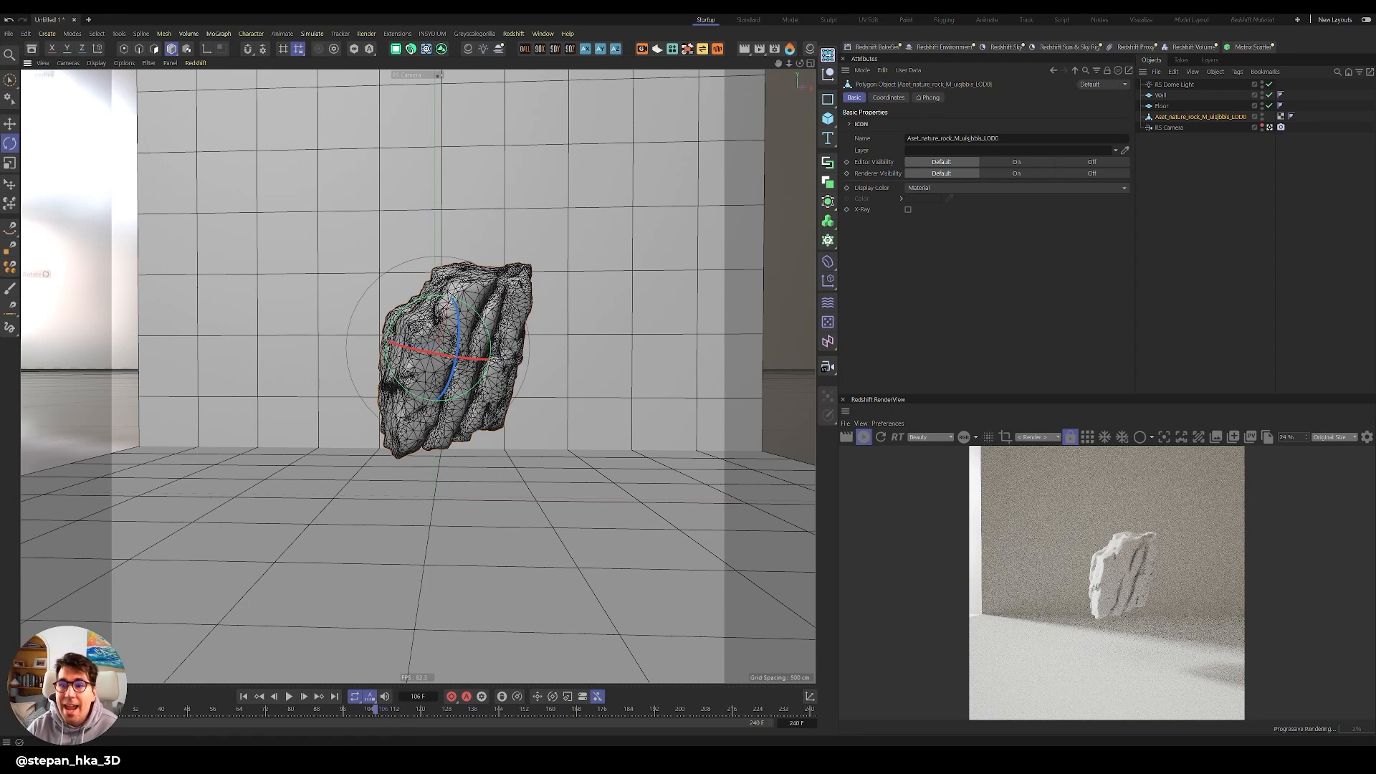
# Set the RS Camera's focal length to the Super Tele (300 mm) preset.
pyautogui.click(1168, 127)
pyautogui.click(1006, 150)
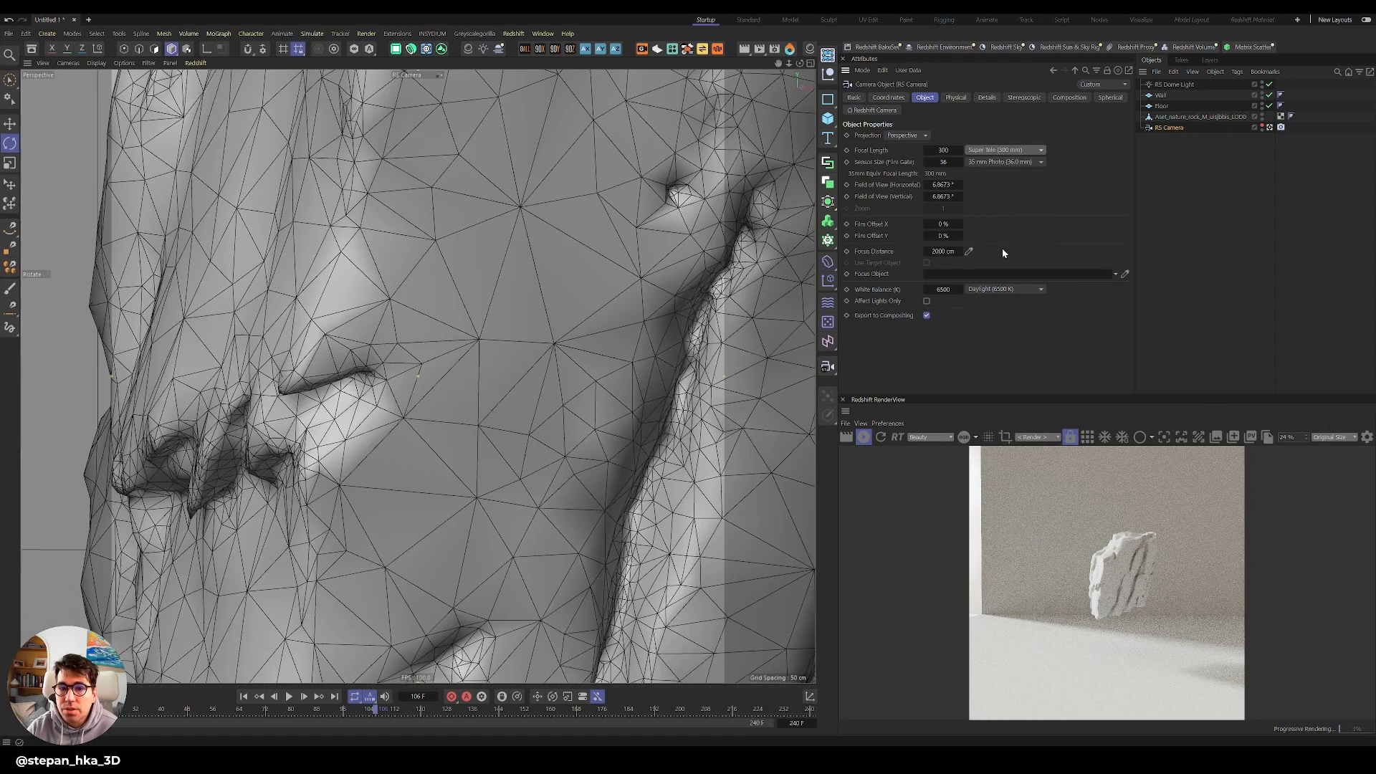
pyautogui.click(1003, 246)
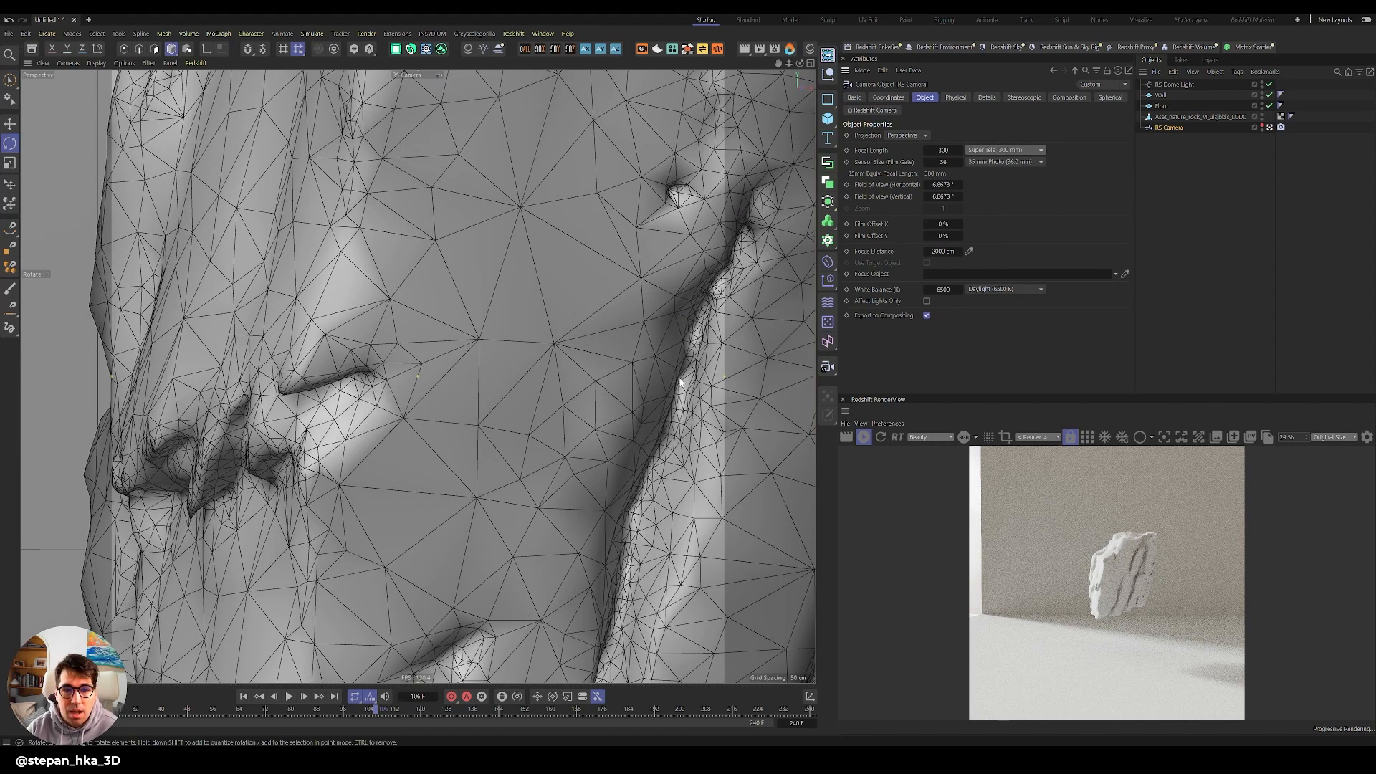
# Pull the camera back and reframe it so the whole rock sits in front of the wall.
pyautogui.keyDown('alt'); pyautogui.moveTo(660, 374); pyautogui.dragTo(115, 395); pyautogui.keyUp('alt')
pyautogui.keyDown('alt'); pyautogui.moveTo(115, 395); pyautogui.dragTo(7, 392, button='right'); pyautogui.keyUp('alt')
pyautogui.keyDown('alt'); pyautogui.moveTo(652, 347); pyautogui.dragTo(354, 402); pyautogui.keyUp('alt')
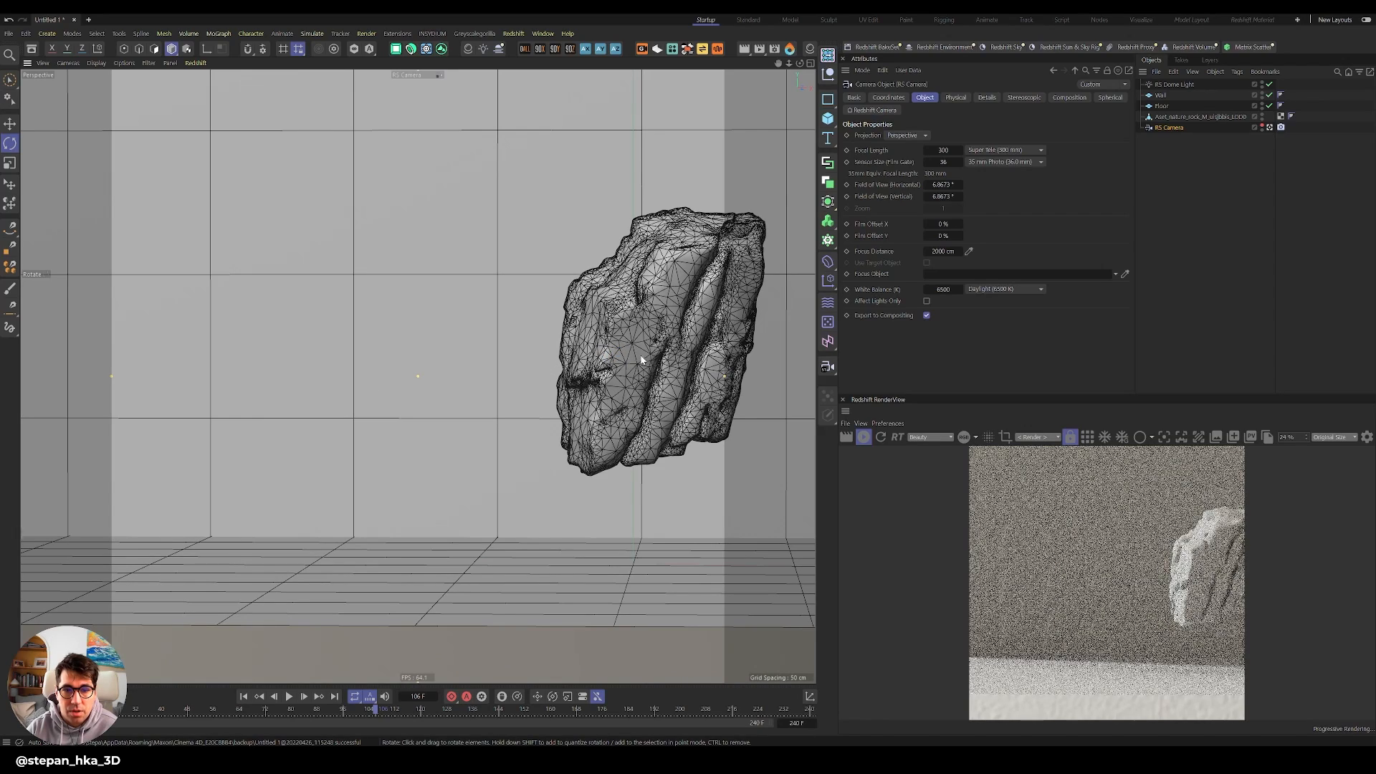
pyautogui.press('s')
pyautogui.keyDown('alt'); pyautogui.moveTo(547, 349); pyautogui.dragTo(411, 393); pyautogui.keyUp('alt')
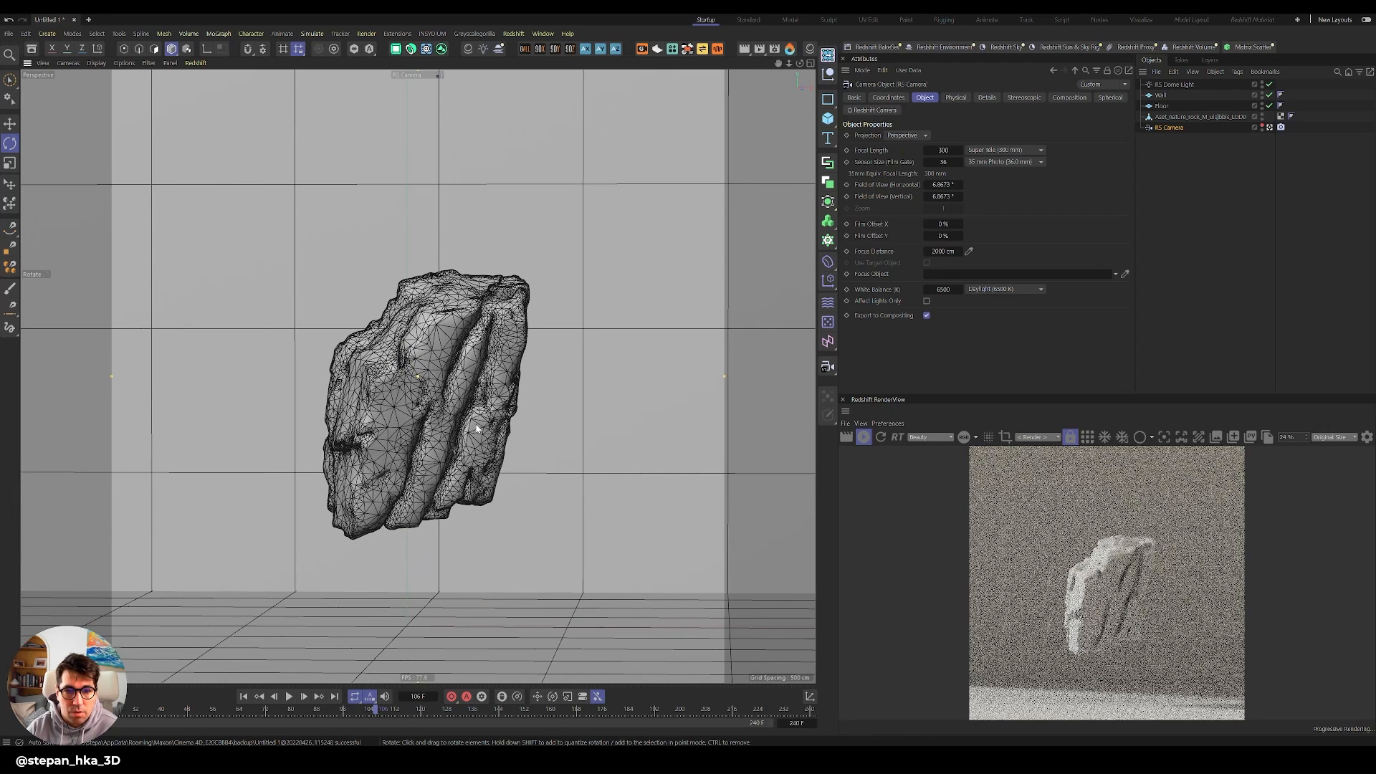
# Lower the rock toward the floor and slightly adjust the camera angle around it.
pyautogui.click(437, 392)
pyautogui.press('e')
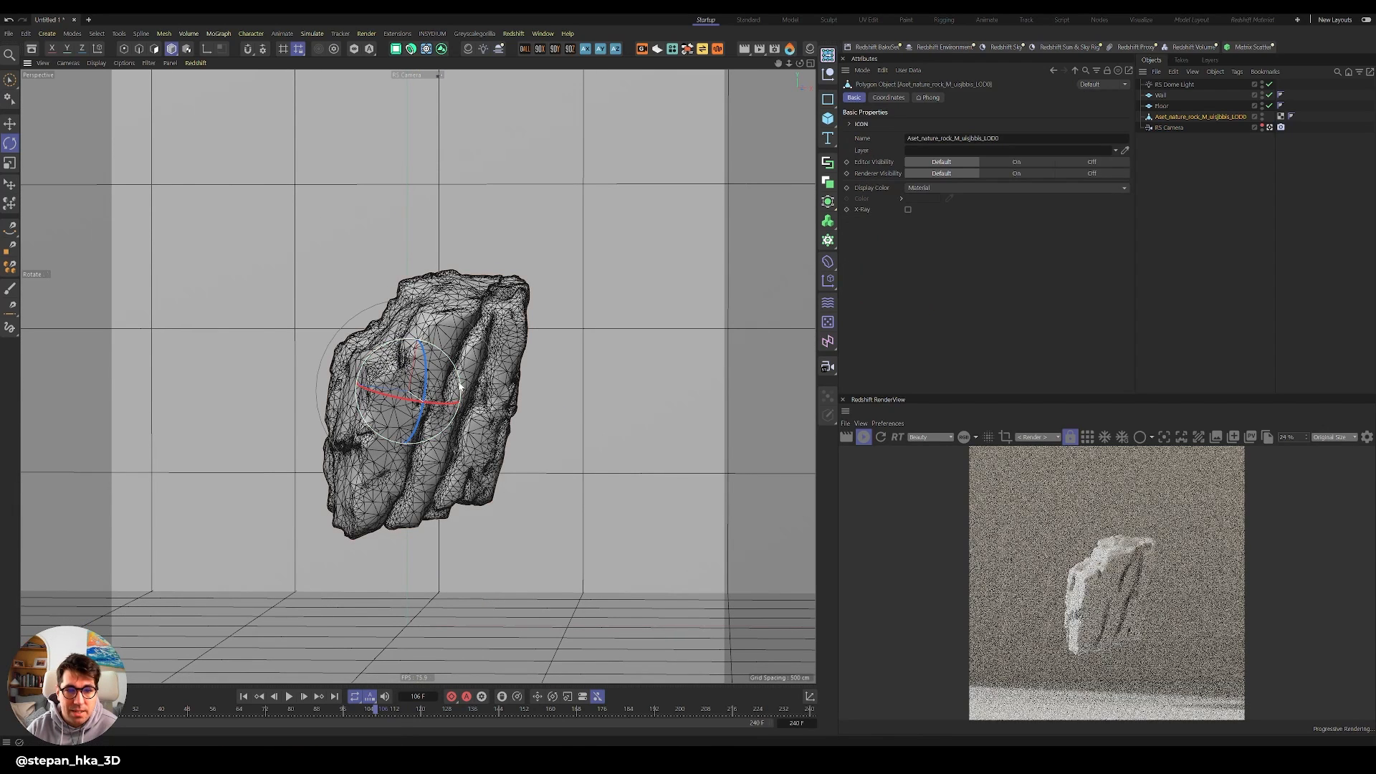
pyautogui.moveTo(432, 405); pyautogui.dragTo(424, 454)
pyautogui.moveTo(414, 352); pyautogui.dragTo(406, 396)
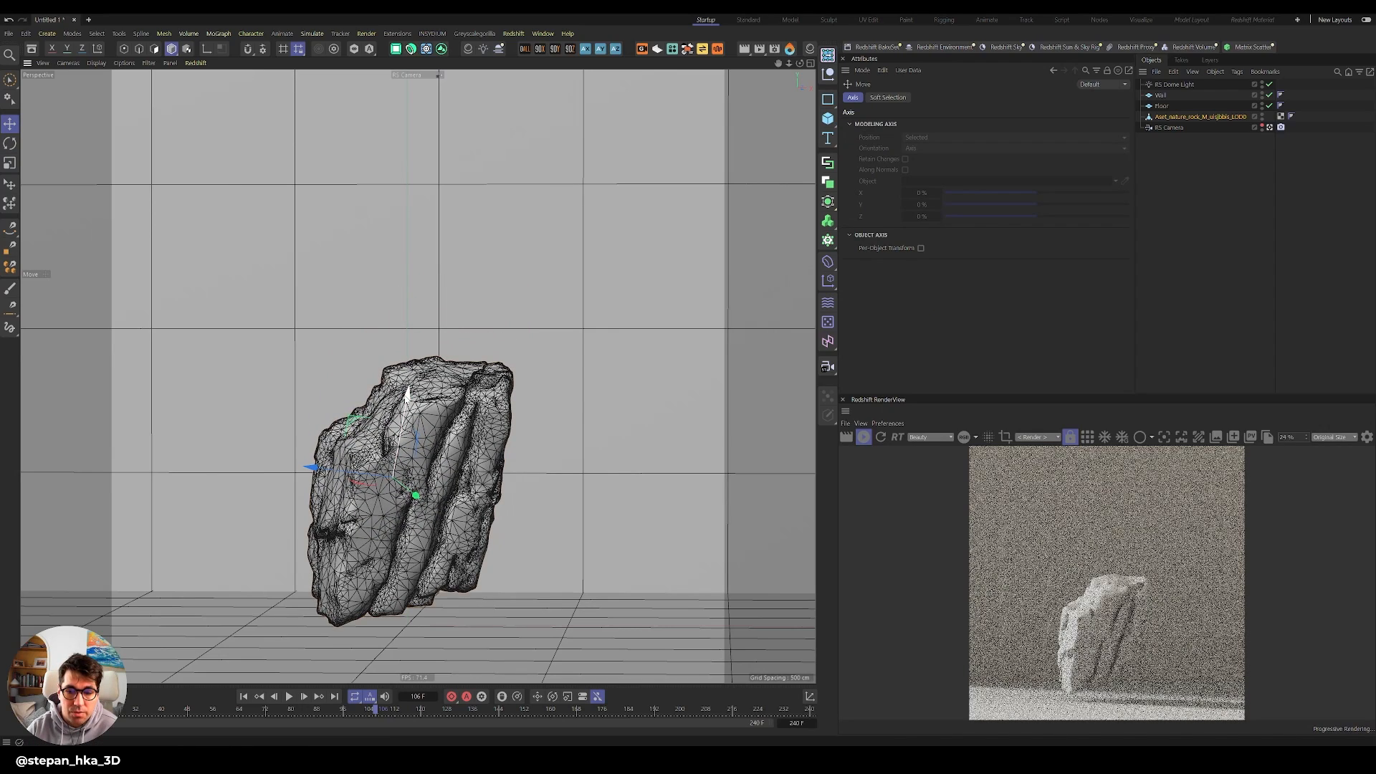
pyautogui.keyDown('alt'); pyautogui.moveTo(433, 490); pyautogui.dragTo(441, 544); pyautogui.keyUp('alt')
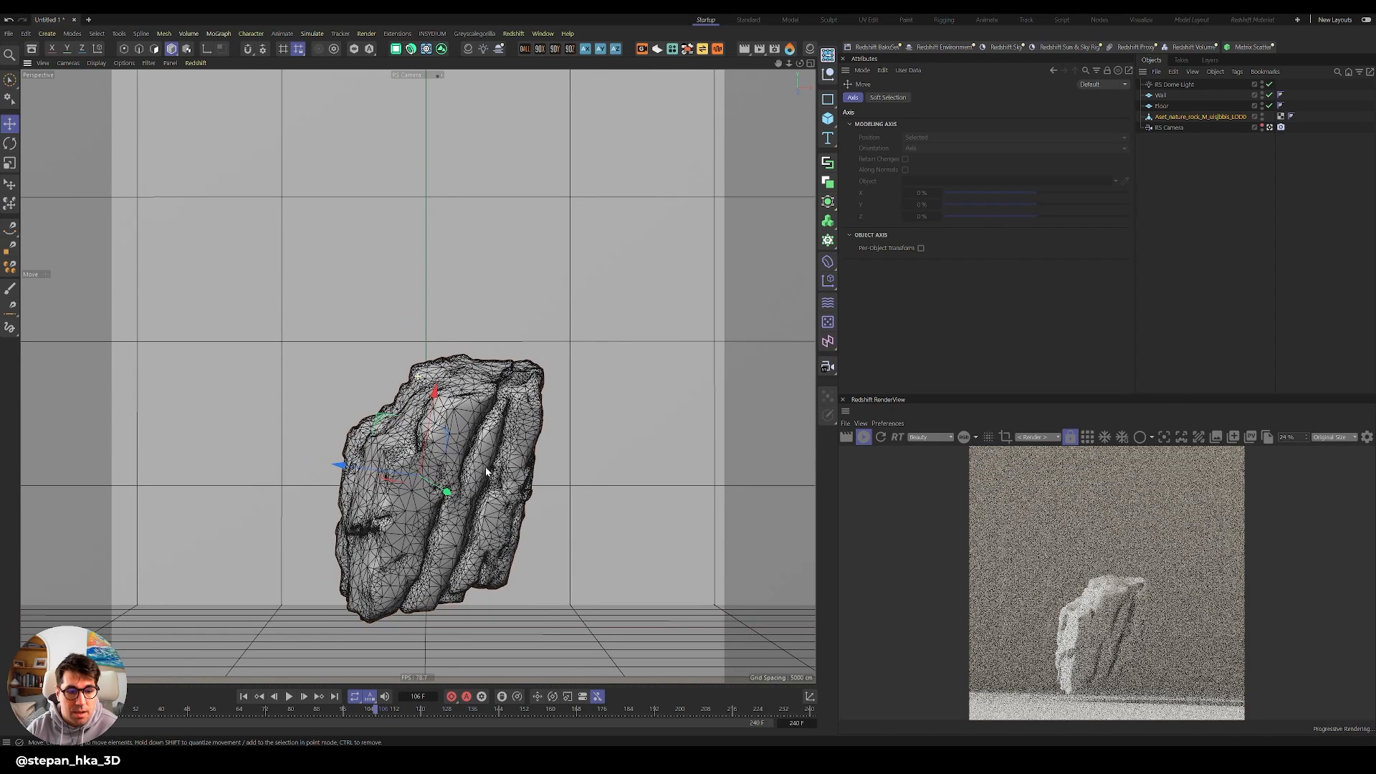
# Scale up the Floor plane and readjust the camera framing of the rock and floor.
pyautogui.click(430, 648)
pyautogui.press('t')
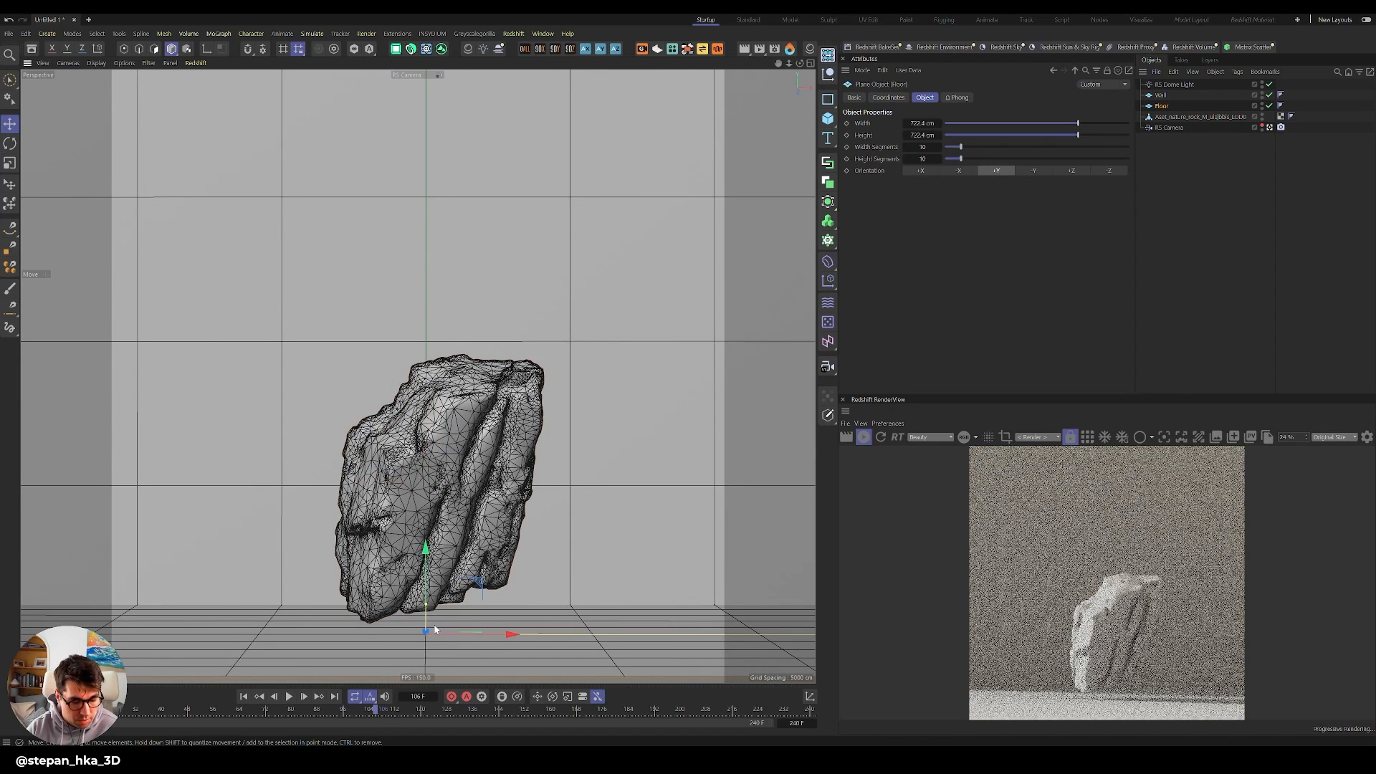
pyautogui.moveTo(437, 623); pyautogui.dragTo(269, 712)
pyautogui.press('e')
pyautogui.moveTo(529, 594)
pyautogui.keyDown('alt'); pyautogui.mouseDown()
pyautogui.moveTo(540, 598)
pyautogui.moveTo(540, 582)
pyautogui.moveTo(495, 567)
pyautogui.moveTo(495, 539)
pyautogui.moveTo(436, 523)
pyautogui.moveTo(445, 538)
pyautogui.moveTo(442, 475)
pyautogui.mouseUp(); pyautogui.keyUp('alt')
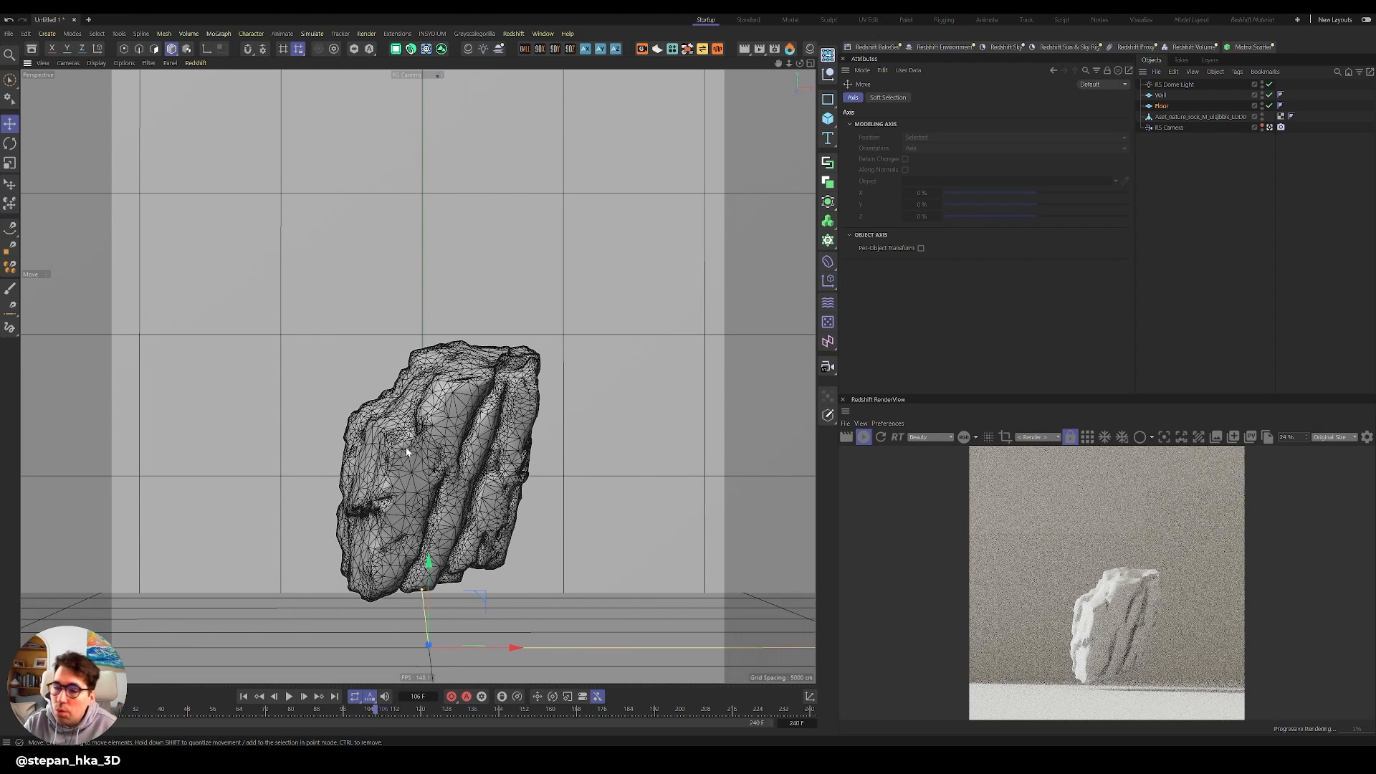
# Rotate the rock to a more upright angle and reposition it so it floats just above the floor.
pyautogui.click(434, 500)
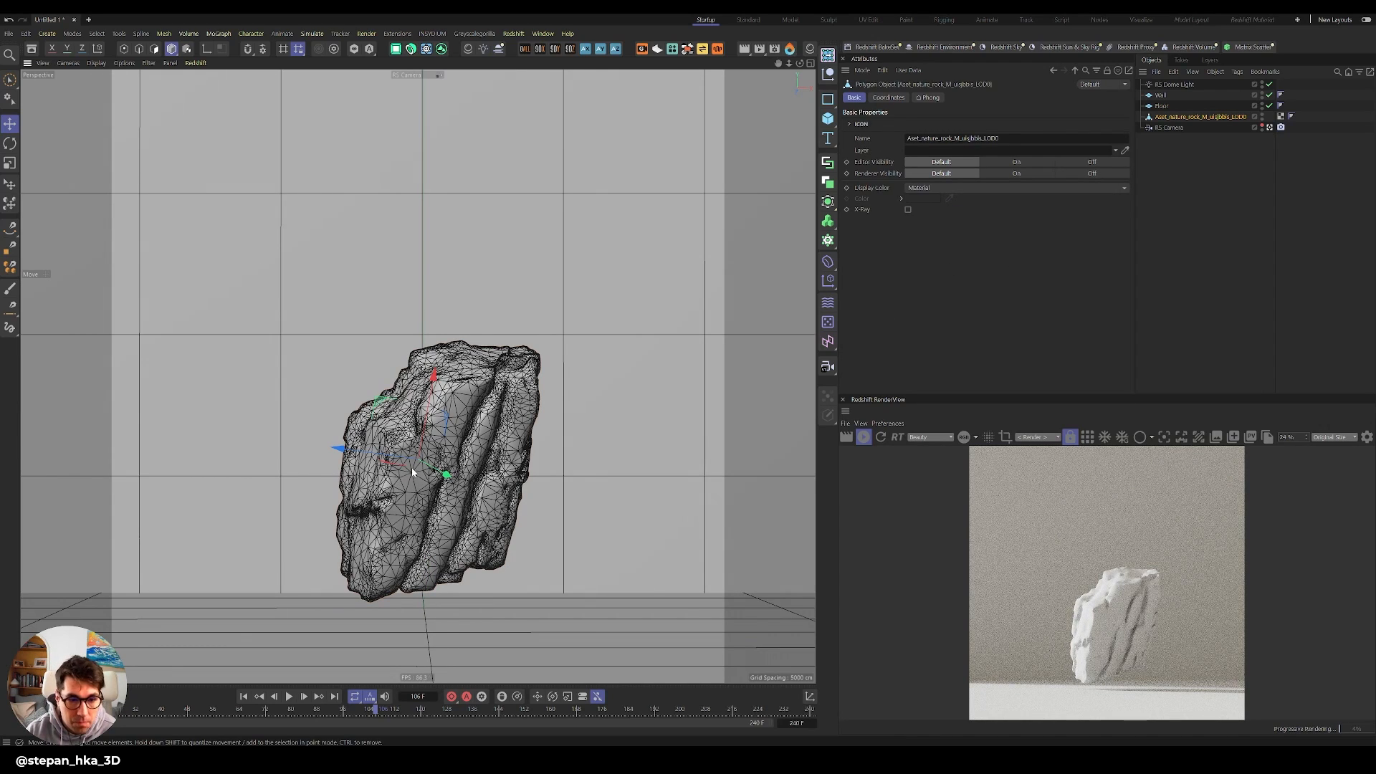
pyautogui.press('r')
pyautogui.moveTo(387, 508); pyautogui.dragTo(394, 542)
pyautogui.press('e')
pyautogui.moveTo(338, 467); pyautogui.dragTo(309, 471)
pyautogui.moveTo(410, 416); pyautogui.dragTo(428, 392)
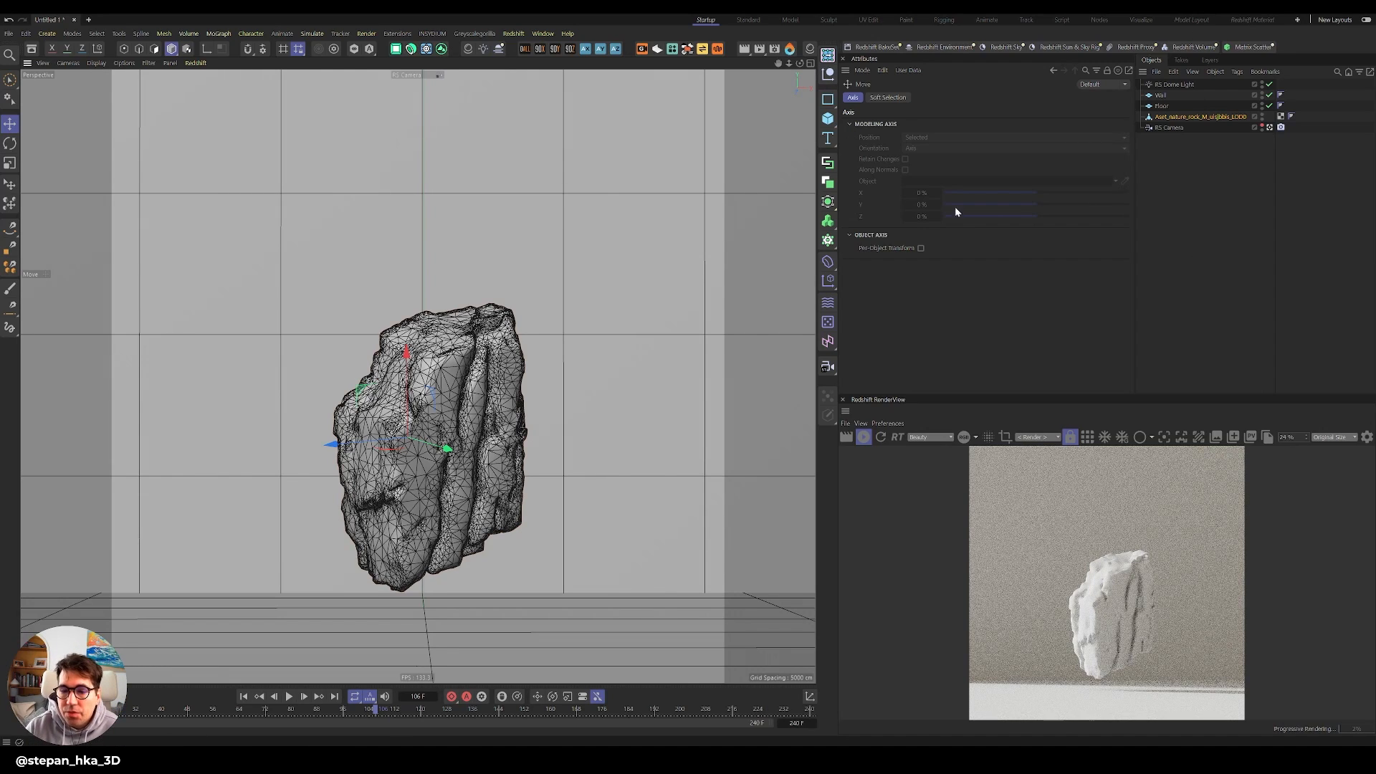
# Save the project as 90-Rock-Explosion in the C4D Projects folder.
pyautogui.click(14, 34)
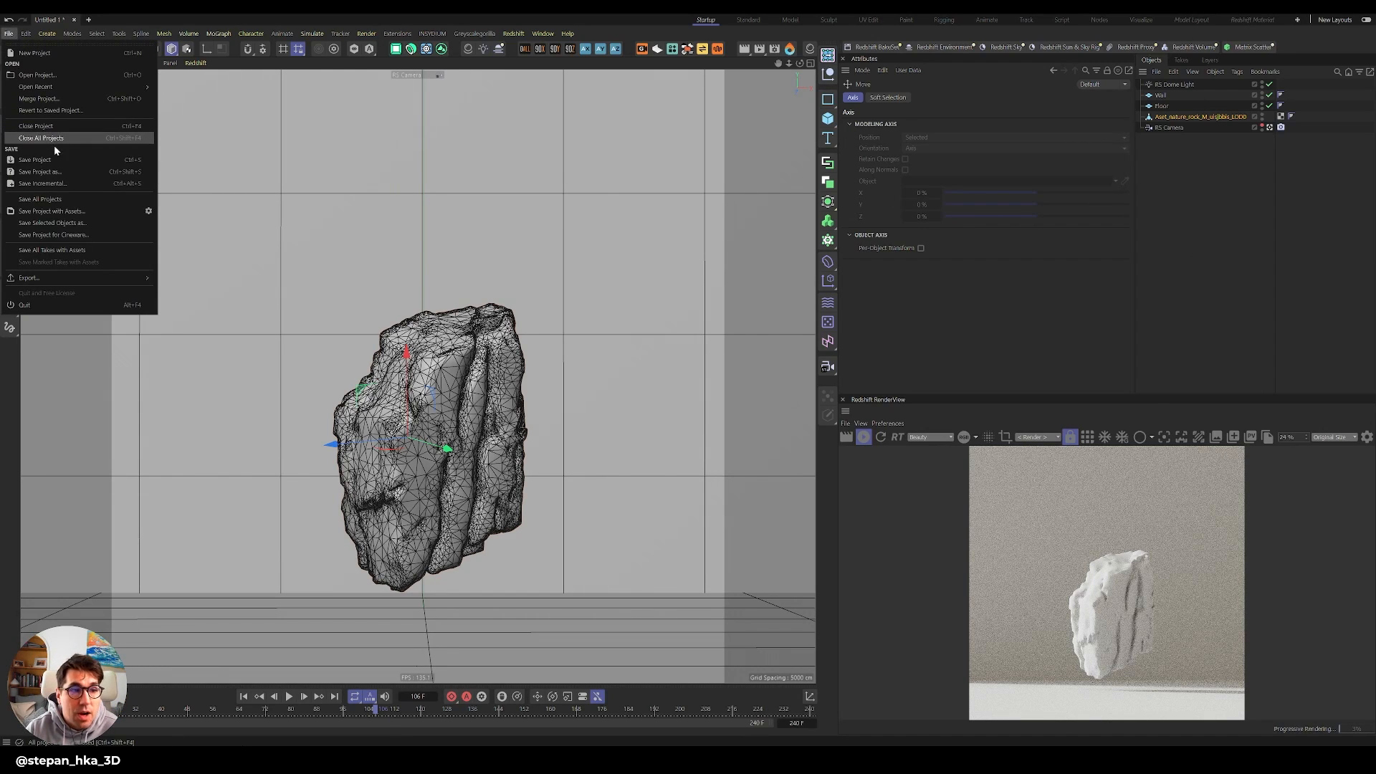
pyautogui.click(51, 163)
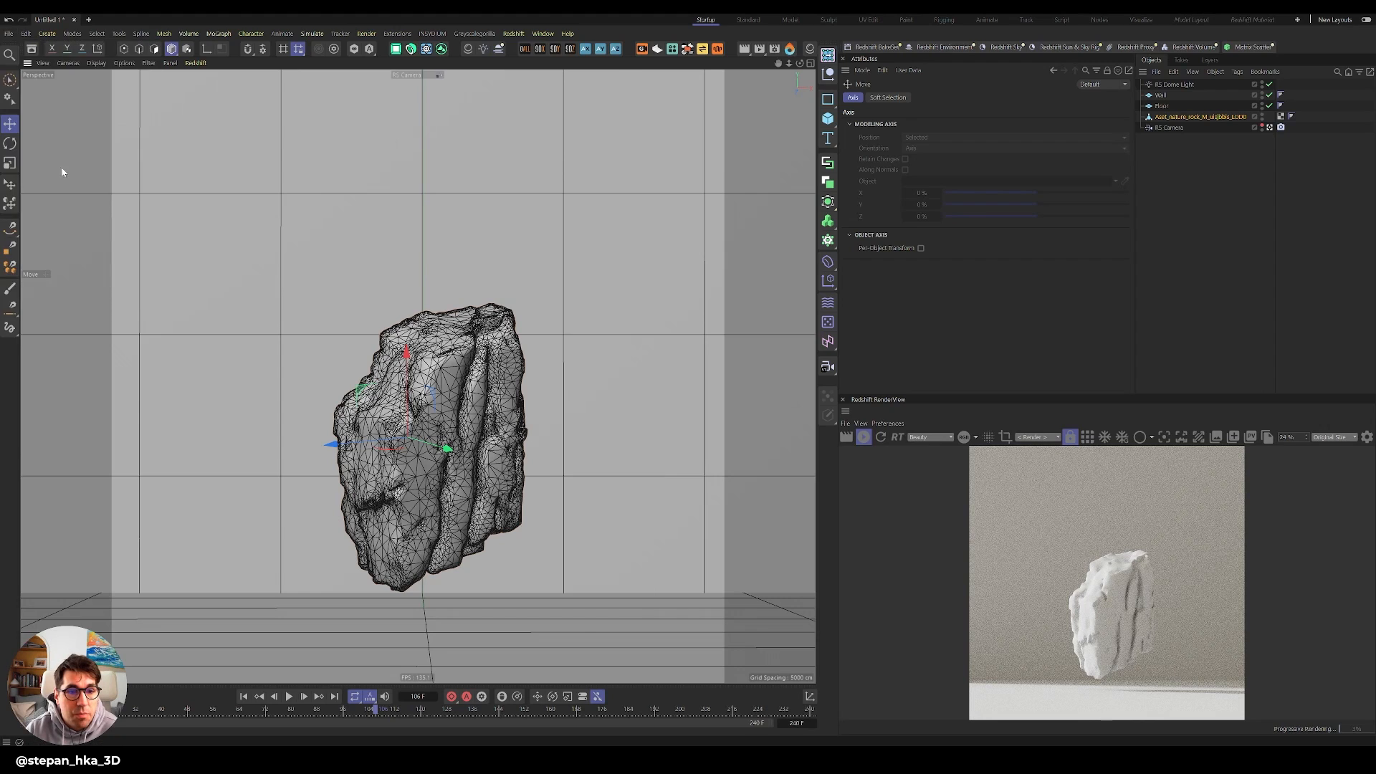
pyautogui.write('90-')
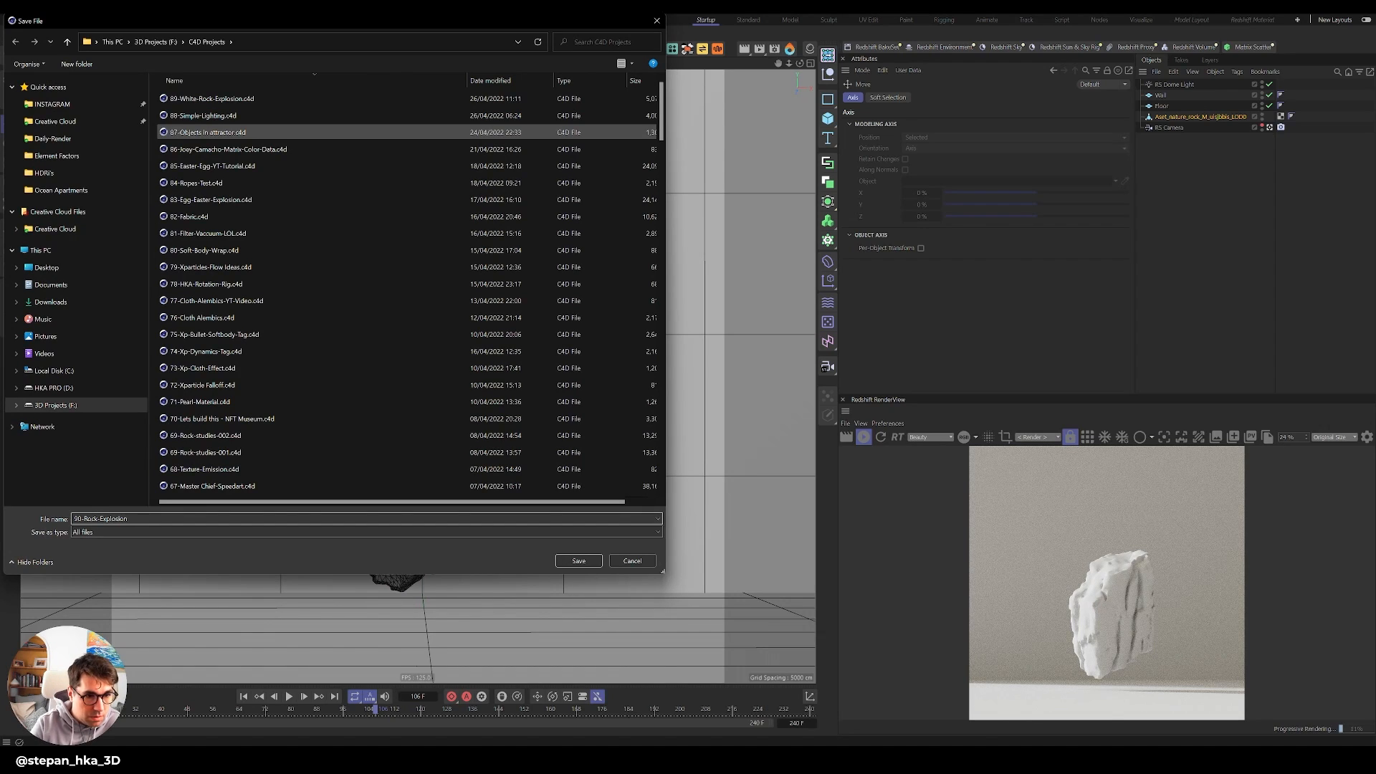
pyautogui.write('Rock-Explosion')
pyautogui.press('Return')
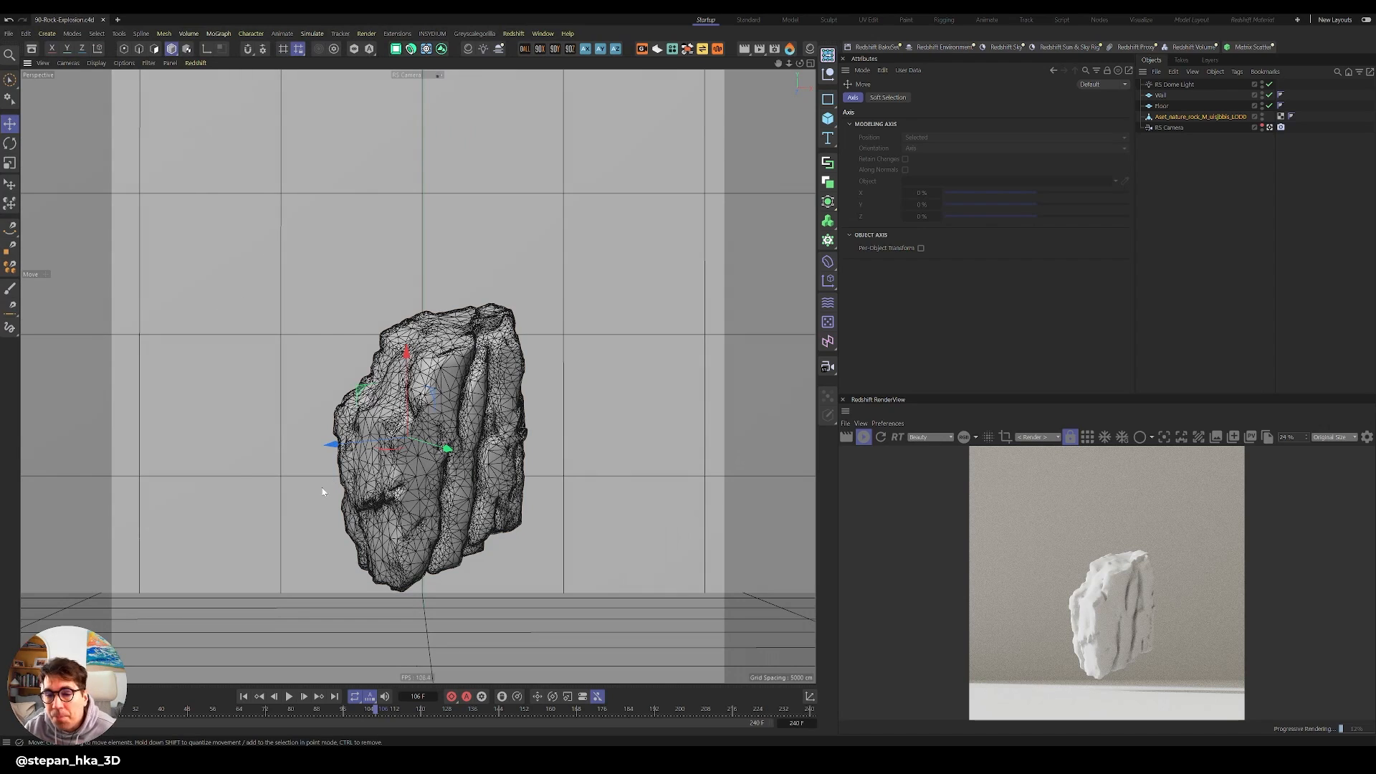
# Create a Redshift Standard material and assign it to the rock.
pyautogui.keyDown('alt'); pyautogui.moveTo(495, 430); pyautogui.dragTo(486, 430, button='middle'); pyautogui.keyUp('alt')
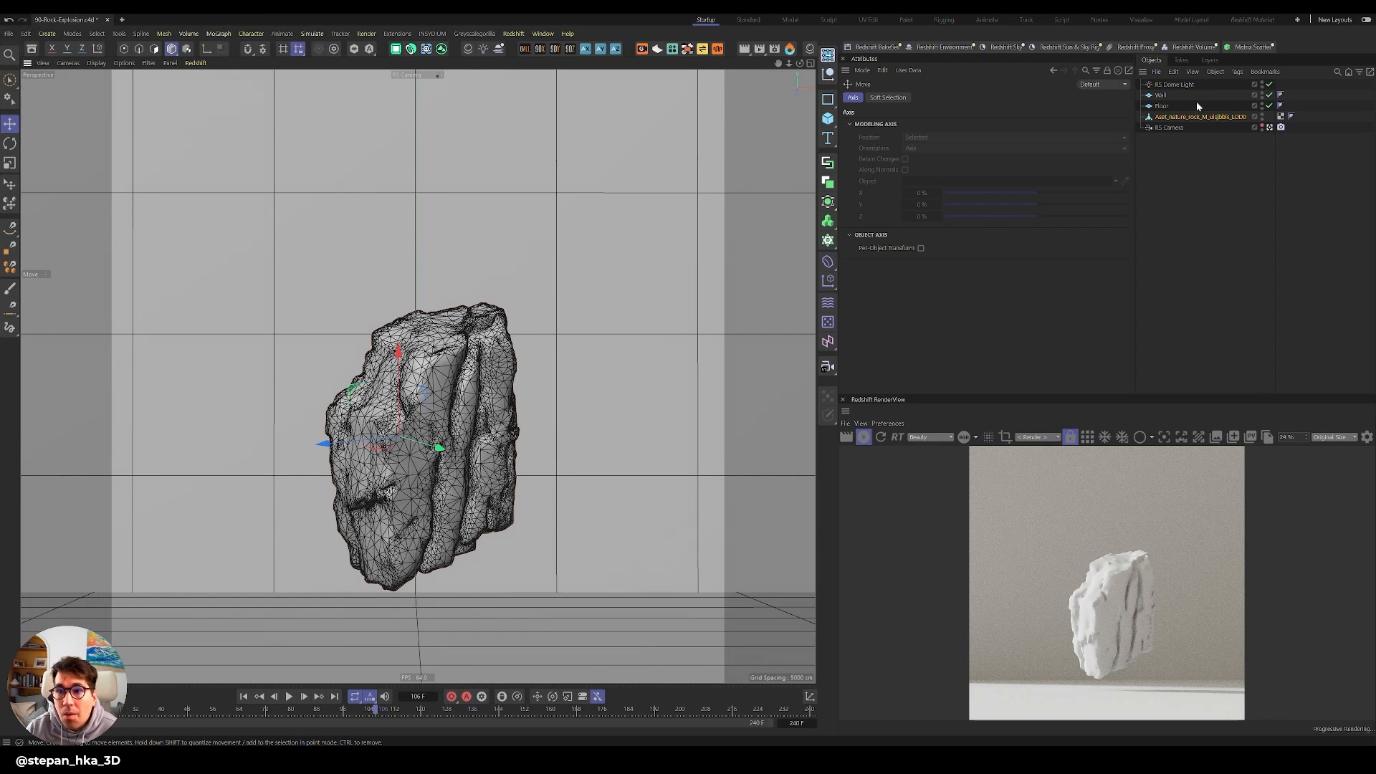
pyautogui.click(467, 48)
pyautogui.moveTo(491, 54)
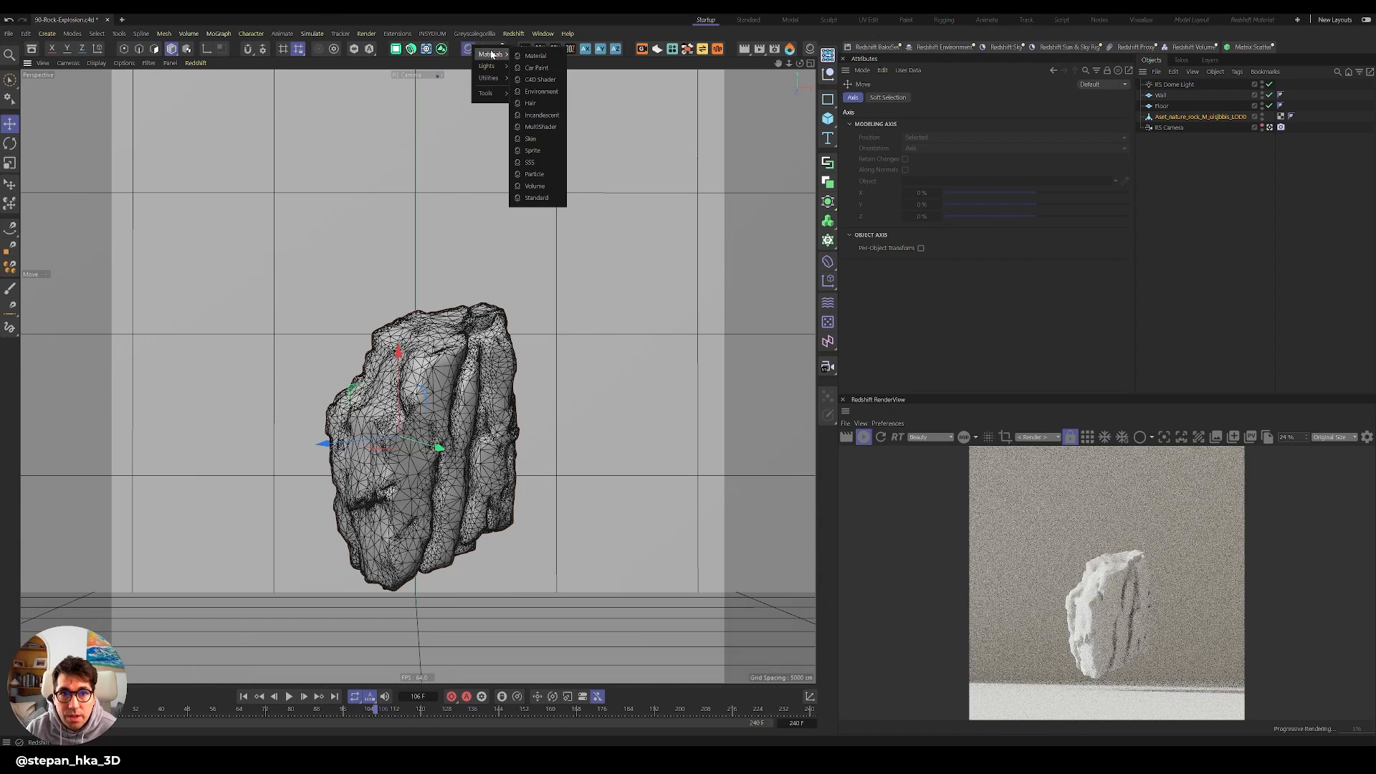
pyautogui.click(538, 197)
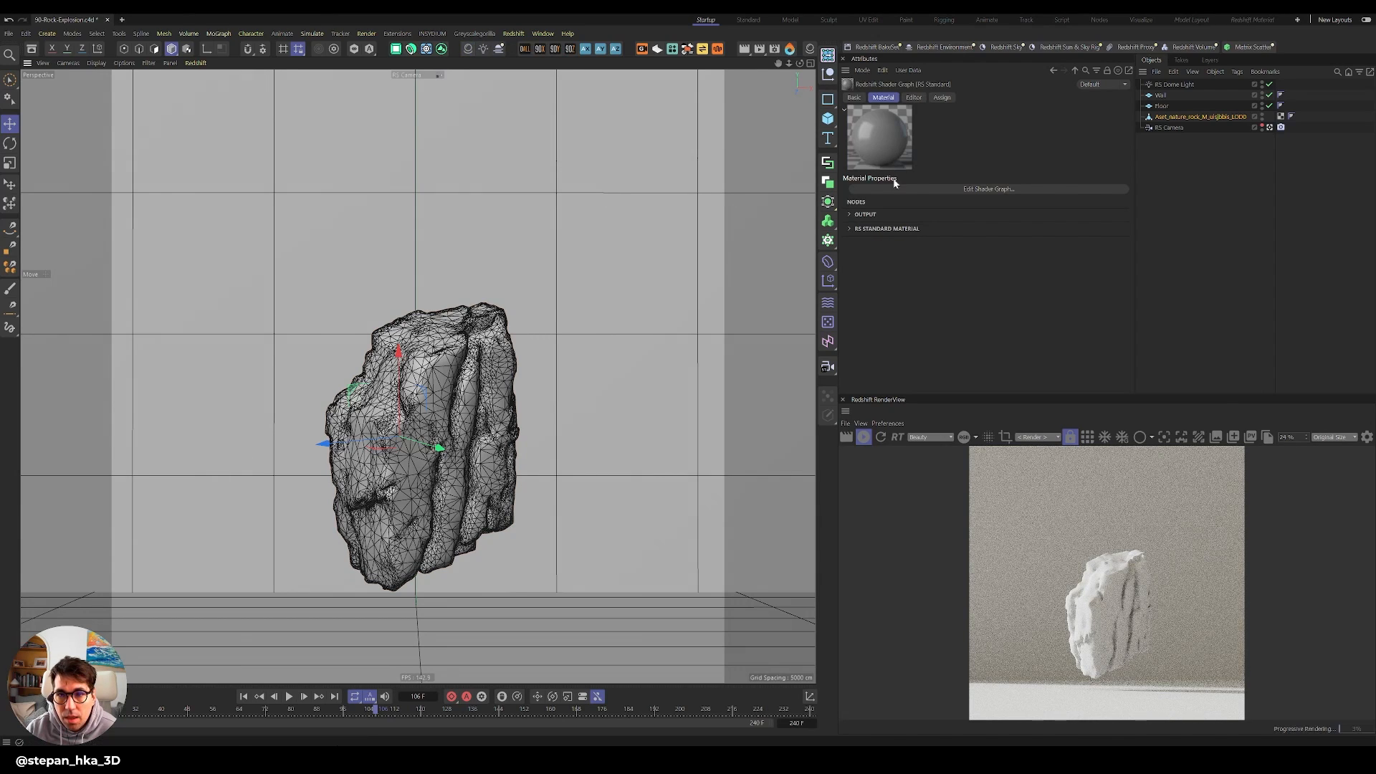
pyautogui.moveTo(1175, 119); pyautogui.dragTo(1177, 117)
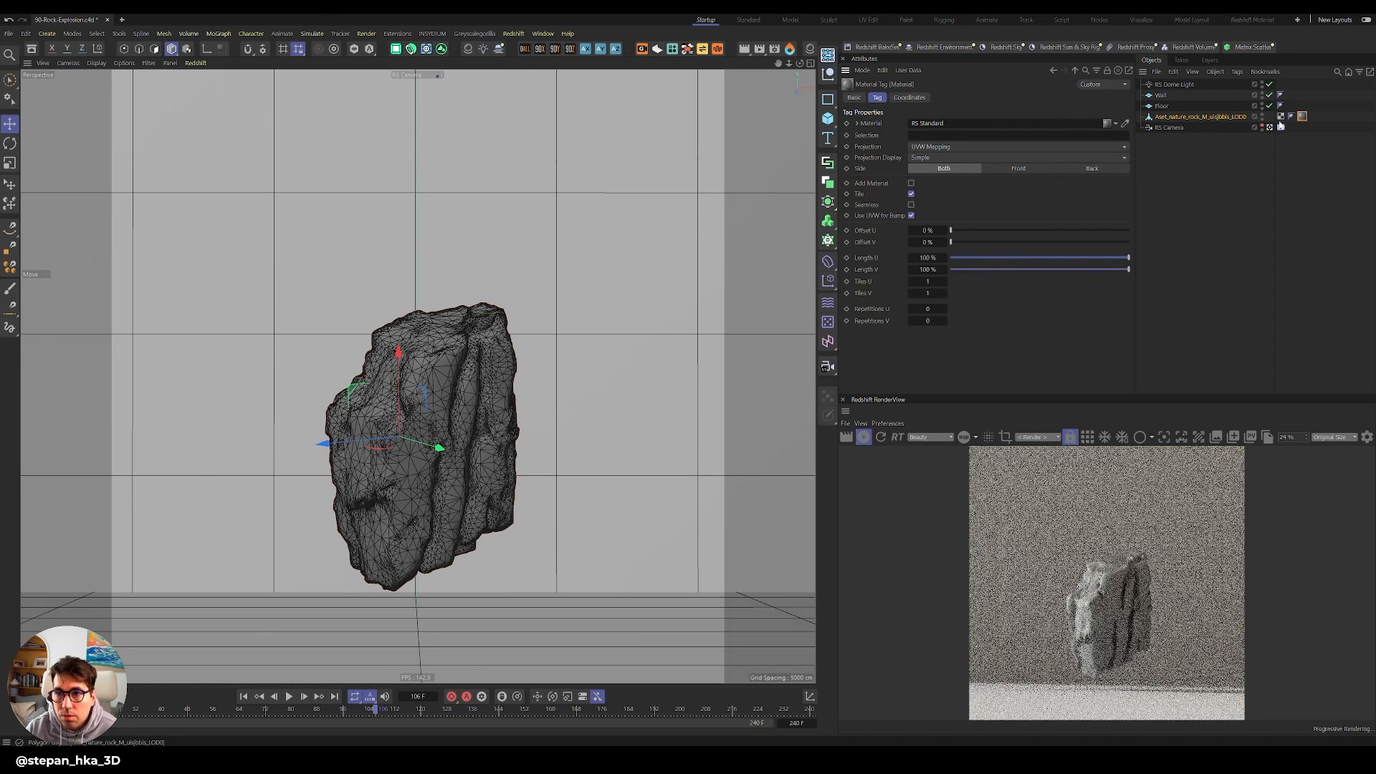
# Open the rock material's shader graph and set its Diffuse Model to d'Eon Lambertian Spheres.
pyautogui.doubleClick(1303, 117)
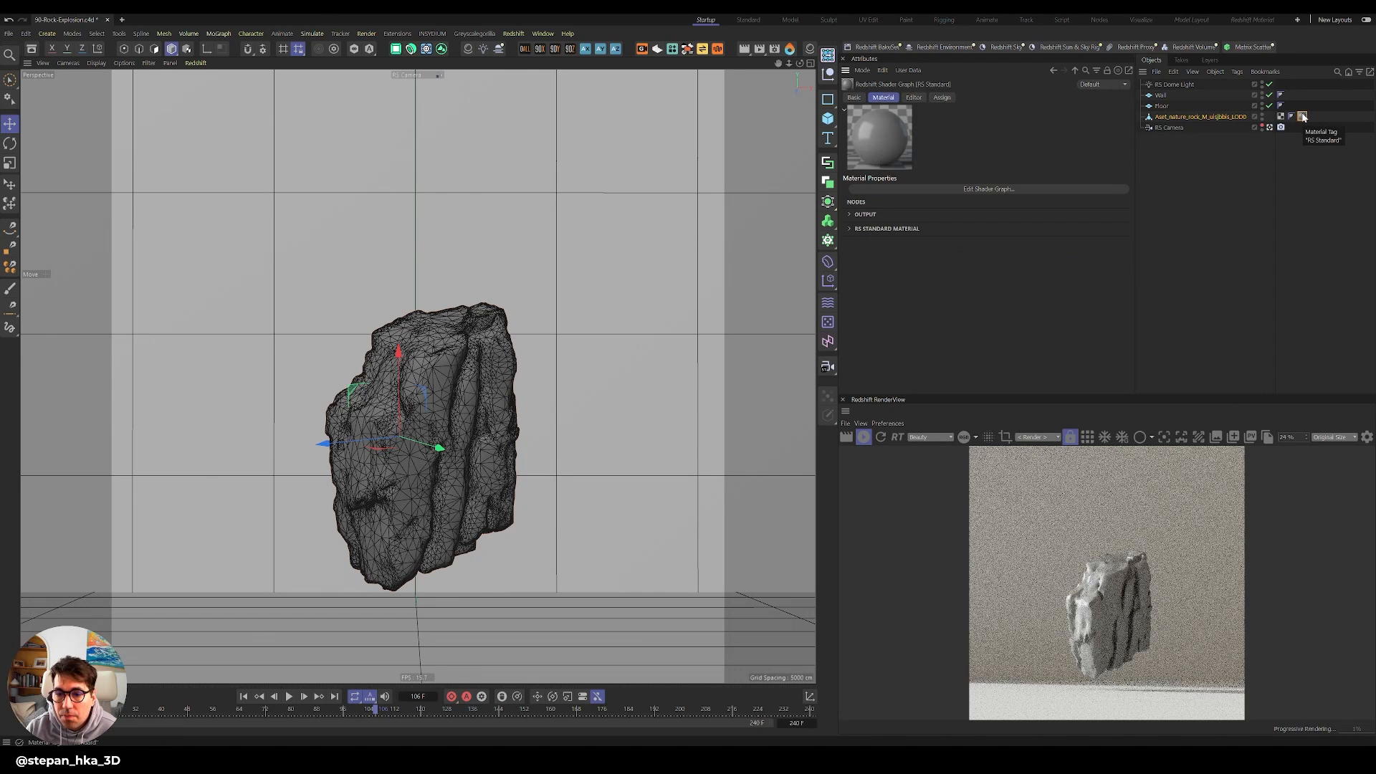
pyautogui.doubleClick(1304, 118)
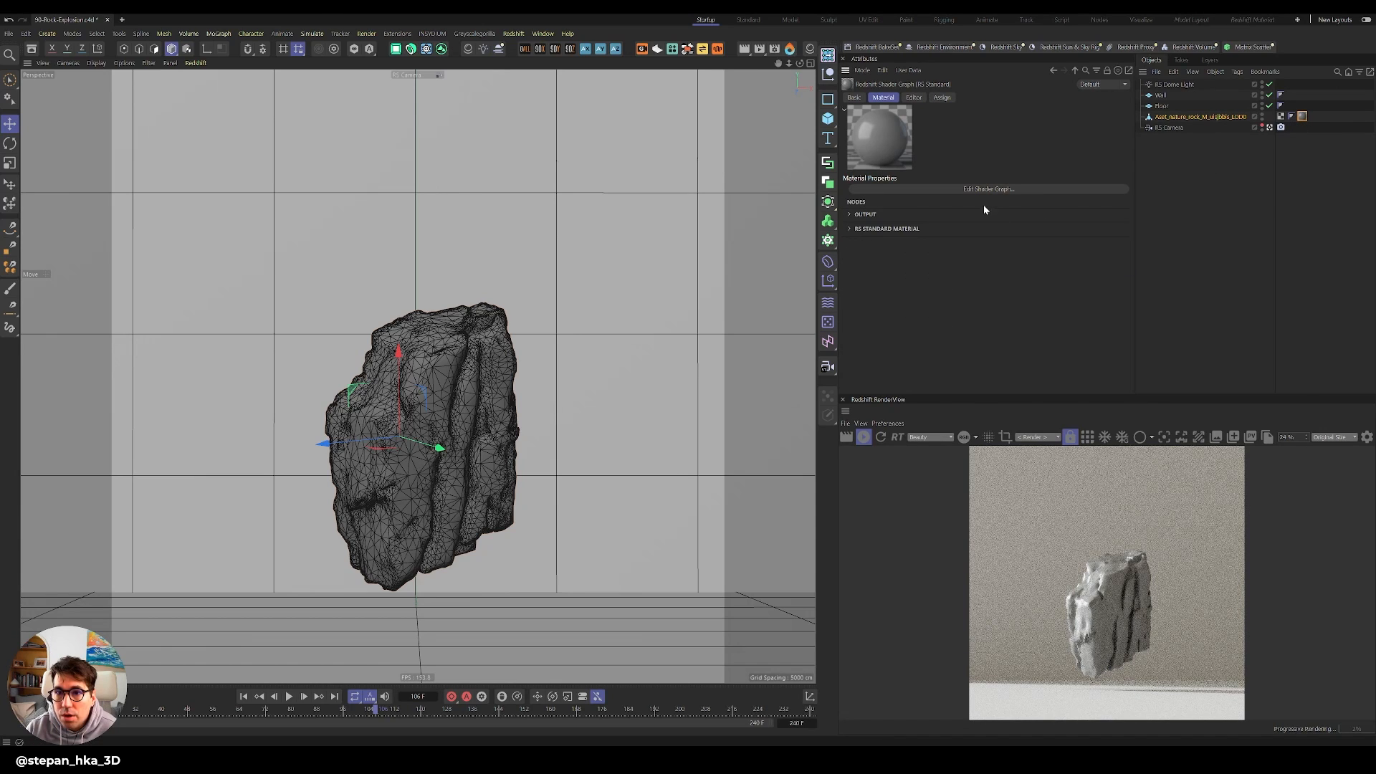
pyautogui.click(987, 189)
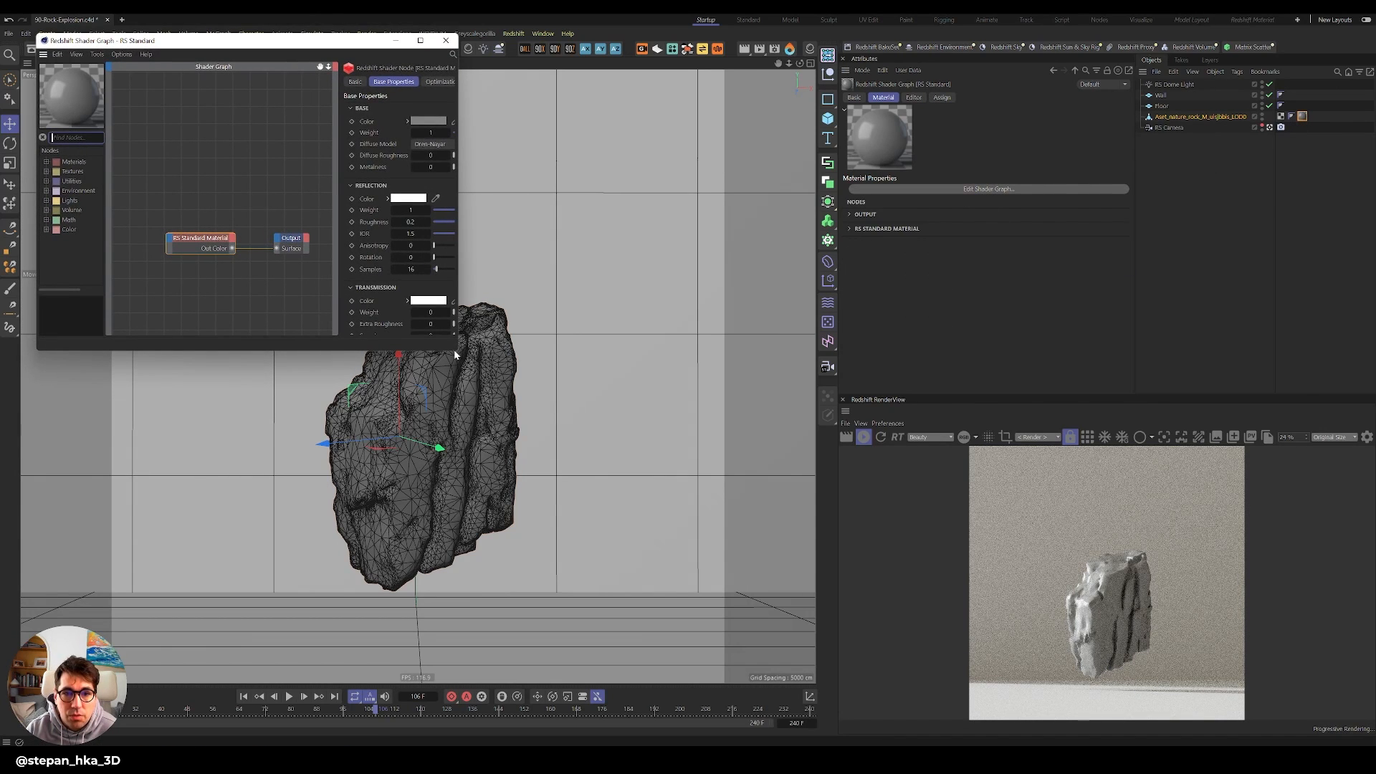
pyautogui.moveTo(455, 349); pyautogui.dragTo(744, 580)
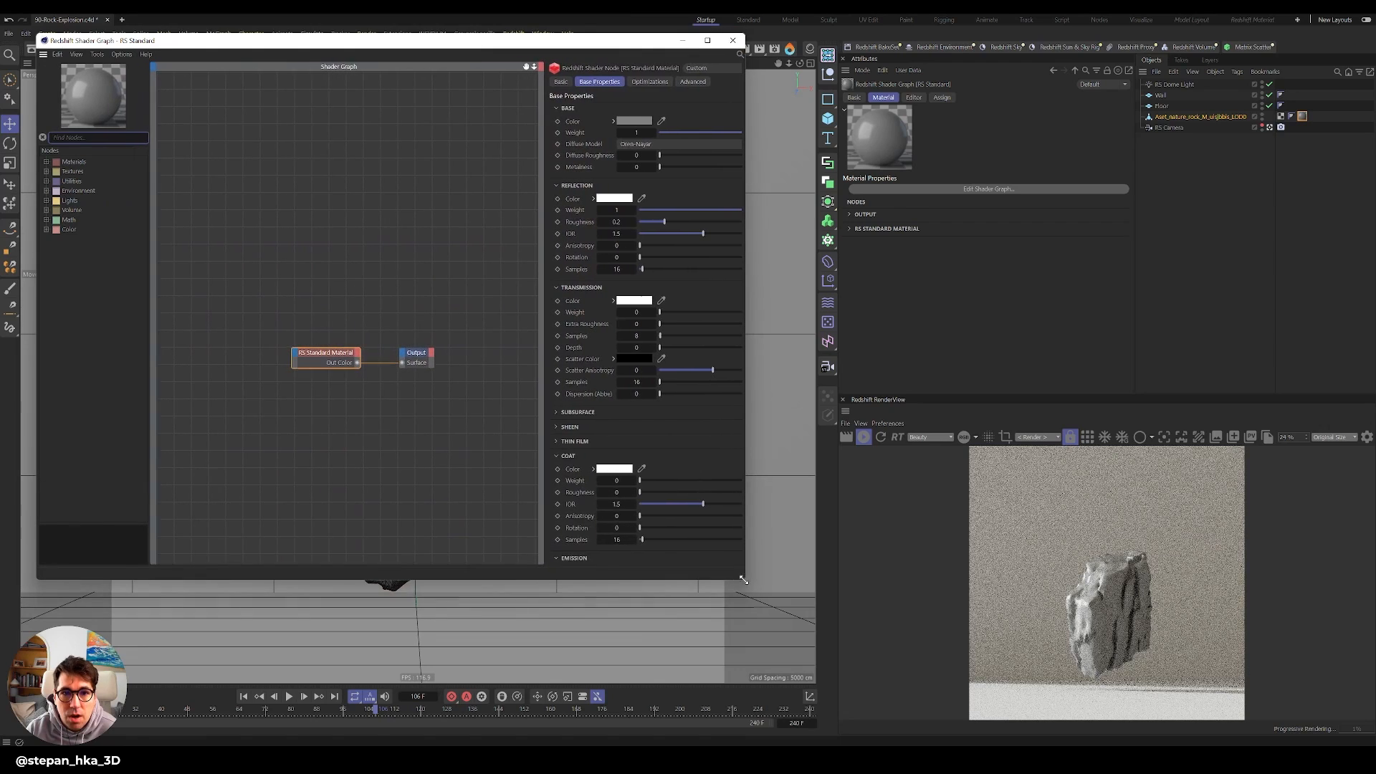
pyautogui.click(665, 144)
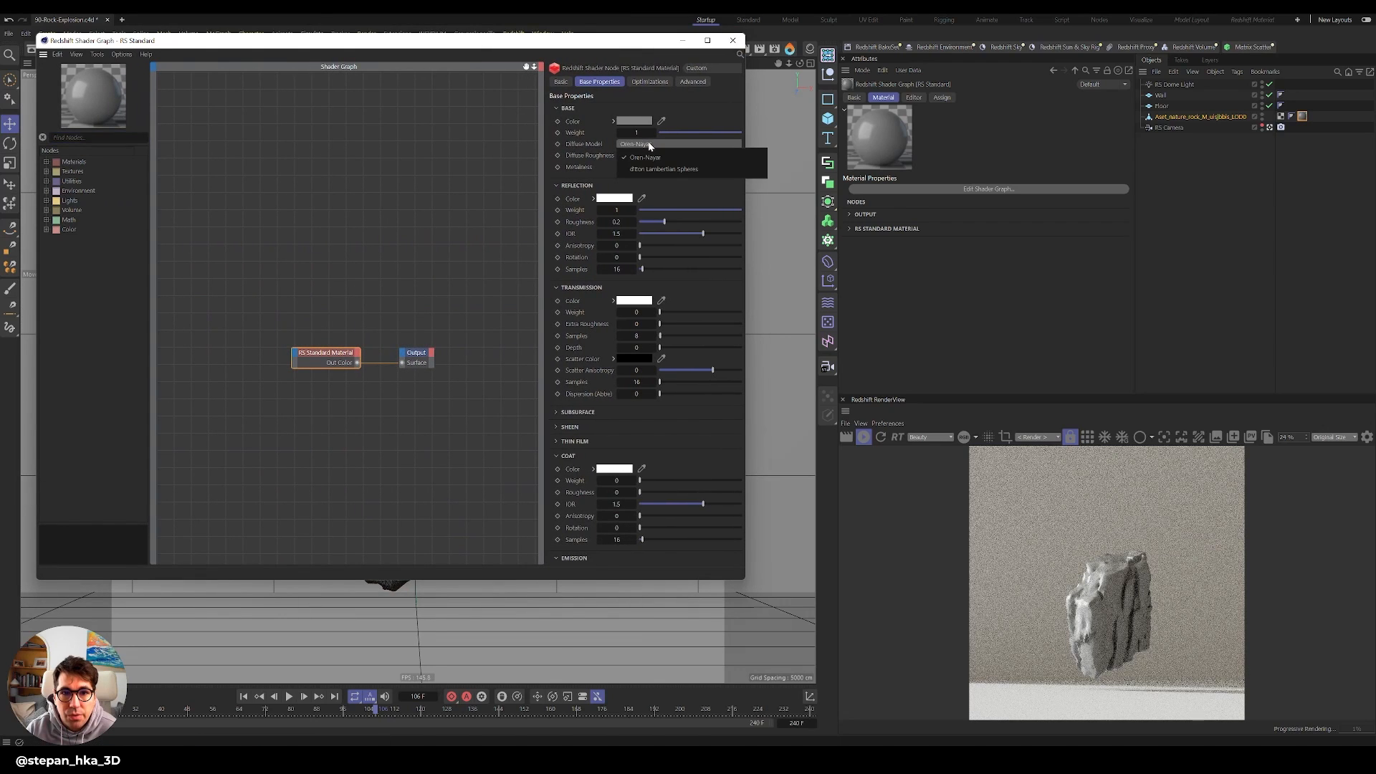
pyautogui.click(678, 170)
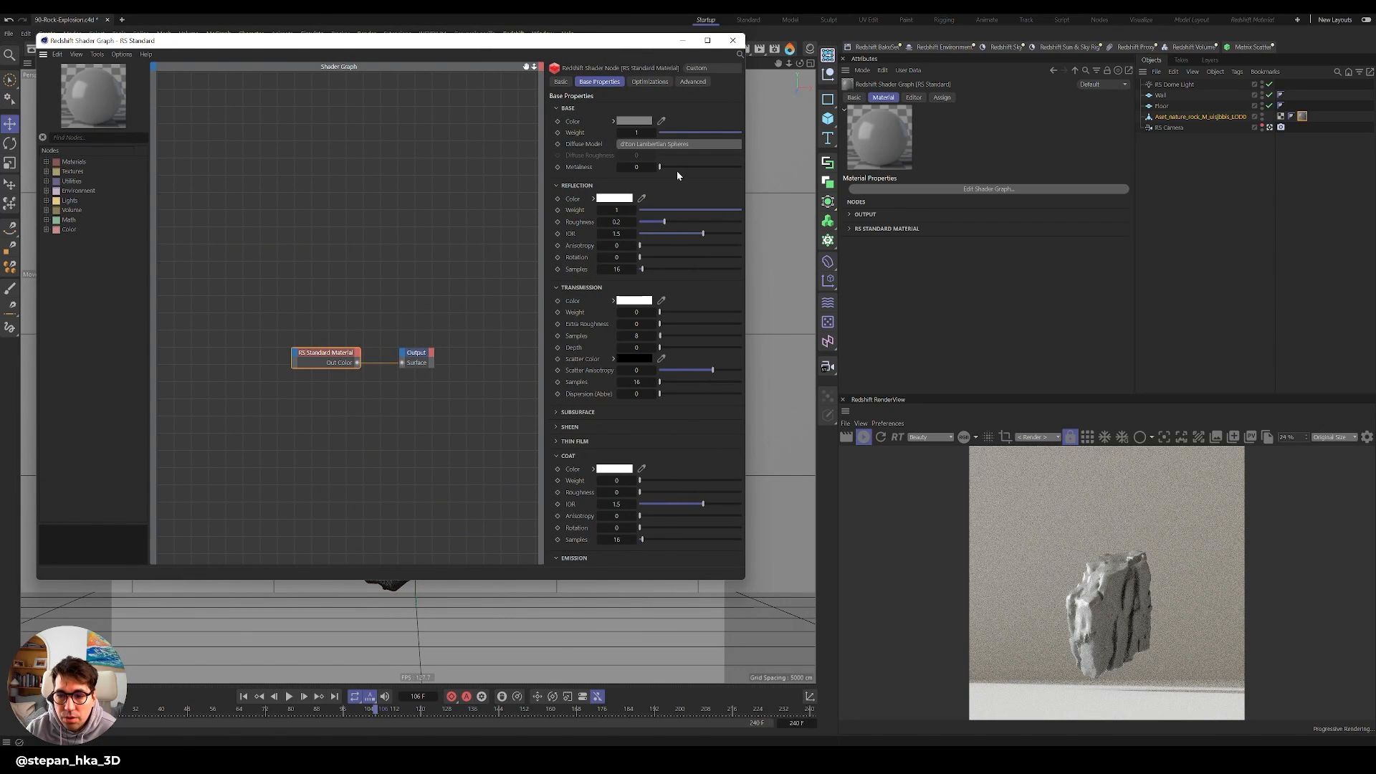
# Enlarge the shader graph window and its properties area, and reposition the RS Standard Material and Output nodes together.
pyautogui.moveTo(542, 272); pyautogui.dragTo(484, 274)
pyautogui.moveTo(745, 292); pyautogui.dragTo(815, 308)
pyautogui.moveTo(810, 579); pyautogui.dragTo(814, 621)
pyautogui.moveTo(313, 348); pyautogui.dragTo(408, 306)
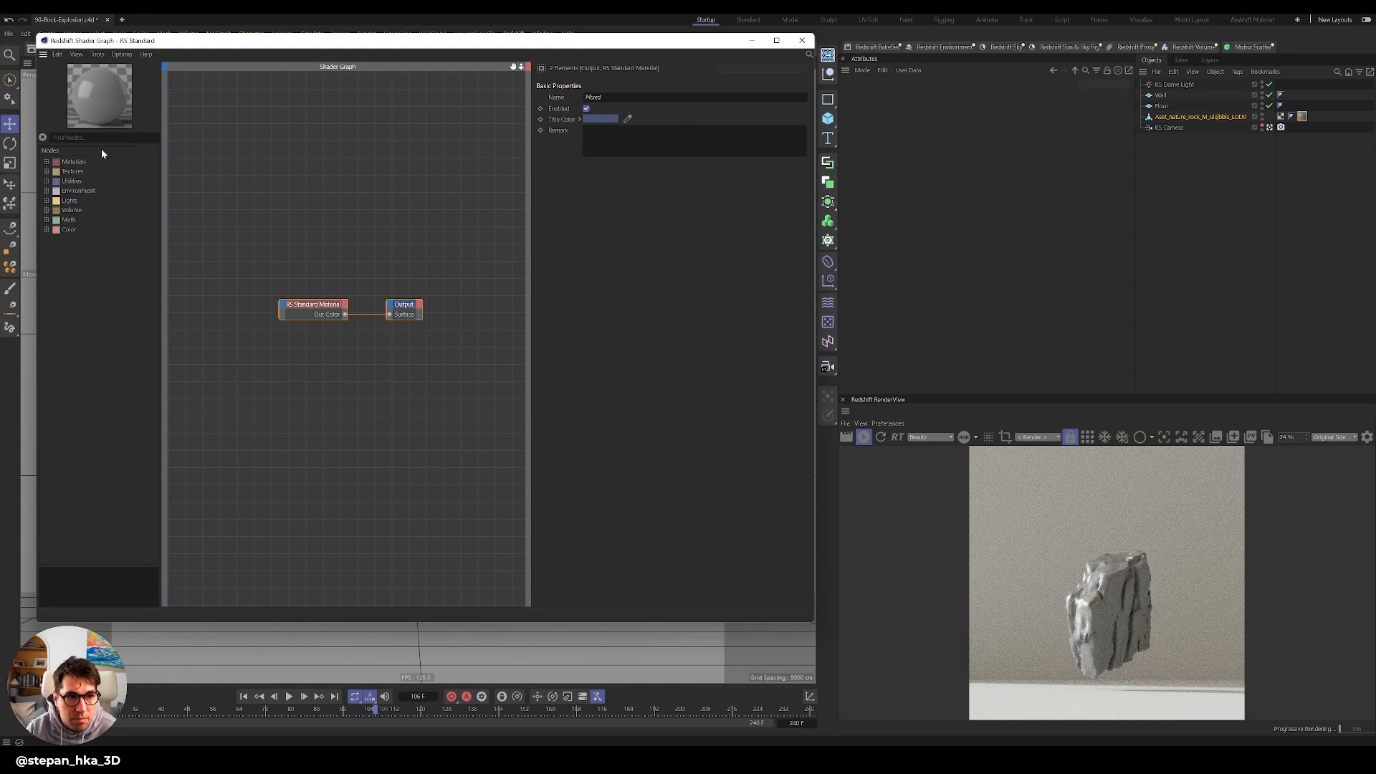
# Add two Maxon Noise nodes, two Displacement nodes and a Displacement Blender node to the rock's shader graph.
pyautogui.click(46, 172)
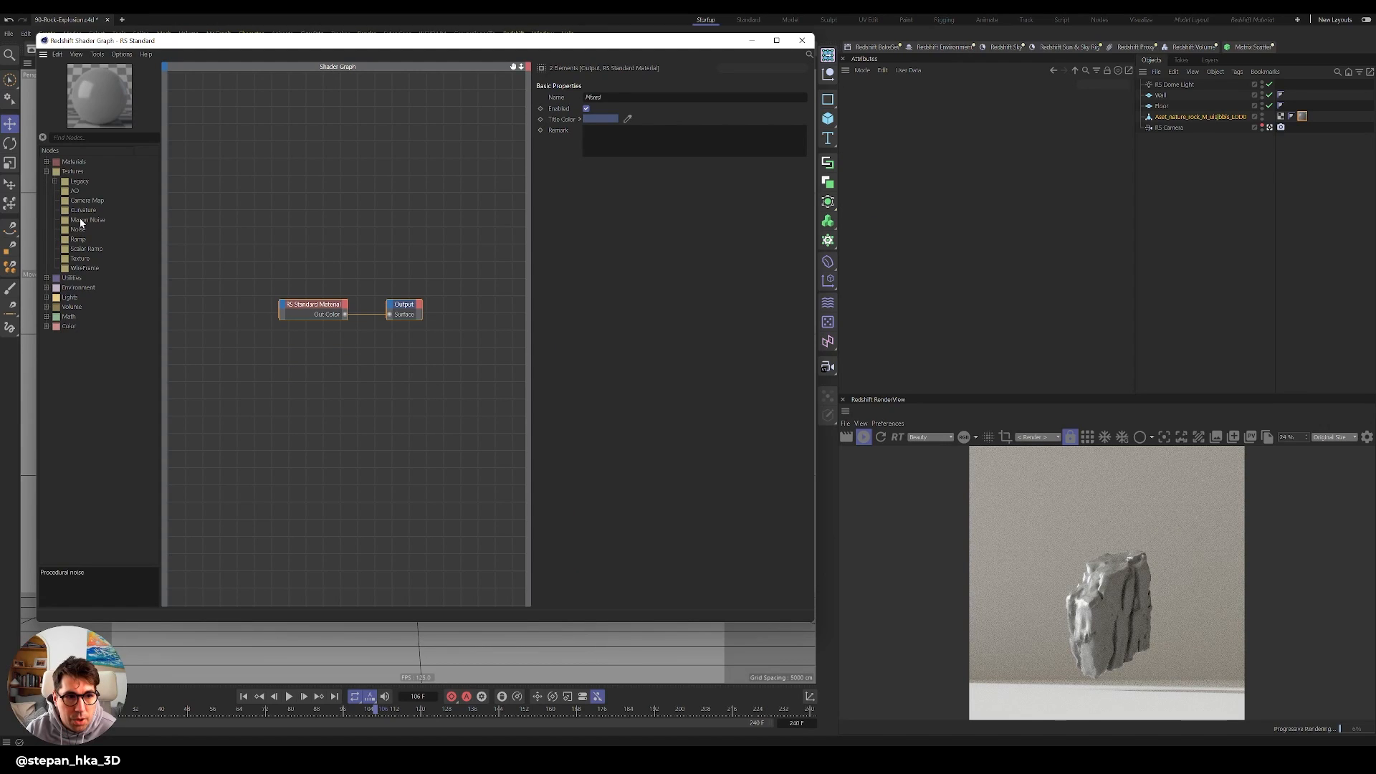
pyautogui.moveTo(211, 386); pyautogui.dragTo(233, 409)
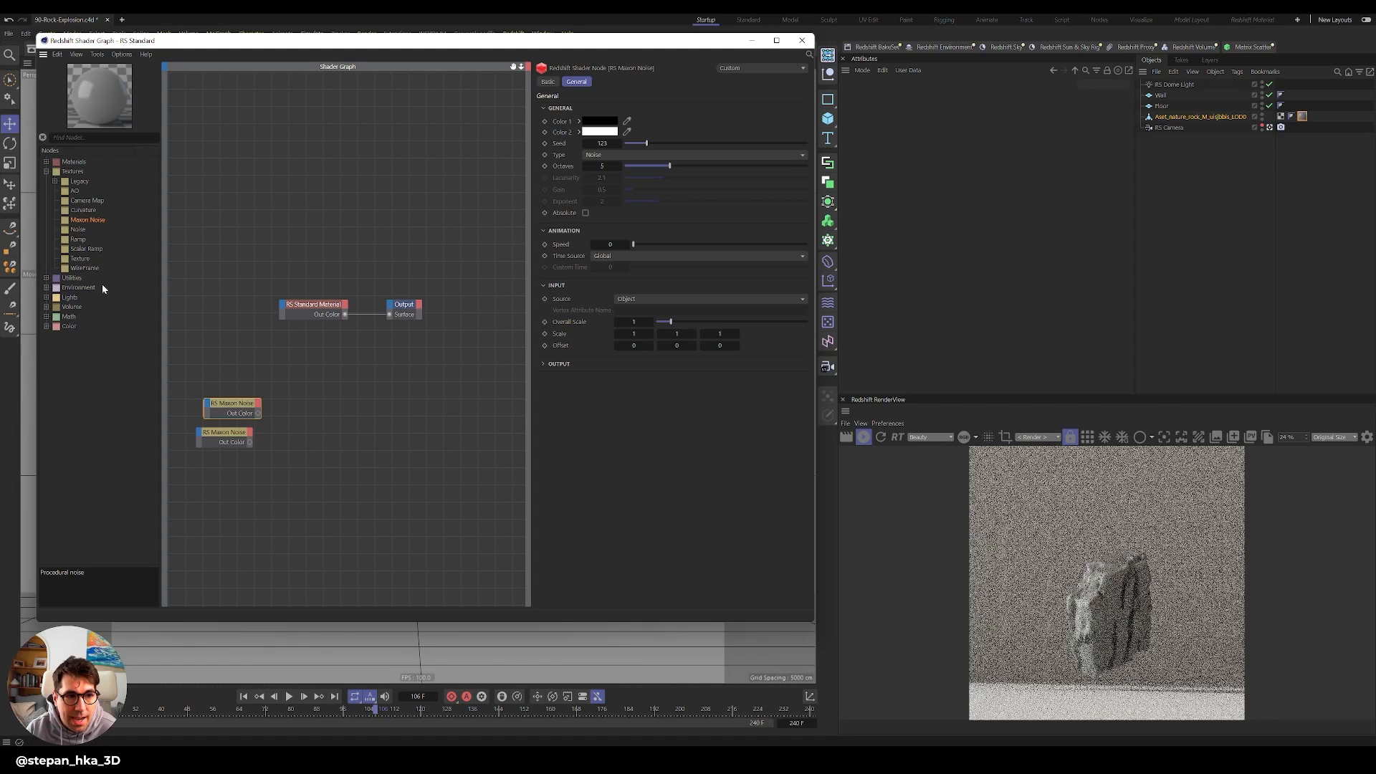
pyautogui.click(46, 278)
pyautogui.click(55, 327)
pyautogui.doubleClick(110, 337)
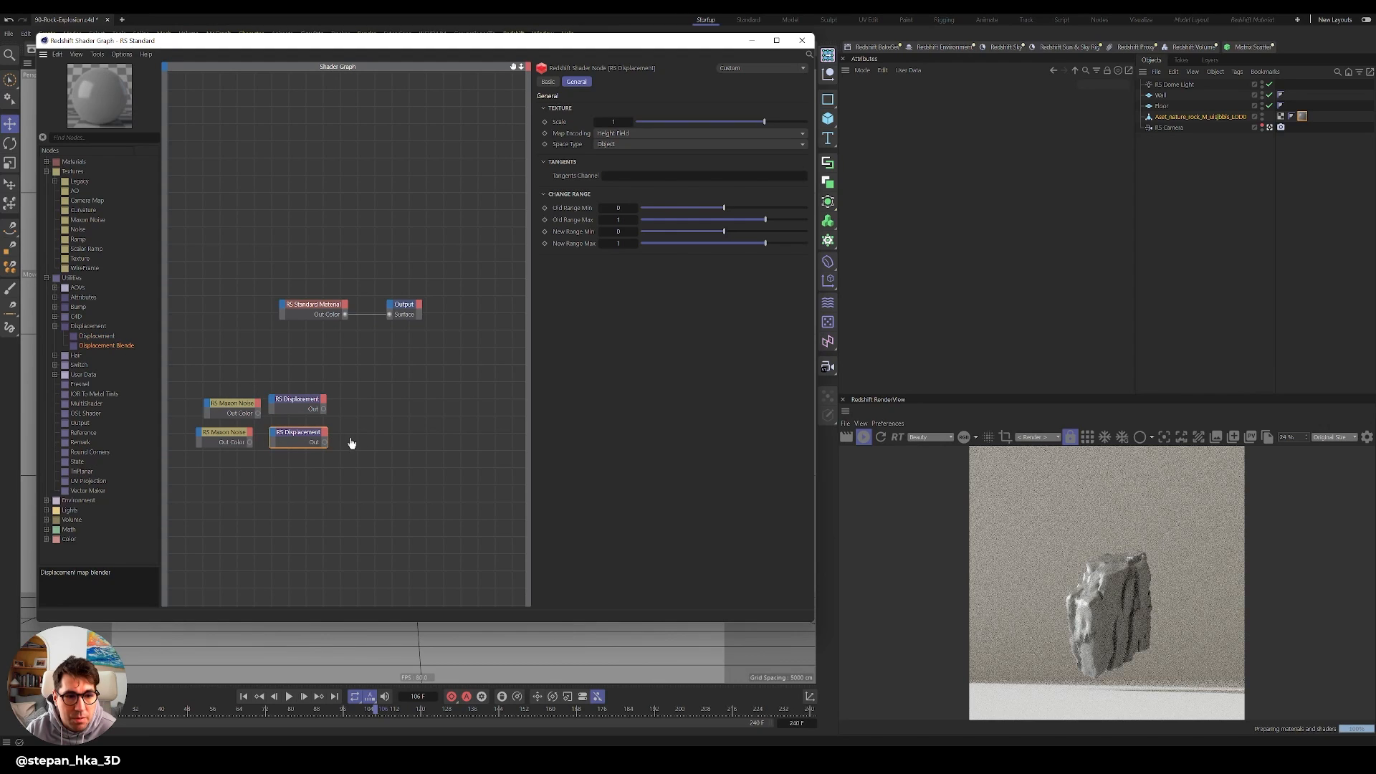
pyautogui.moveTo(346, 440); pyautogui.dragTo(373, 423)
# Move the noise, displacement and blender nodes together farther below the RS Standard Material node.
pyautogui.moveTo(202, 363); pyautogui.dragTo(433, 506)
pyautogui.moveTo(385, 424); pyautogui.dragTo(386, 507)
pyautogui.click(369, 398)
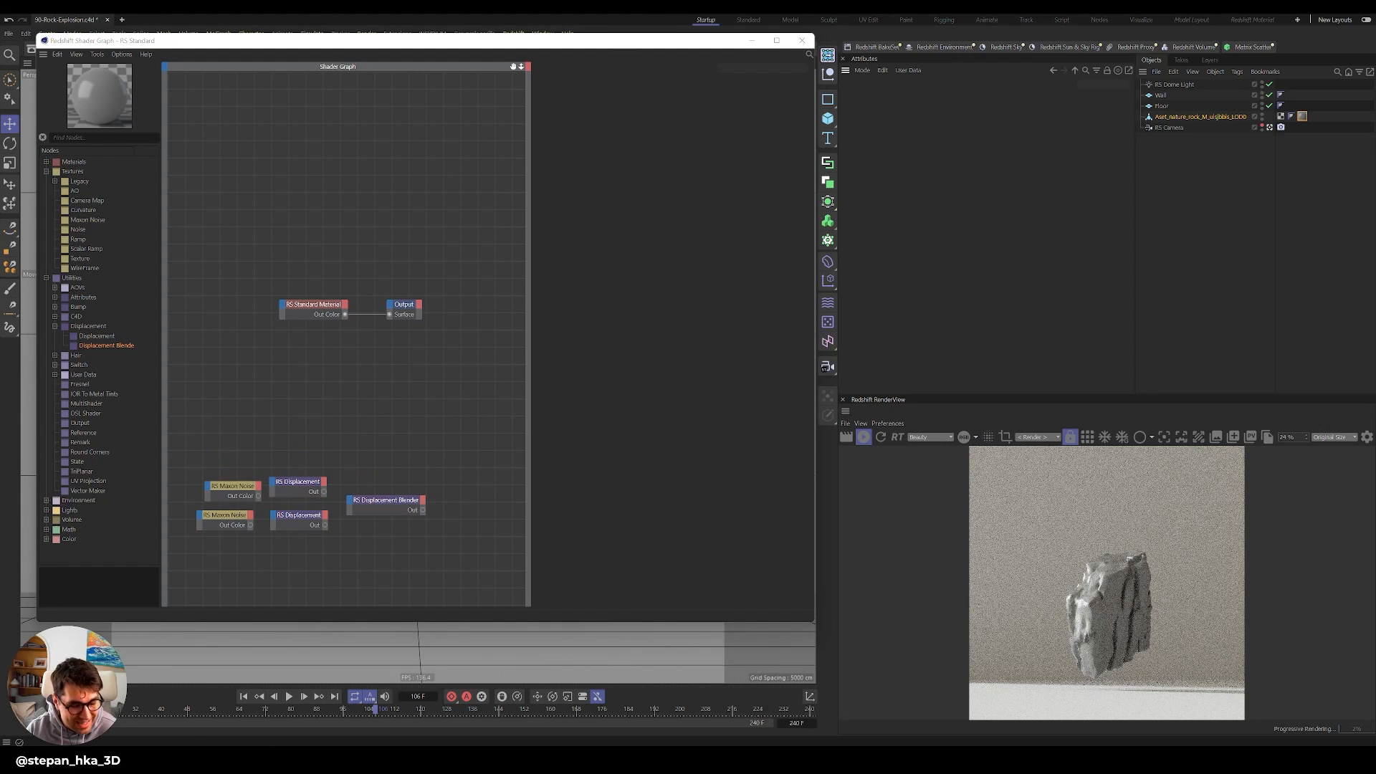
# Switch to File Explorer and open the 11-White-Rock folder in 3D Assets, Substance Materials, HKA 2020 - 50 Materials Pack.
pyautogui.press('super')
pyautogui.click(608, 465)
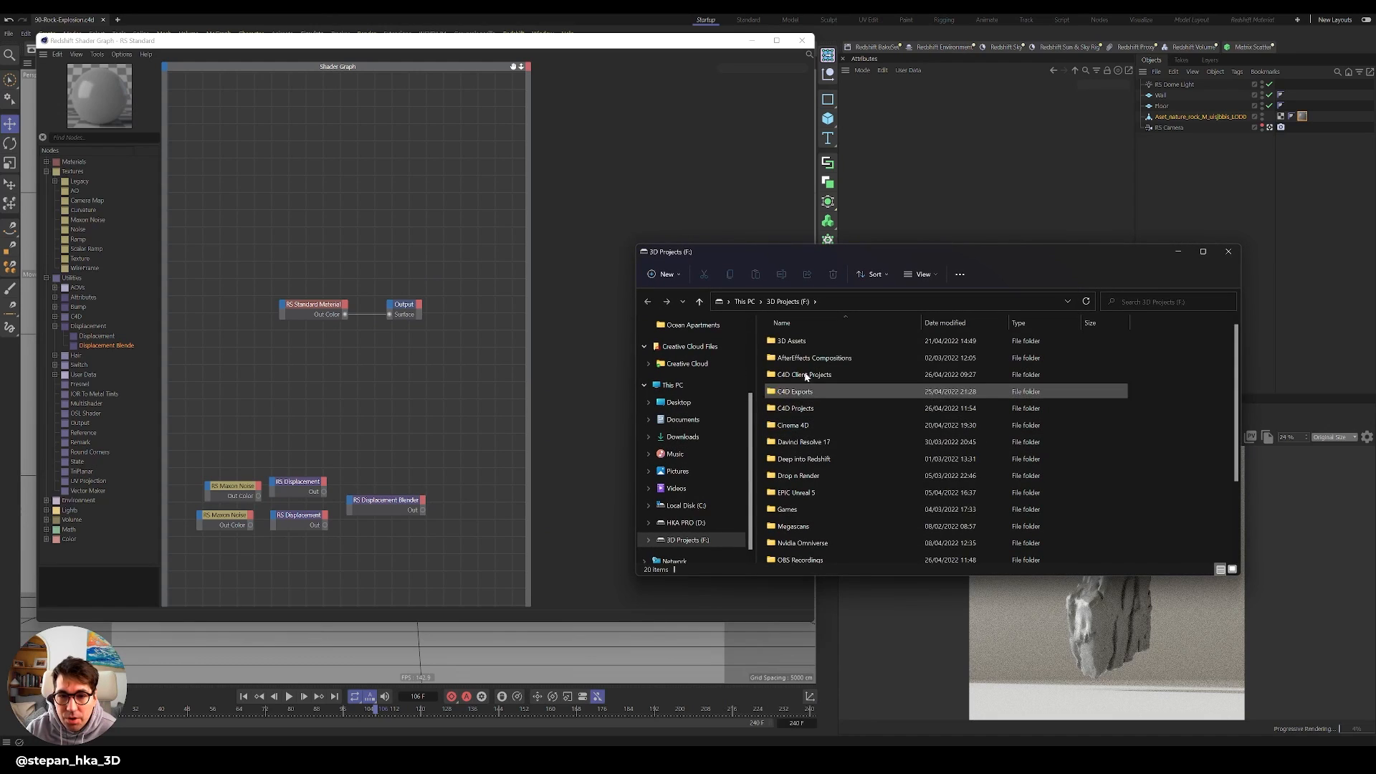
pyautogui.doubleClick(787, 341)
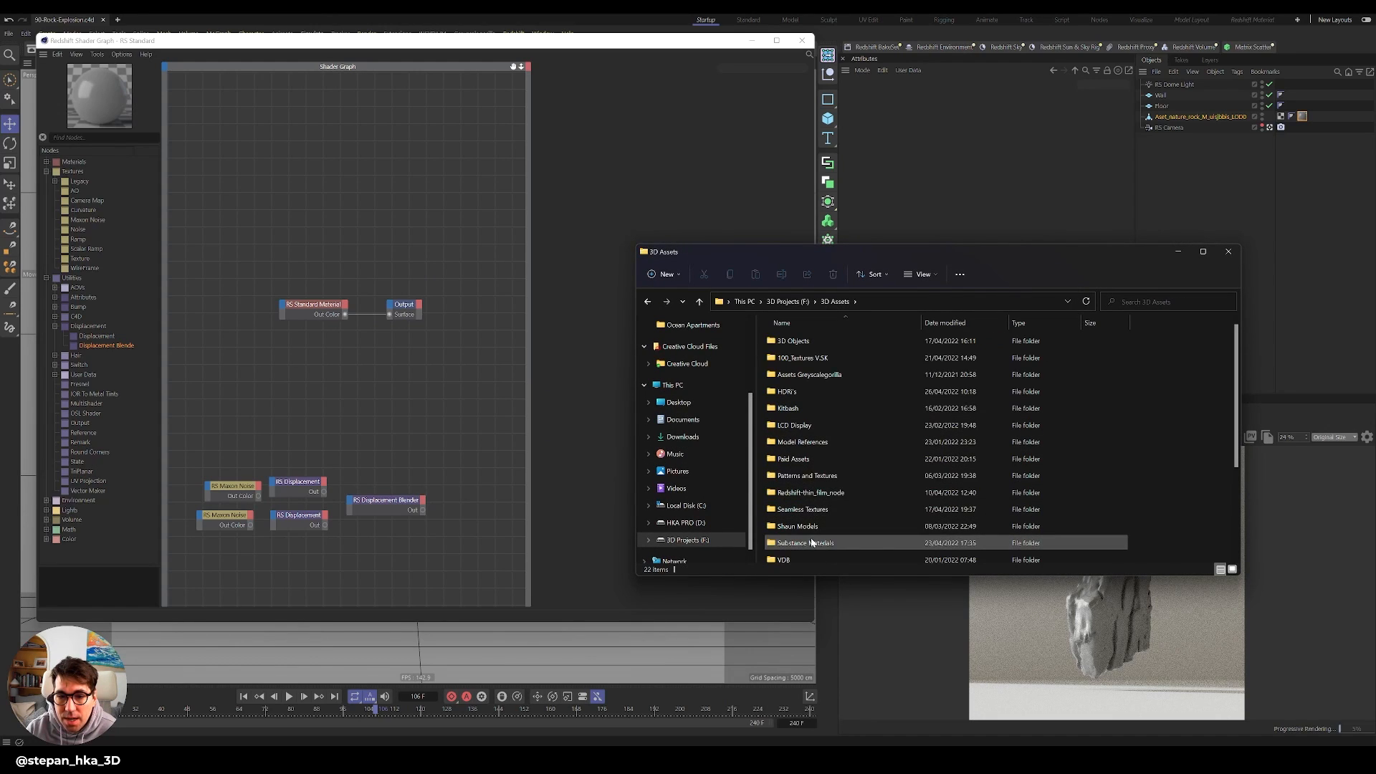
pyautogui.doubleClick(812, 543)
pyautogui.click(831, 375)
pyautogui.doubleClick(832, 375)
pyautogui.doubleClick(807, 528)
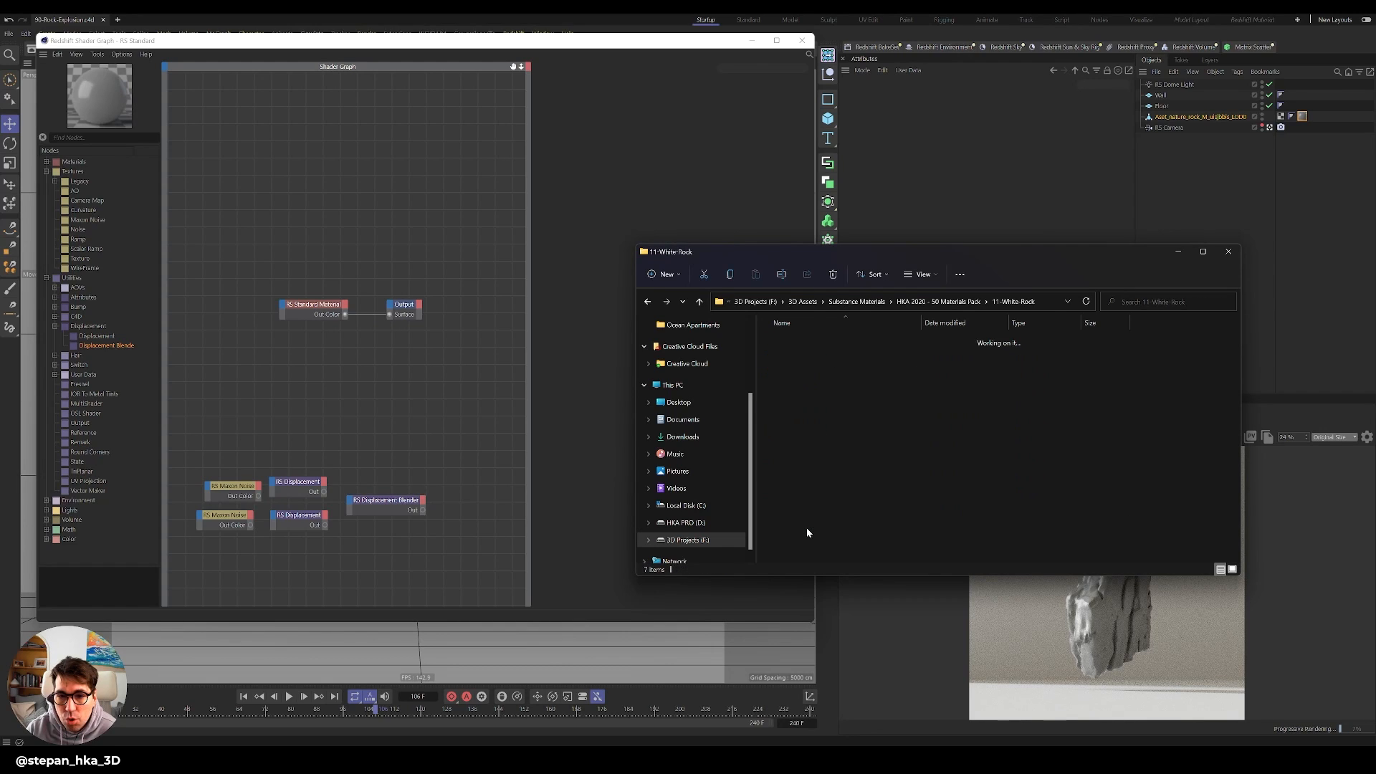
# Add all seven 11-White-Rock texture images to the rock's shader graph without copying them to the project location.
pyautogui.moveTo(790, 441); pyautogui.dragTo(1147, 355)
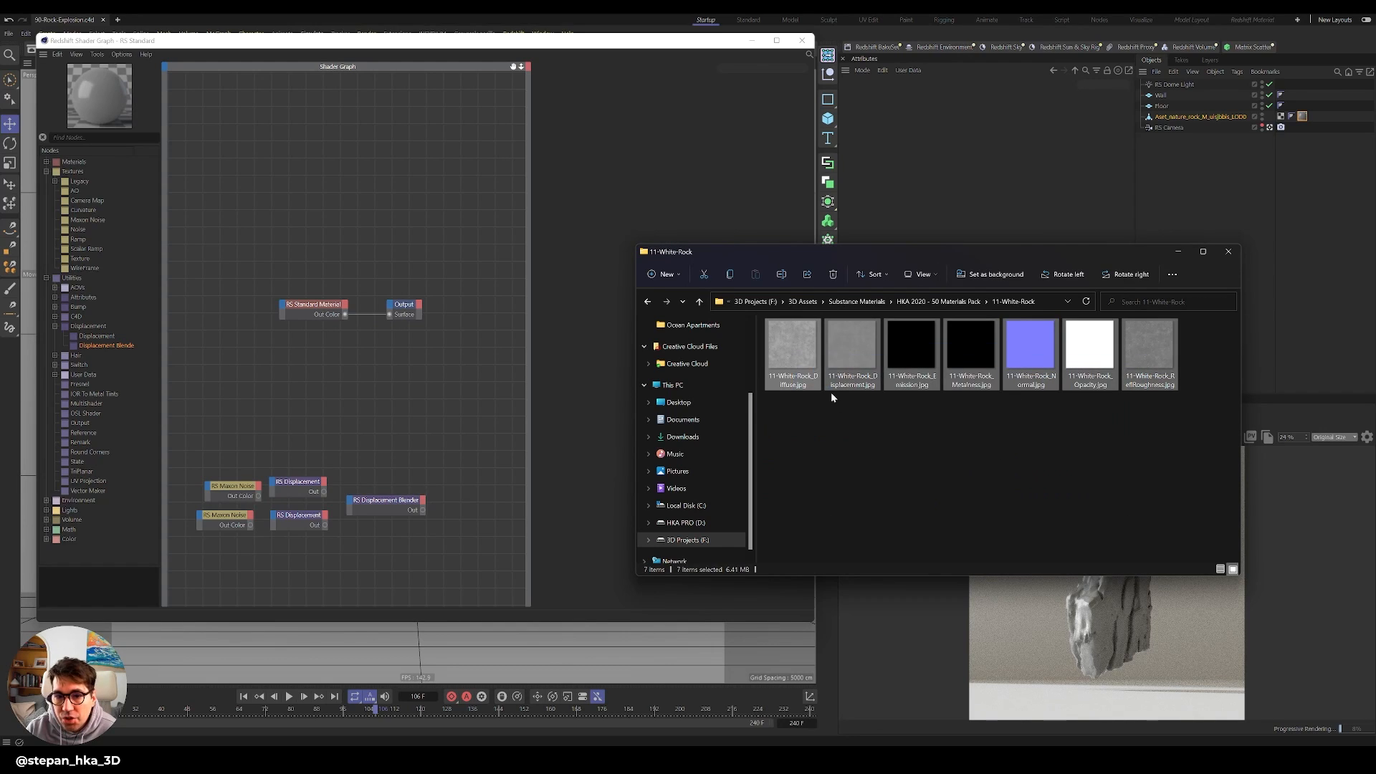
pyautogui.moveTo(779, 365); pyautogui.dragTo(278, 285)
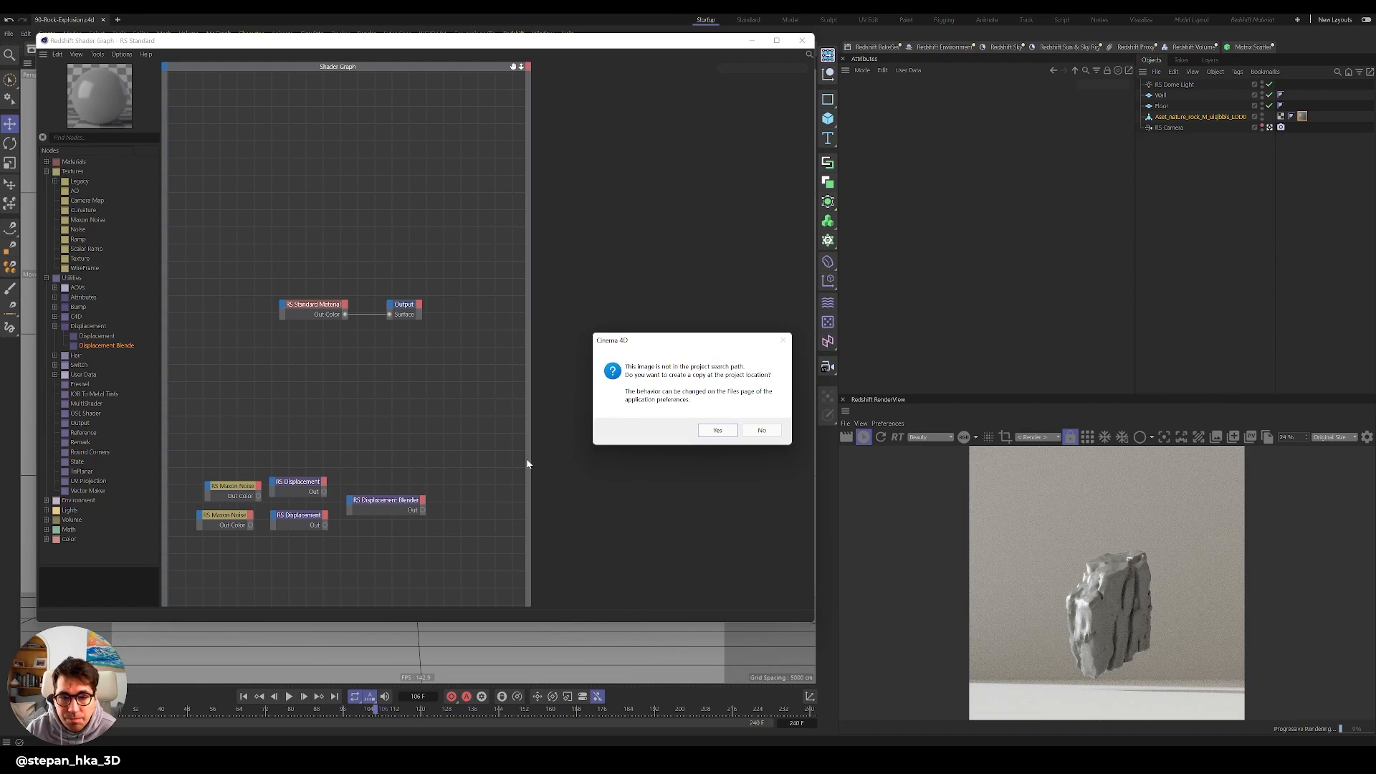
pyautogui.click(752, 434)
pyautogui.click(752, 435)
pyautogui.click(753, 435)
pyautogui.click(752, 435)
pyautogui.click(752, 434)
pyautogui.click(752, 433)
pyautogui.click(753, 432)
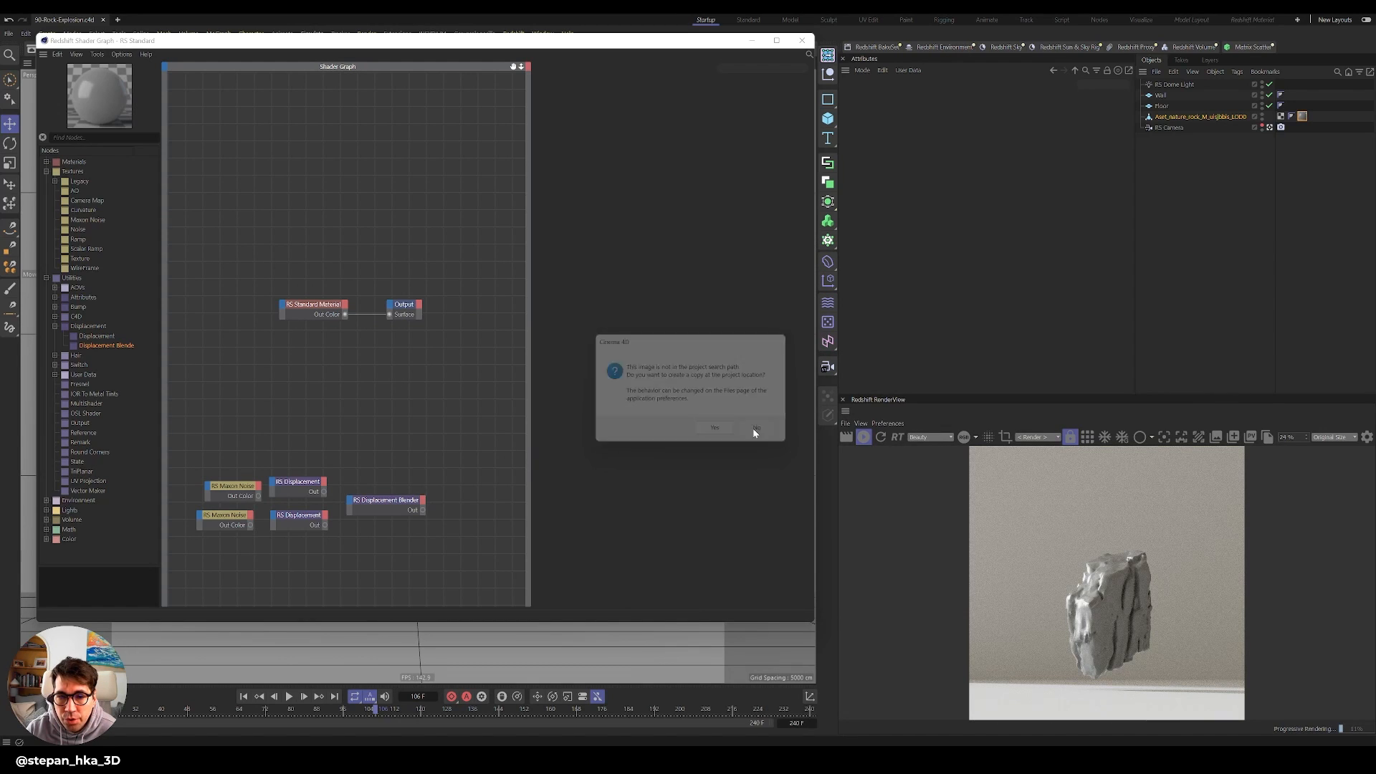
pyautogui.click(753, 432)
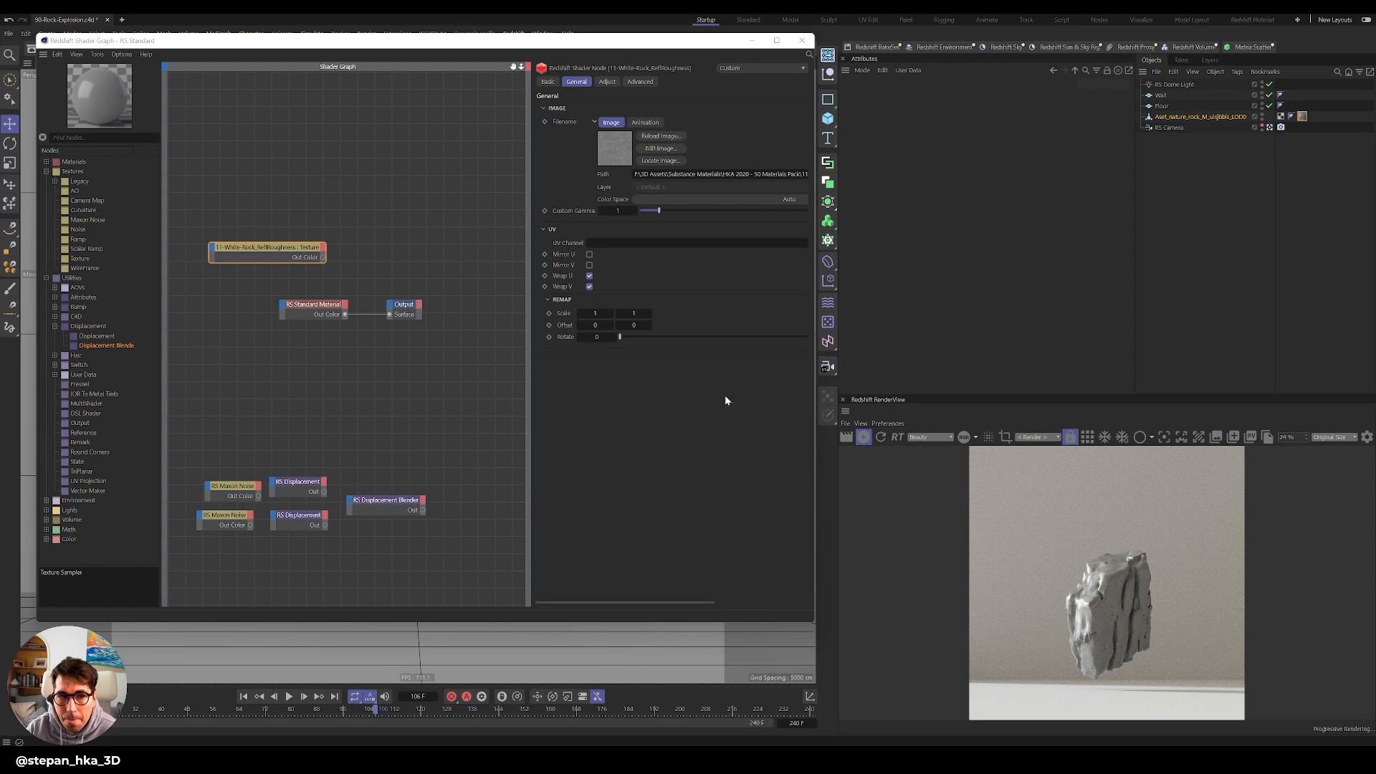
# Shift the RS Standard Material and Output nodes aside and spread the stacked White-Rock texture nodes out into a column.
pyautogui.moveTo(428, 266); pyautogui.dragTo(364, 291)
pyautogui.click(278, 262)
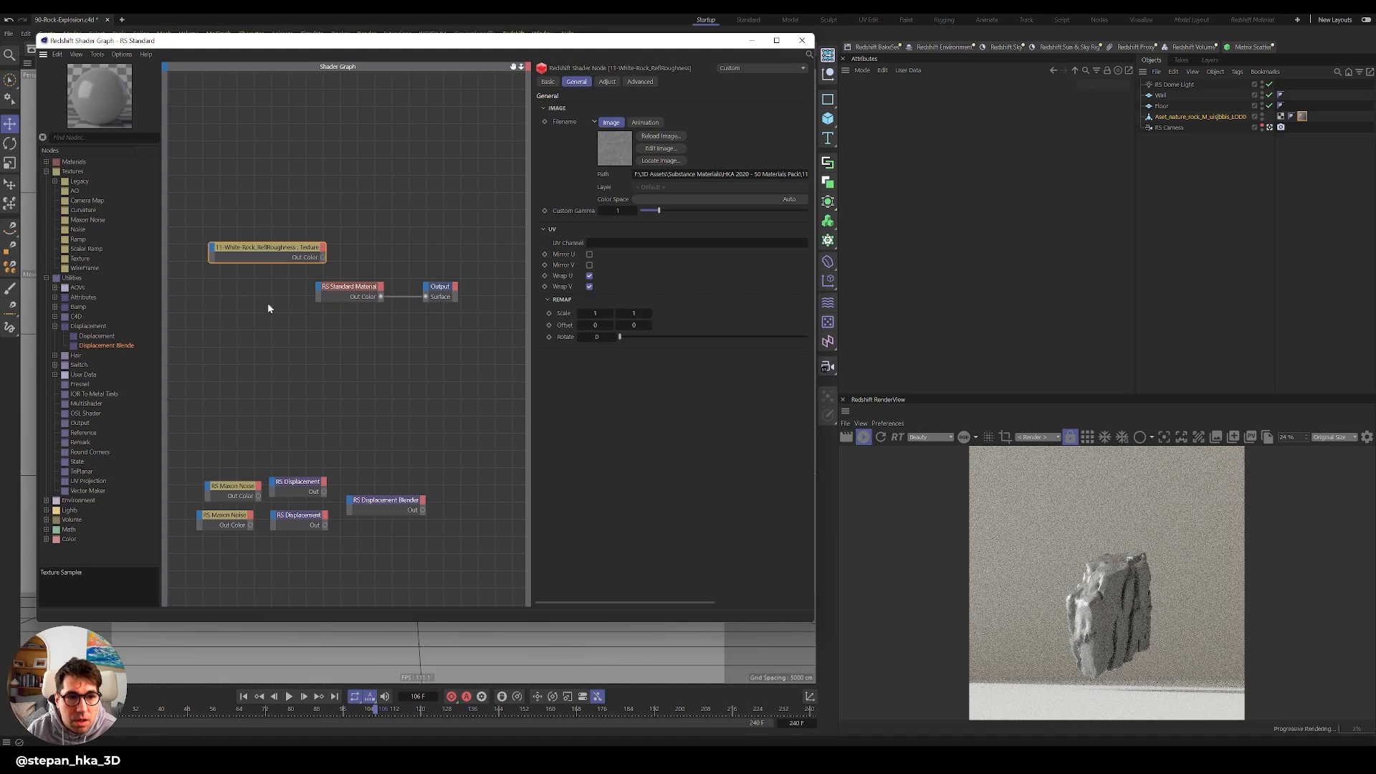
pyautogui.click(326, 230)
pyautogui.moveTo(299, 250); pyautogui.dragTo(262, 406)
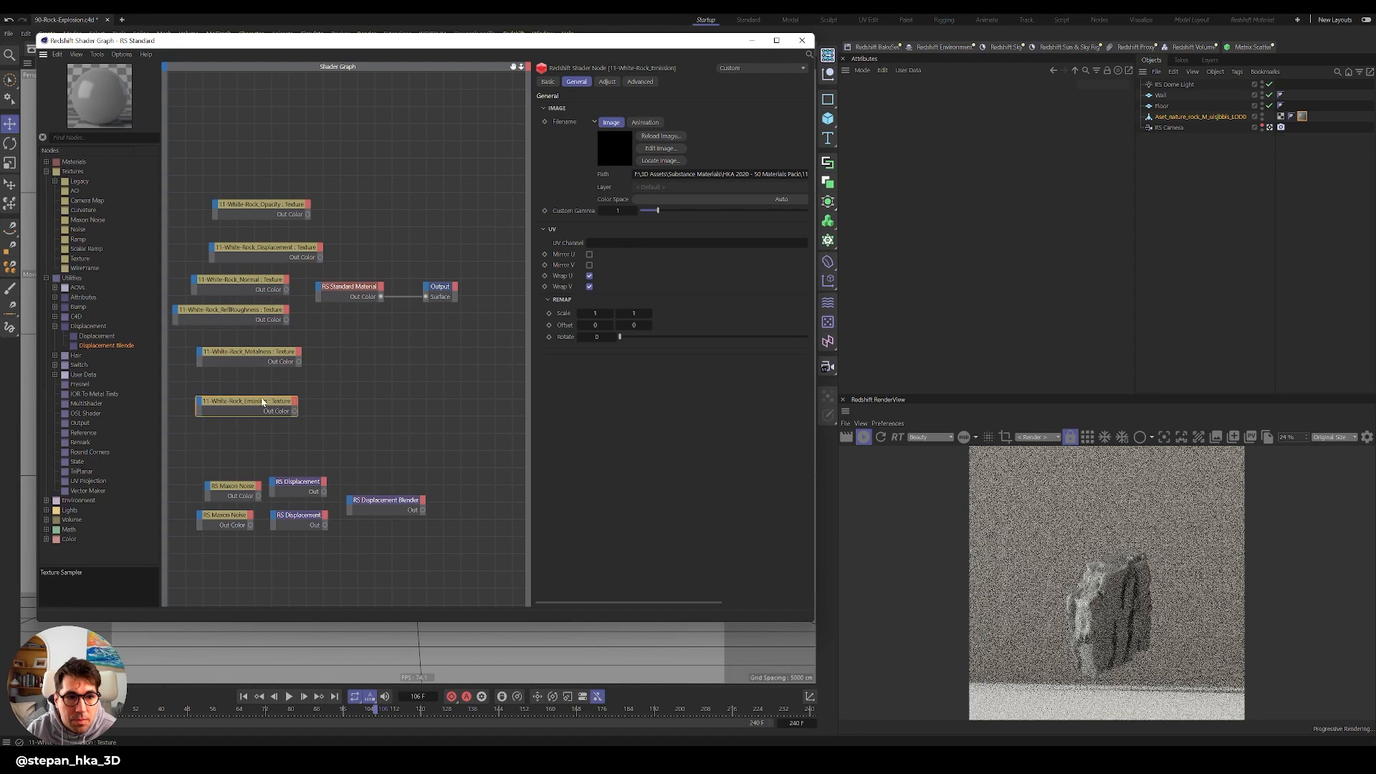
pyautogui.moveTo(275, 252); pyautogui.dragTo(233, 447)
# Duplicate a Displacement node, feed its Tex Map from the White-Rock Displacement texture, and connect it to the Displacement Blender's Base Input.
pyautogui.click(292, 485)
pyautogui.keyDown('ctrl'); pyautogui.moveTo(292, 485); pyautogui.dragTo(304, 443); pyautogui.keyUp('ctrl')
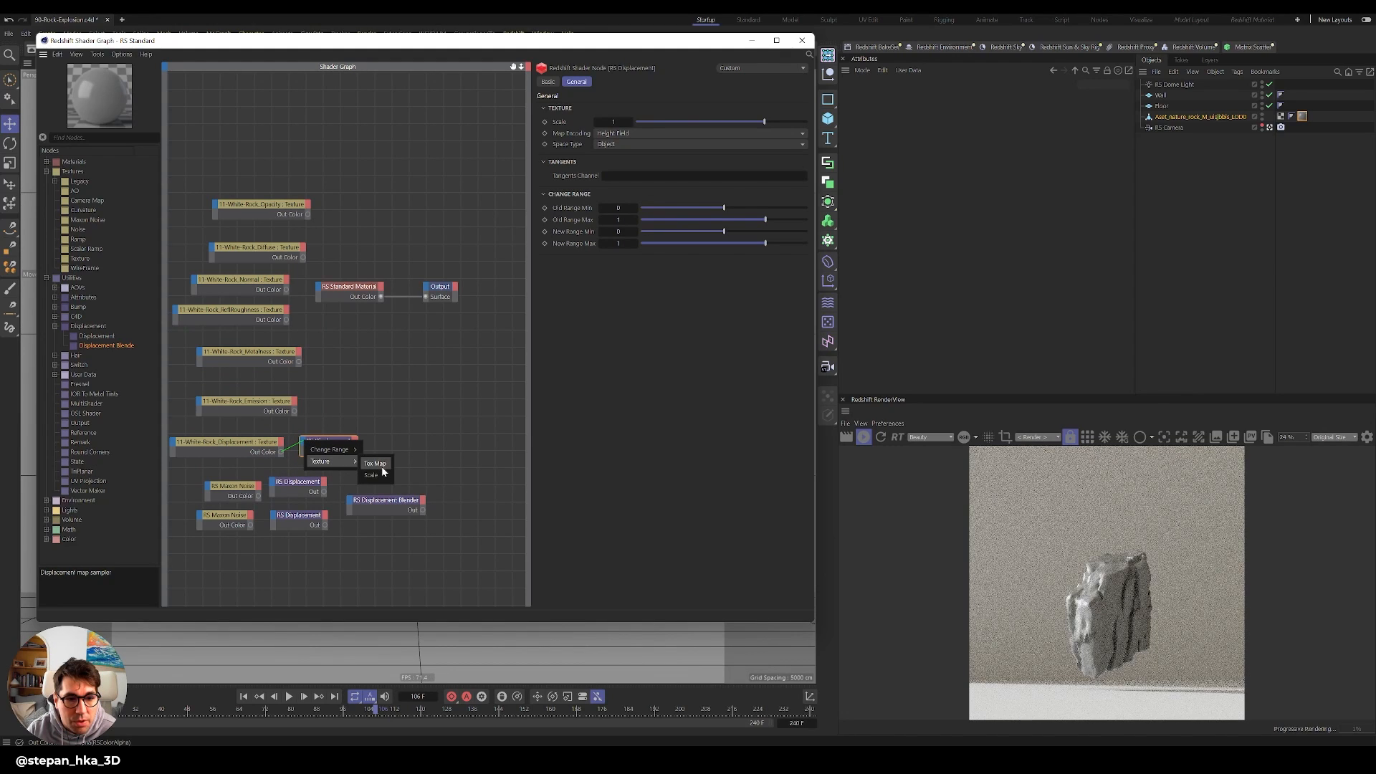
pyautogui.click(378, 464)
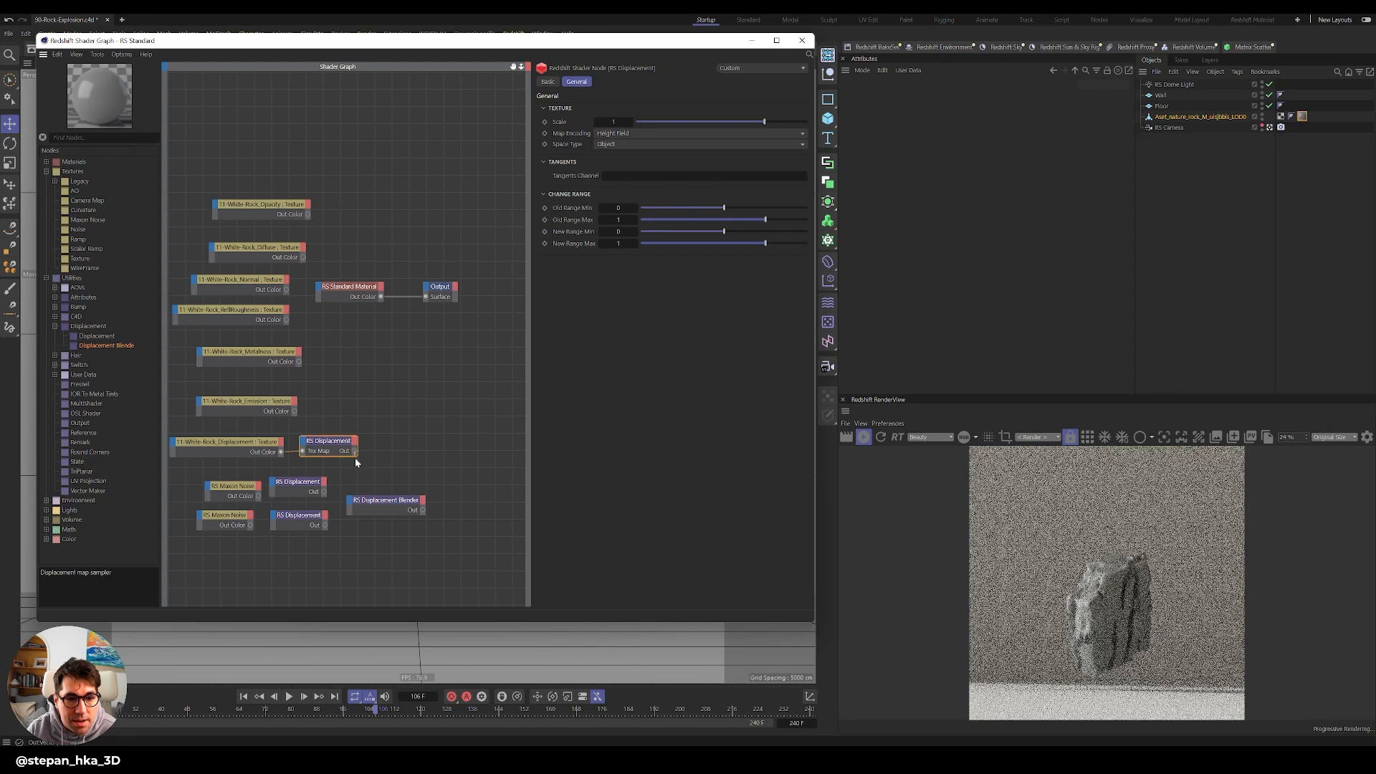
pyautogui.click(352, 503)
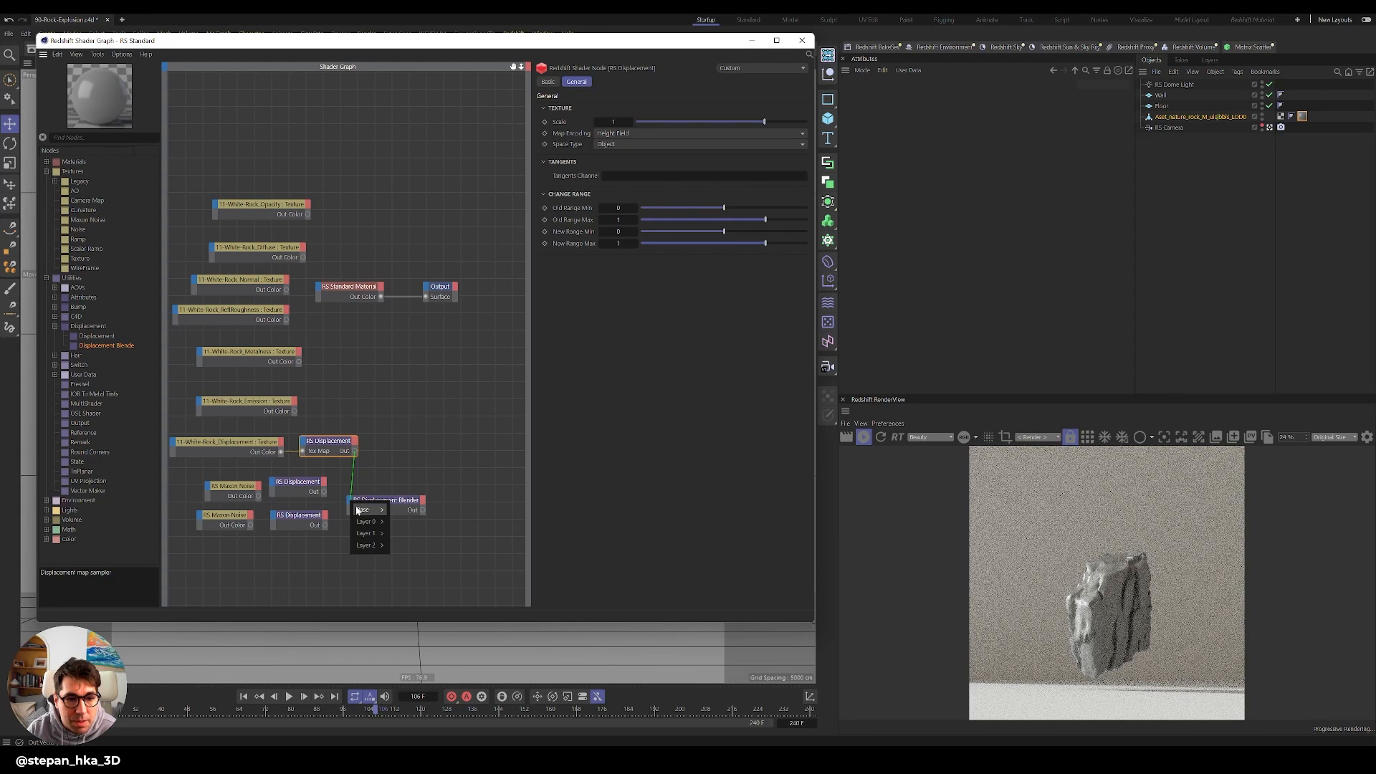
pyautogui.click(406, 511)
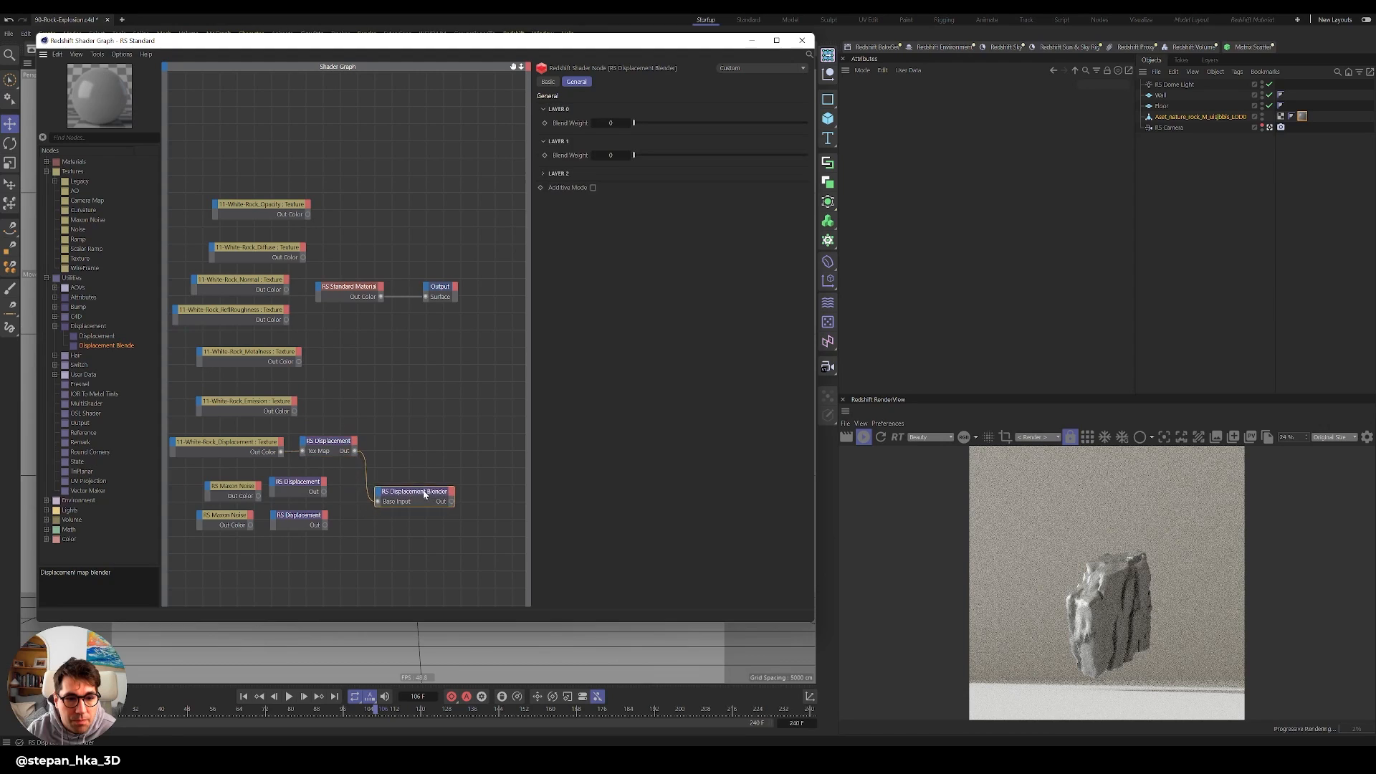
# Move the White-Rock Emission texture just above the Displacement texture and connect it to the RS Standard Material's Emission Color.
pyautogui.click(258, 402)
pyautogui.moveTo(258, 402); pyautogui.dragTo(318, 286)
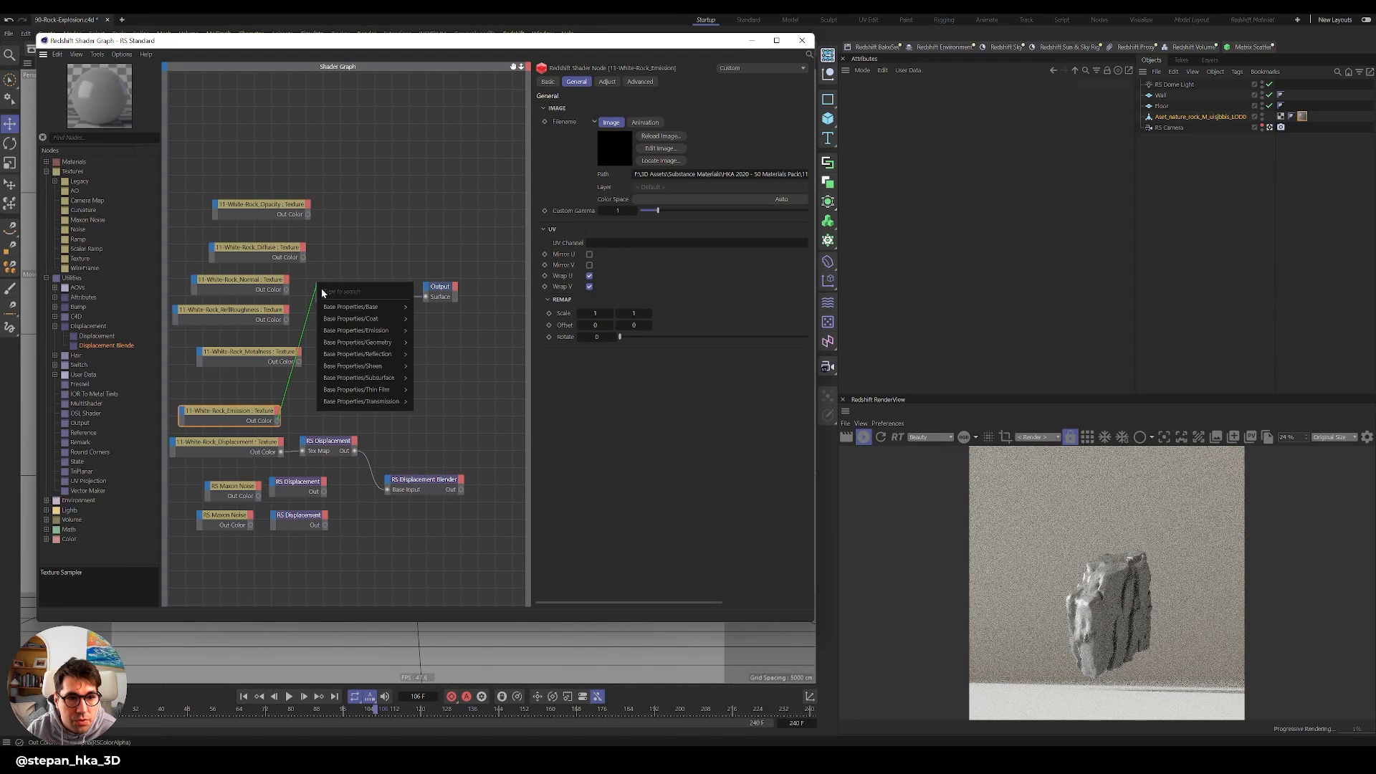
pyautogui.moveTo(390, 334)
pyautogui.click(434, 331)
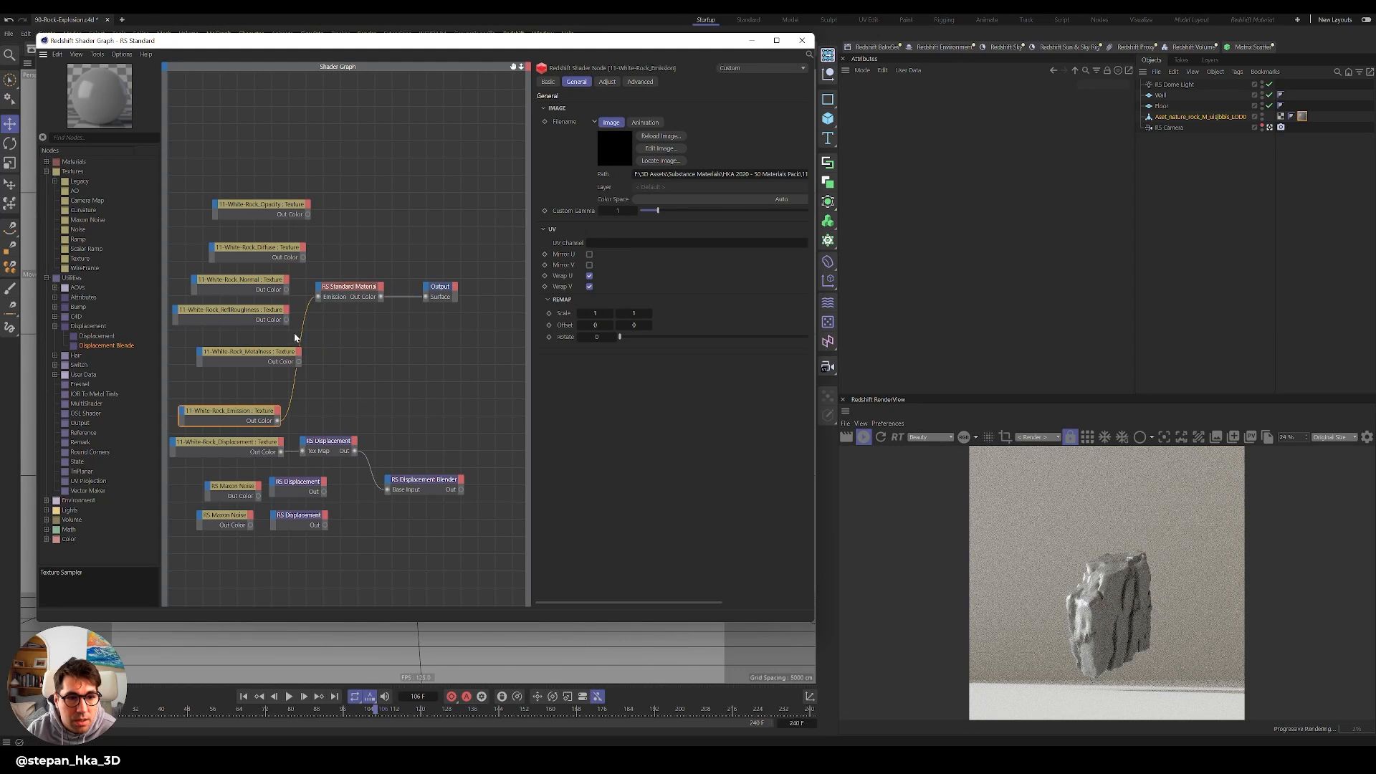
# Connect the White-Rock Metalness texture to the material's Metalness and the ReflRoughness texture to its Refl Roughness.
pyautogui.moveTo(274, 354); pyautogui.dragTo(295, 385)
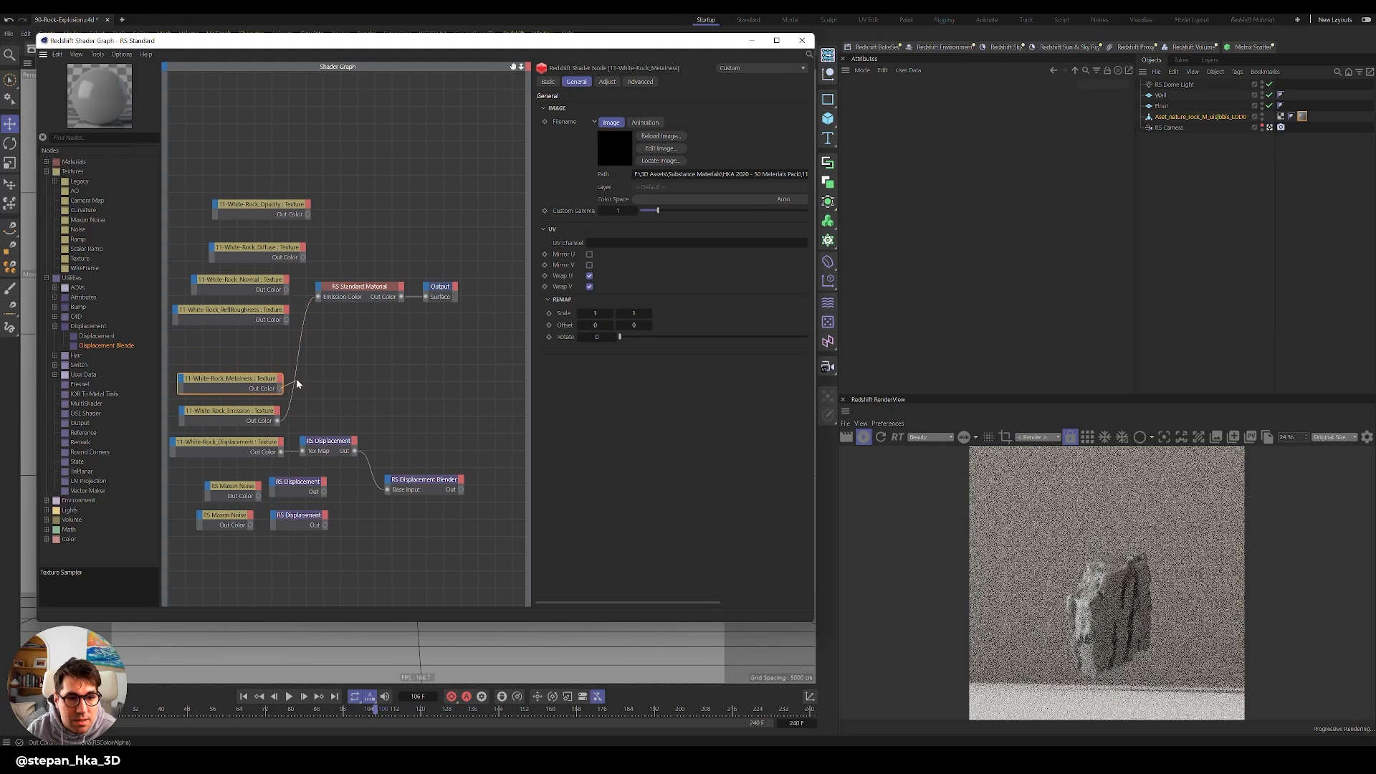
pyautogui.moveTo(320, 289); pyautogui.dragTo(318, 288)
pyautogui.moveTo(351, 313)
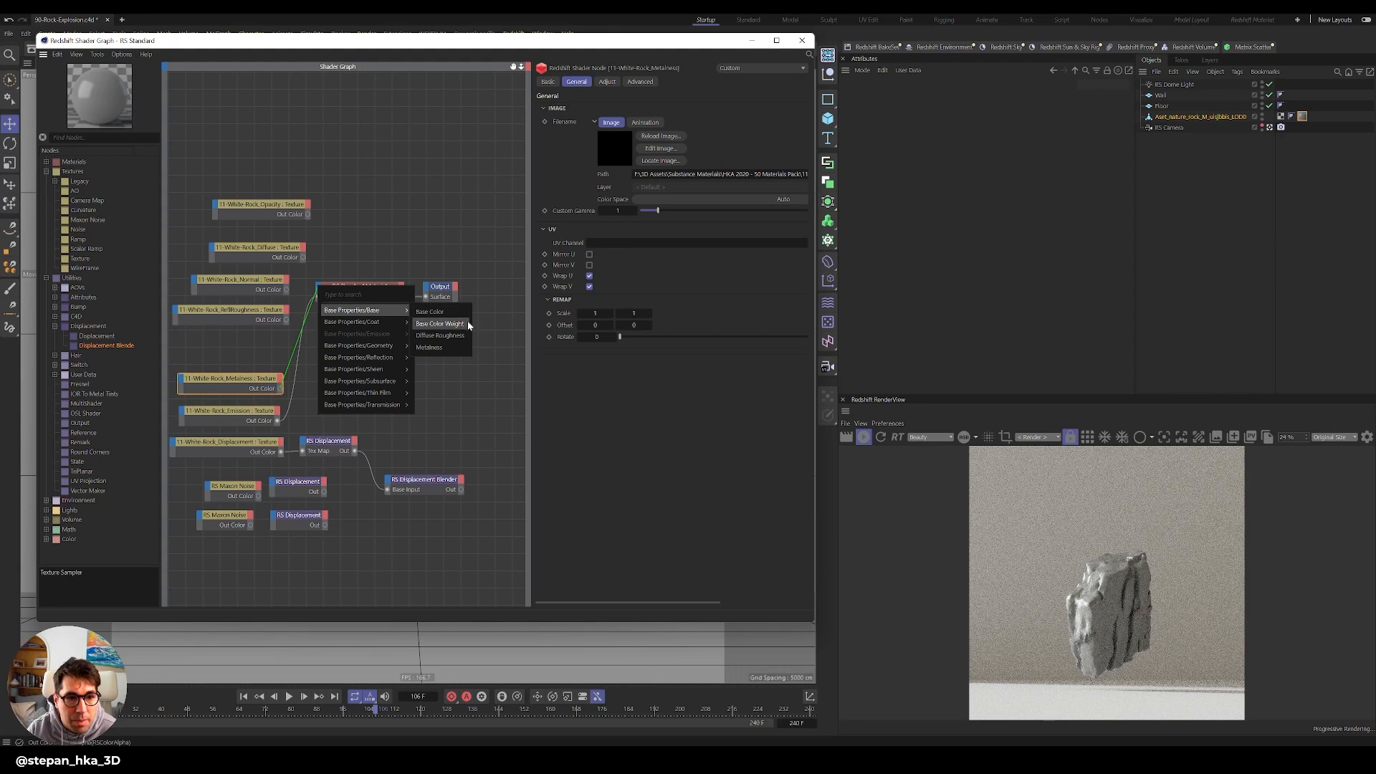
pyautogui.click(457, 349)
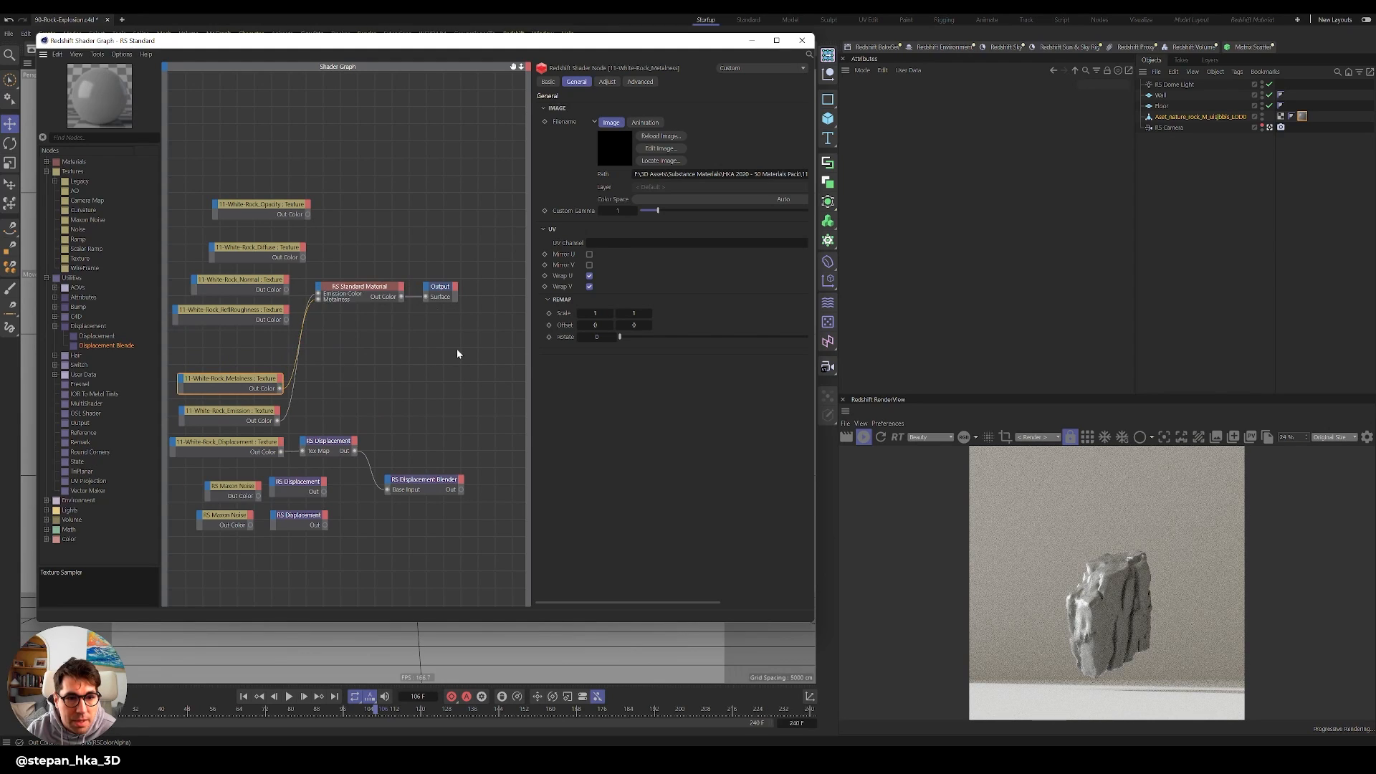
pyautogui.moveTo(286, 320); pyautogui.dragTo(320, 291)
pyautogui.moveTo(373, 357)
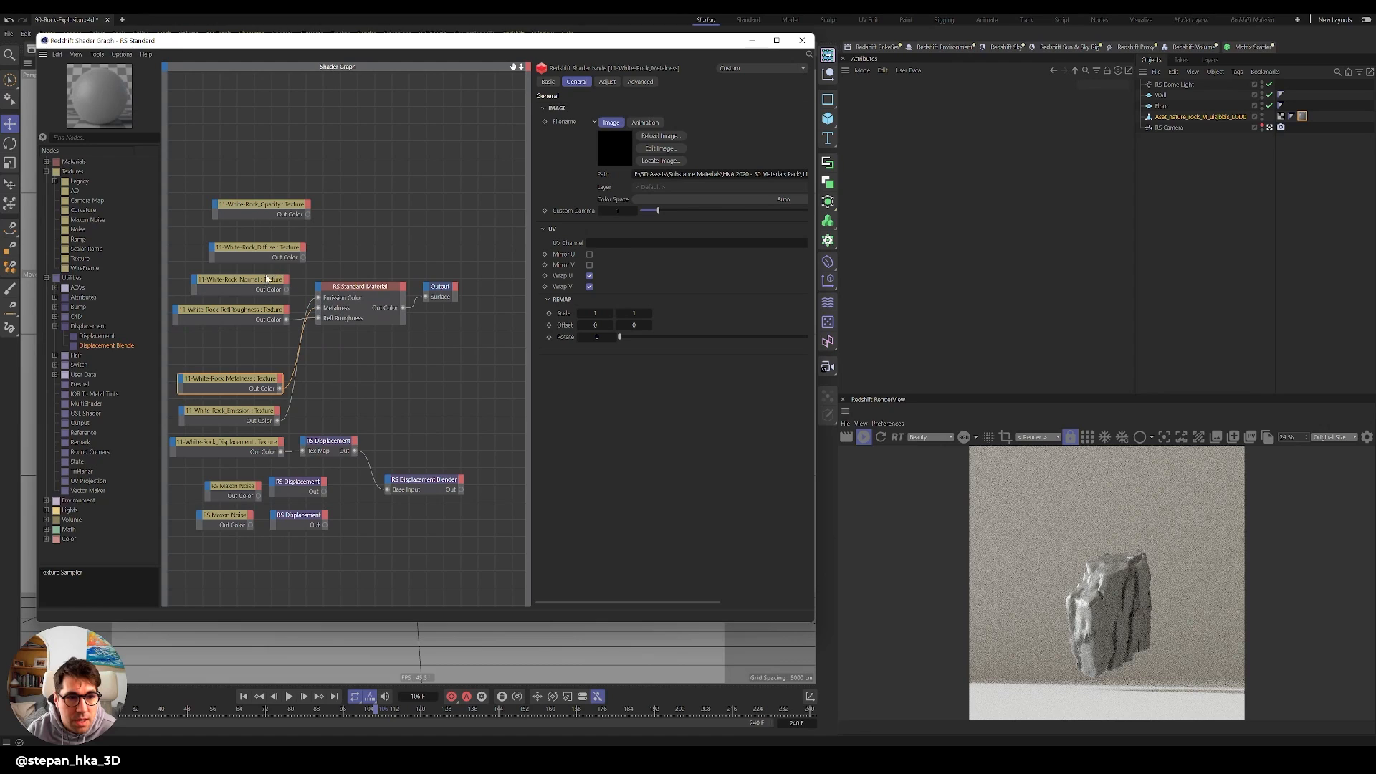
# Place the Normal texture above Metalness and add a Bump Map node with Input Map Type set to Tangent-Space Normal.
pyautogui.click(286, 291)
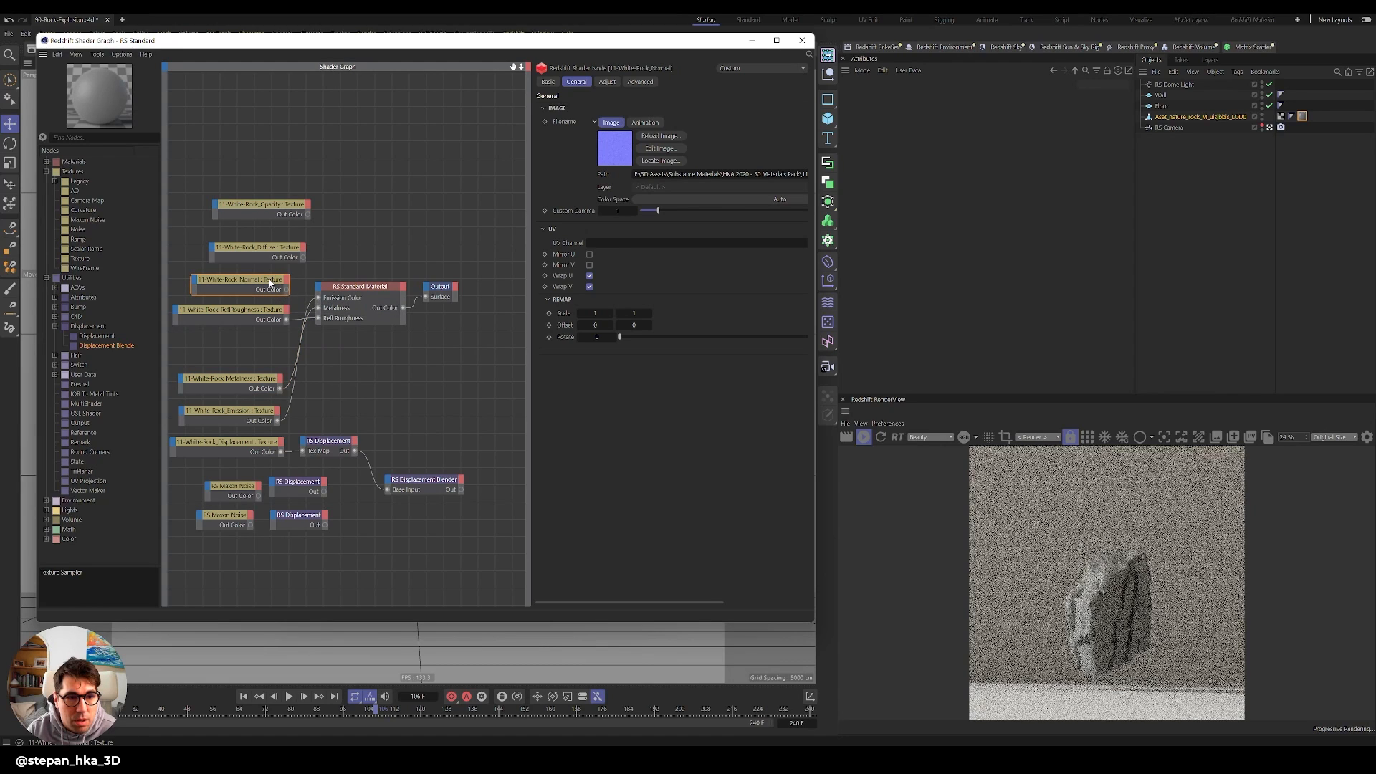
pyautogui.moveTo(226, 277); pyautogui.dragTo(222, 344)
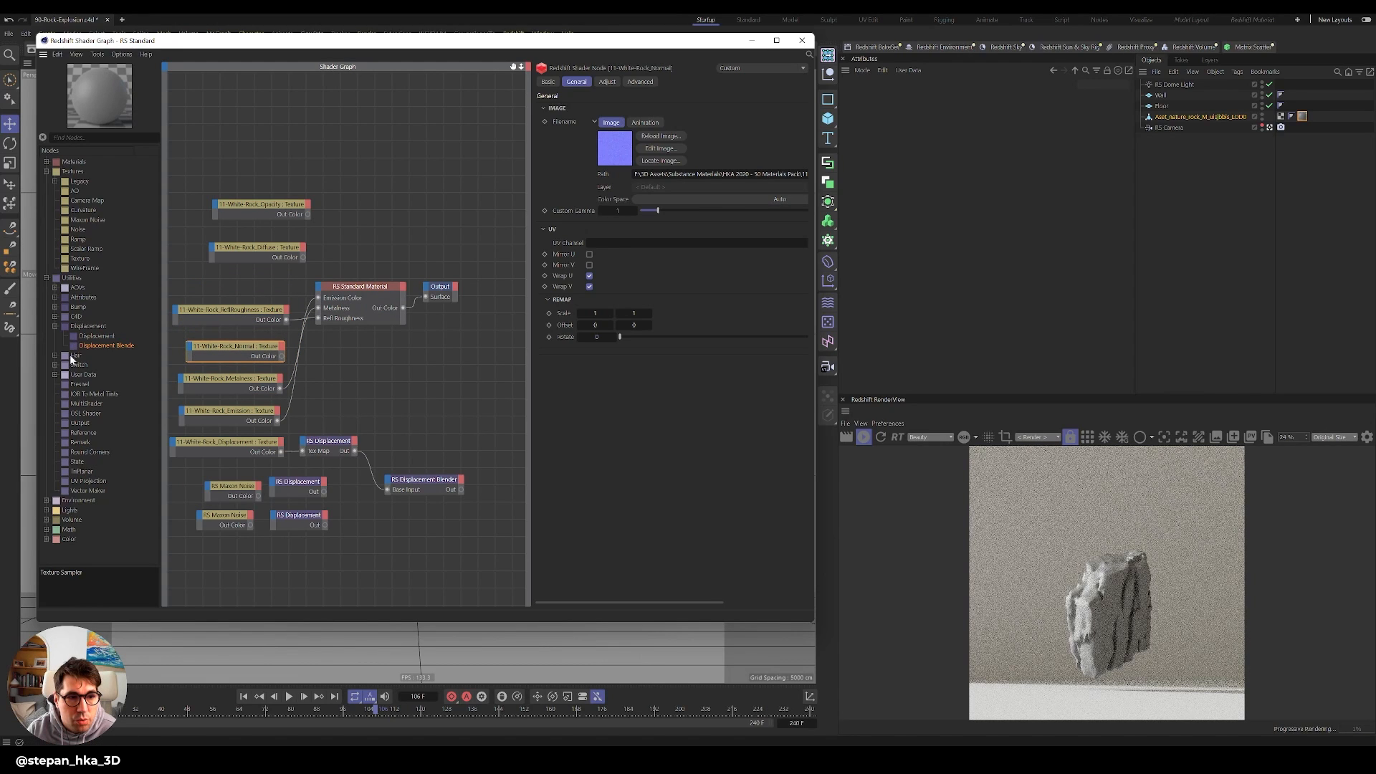
pyautogui.click(55, 307)
pyautogui.moveTo(94, 324); pyautogui.dragTo(388, 378)
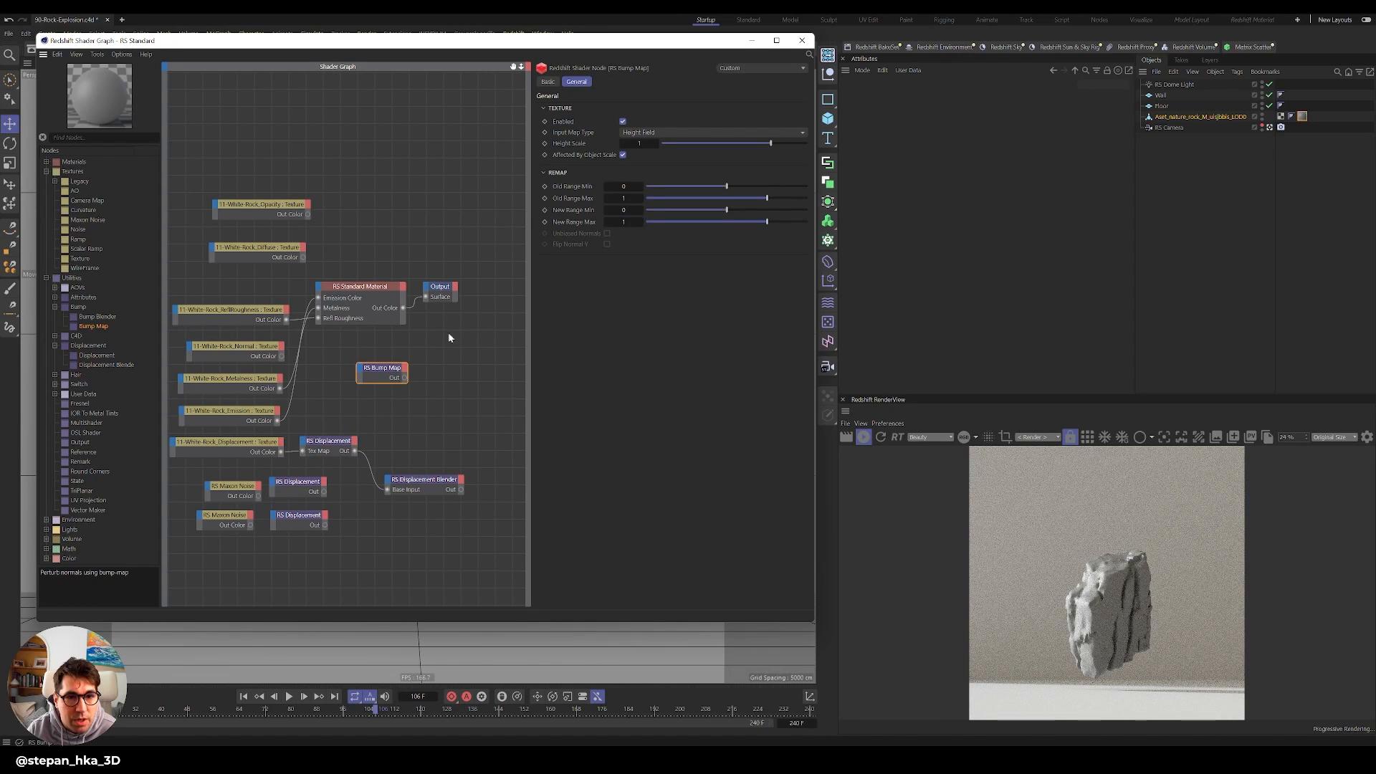
pyautogui.click(678, 133)
pyautogui.click(678, 157)
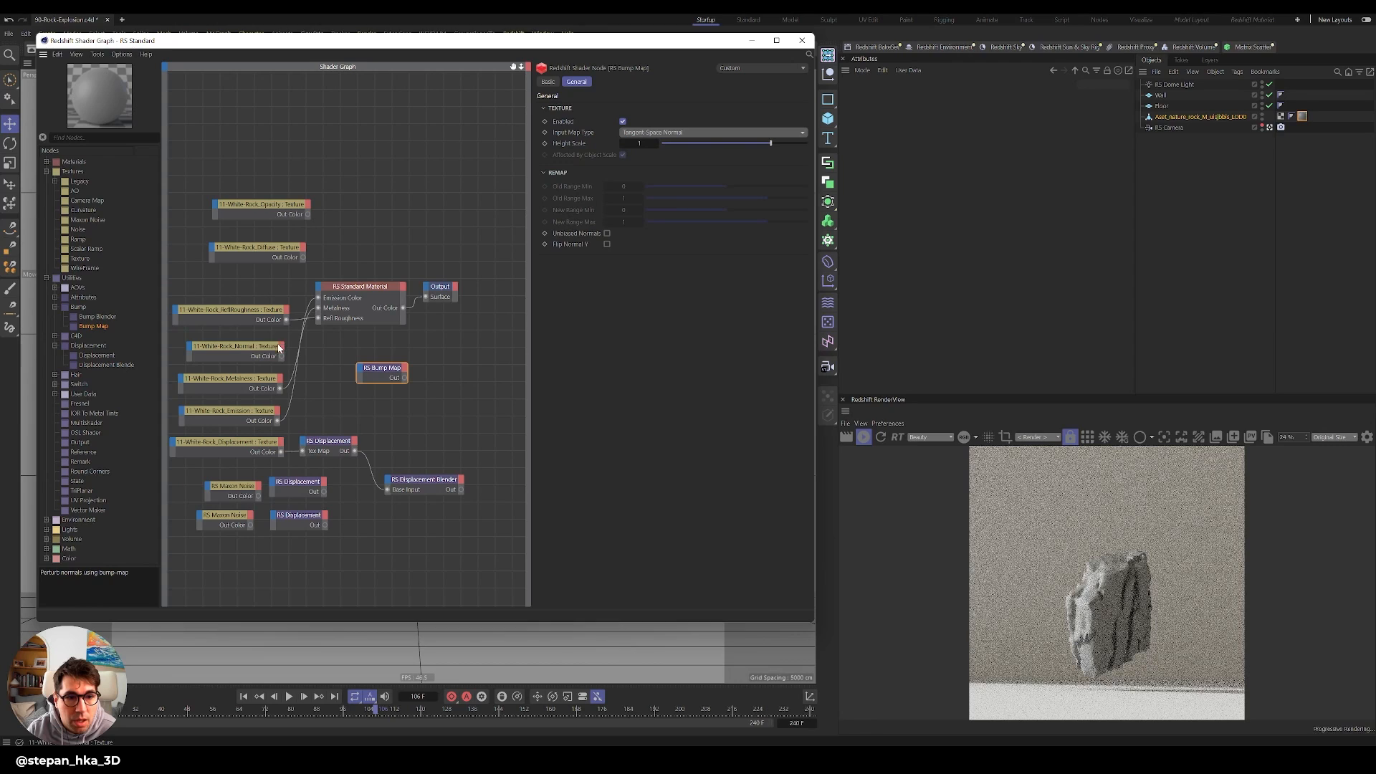
# Route the White-Rock Normal texture through the Bump Map node into the material's Bump Input and tuck the Bump Map node closer.
pyautogui.moveTo(281, 356); pyautogui.dragTo(320, 290)
pyautogui.moveTo(370, 348)
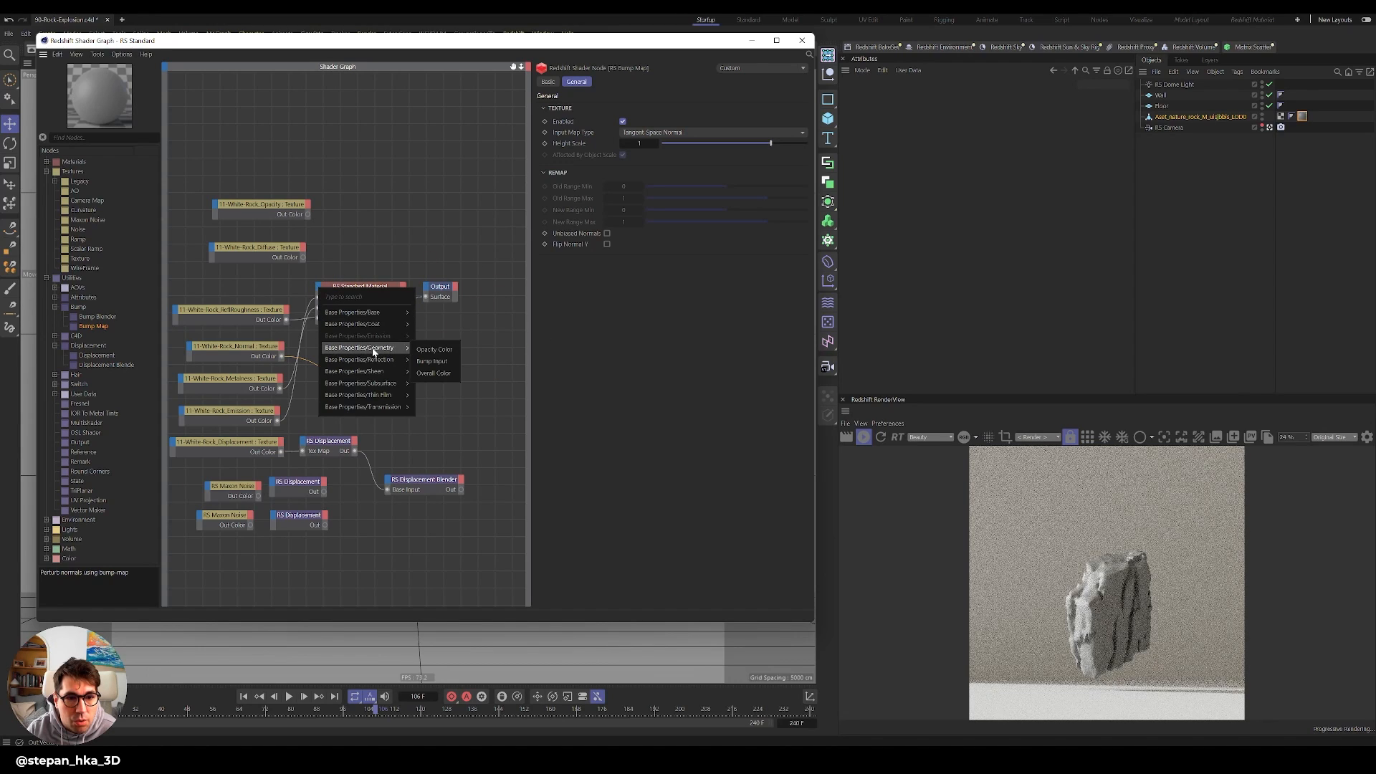
pyautogui.click(439, 362)
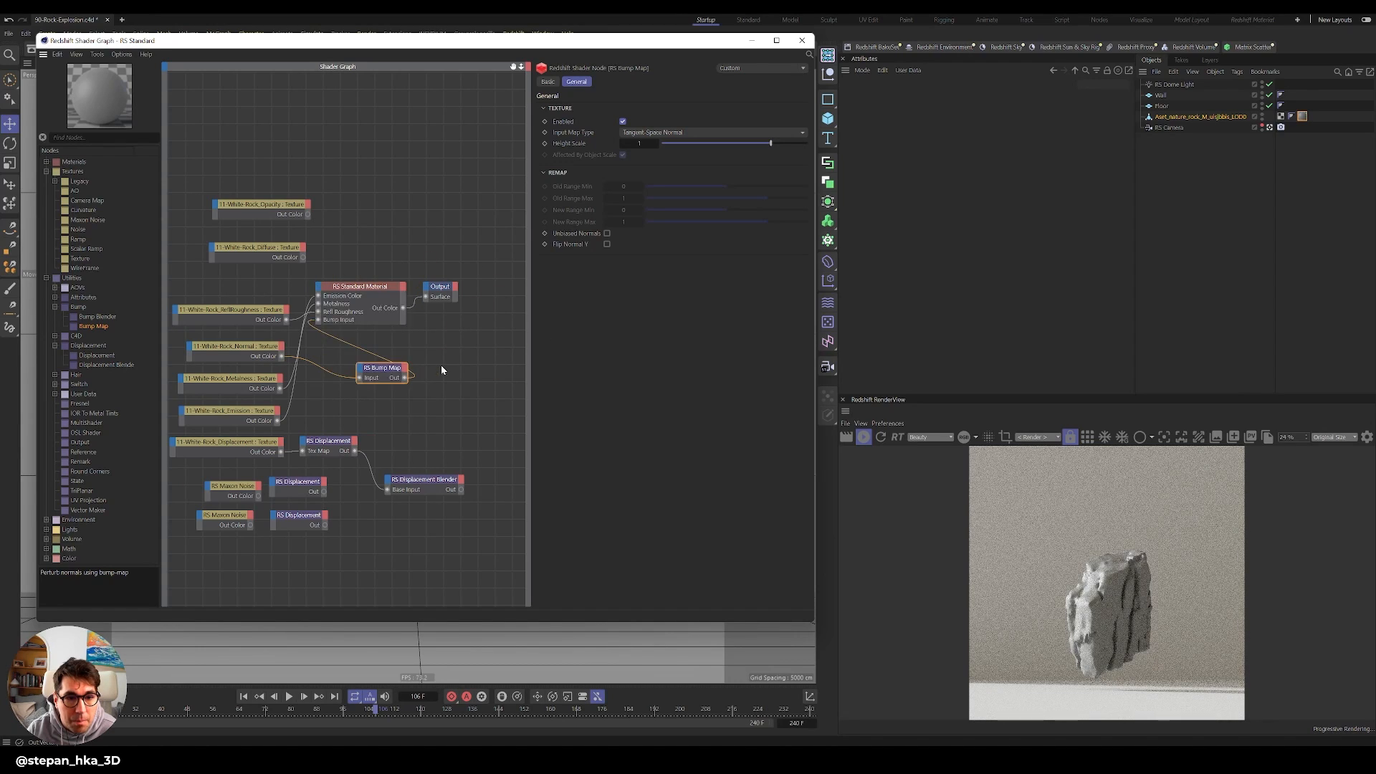
pyautogui.moveTo(382, 368); pyautogui.dragTo(350, 396)
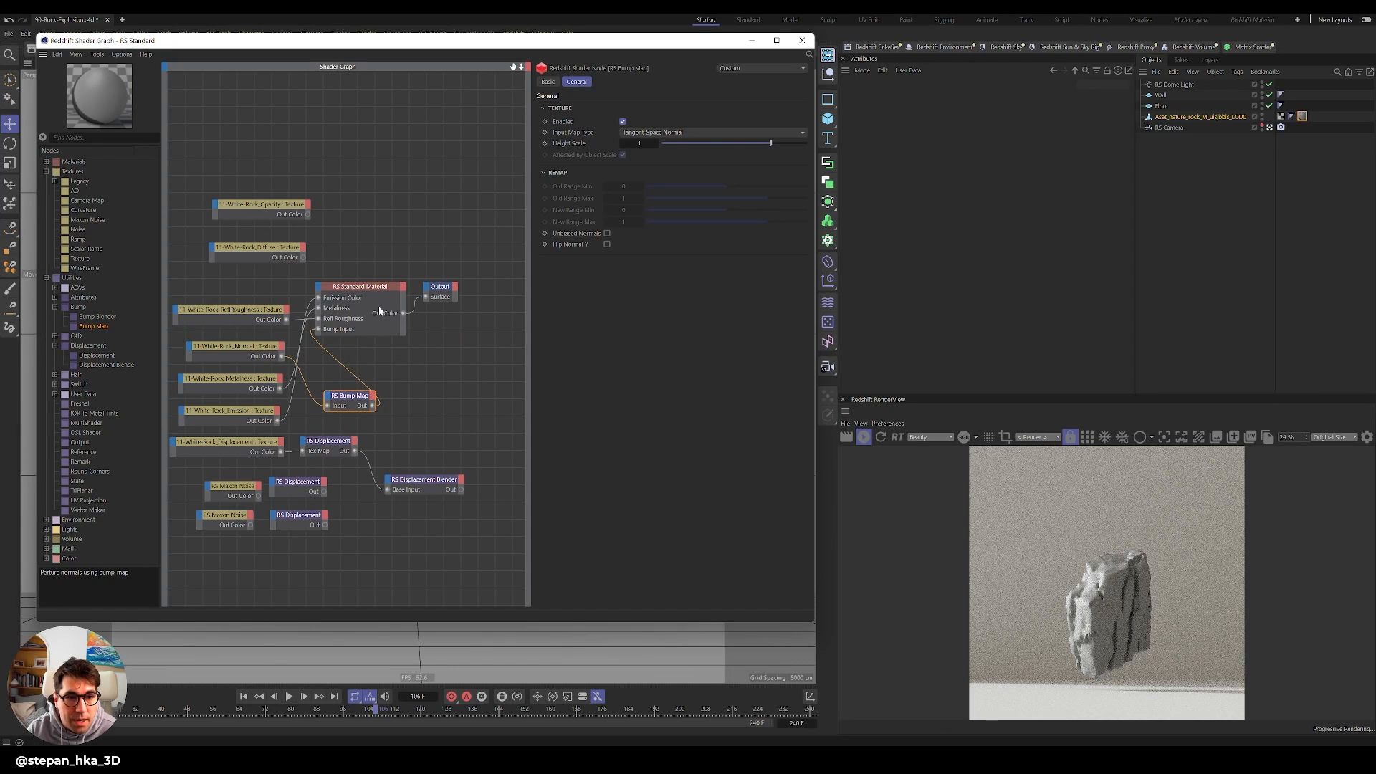
# Move the RS Standard Material and Output nodes farther from the textures and connect the Diffuse texture to Base Color as the first input.
pyautogui.moveTo(466, 267); pyautogui.dragTo(364, 360)
pyautogui.moveTo(377, 286); pyautogui.dragTo(439, 254)
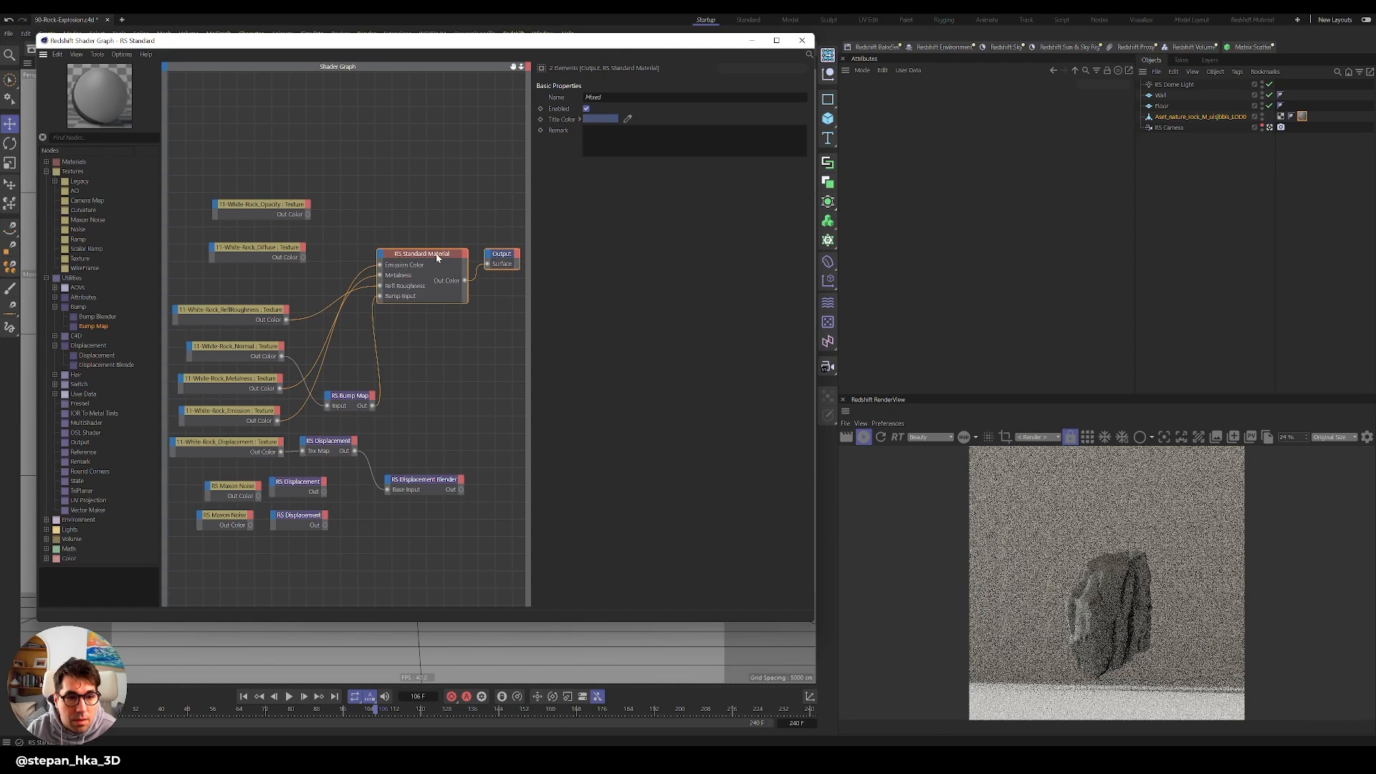
pyautogui.moveTo(304, 257); pyautogui.dragTo(381, 257)
pyautogui.moveTo(426, 281)
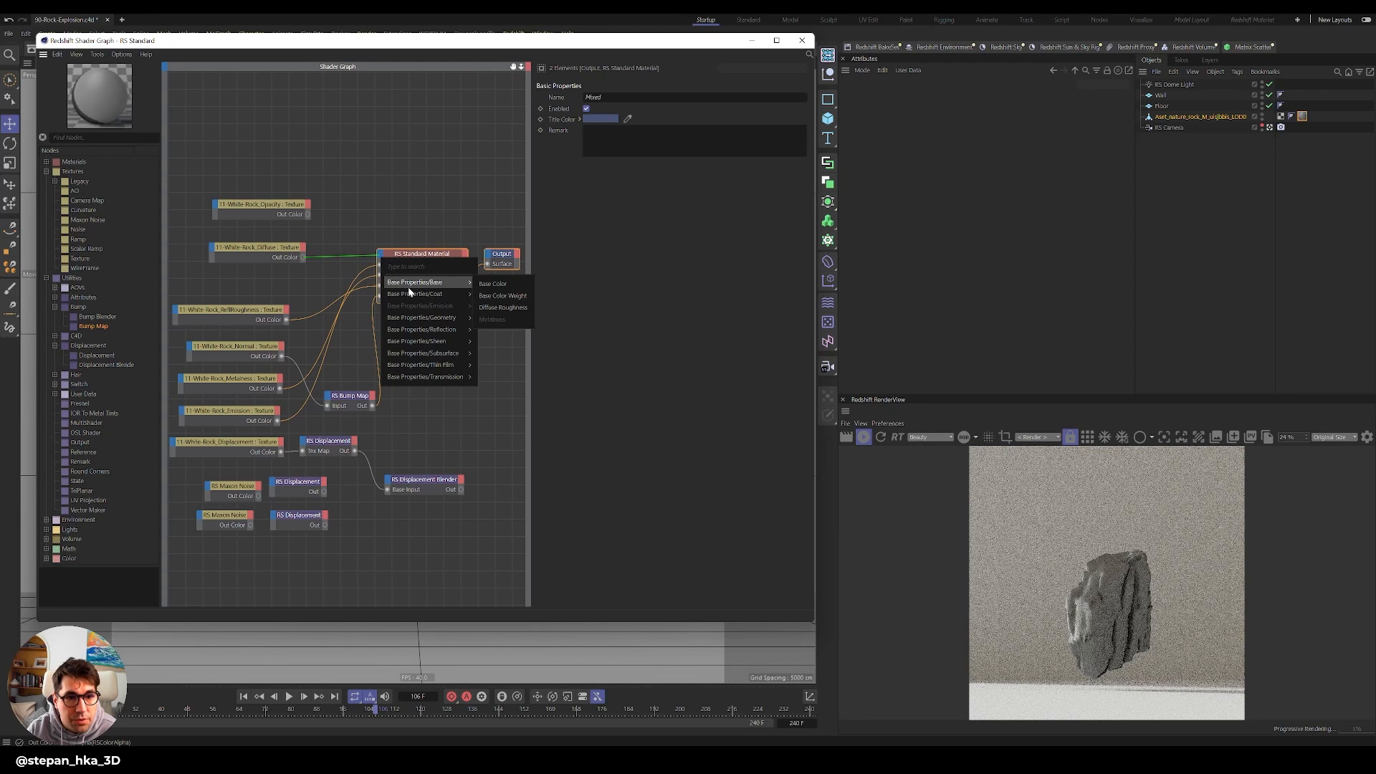
pyautogui.click(509, 285)
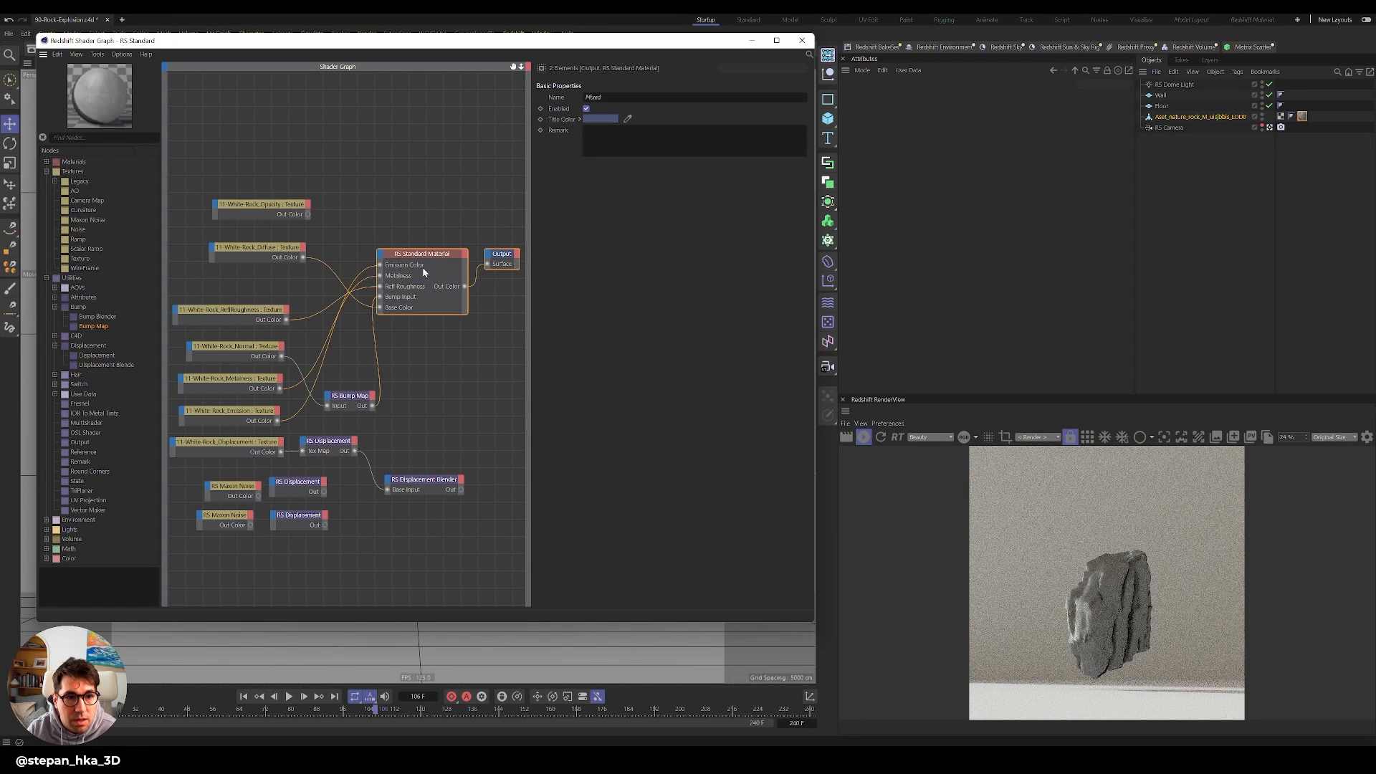
pyautogui.moveTo(388, 307); pyautogui.dragTo(398, 270)
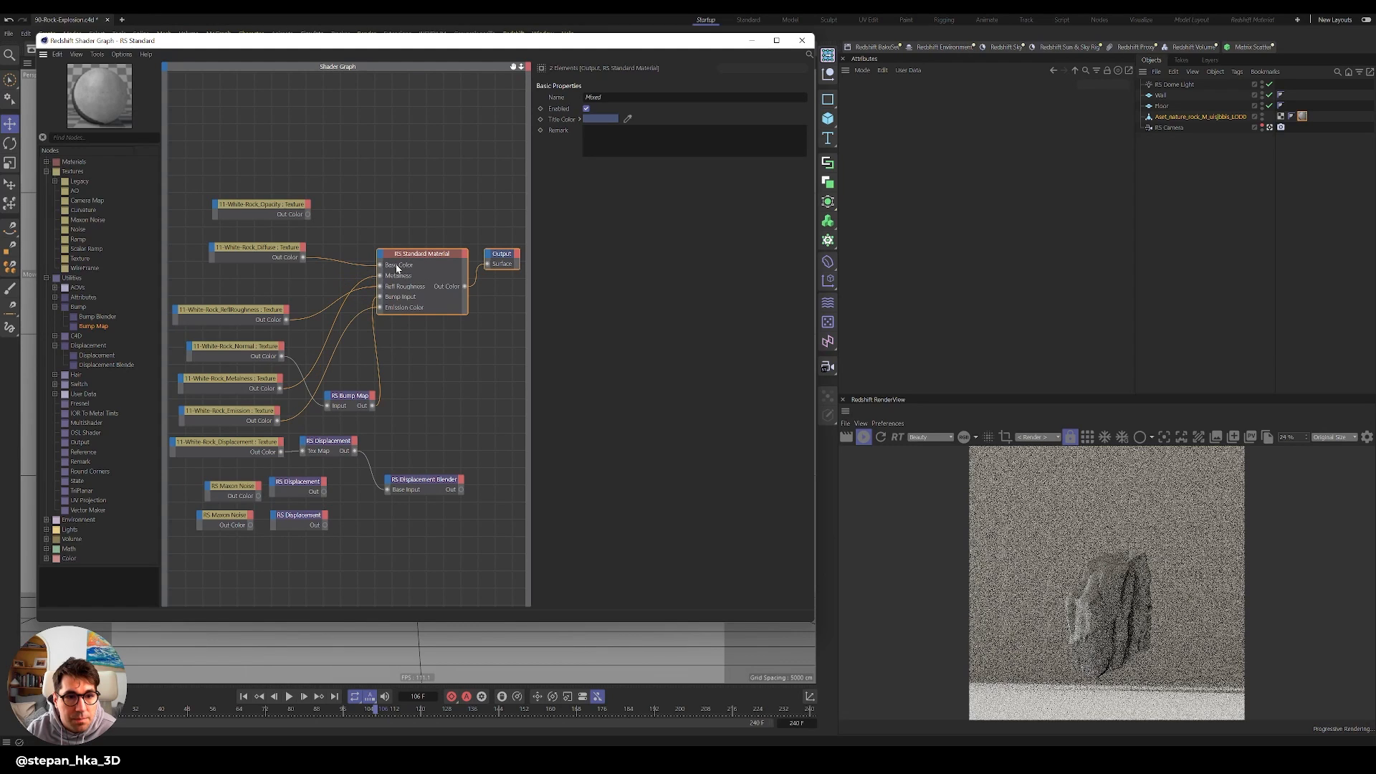
# Place the White-Rock Opacity texture below the Diffuse texture and connect it to the material's Opacity Color.
pyautogui.moveTo(283, 210); pyautogui.dragTo(383, 260)
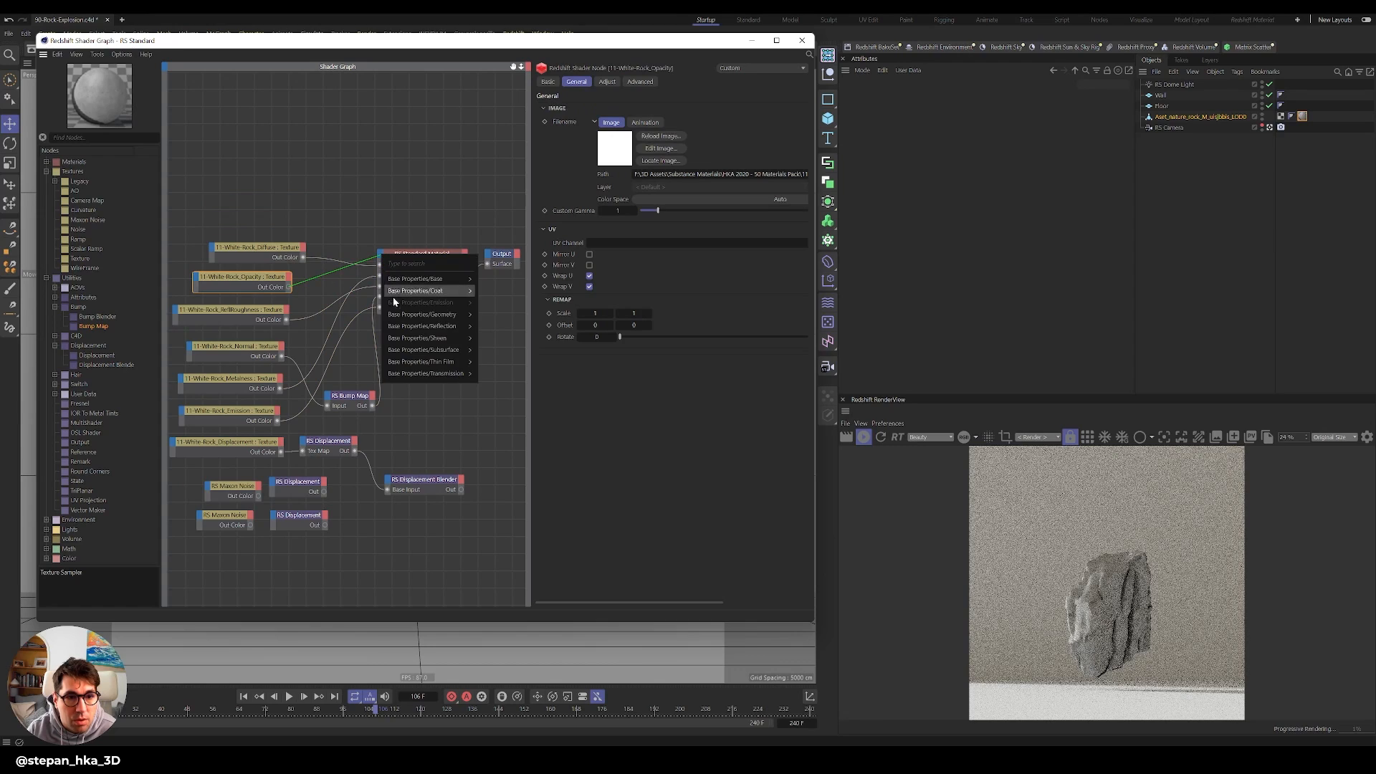
pyautogui.moveTo(414, 318)
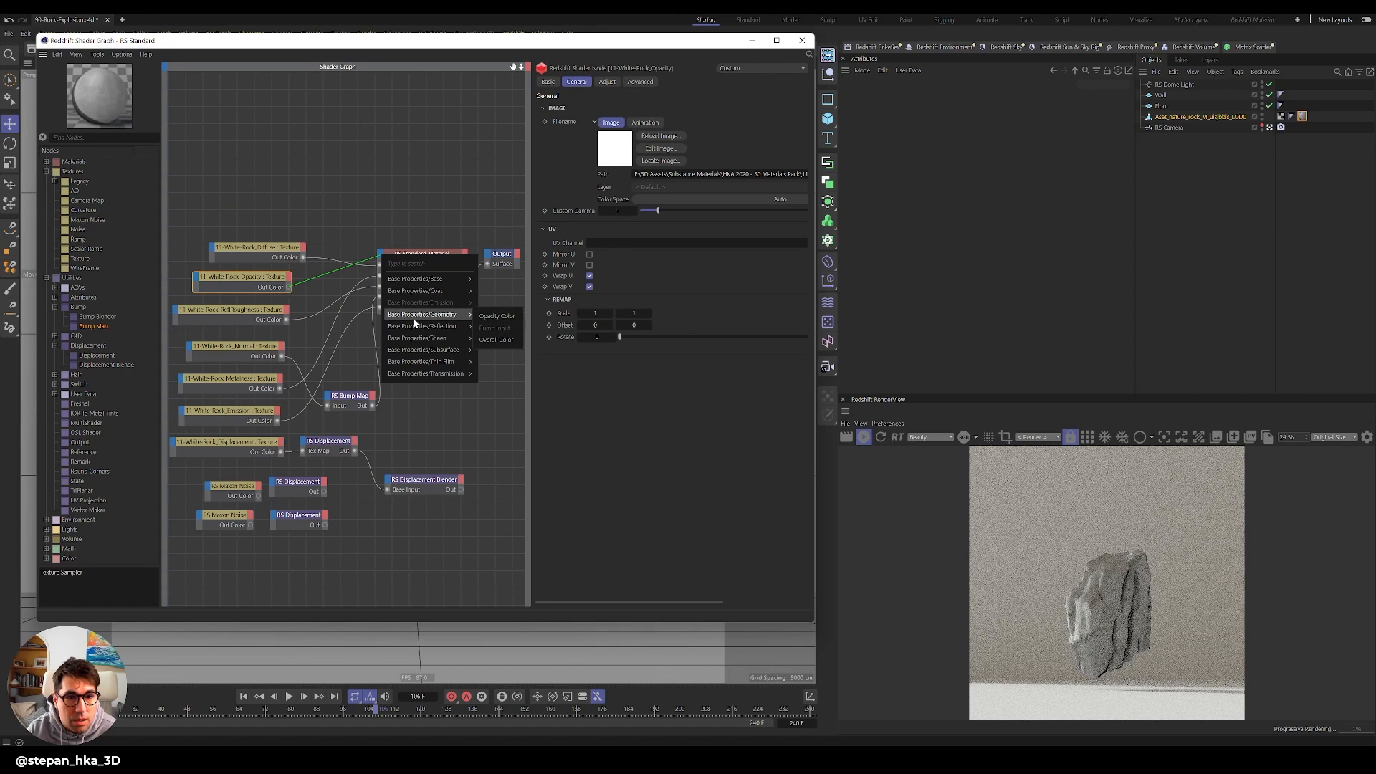
pyautogui.click(500, 318)
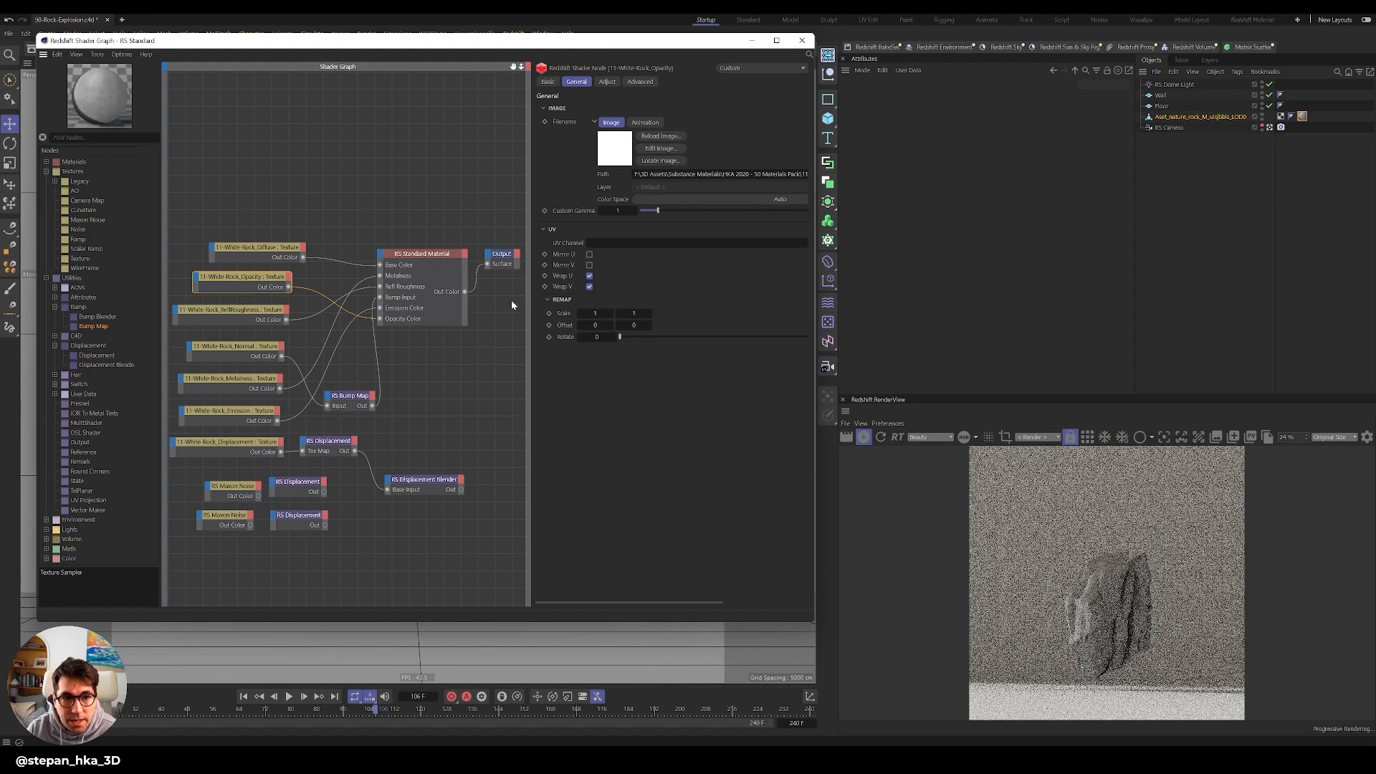
# Move the White-Rock Diffuse texture higher above the Opacity texture and set its color space to sRGB.
pyautogui.moveTo(262, 248); pyautogui.dragTo(254, 182)
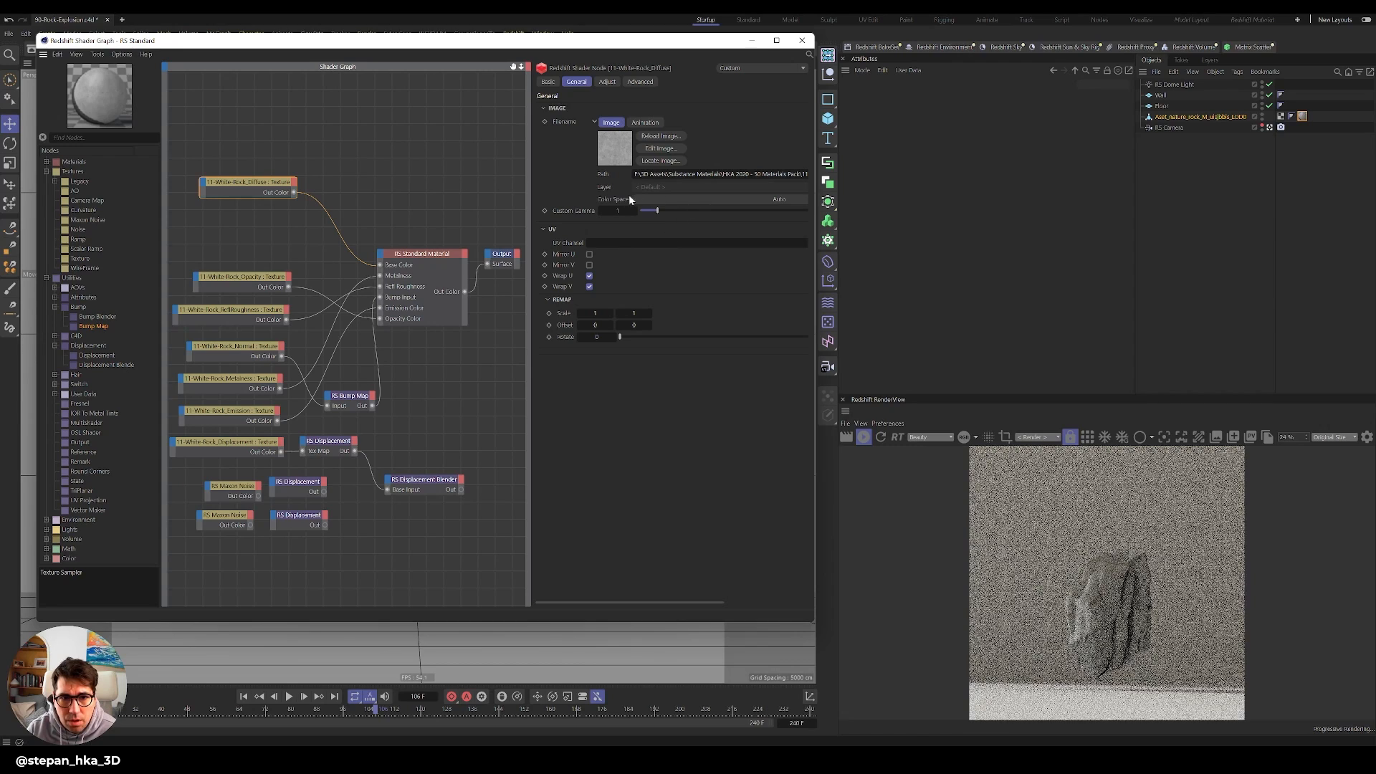
pyautogui.click(662, 198)
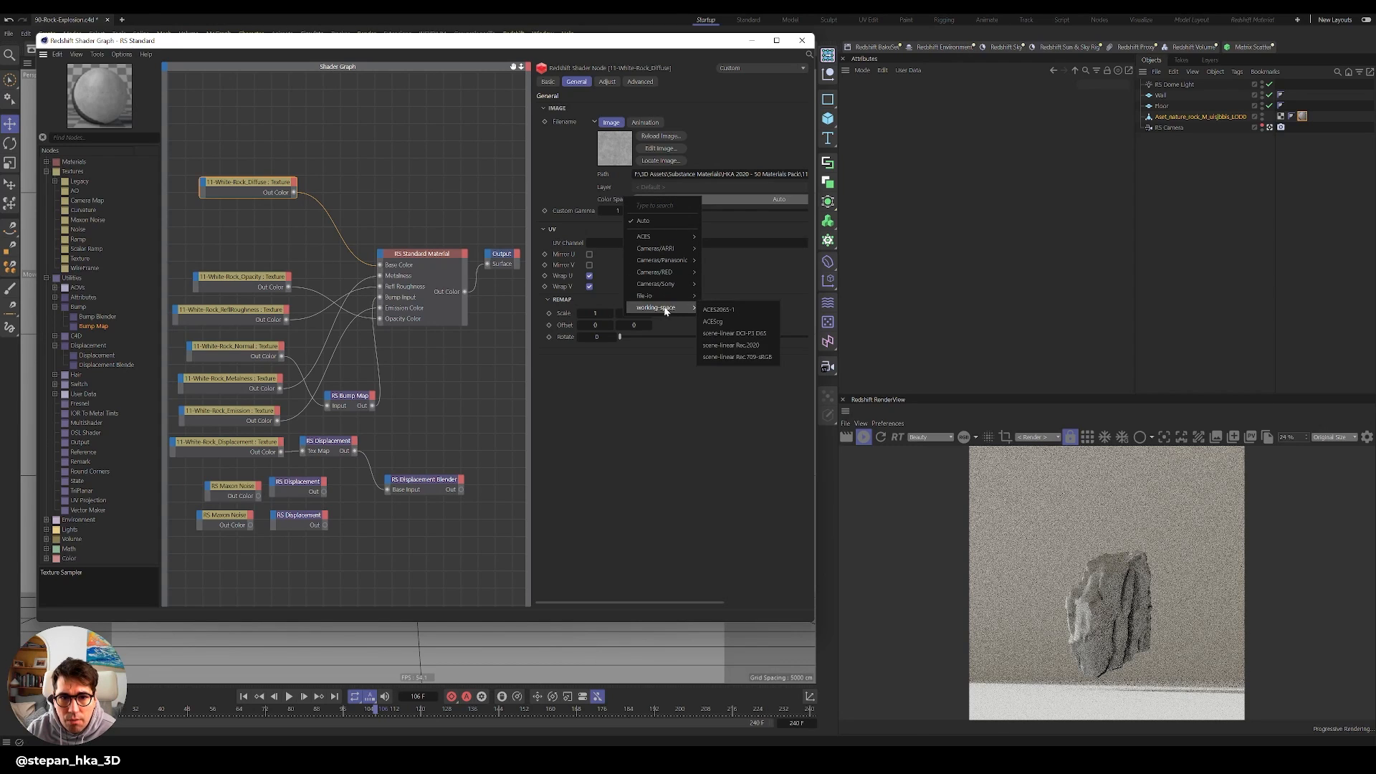
pyautogui.moveTo(676, 301)
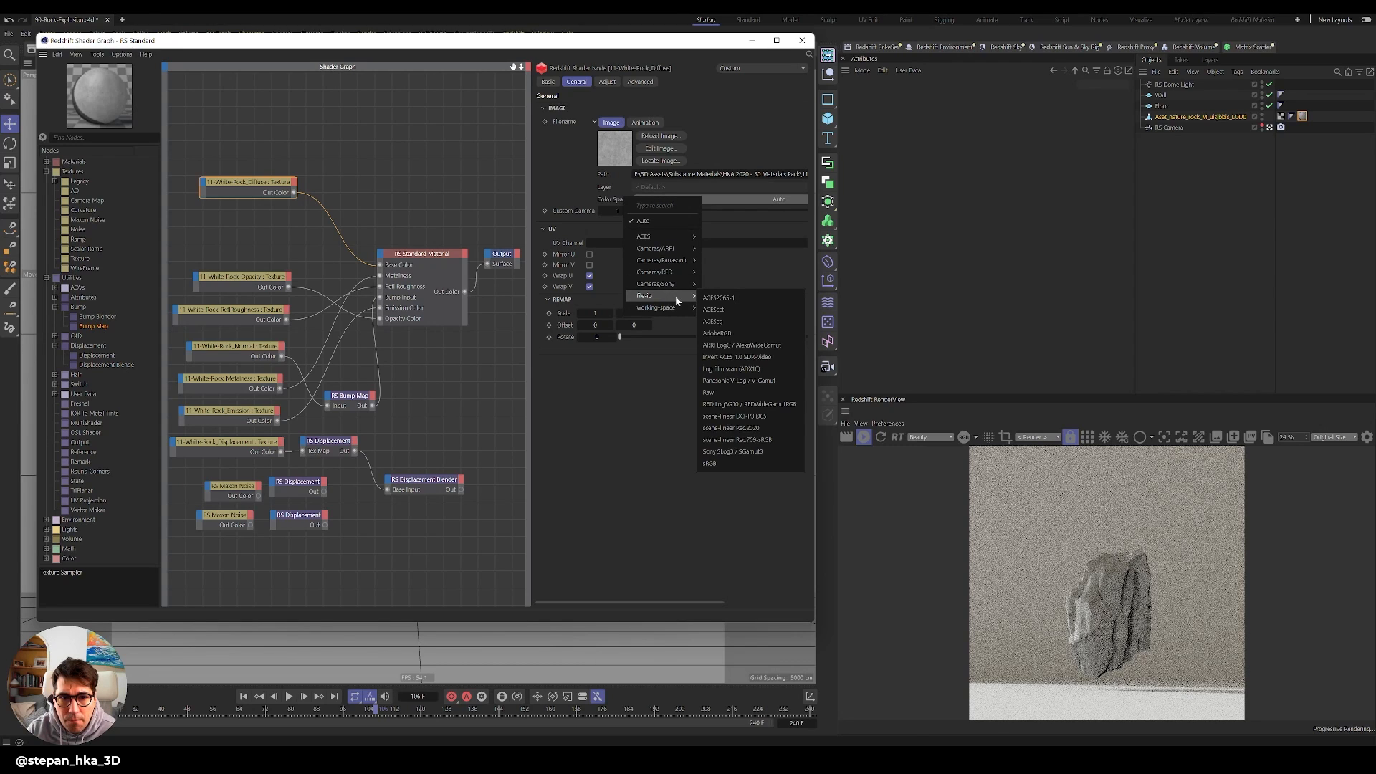
pyautogui.click(725, 461)
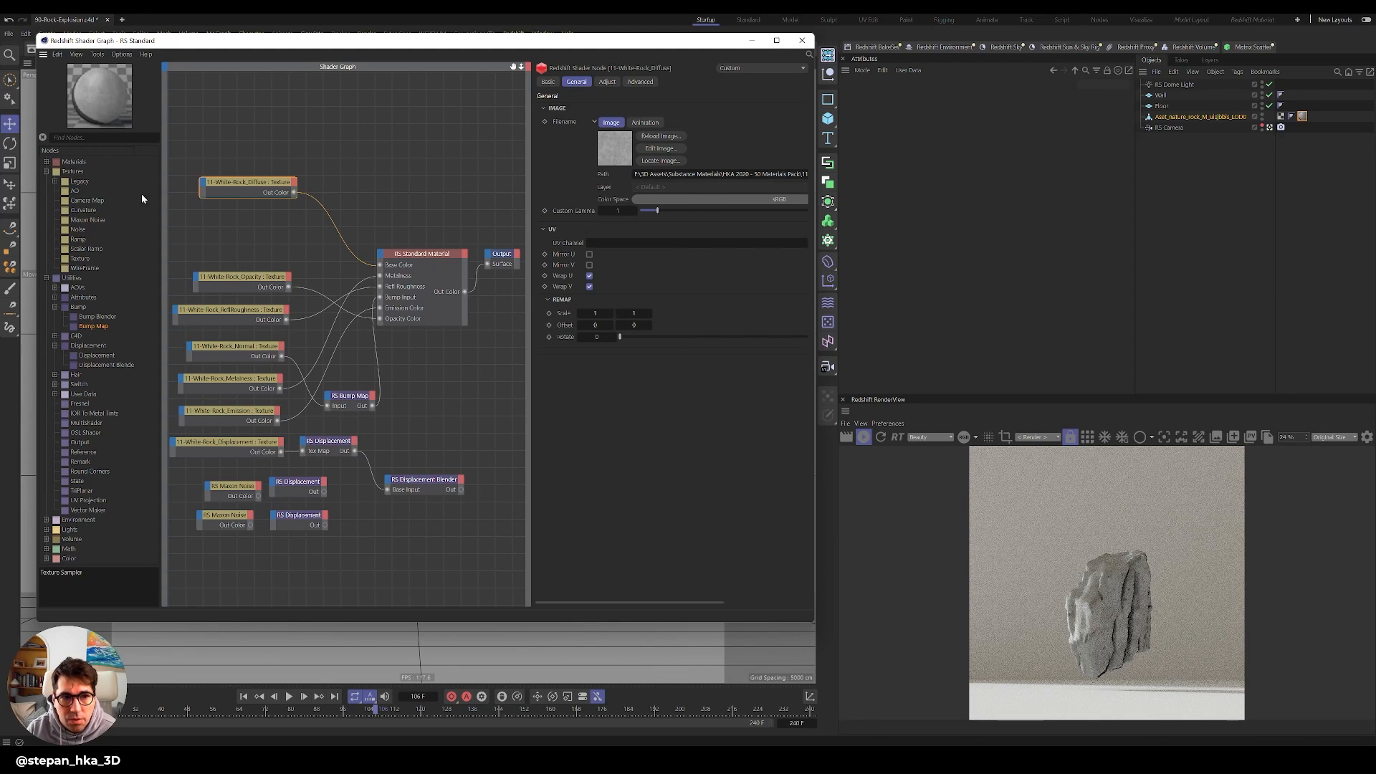
# Move the White-Rock Opacity texture slightly up and set its color space to Raw.
pyautogui.moveTo(237, 277); pyautogui.dragTo(237, 253)
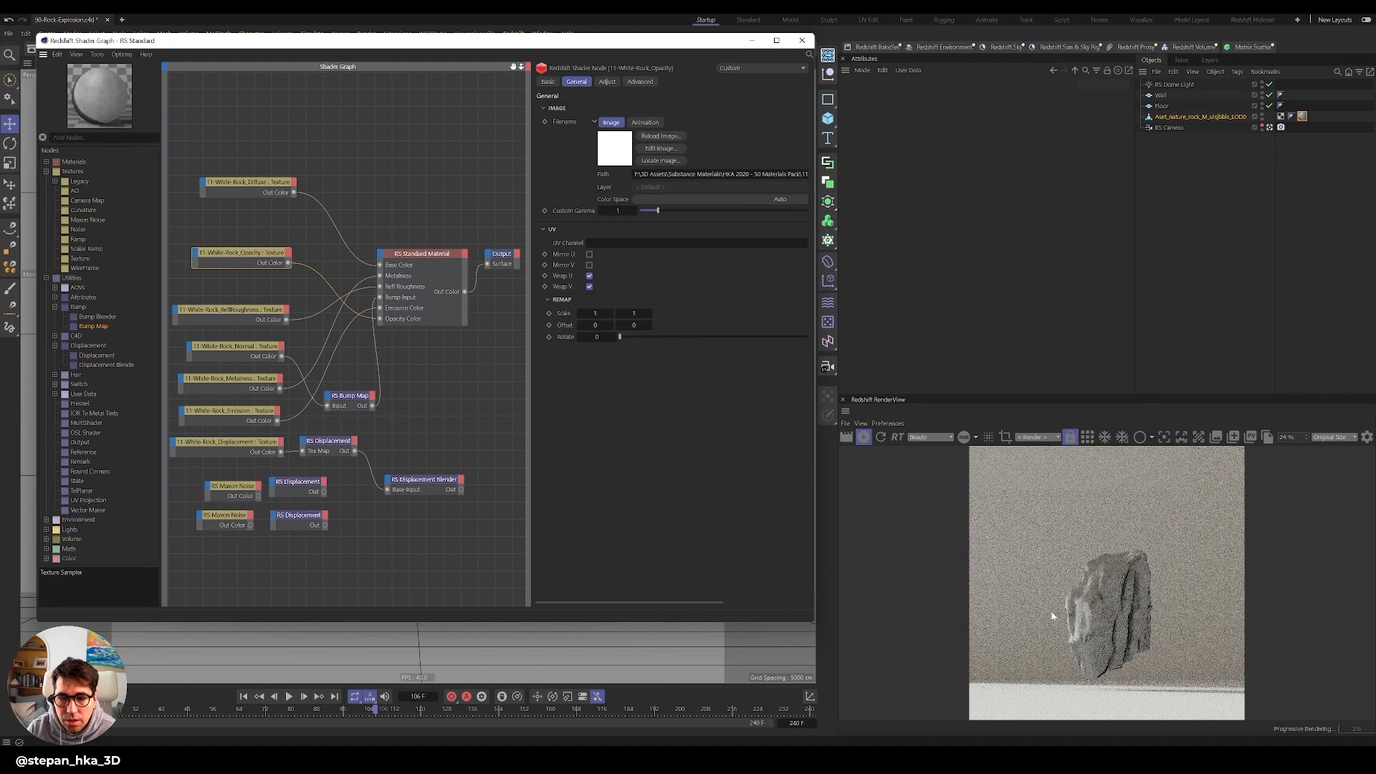
pyautogui.scroll(5, 1089, 616)
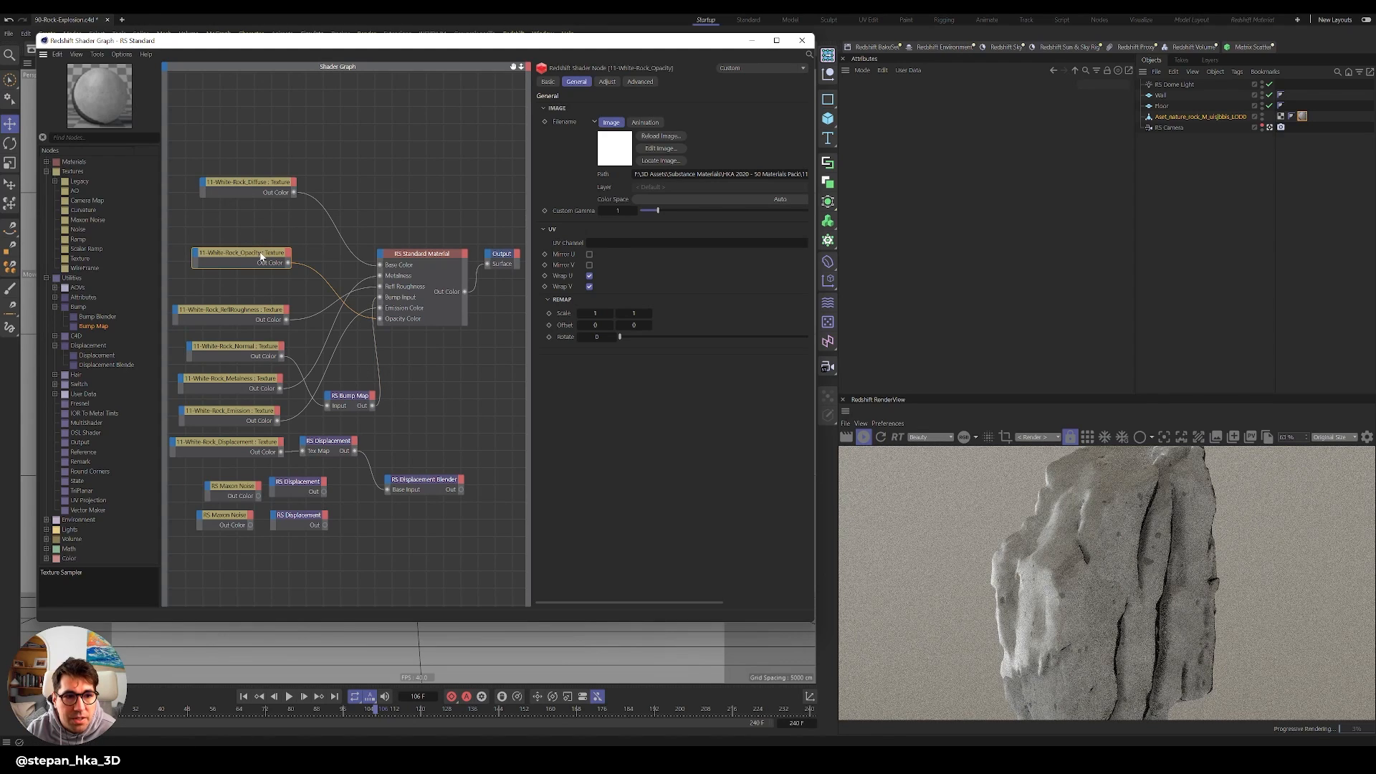
pyautogui.click(680, 200)
pyautogui.moveTo(694, 299)
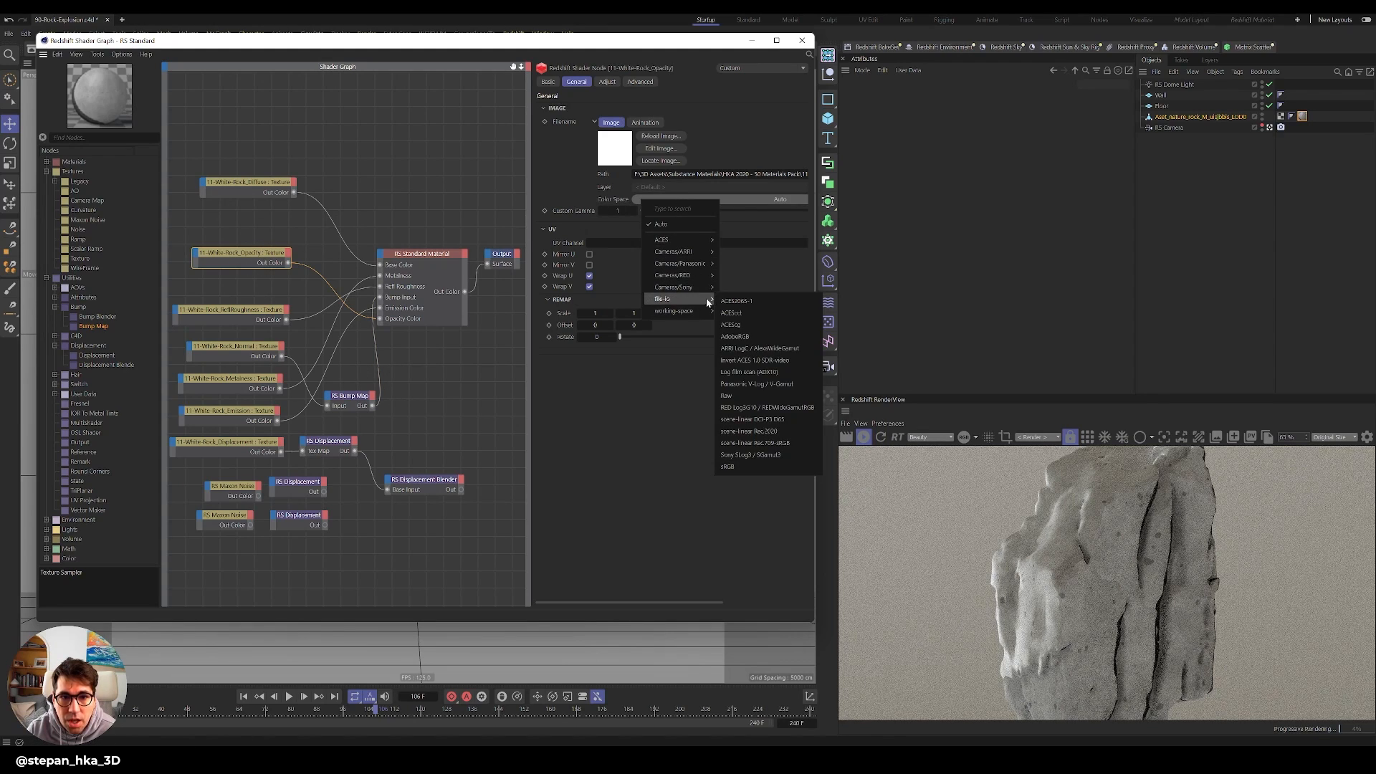
pyautogui.click(756, 400)
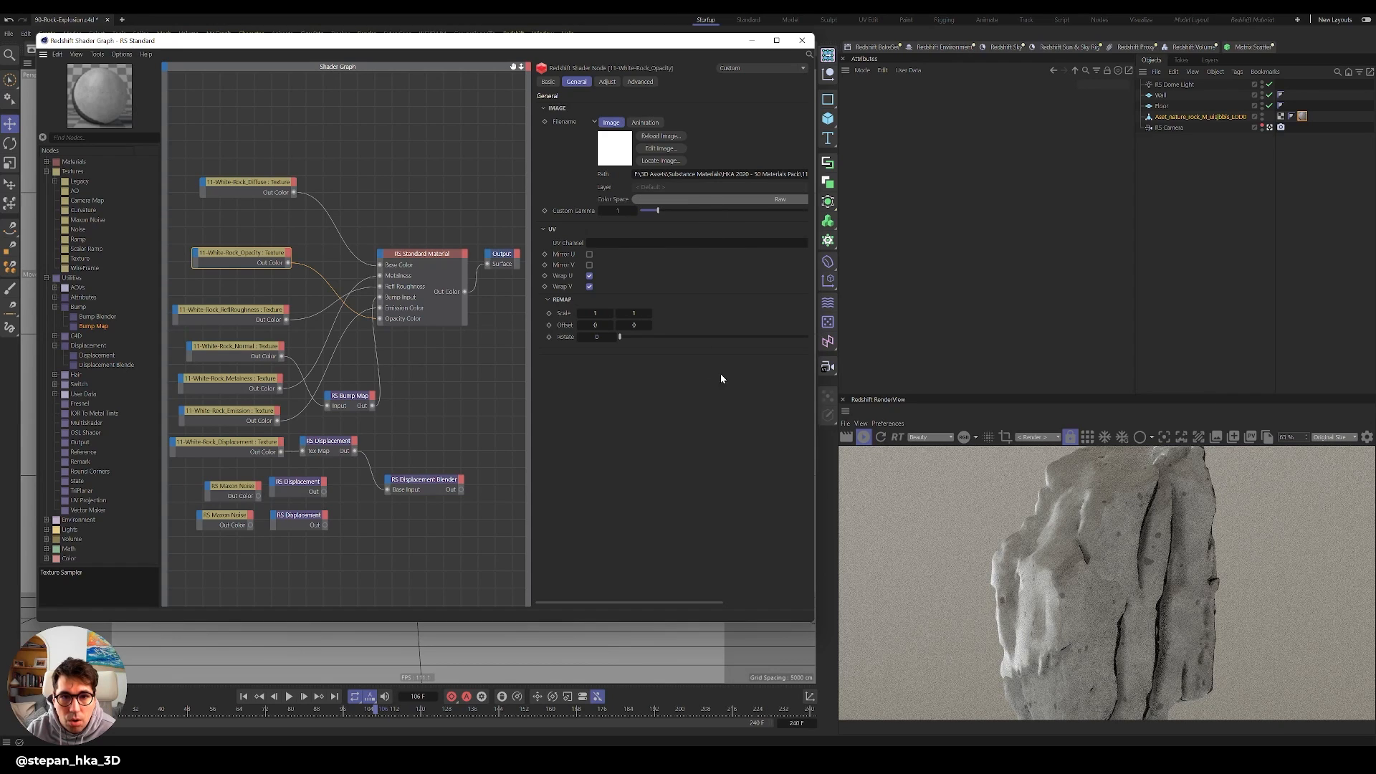
# Set the color space of the White-Rock ReflRoughness and Normal textures to Raw.
pyautogui.click(231, 312)
pyautogui.click(719, 200)
pyautogui.moveTo(710, 298)
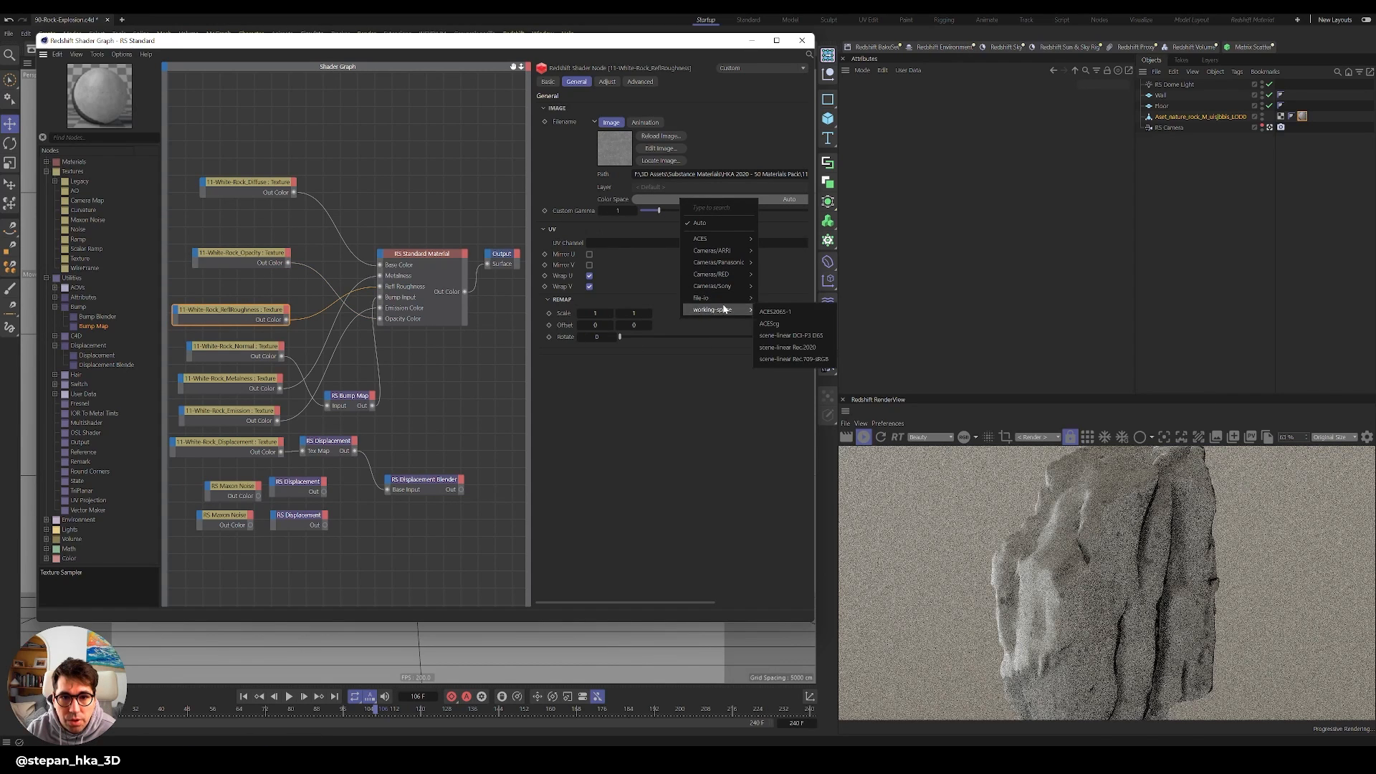
pyautogui.click(805, 394)
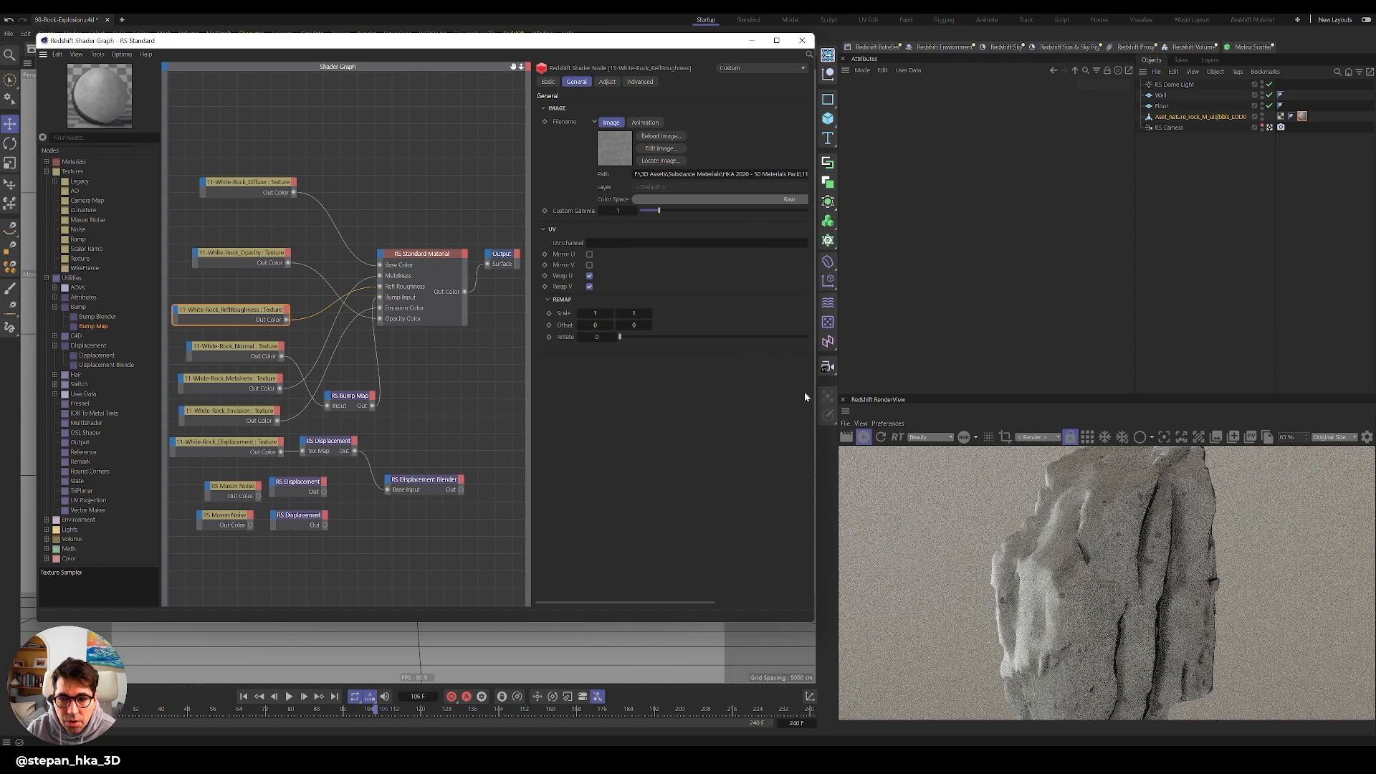
pyautogui.click(257, 350)
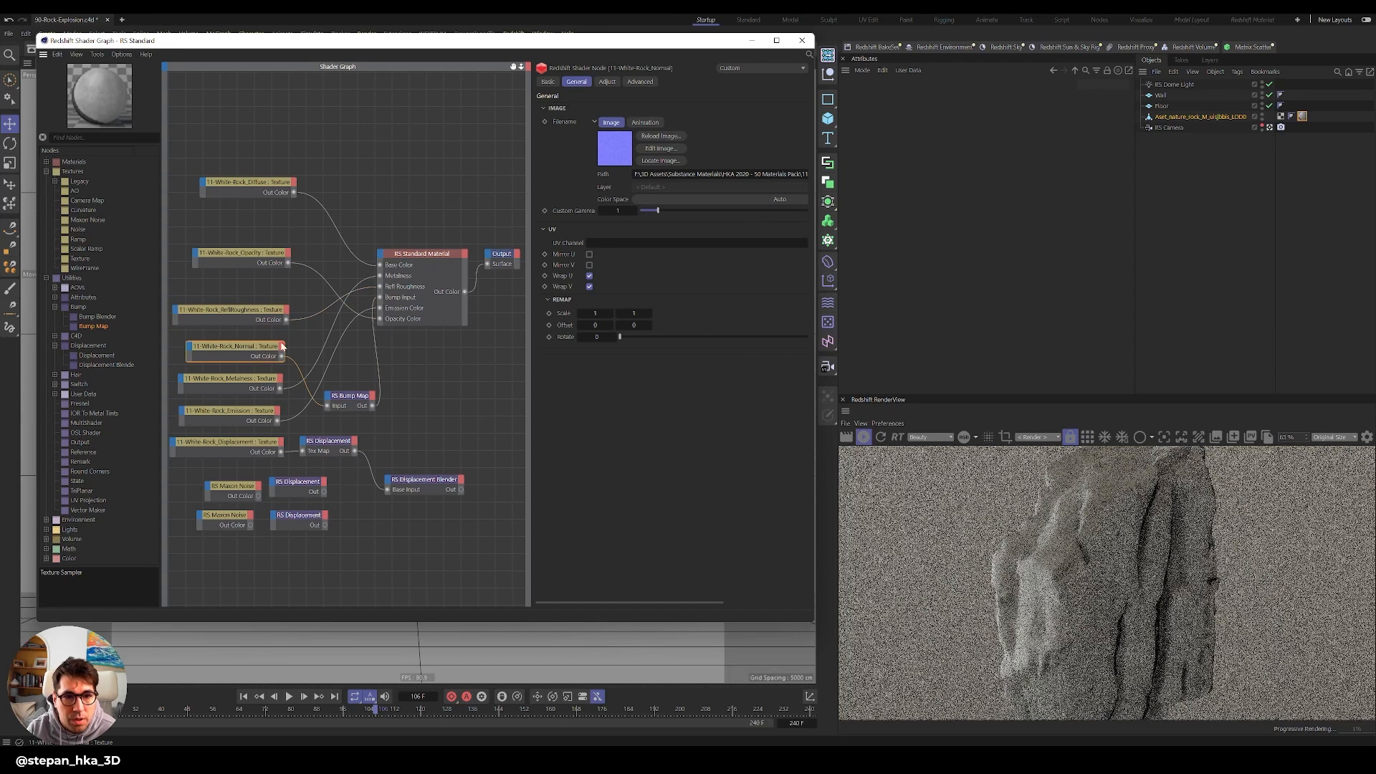
pyautogui.click(742, 197)
pyautogui.moveTo(747, 295)
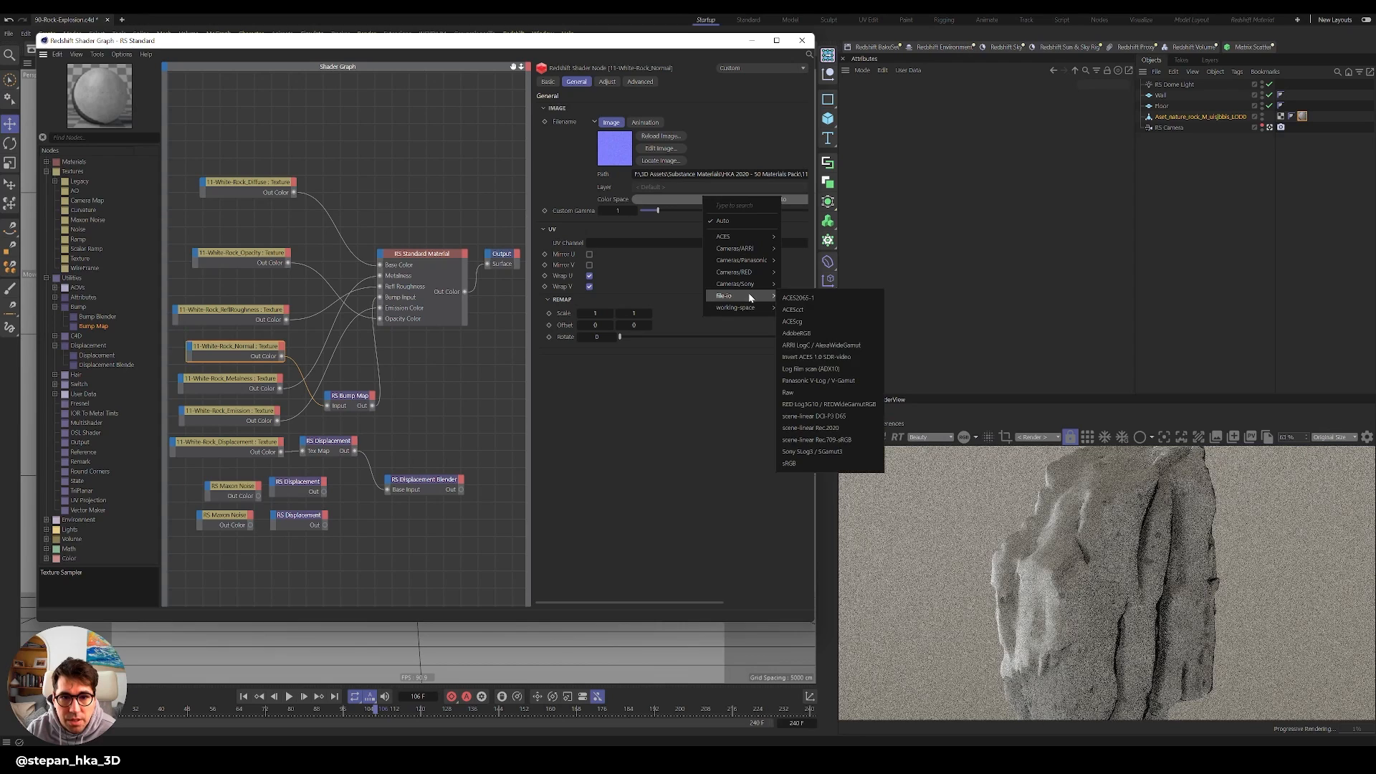
pyautogui.click(831, 394)
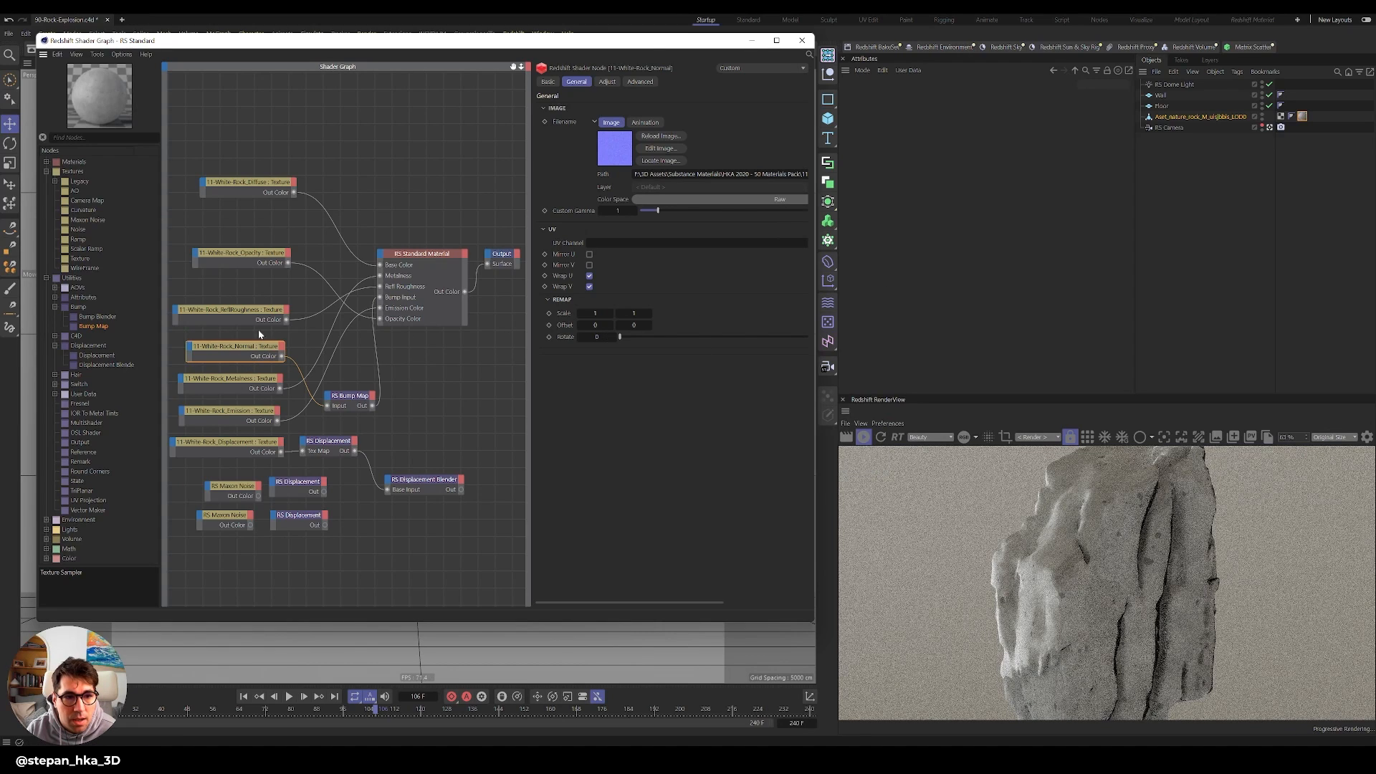
# Set the color space of the White-Rock Metalness and Emission textures to Raw.
pyautogui.click(251, 387)
pyautogui.click(701, 198)
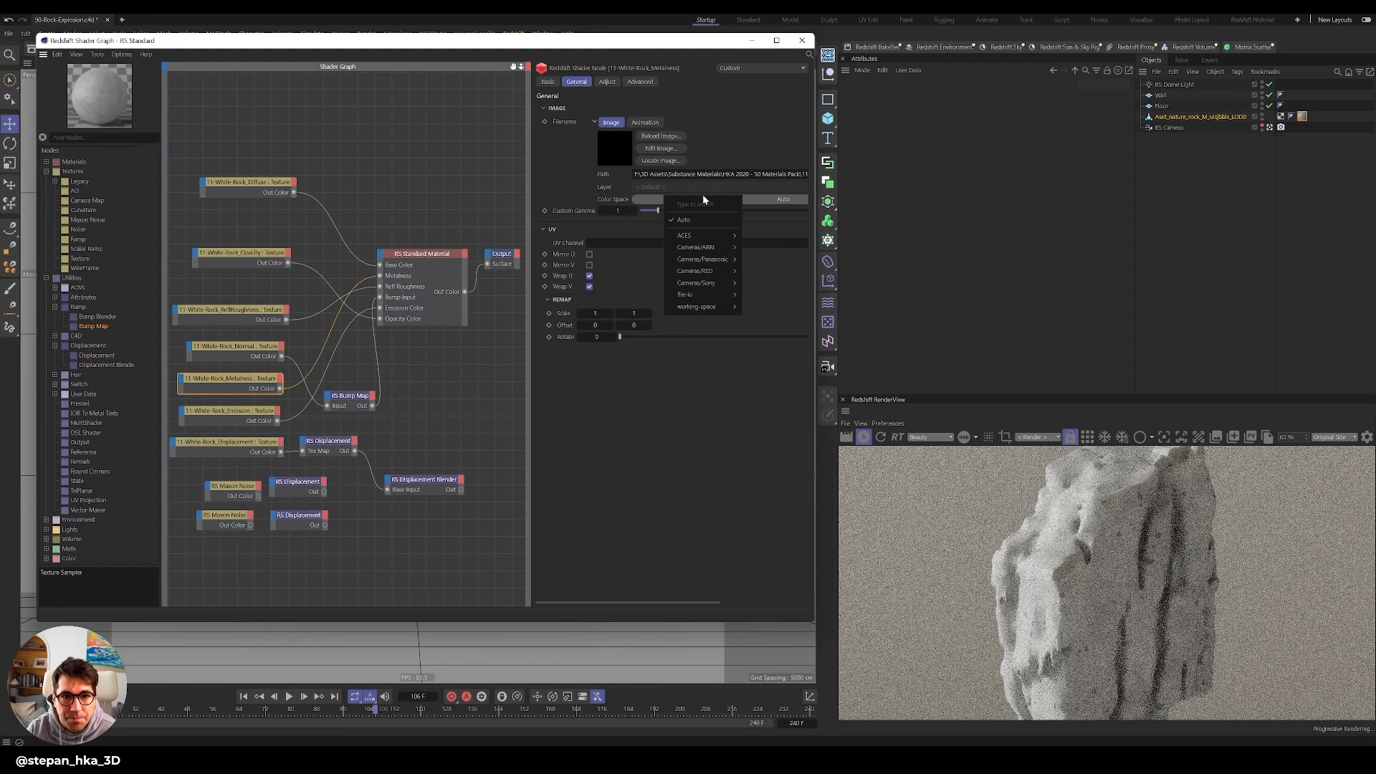
pyautogui.moveTo(705, 296)
pyautogui.click(775, 393)
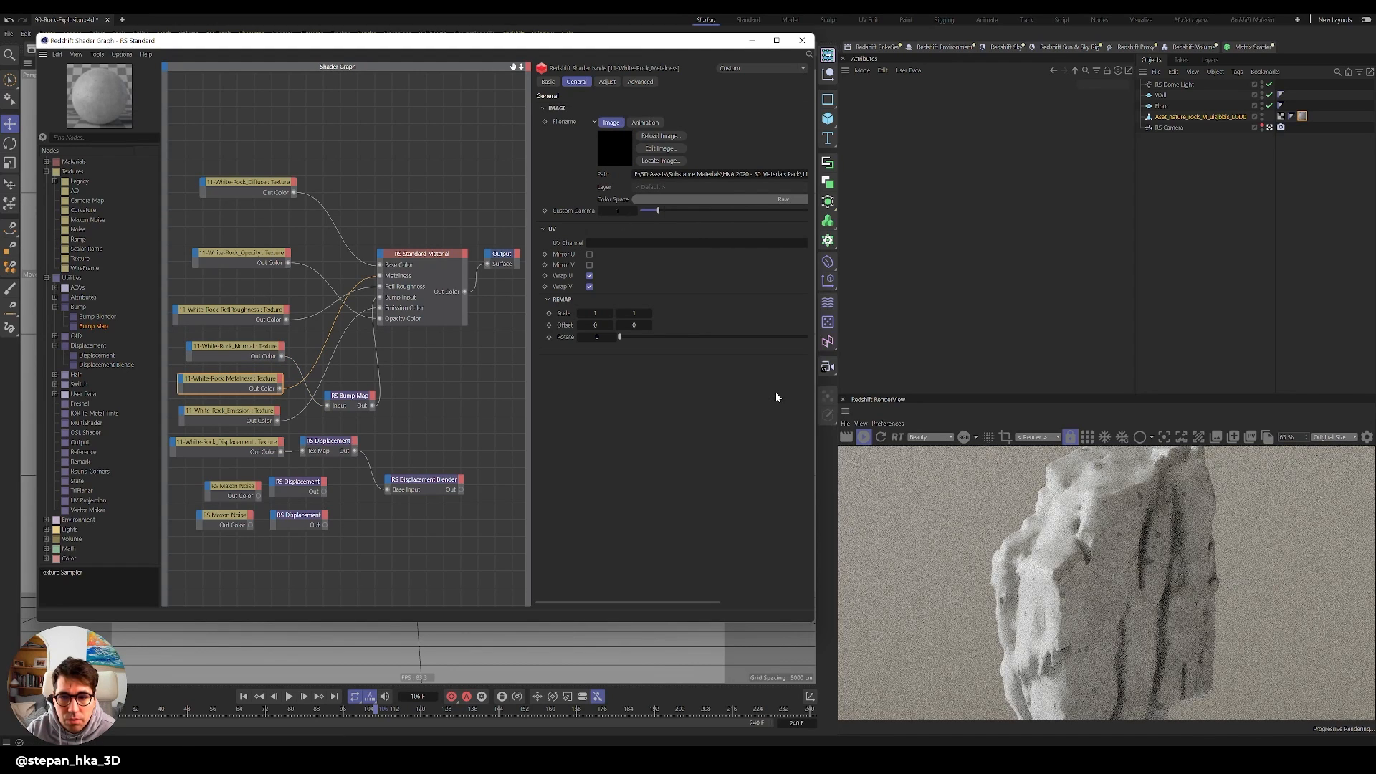
pyautogui.click(237, 414)
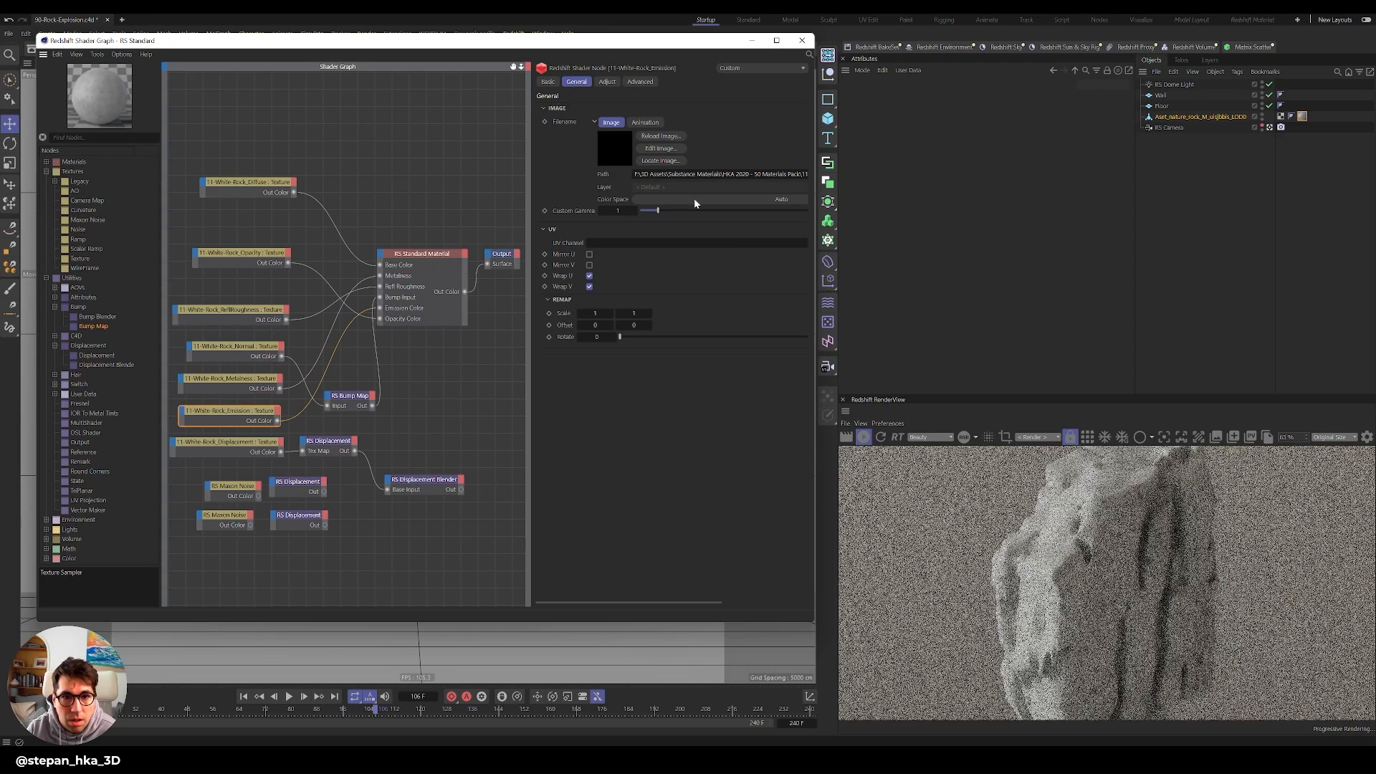
pyautogui.click(693, 199)
pyautogui.moveTo(699, 296)
pyautogui.click(786, 397)
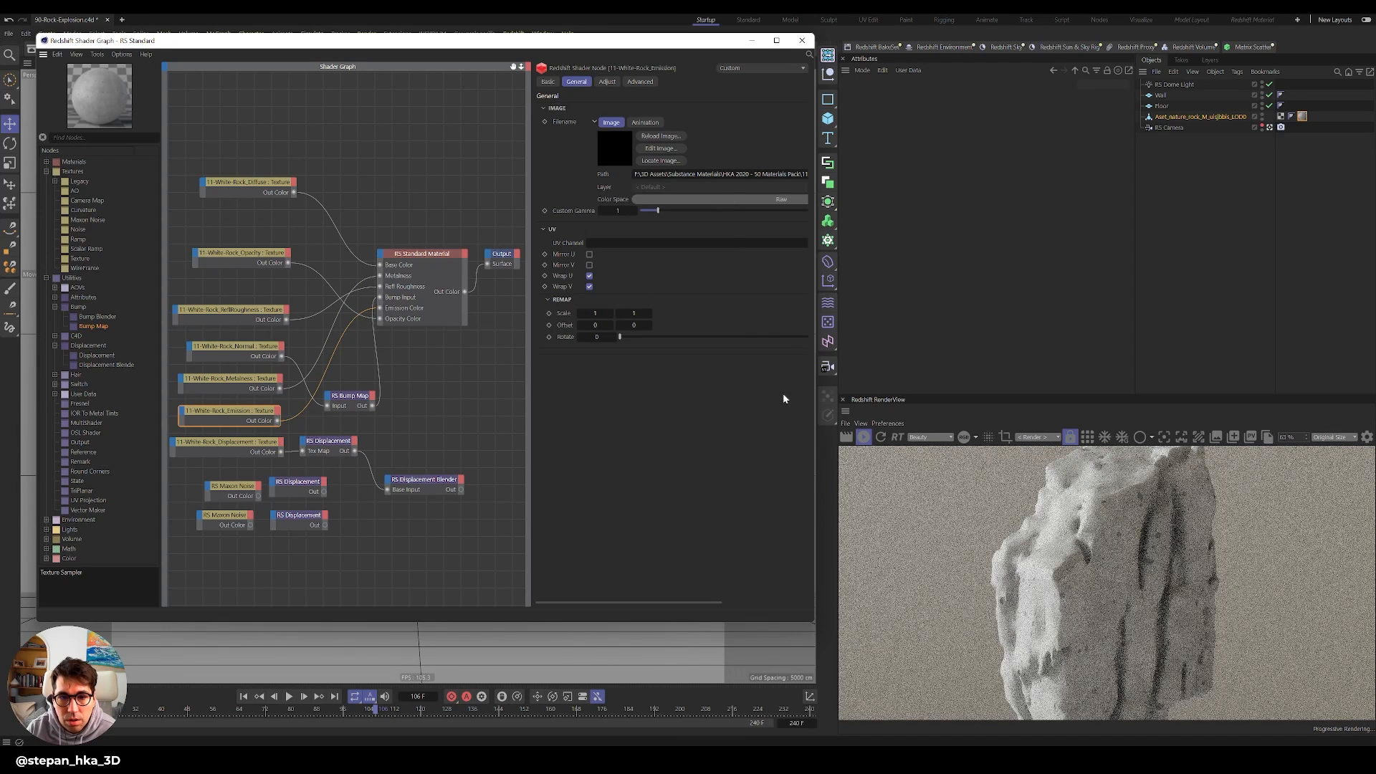
# Set the color space of the White-Rock Displacement texture to Raw.
pyautogui.click(239, 446)
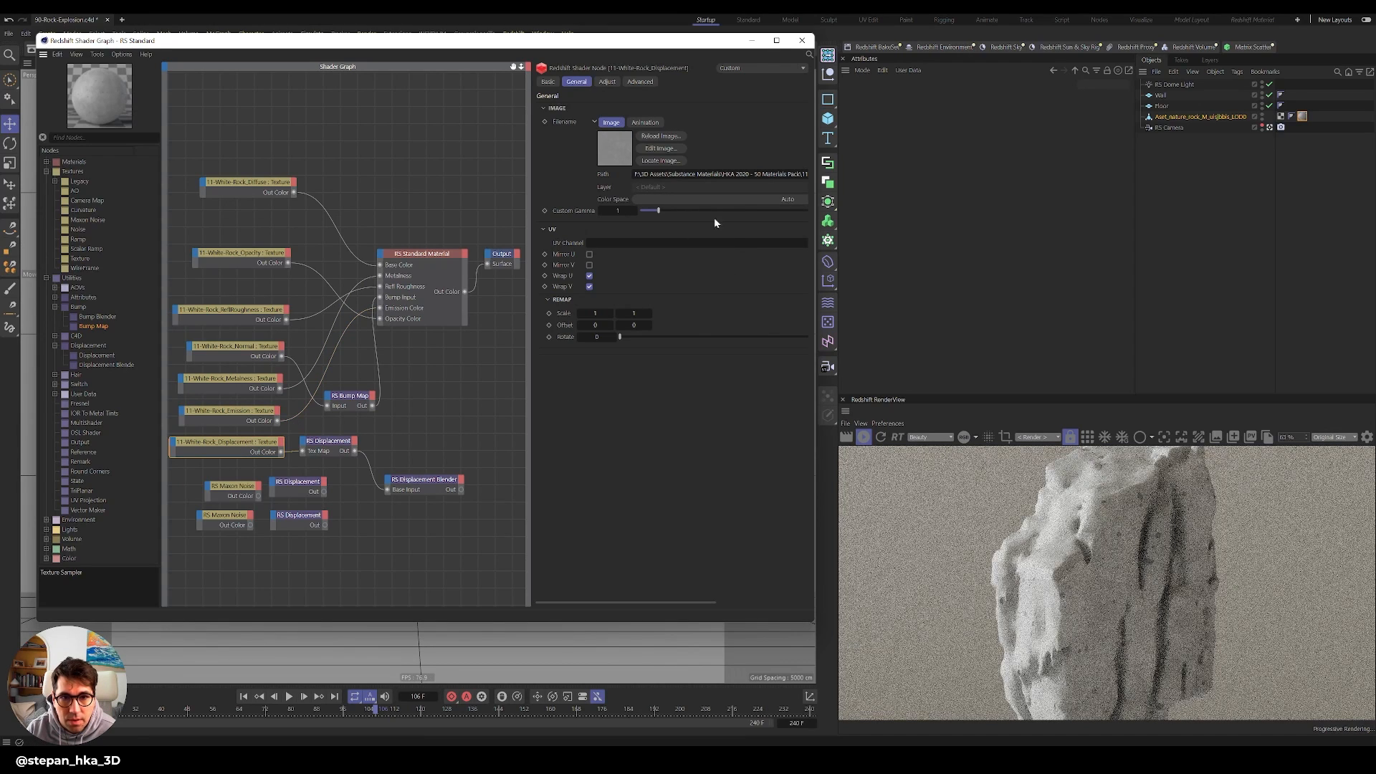
pyautogui.click(745, 201)
pyautogui.moveTo(759, 298)
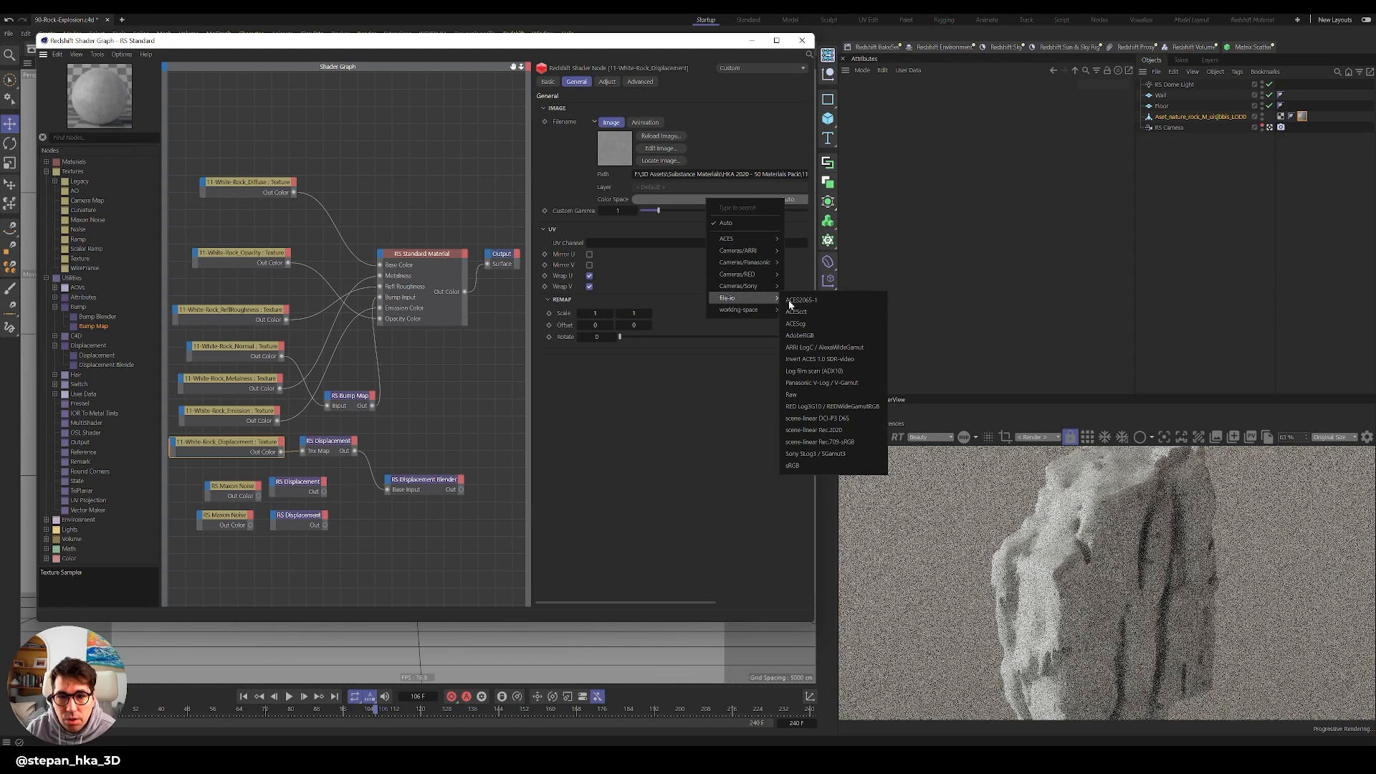
pyautogui.click(829, 396)
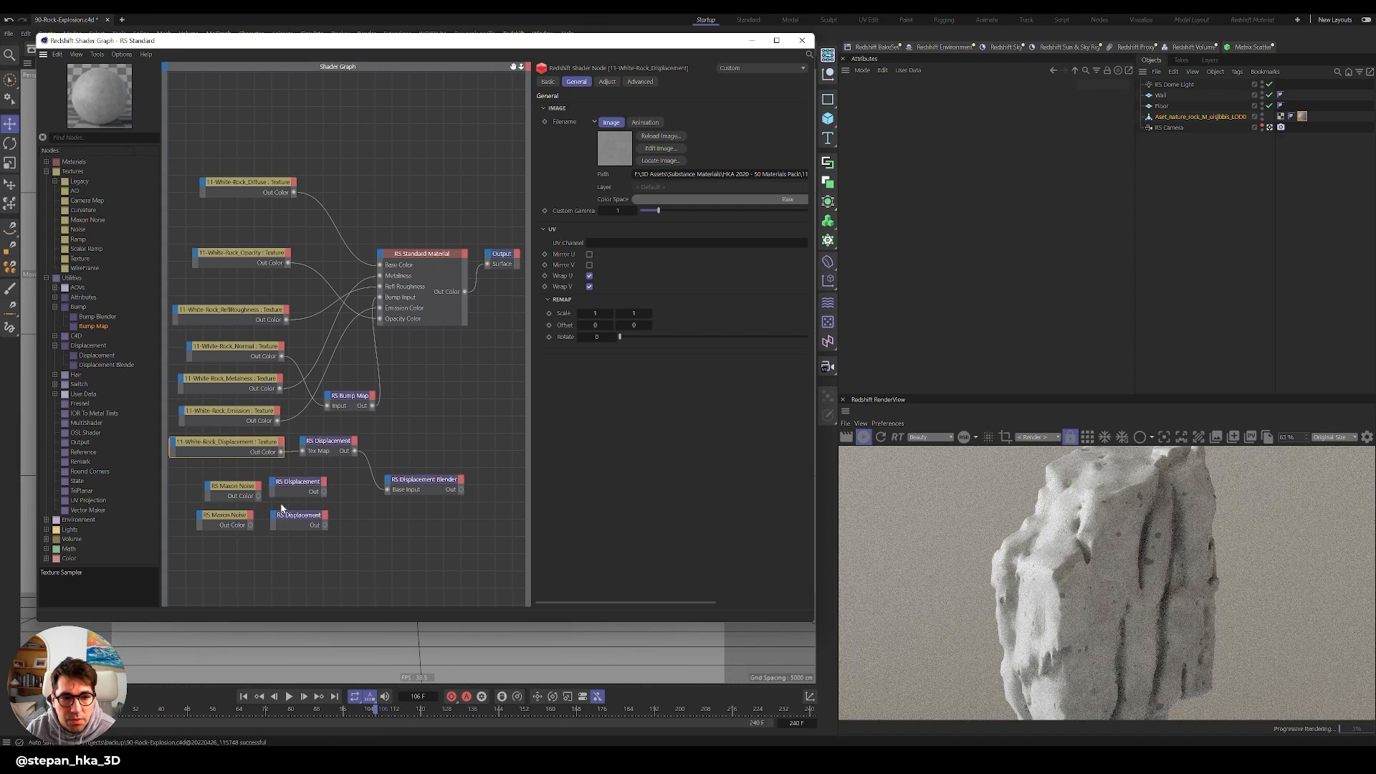
# Shift the upper Maxon Noise node slightly and connect the Displacement Blender's output to the Output node's Displacement input.
pyautogui.moveTo(246, 487); pyautogui.dragTo(237, 485)
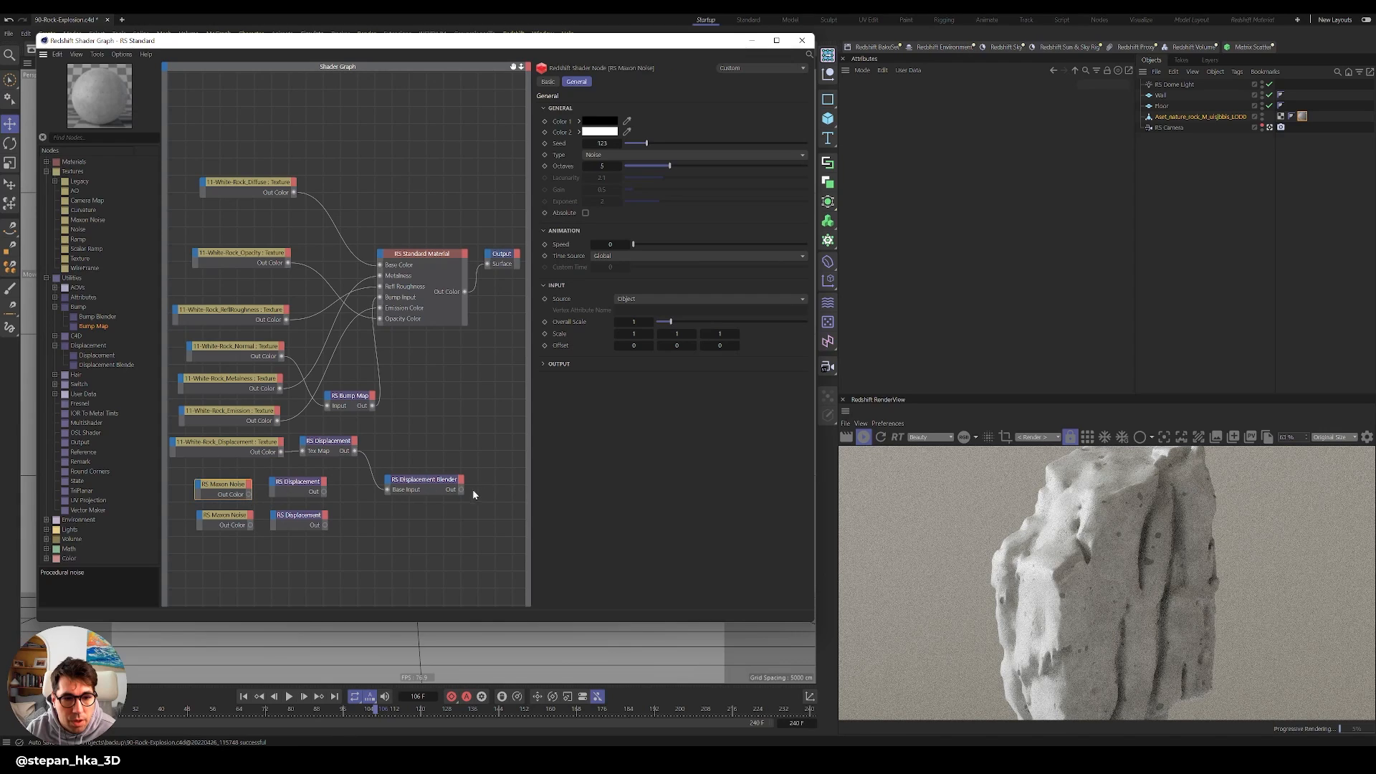
pyautogui.moveTo(461, 489); pyautogui.dragTo(490, 255)
pyautogui.click(517, 282)
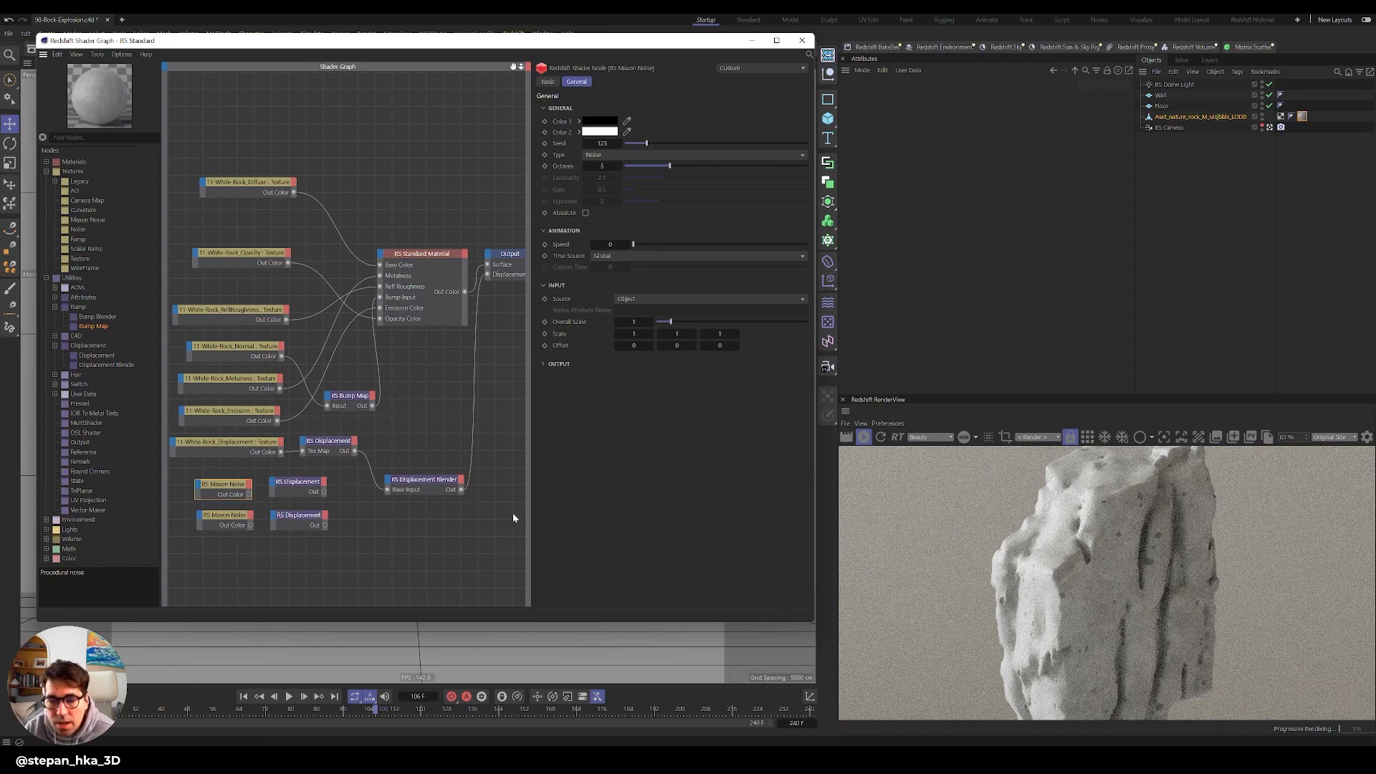
# Add a Redshift Object tag to the Megascans rock object.
pyautogui.click(340, 450)
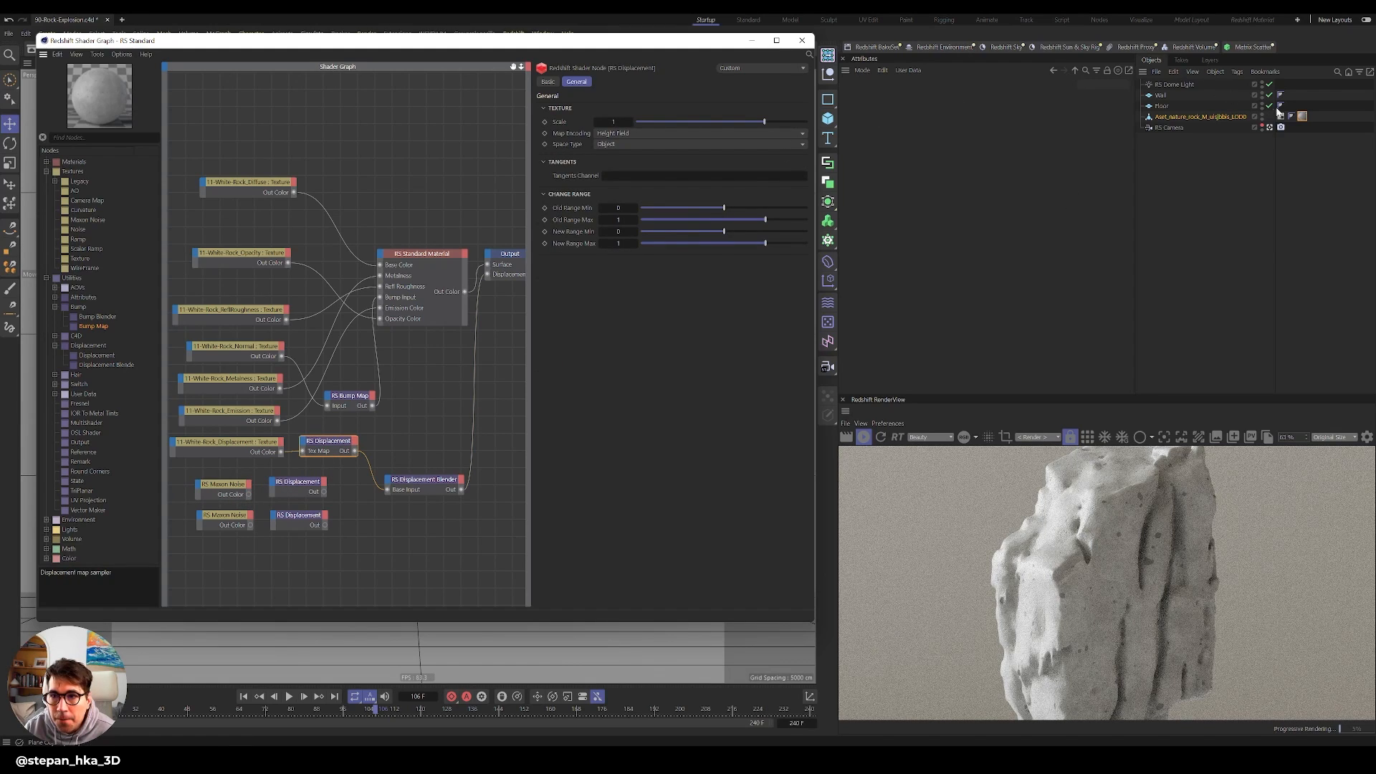
pyautogui.rightClick(1205, 116)
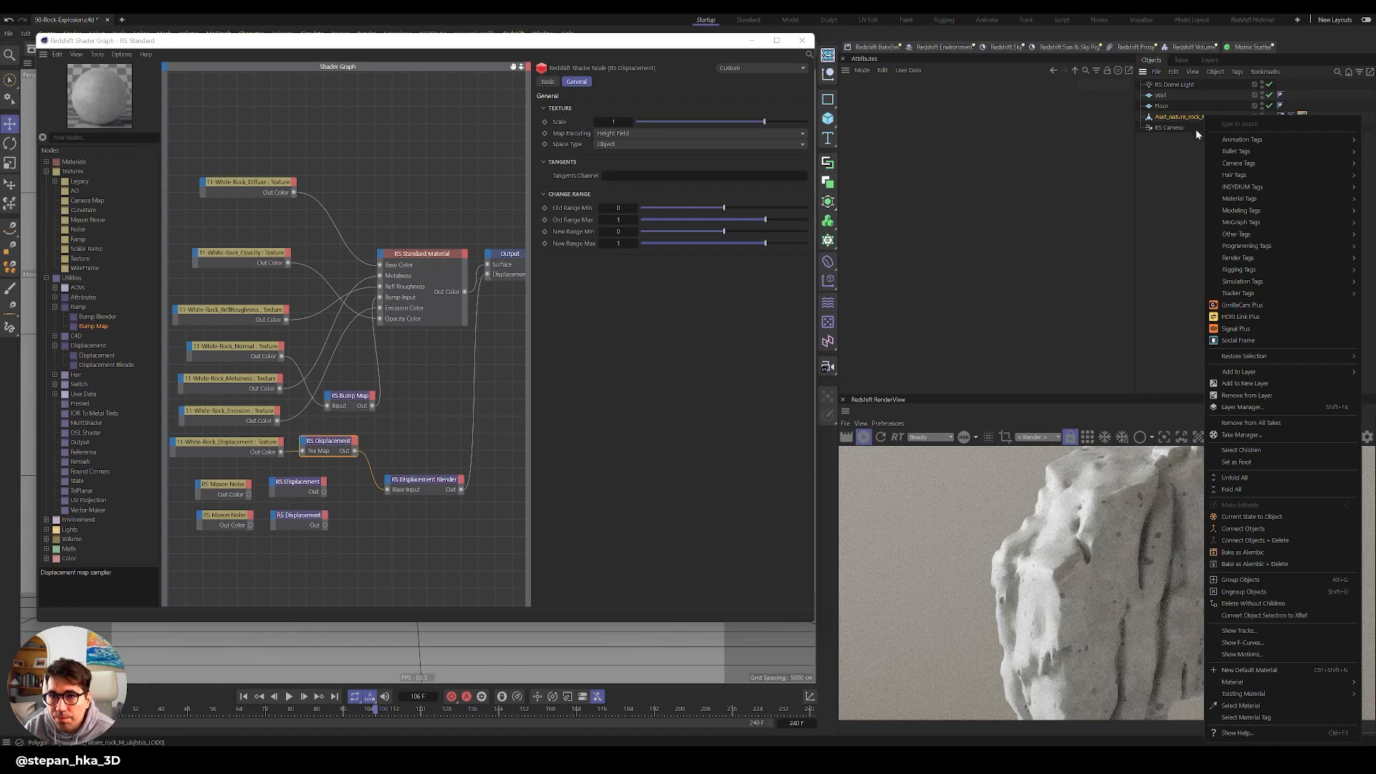
pyautogui.moveTo(1262, 227)
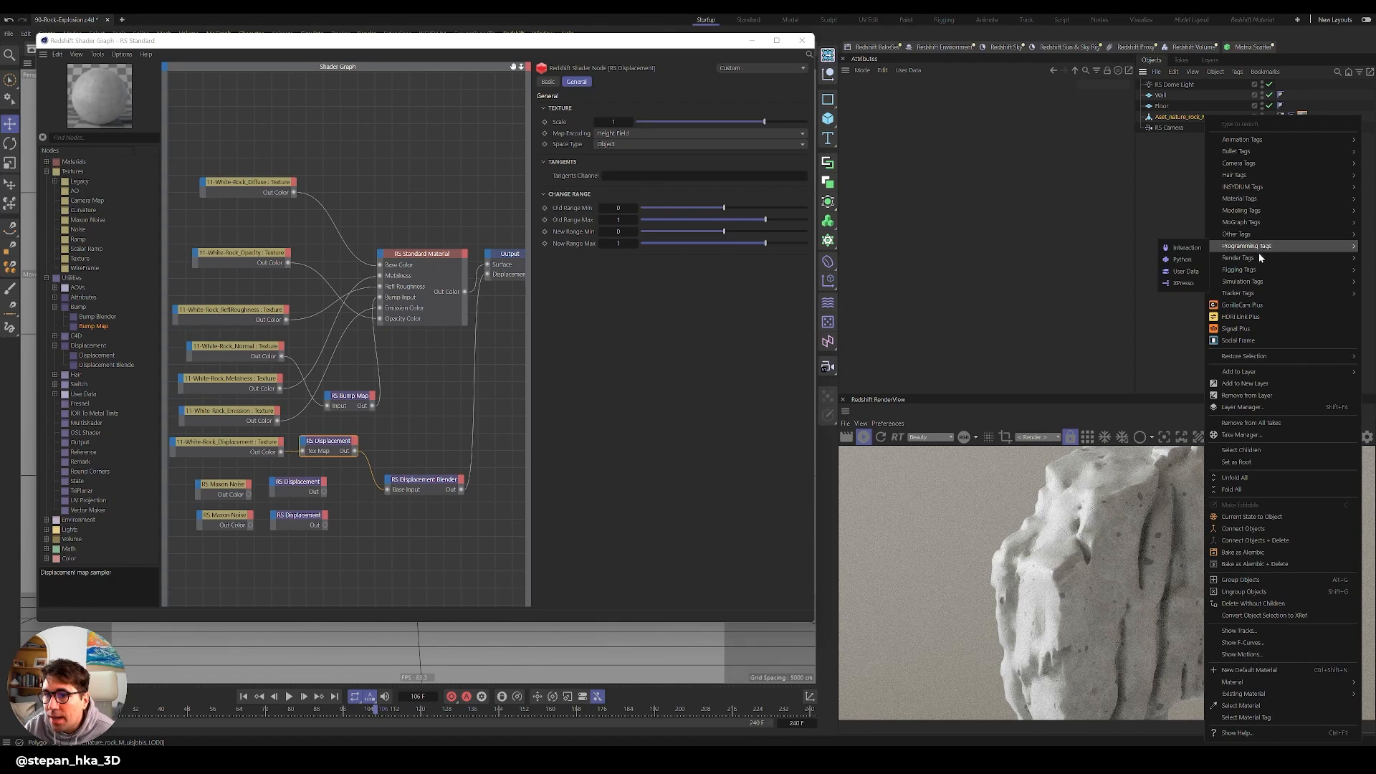
pyautogui.click(1164, 295)
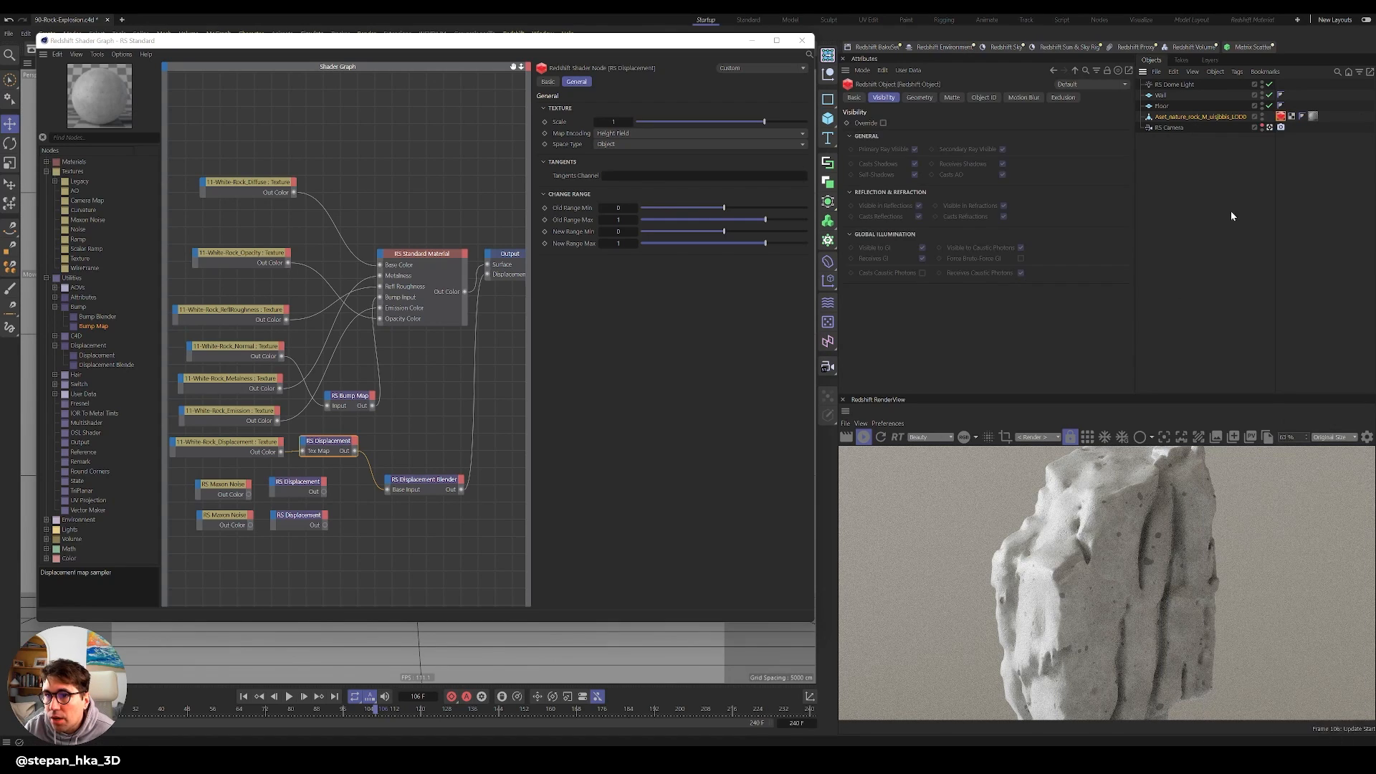
# Override the rock tag's geometry settings and enable displacement with Maximum Displacement 2 and Displacement Scale 2.
pyautogui.click(916, 99)
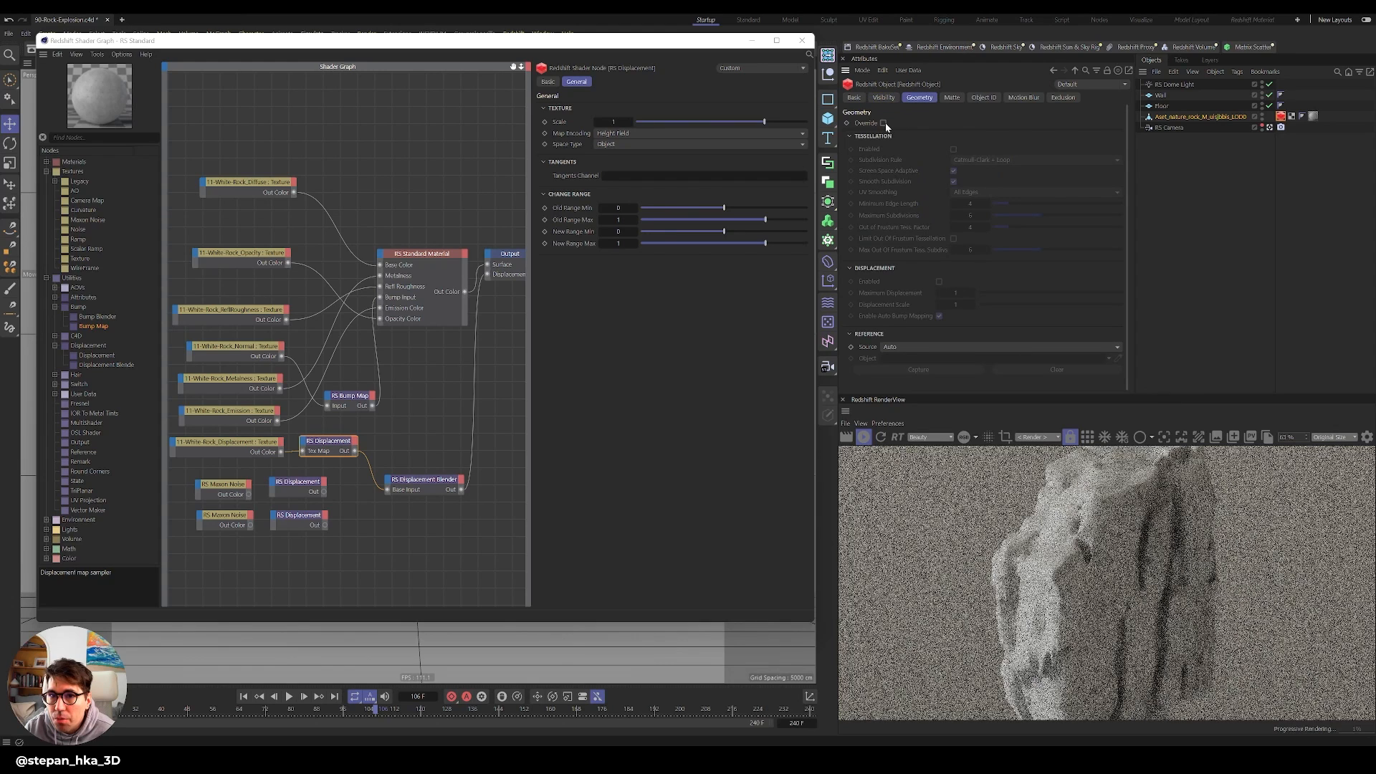
pyautogui.click(883, 123)
pyautogui.click(938, 281)
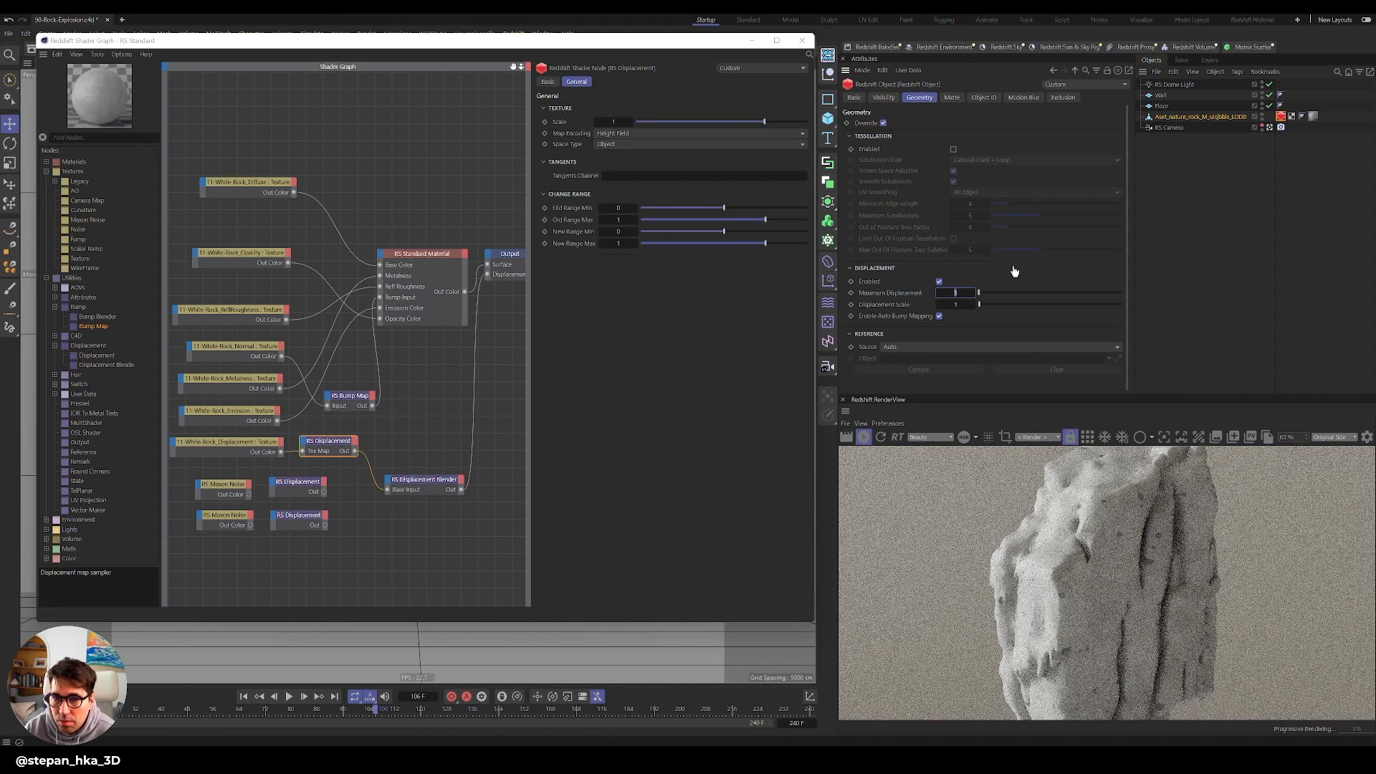
pyautogui.write('2')
pyautogui.press('Tab')
pyautogui.write('2')
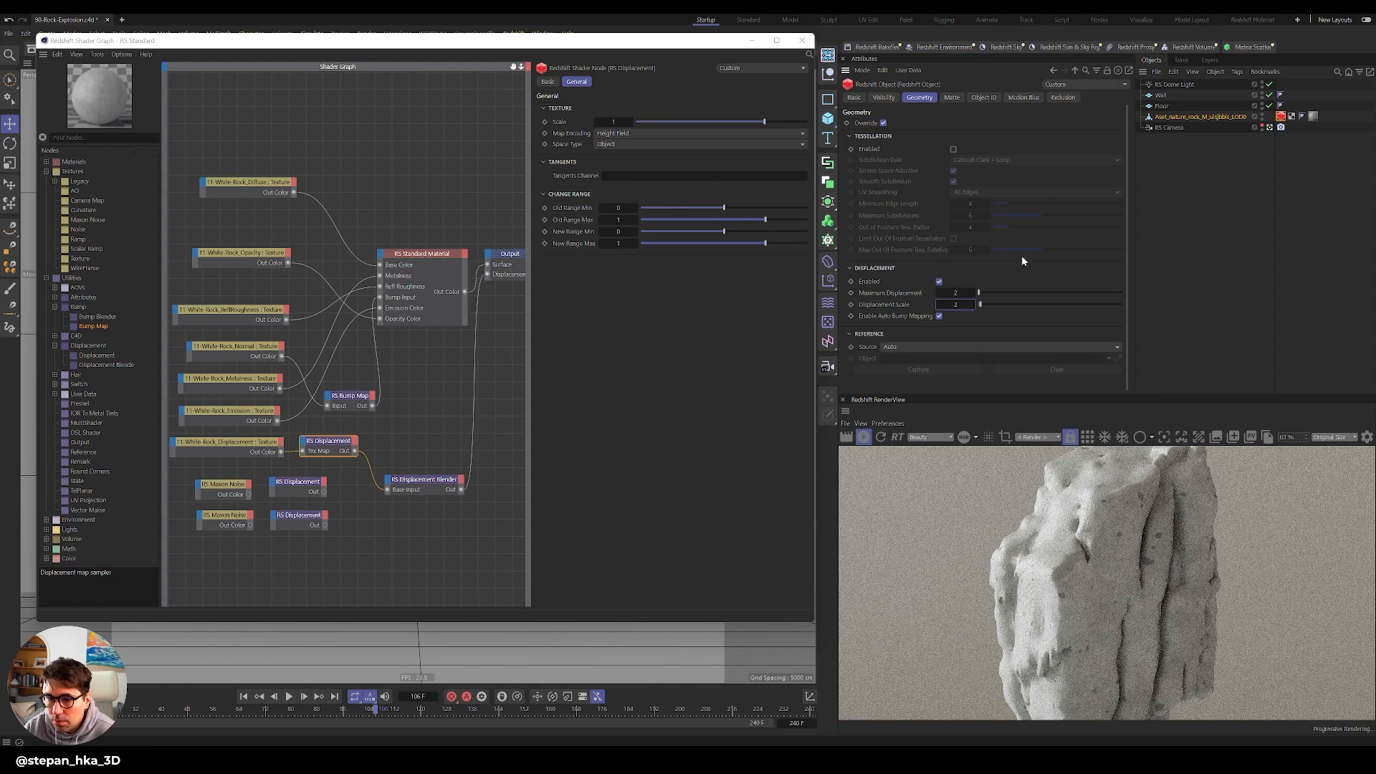
pyautogui.press('Return')
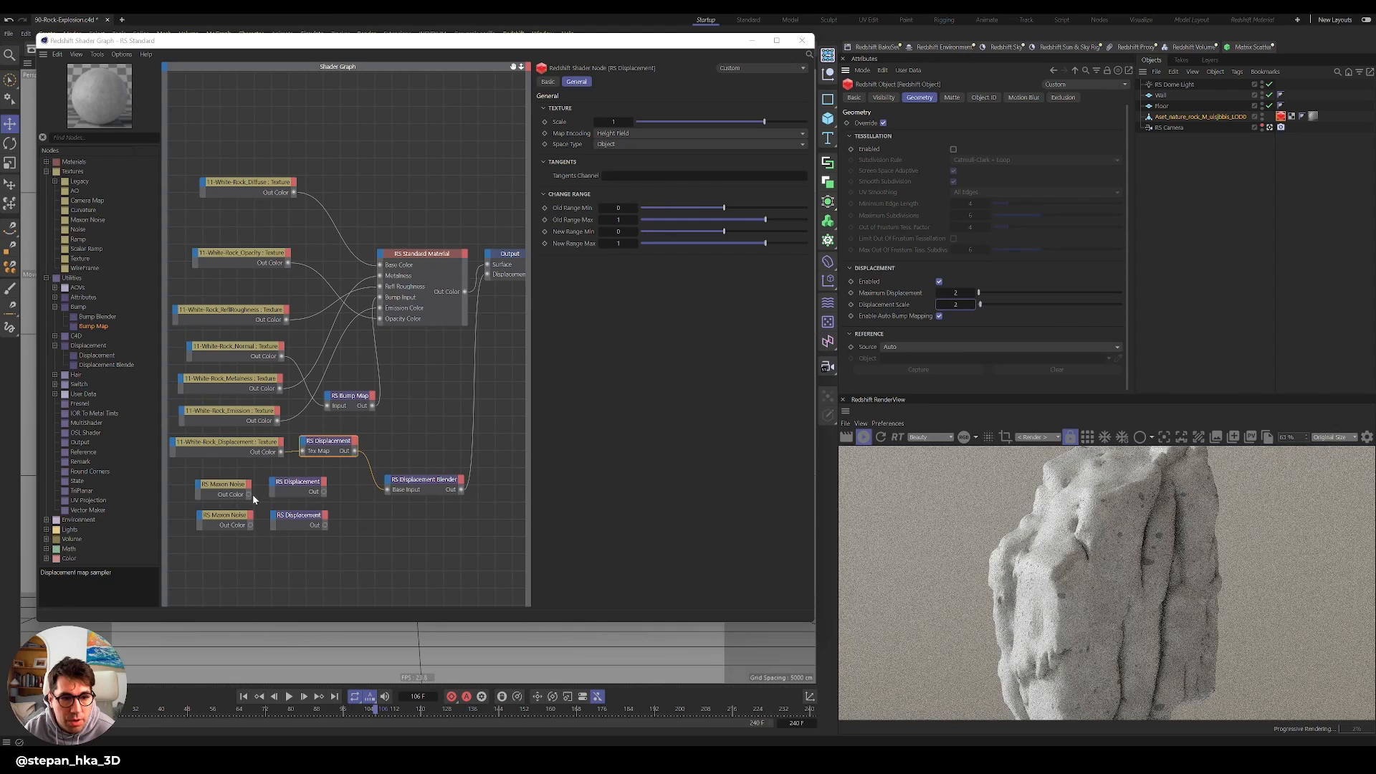
# Connect each of the two Maxon Noise nodes to the Tex Map input of the RS Displacement node beside it.
pyautogui.moveTo(250, 494); pyautogui.dragTo(273, 483)
pyautogui.click(342, 506)
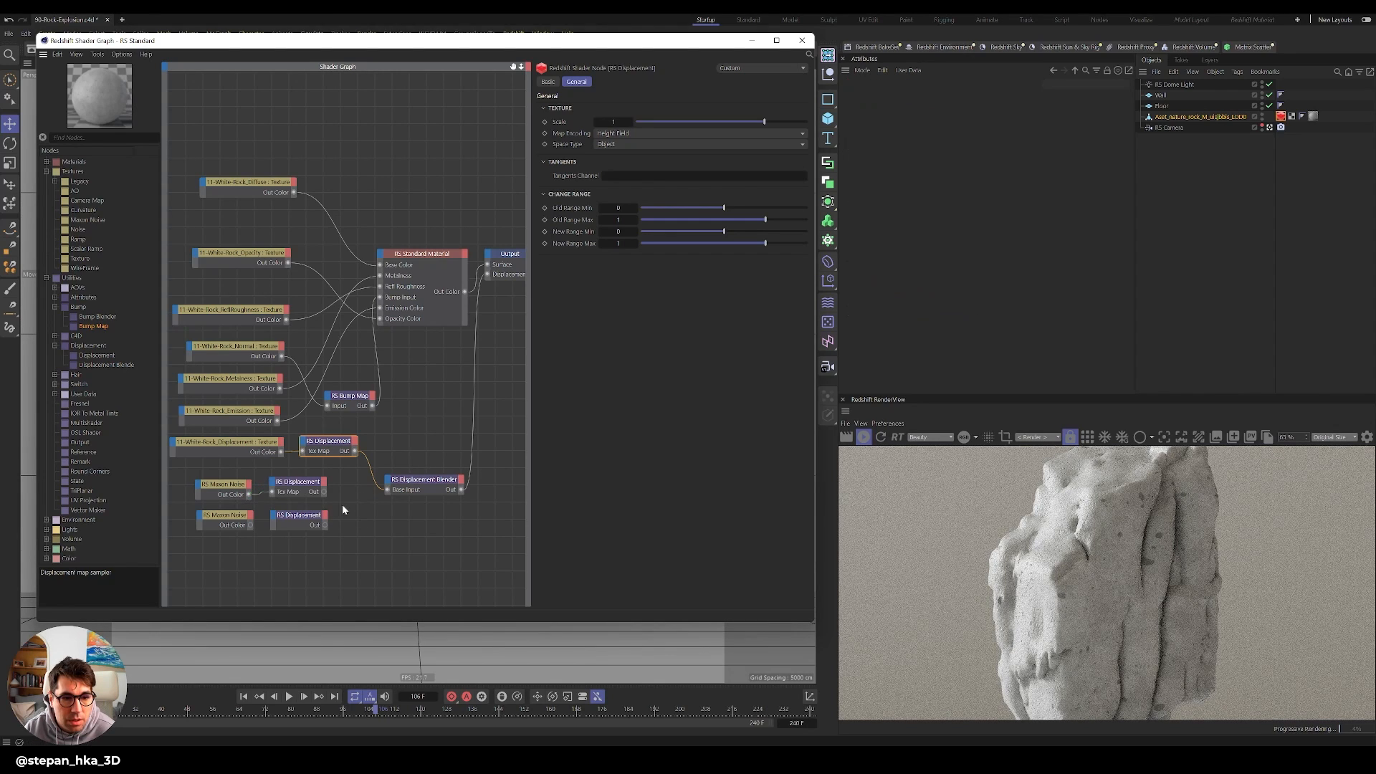
pyautogui.moveTo(274, 524); pyautogui.dragTo(275, 515)
pyautogui.moveTo(312, 534)
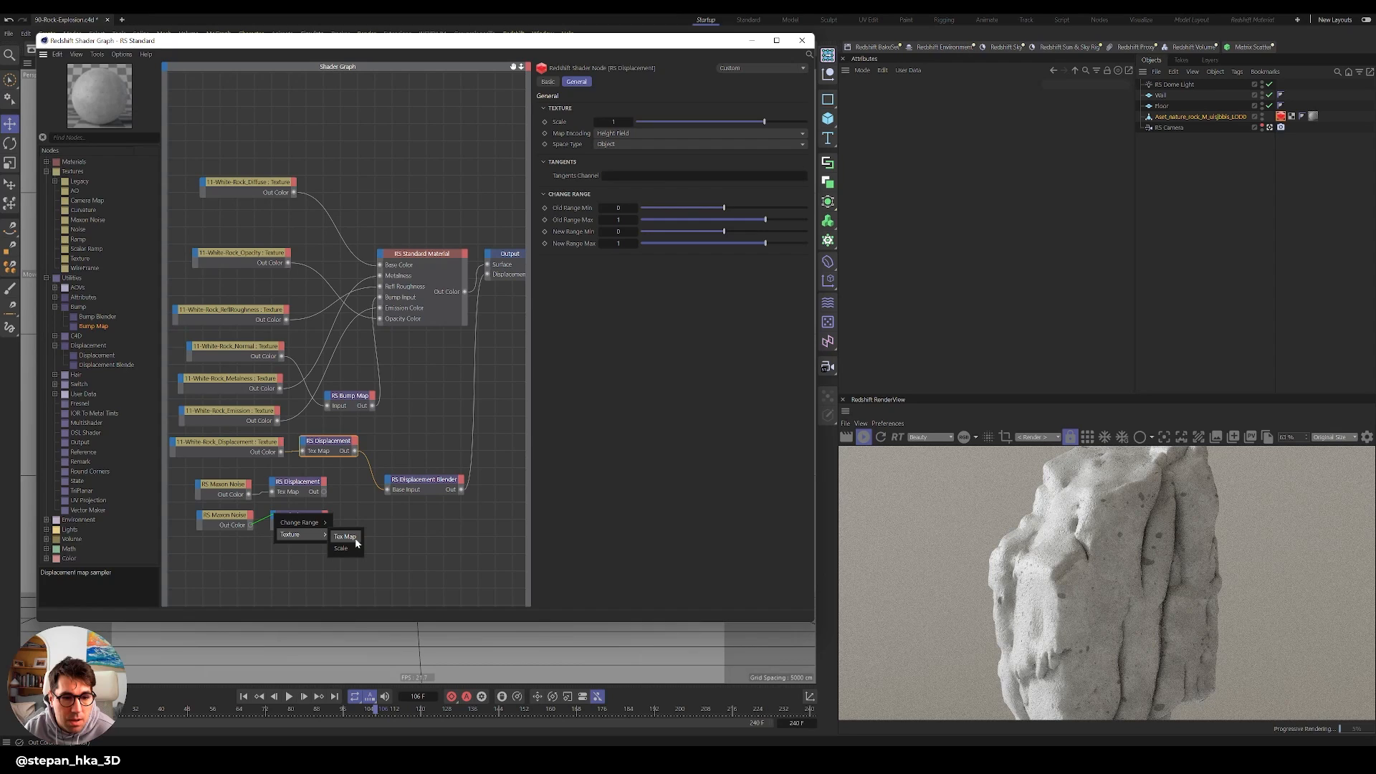
pyautogui.click(356, 541)
# Connect the lower RS Displacement node to the Displacement Blender's Displace Input 0 and the upper noise's RS Displacement node to Displace Input 1.
pyautogui.moveTo(418, 509); pyautogui.dragTo(387, 486)
pyautogui.moveTo(400, 502)
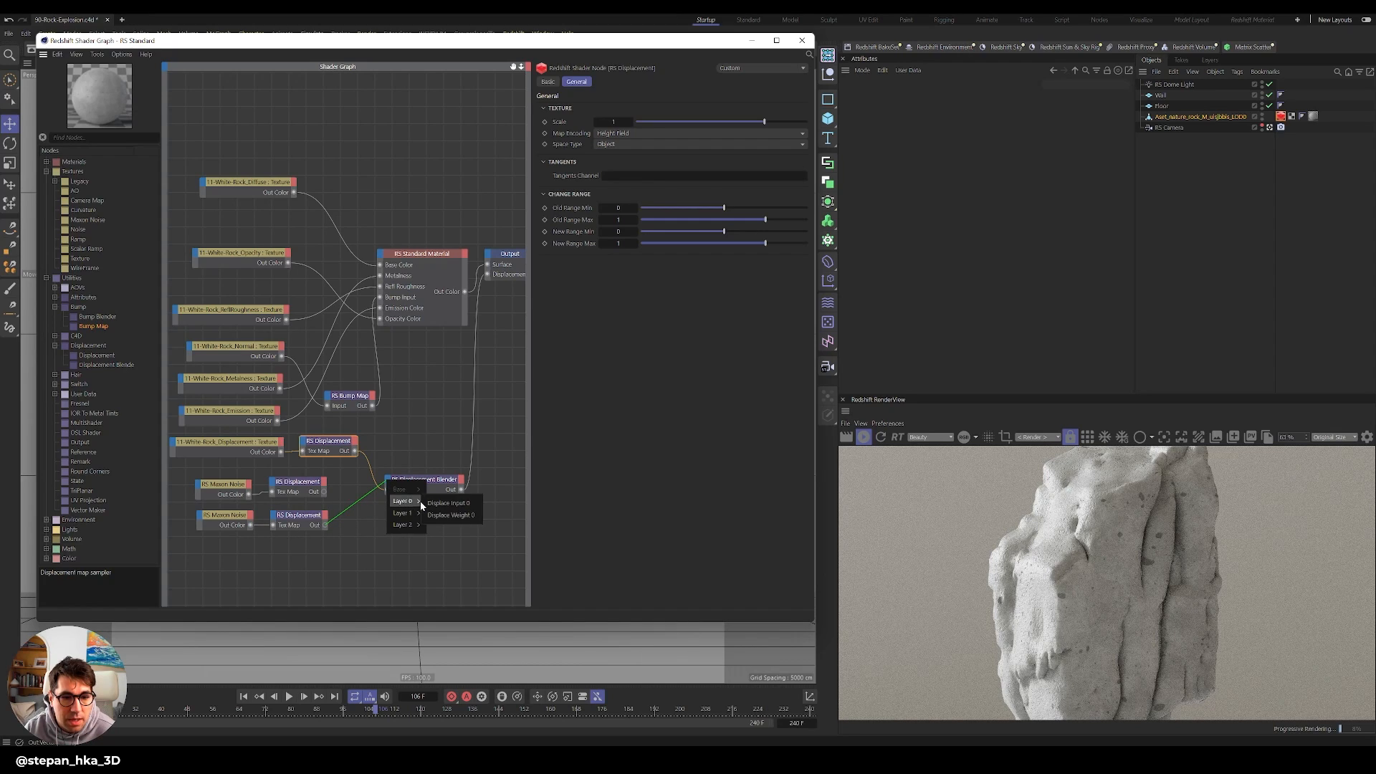
pyautogui.click(443, 504)
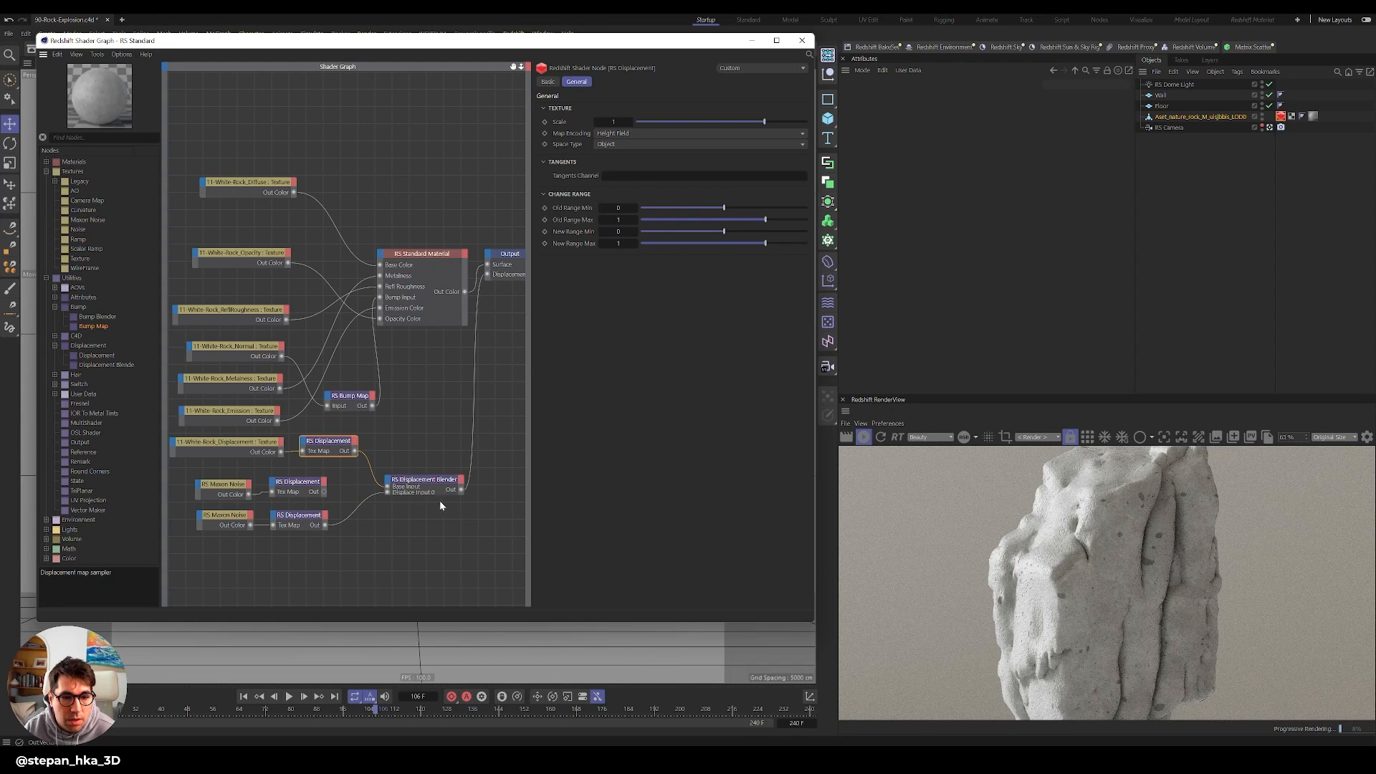
pyautogui.click(318, 488)
pyautogui.moveTo(322, 491); pyautogui.dragTo(395, 502)
pyautogui.moveTo(403, 517)
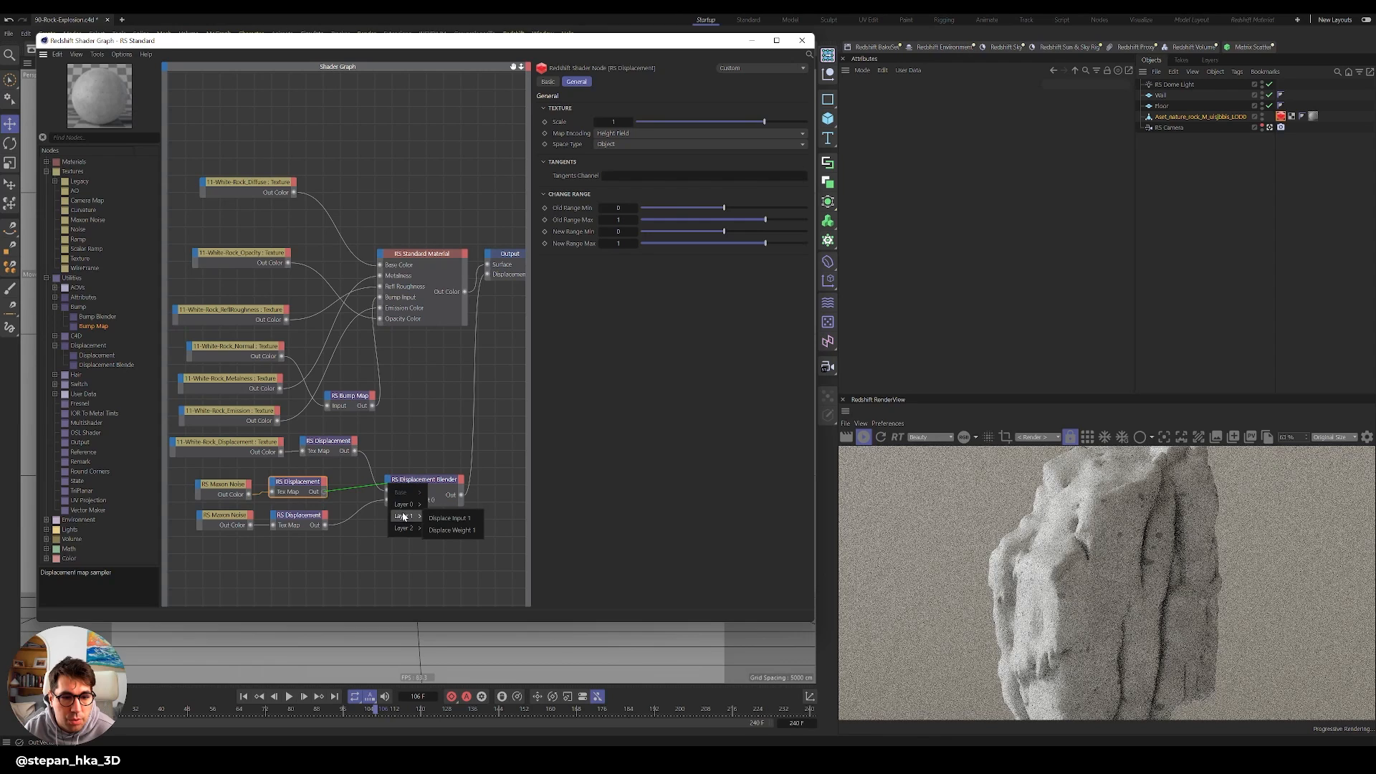
pyautogui.click(441, 519)
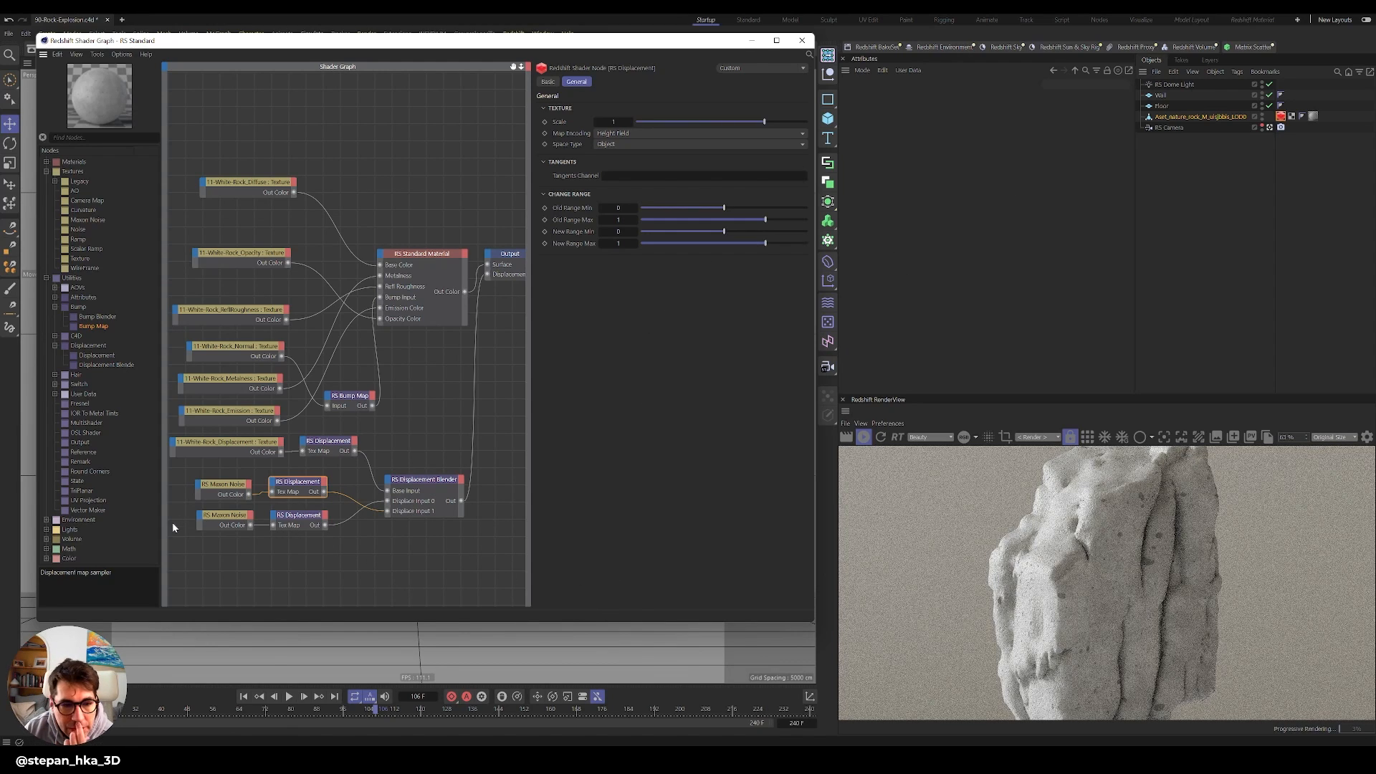
# Preview the upper Maxon Noise on the rock and set its type to Stupl with an Overall Scale of about 2.96.
pyautogui.click(238, 492)
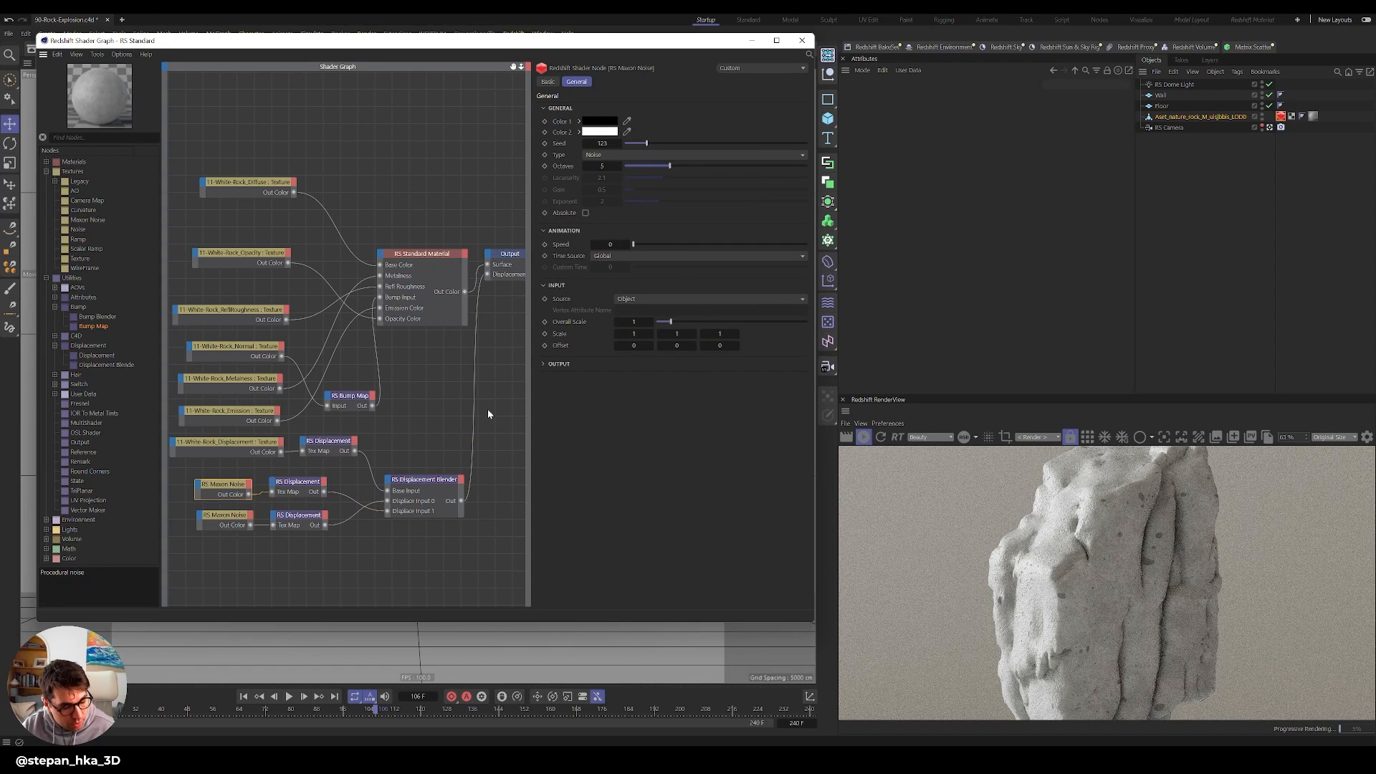
pyautogui.hotkey('alt', 'c')
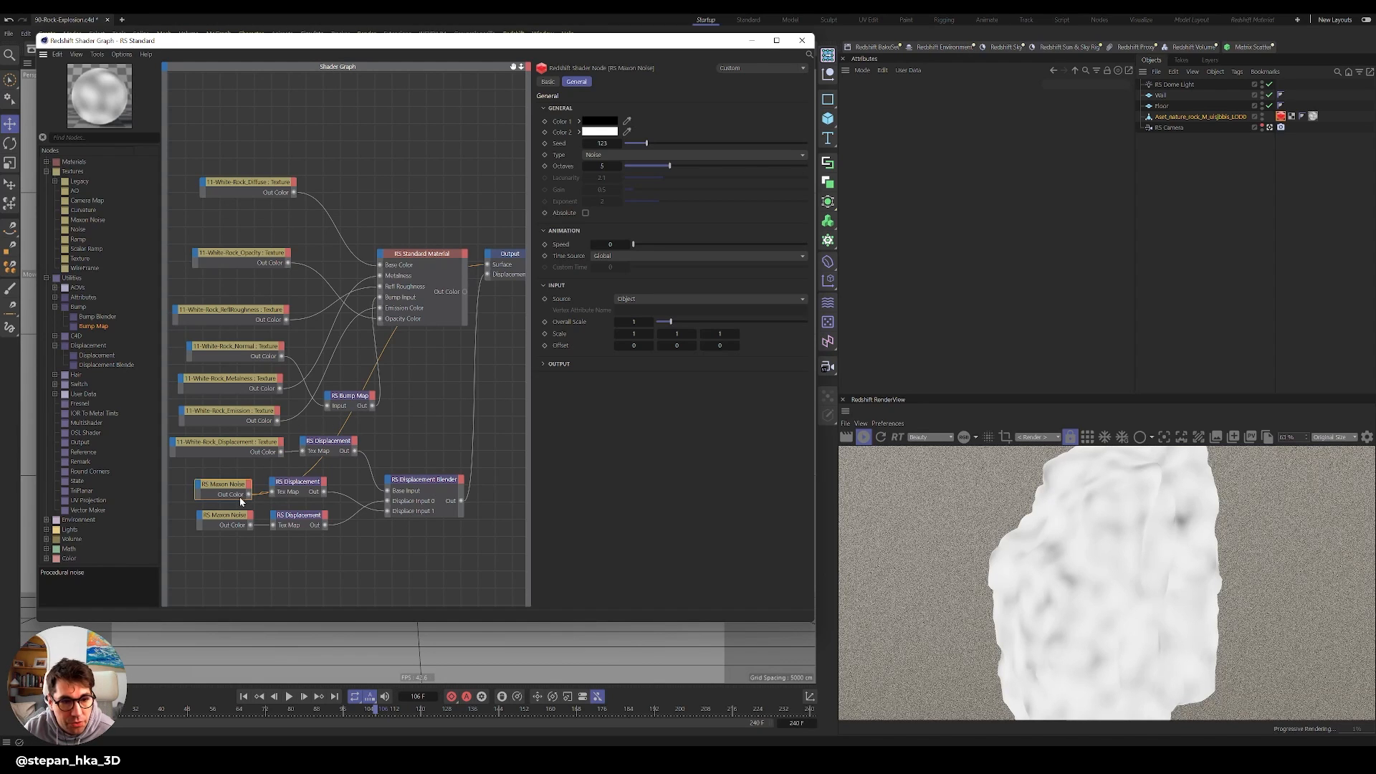
pyautogui.click(631, 155)
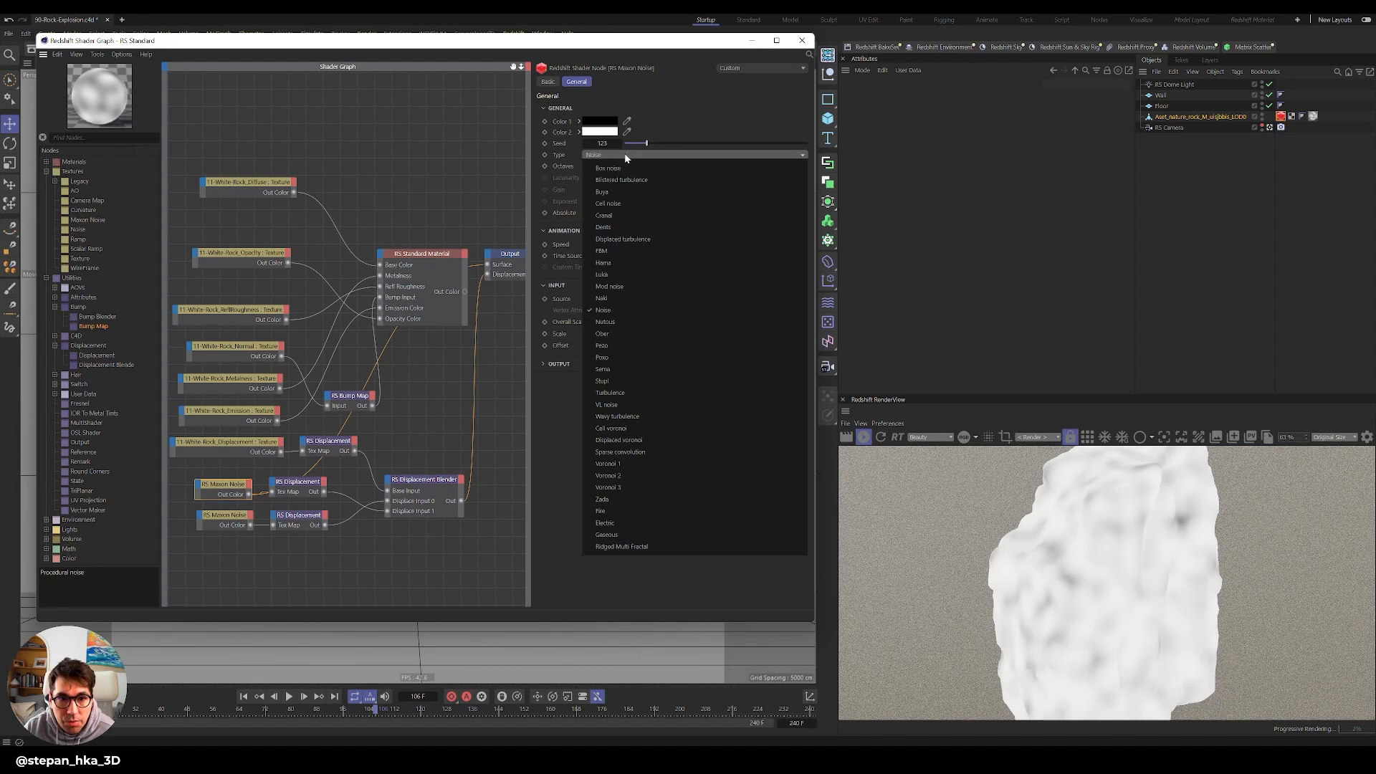
pyautogui.click(644, 387)
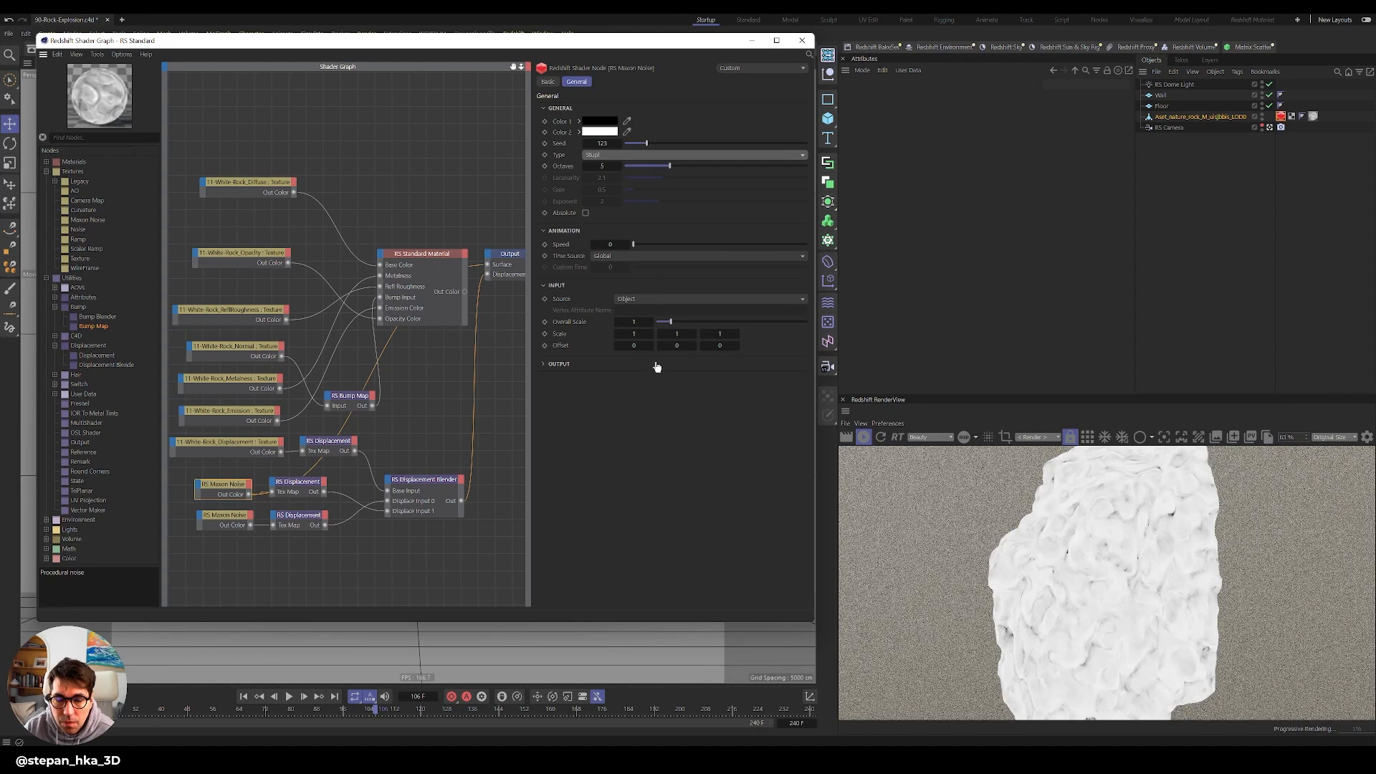
pyautogui.moveTo(670, 322); pyautogui.dragTo(701, 323)
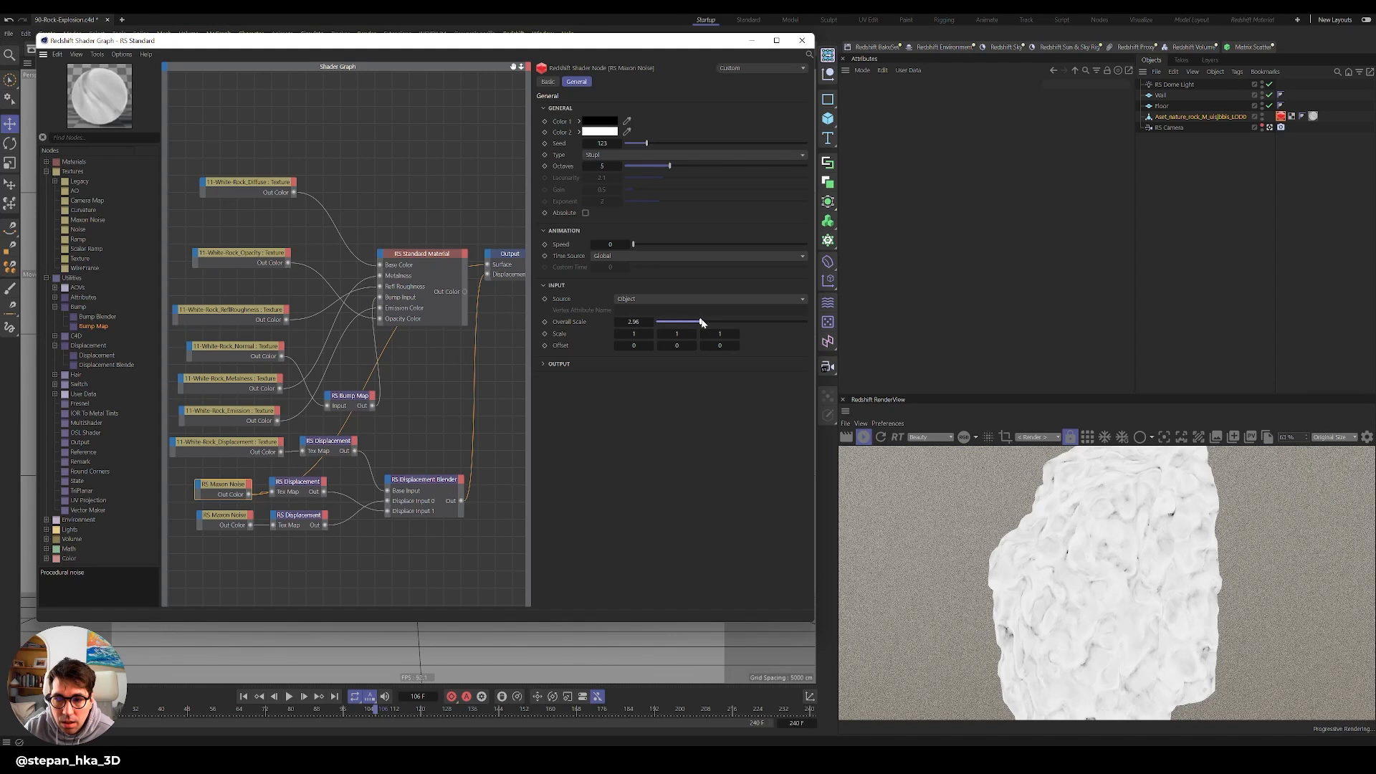
# Preview the lower Maxon Noise, set it to Luka with Overall Scale about 1.72, and restore the RS Standard Material as the output surface.
pyautogui.click(247, 521)
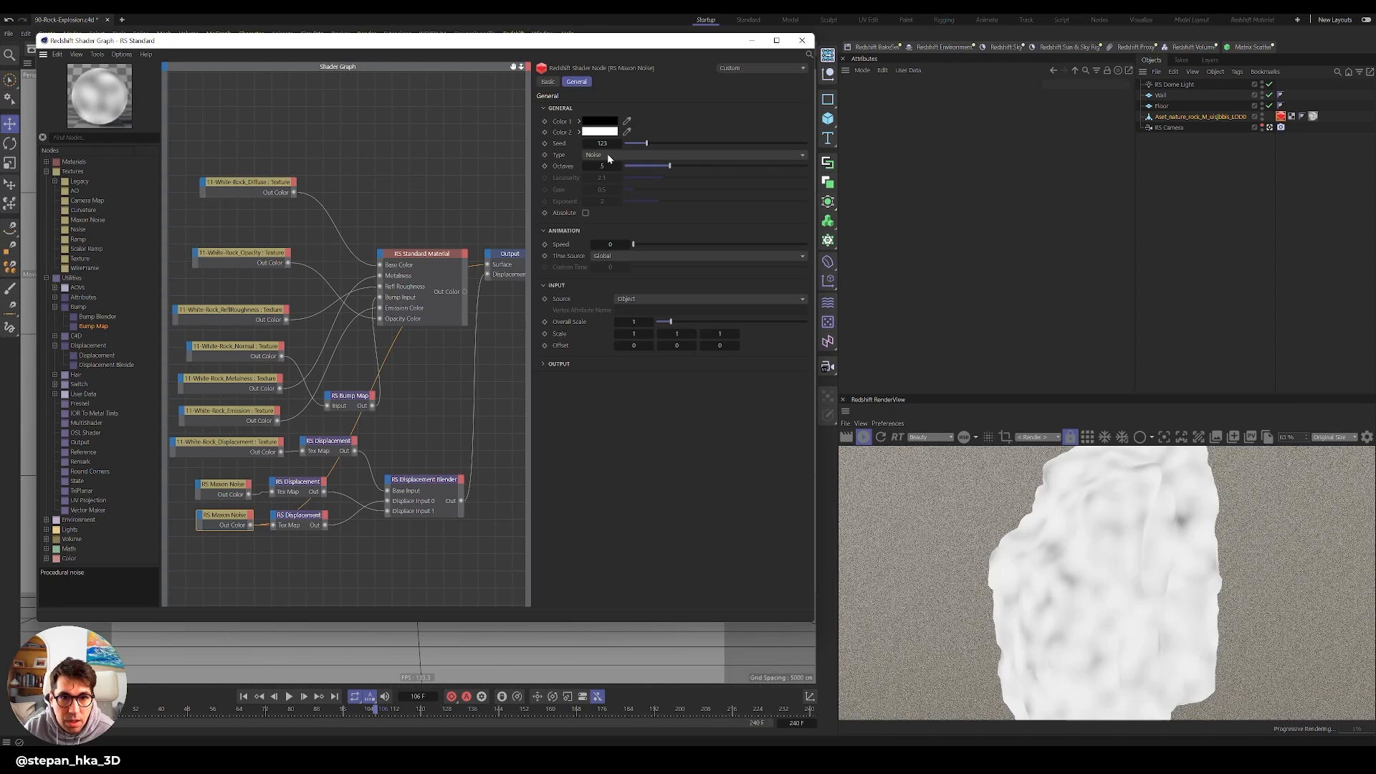
pyautogui.click(608, 156)
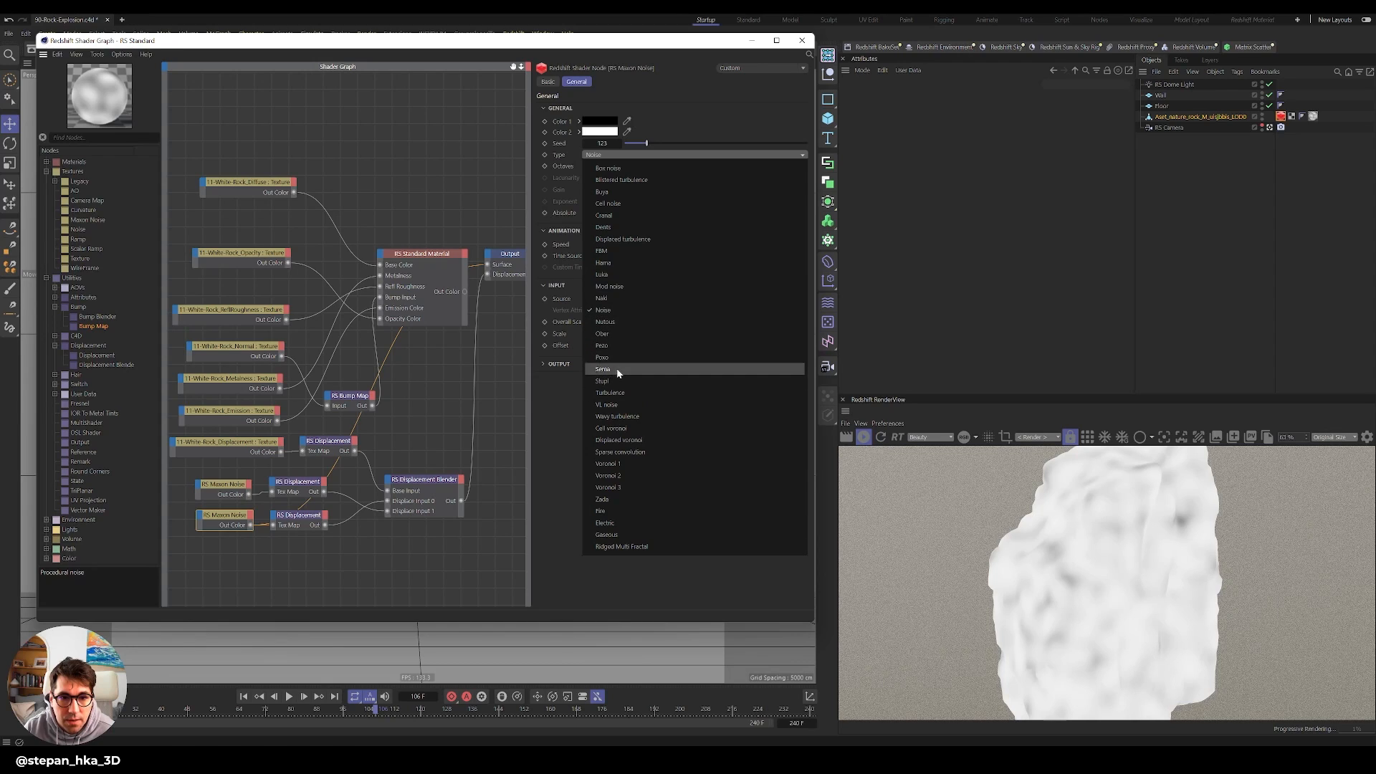
pyautogui.click(643, 275)
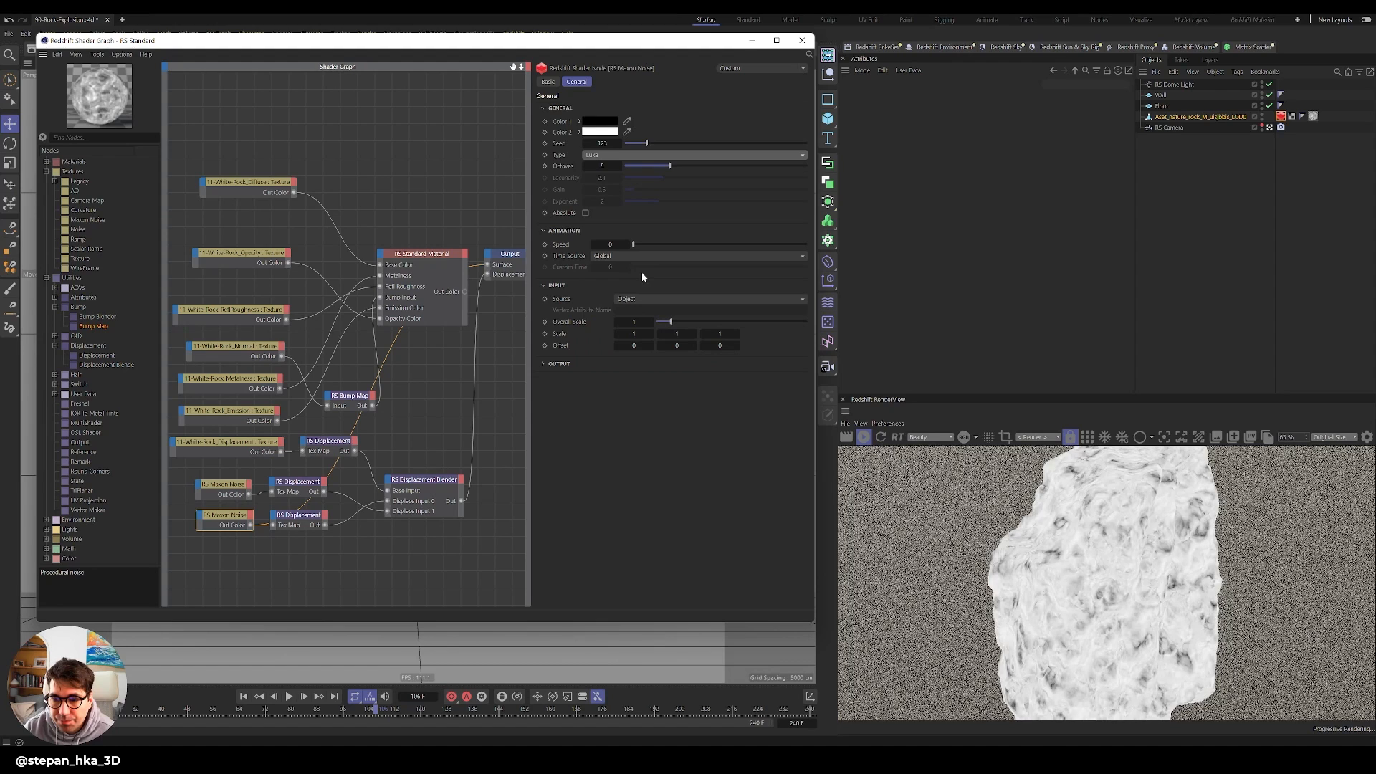
pyautogui.moveTo(675, 320); pyautogui.dragTo(685, 318)
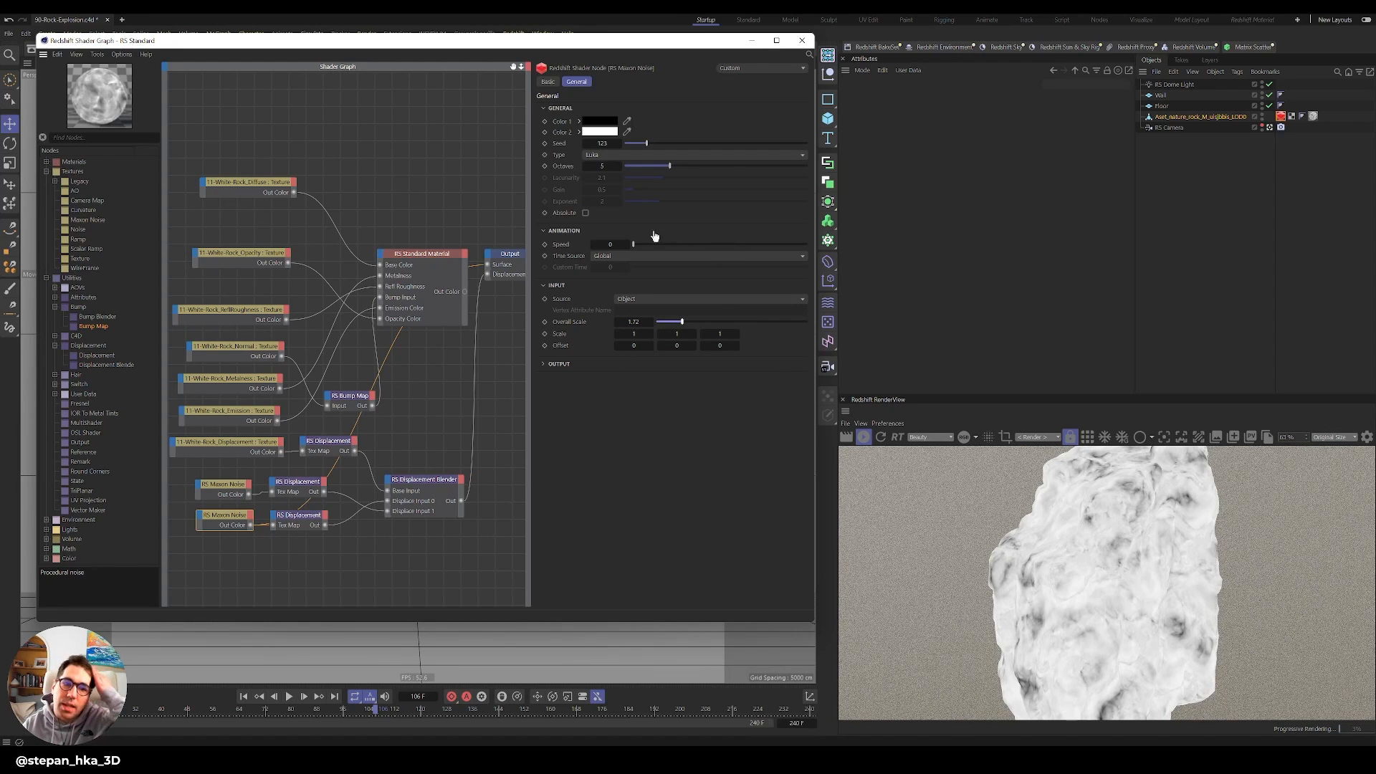
pyautogui.click(444, 254)
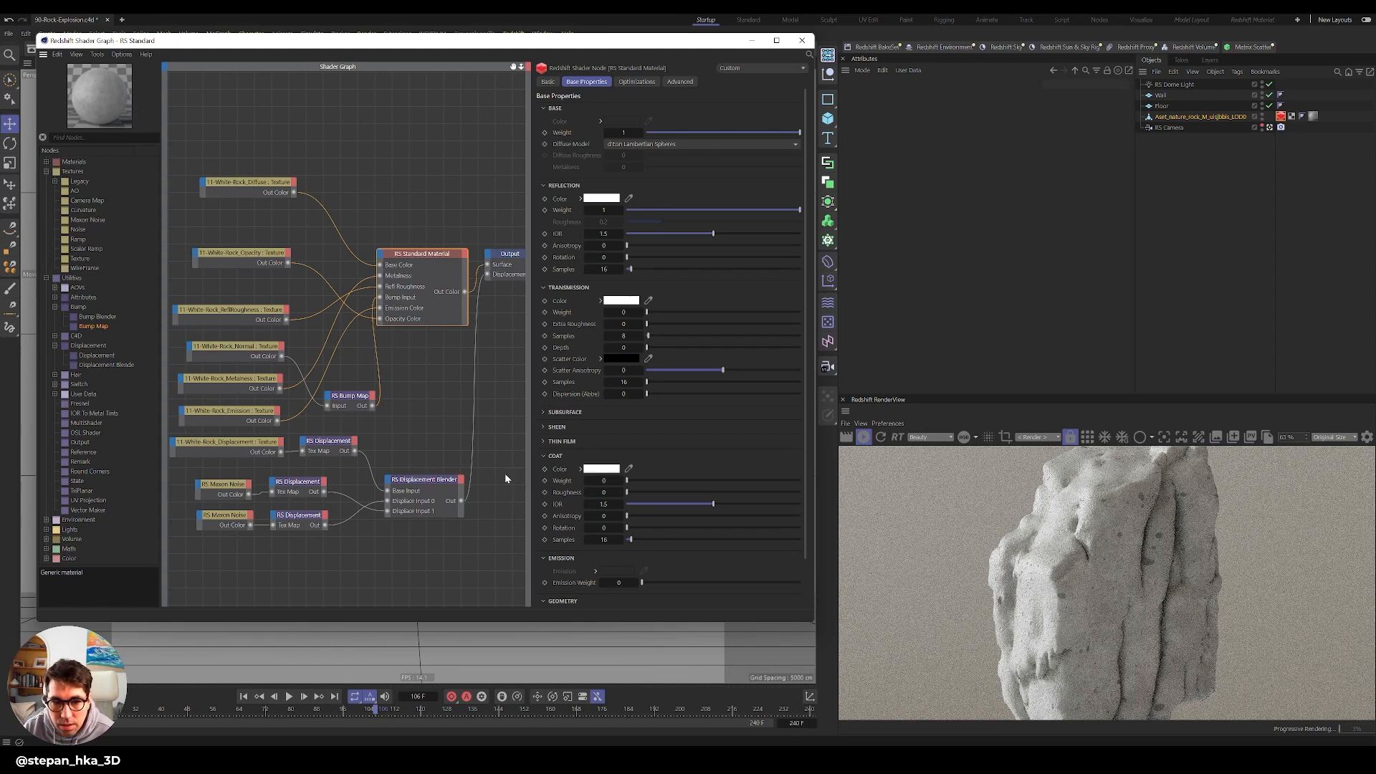
# Set the Displacement Blender's Blend Weight to about 0.494 for Layer 0 and about 0.34 for Layer 1.
pyautogui.click(427, 485)
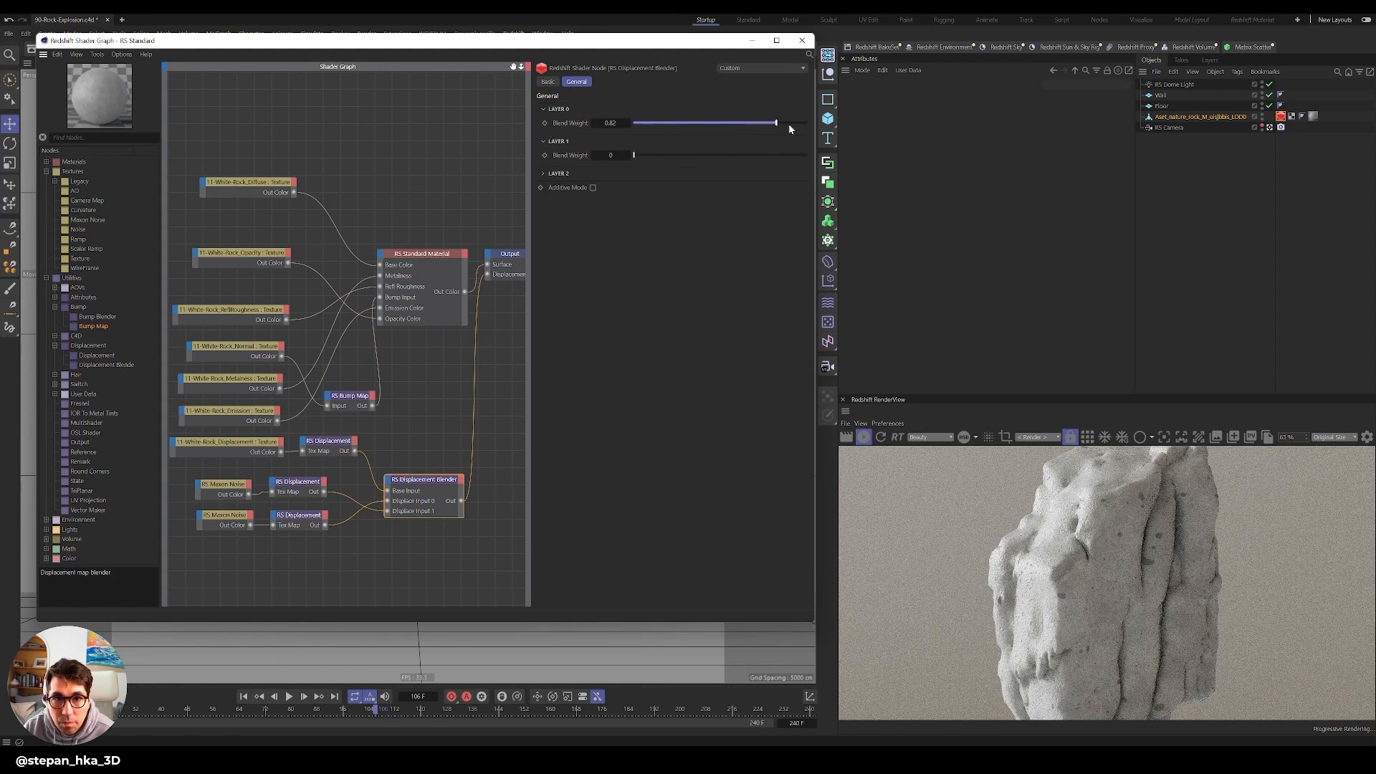
pyautogui.moveTo(757, 153); pyautogui.dragTo(791, 156)
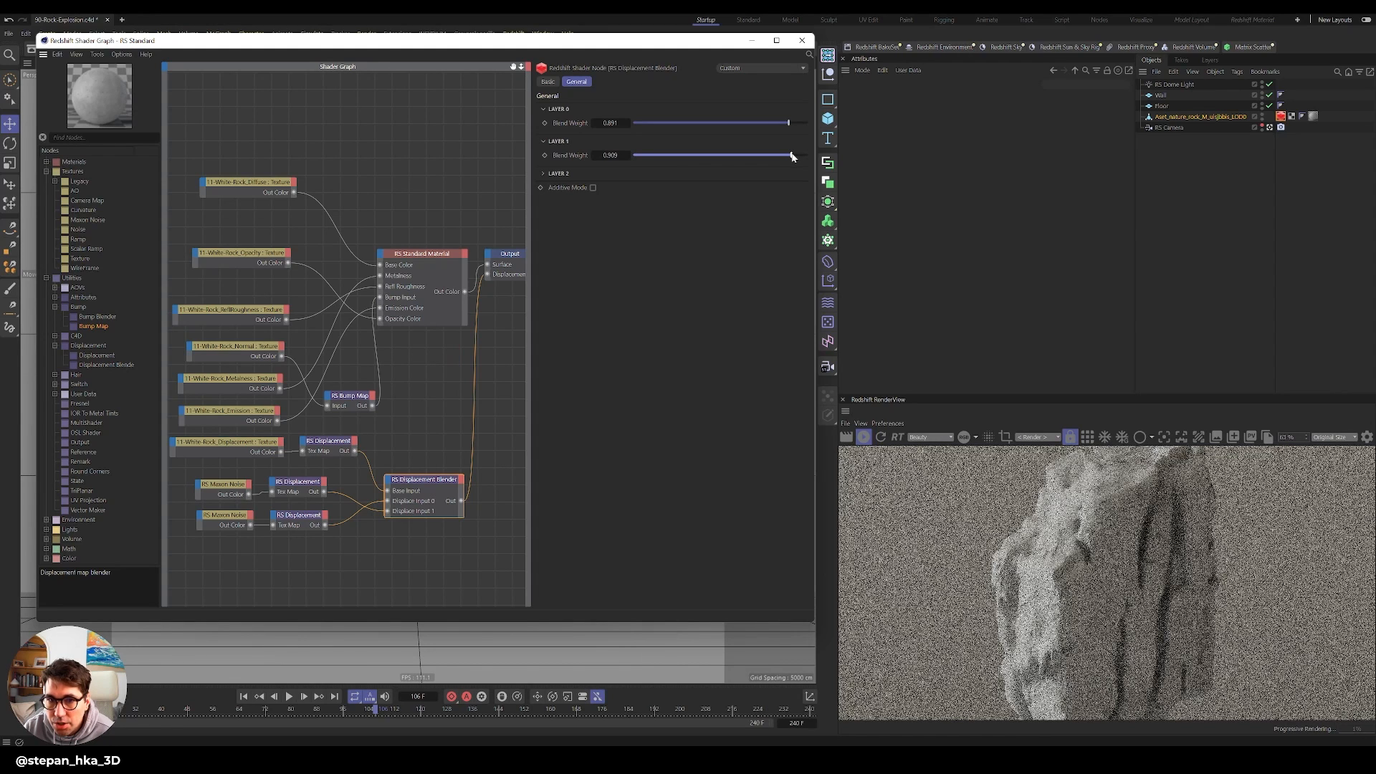
pyautogui.click(740, 156)
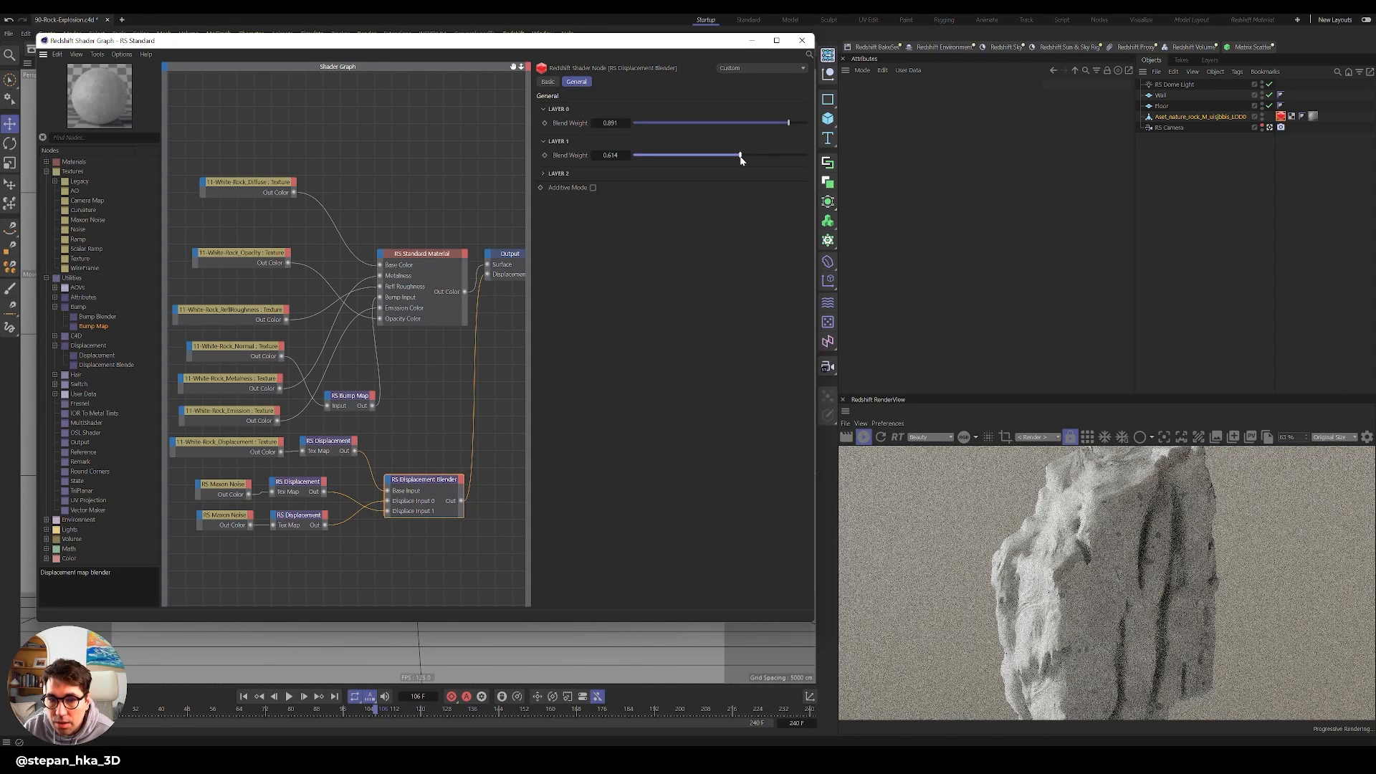
pyautogui.click(711, 123)
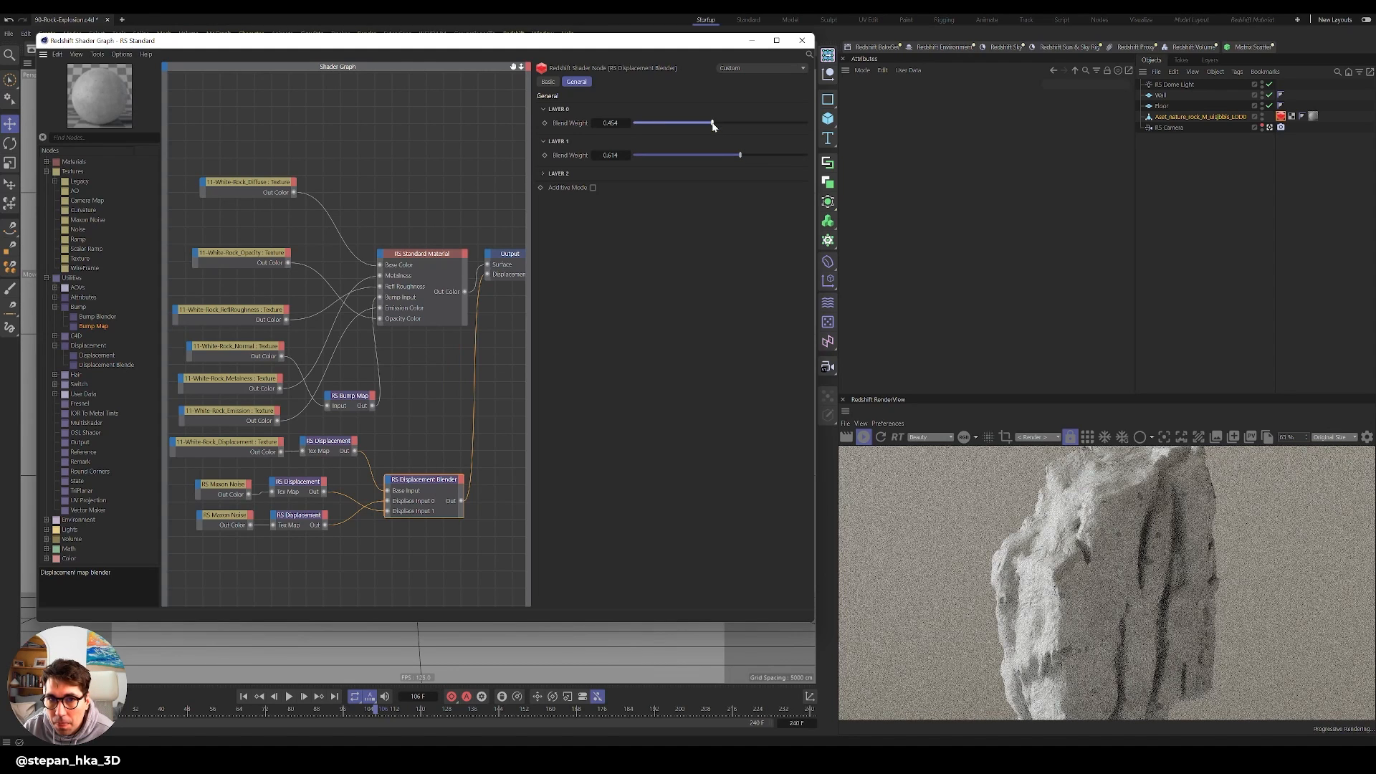
pyautogui.moveTo(708, 155); pyautogui.dragTo(692, 155)
pyautogui.click(763, 124)
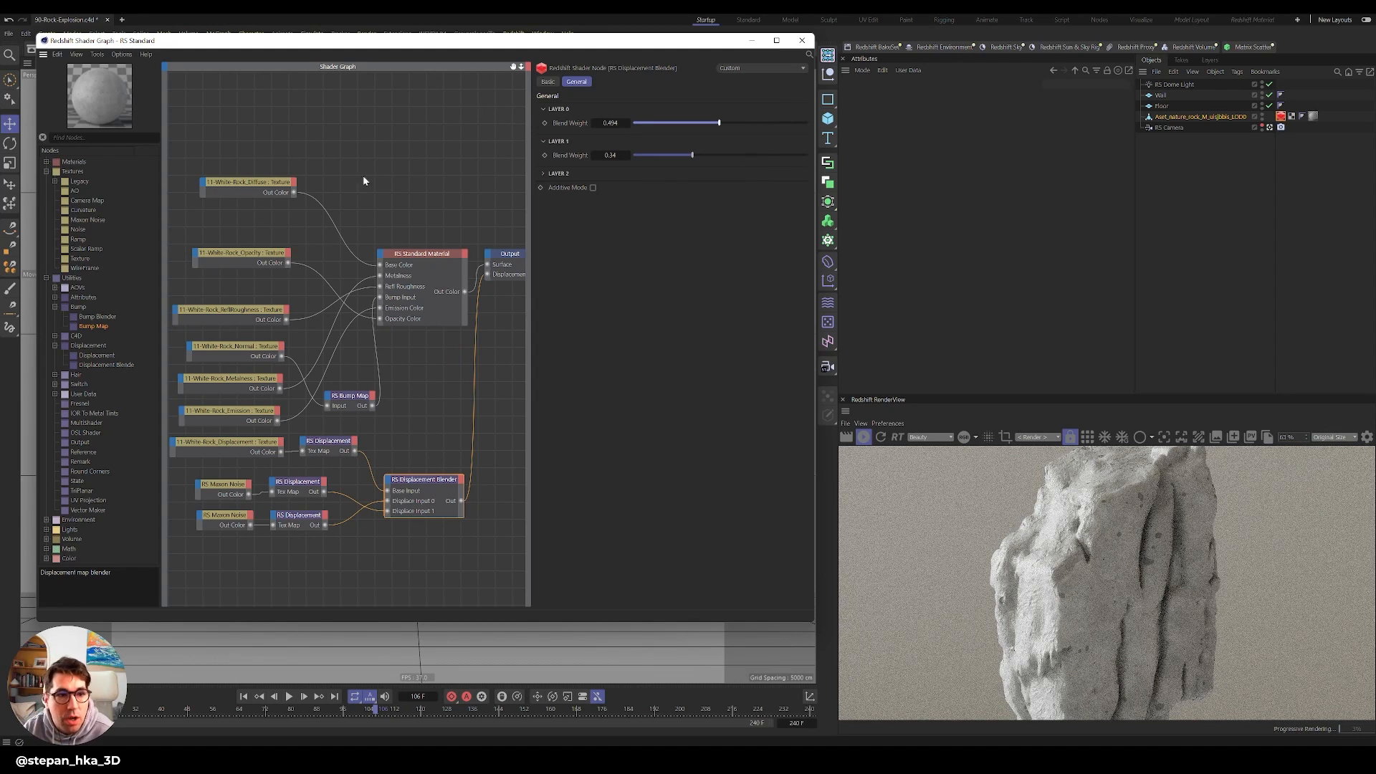
# Insert a Color Correct node between the White-Rock Diffuse texture and the RS Standard Material's Base Color input.
pyautogui.click(46, 161)
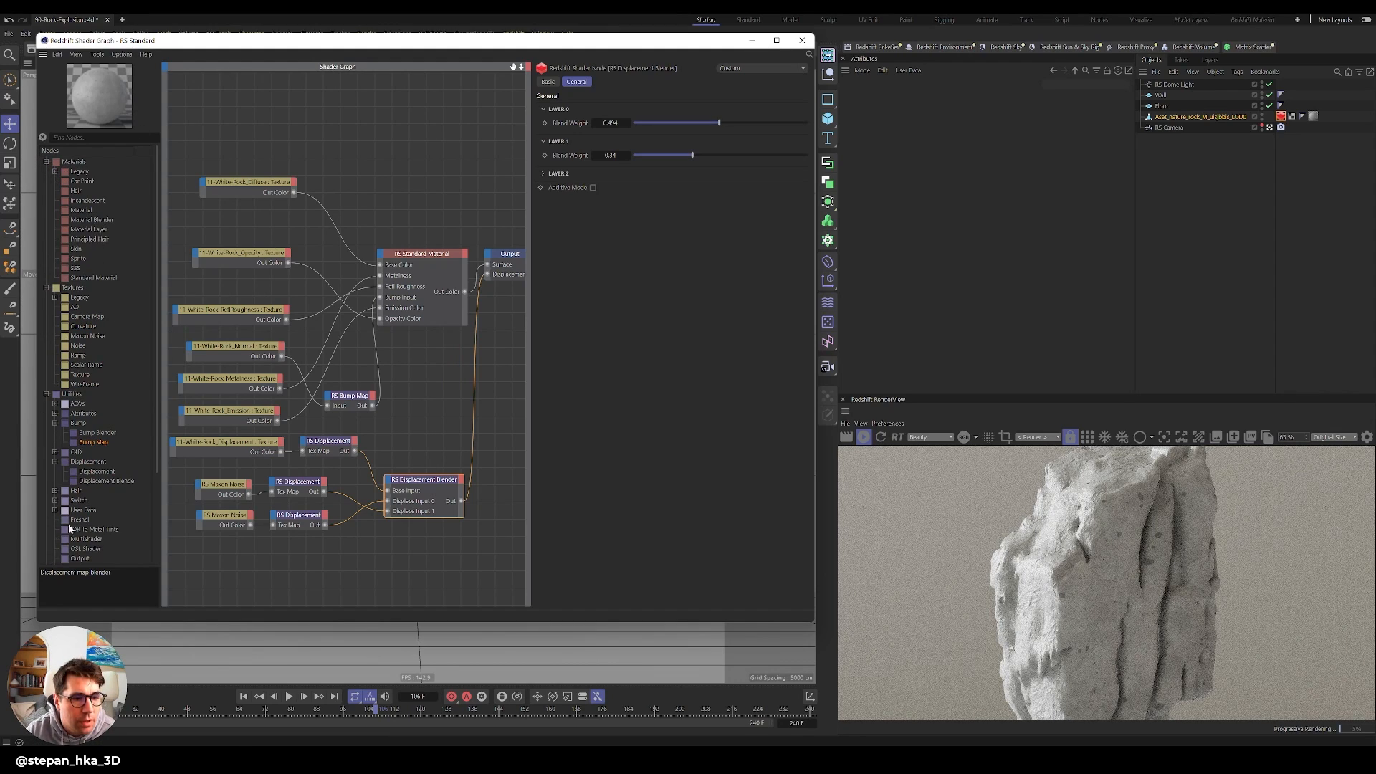
pyautogui.scroll(-3, 85, 523)
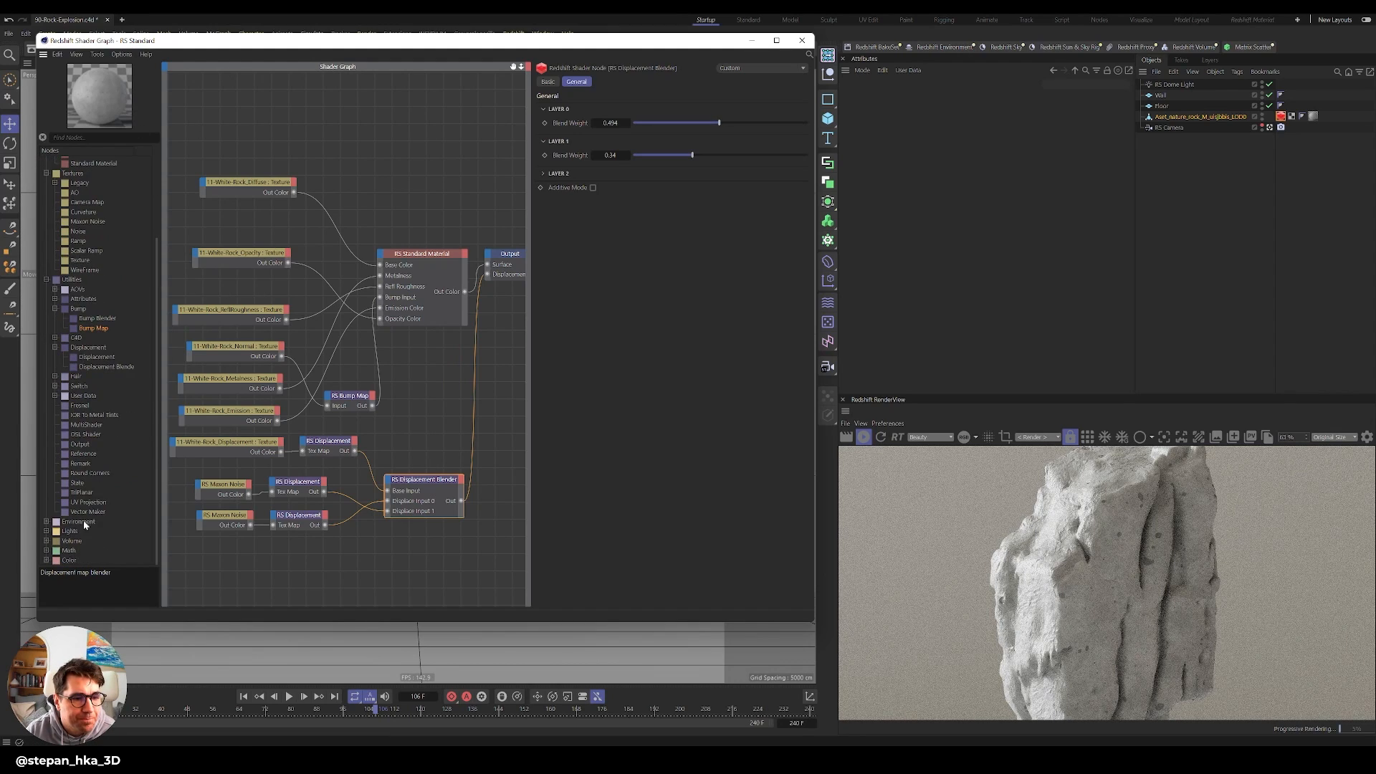
pyautogui.click(46, 560)
pyautogui.scroll(-4, 86, 516)
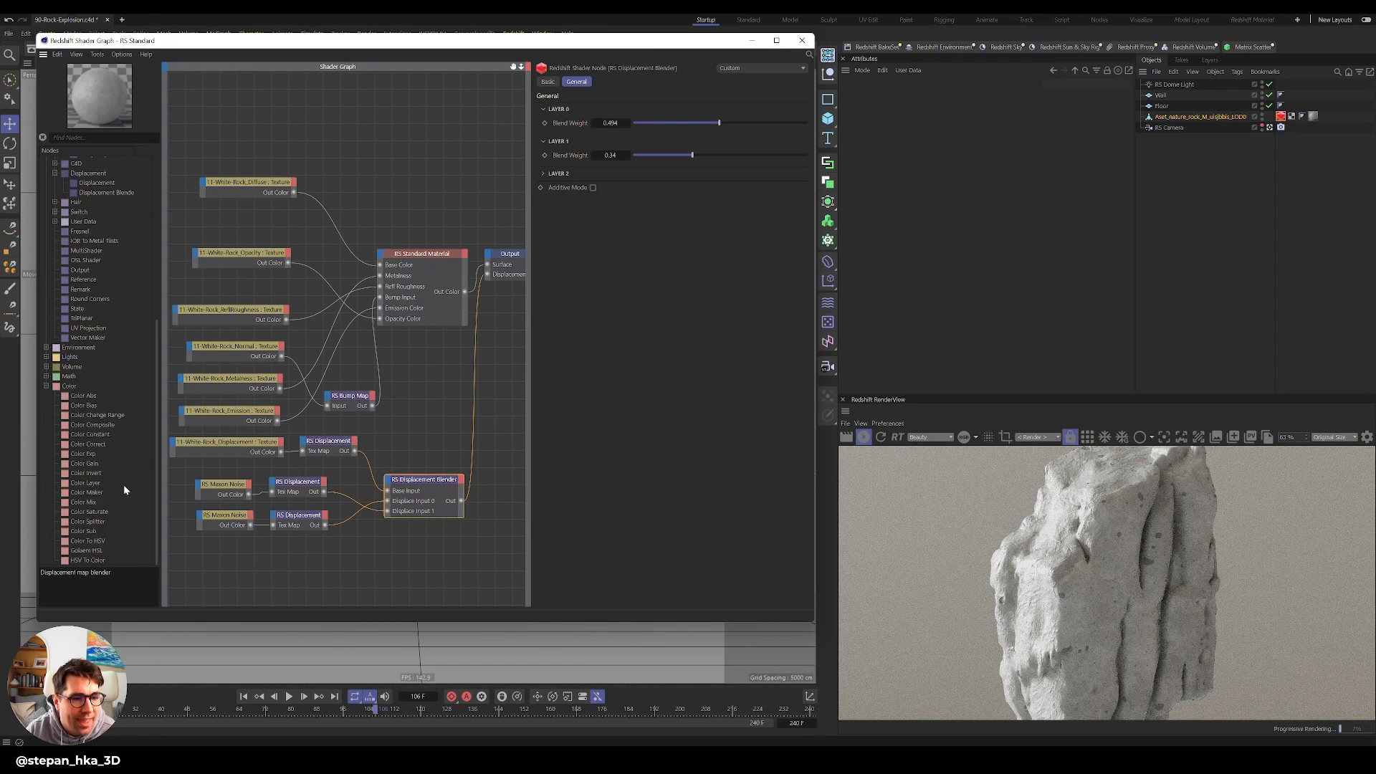
pyautogui.moveTo(86, 444); pyautogui.dragTo(346, 190)
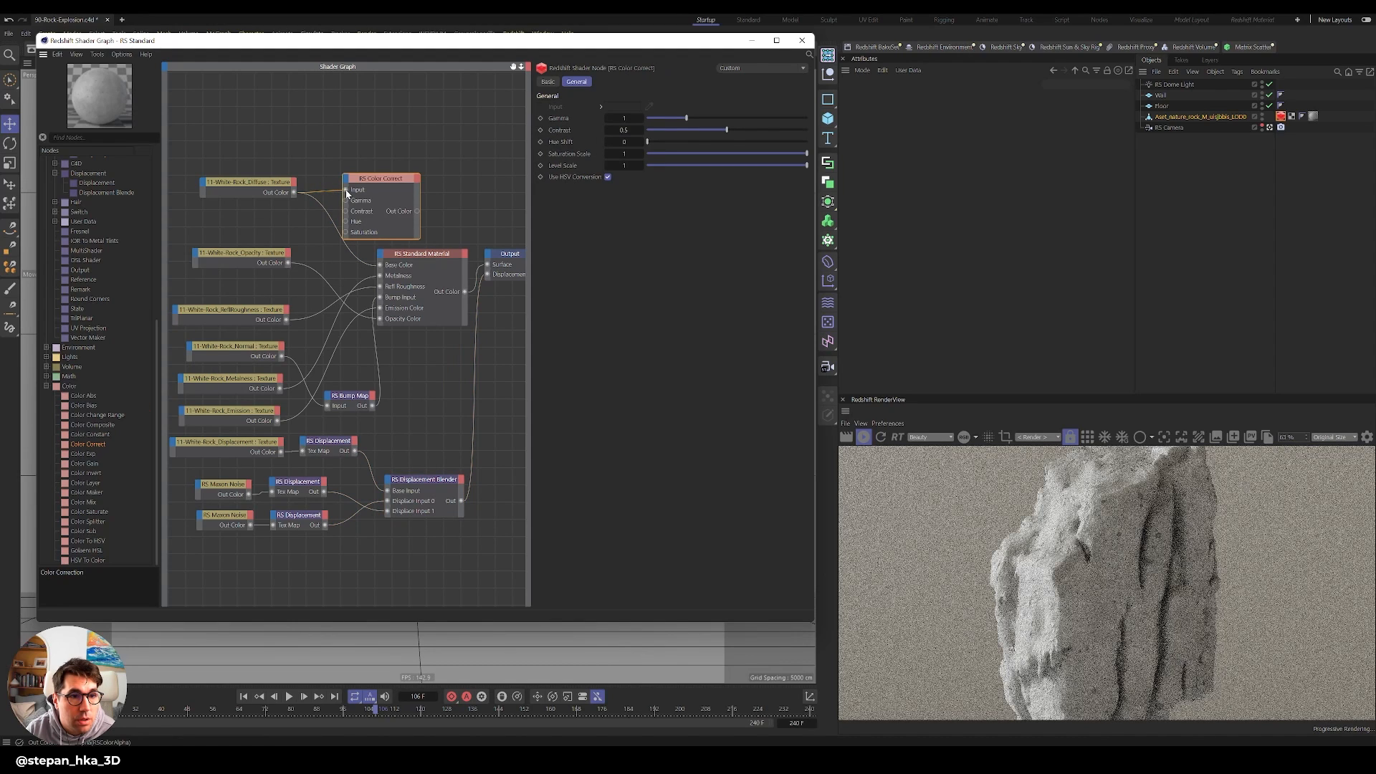
pyautogui.moveTo(416, 211); pyautogui.dragTo(380, 266)
pyautogui.moveTo(374, 179); pyautogui.dragTo(318, 187)
# Brighten the diffuse colour correction with Gamma about 1.848 and Contrast about 0.632, and close the shader graph.
pyautogui.click(721, 118)
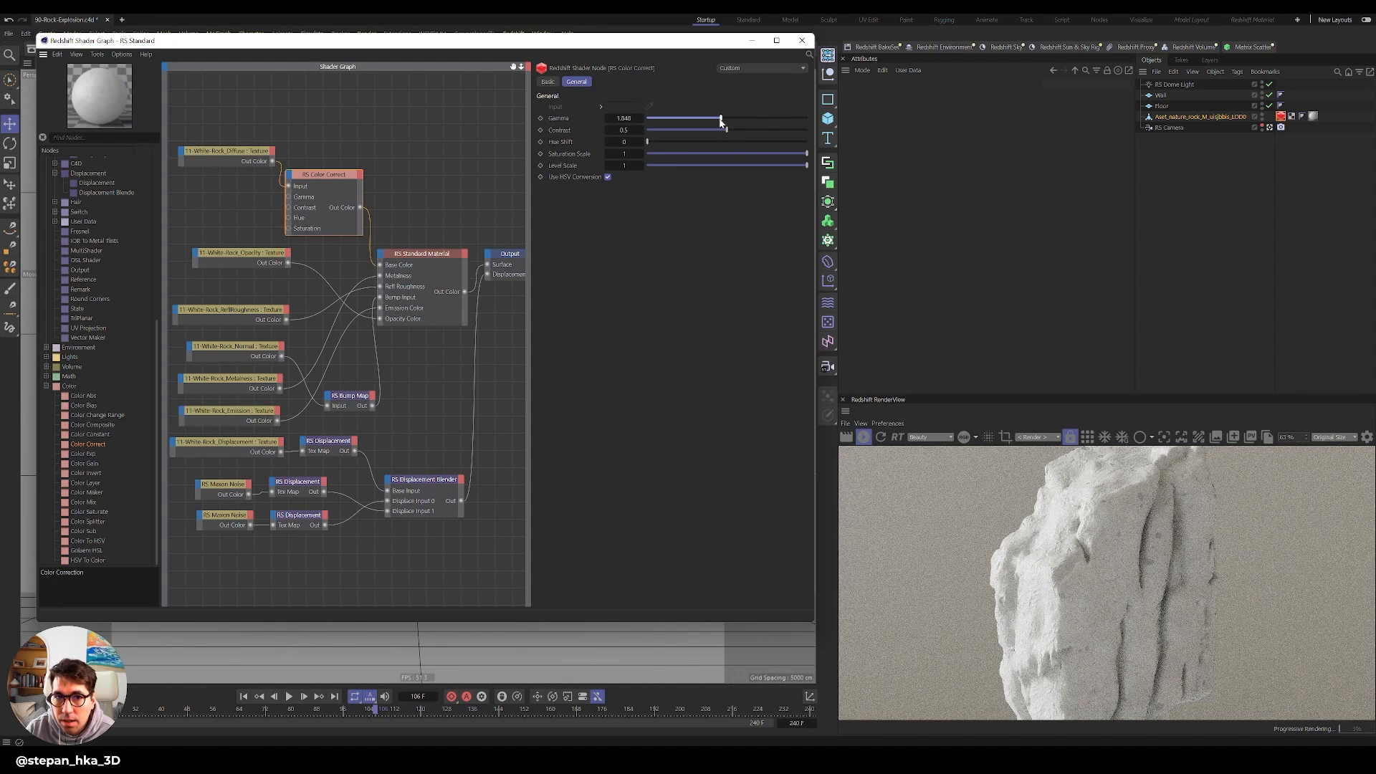
pyautogui.moveTo(725, 130); pyautogui.dragTo(748, 132)
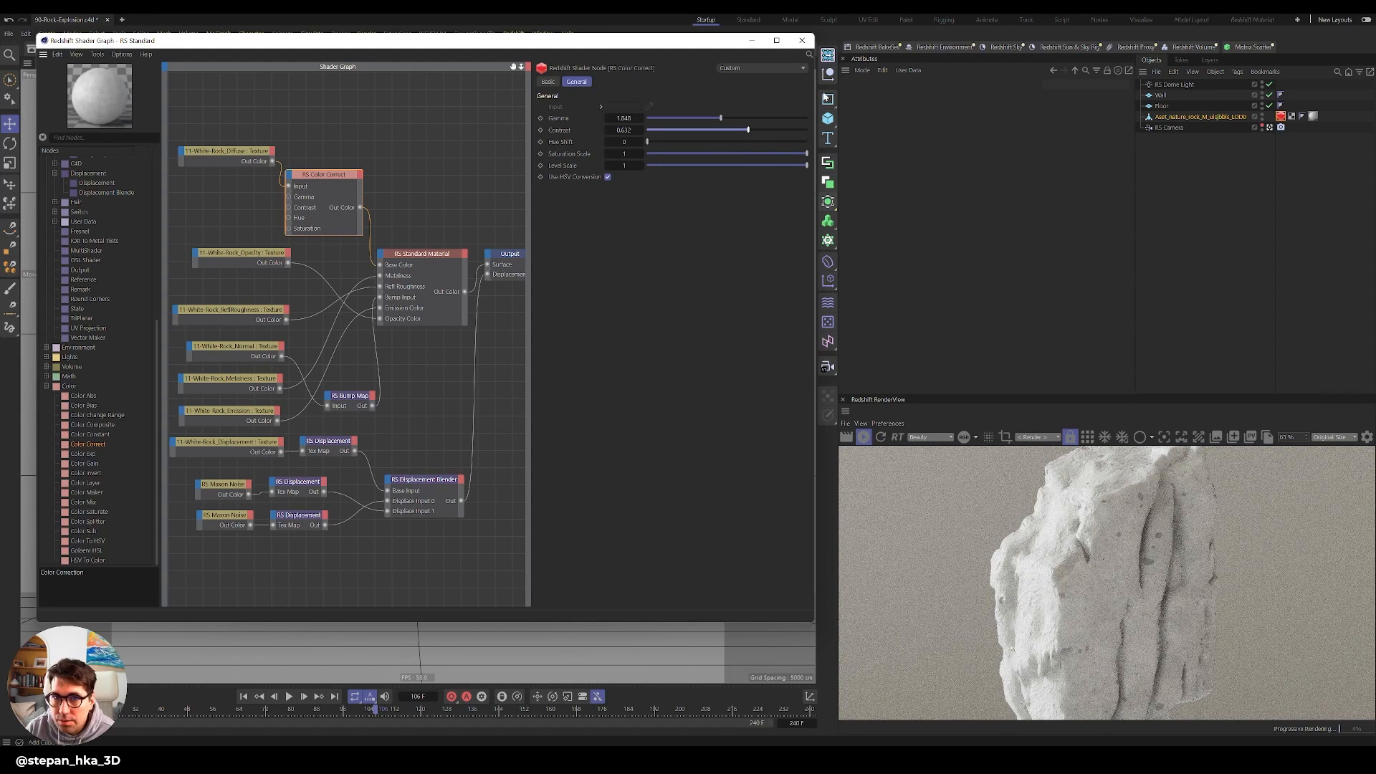
pyautogui.click(802, 40)
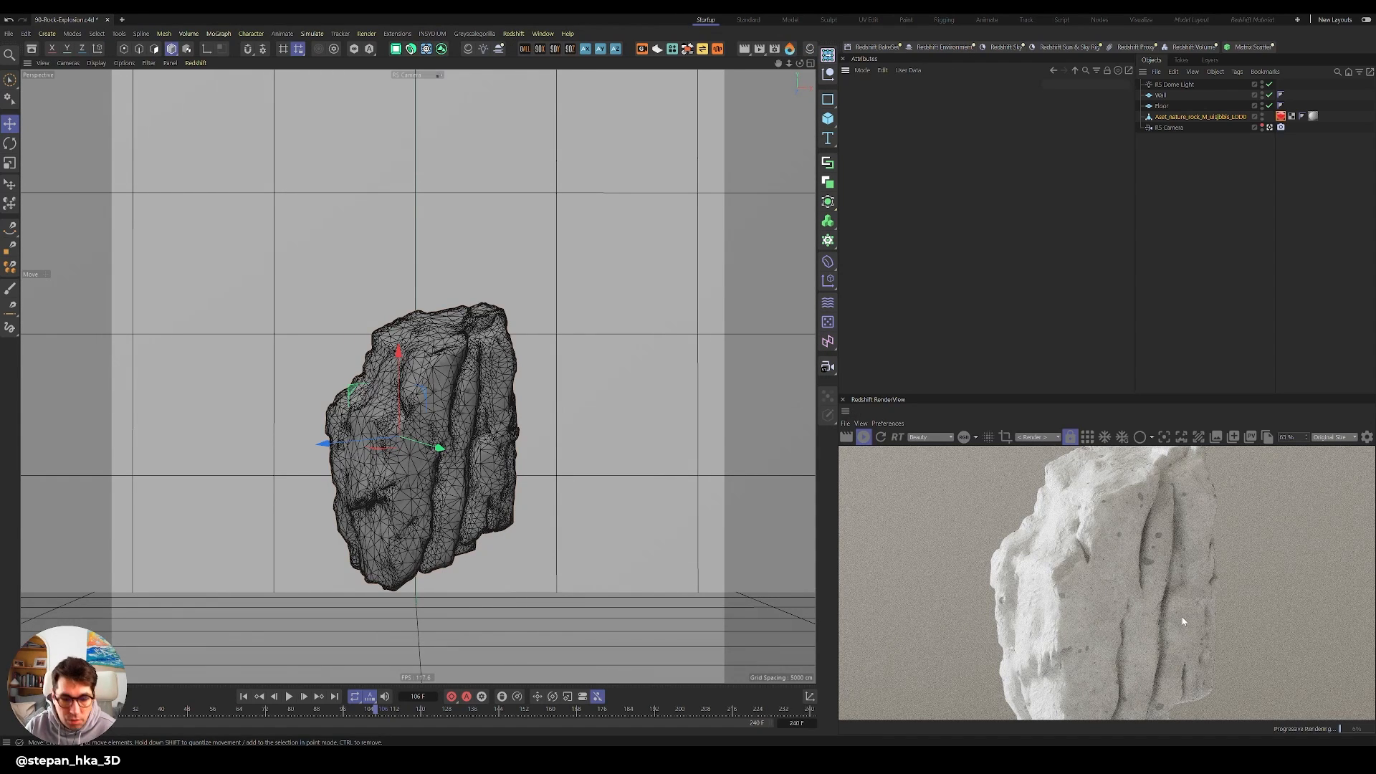
pyautogui.scroll(-4, 1182, 617)
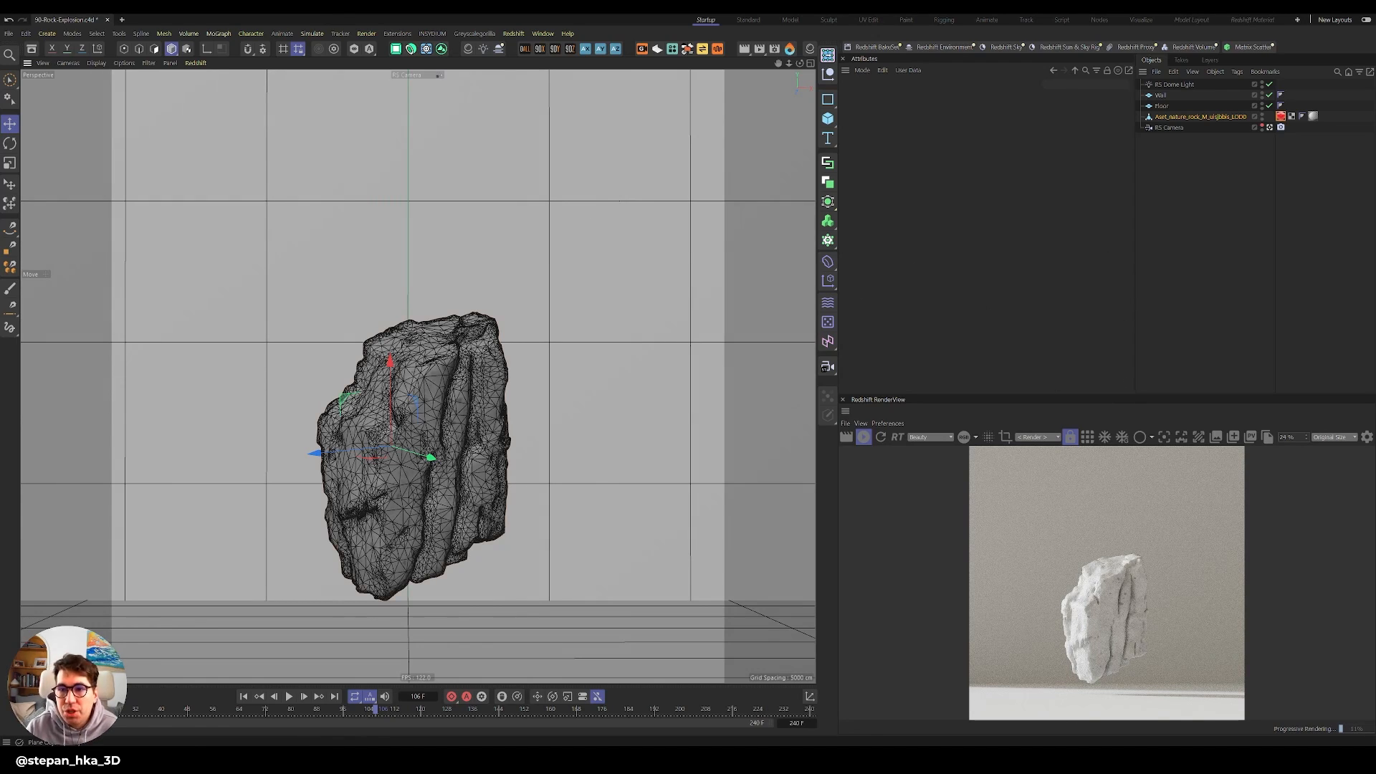
# Add an xpShatter object and make the Megascans rock its child.
pyautogui.click(1206, 117)
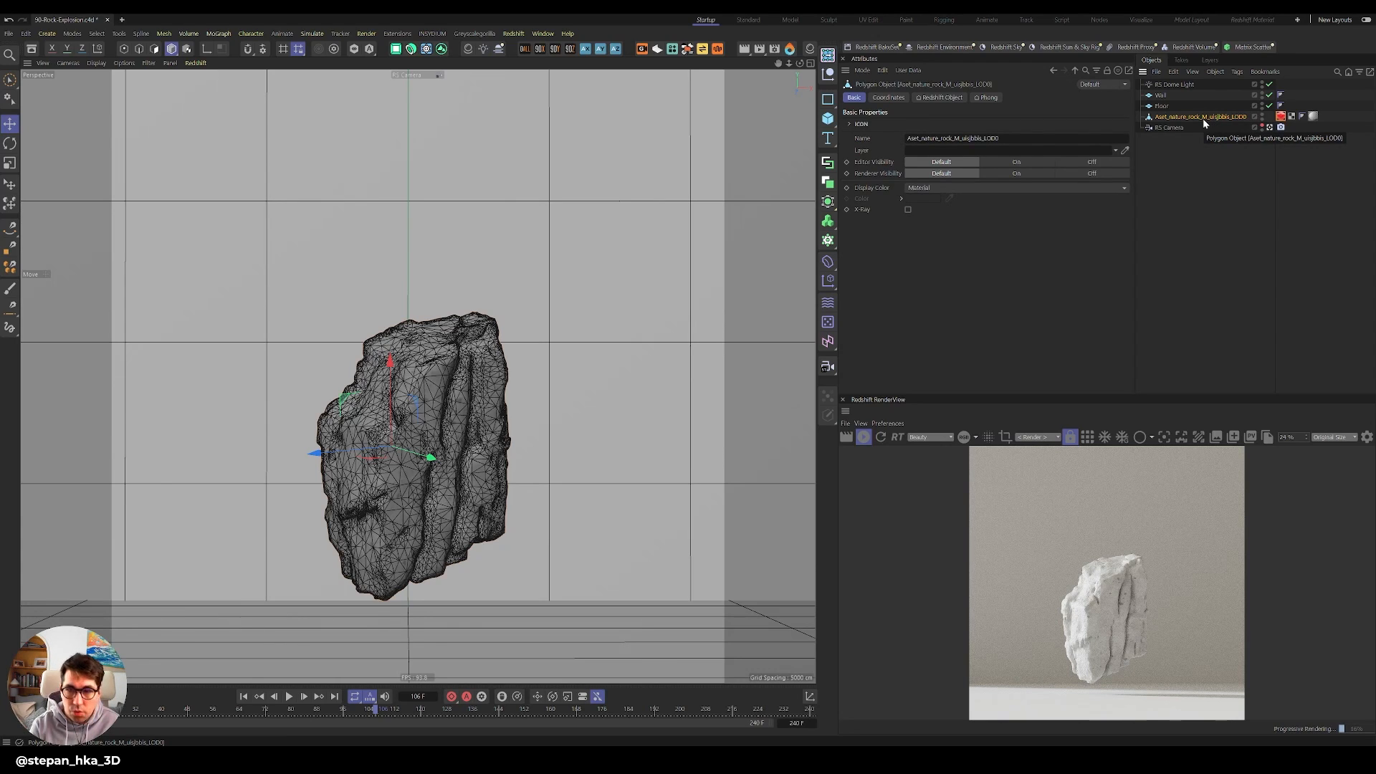
pyautogui.hotkey('shift', 'c')
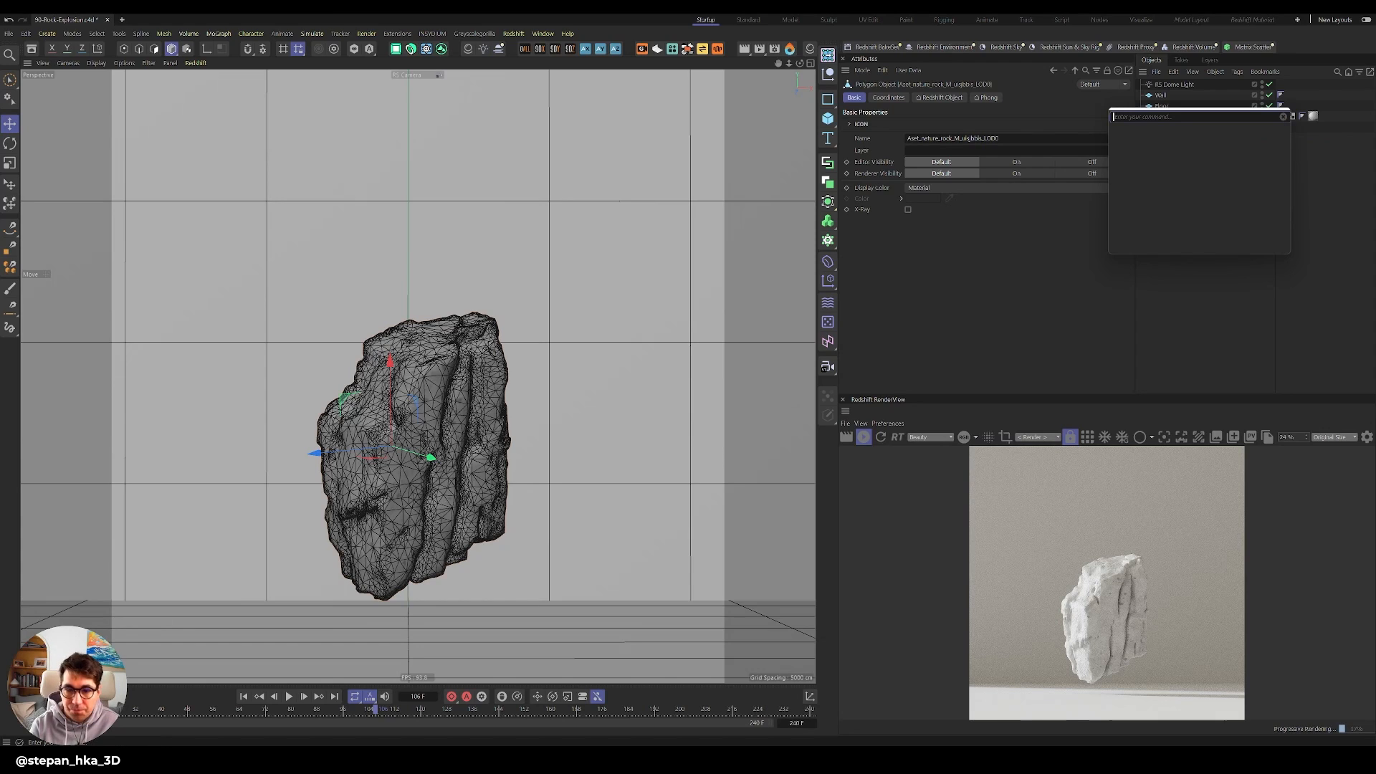
pyautogui.write('xpshatter')
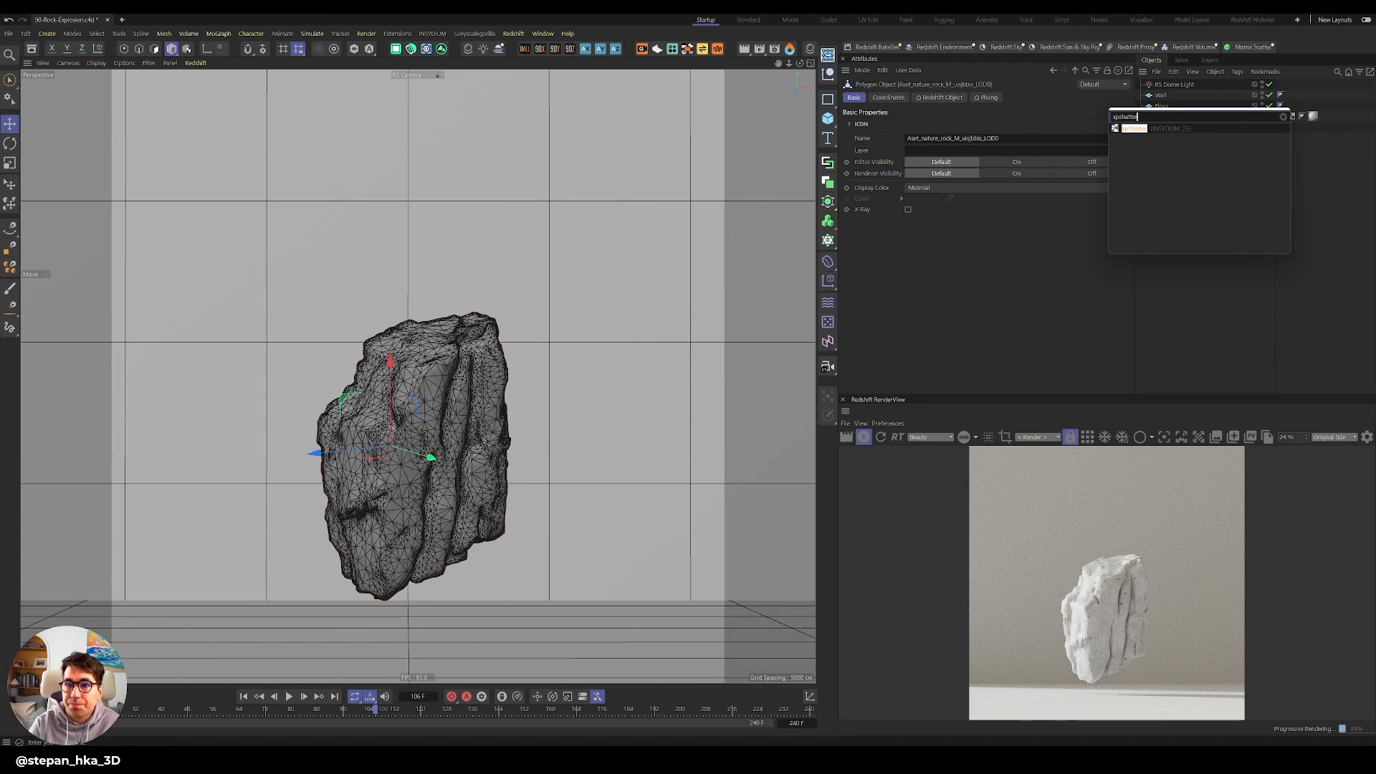
pyautogui.click(1138, 130)
pyautogui.moveTo(1168, 85); pyautogui.dragTo(1177, 124)
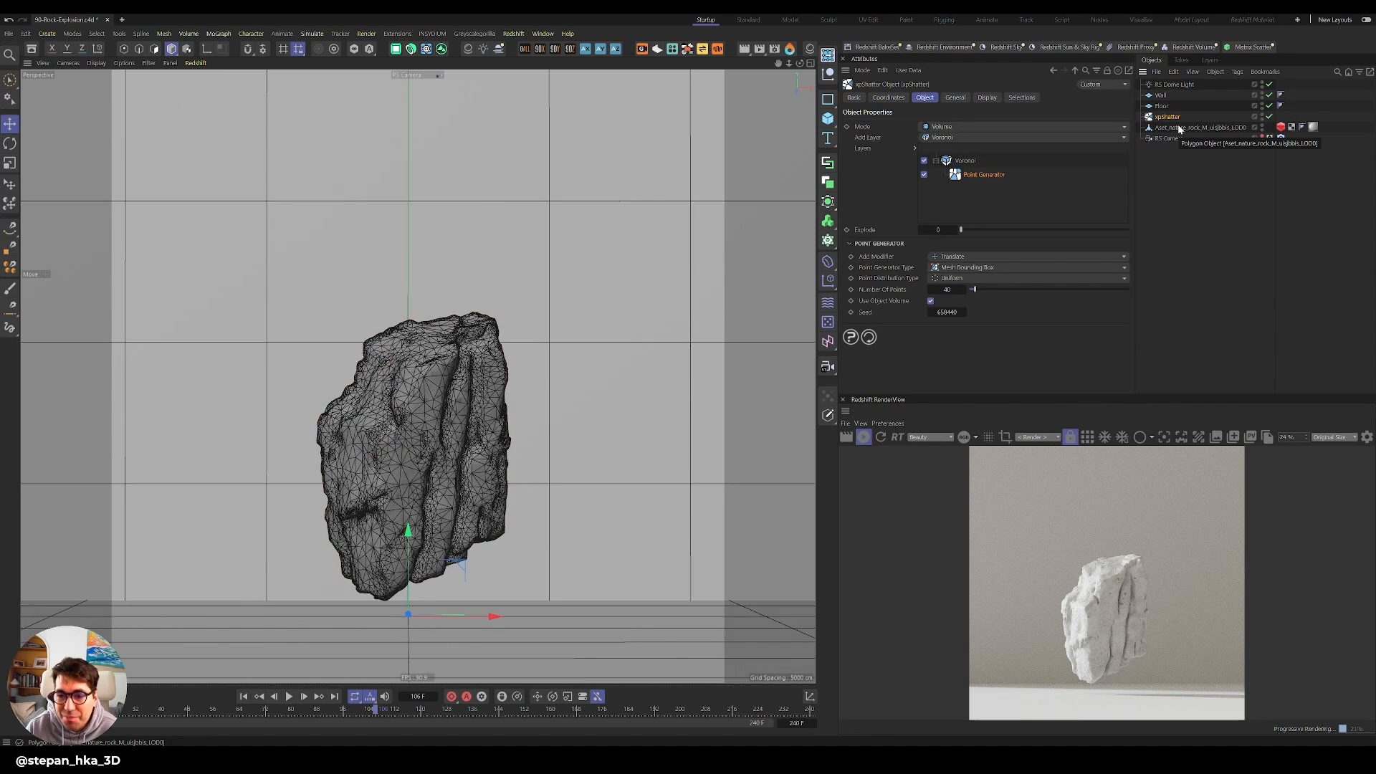
pyautogui.moveTo(1179, 127); pyautogui.dragTo(1172, 121)
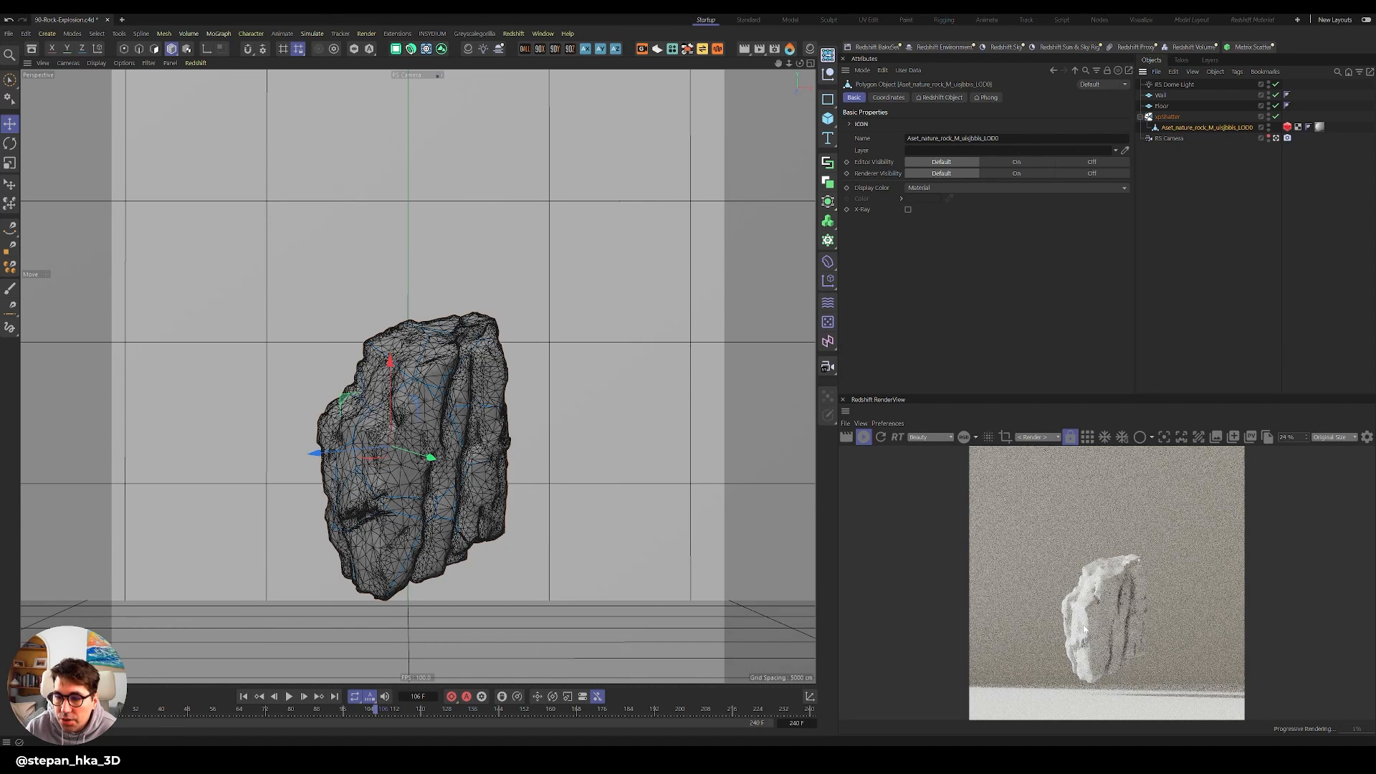
# Set the xpShatter object's Explode value to 6 to spread the rock fragments apart.
pyautogui.scroll(8, 1107, 615)
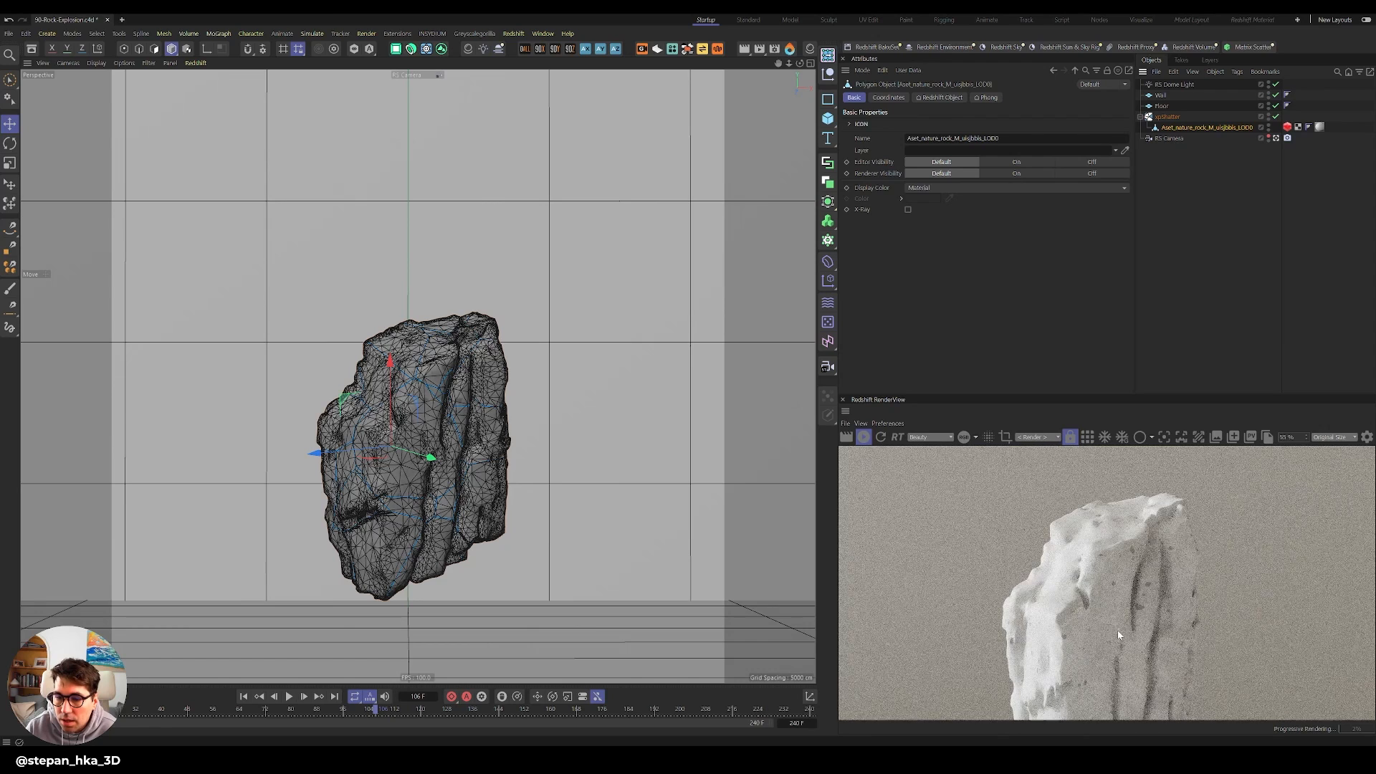
pyautogui.click(1166, 116)
pyautogui.moveTo(981, 230); pyautogui.dragTo(913, 231)
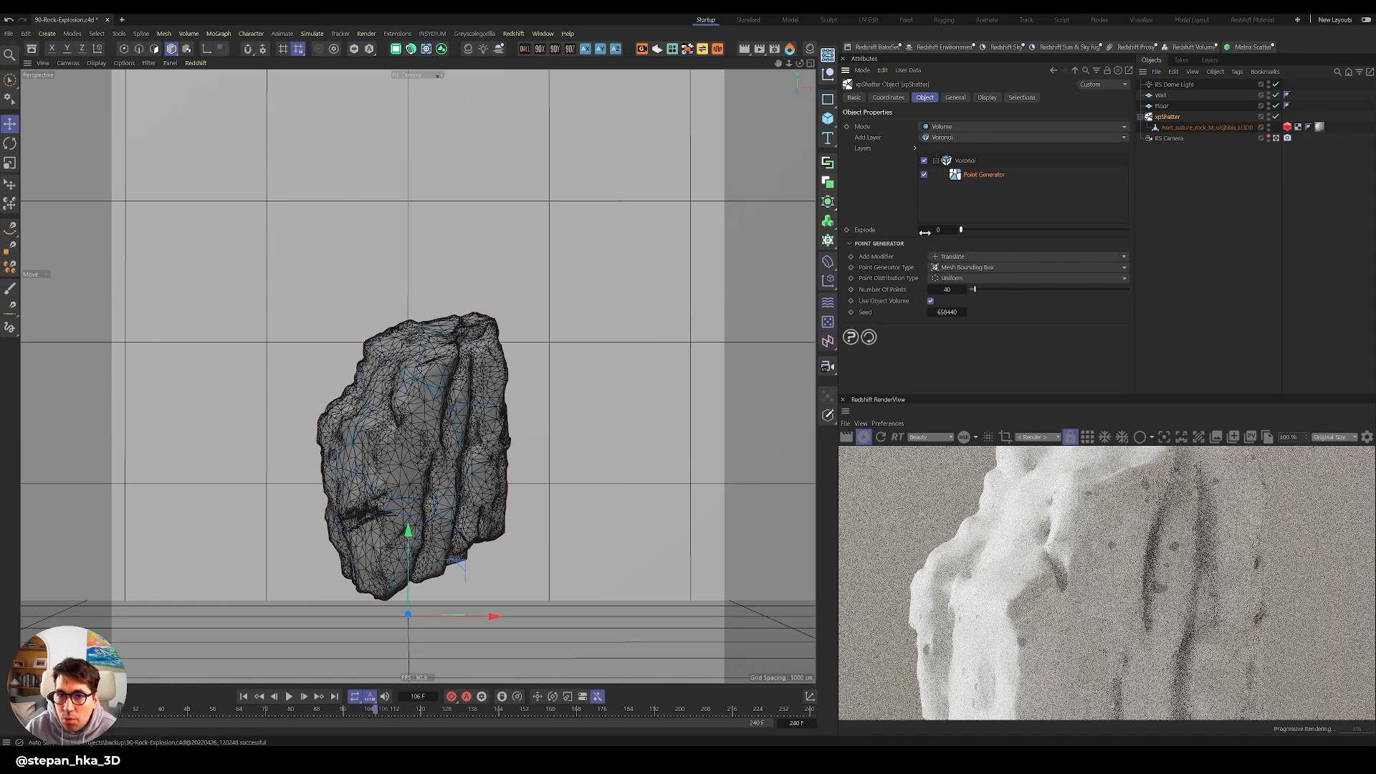
pyautogui.moveTo(984, 231); pyautogui.dragTo(1059, 232)
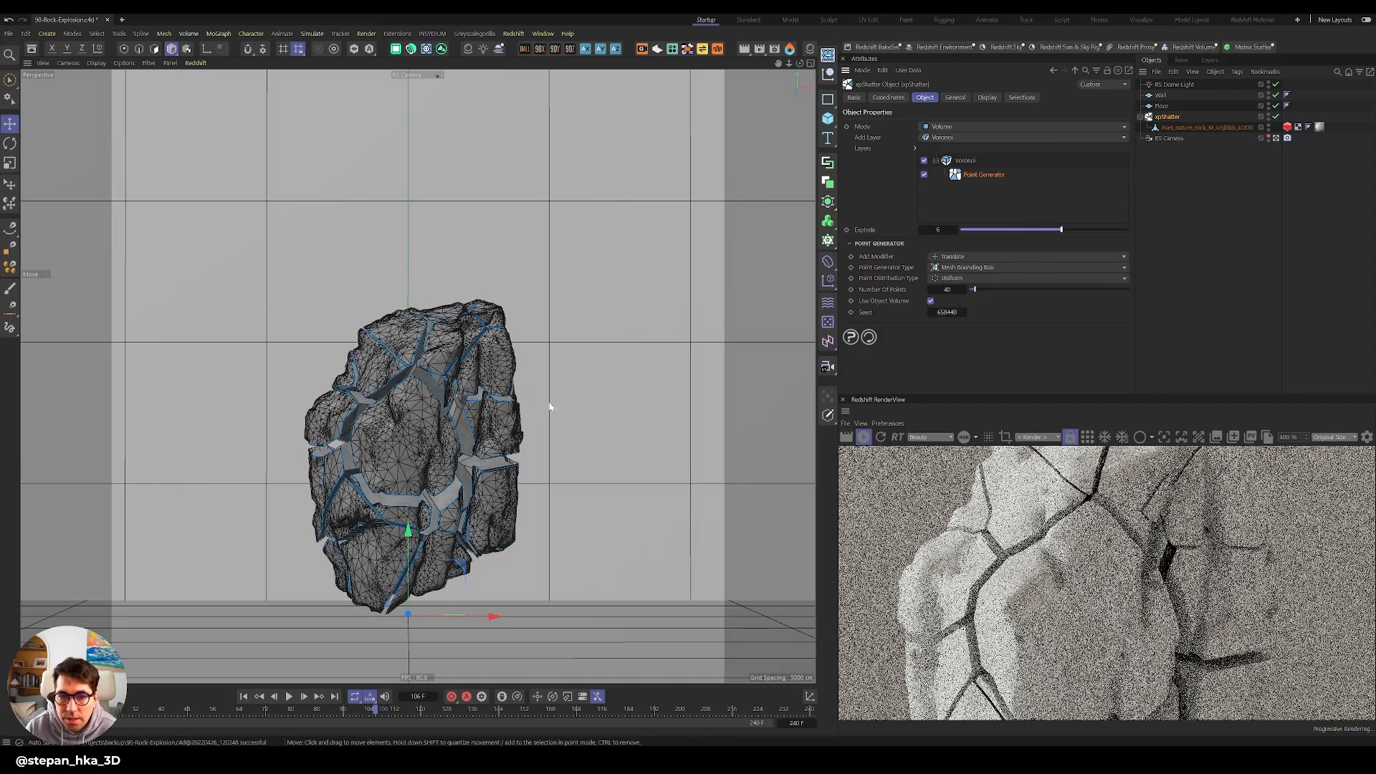
# Lower the shattered rock slightly toward the floor, checking it in the Redshift preview, and stop the preview rendering.
pyautogui.keyDown('alt'); pyautogui.moveTo(433, 419); pyautogui.dragTo(412, 460); pyautogui.keyUp('alt')
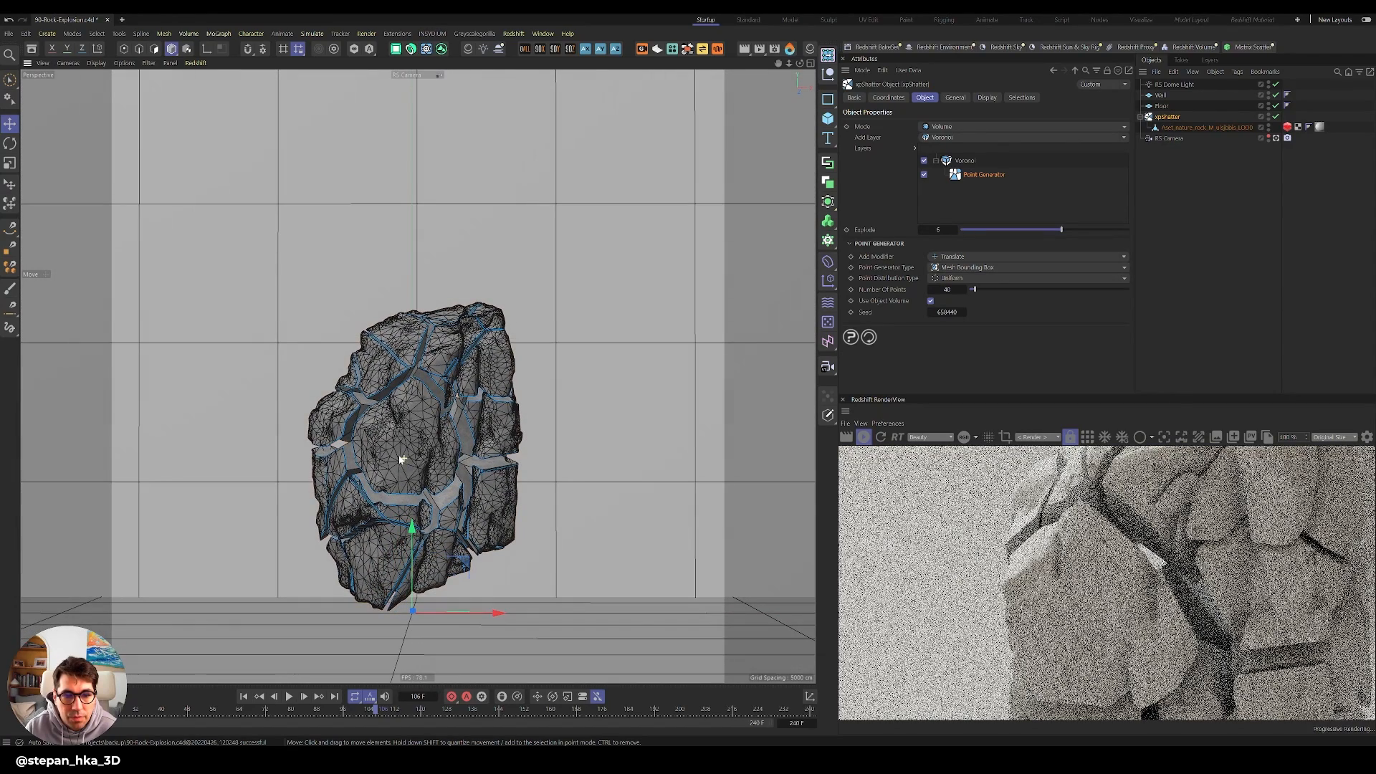
pyautogui.doubleClick(1052, 579)
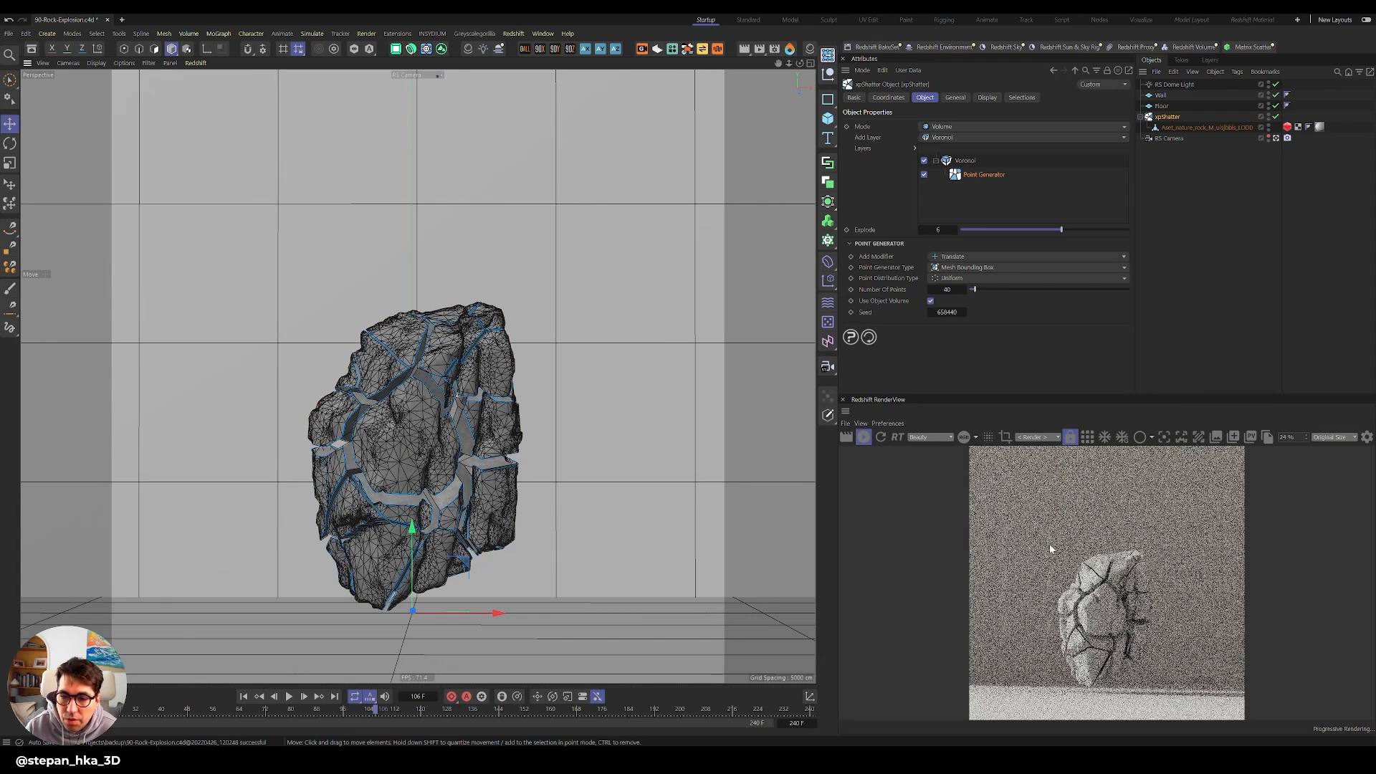
pyautogui.moveTo(413, 526); pyautogui.dragTo(414, 542)
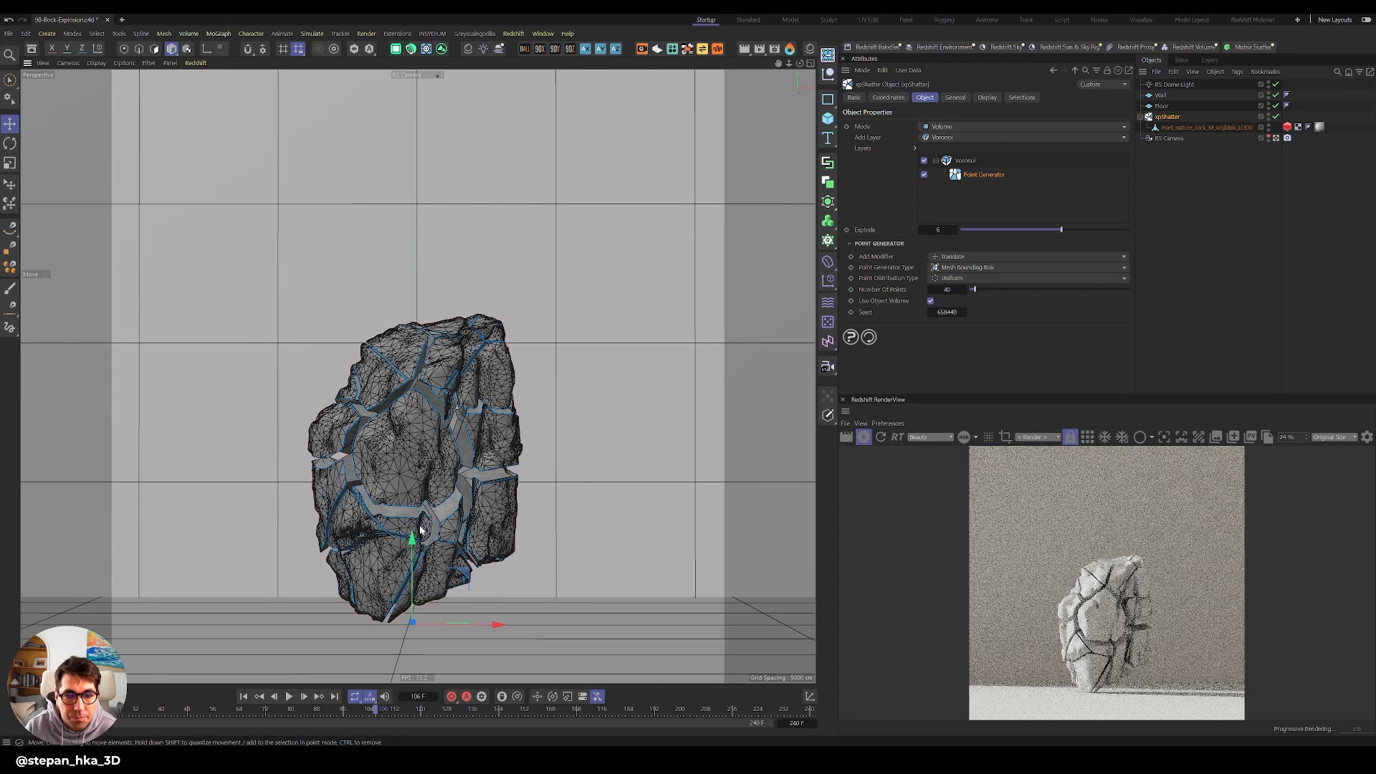
pyautogui.moveTo(413, 537); pyautogui.dragTo(413, 533)
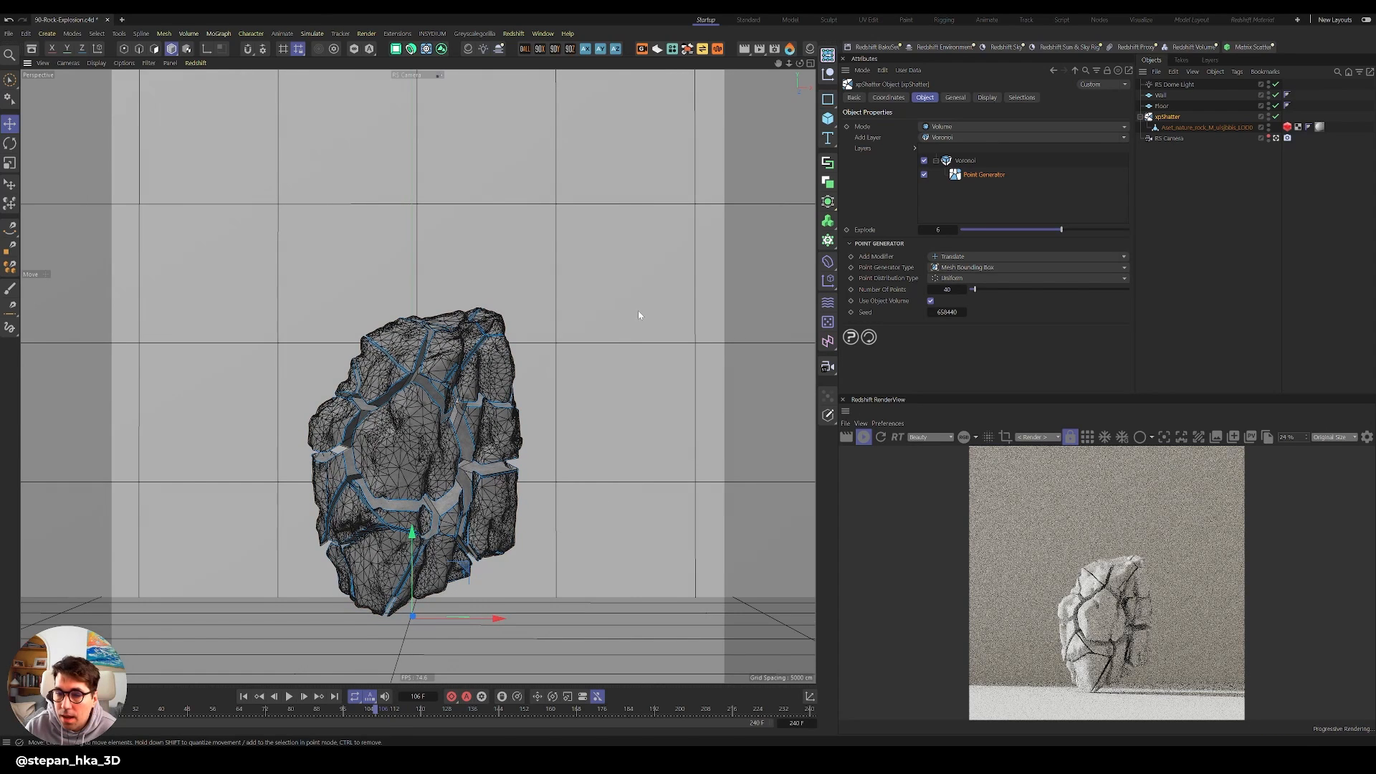
pyautogui.keyDown('alt'); pyautogui.moveTo(453, 454); pyautogui.dragTo(489, 487); pyautogui.keyUp('alt')
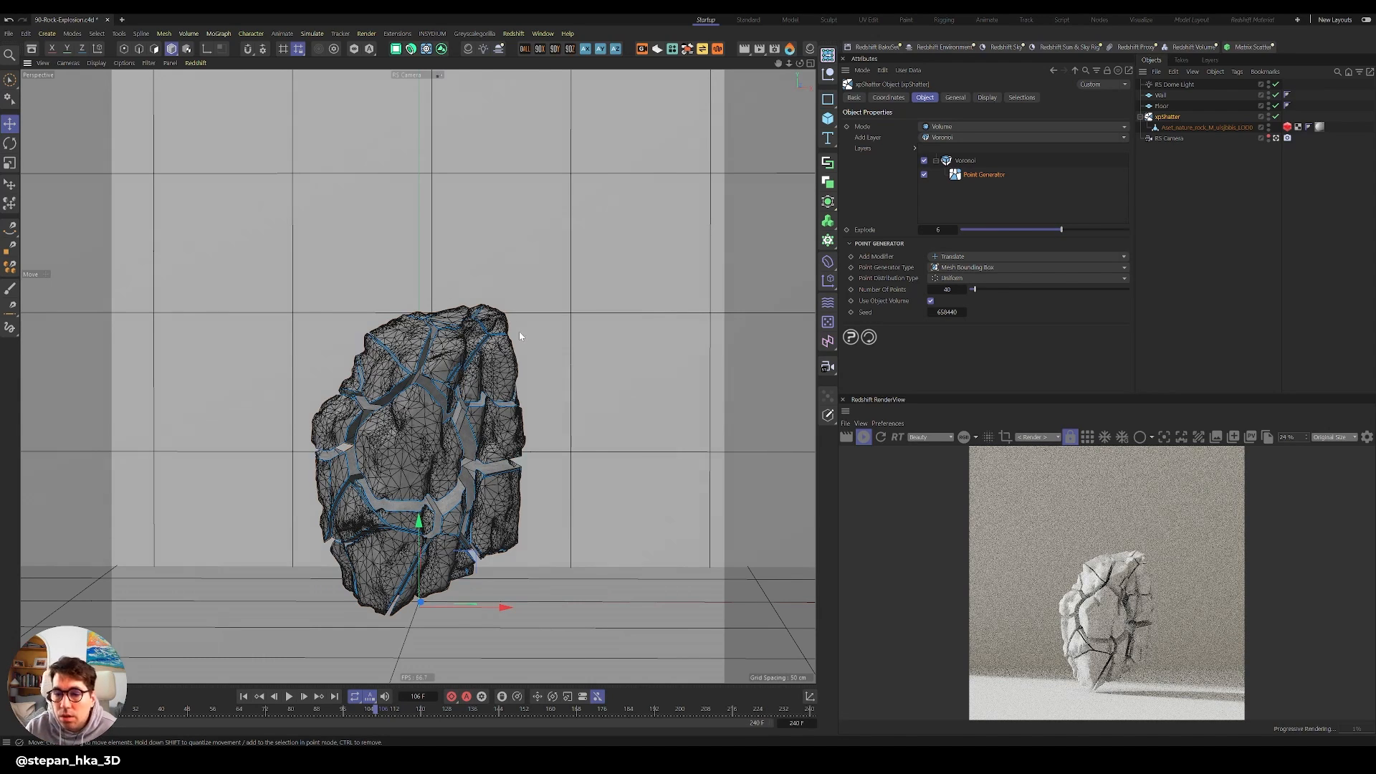
pyautogui.click(865, 437)
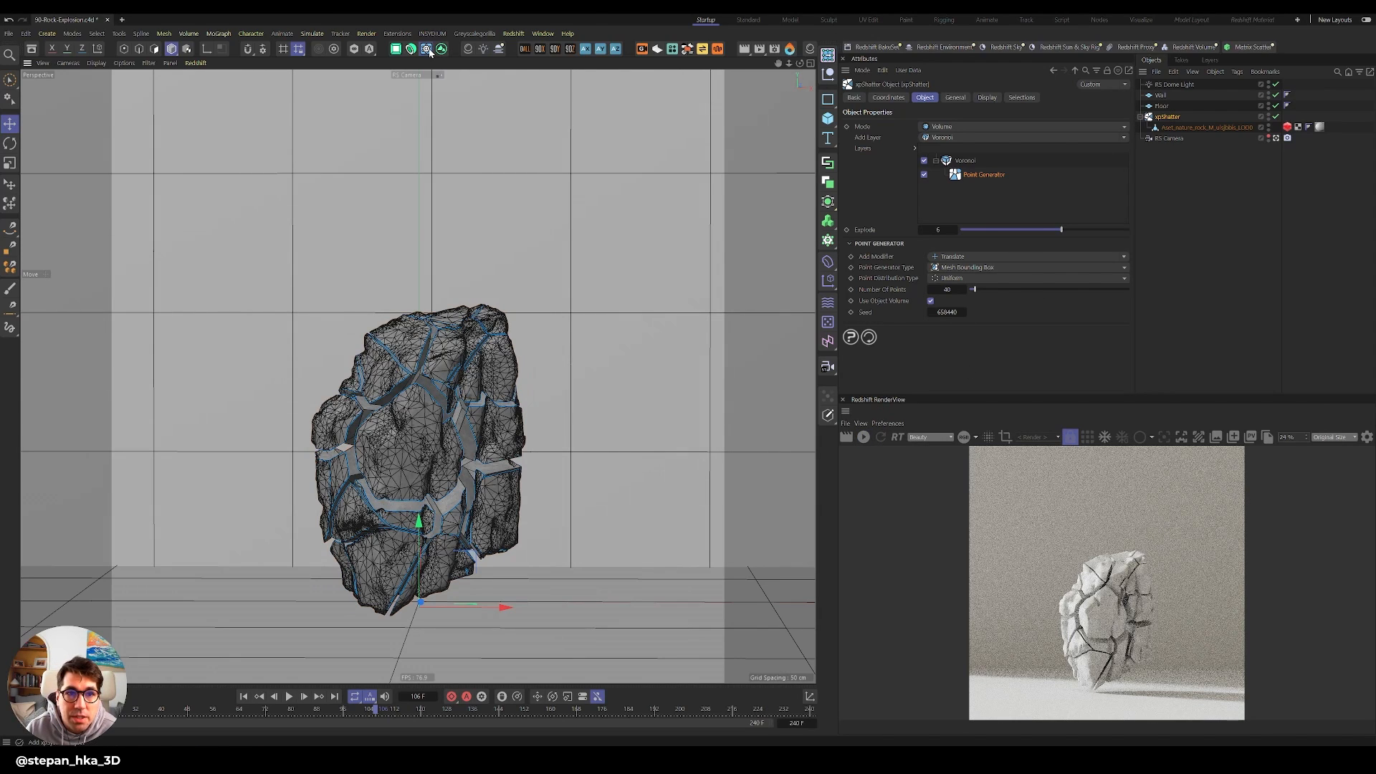
# Add an X-Particles system with an emitter and raise the emitter to the middle of the rock.
pyautogui.click(427, 49)
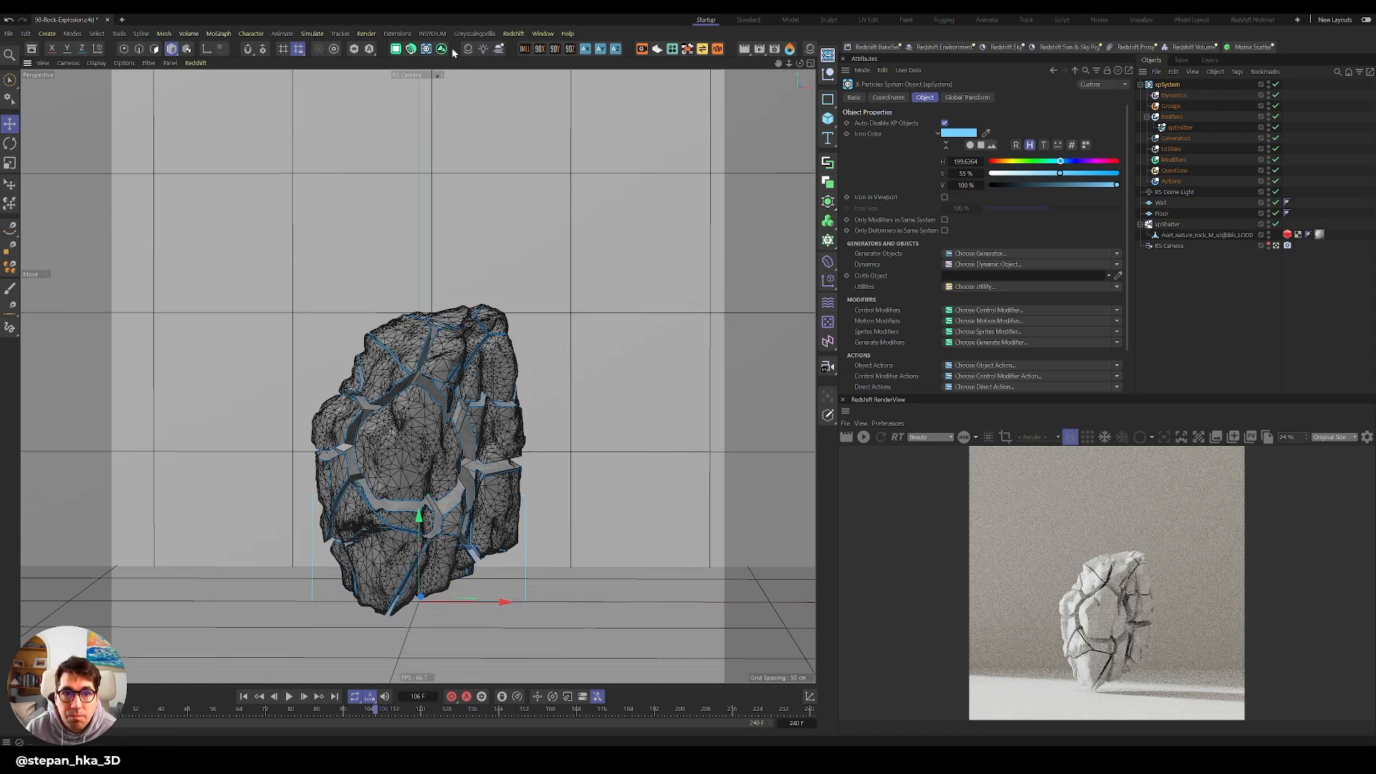
pyautogui.click(1181, 128)
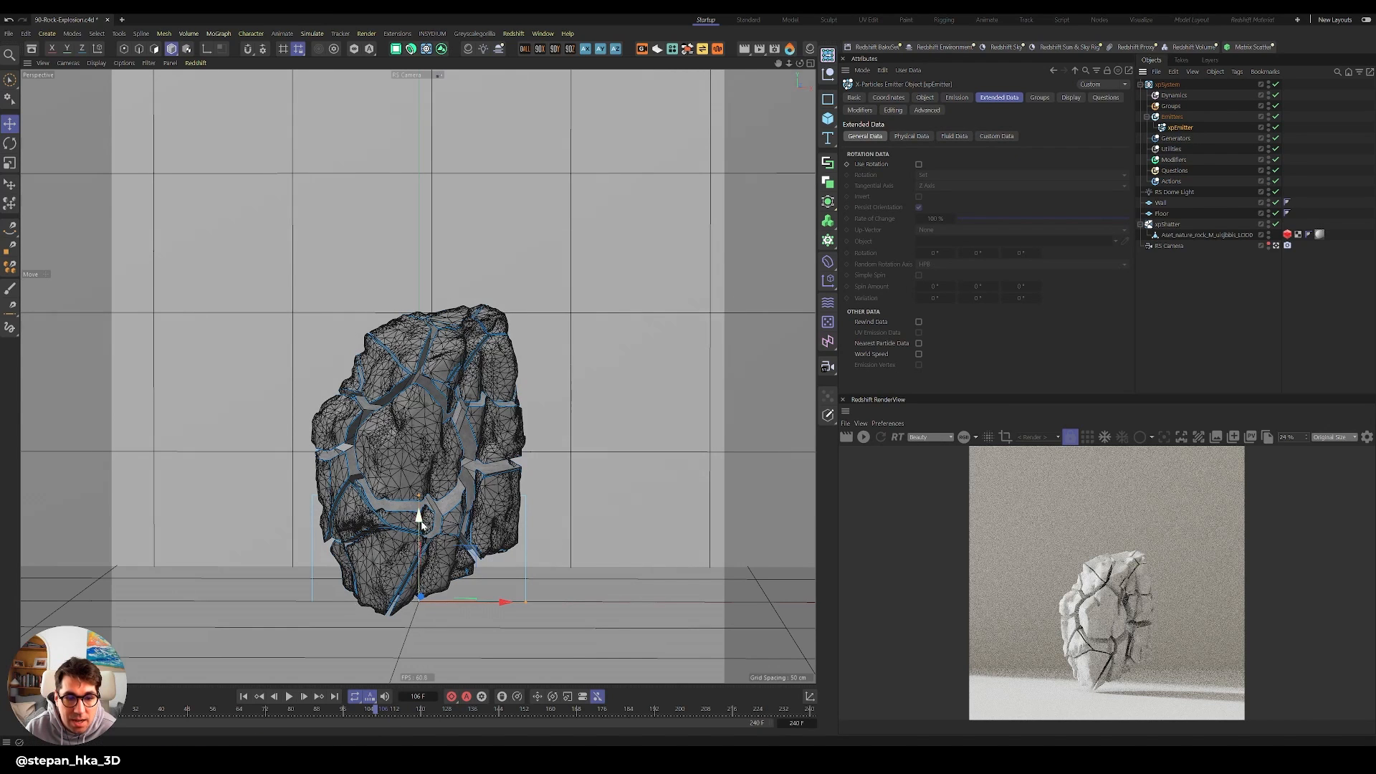
pyautogui.keyDown('alt'); pyautogui.moveTo(440, 525); pyautogui.dragTo(484, 578); pyautogui.keyUp('alt')
pyautogui.moveTo(444, 525); pyautogui.dragTo(442, 377)
# Set the emitter's shape to Circle and shrink its disc radius to about 20.9 cm.
pyautogui.click(923, 98)
pyautogui.click(933, 154)
pyautogui.click(933, 175)
pyautogui.moveTo(536, 478); pyautogui.dragTo(513, 471)
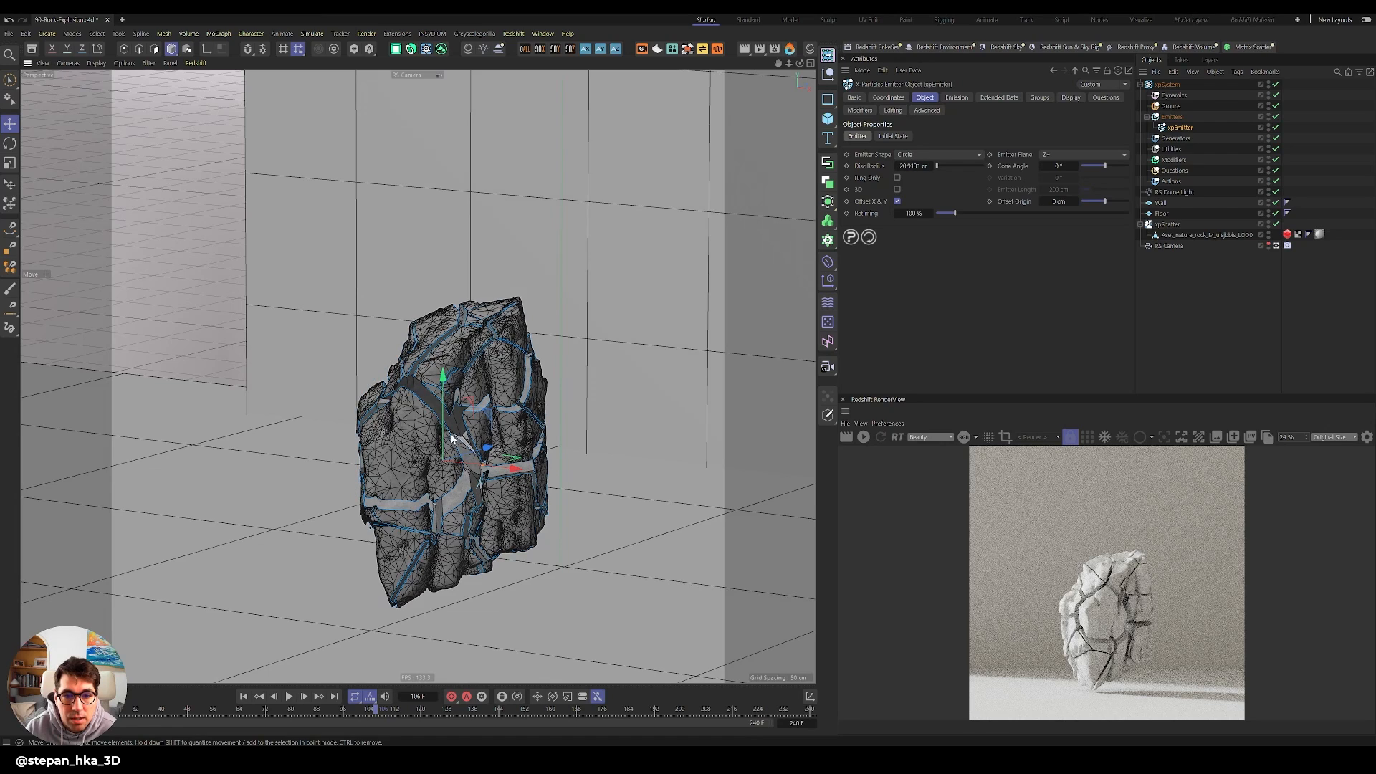
# Reposition the emitter inside the rock and set its Emitter Plane to Z-.
pyautogui.moveTo(441, 384); pyautogui.dragTo(450, 357)
pyautogui.moveTo(516, 449); pyautogui.dragTo(604, 510)
pyautogui.keyDown('alt'); pyautogui.moveTo(516, 472); pyautogui.dragTo(512, 460); pyautogui.keyUp('alt')
pyautogui.click(1083, 154)
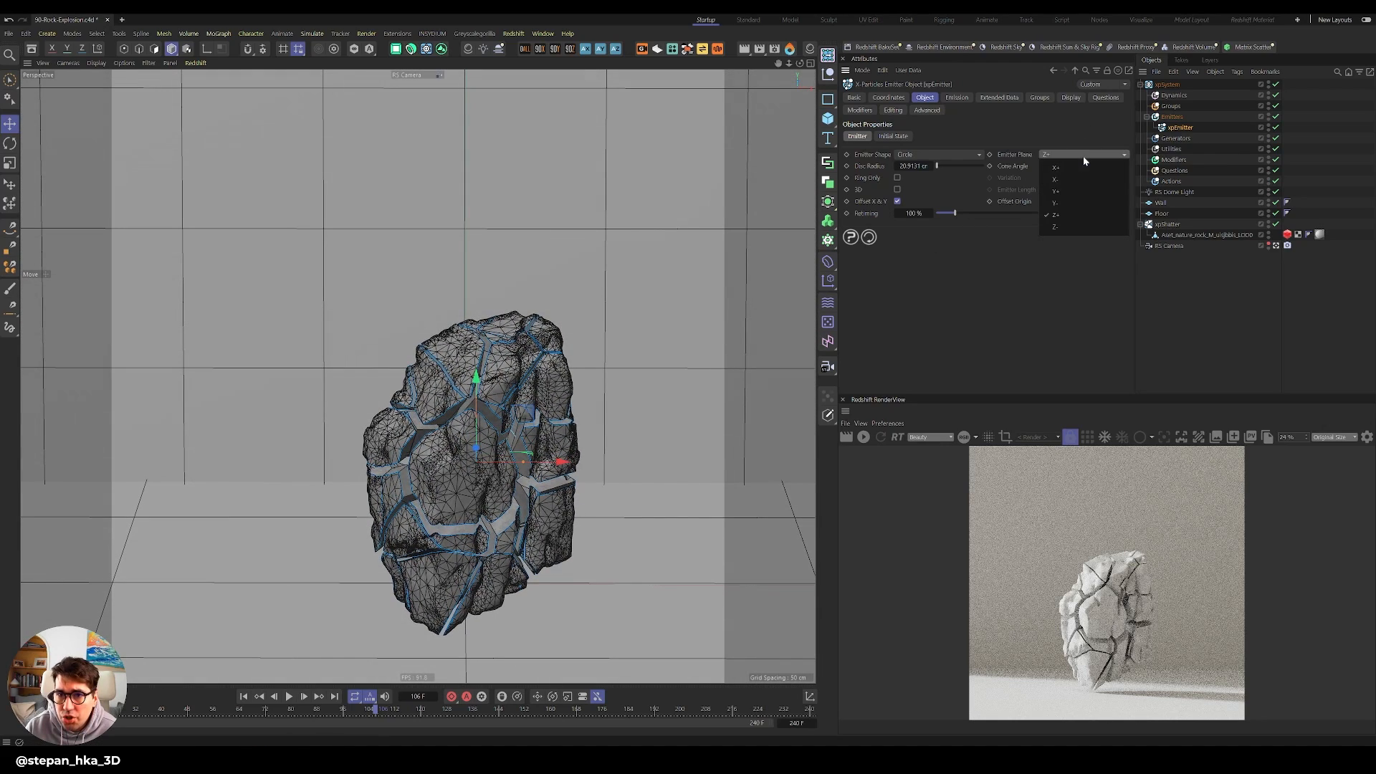
pyautogui.click(1072, 225)
# Play the simulation and examine how the particles leave the emitter inside the rock.
pyautogui.click(292, 697)
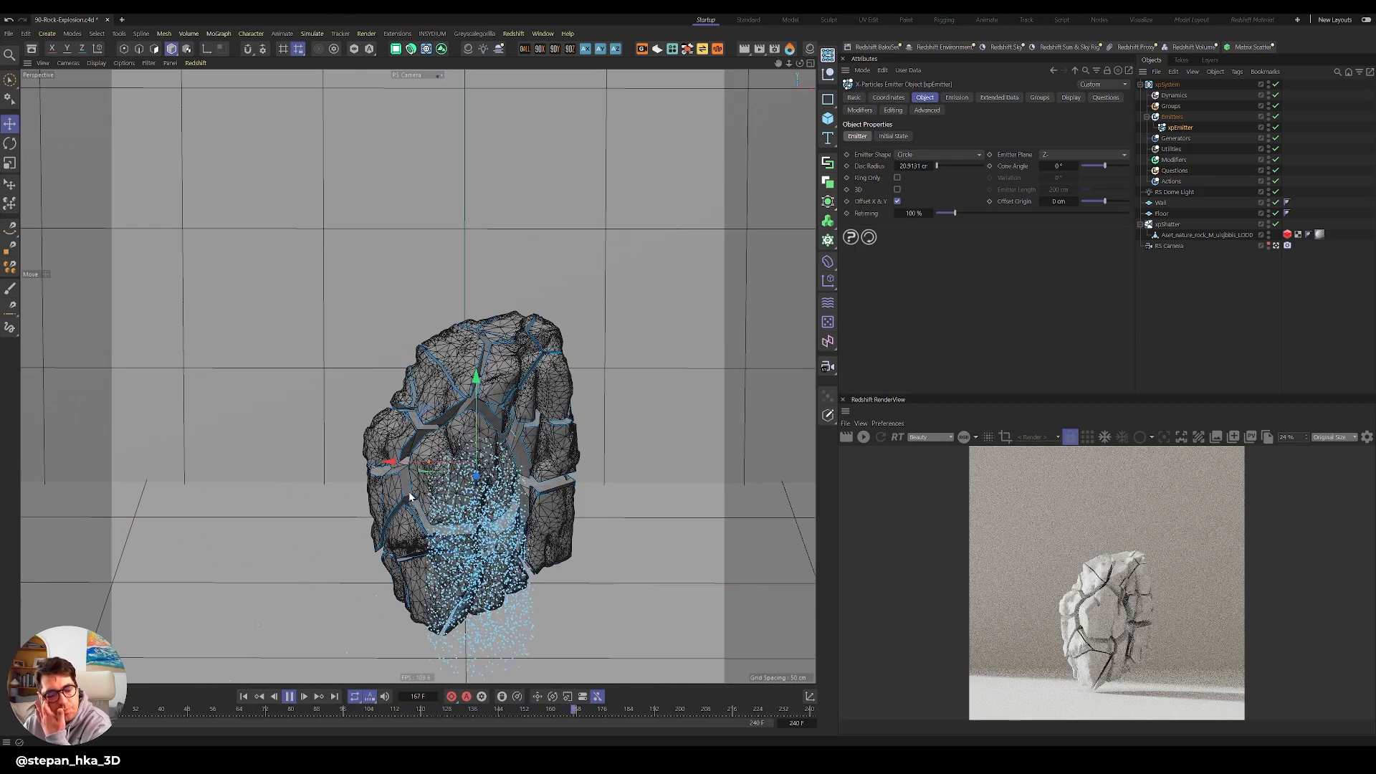
pyautogui.click(289, 697)
pyautogui.moveTo(501, 494)
pyautogui.keyDown('alt'); pyautogui.mouseDown()
pyautogui.moveTo(427, 479)
pyautogui.moveTo(490, 488)
pyautogui.mouseUp(); pyautogui.keyUp('alt')
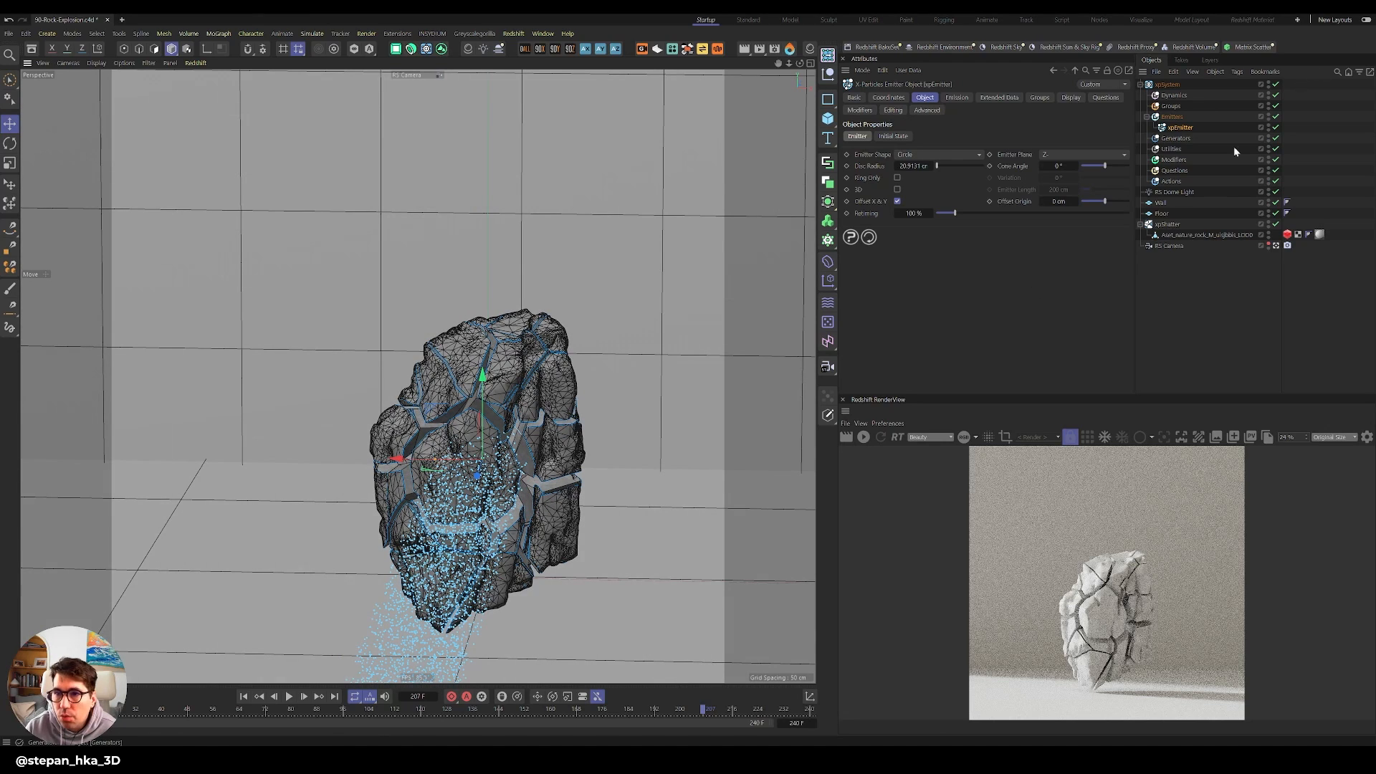
# Add an xpCollider tag to the xpShatter object and test the particle collisions from the first frame.
pyautogui.click(1168, 224)
pyautogui.rightClick(1174, 224)
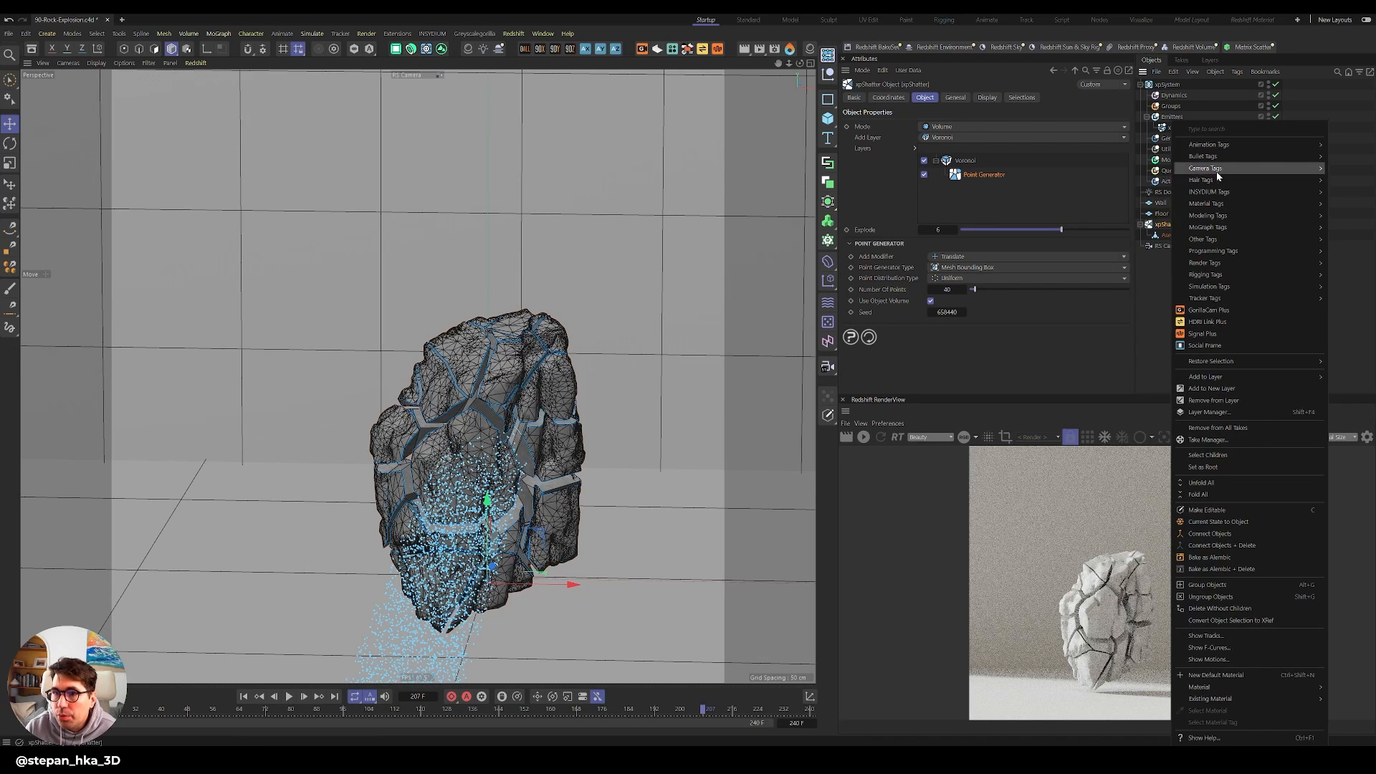
pyautogui.moveTo(1213, 192)
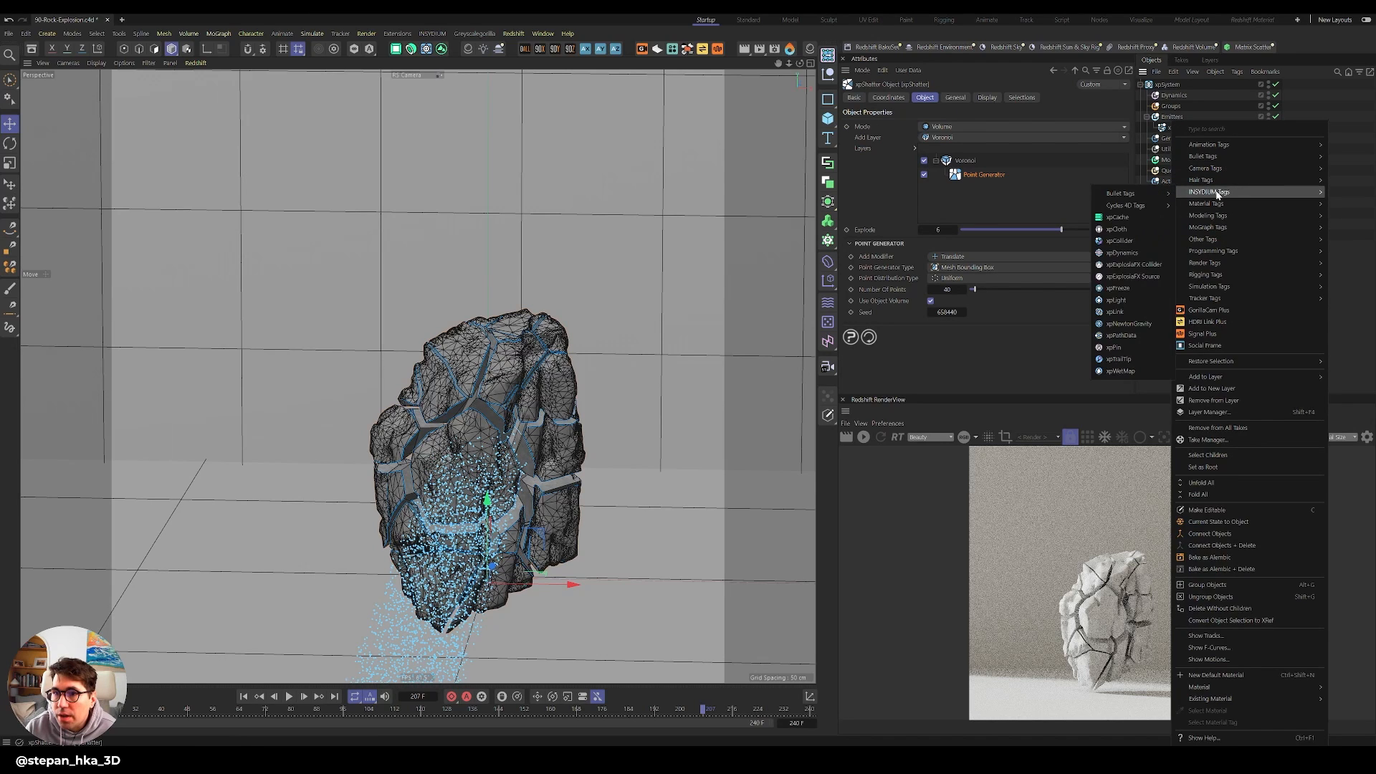
pyautogui.click(1132, 242)
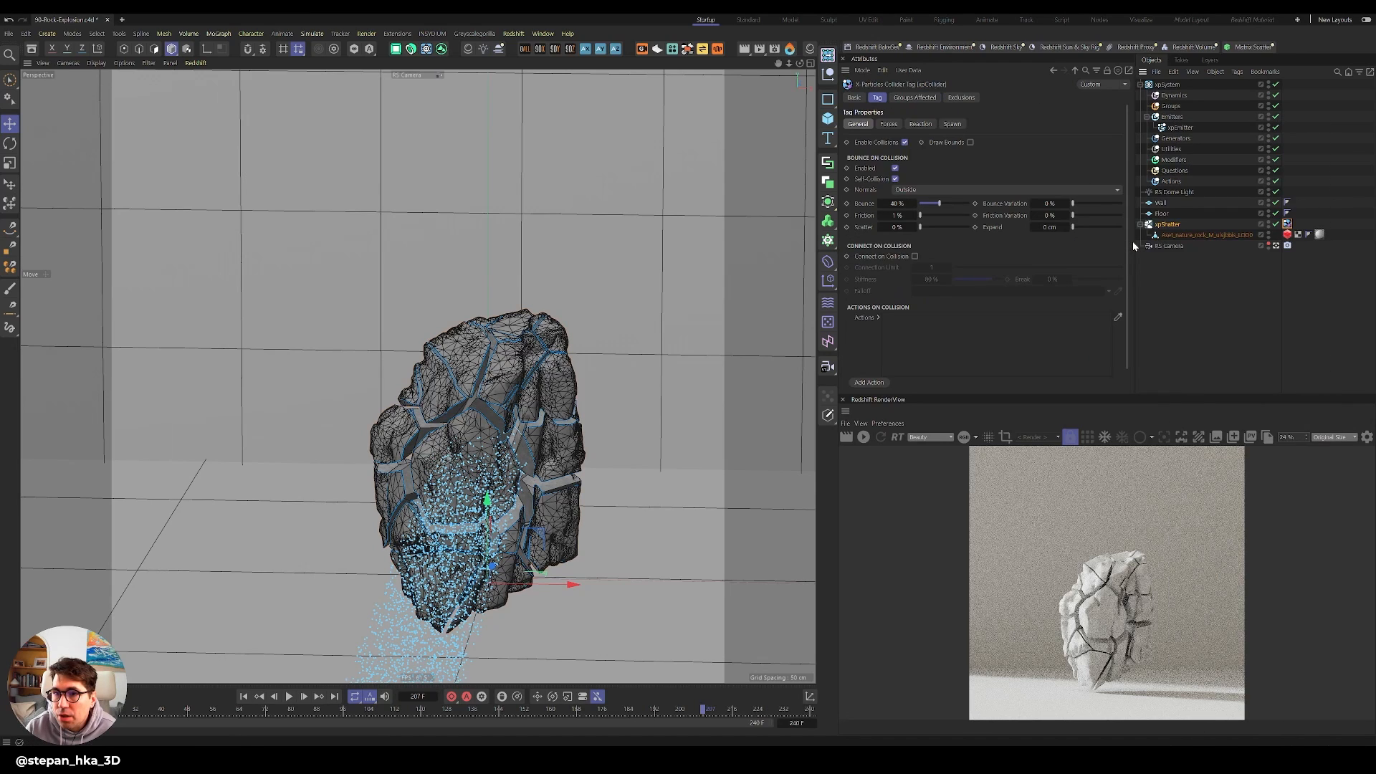
pyautogui.click(243, 696)
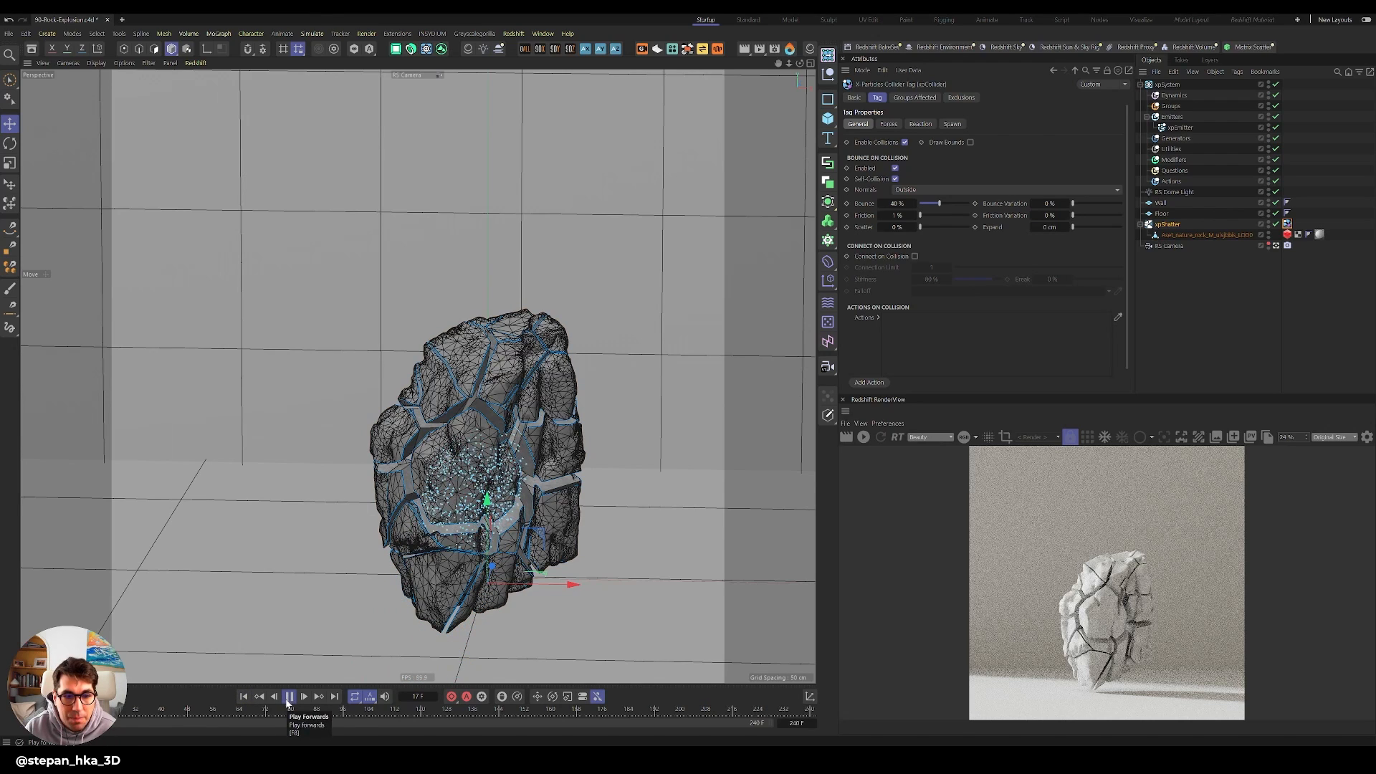
pyautogui.click(288, 697)
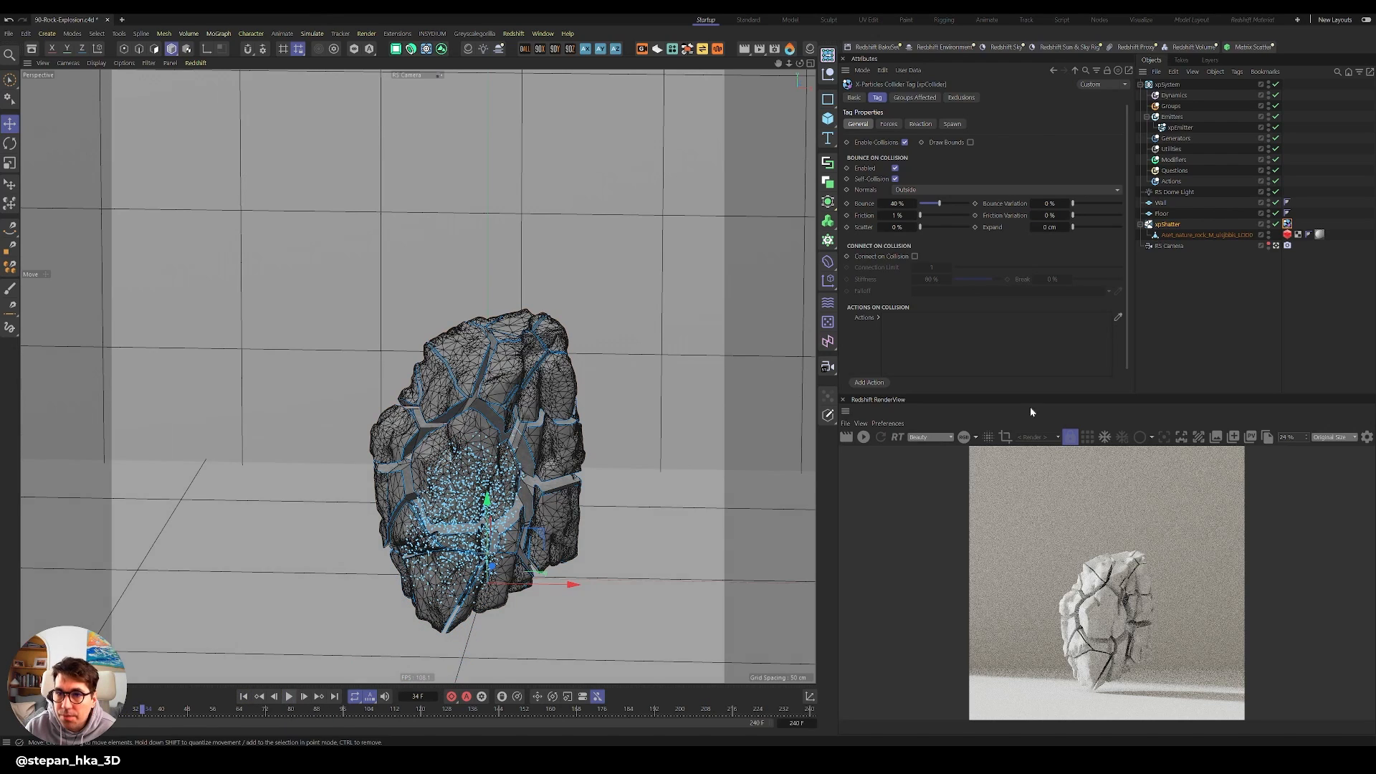
# Make the xpShatter object editable and expand its hierarchy of separate shards.
pyautogui.click(1167, 225)
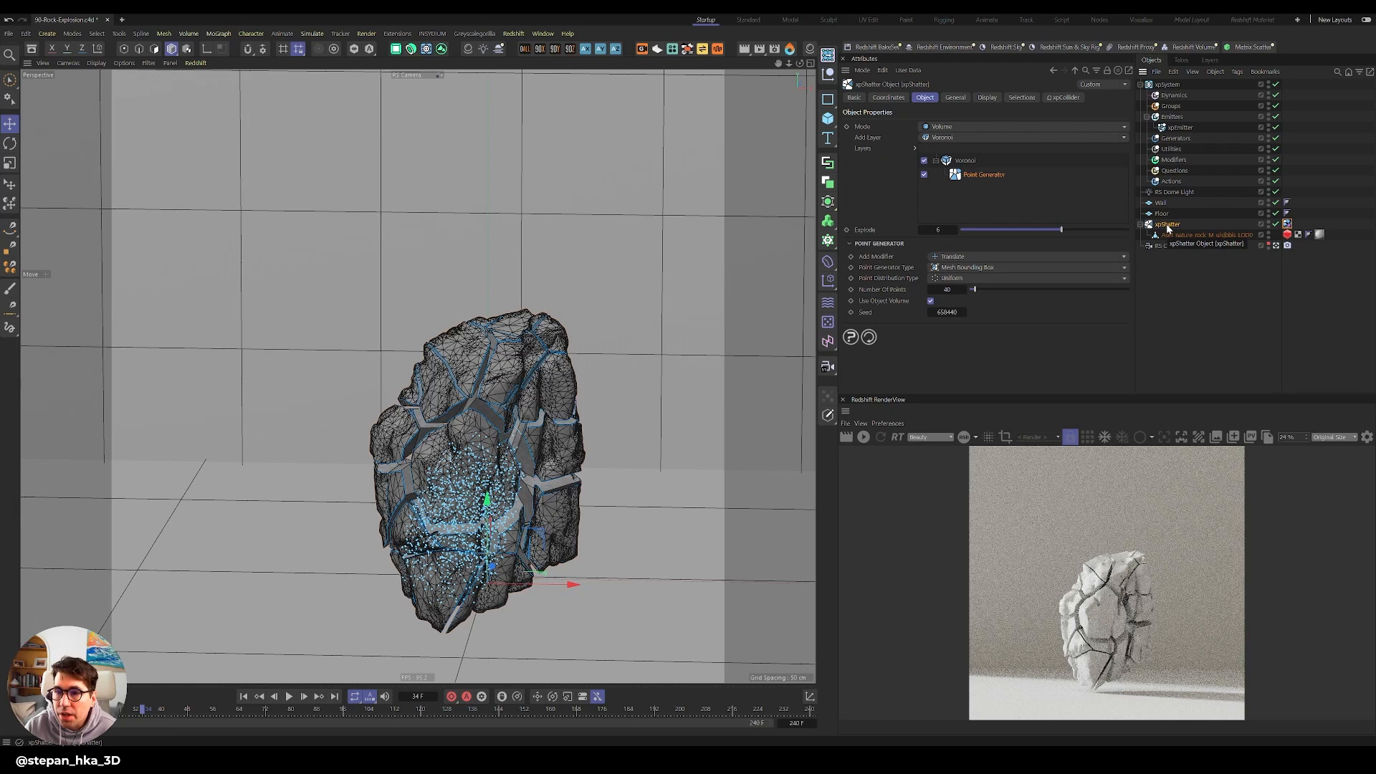
pyautogui.press('c')
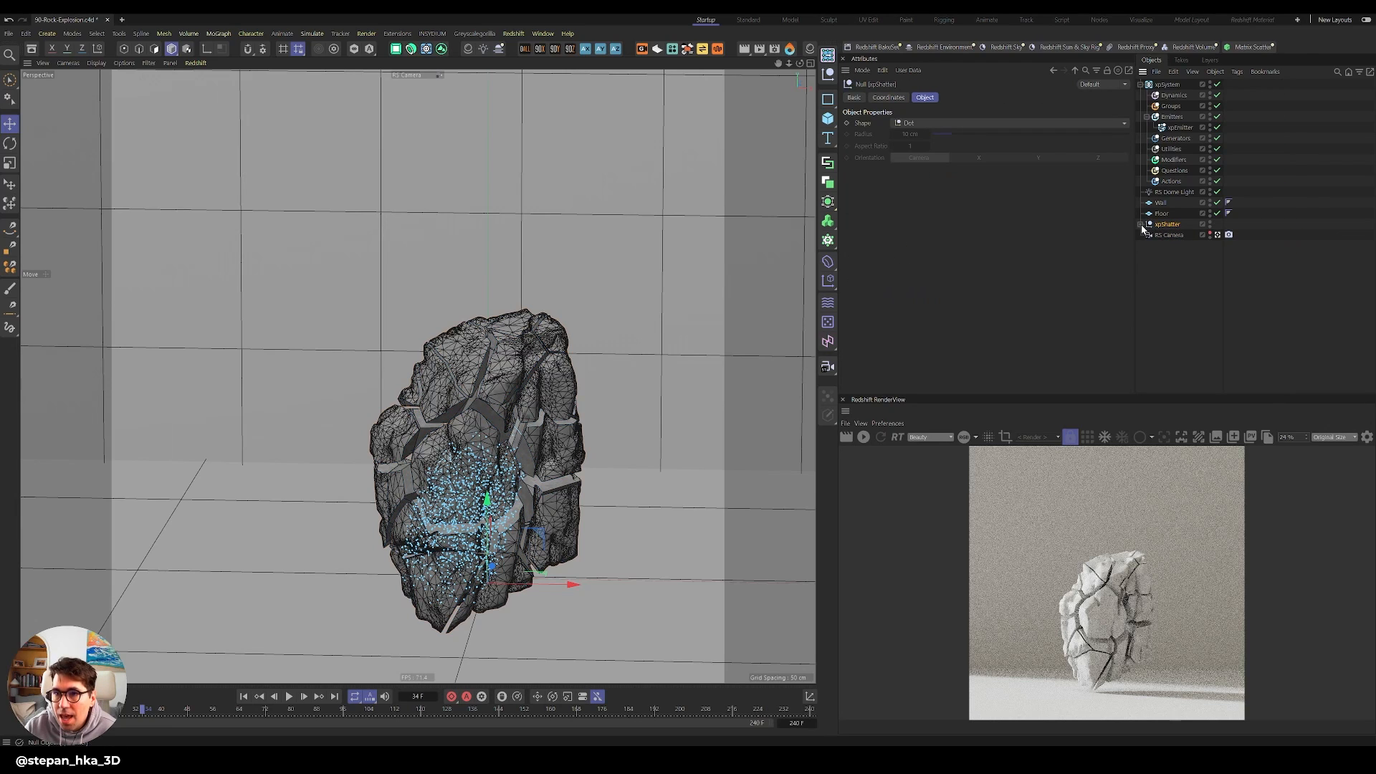
pyautogui.click(1140, 225)
# Move the Redshift Object and material tags from the original rock null onto the xpShatter null.
pyautogui.scroll(-5, 1201, 230)
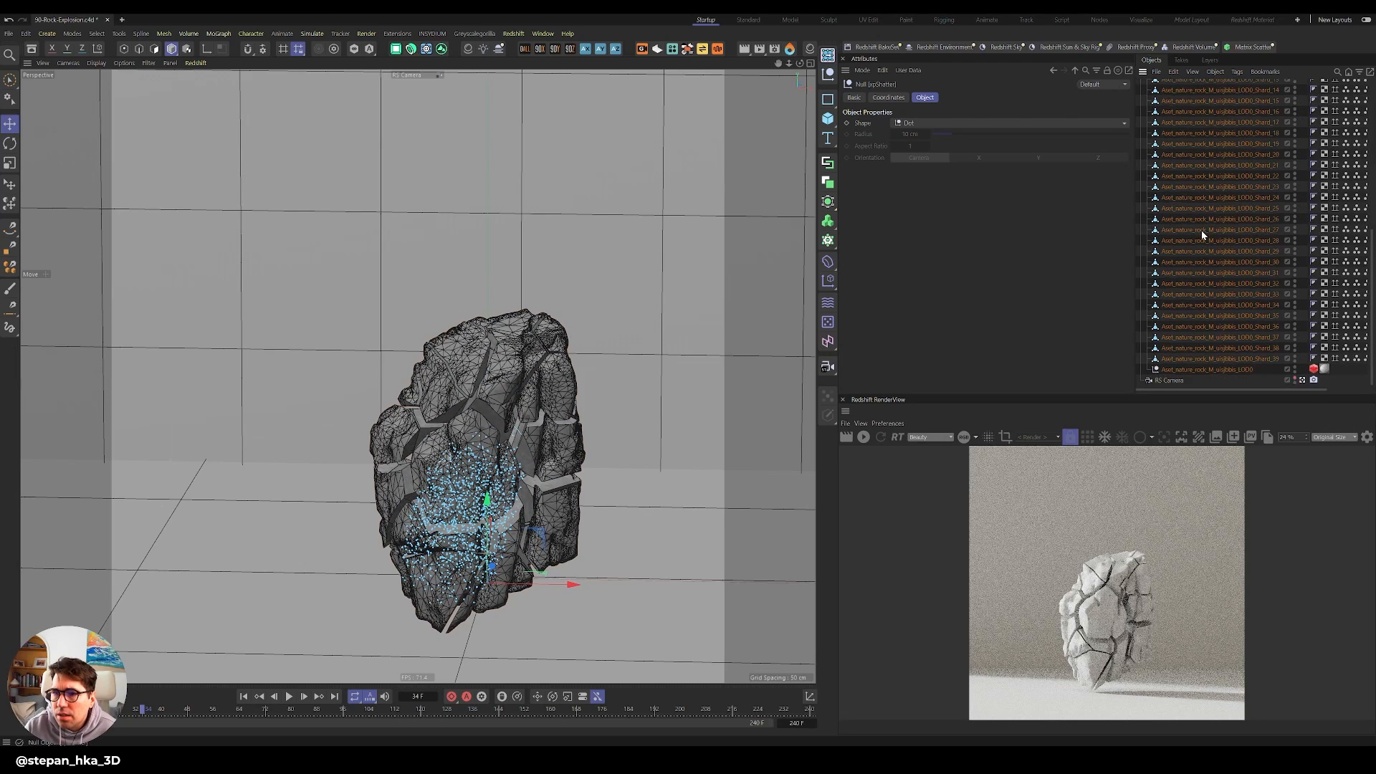
pyautogui.click(1313, 368)
pyautogui.keyDown('ctrl'); pyautogui.click(1324, 369); pyautogui.keyUp('ctrl')
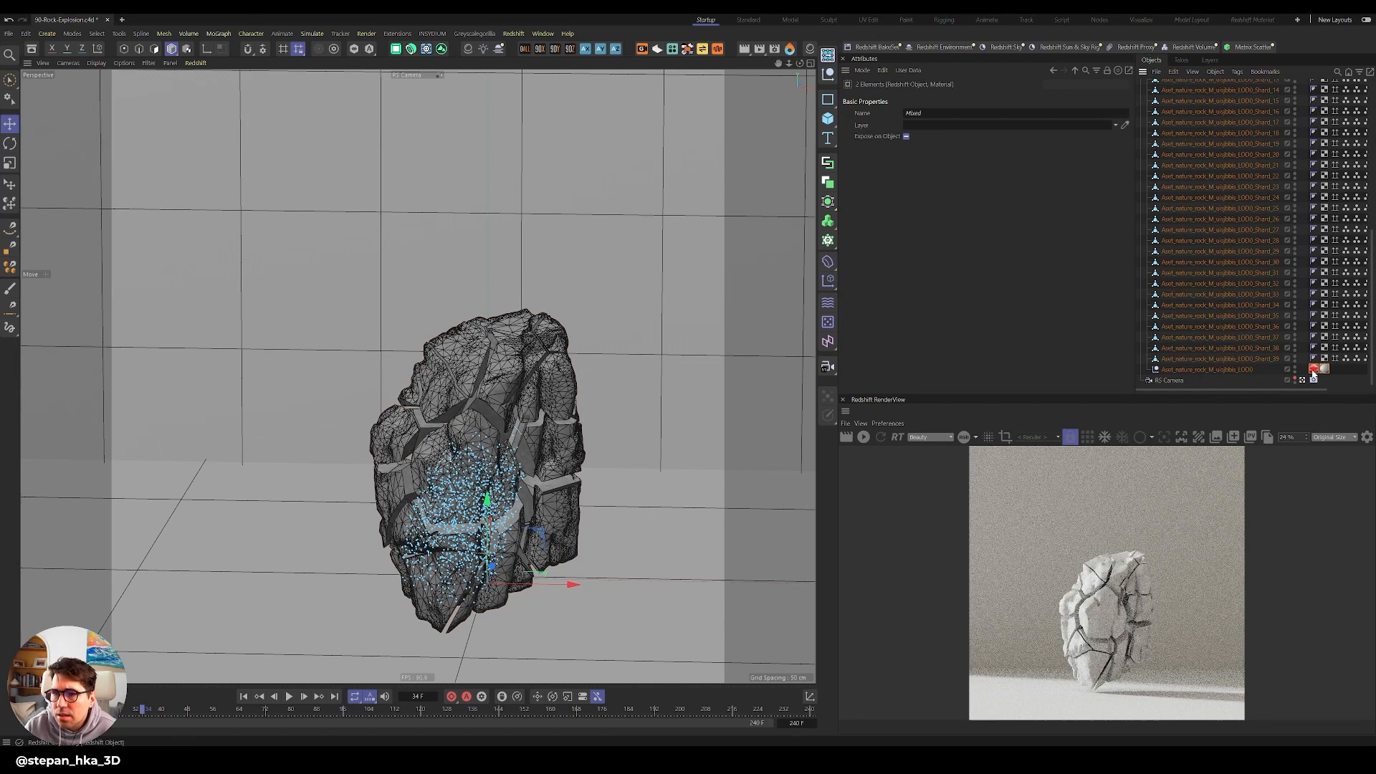
pyautogui.scroll(8, 1294, 169)
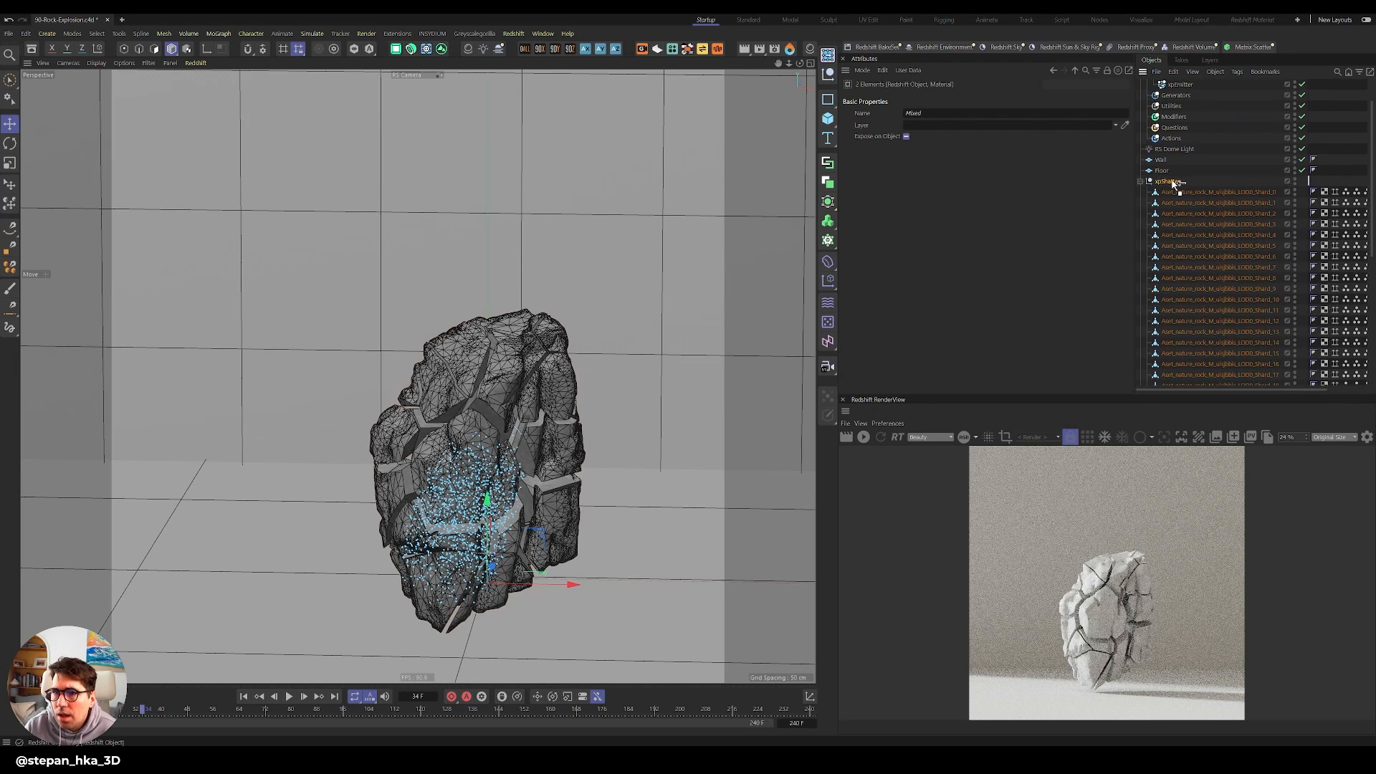
pyautogui.moveTo(1176, 184); pyautogui.dragTo(1173, 184)
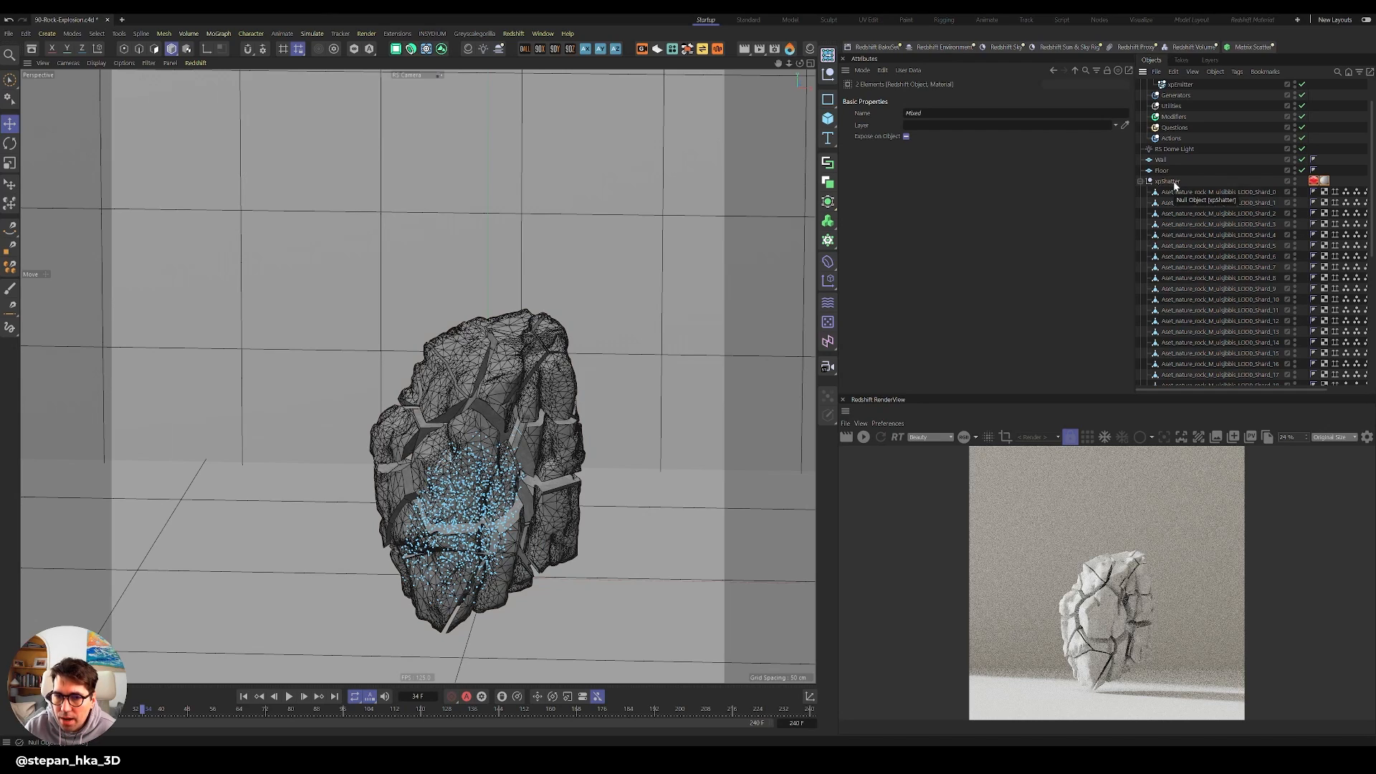
# Restart the Redshift preview and examine the fractured rock's material from a frontal view.
pyautogui.click(864, 436)
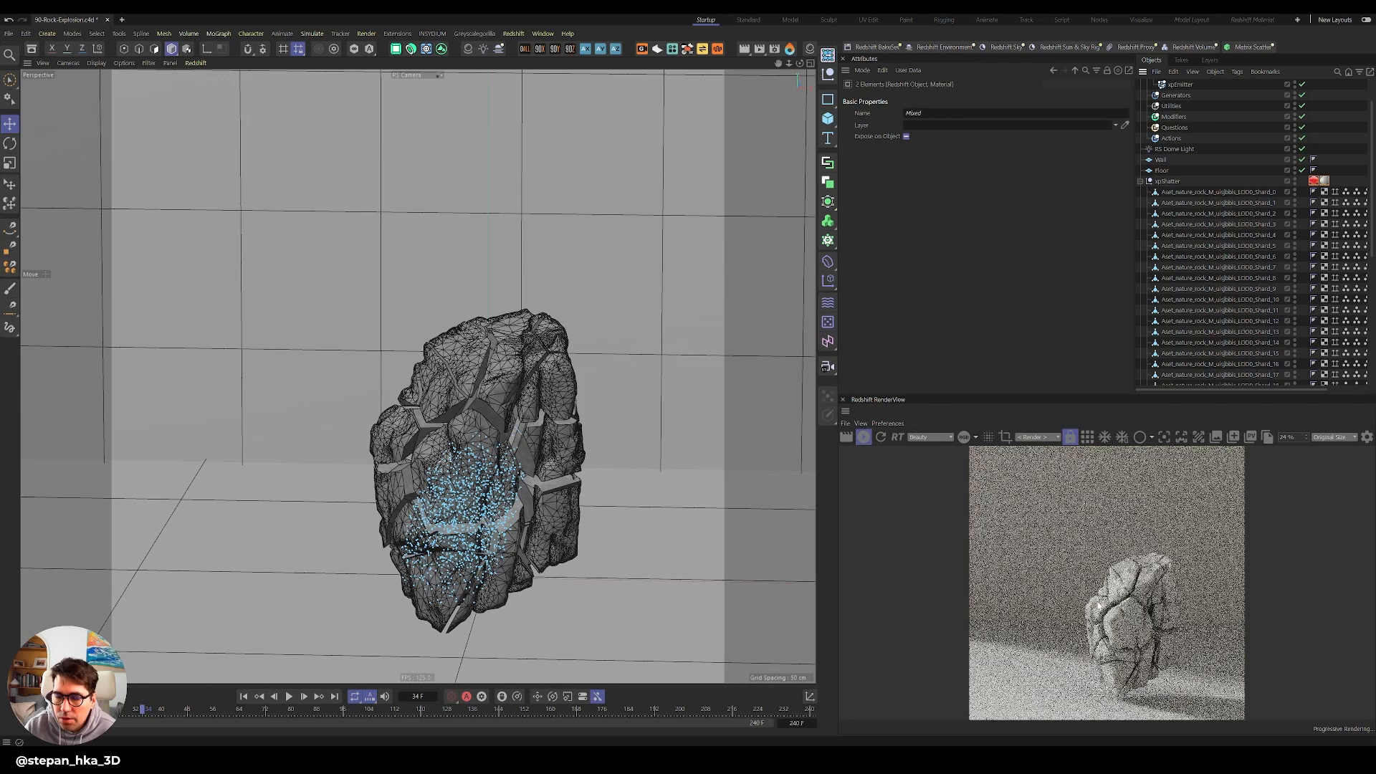
pyautogui.keyDown('alt'); pyautogui.moveTo(462, 470); pyautogui.dragTo(502, 470, button='right'); pyautogui.keyUp('alt')
pyautogui.keyDown('alt'); pyautogui.moveTo(502, 470); pyautogui.dragTo(448, 414, button='middle'); pyautogui.keyUp('alt')
pyautogui.keyDown('alt'); pyautogui.moveTo(447, 413); pyautogui.dragTo(472, 457); pyautogui.keyUp('alt')
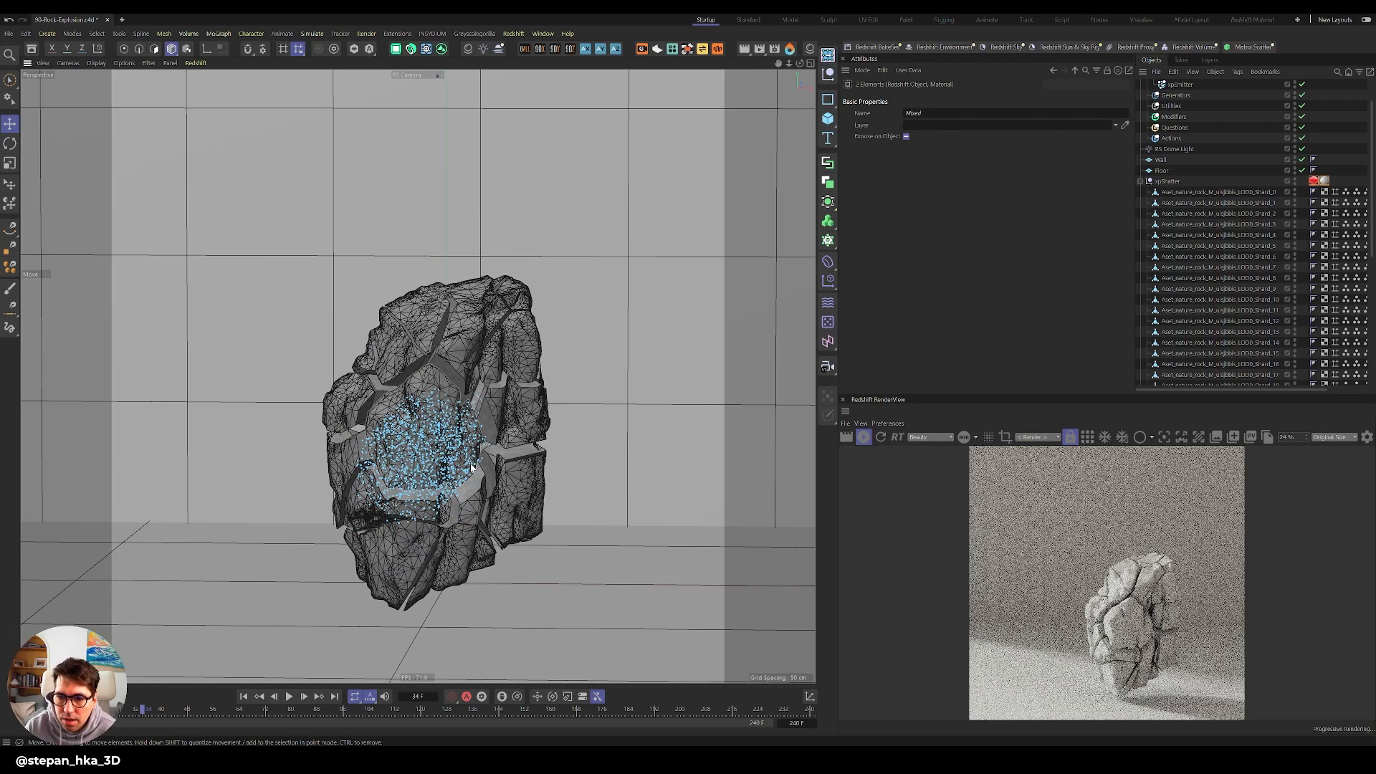
pyautogui.keyDown('alt'); pyautogui.moveTo(473, 467); pyautogui.dragTo(482, 464); pyautogui.keyUp('alt')
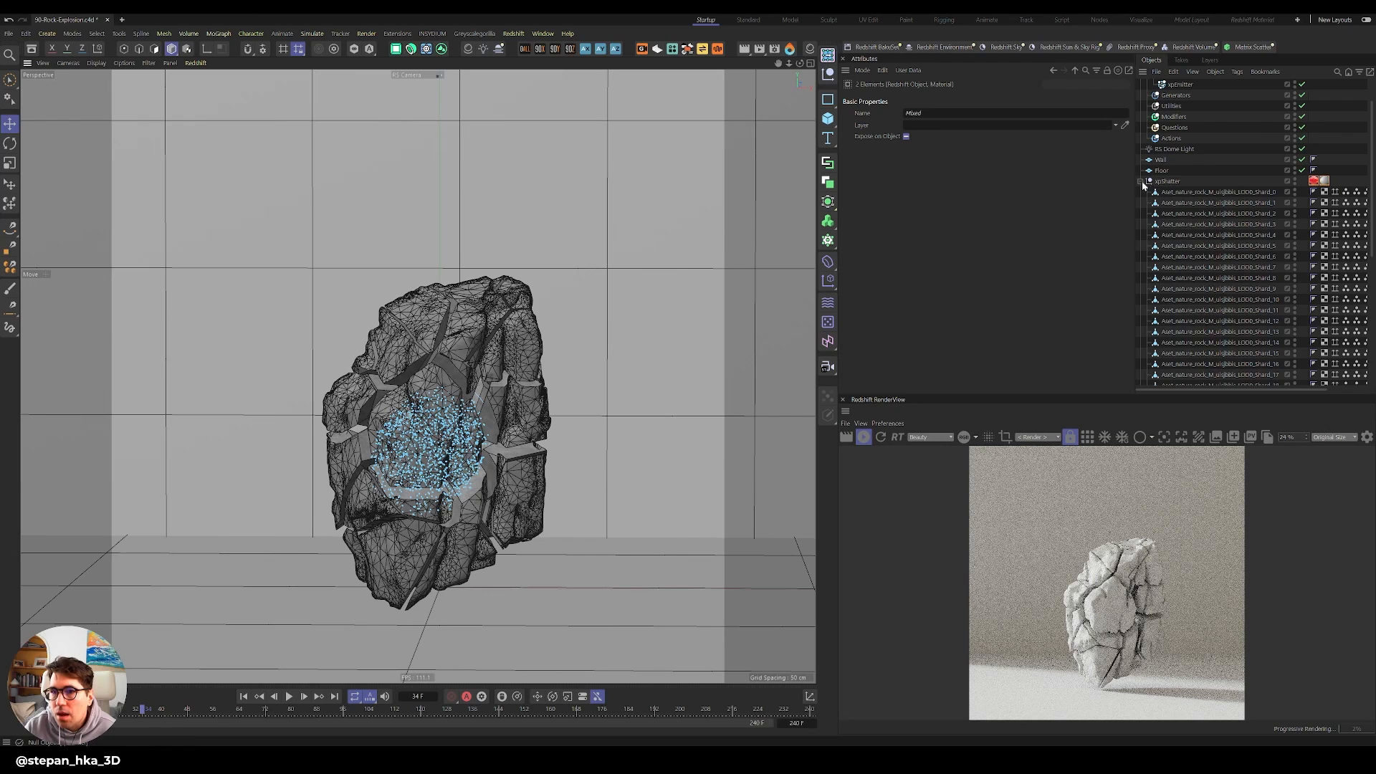
# Try moving a front shard sideways out of the rock, and undo the move.
pyautogui.click(1193, 195)
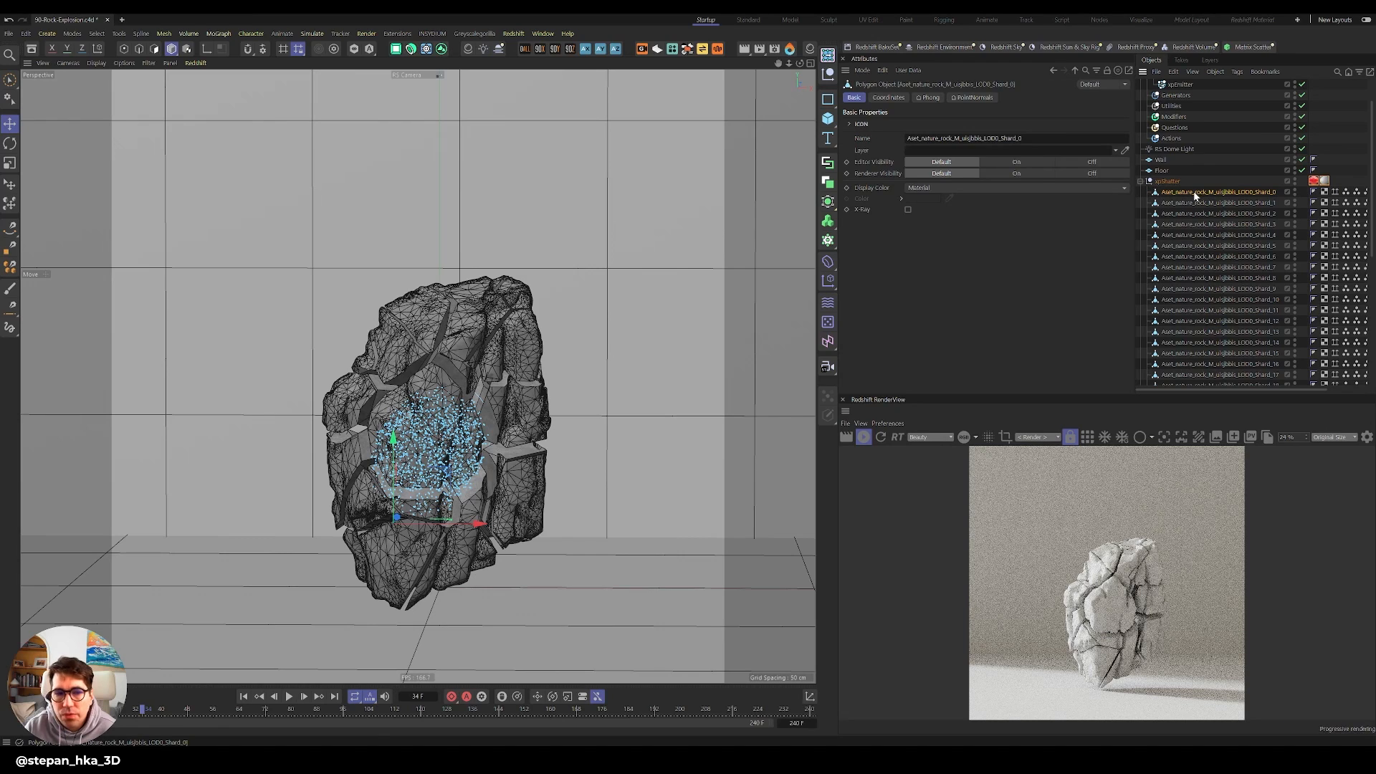
pyautogui.click(441, 389)
pyautogui.moveTo(412, 443); pyautogui.dragTo(334, 452)
pyautogui.hotkey('ctrl', 'z')
# Nudge the rock's upper-right shard outward along X and raise the top shard slightly.
pyautogui.keyDown('alt'); pyautogui.moveTo(458, 414); pyautogui.dragTo(494, 432); pyautogui.keyUp('alt')
pyautogui.click(448, 423)
pyautogui.click(482, 350)
pyautogui.moveTo(577, 351); pyautogui.dragTo(584, 352)
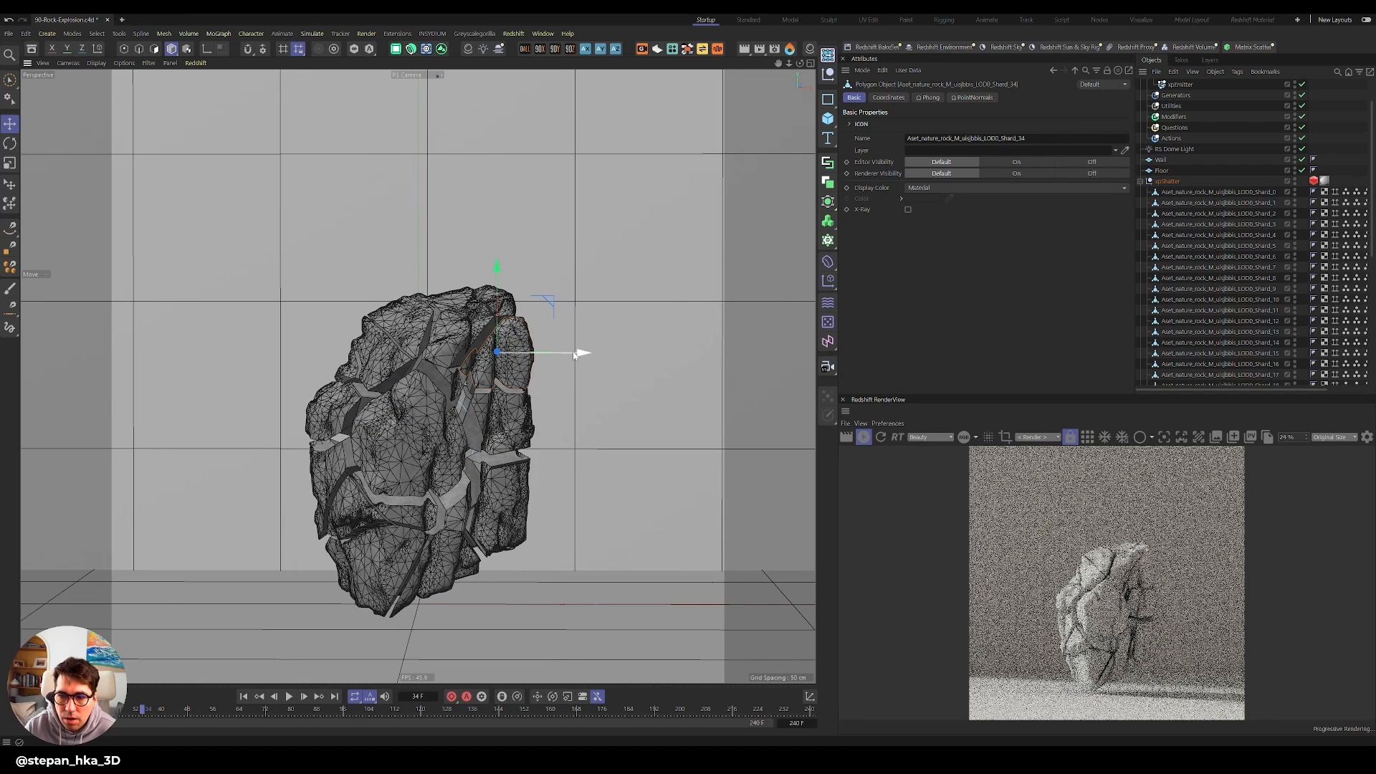
pyautogui.click(411, 326)
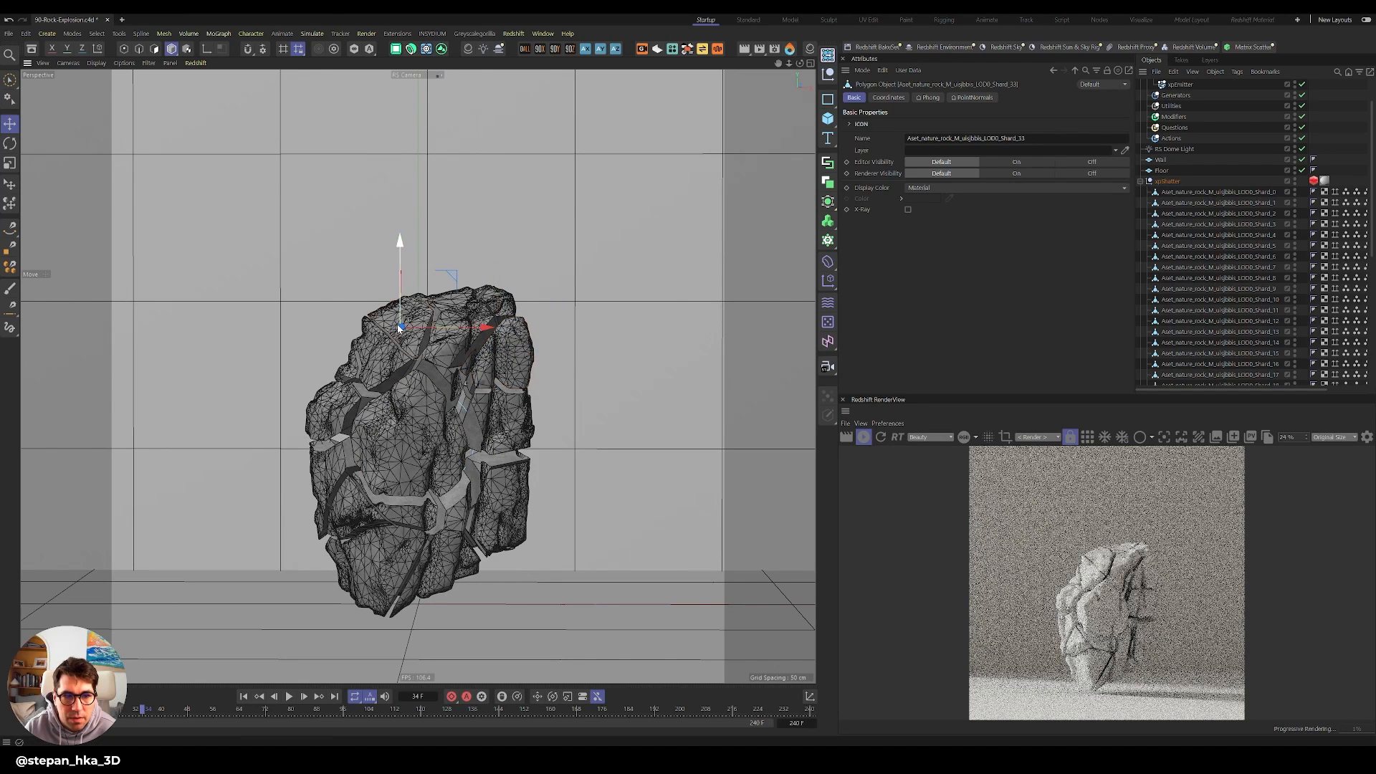
pyautogui.moveTo(398, 248); pyautogui.dragTo(399, 239)
# Pull the shard on the rock's left side outward to widen the crack around it.
pyautogui.moveTo(422, 392)
pyautogui.keyDown('alt'); pyautogui.mouseDown()
pyautogui.moveTo(390, 413)
pyautogui.moveTo(435, 411)
pyautogui.mouseUp(); pyautogui.keyUp('alt')
pyautogui.click(341, 409)
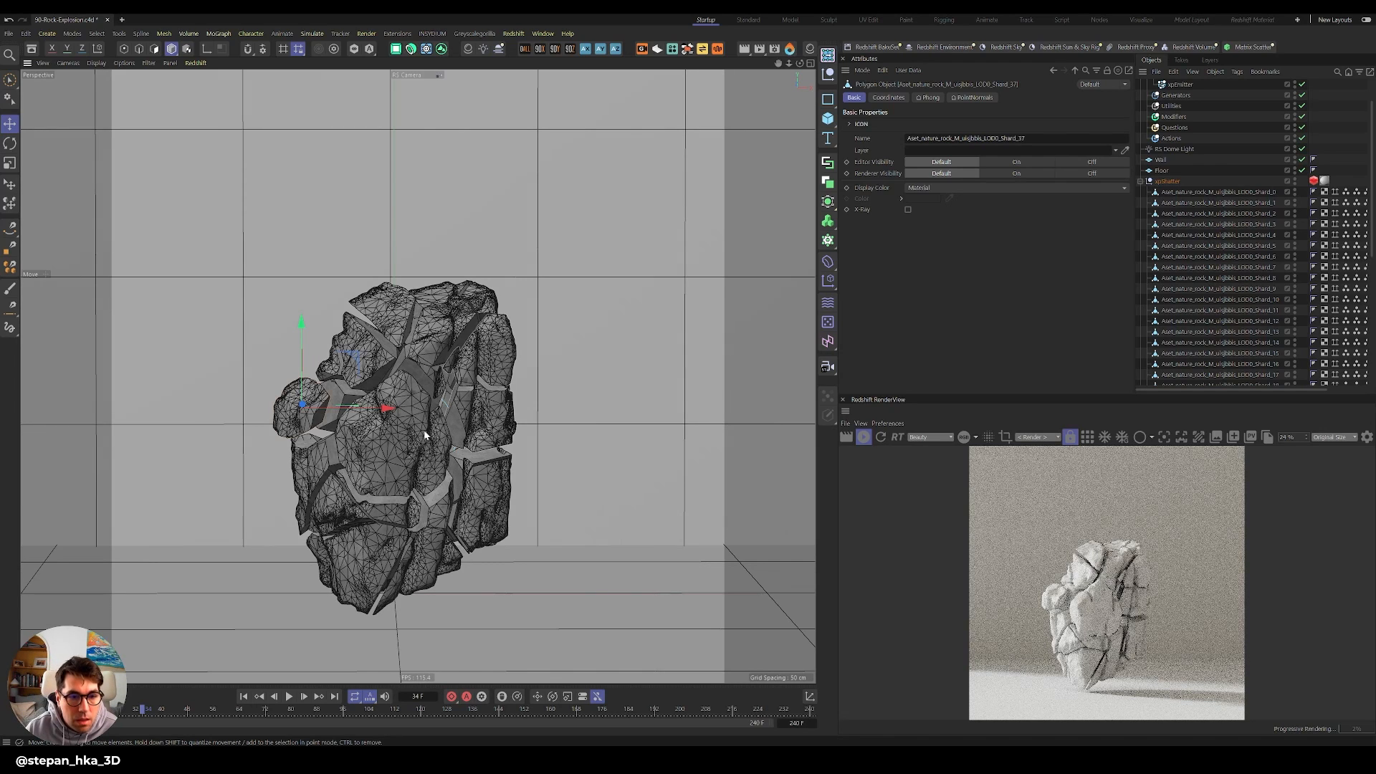
pyautogui.scroll(1, 430, 416)
pyautogui.keyDown('alt'); pyautogui.moveTo(436, 392); pyautogui.dragTo(442, 353, button='middle'); pyautogui.keyUp('alt')
pyautogui.moveTo(414, 392)
pyautogui.keyDown('alt'); pyautogui.mouseDown()
pyautogui.moveTo(407, 369)
pyautogui.moveTo(410, 385)
pyautogui.mouseUp(); pyautogui.keyUp('alt')
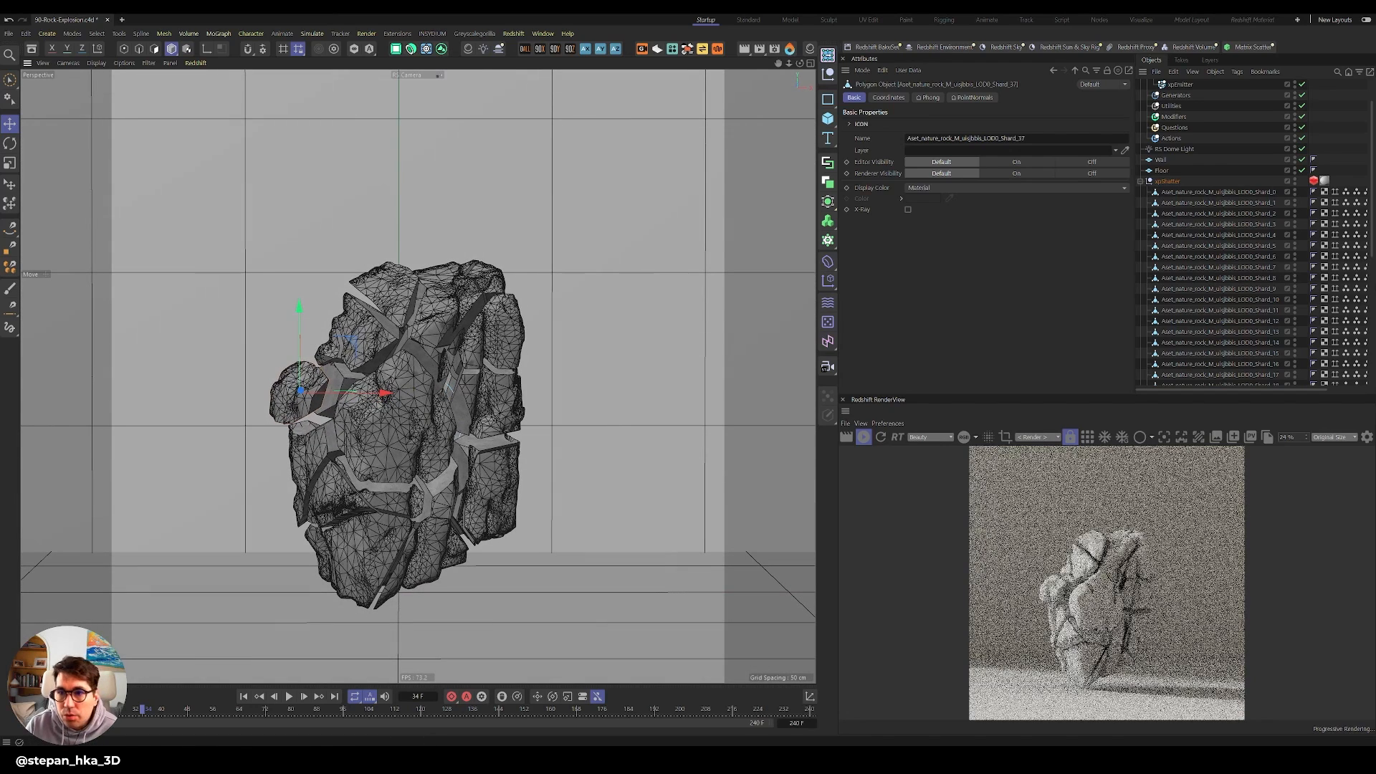
# Add an xpCollider tag to the xpShatter null holding the shards.
pyautogui.rightClick(1171, 182)
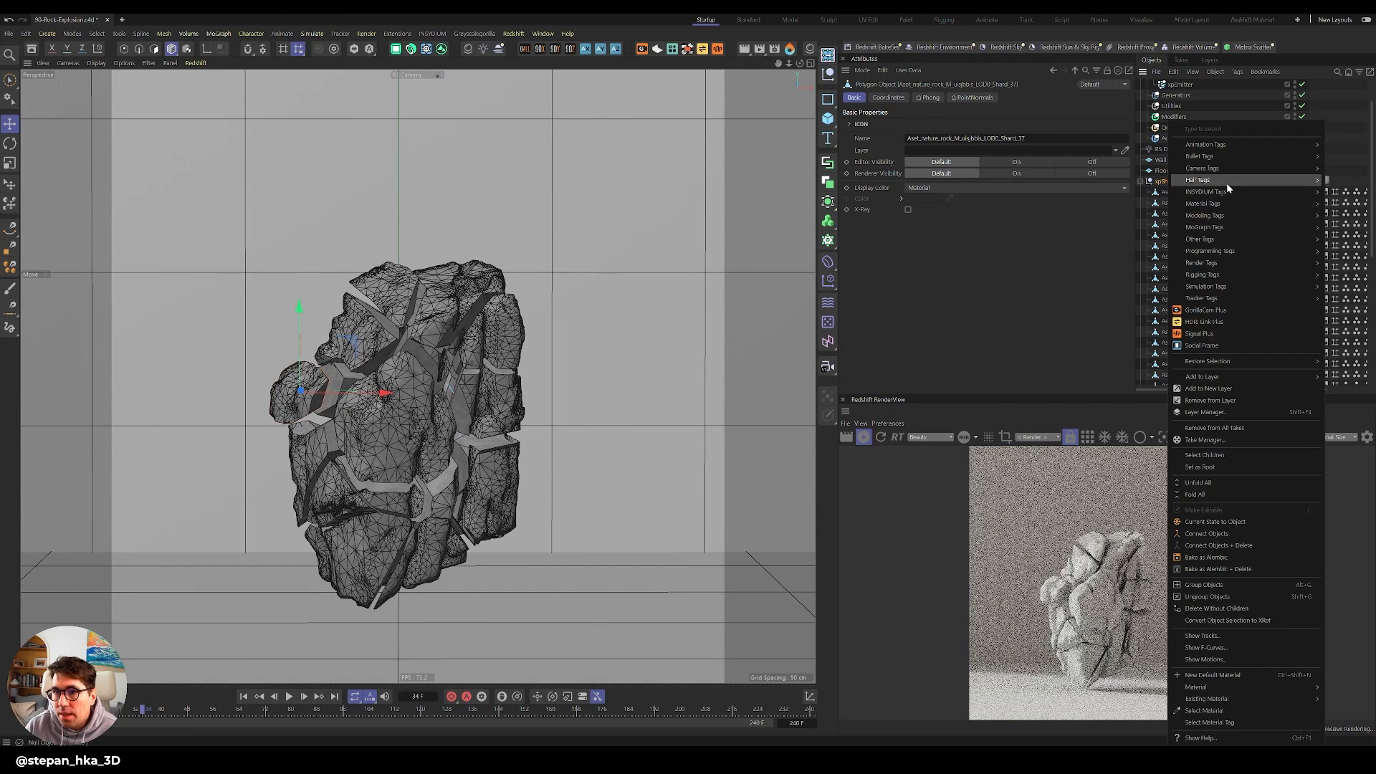
pyautogui.moveTo(1225, 195)
pyautogui.click(1116, 241)
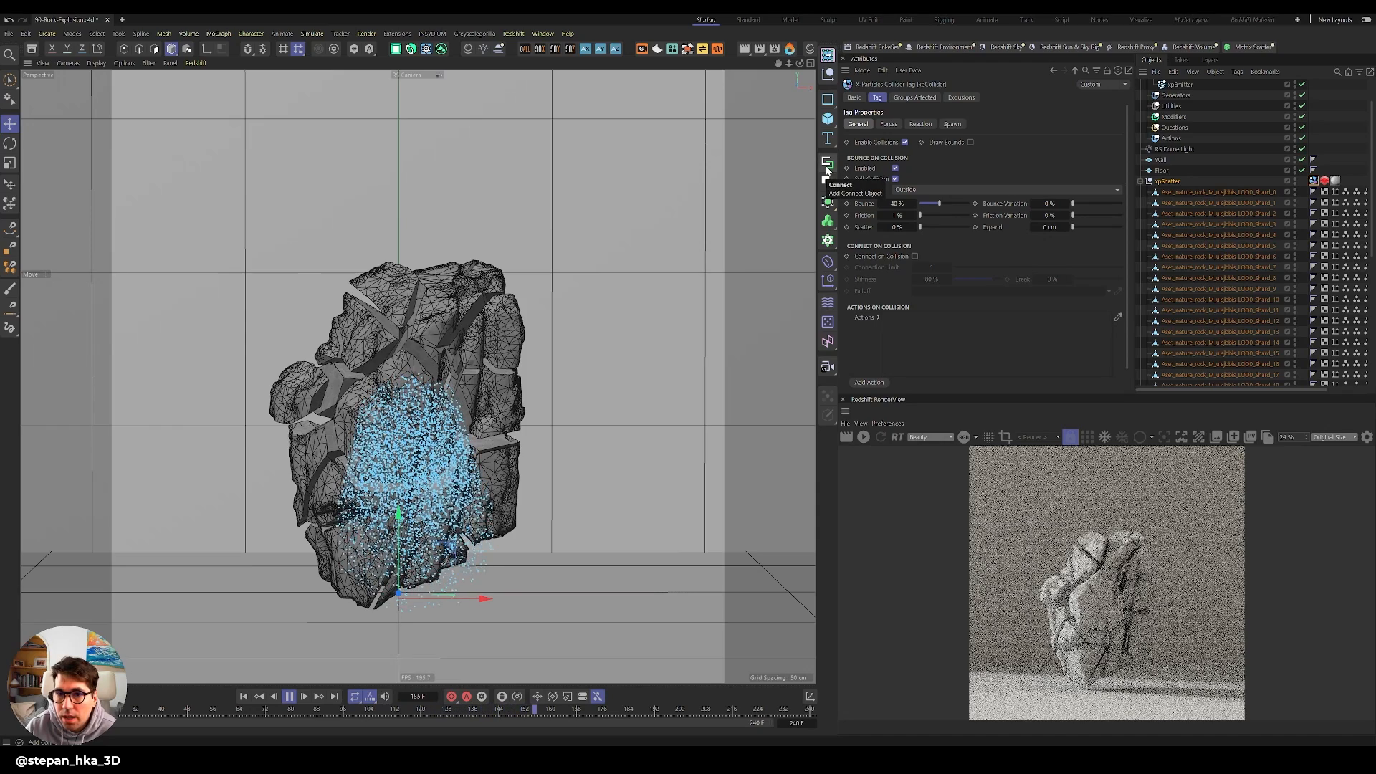
# Parent the xpShatter null to a new Connect object, move its collider, Redshift and material tags there, and replay the simulation.
pyautogui.keyDown('alt'); pyautogui.click(828, 165); pyautogui.keyUp('alt')
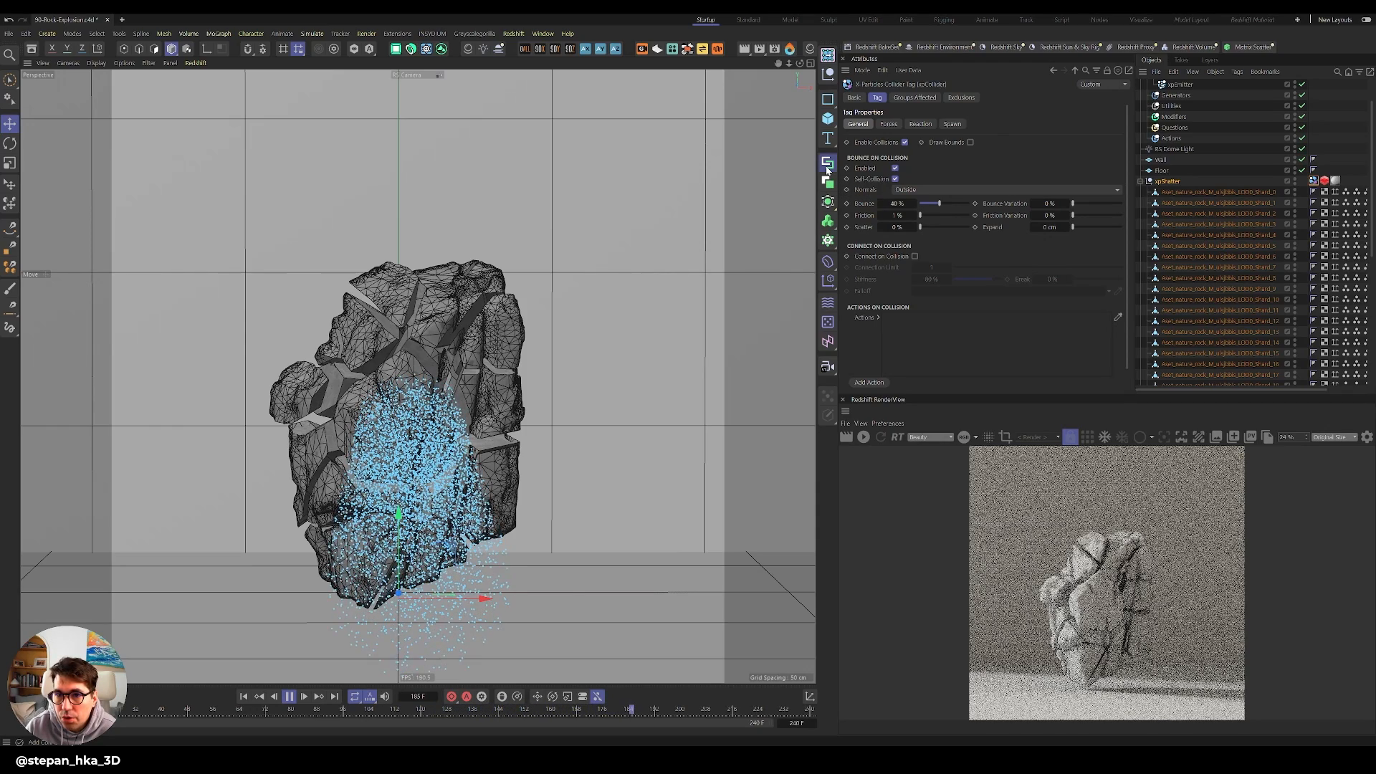
pyautogui.moveTo(1321, 186); pyautogui.dragTo(1340, 182)
pyautogui.click(244, 696)
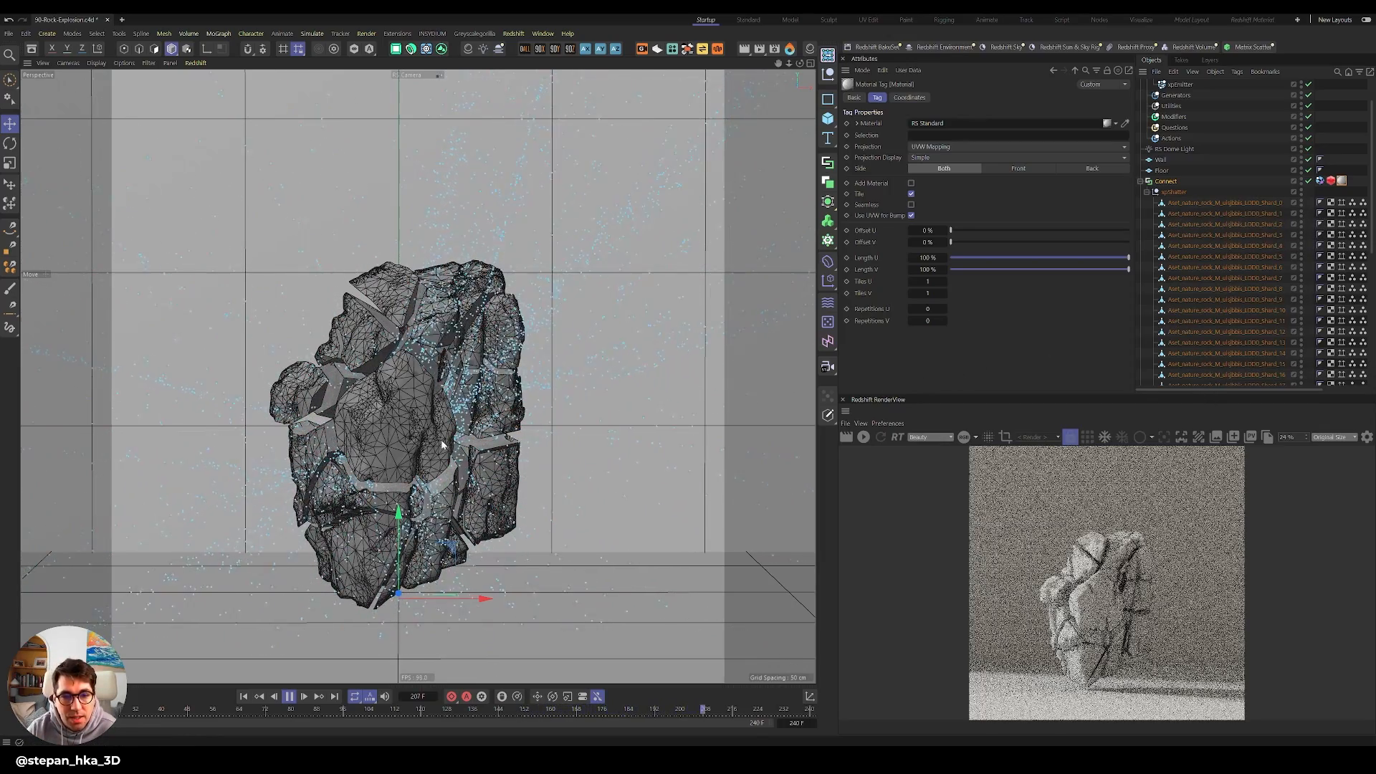
# Set the xpEmitter's particle speed to 120 cm and replay the simulation from the start.
pyautogui.keyDown('alt'); pyautogui.moveTo(692, 442); pyautogui.dragTo(438, 424); pyautogui.keyUp('alt')
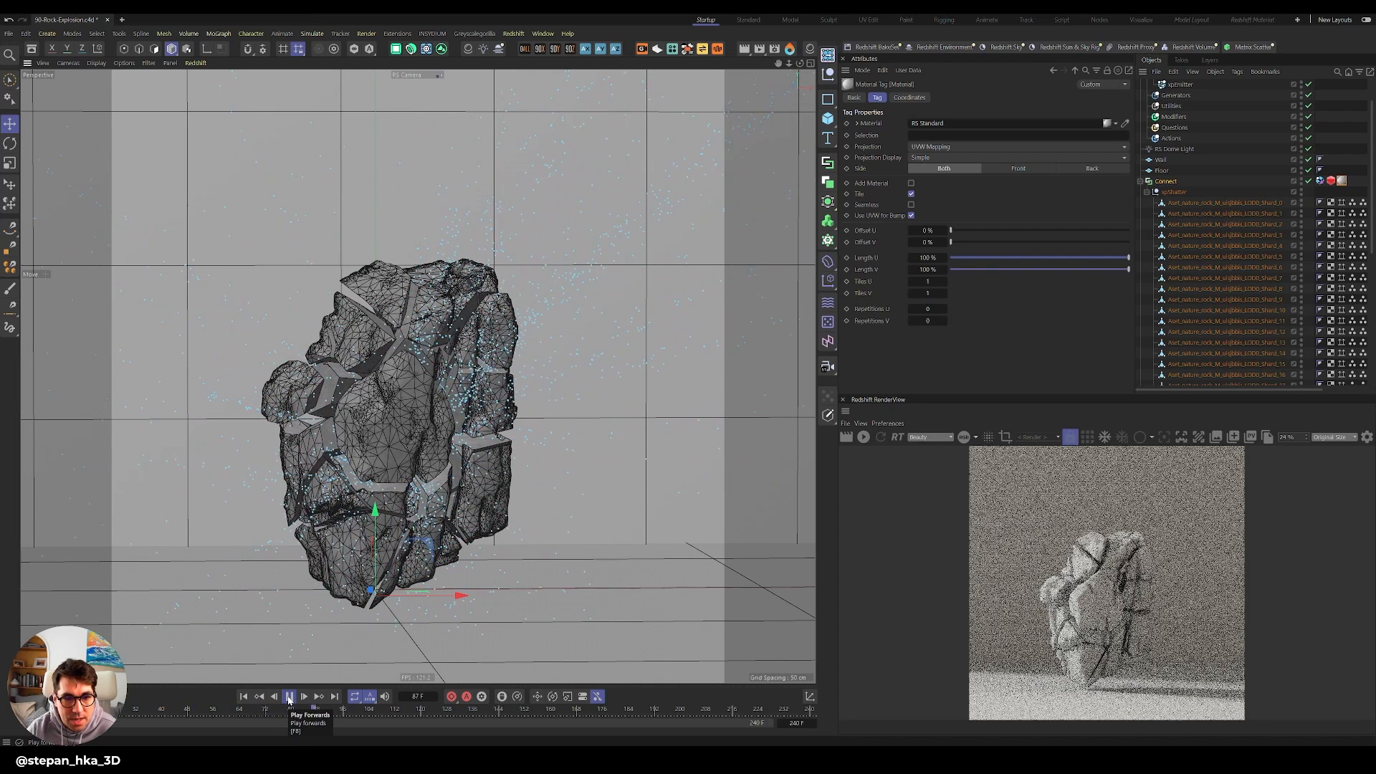
pyautogui.click(288, 697)
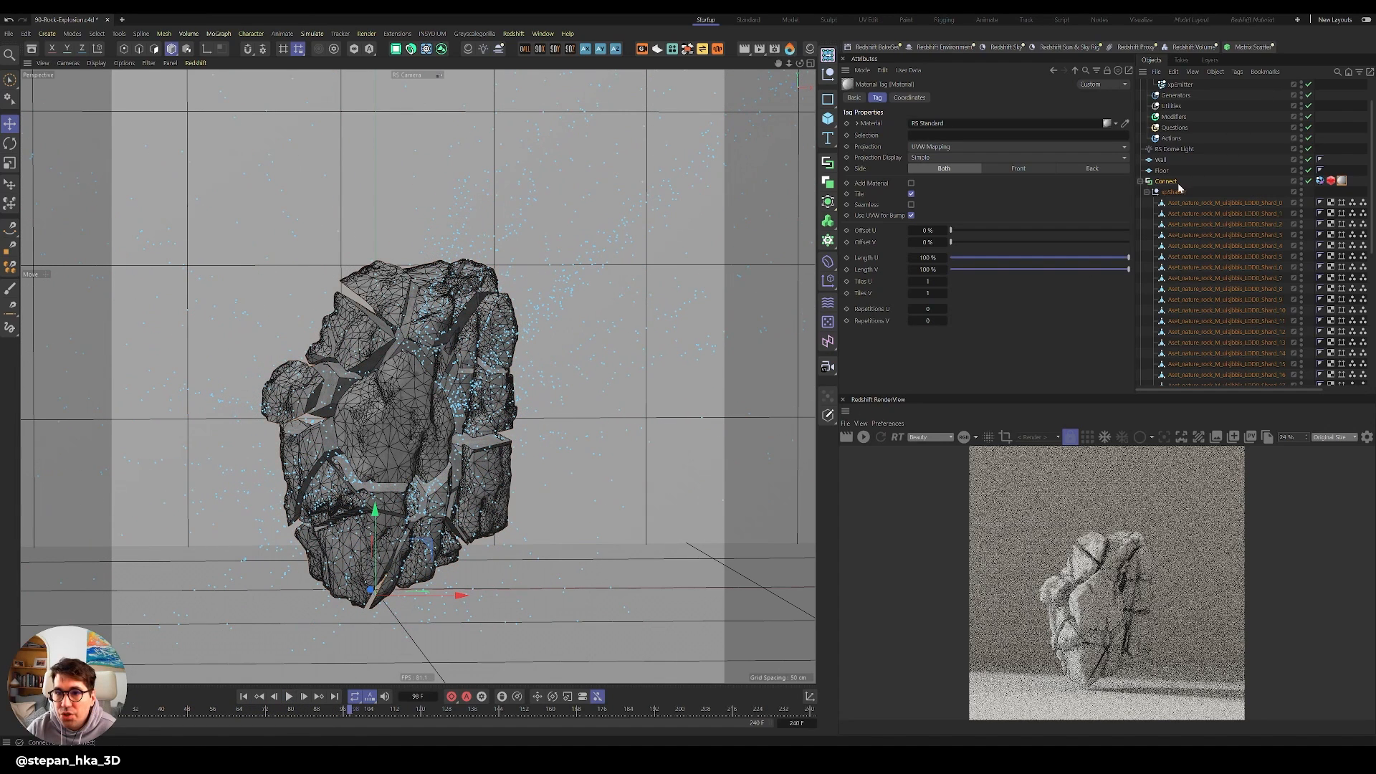
pyautogui.scroll(2, 1182, 136)
pyautogui.click(1179, 127)
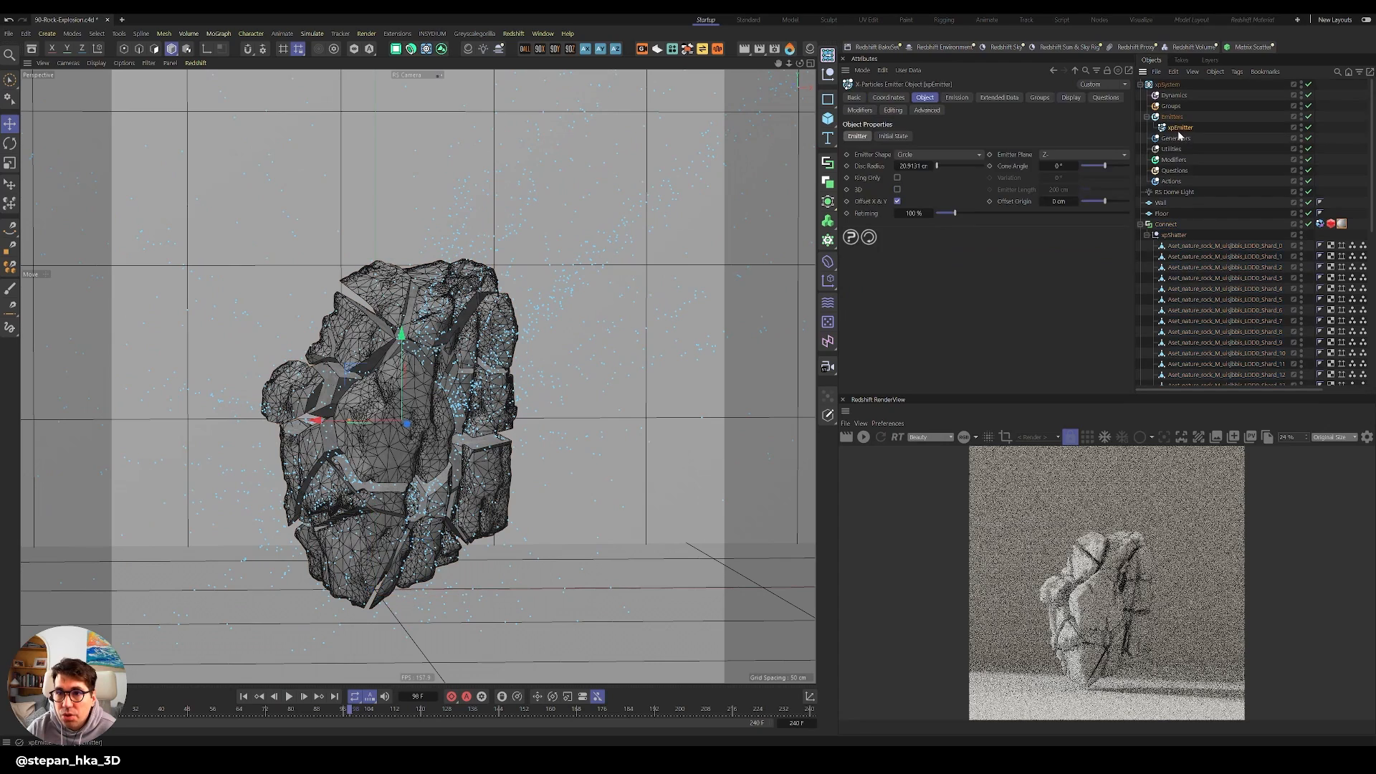
pyautogui.click(956, 98)
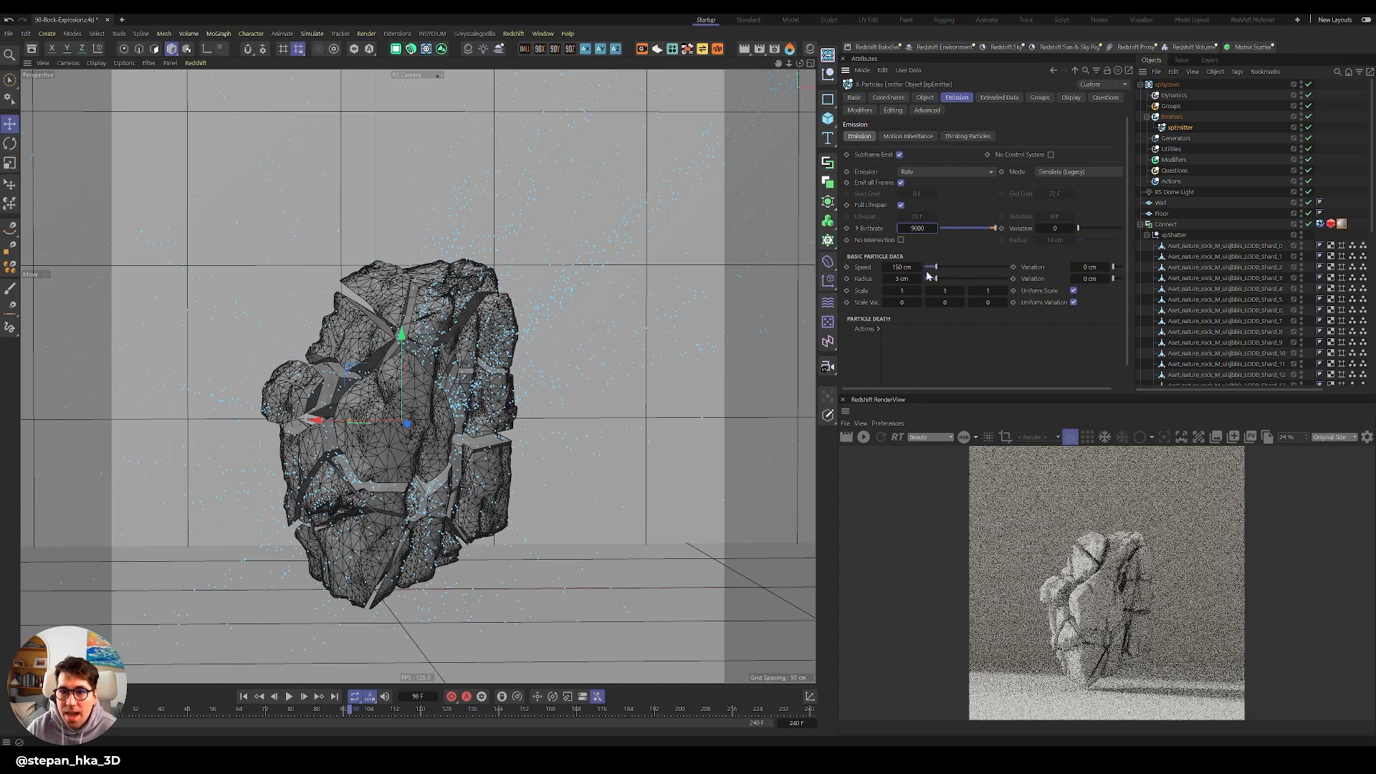
pyautogui.click(902, 267)
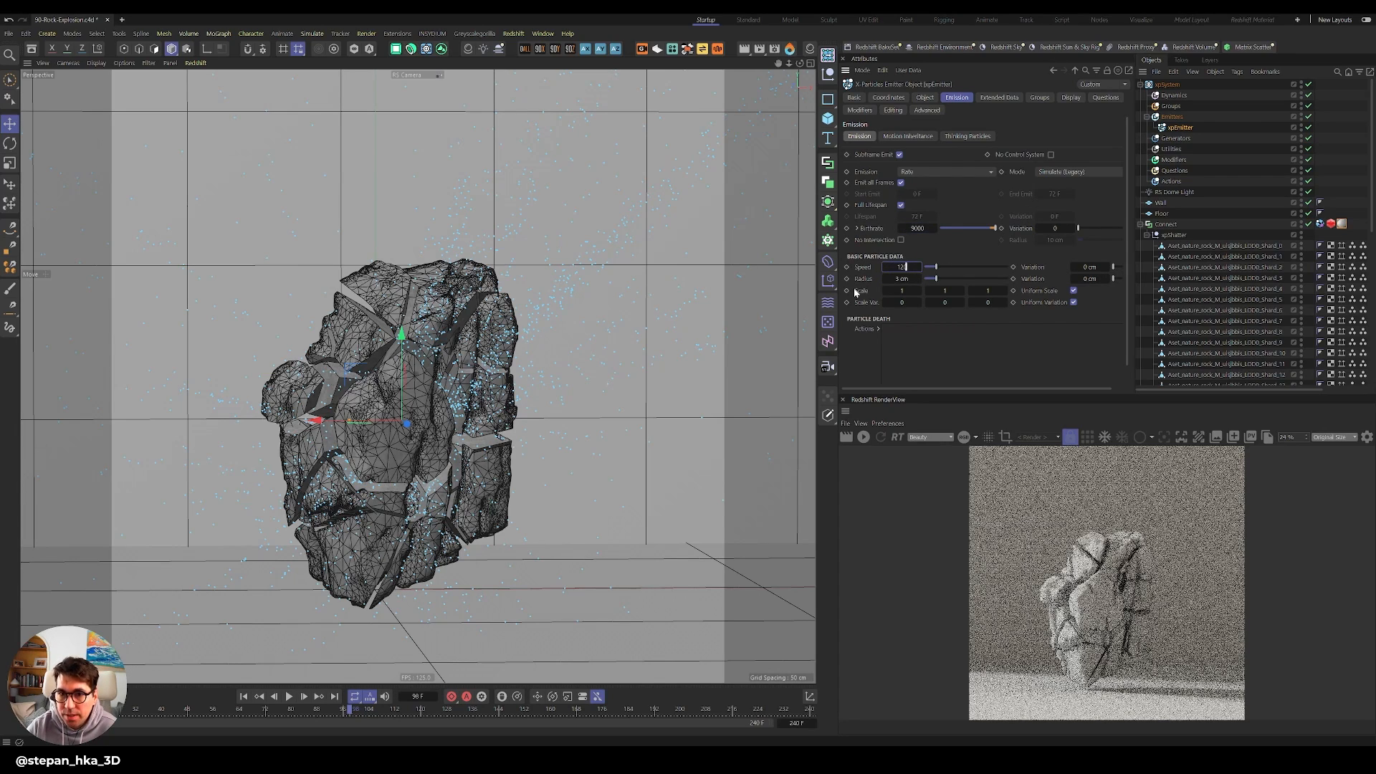
pyautogui.click(243, 697)
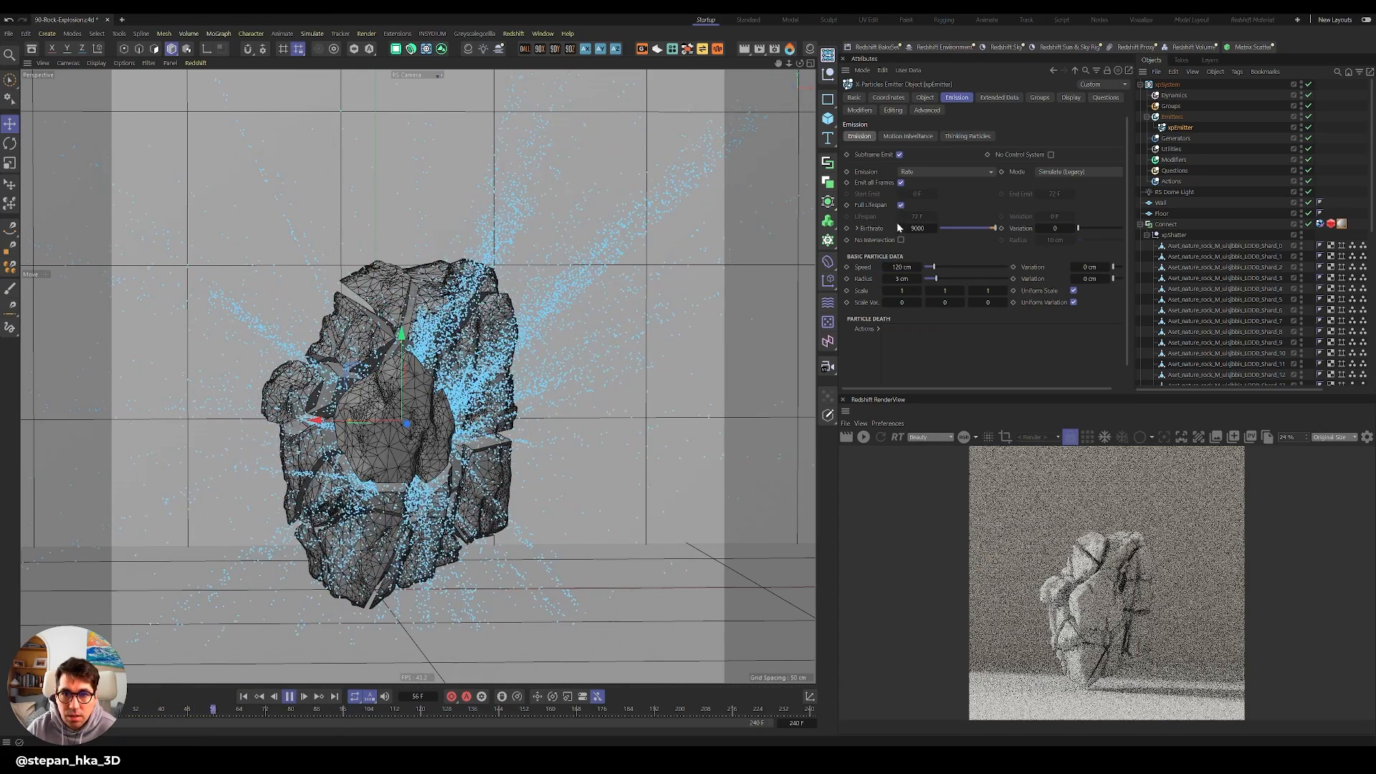
# Set the xpEmitter's particle speed to 90 cm, then replay the simulation and stop it.
pyautogui.doubleClick(921, 228)
pyautogui.doubleClick(902, 268)
pyautogui.write('90')
pyautogui.press('Return')
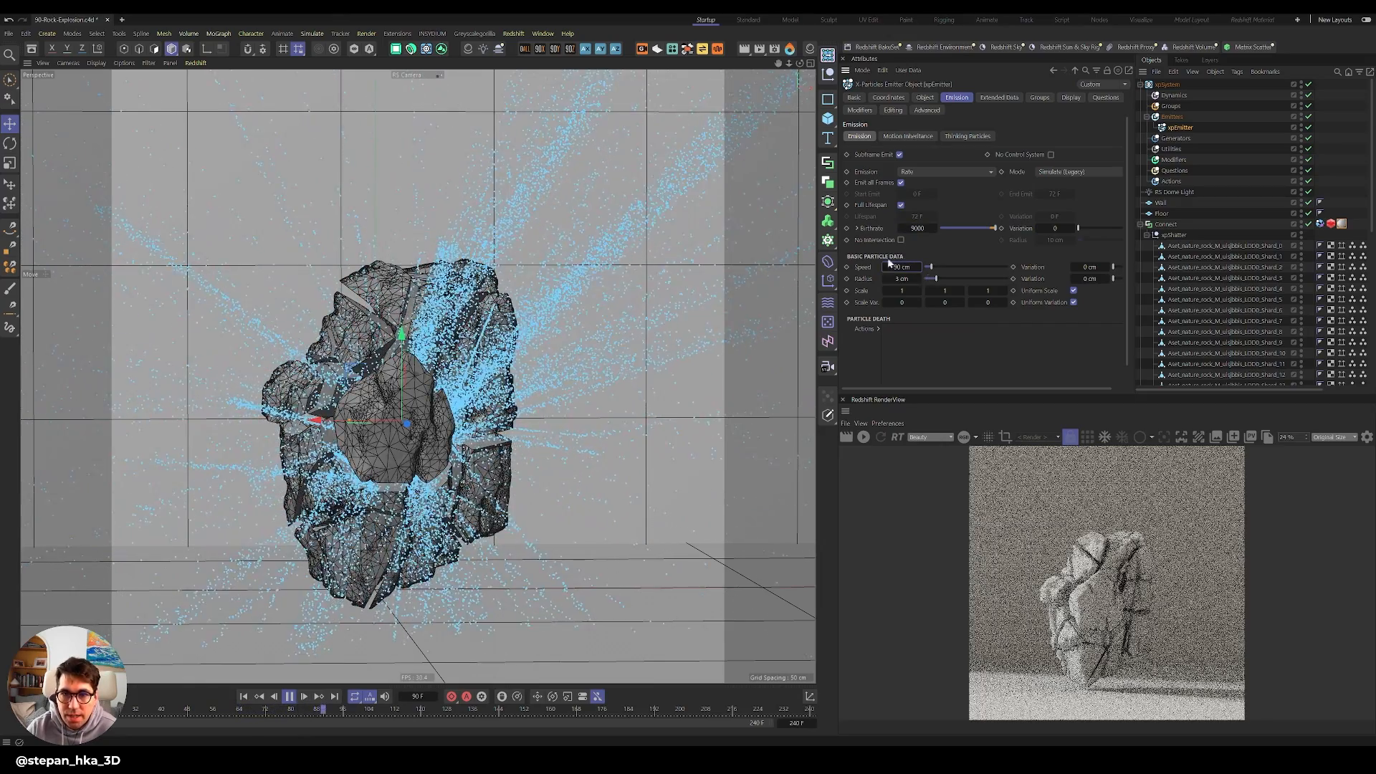
pyautogui.click(245, 695)
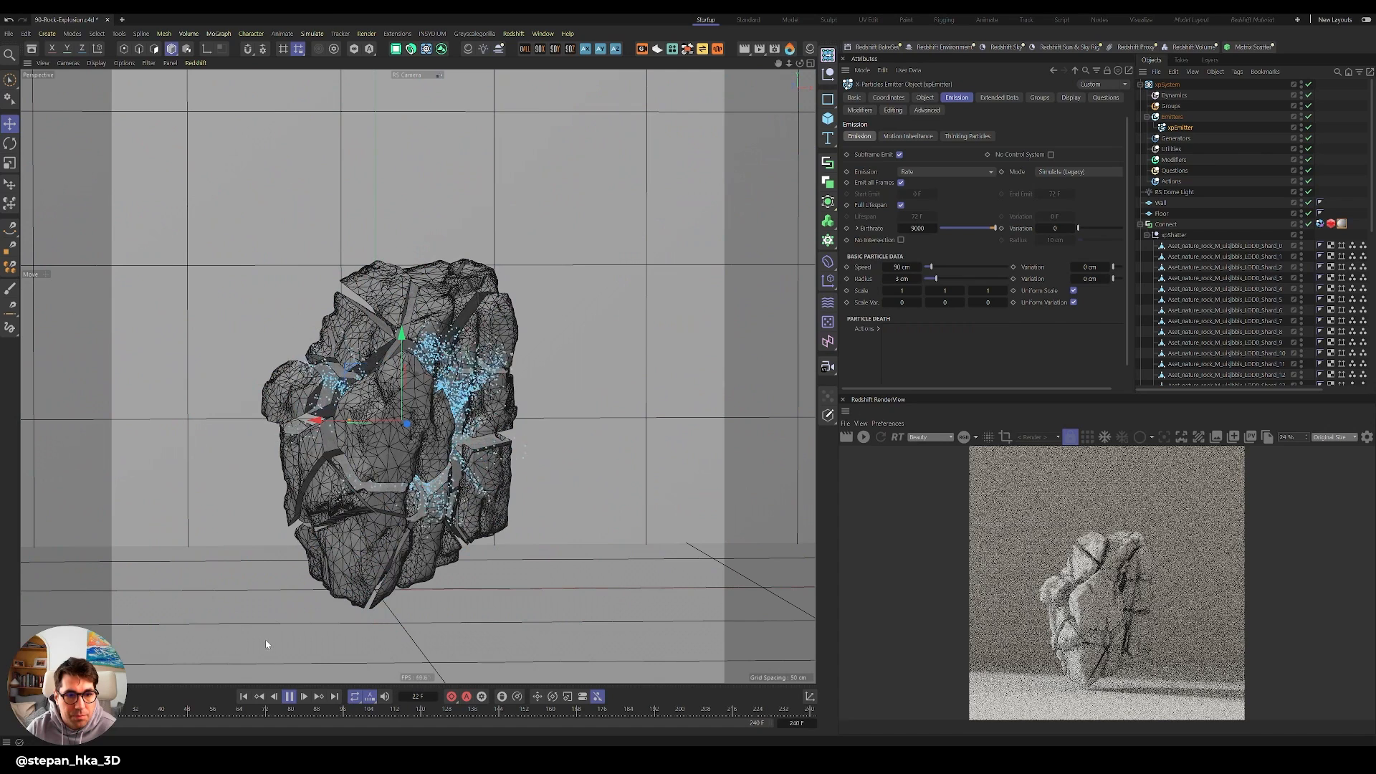
pyautogui.click(289, 696)
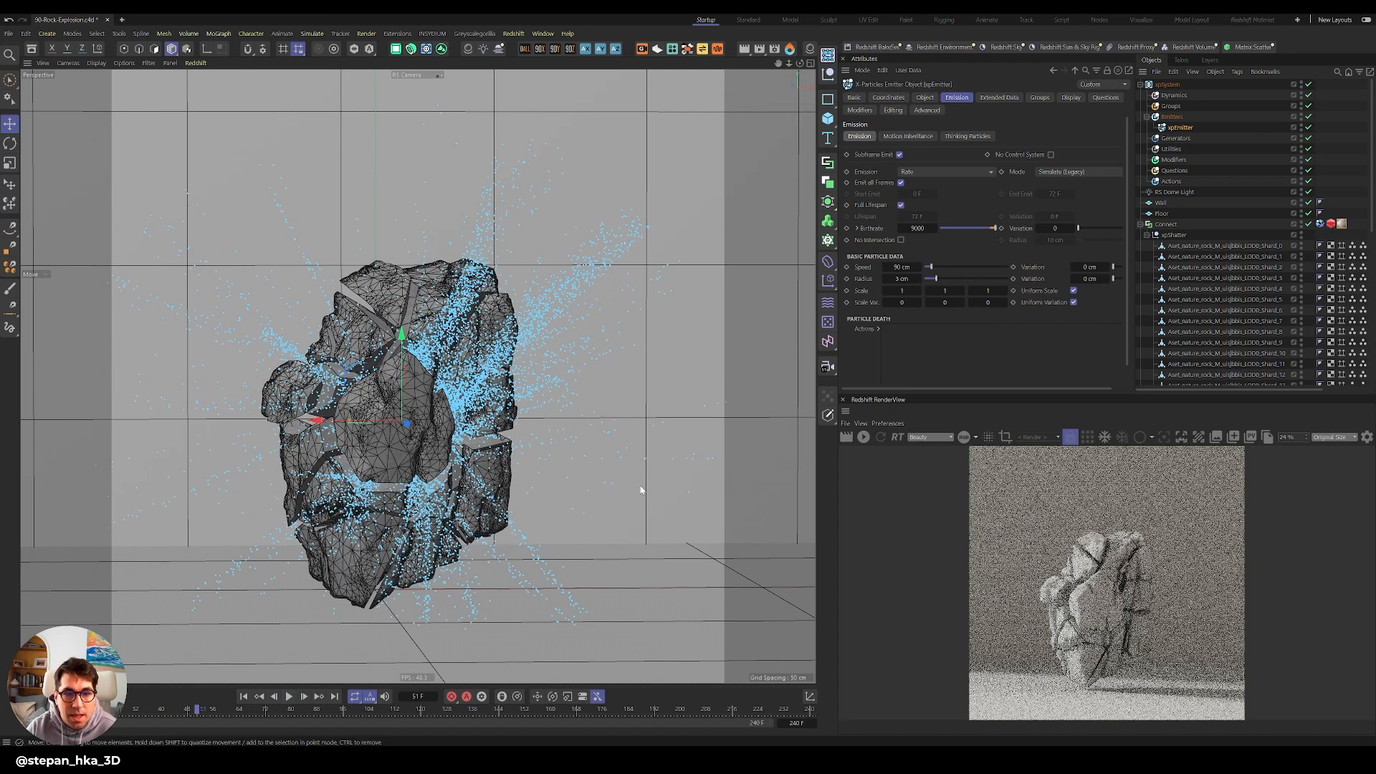
# Add an xpFlowField to the X-Particles Dynamics folder and replay the simulation to check how it steers the particles.
pyautogui.click(1169, 95)
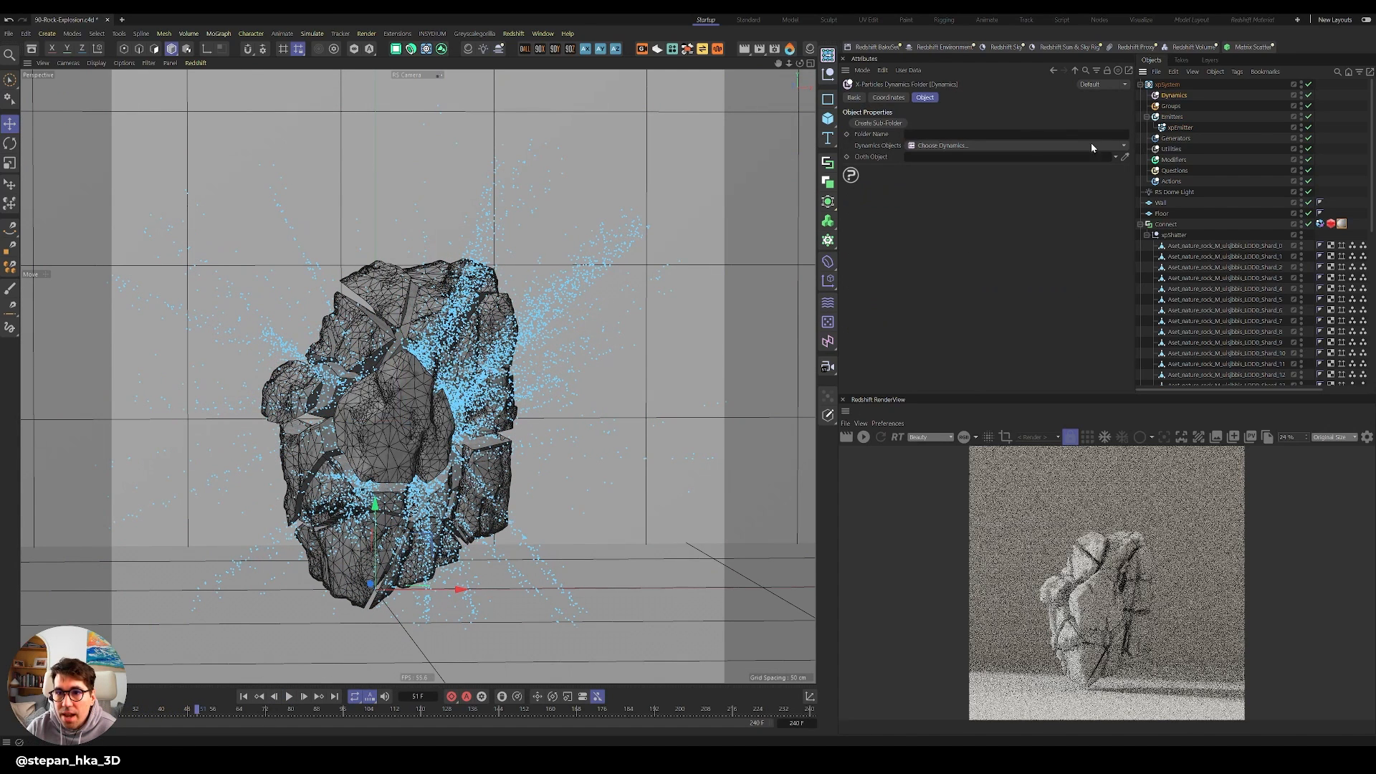
pyautogui.click(1122, 145)
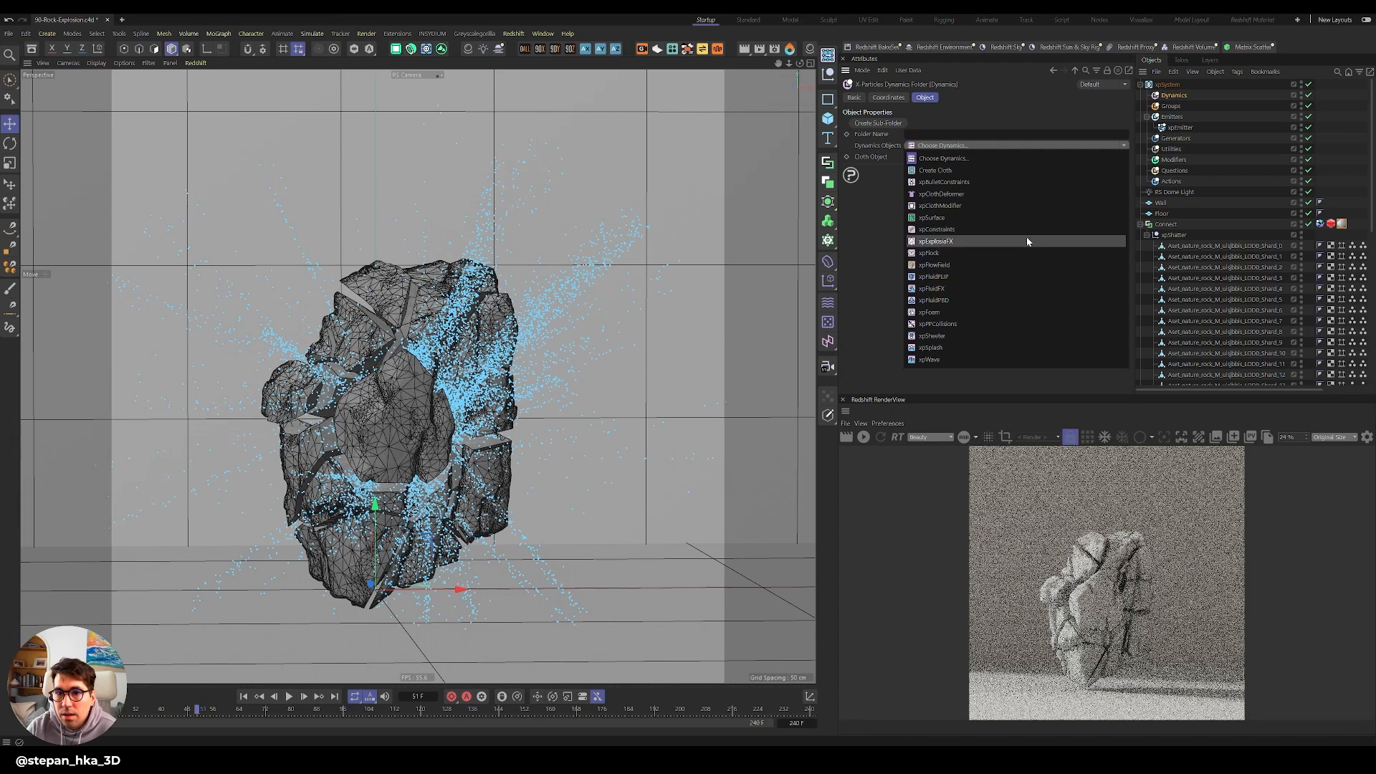
pyautogui.click(1011, 265)
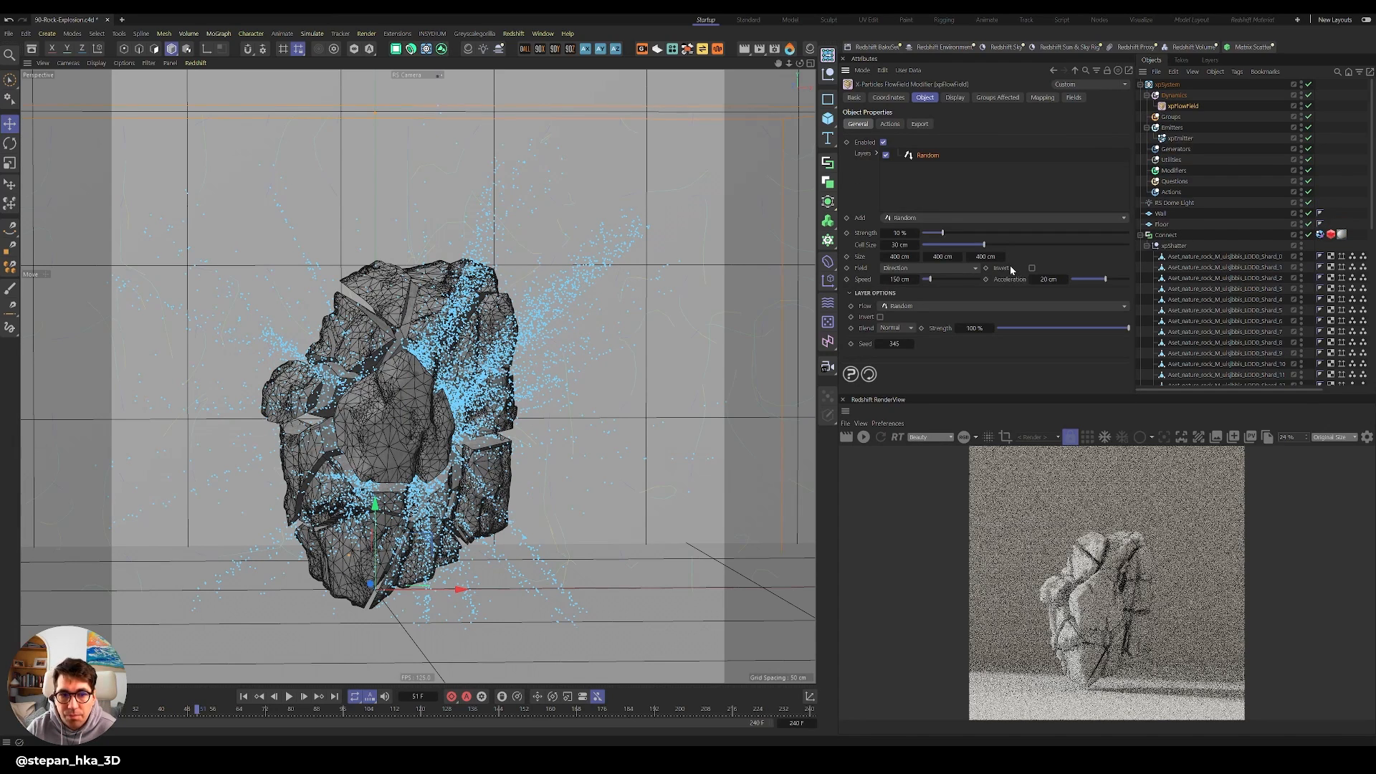
pyautogui.click(274, 696)
pyautogui.click(286, 696)
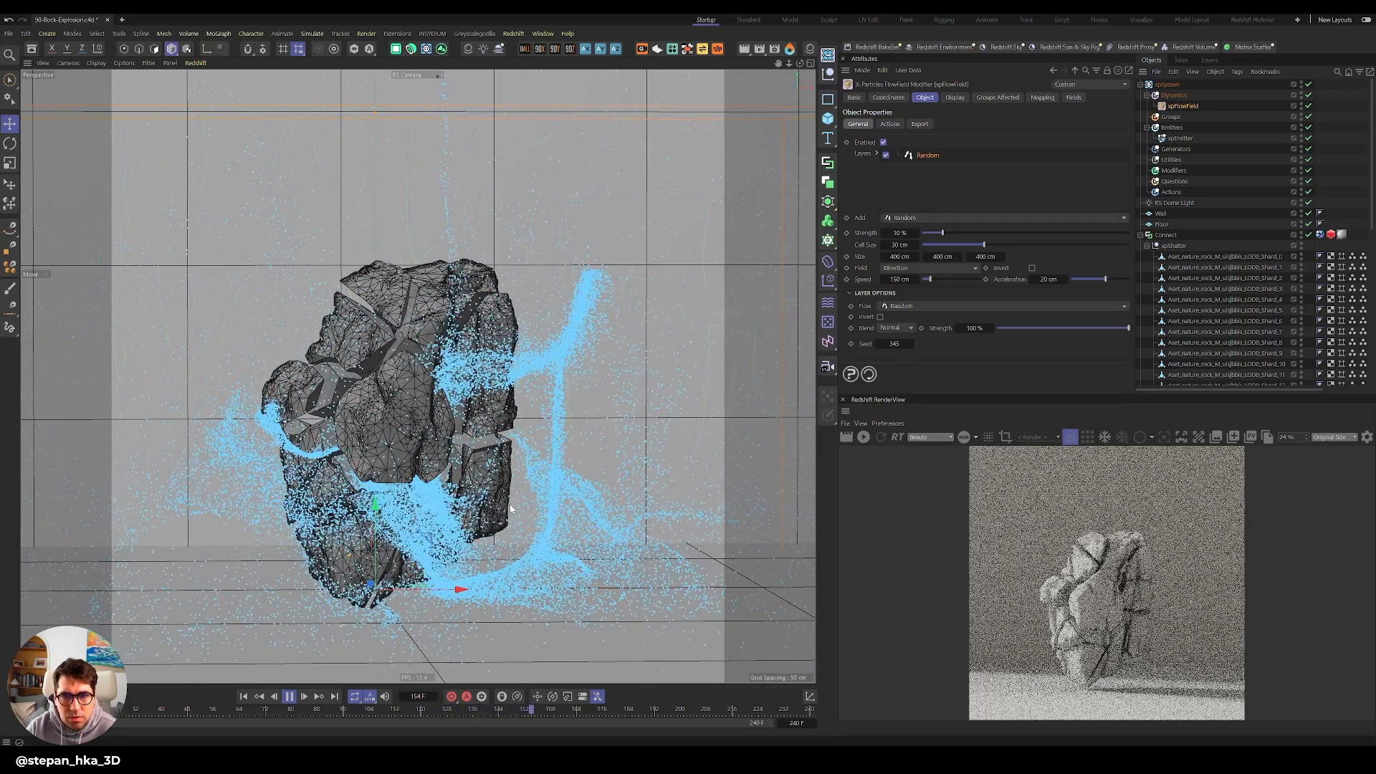
pyautogui.click(288, 697)
pyautogui.keyDown('alt'); pyautogui.moveTo(337, 459); pyautogui.dragTo(454, 486); pyautogui.keyUp('alt')
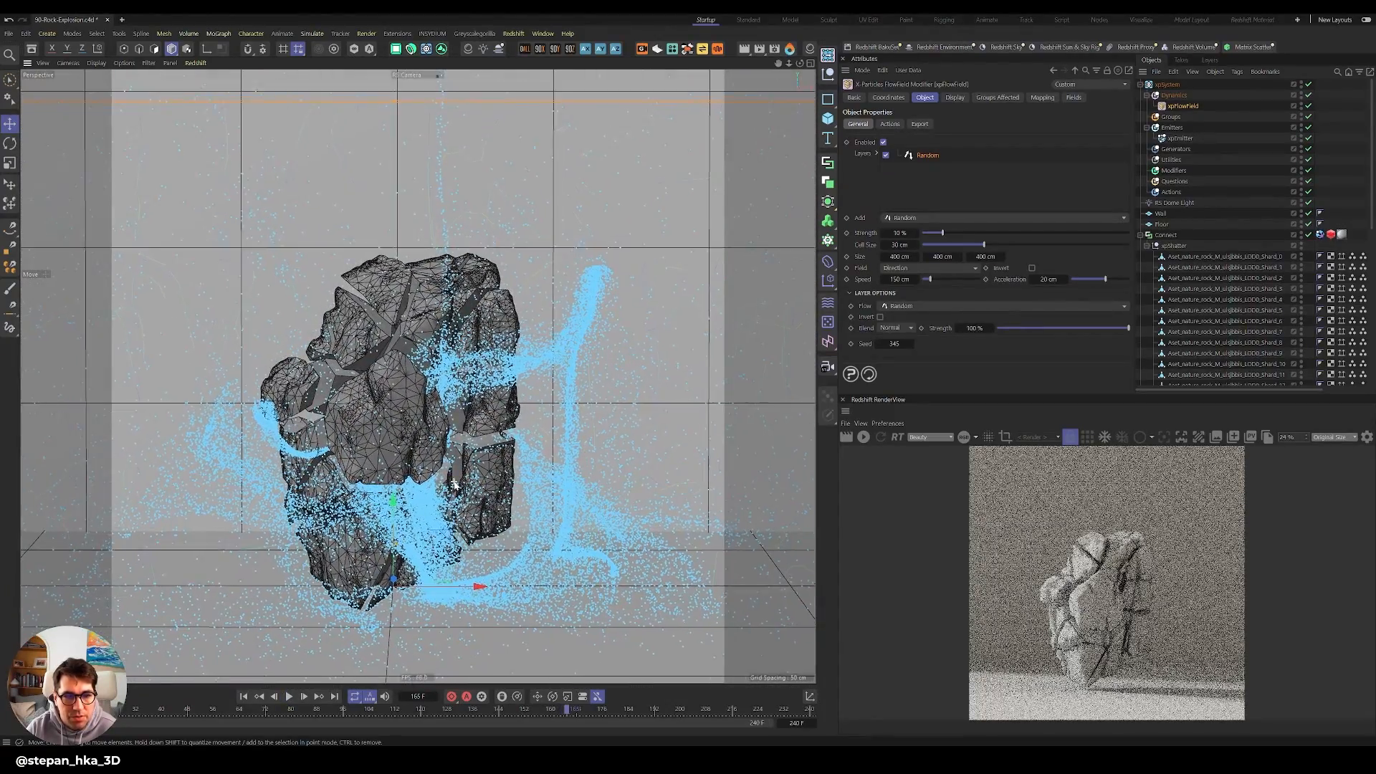
pyautogui.click(243, 696)
pyautogui.click(288, 696)
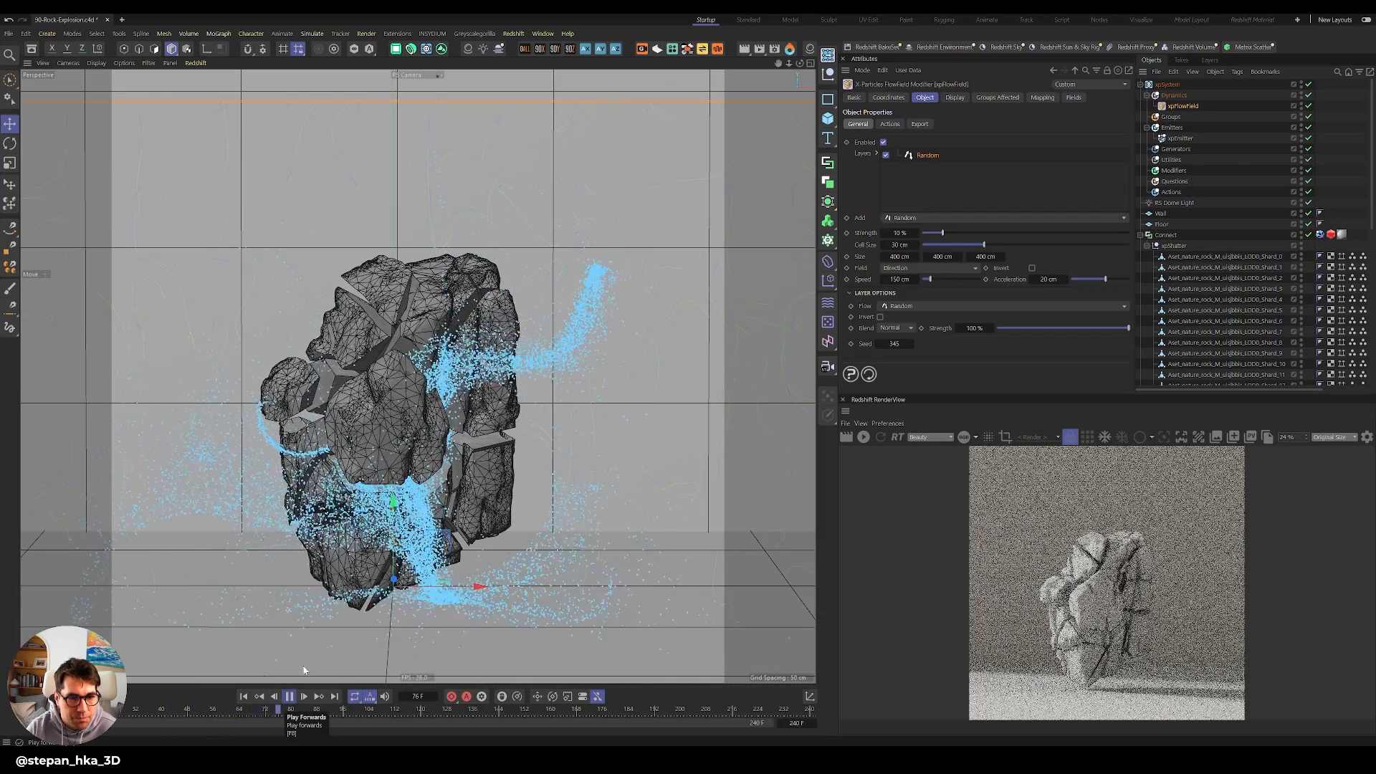
pyautogui.click(289, 695)
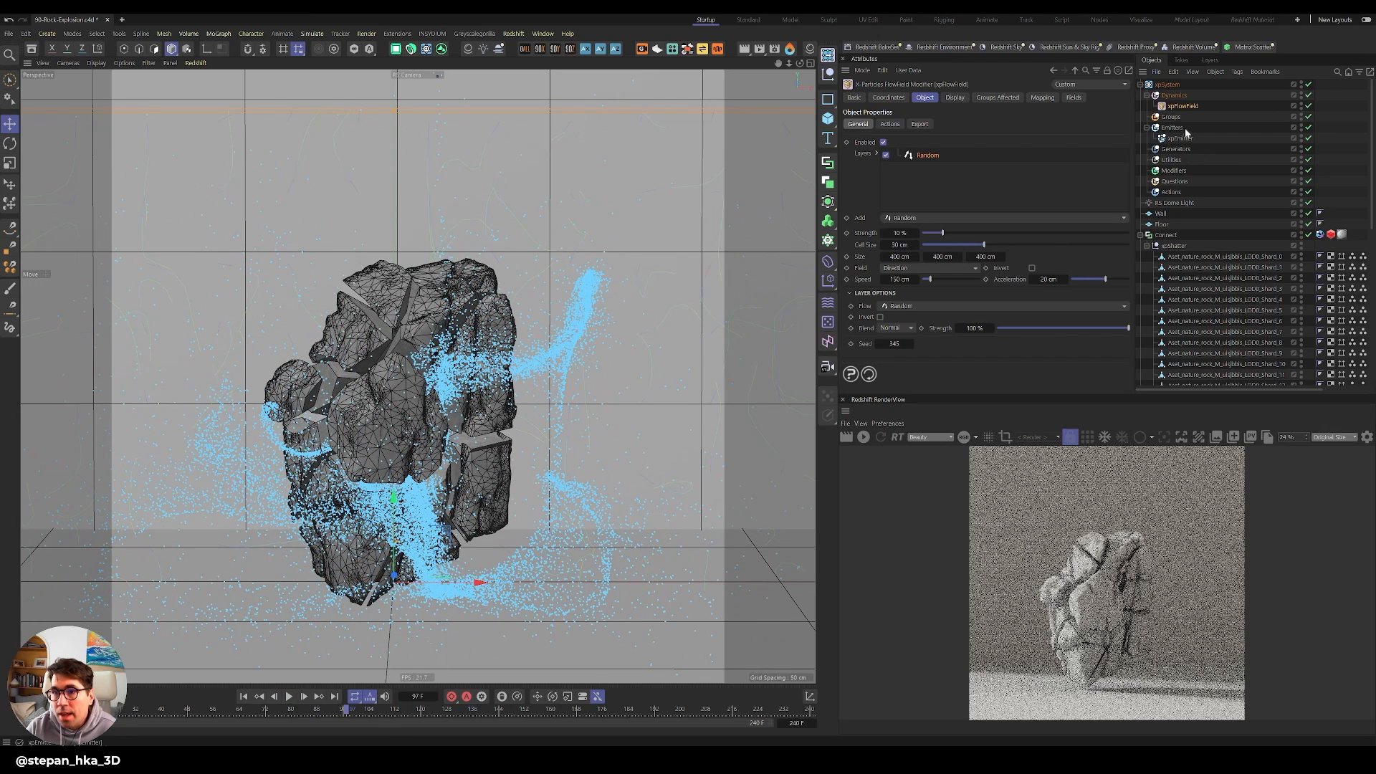
pyautogui.keyDown('alt'); pyautogui.moveTo(394, 462); pyautogui.dragTo(393, 444); pyautogui.keyUp('alt')
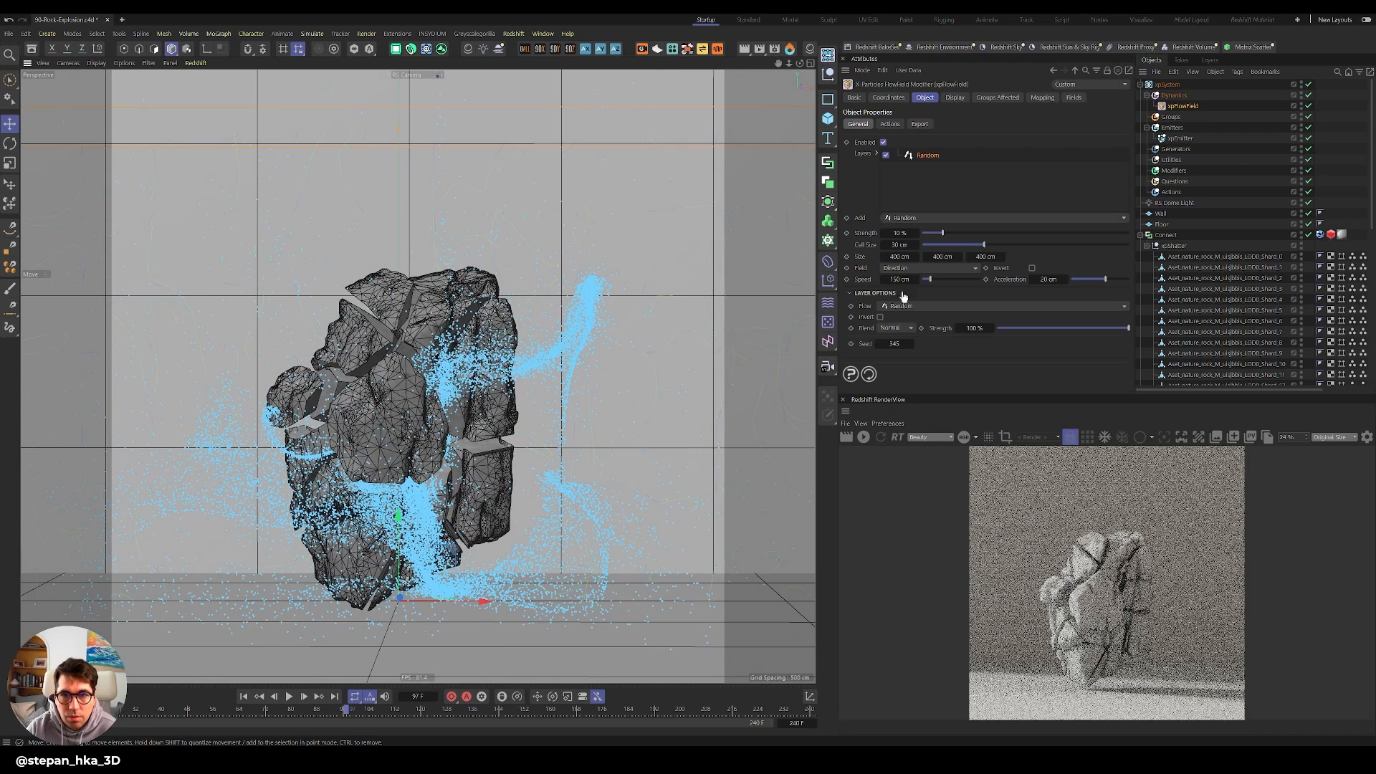
# Add an xpTurbulence motion modifier to the Modifiers folder and replay the simulation.
pyautogui.click(1174, 170)
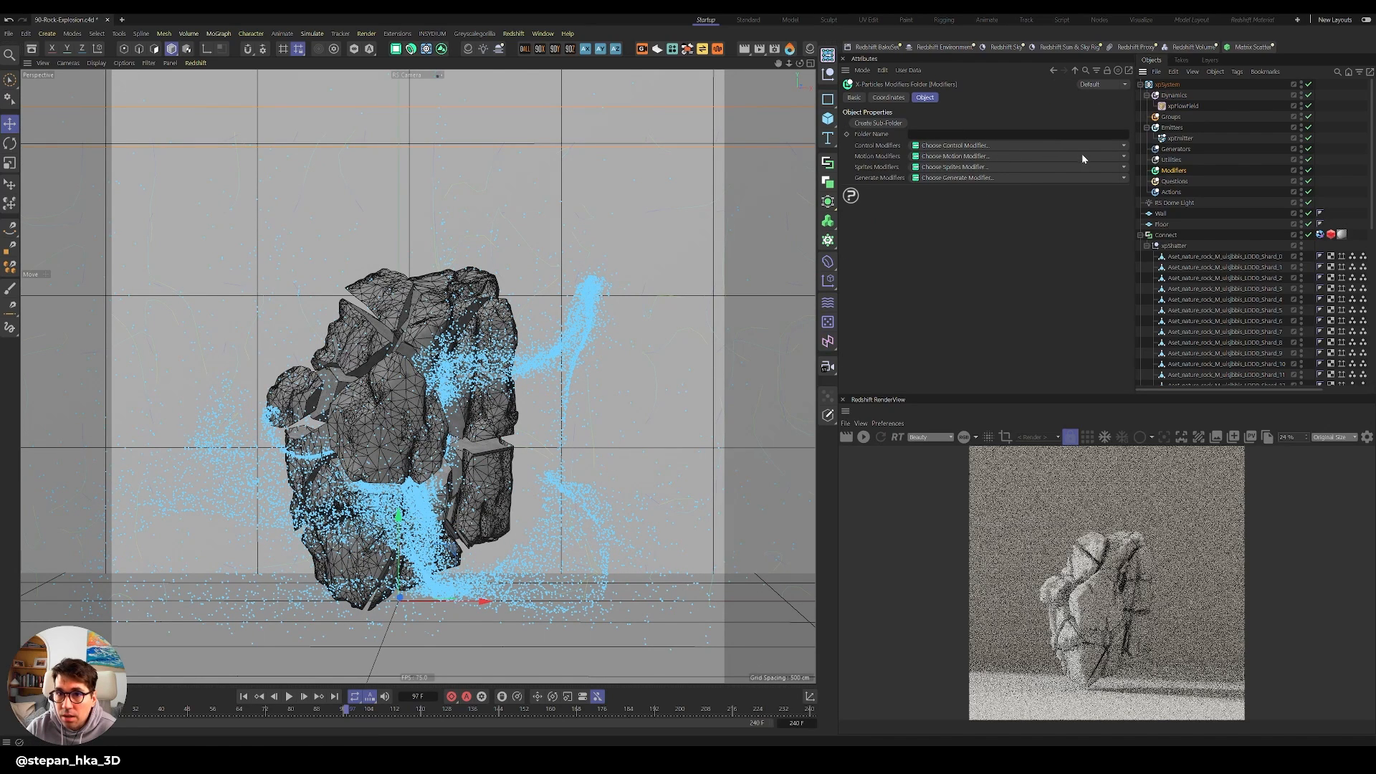
pyautogui.click(1123, 157)
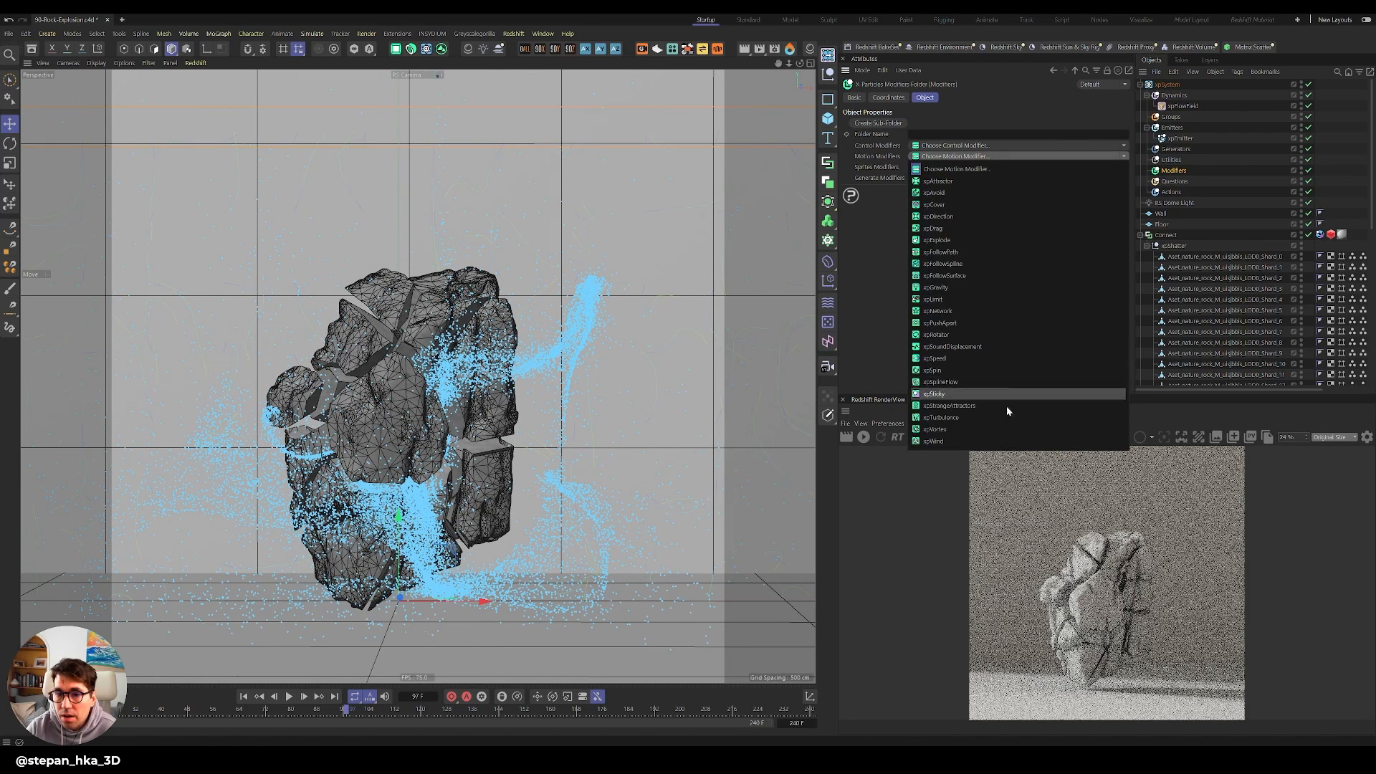
pyautogui.click(991, 416)
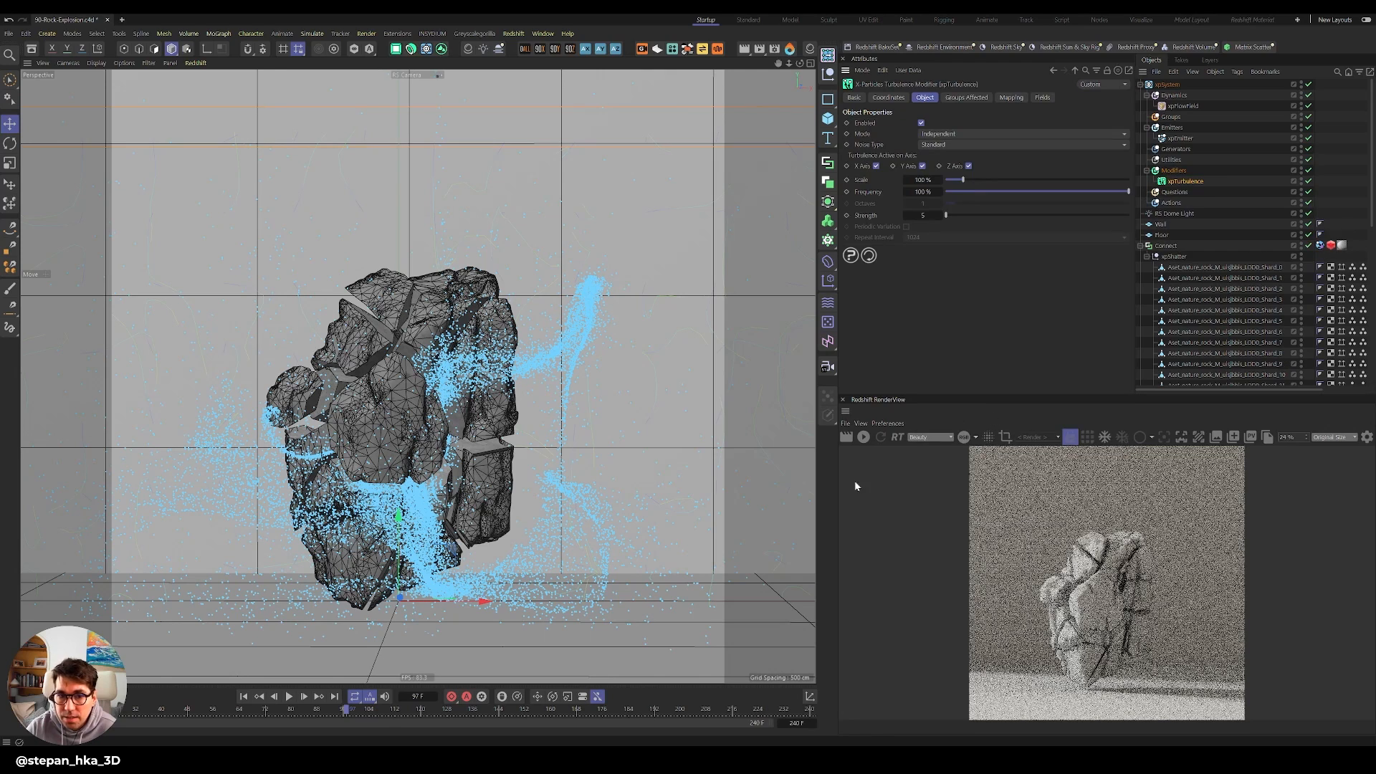
pyautogui.click(245, 697)
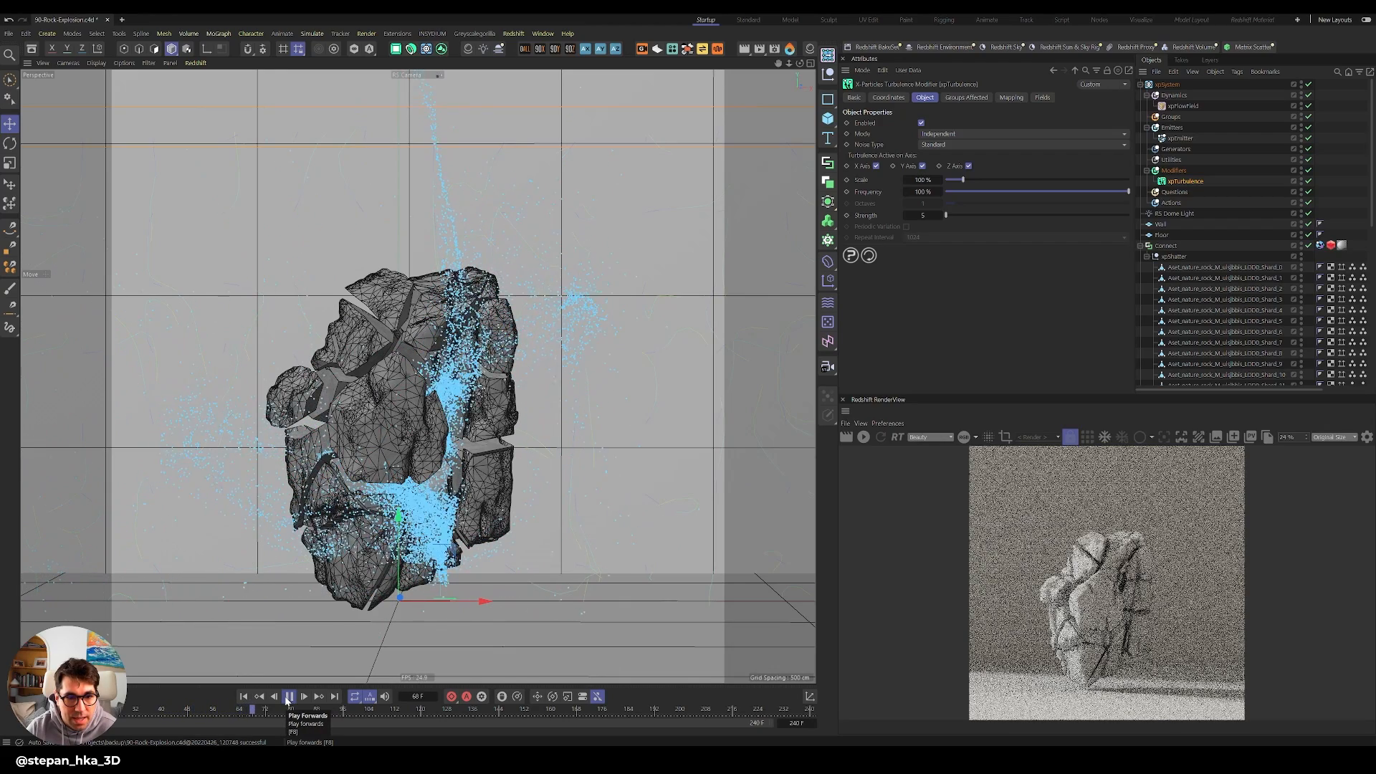
pyautogui.click(288, 697)
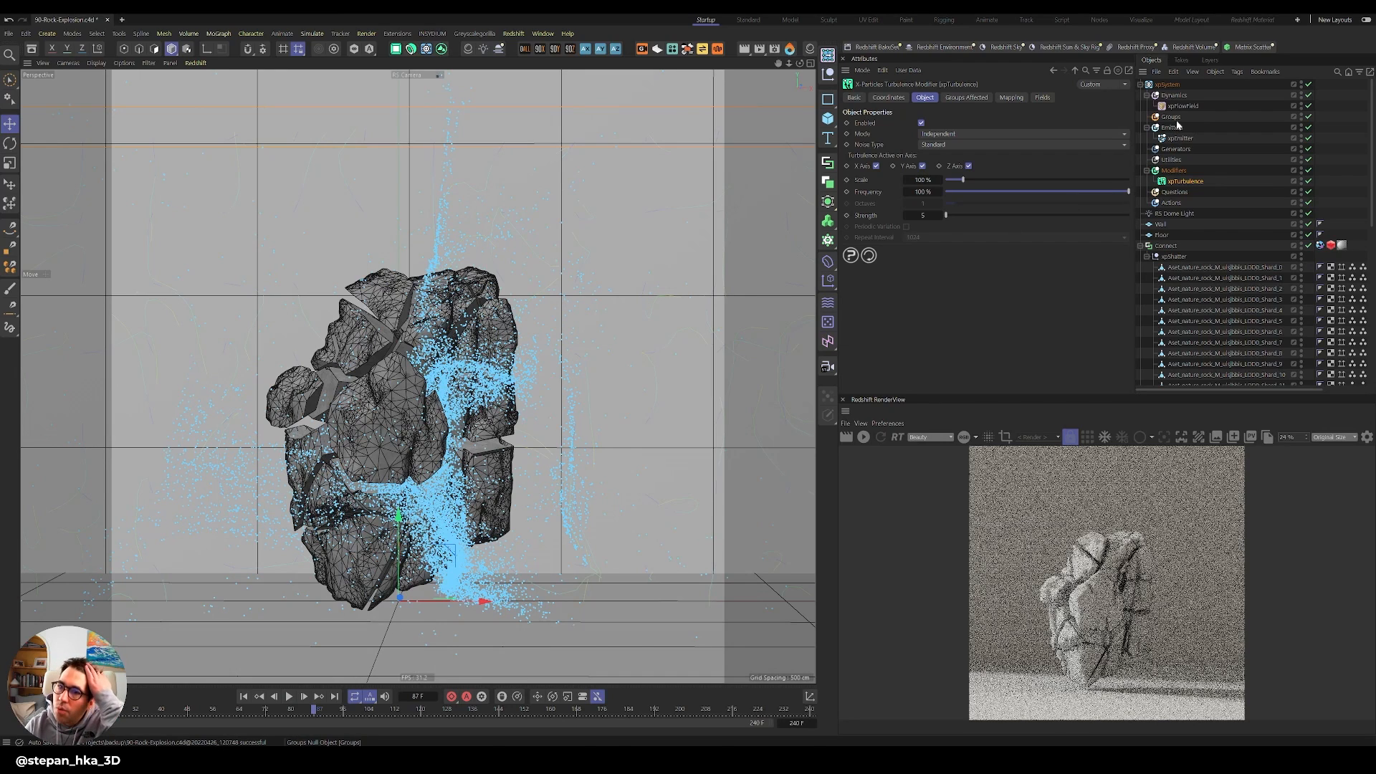
# Add an xpOpenVDBMesher to the Generators folder and assign xpEmitter as its source.
pyautogui.click(1175, 149)
pyautogui.click(1124, 146)
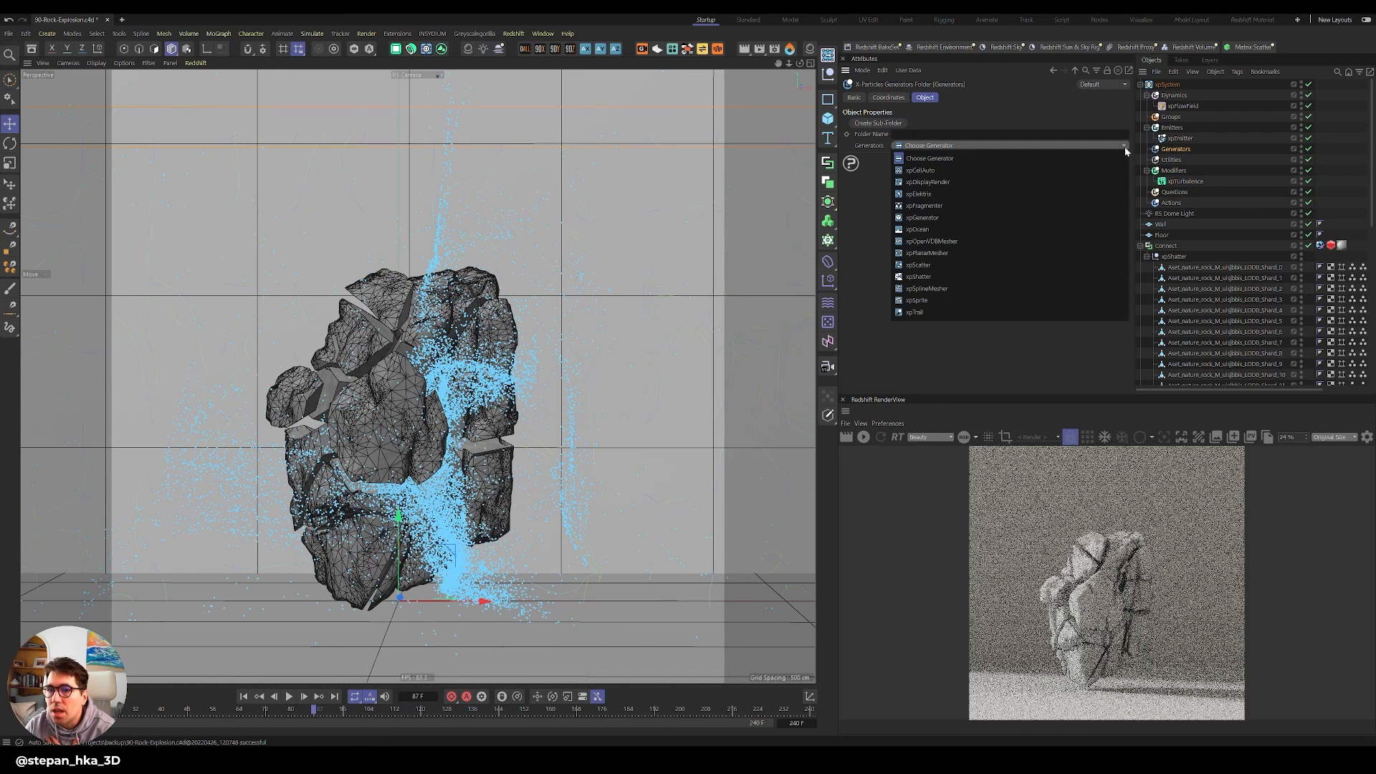
pyautogui.click(1070, 242)
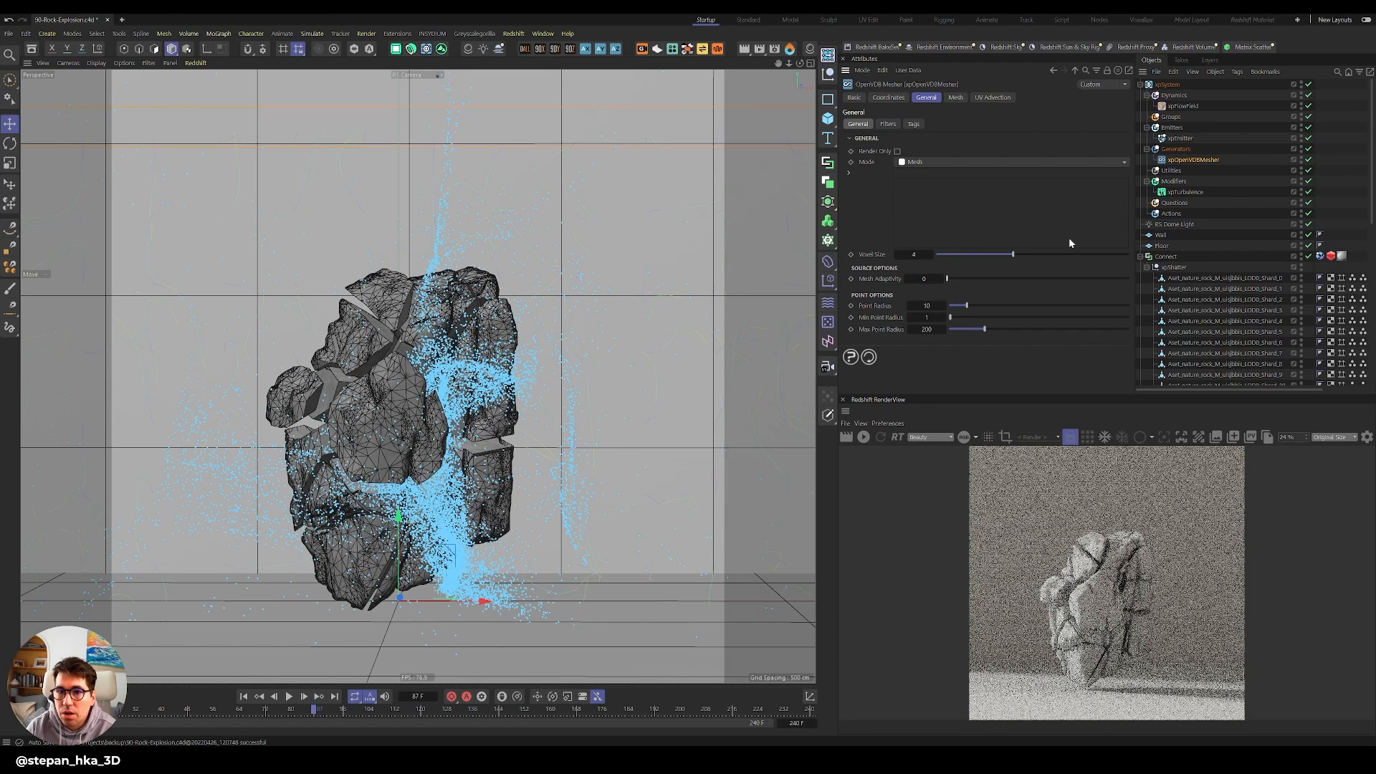
pyautogui.click(1164, 141)
pyautogui.moveTo(907, 188); pyautogui.dragTo(978, 205)
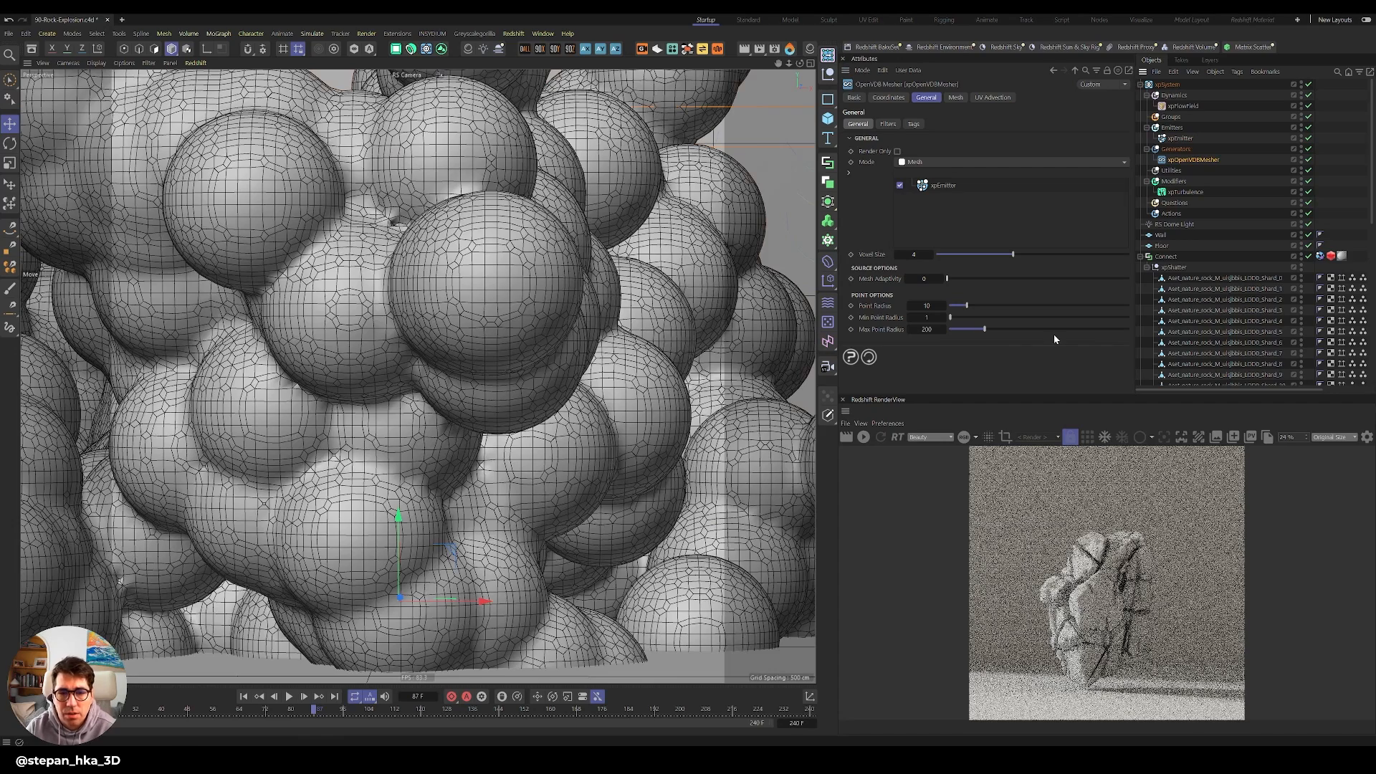
# Set the xpOpenVDBMesher's voxel size to 1 and its point radius to 1.
pyautogui.click(929, 255)
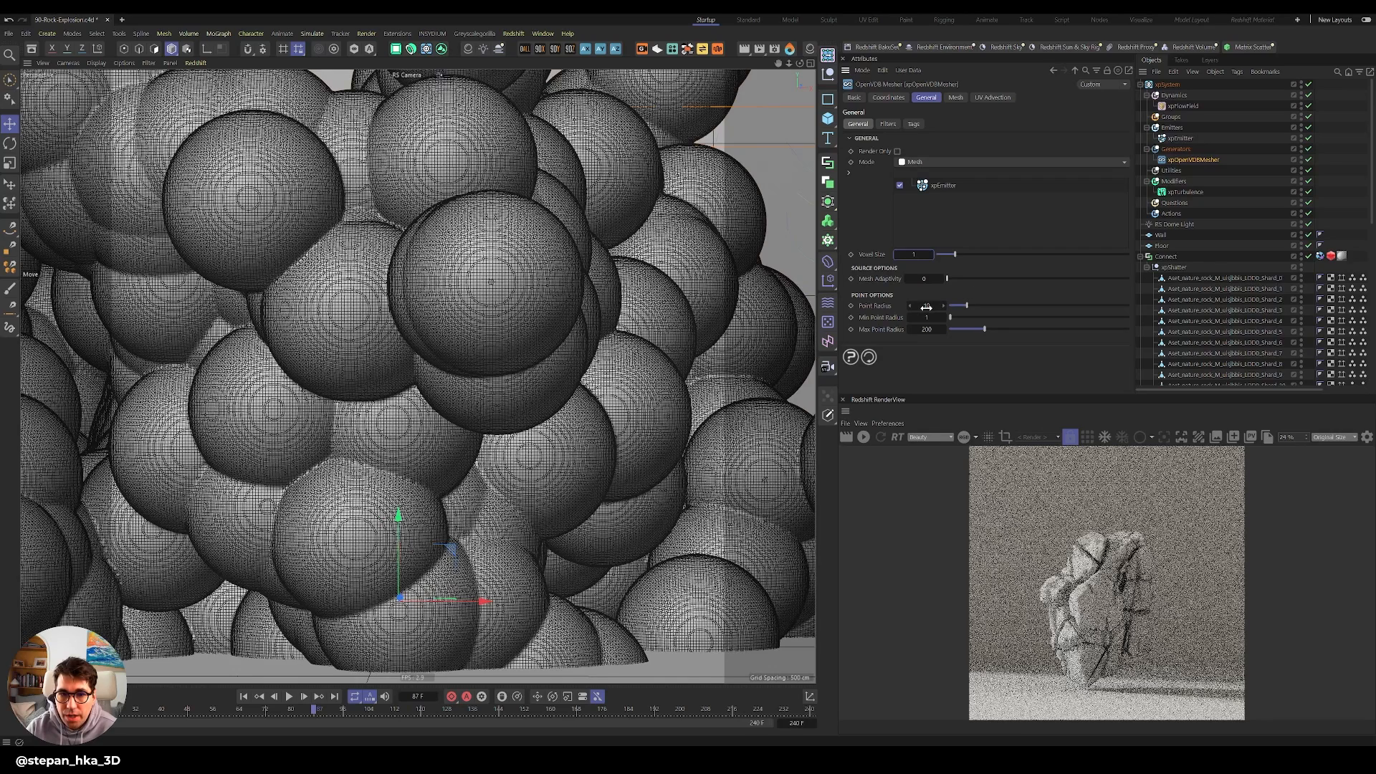
pyautogui.doubleClick(926, 306)
pyautogui.write('1')
pyautogui.press('Return')
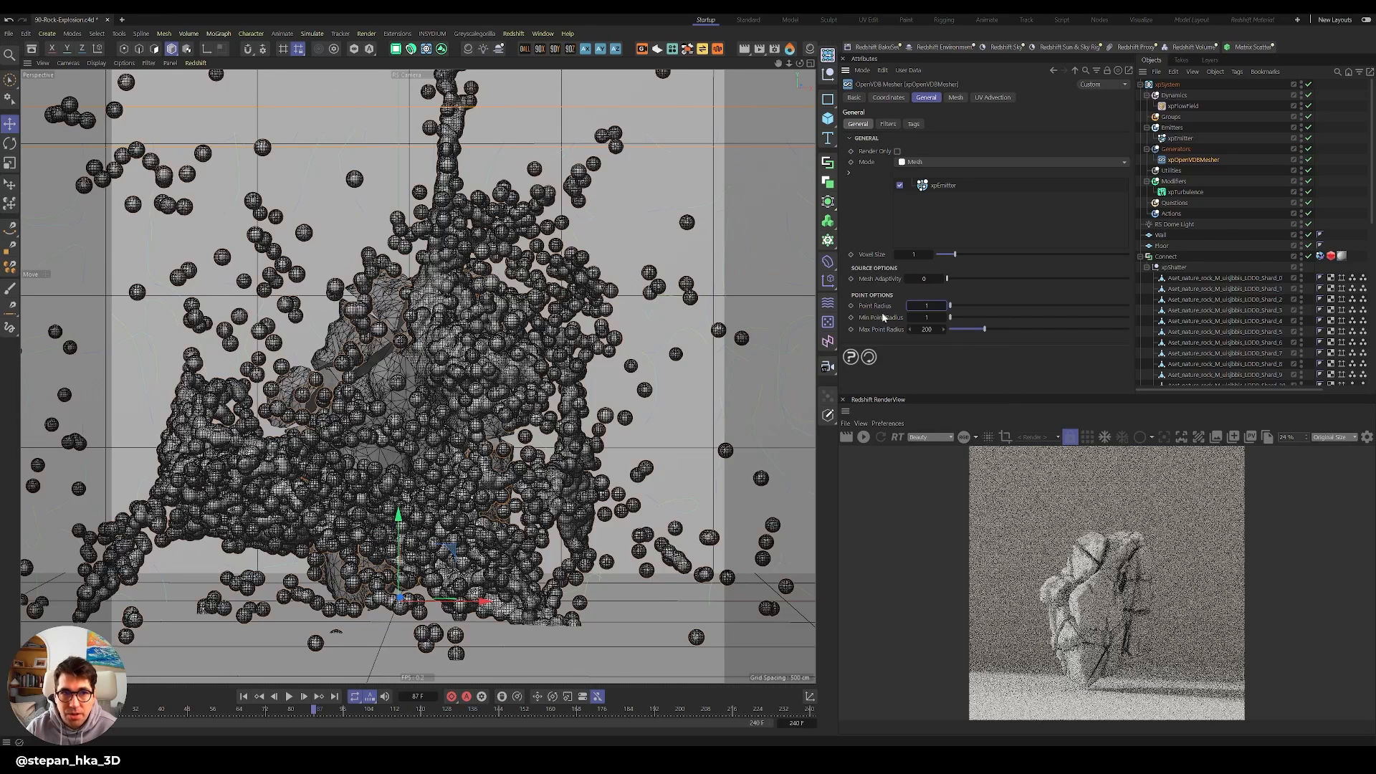
# Open the recent project 86-Simple-Lighting.c4d and examine the general settings of its xpOpenVDBMesher.
pyautogui.click(9, 34)
pyautogui.moveTo(43, 87)
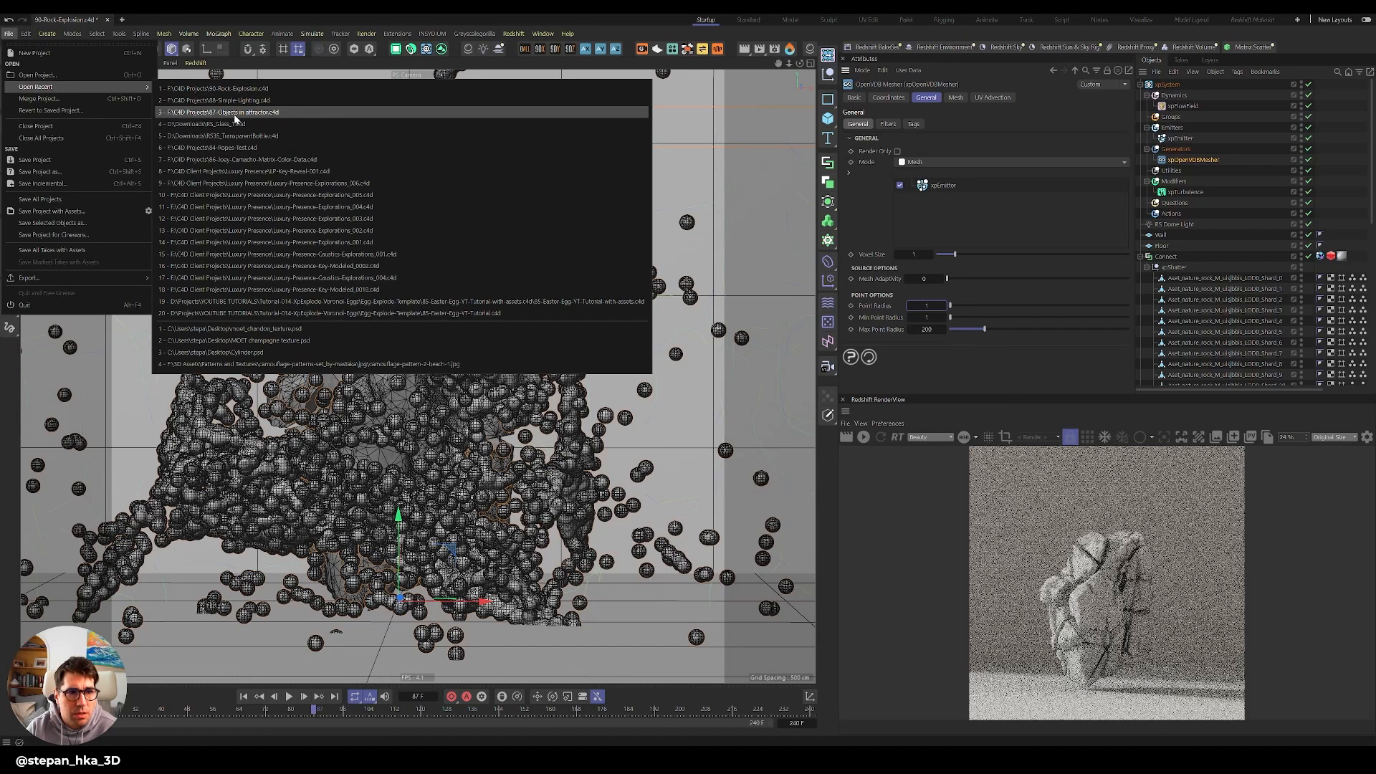
pyautogui.click(241, 100)
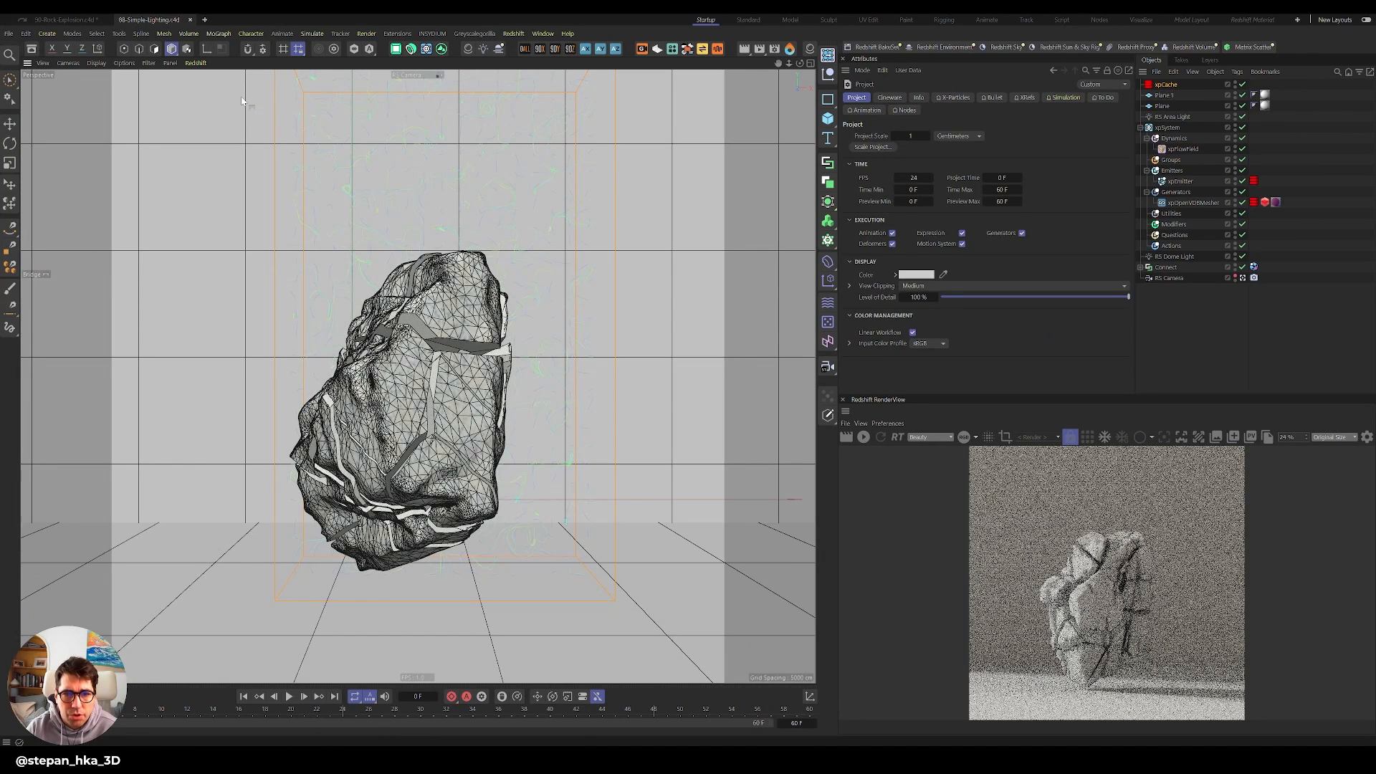
pyautogui.click(1182, 203)
pyautogui.click(888, 96)
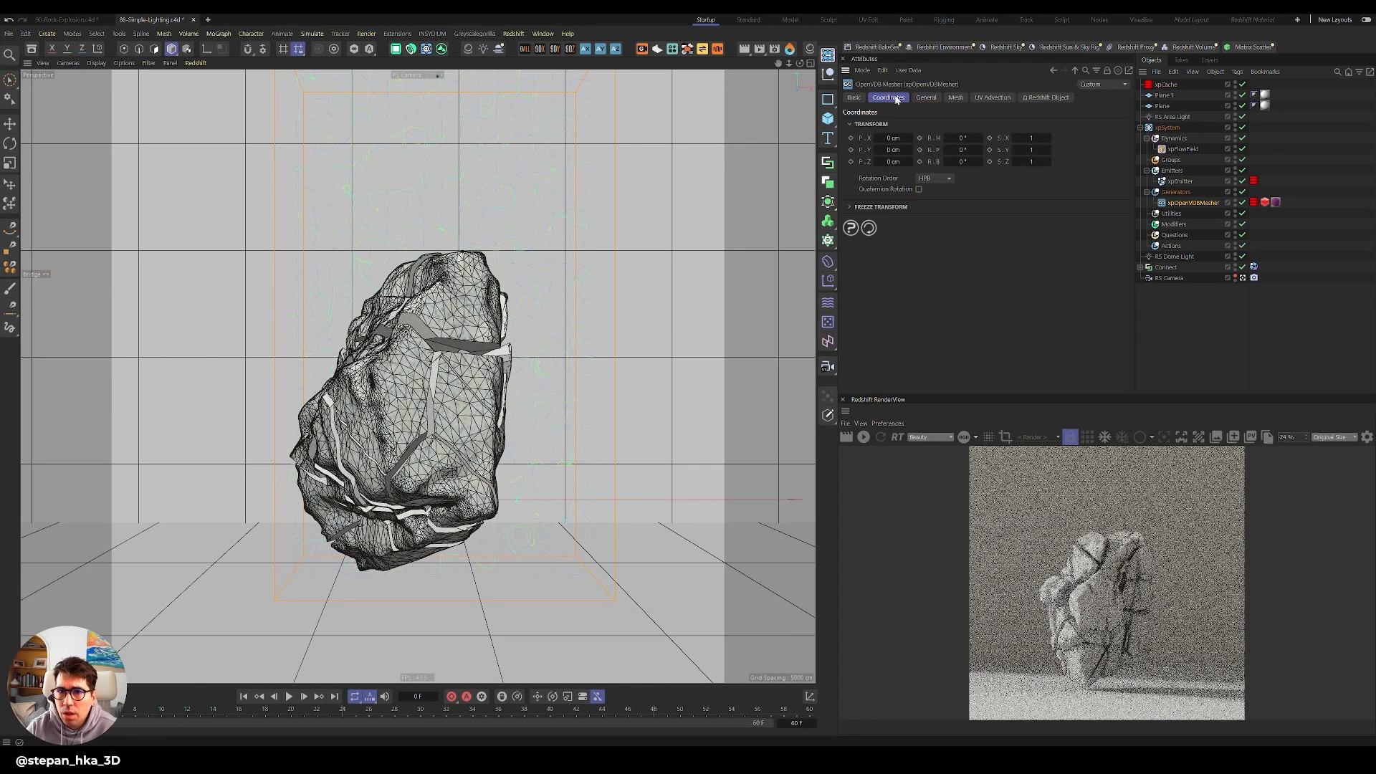
pyautogui.click(927, 97)
pyautogui.click(858, 124)
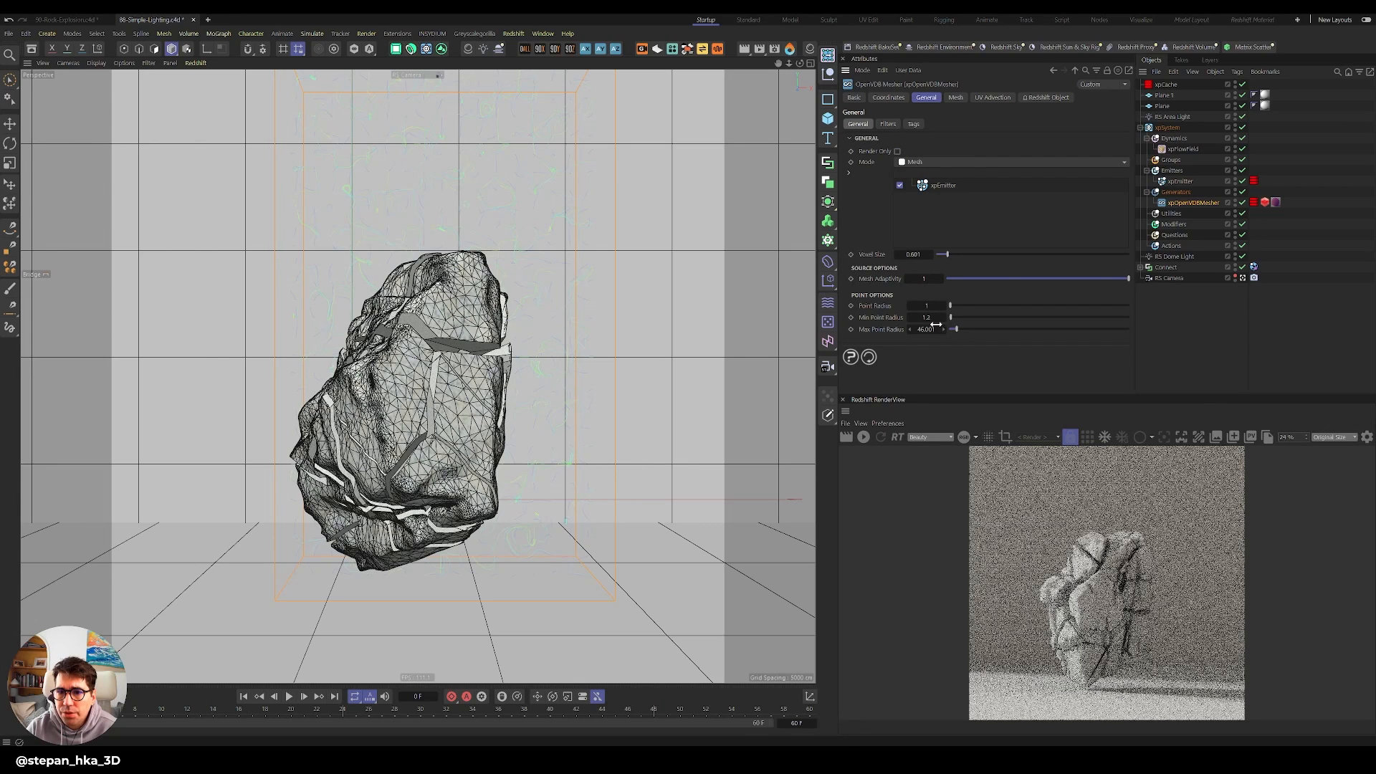
# Back in the rock explosion project, set the mesher's voxel size to 0.6, mesh adaptivity to 1 and minimum point radius to 1.2.
pyautogui.click(70, 22)
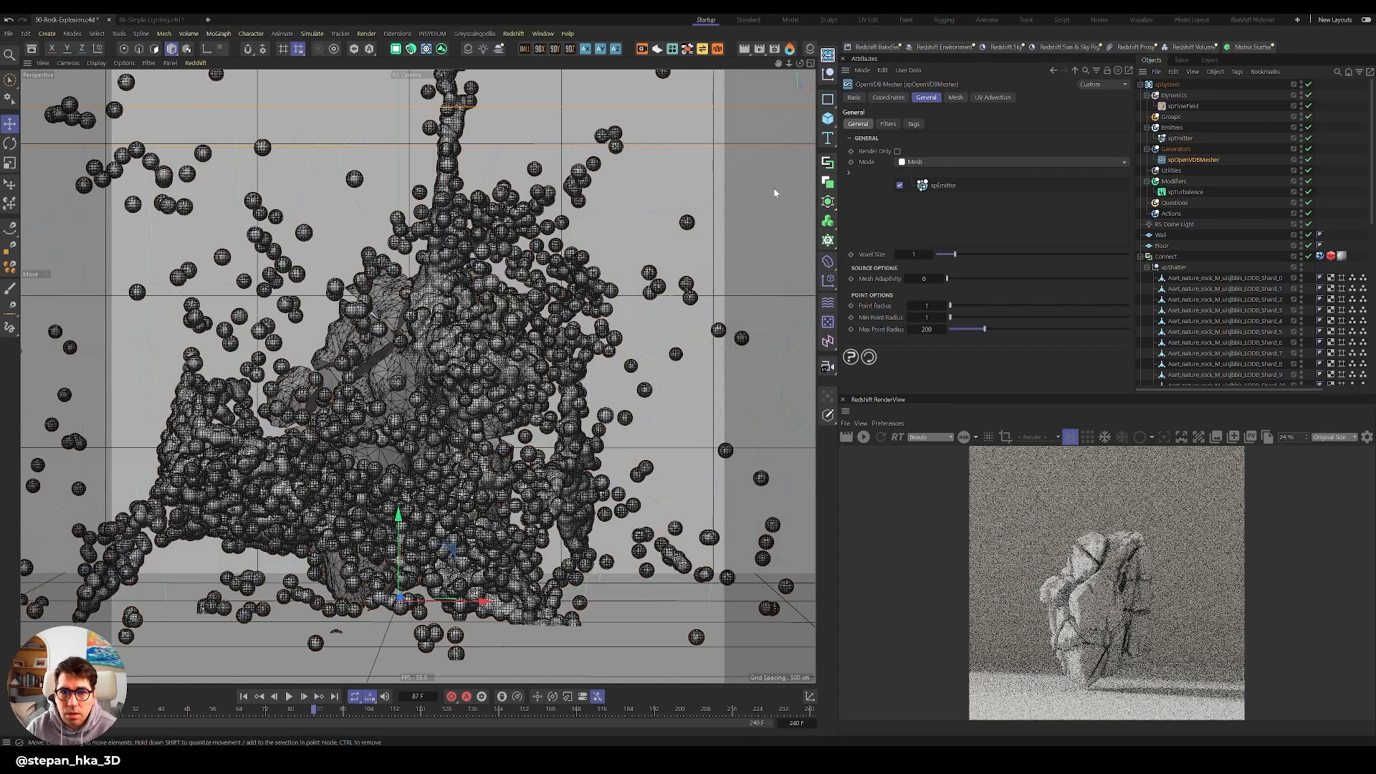
pyautogui.write('.6')
pyautogui.press('Tab')
pyautogui.write('1')
pyautogui.press('Tab')
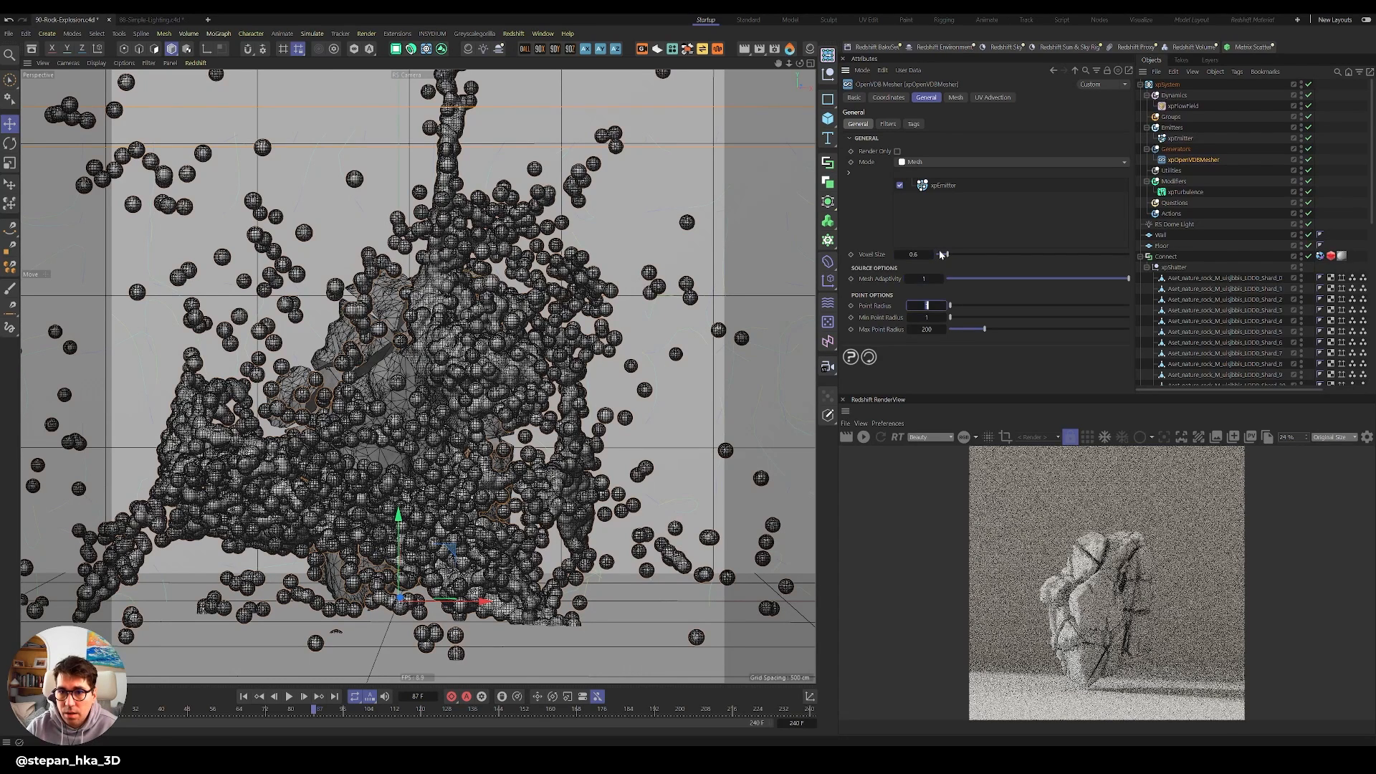
pyautogui.press('Tab')
pyautogui.write('1.2')
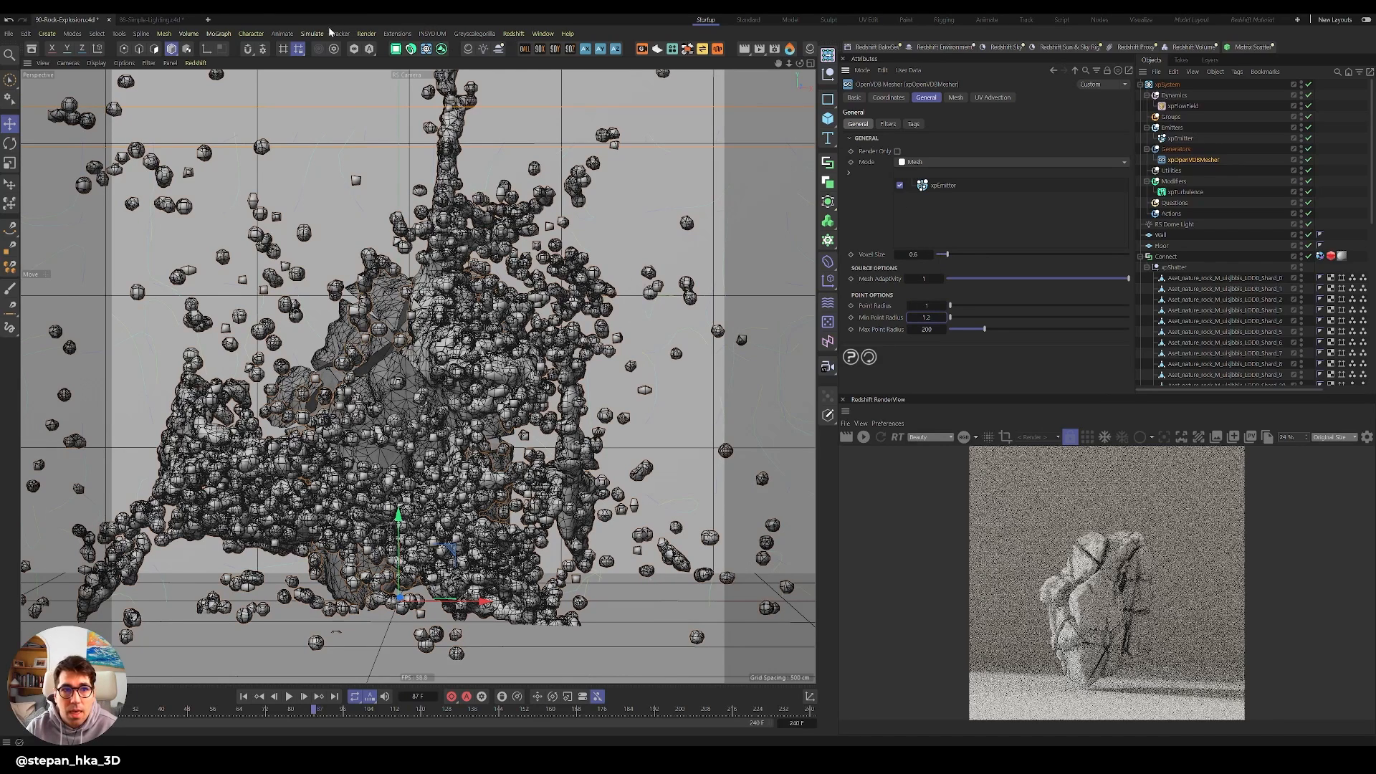
# Set the mesher's maximum point radius to 46, after checking the matching value in the 86-Simple-Lighting project.
pyautogui.click(146, 20)
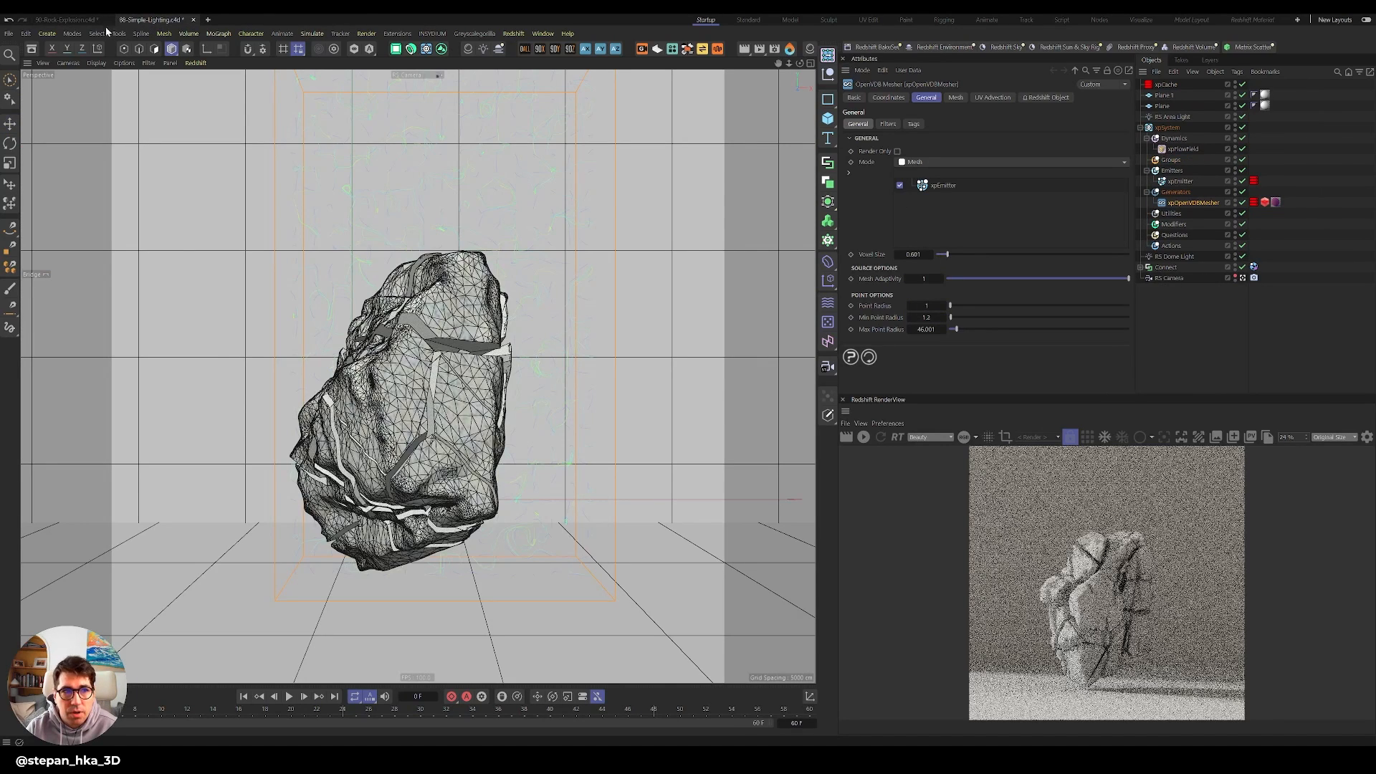
pyautogui.click(67, 20)
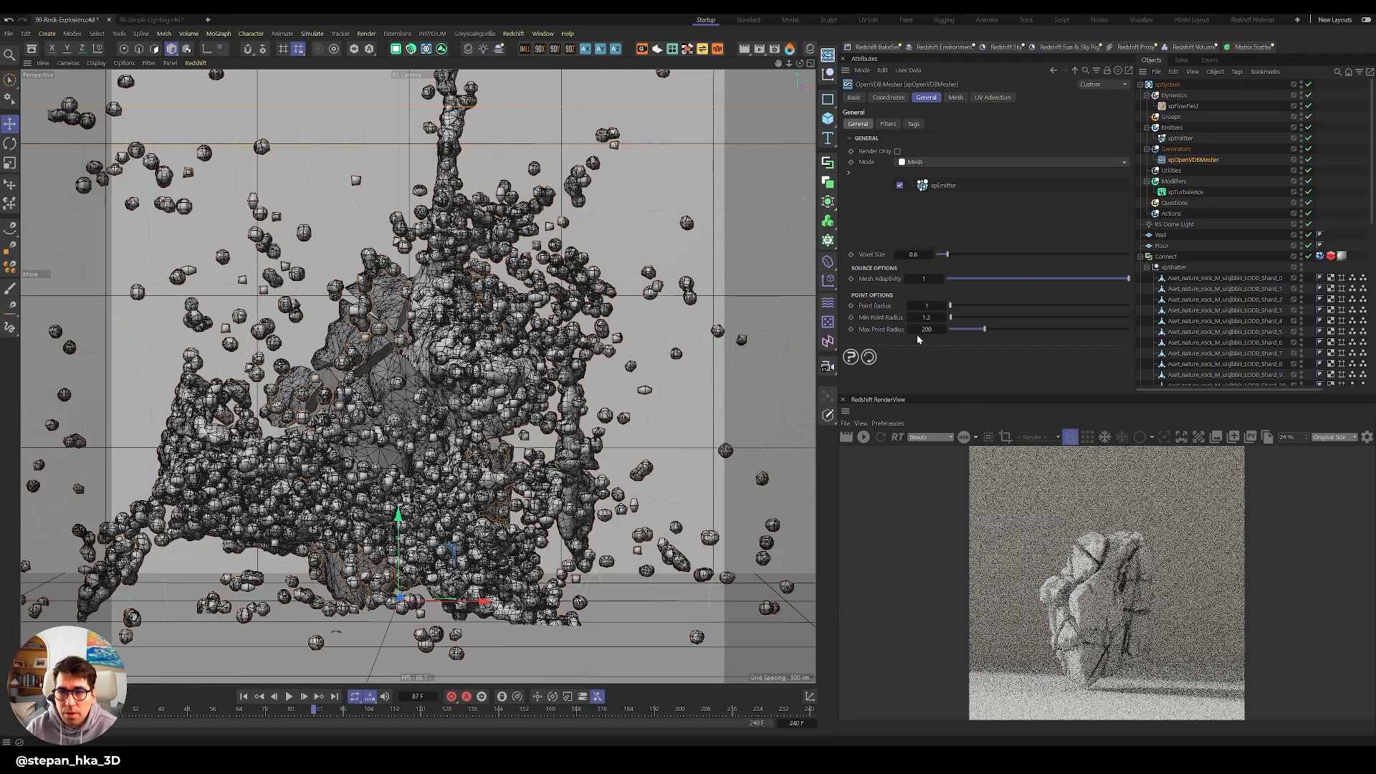
pyautogui.click(926, 329)
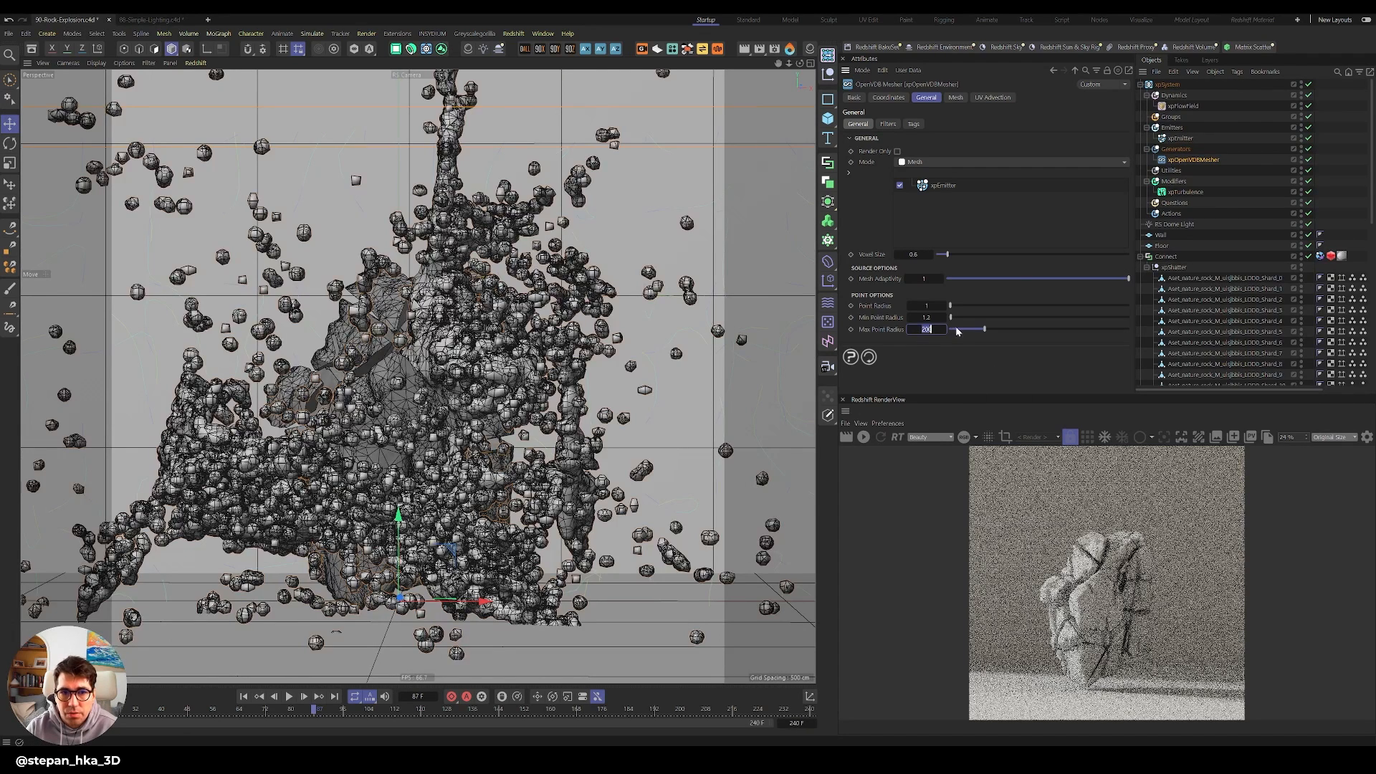
pyautogui.write('1')
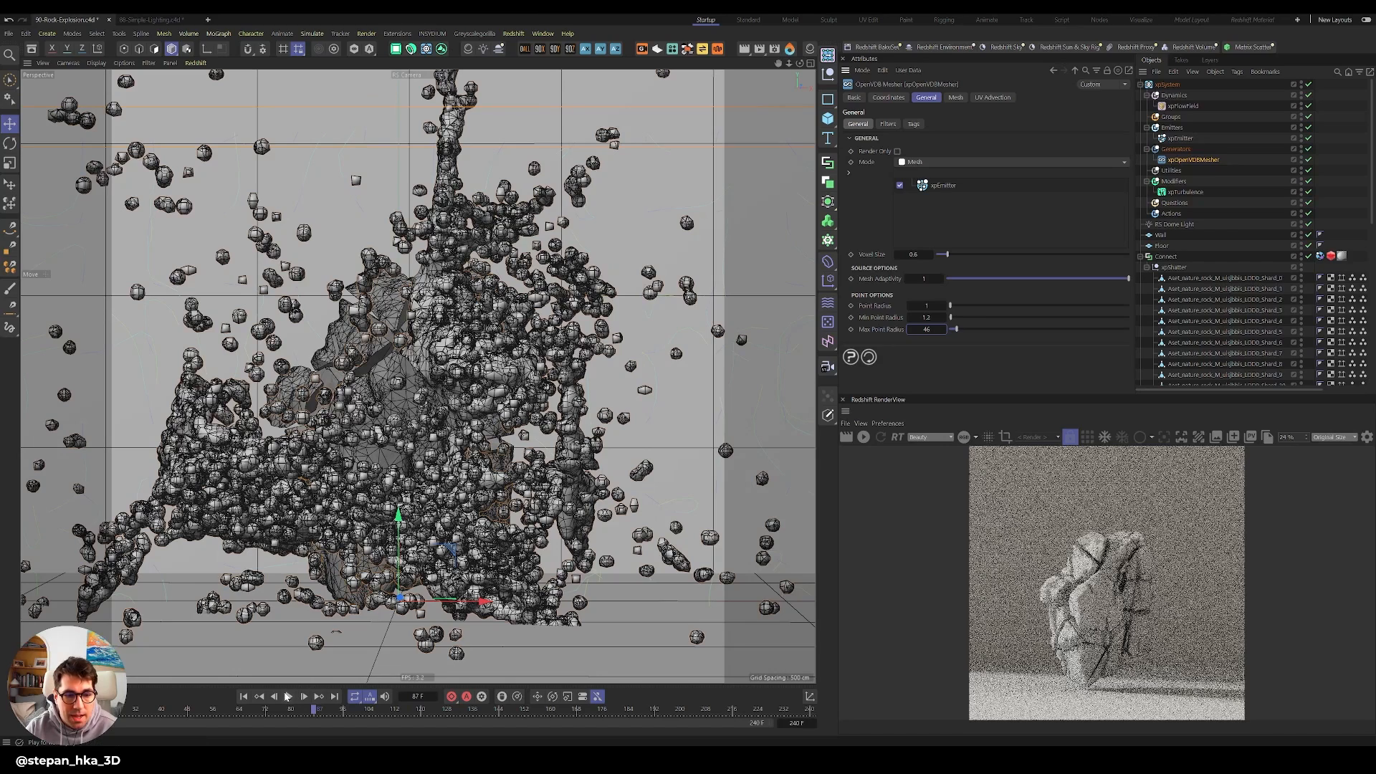
# Play the simulation from the start to about frame 32 to check the meshed particles.
pyautogui.click(243, 697)
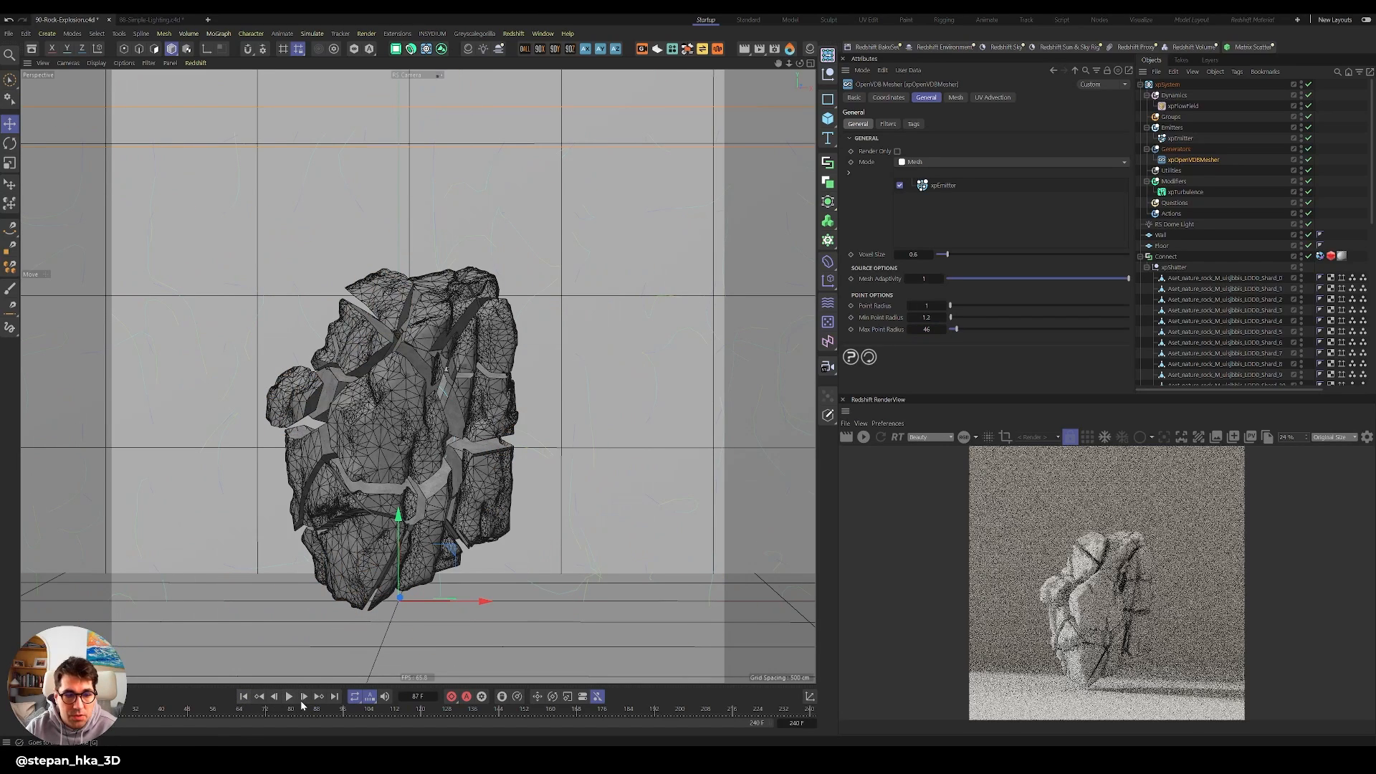
pyautogui.click(289, 698)
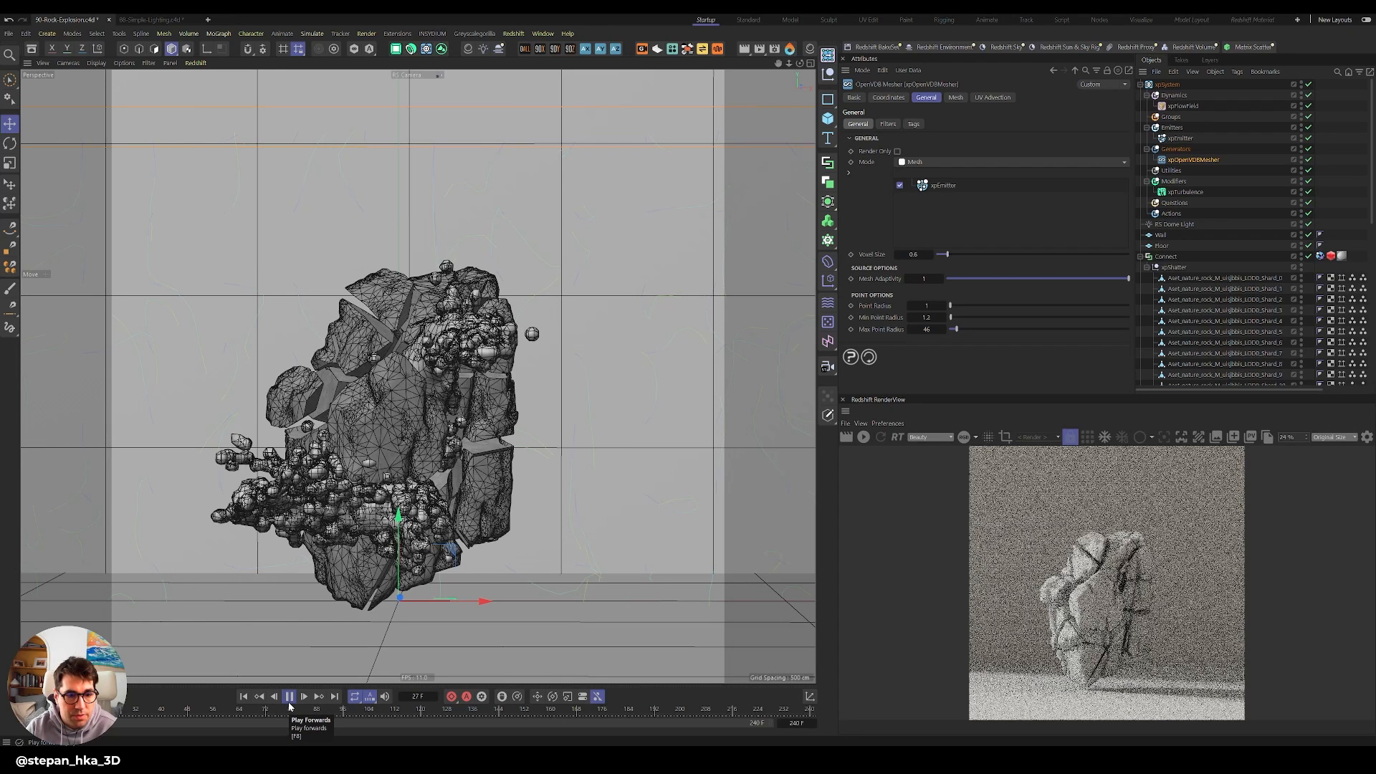
pyautogui.click(290, 697)
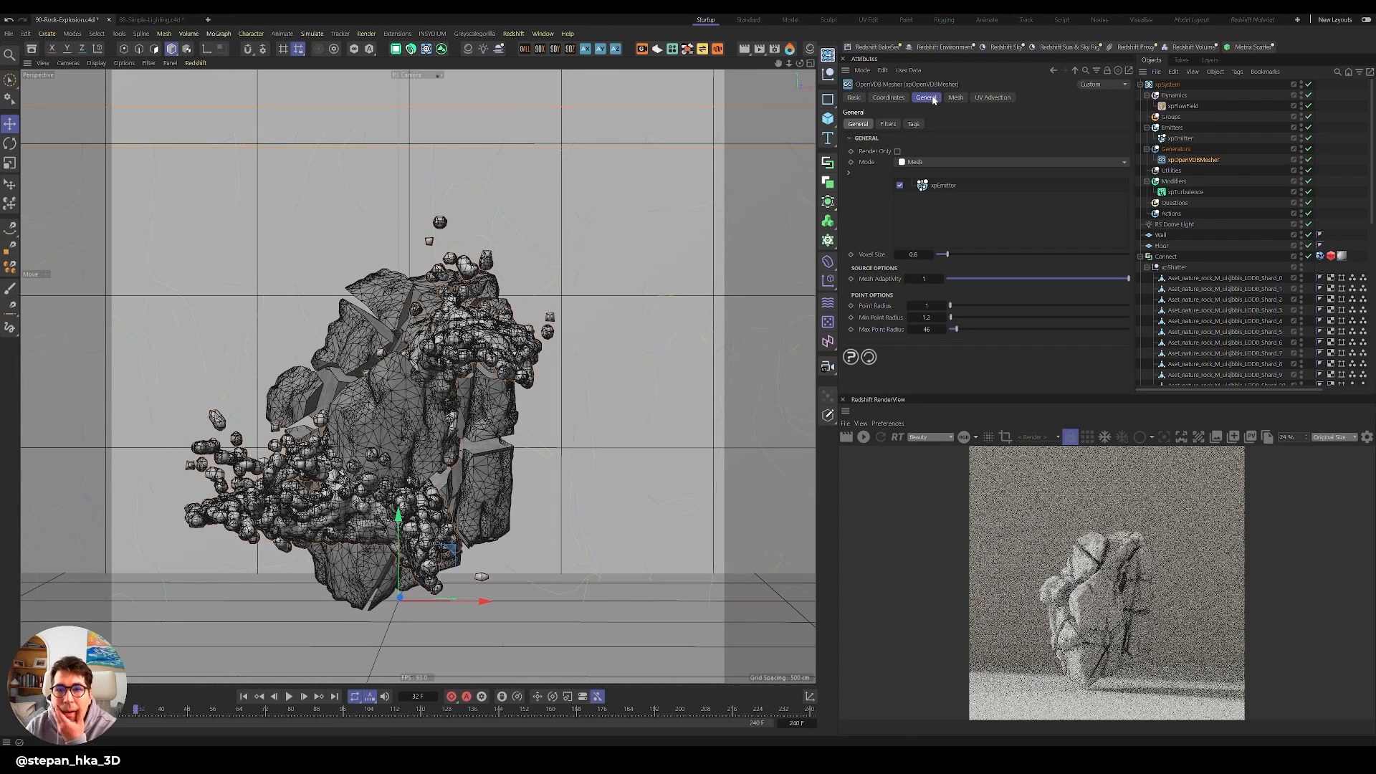
# Try smoothing the xpOpenVDBMesher by enabling its filters and adding a Gaussian filter at nearly full strength.
pyautogui.click(887, 124)
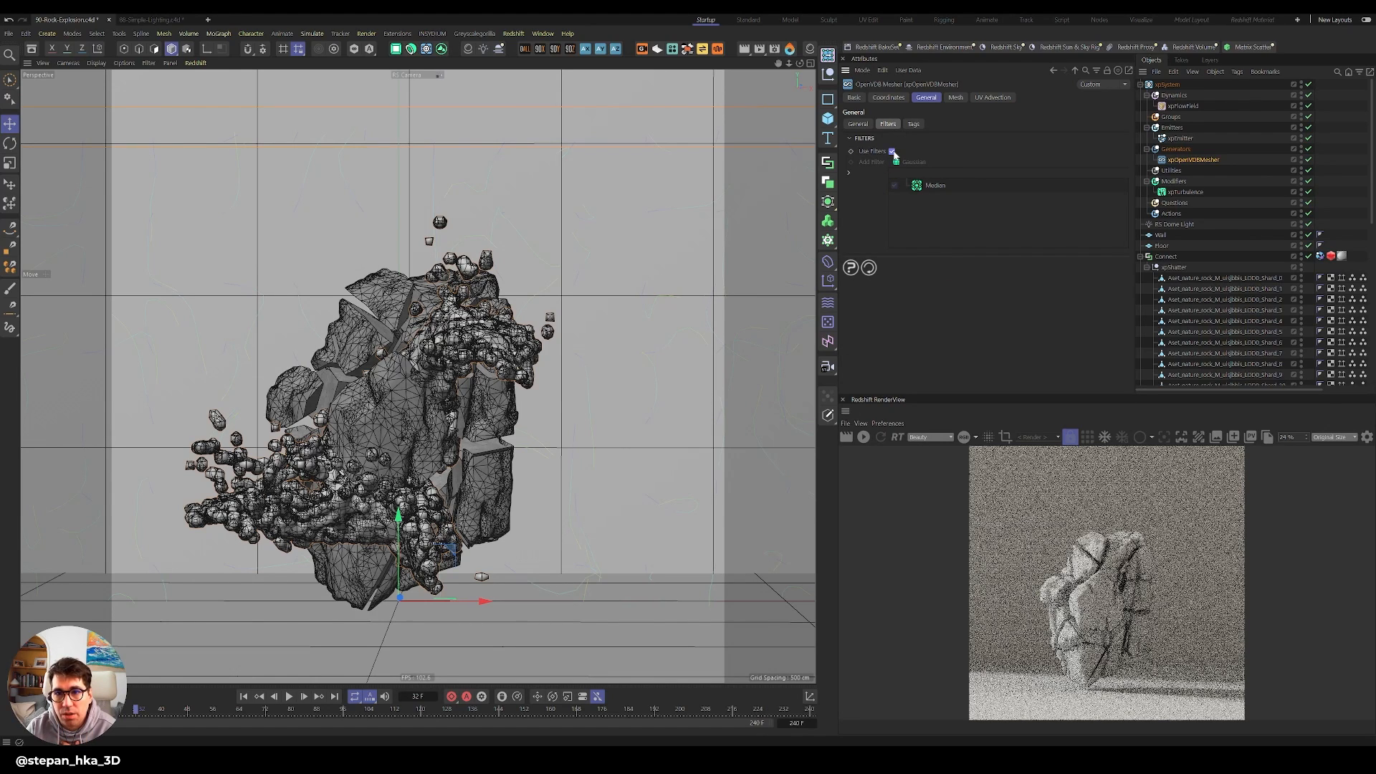
pyautogui.click(892, 152)
pyautogui.click(897, 162)
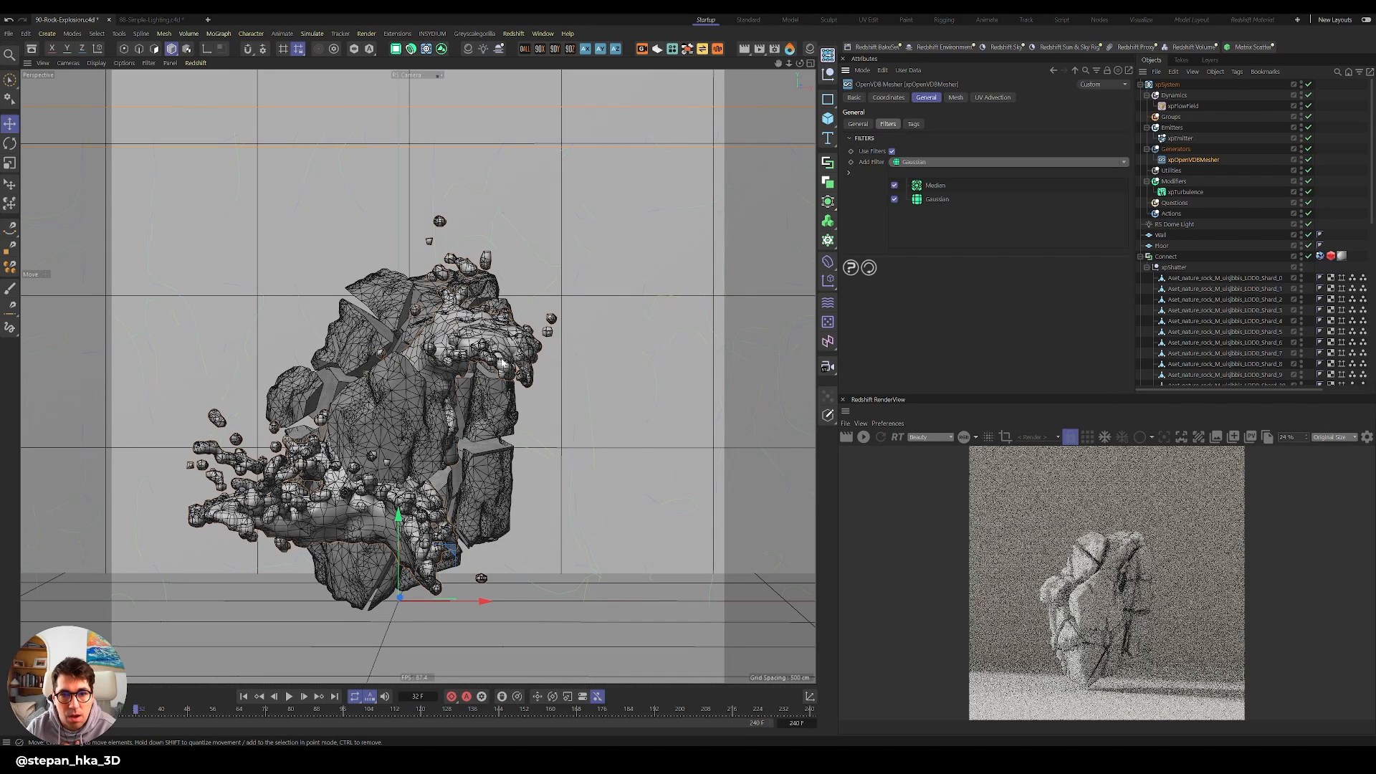
pyautogui.click(937, 199)
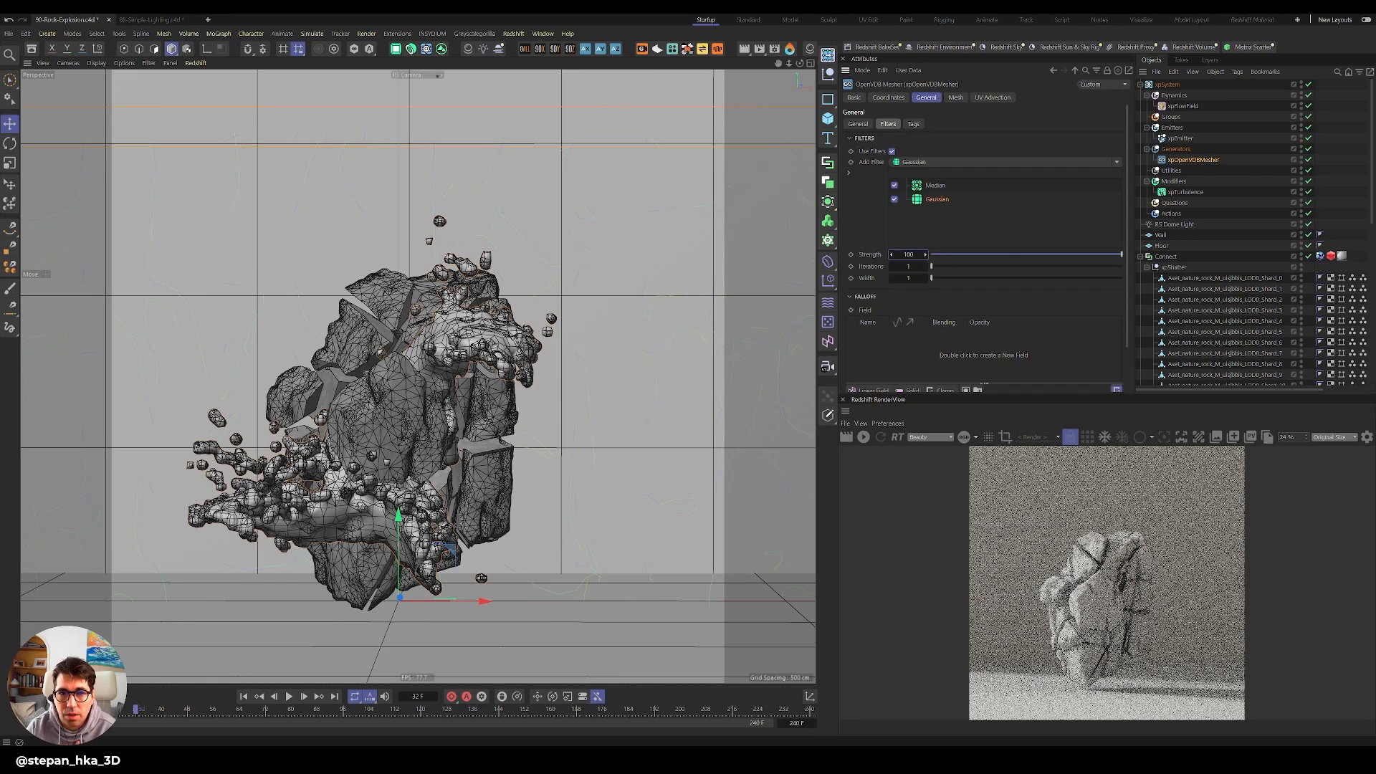
pyautogui.moveTo(924, 254); pyautogui.dragTo(957, 250)
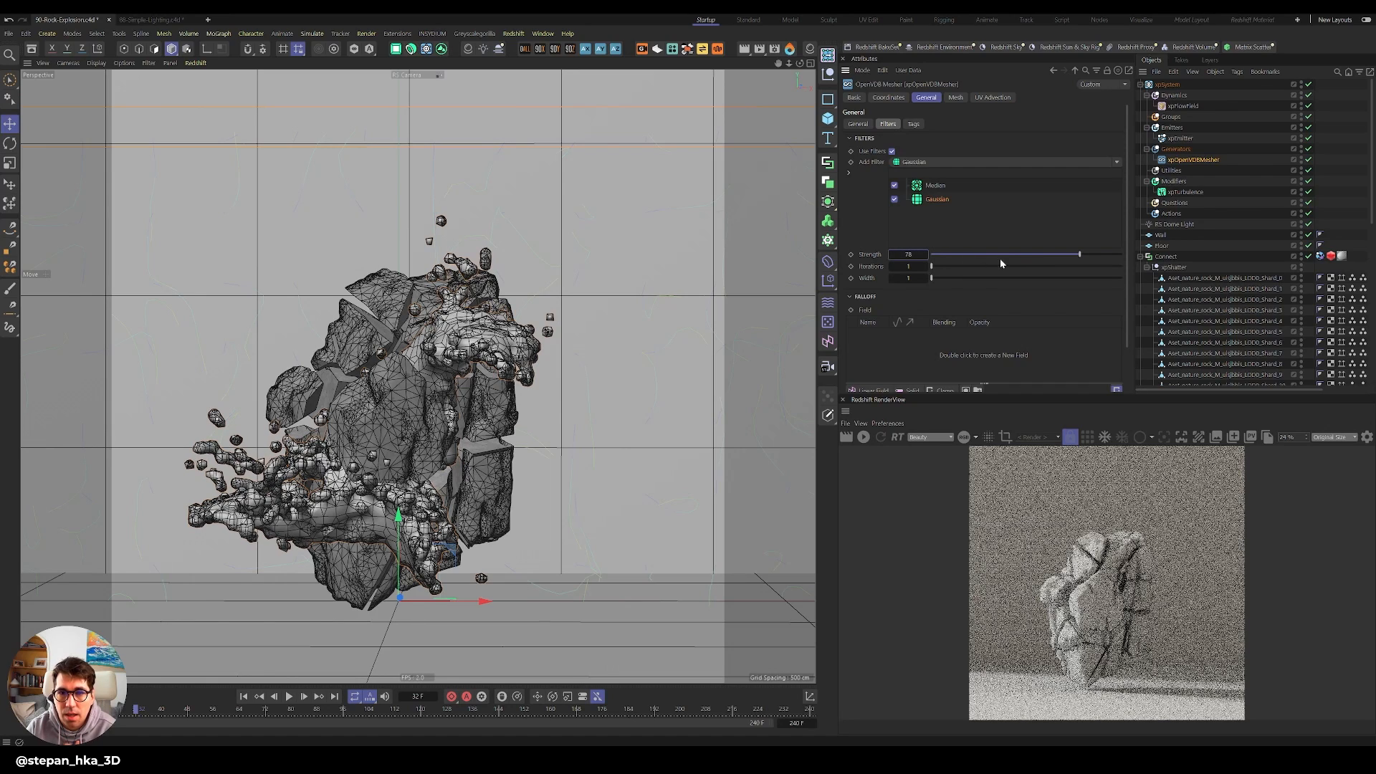
pyautogui.moveTo(1096, 258); pyautogui.dragTo(1122, 258)
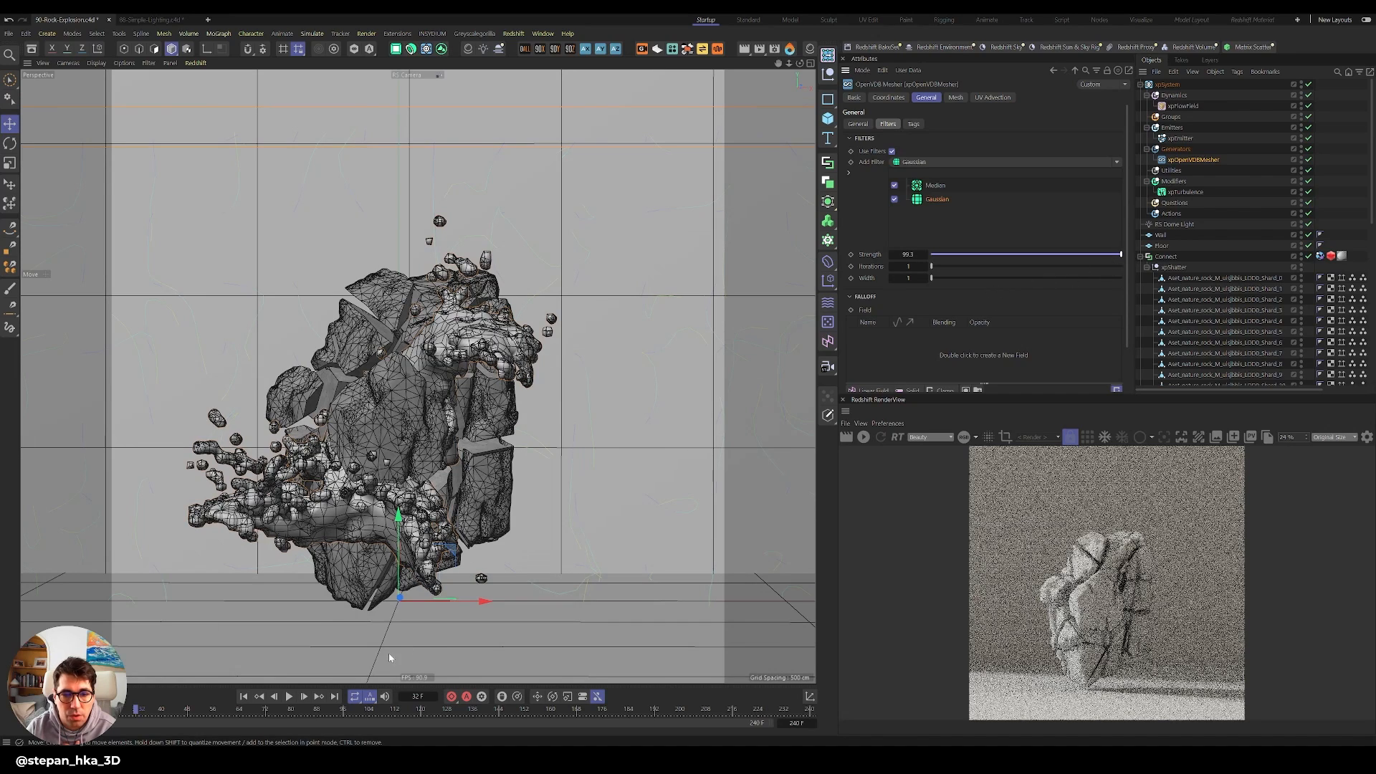
# Preview the filtered mesh in the Redshift render, and turn off the Median and Gaussian filters and the mesher's filter use.
pyautogui.click(865, 439)
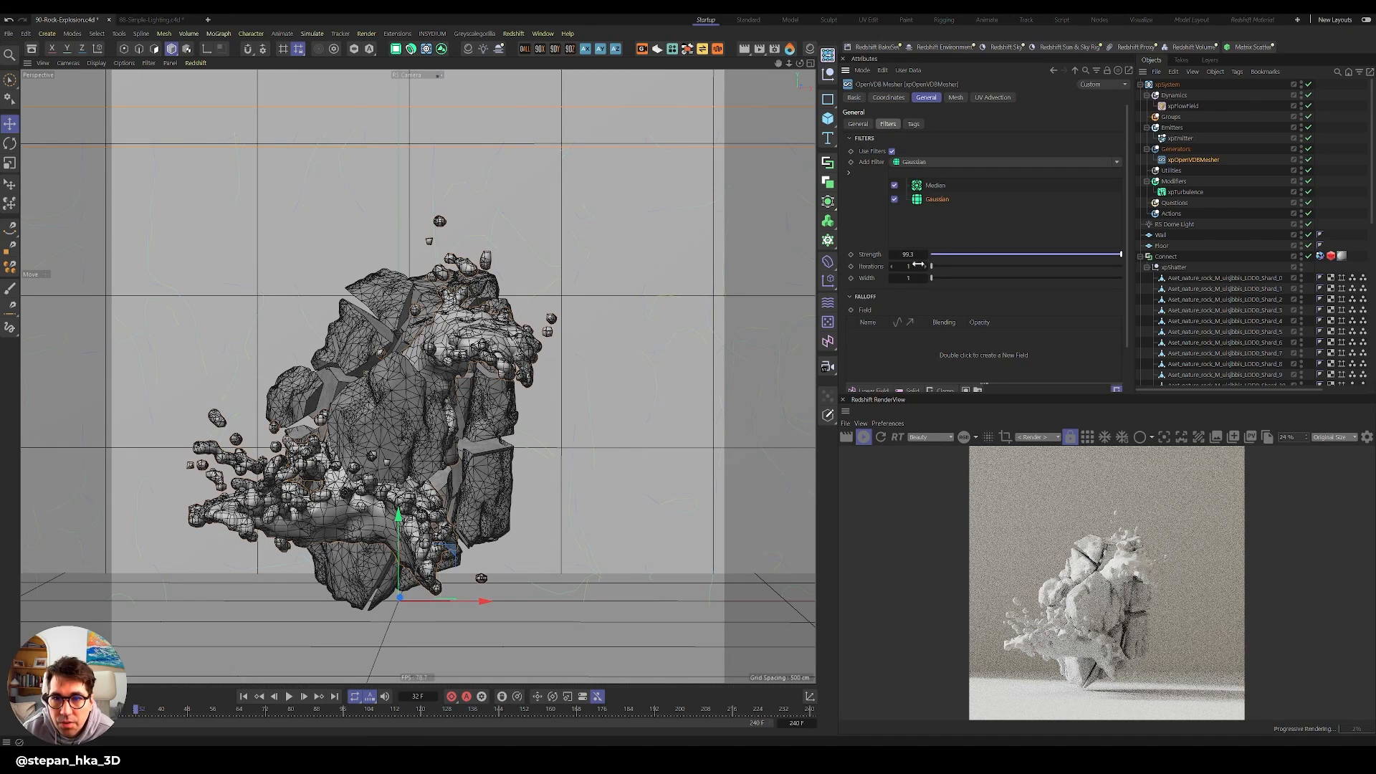
pyautogui.click(894, 185)
pyautogui.click(894, 199)
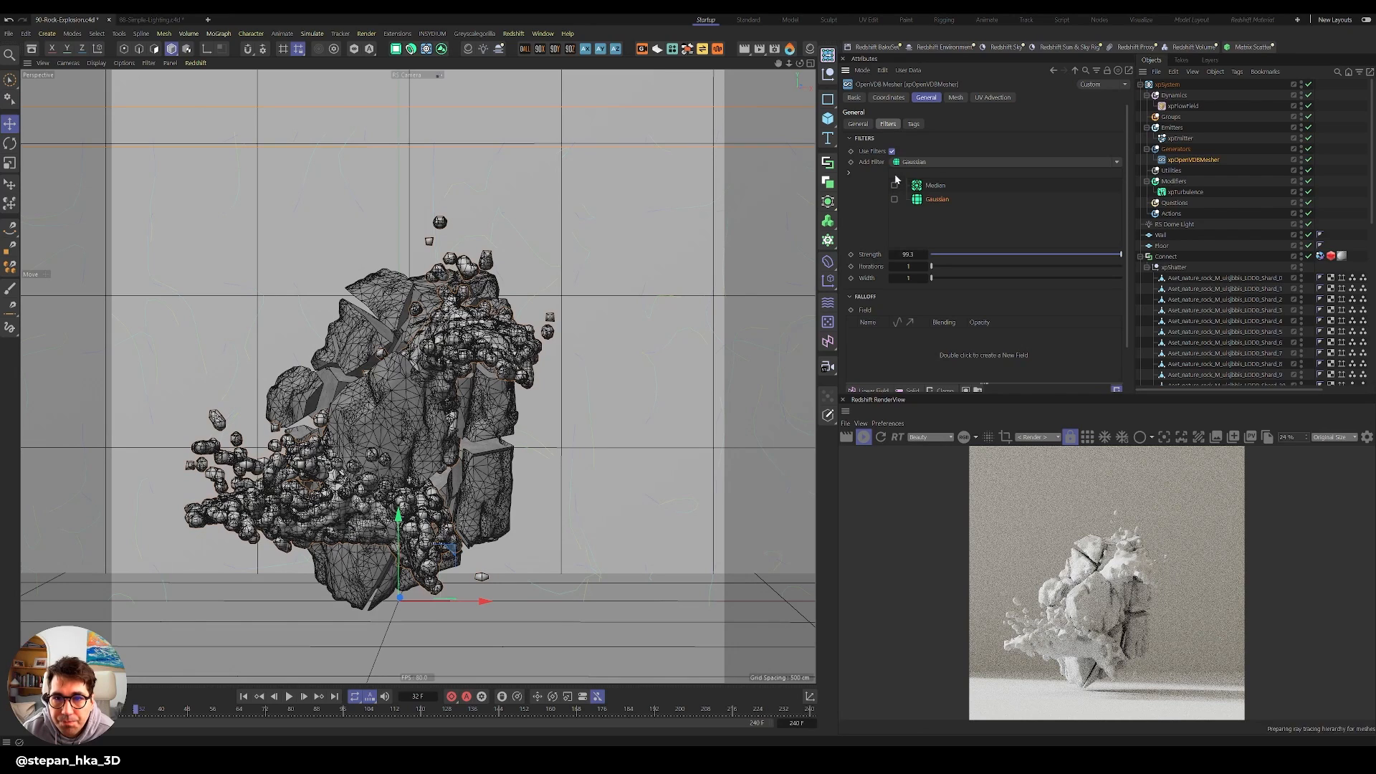
pyautogui.click(892, 151)
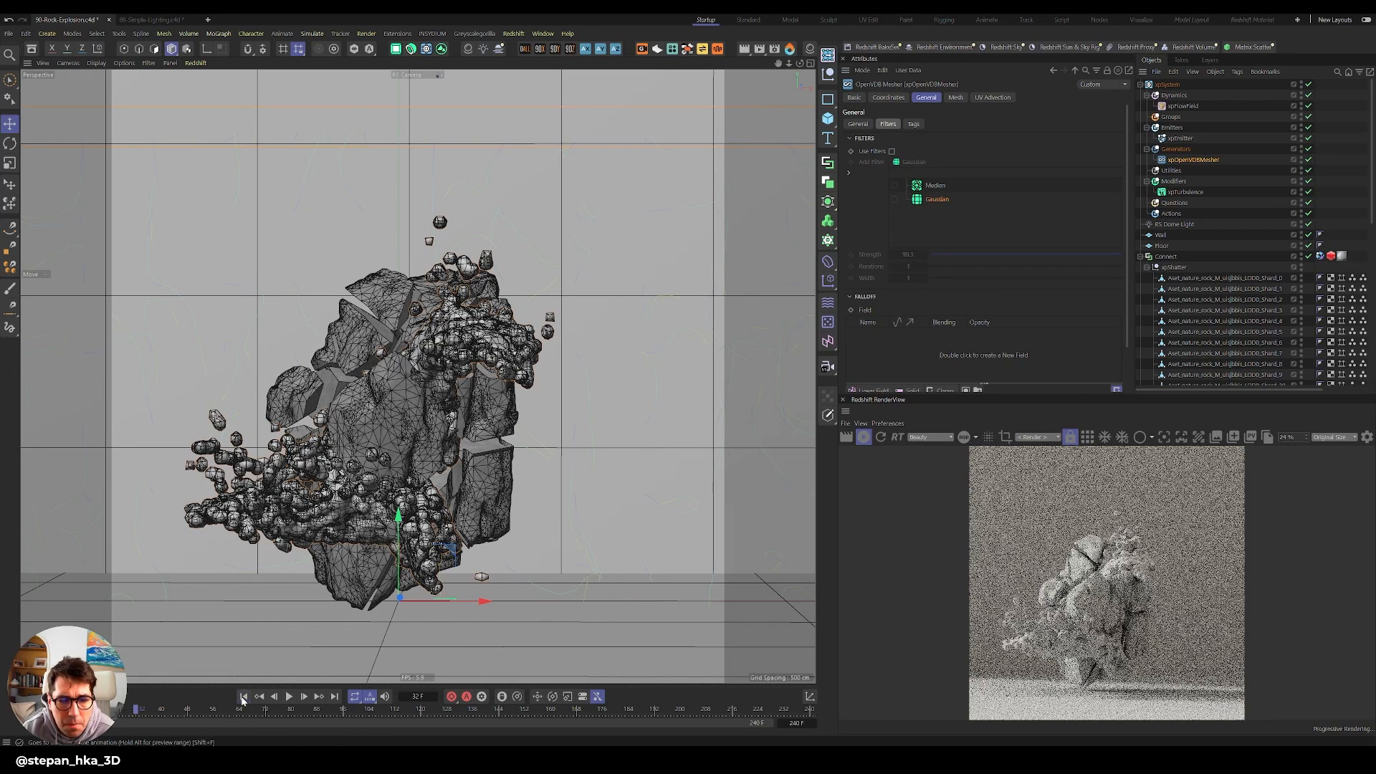
# Replay the simulation from the start to about frame 39 with the Redshift preview paused, and restart the preview there.
pyautogui.click(244, 695)
pyautogui.click(290, 697)
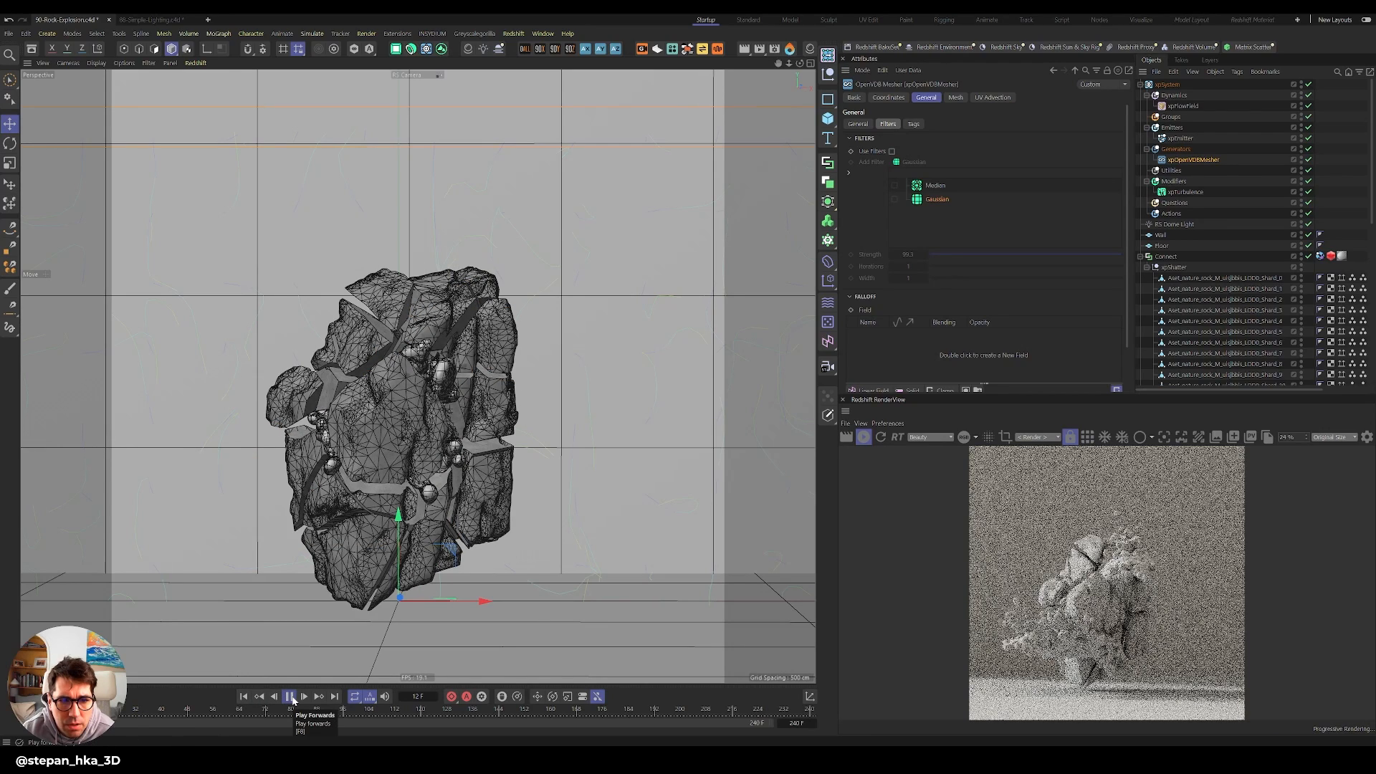
pyautogui.click(863, 436)
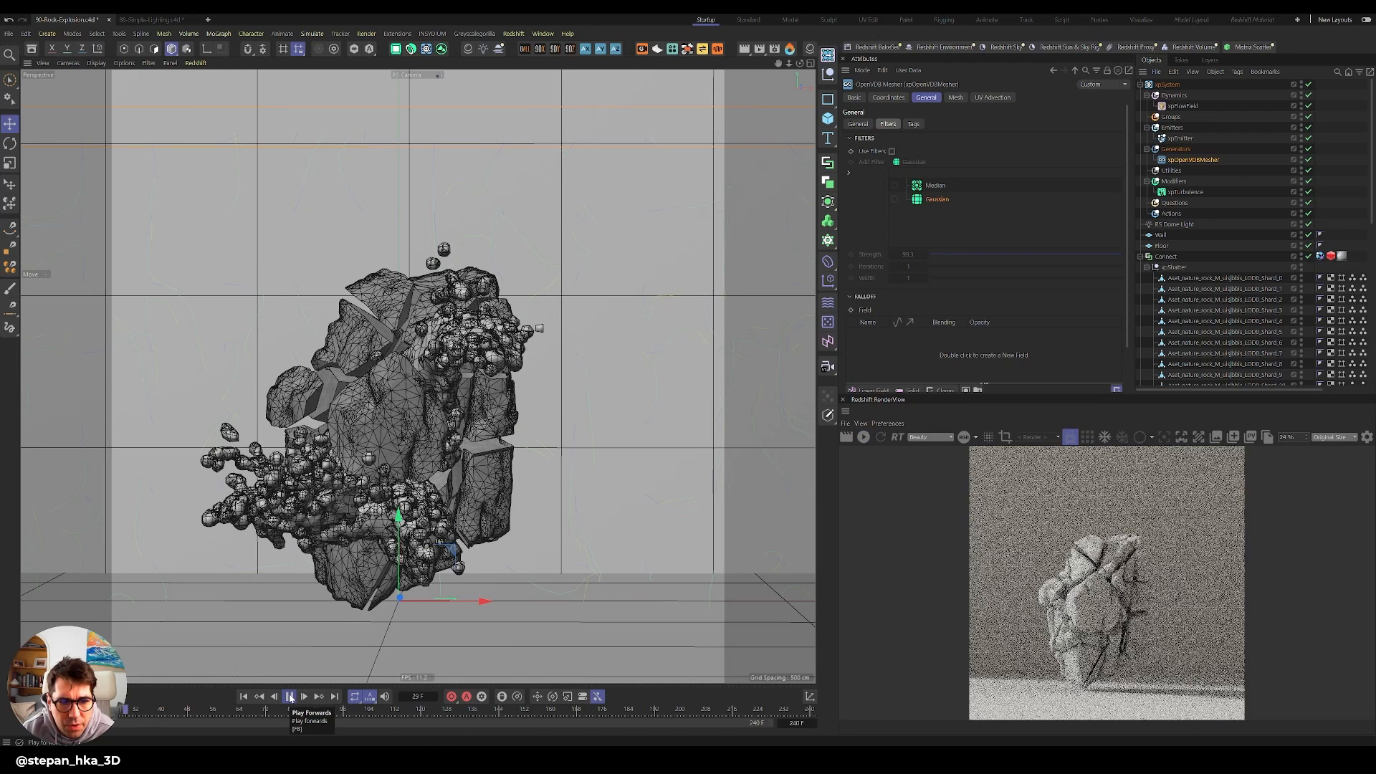
pyautogui.click(290, 698)
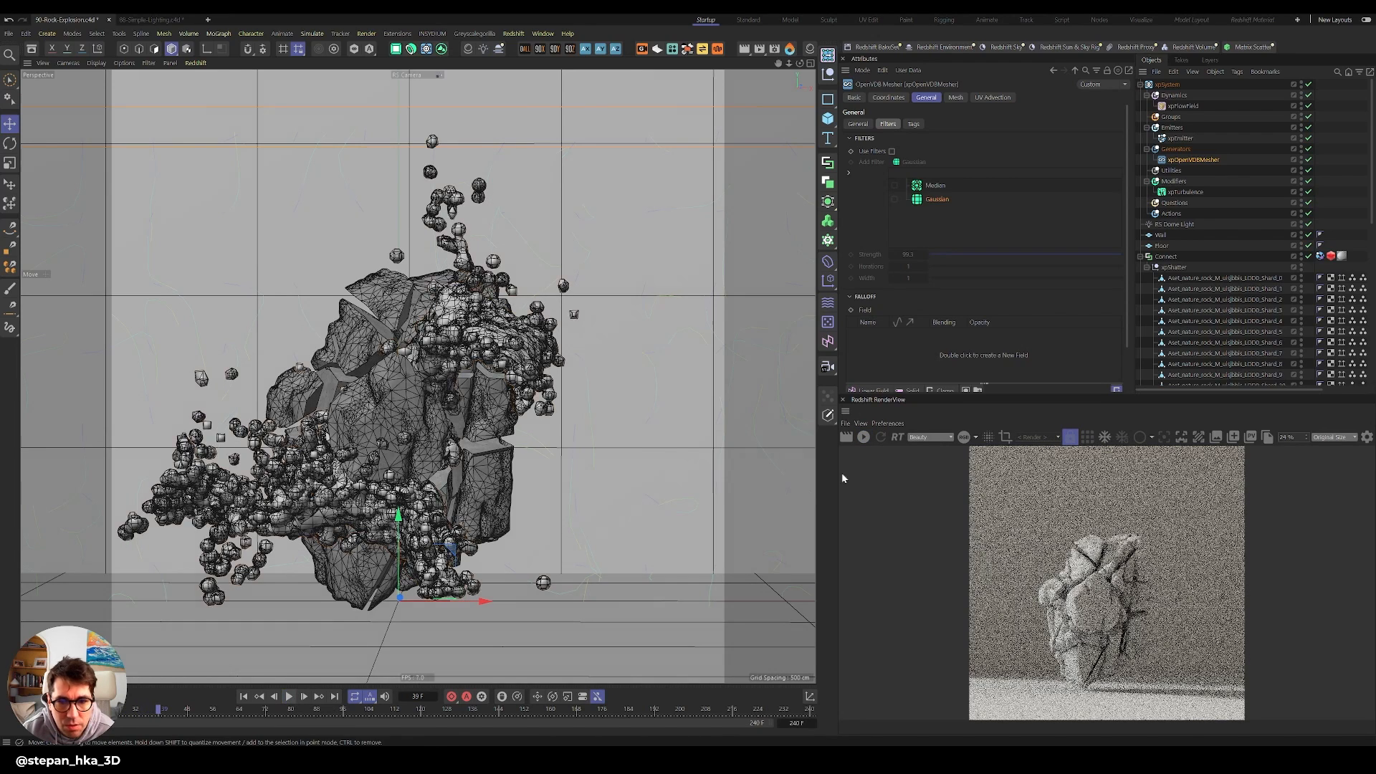
pyautogui.click(864, 438)
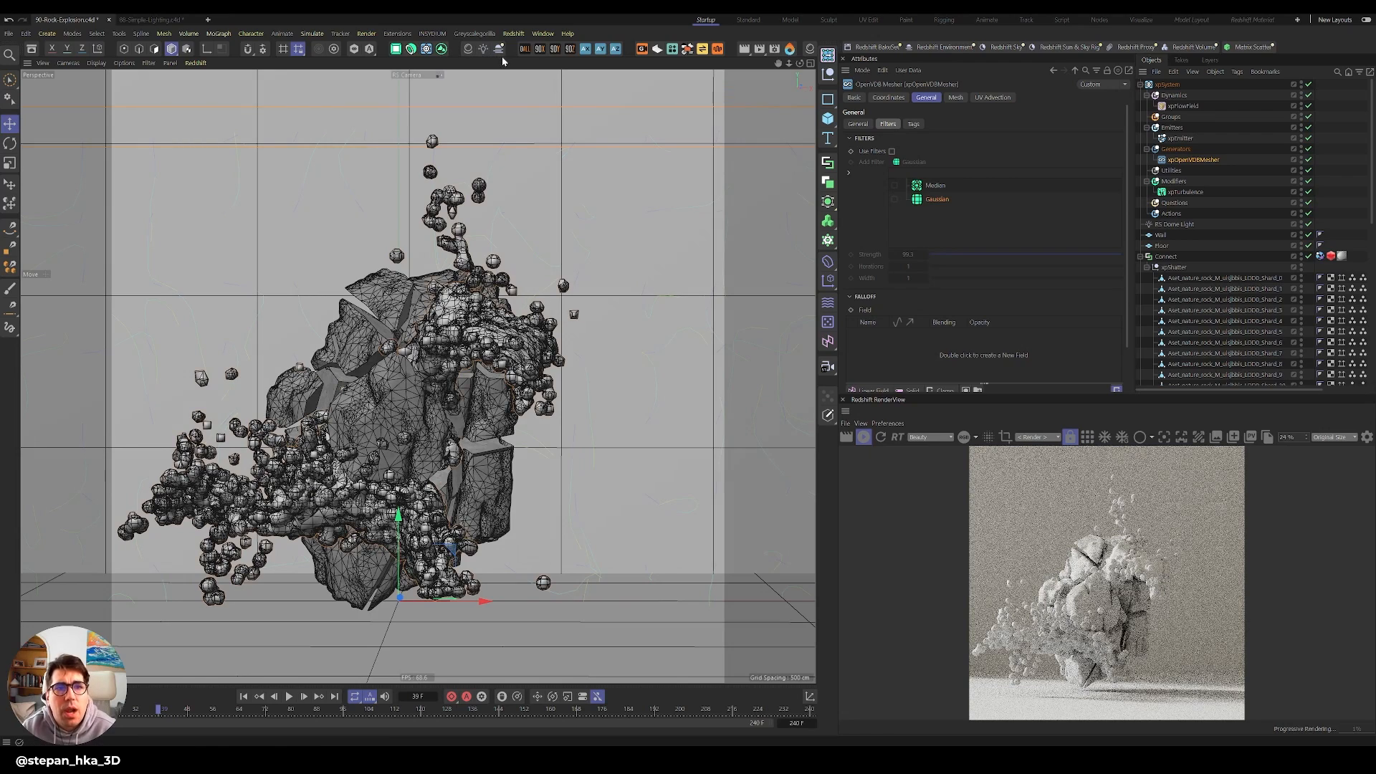
# Create a Redshift RS Material and assign it to the xpOpenVDBMesher.
pyautogui.click(473, 48)
pyautogui.moveTo(491, 55)
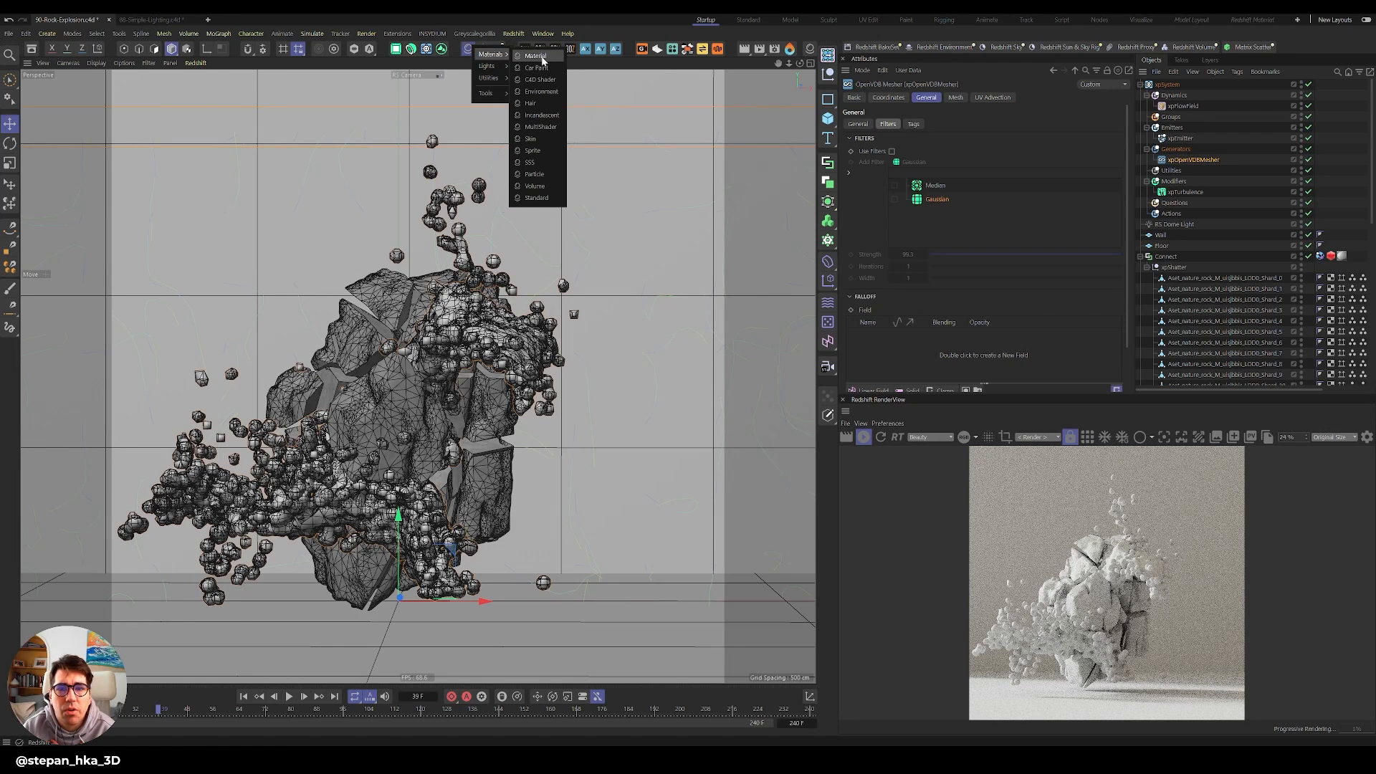
pyautogui.click(536, 57)
pyautogui.moveTo(885, 149); pyautogui.dragTo(1195, 159)
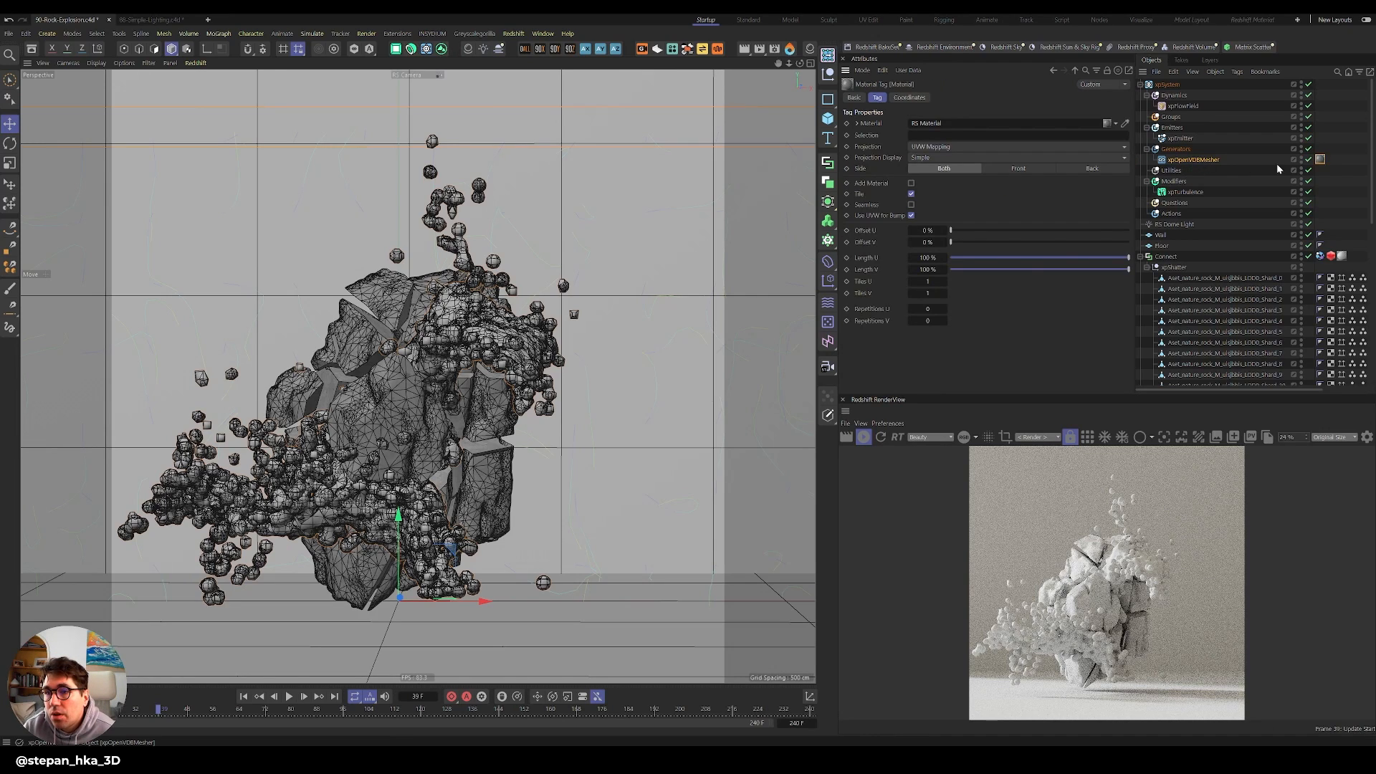
# Open the mesher material's shader graph and apply the Milky Coffee preset to the RS Material node.
pyautogui.doubleClick(1320, 159)
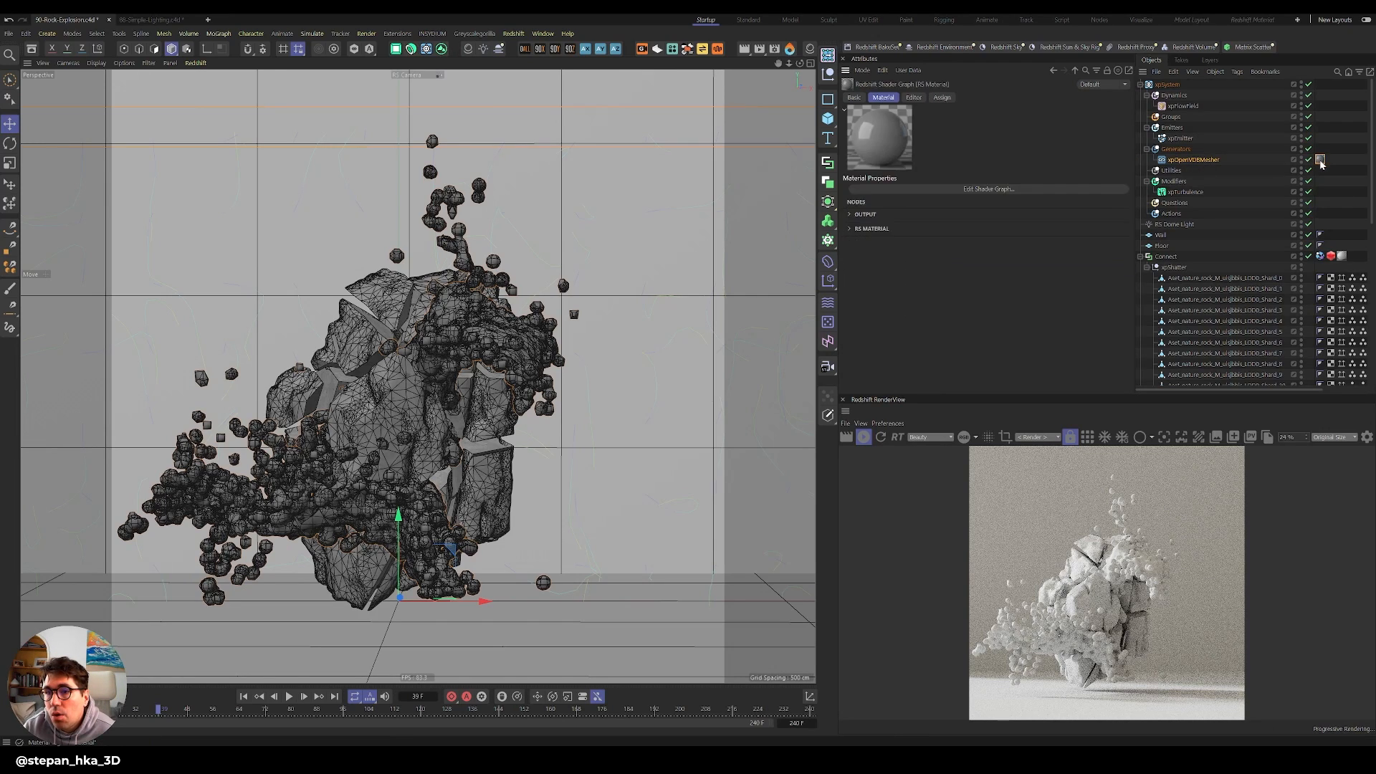
pyautogui.click(973, 189)
pyautogui.click(583, 65)
pyautogui.click(609, 91)
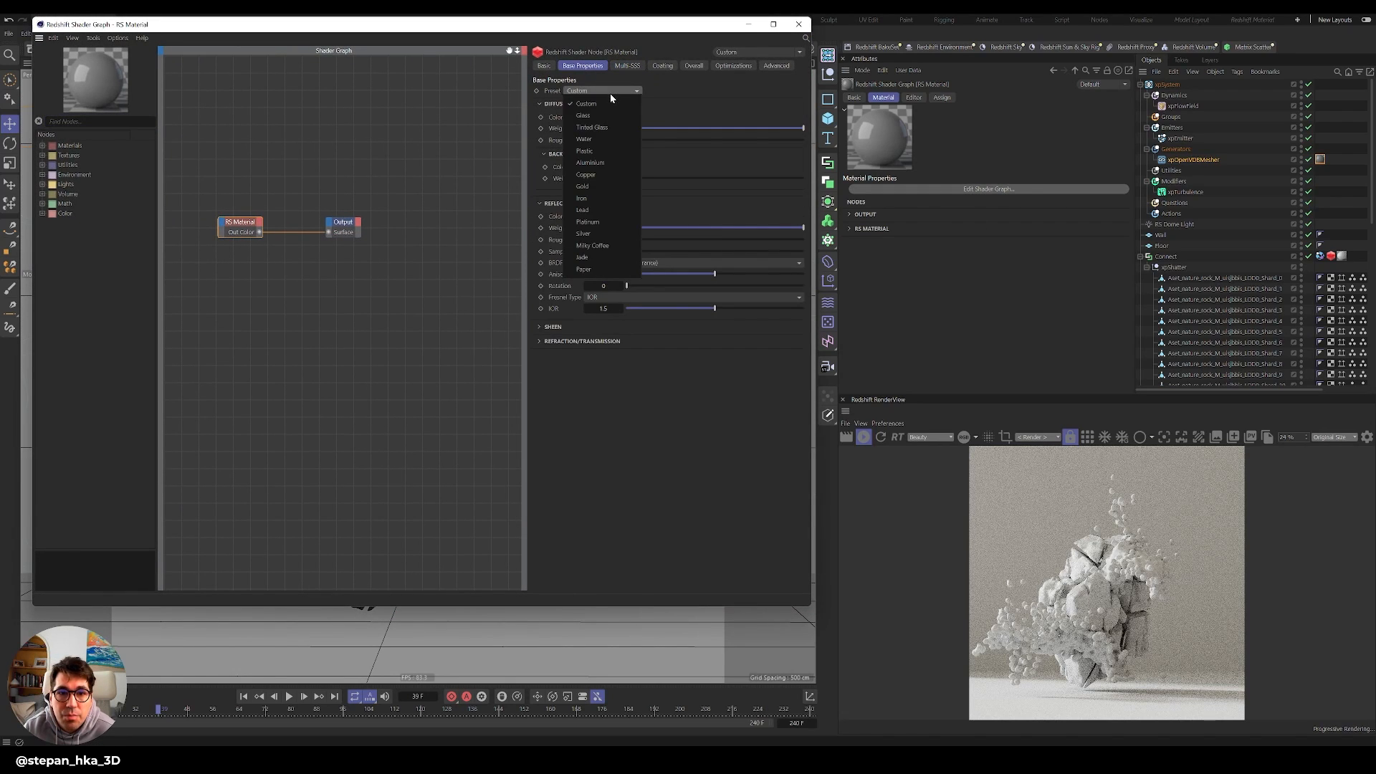
pyautogui.click(599, 246)
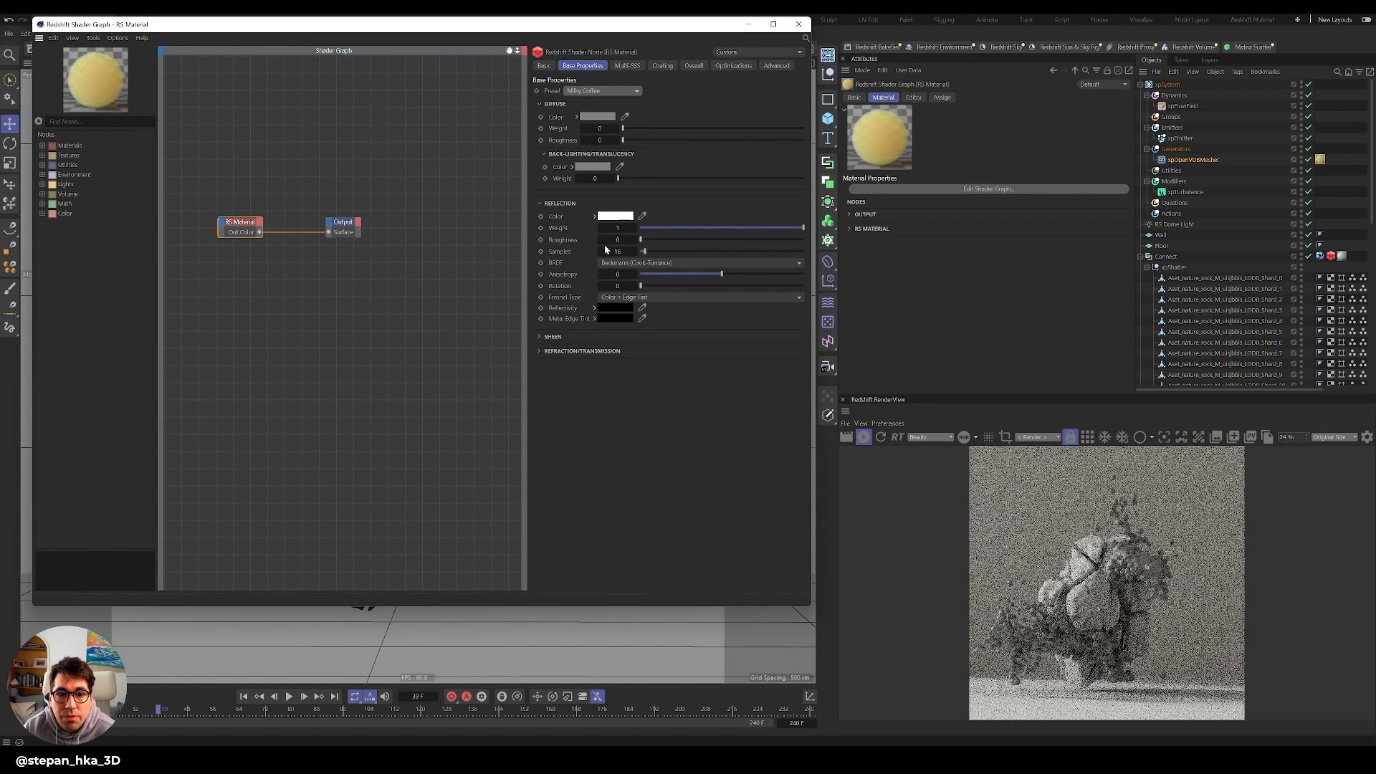
# Set the material's sub-surface extinction coefficient to a bright yellow with about 95% saturation and its extinction scale to 0.1.
pyautogui.click(540, 351)
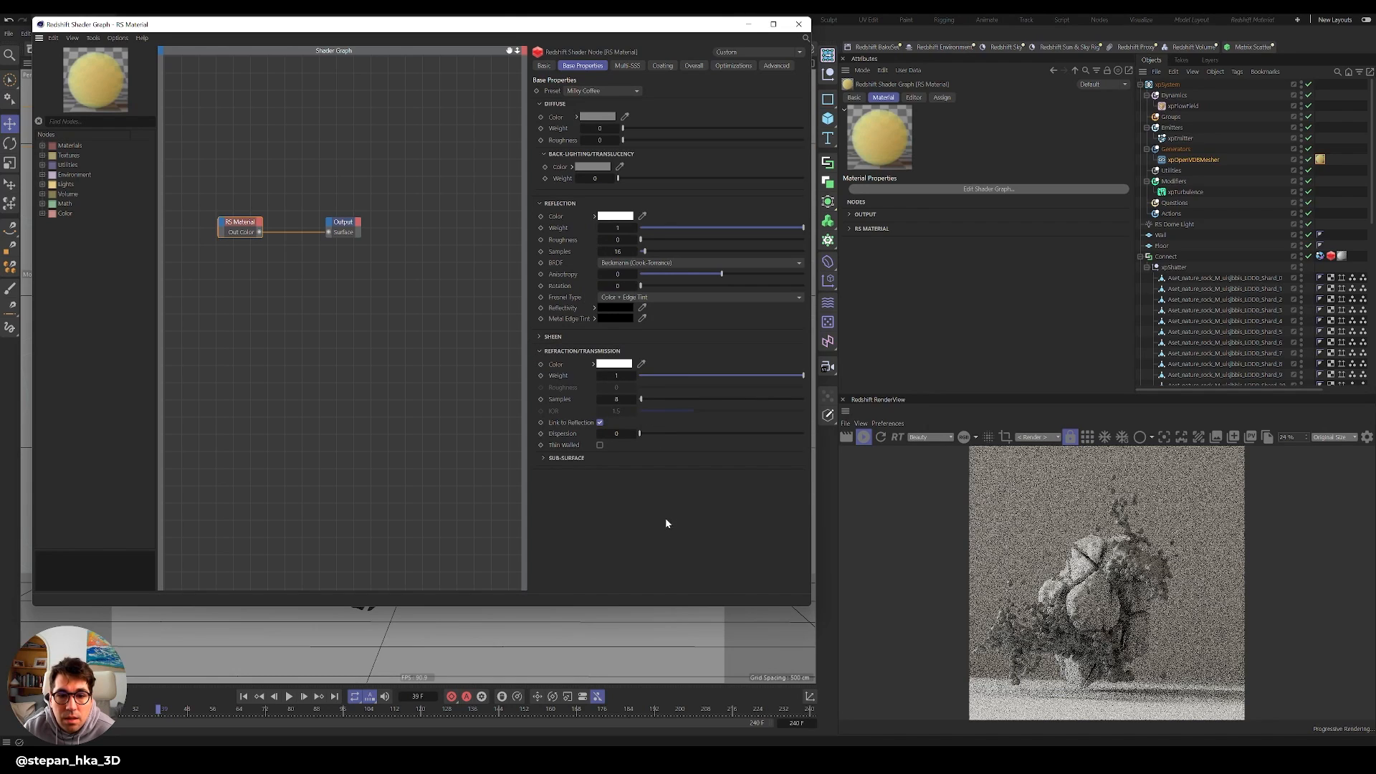
pyautogui.click(544, 458)
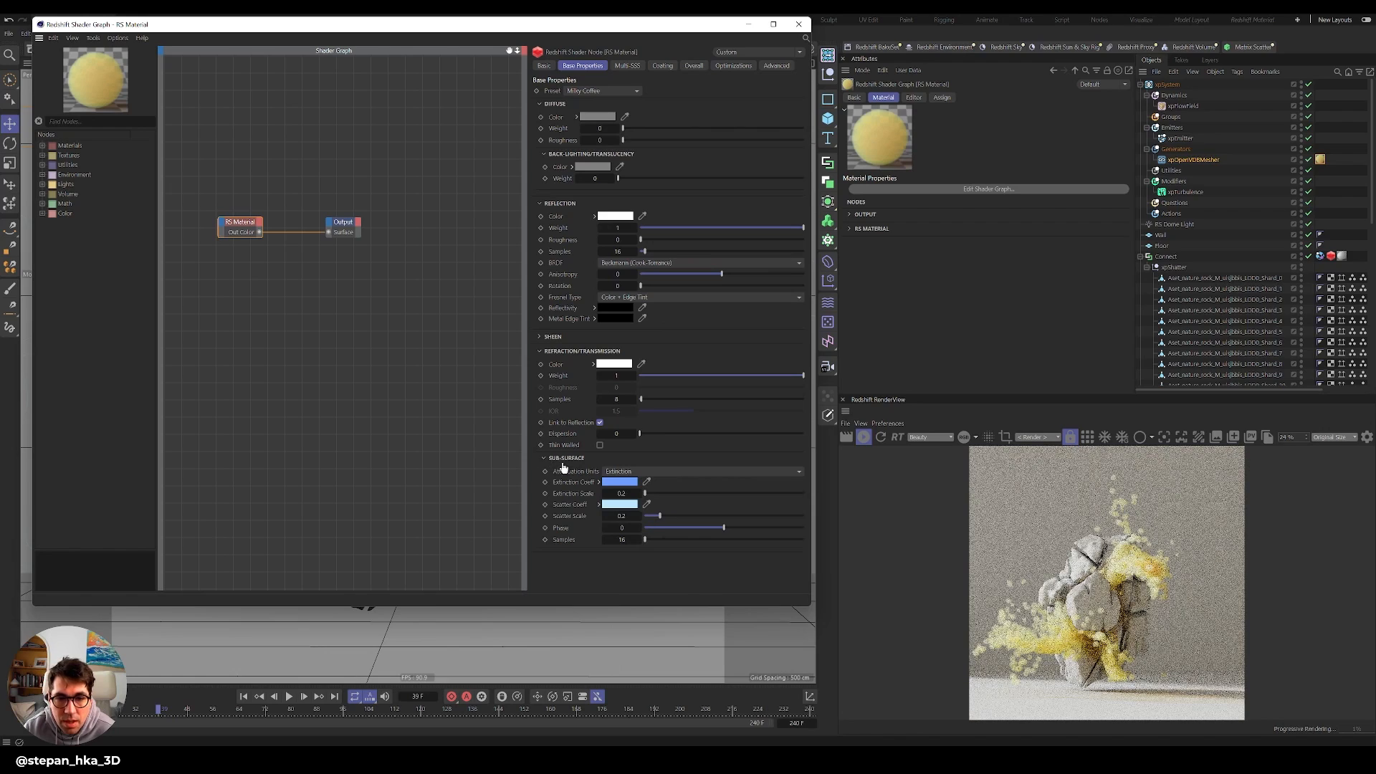
pyautogui.click(619, 482)
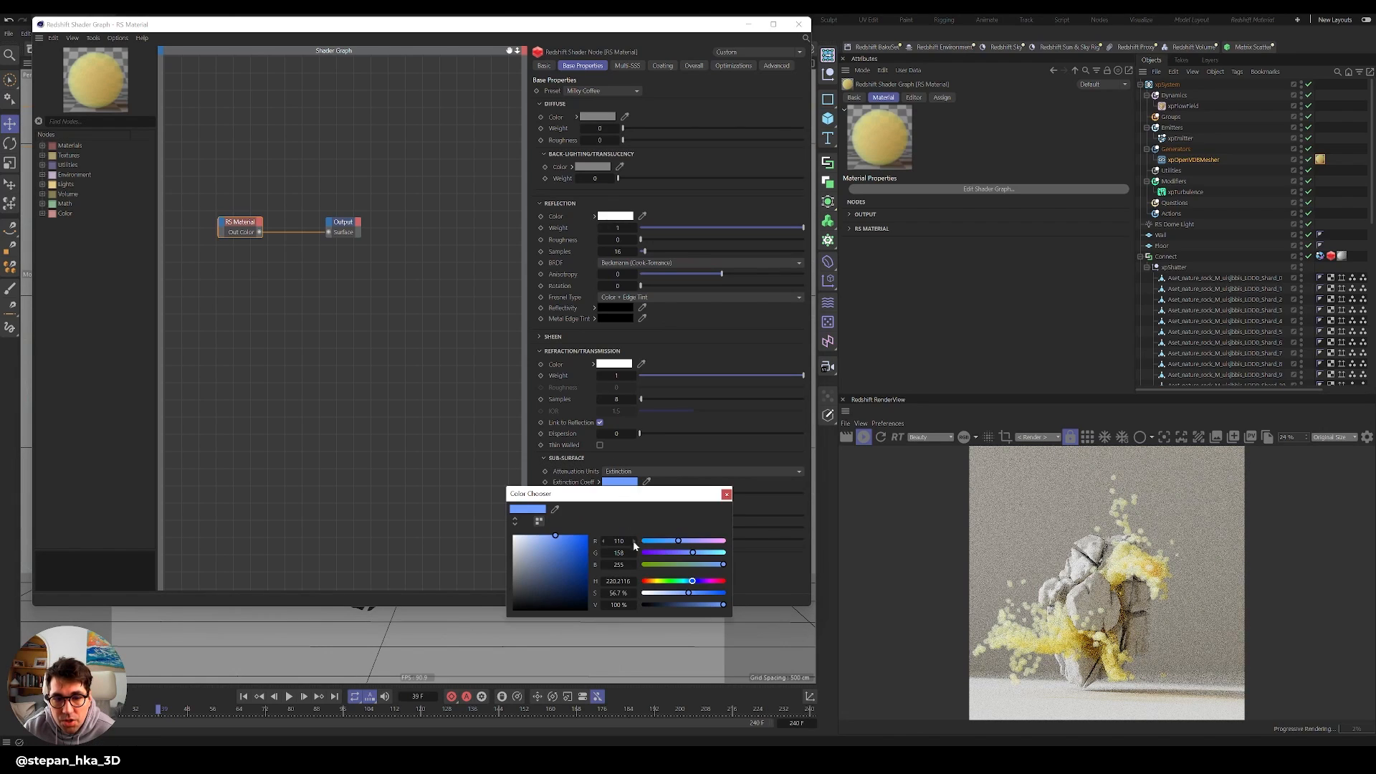
pyautogui.click(661, 582)
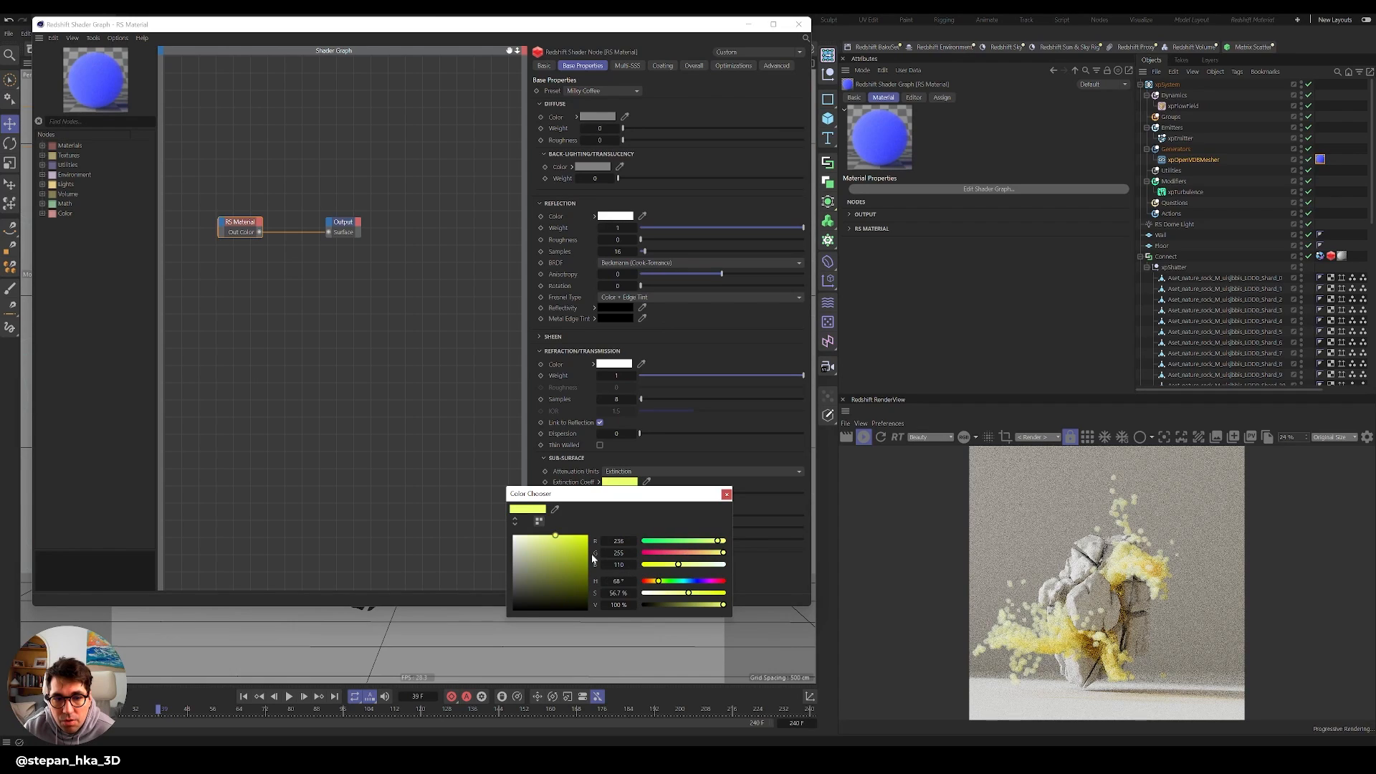
pyautogui.moveTo(571, 539); pyautogui.dragTo(584, 536)
pyautogui.moveTo(713, 541); pyautogui.dragTo(720, 542)
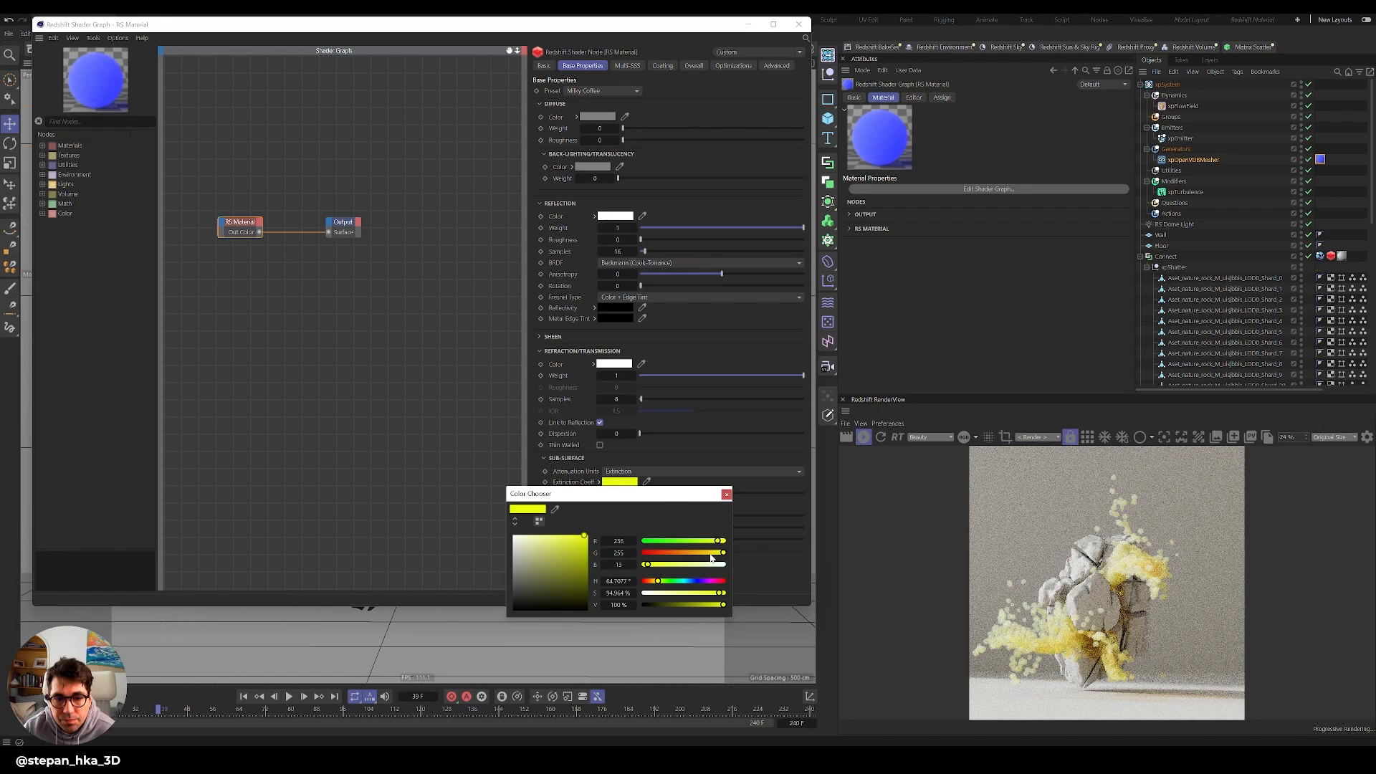
pyautogui.hotkey('alt', 'Tab')
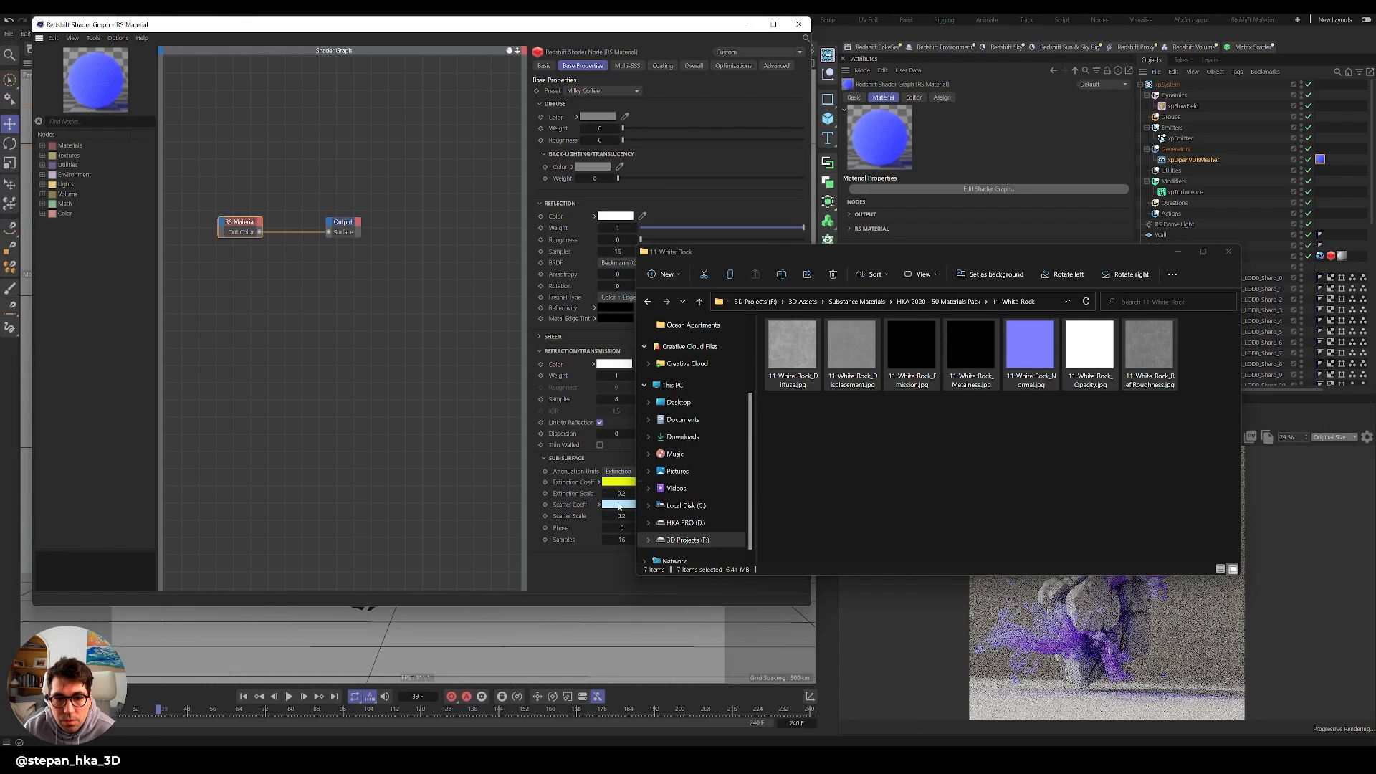
pyautogui.click(1179, 252)
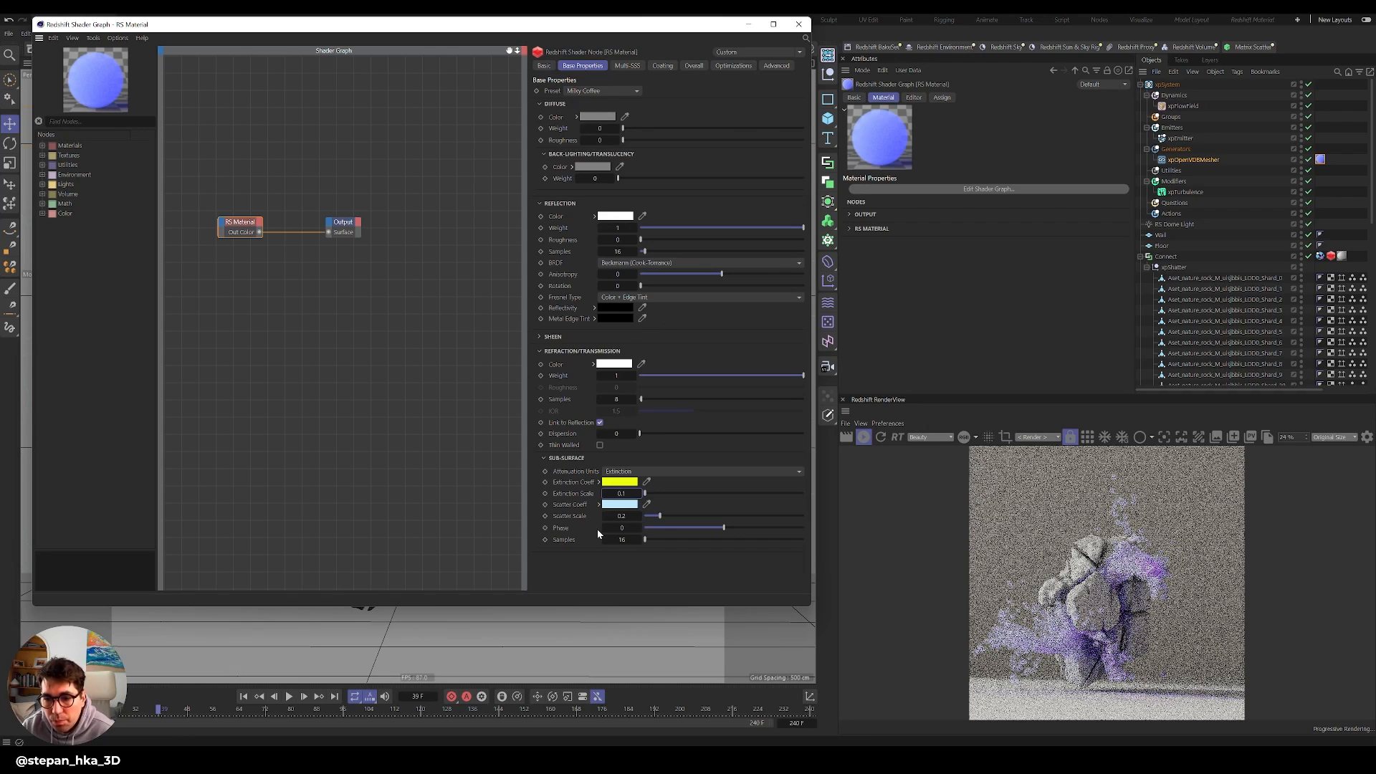
# Examine the complementary colour of the yellow extinction coefficient on the colour wheel.
pyautogui.click(620, 482)
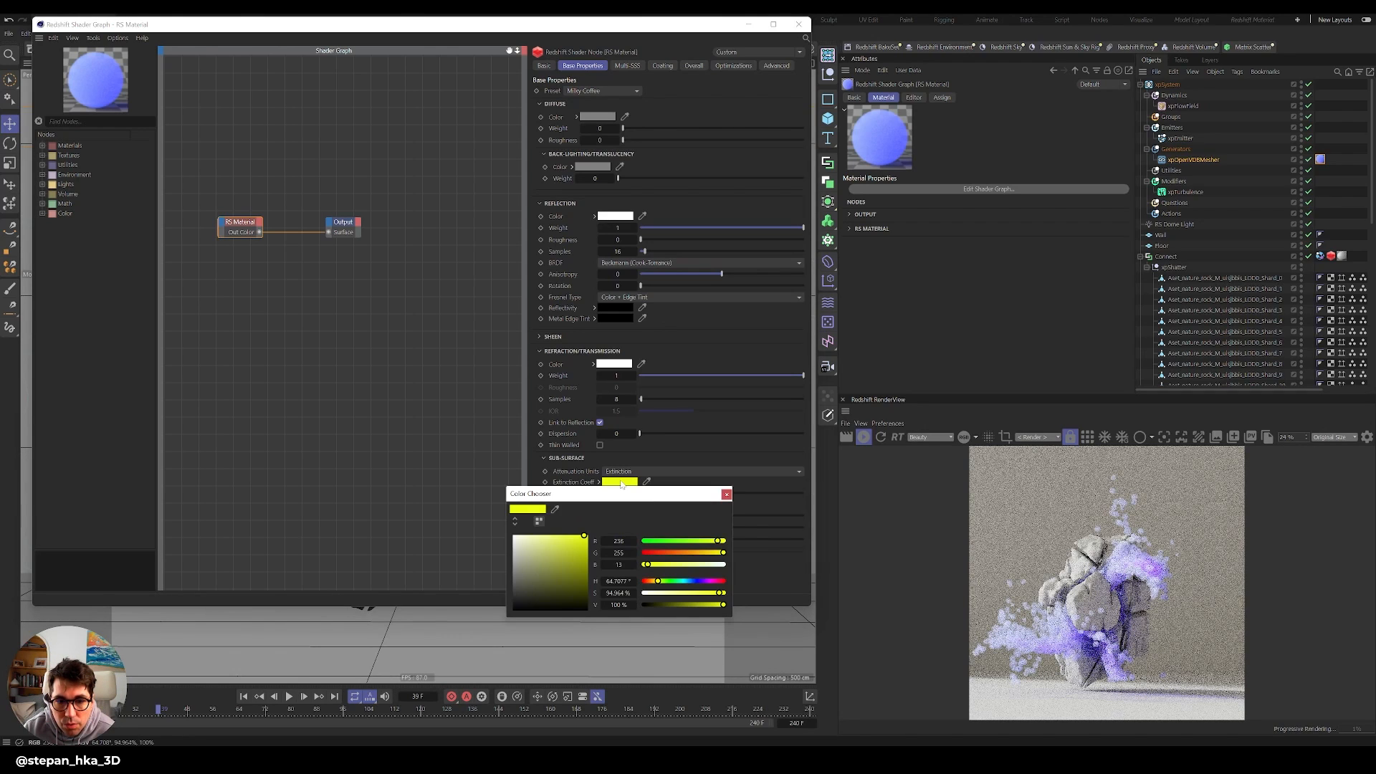
pyautogui.click(516, 524)
pyautogui.click(538, 522)
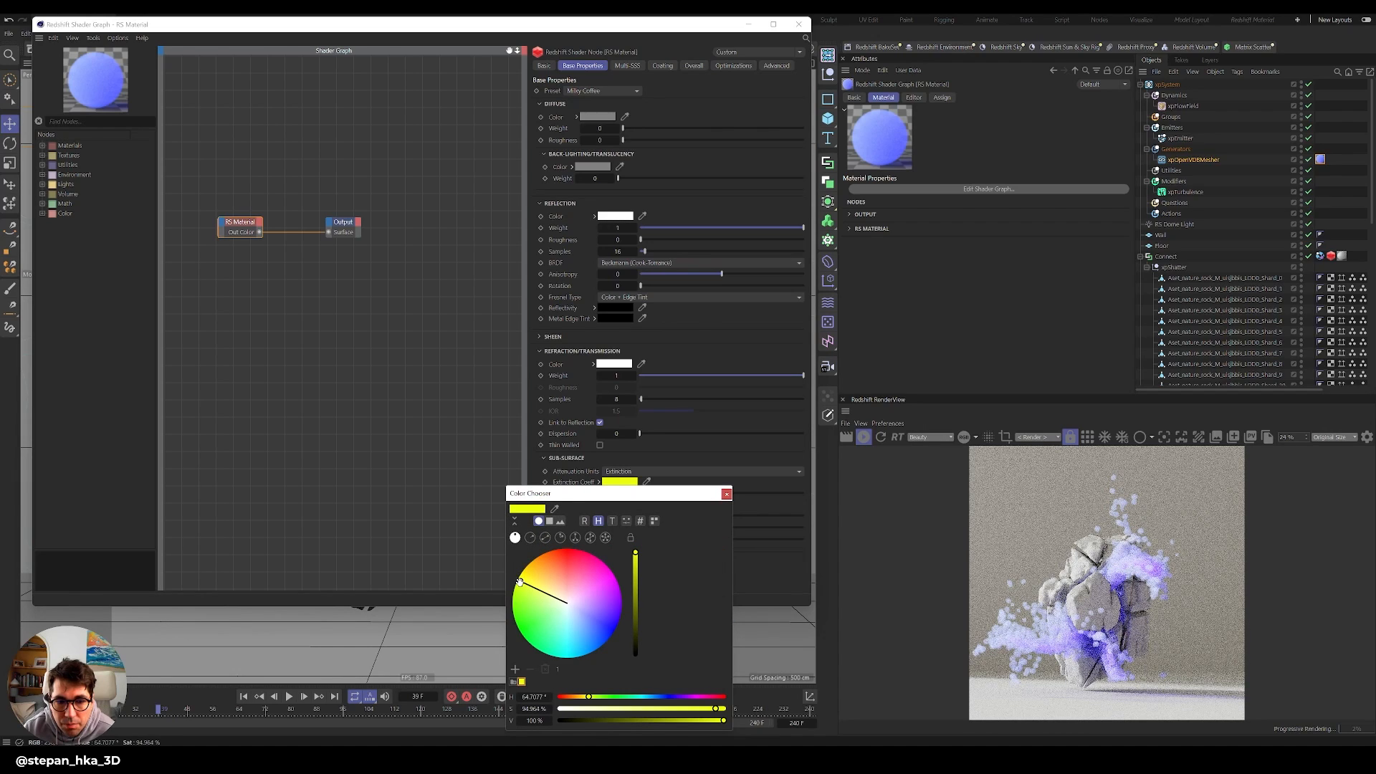
pyautogui.click(545, 537)
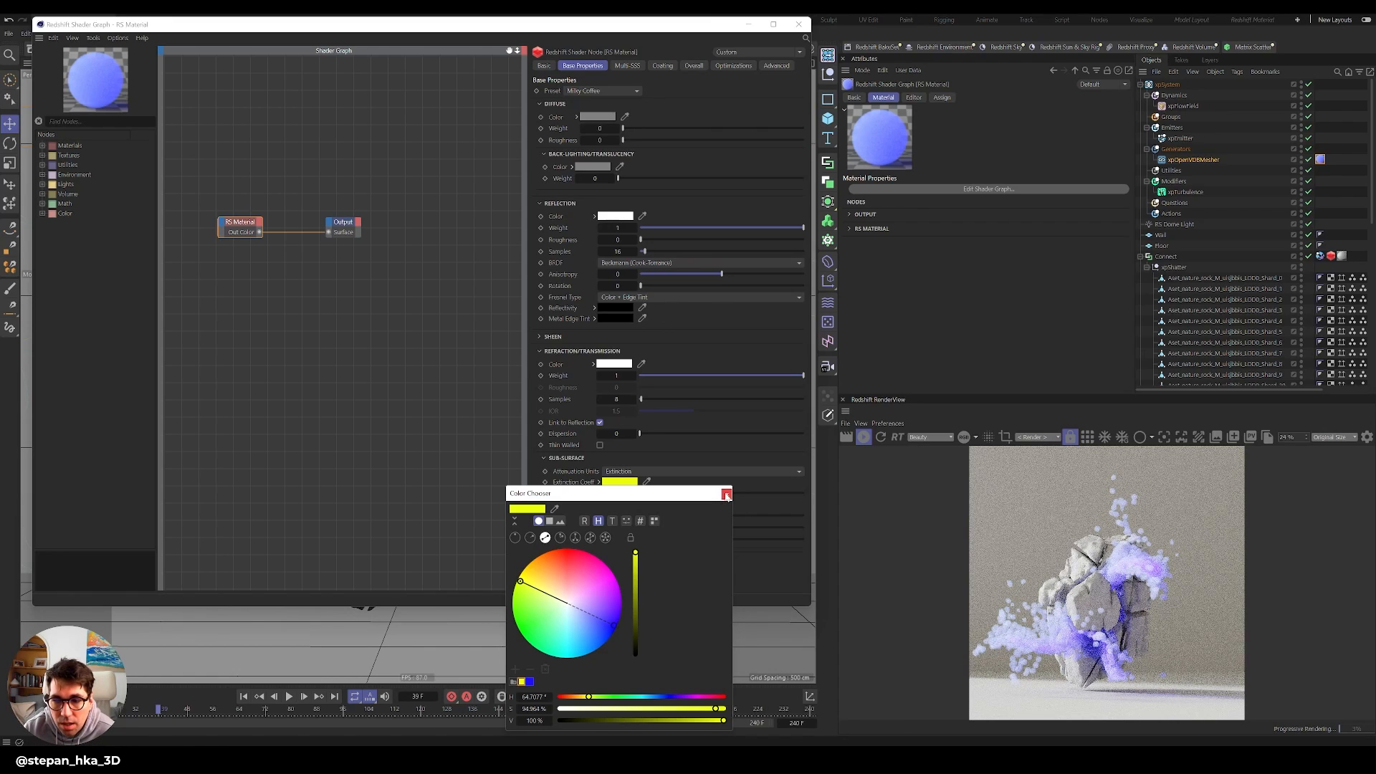
pyautogui.click(726, 494)
# Set the material's sub-surface scatter coefficient to a saturated orange.
pyautogui.click(617, 505)
pyautogui.click(647, 603)
pyautogui.moveTo(664, 615); pyautogui.dragTo(713, 615)
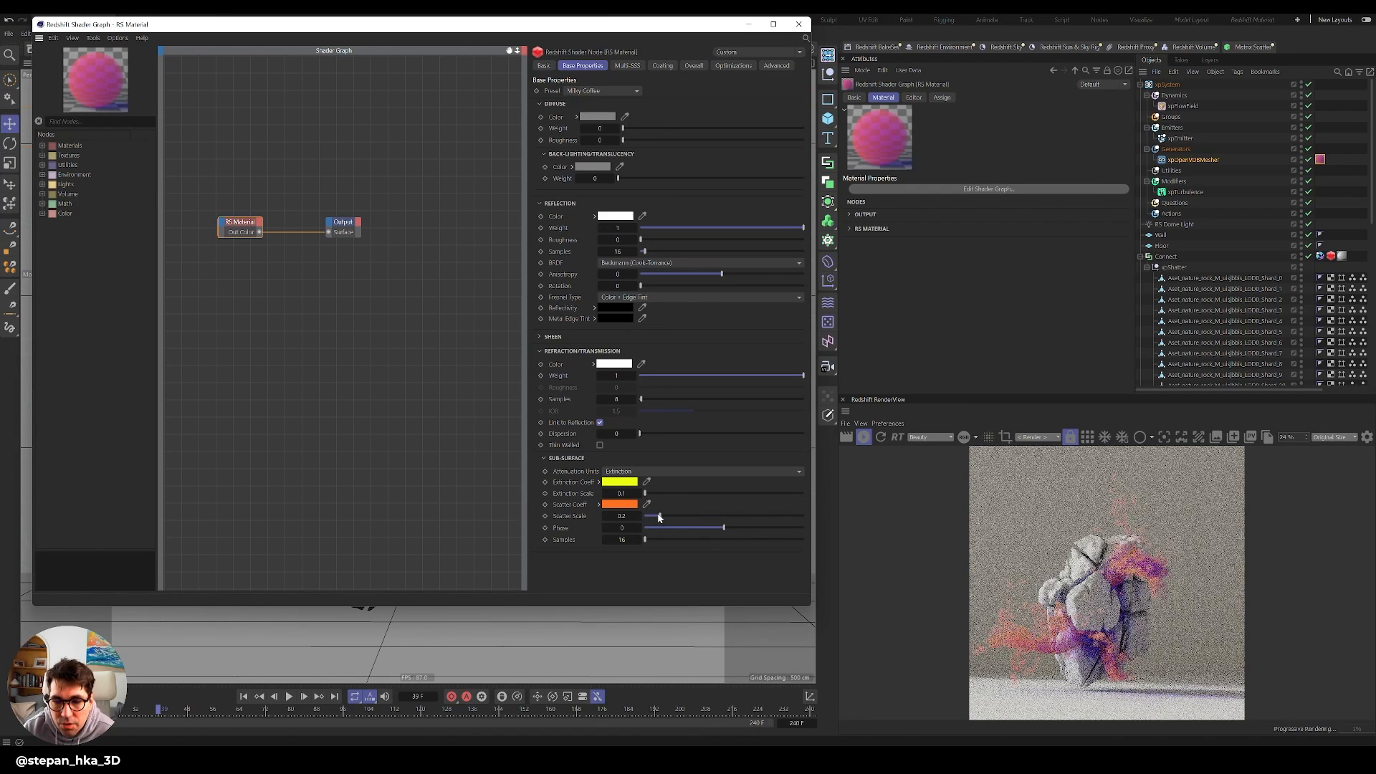
# Set the liquid material's sub-surface extinction scale to 0.01 and close its shader graph.
pyautogui.doubleClick(620, 494)
pyautogui.write('0.01')
pyautogui.press('Return')
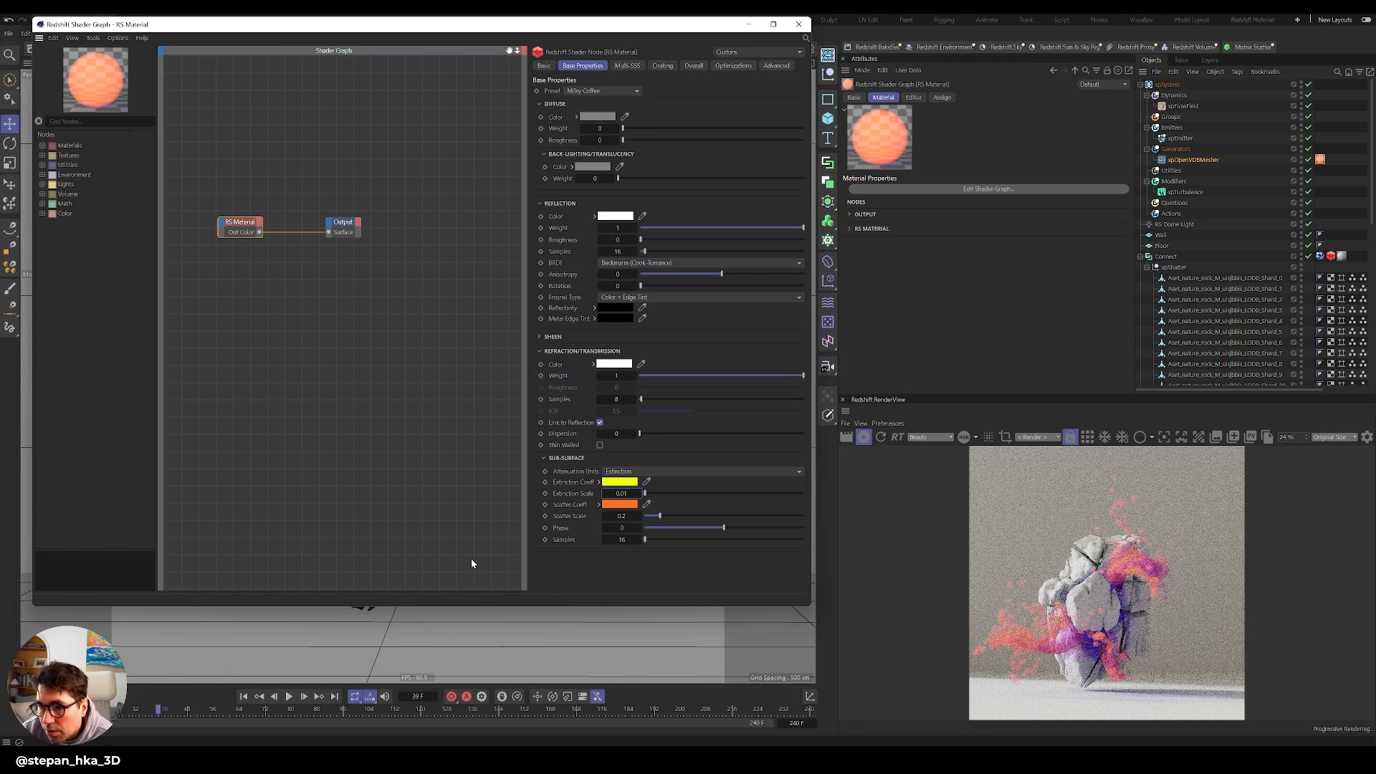
pyautogui.click(798, 26)
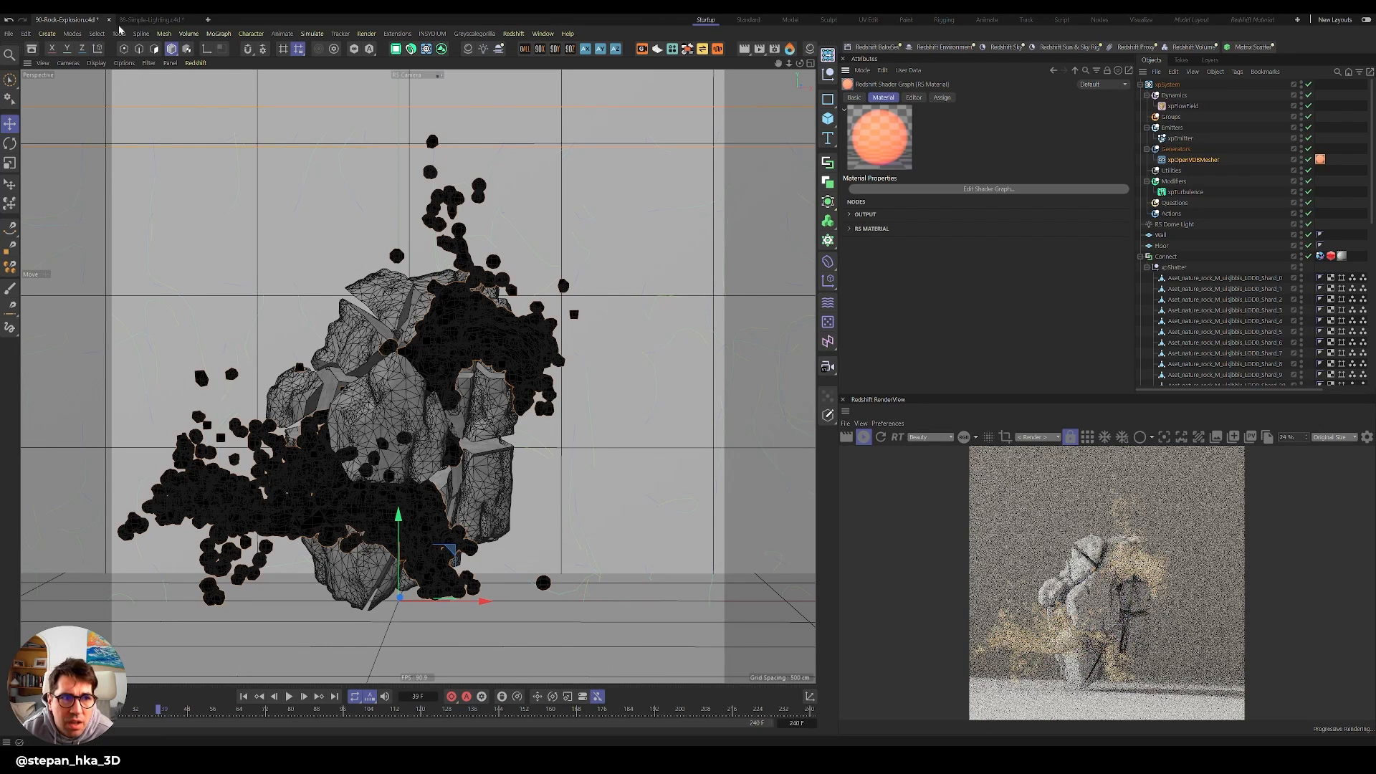
# Check the mesher material's sub-surface settings in the Simple-Lighting project's shader graph and return to the Rock-Explosion project.
pyautogui.click(145, 21)
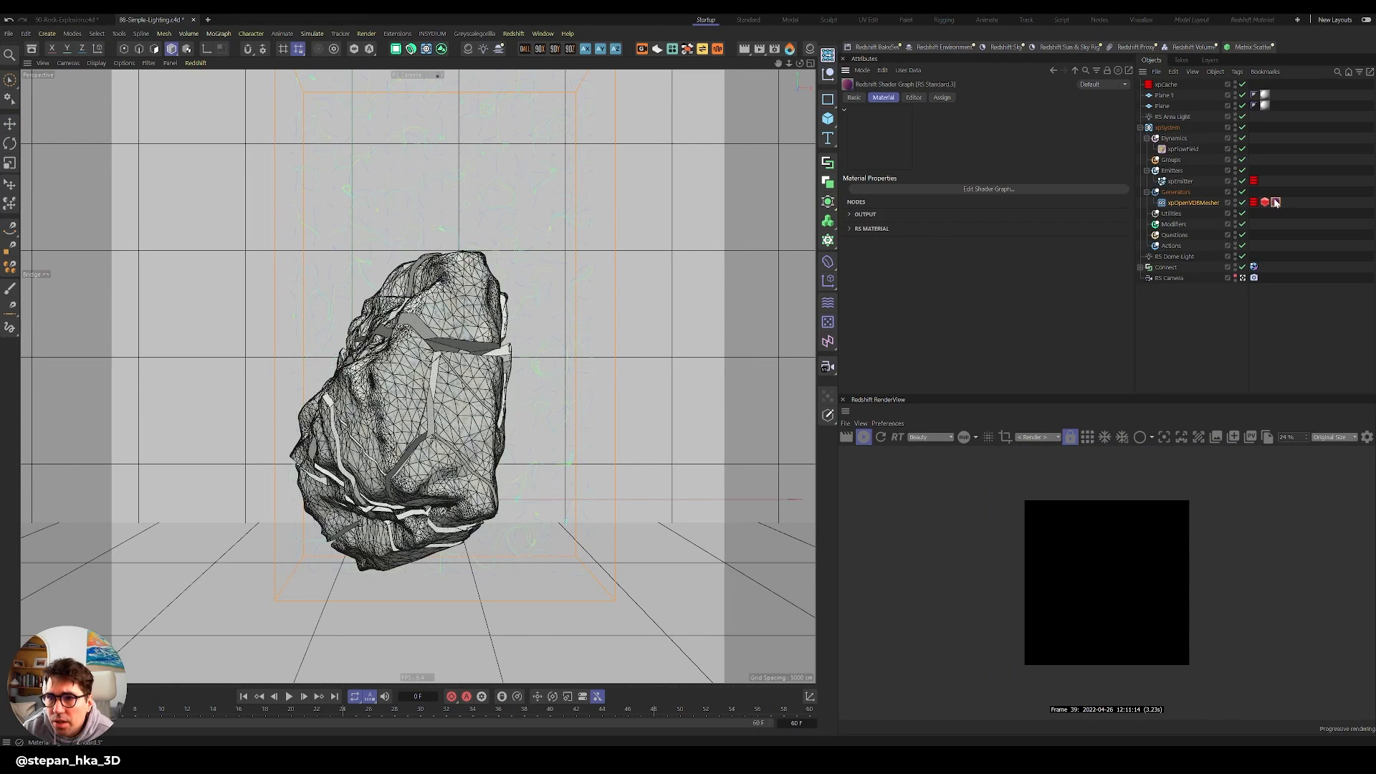
pyautogui.click(1013, 189)
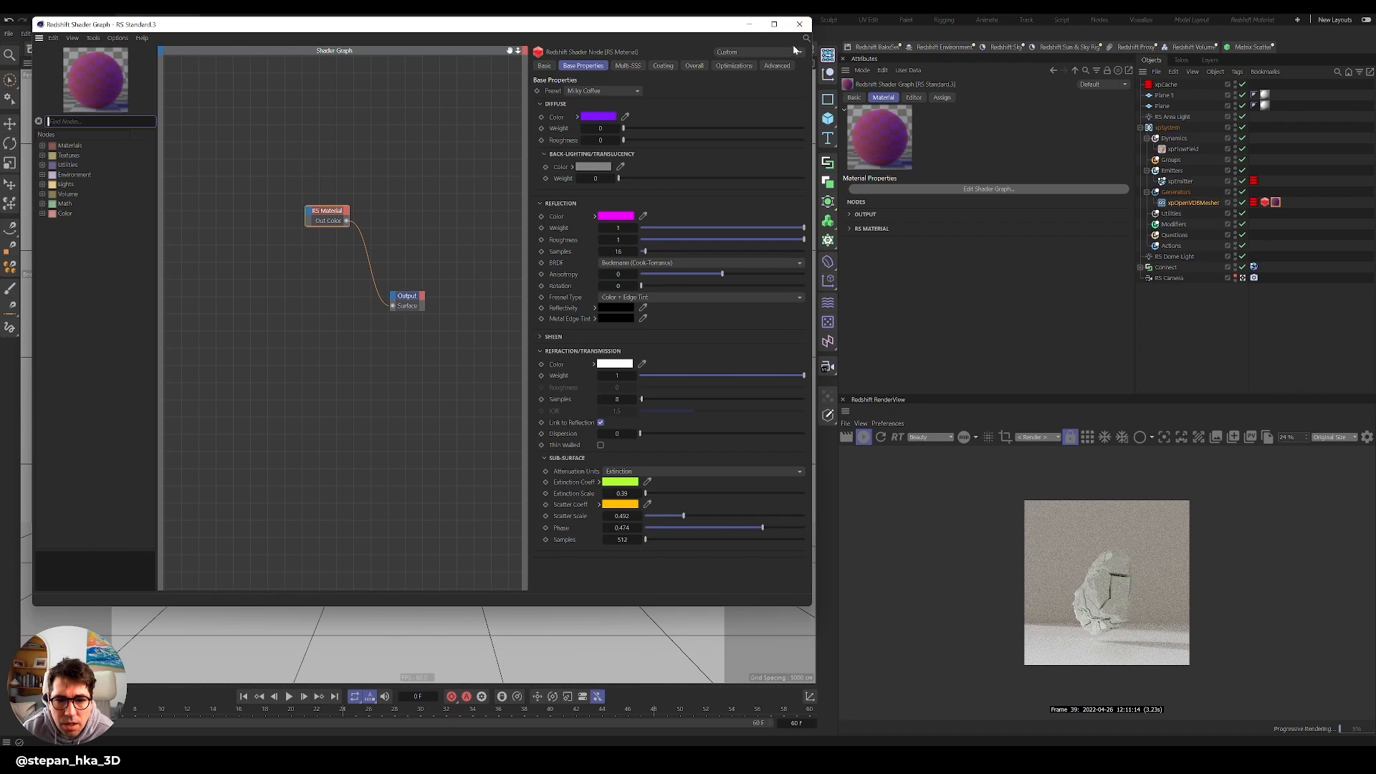
pyautogui.click(800, 24)
pyautogui.click(69, 19)
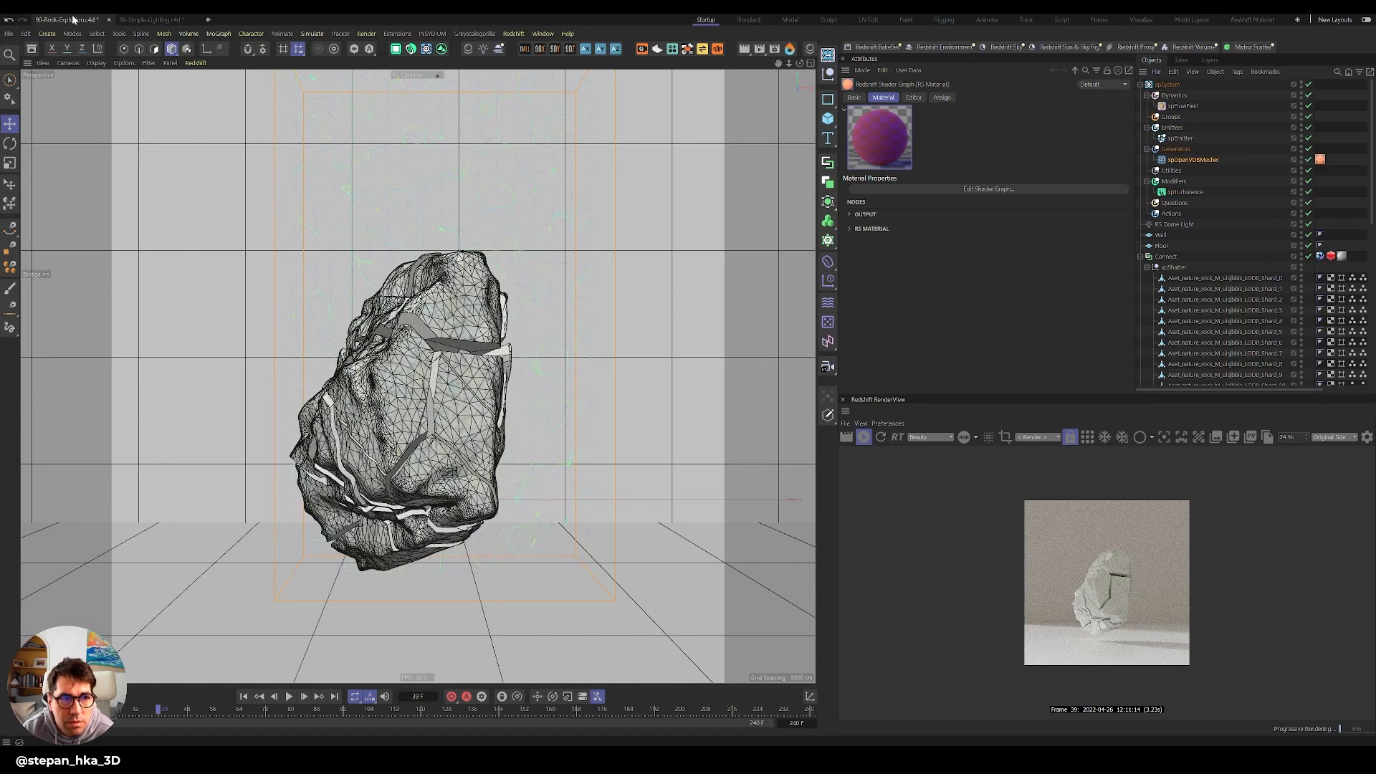
# Set the OpenVDB mesher material's sub-surface extinction scale to 0.39 and scatter scale to 0.412.
pyautogui.doubleClick(1320, 159)
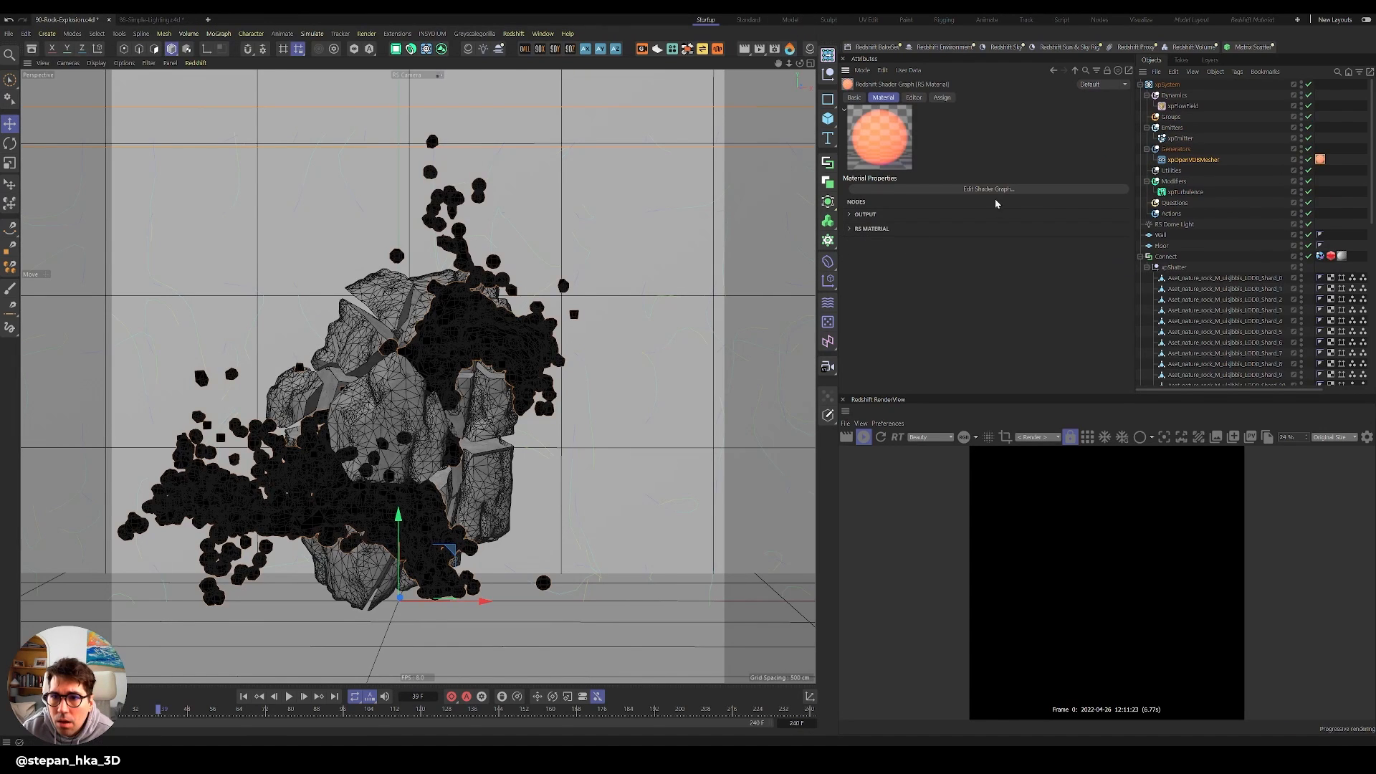
pyautogui.click(993, 188)
pyautogui.doubleClick(621, 493)
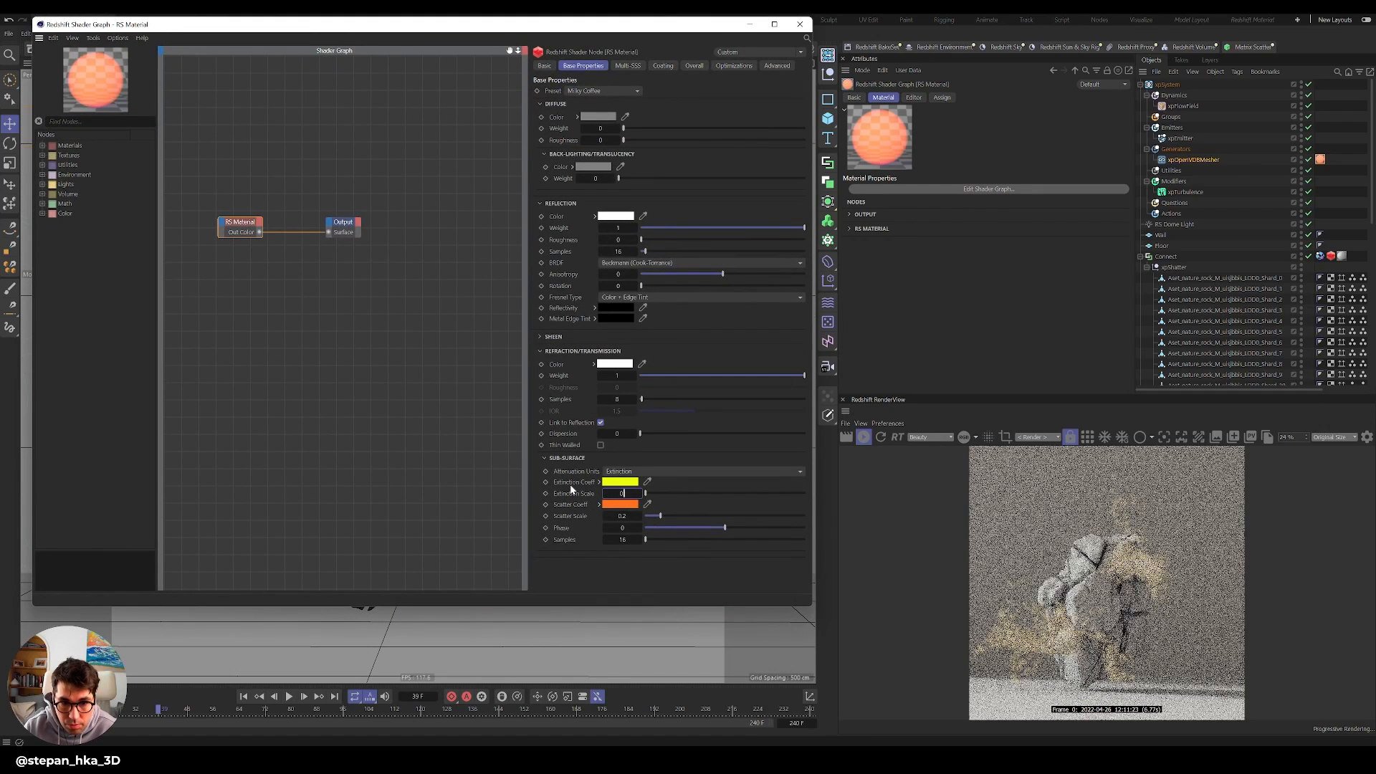
pyautogui.press('Tab')
pyautogui.write('0.41')
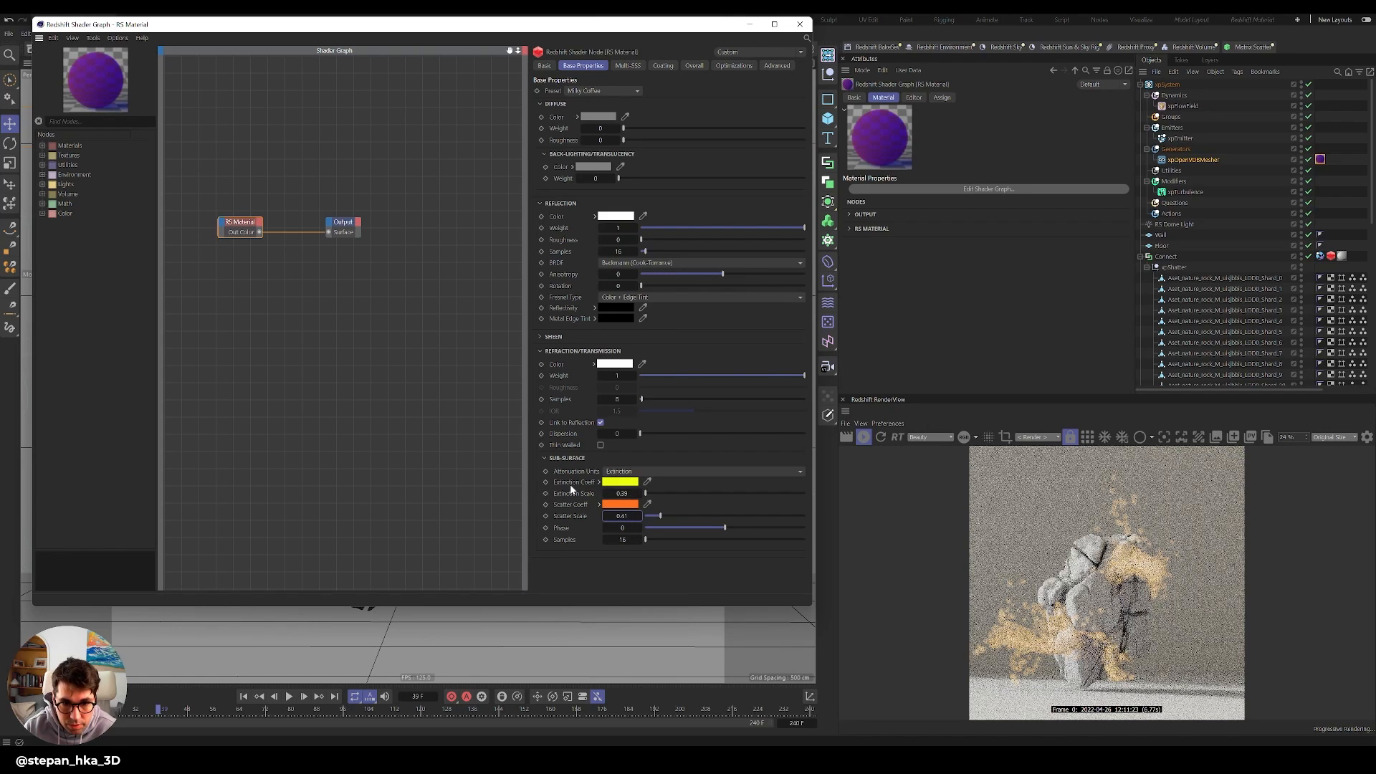
pyautogui.write('2')
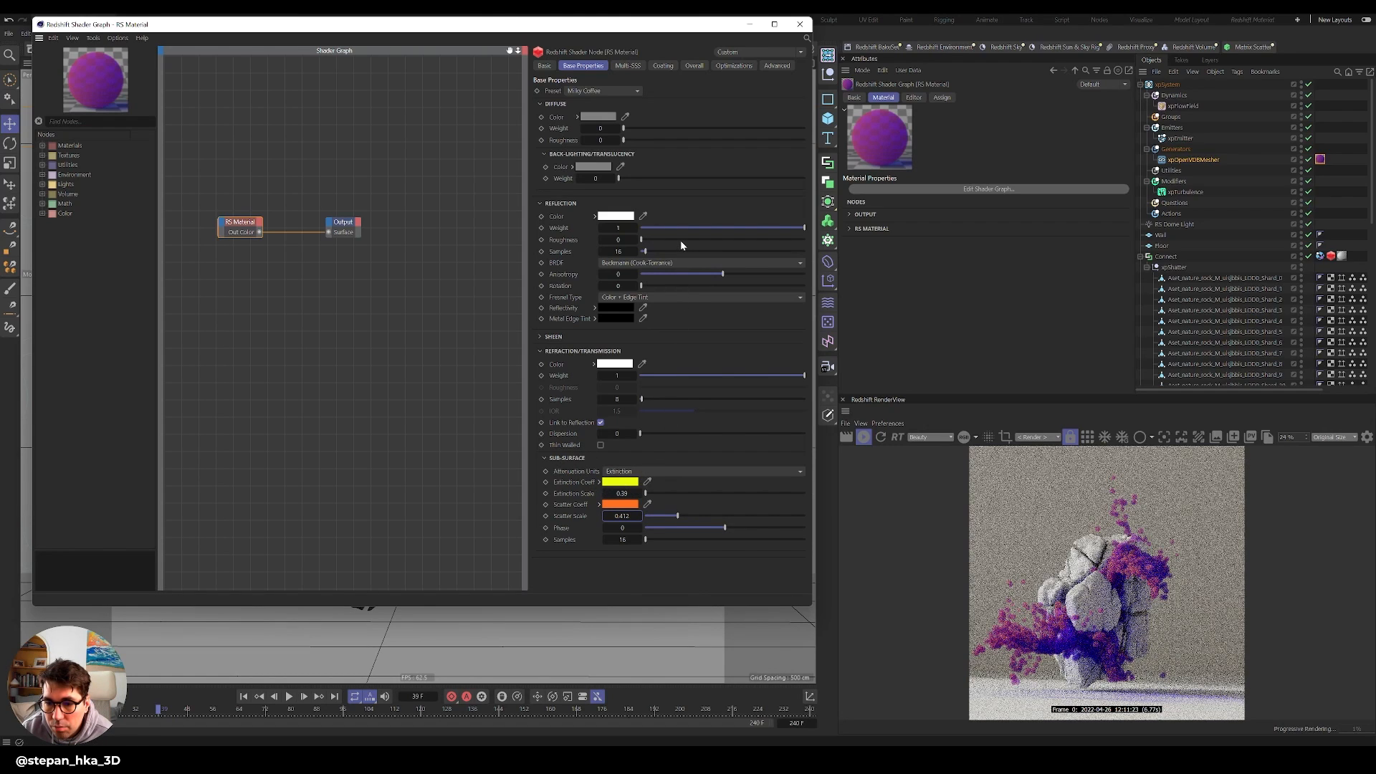
# Set the mesher material's extinction scale to 0.2 and close the shader graph.
pyautogui.click(622, 494)
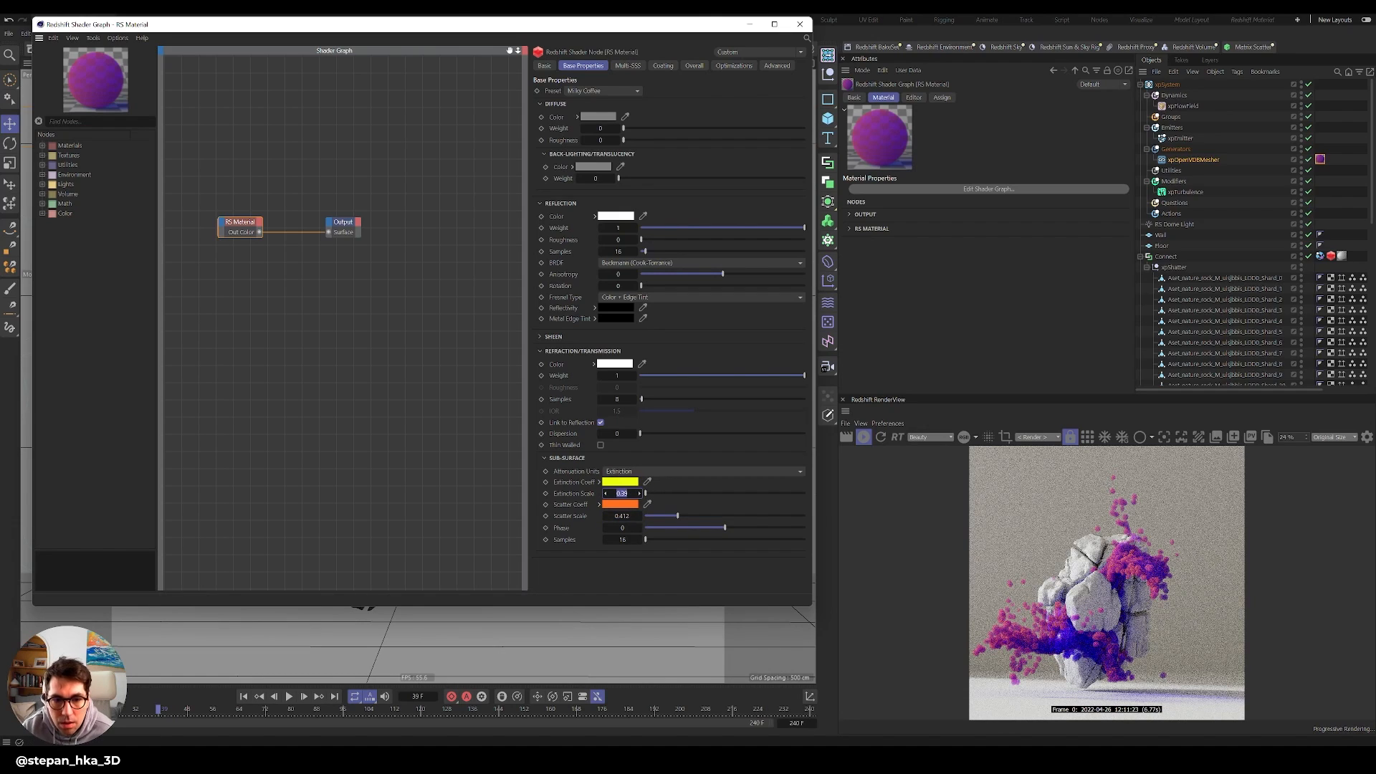
pyautogui.press('Return')
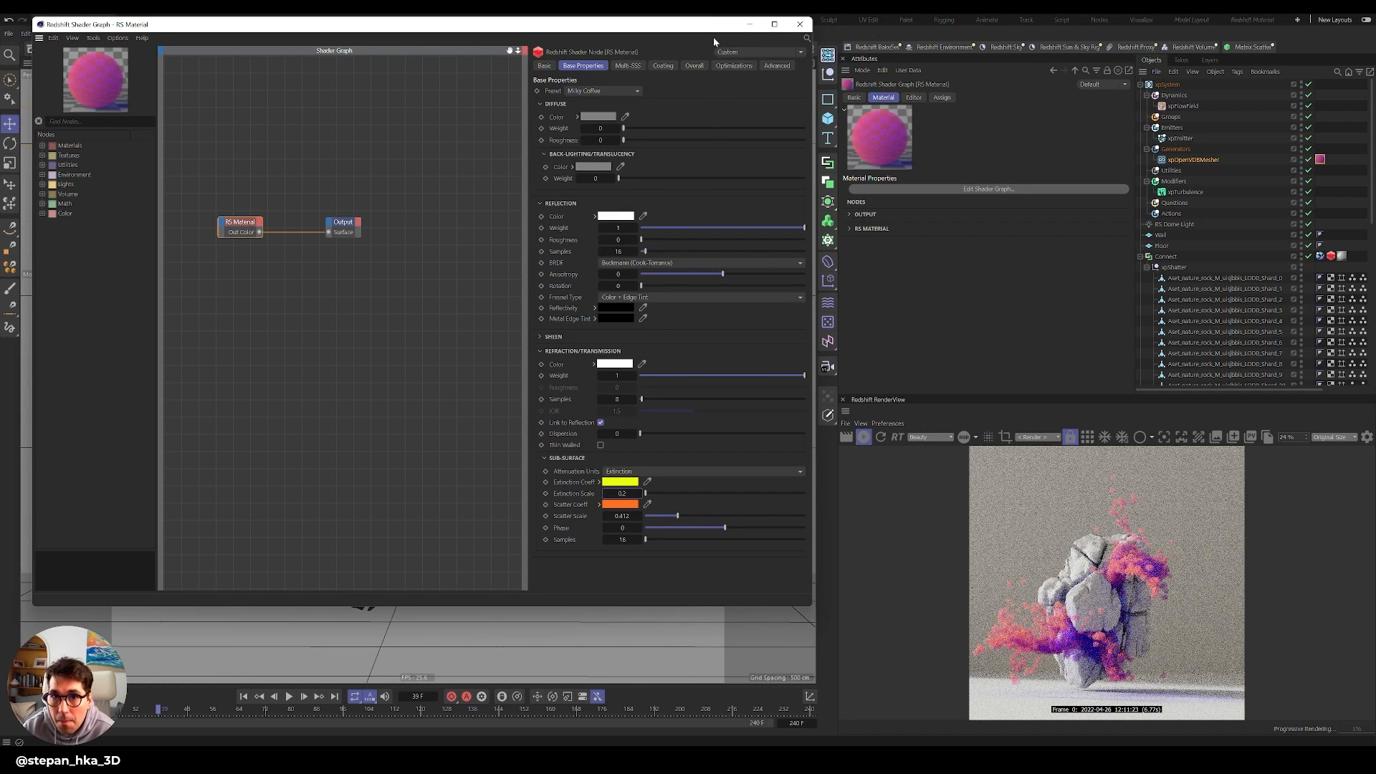
pyautogui.click(799, 23)
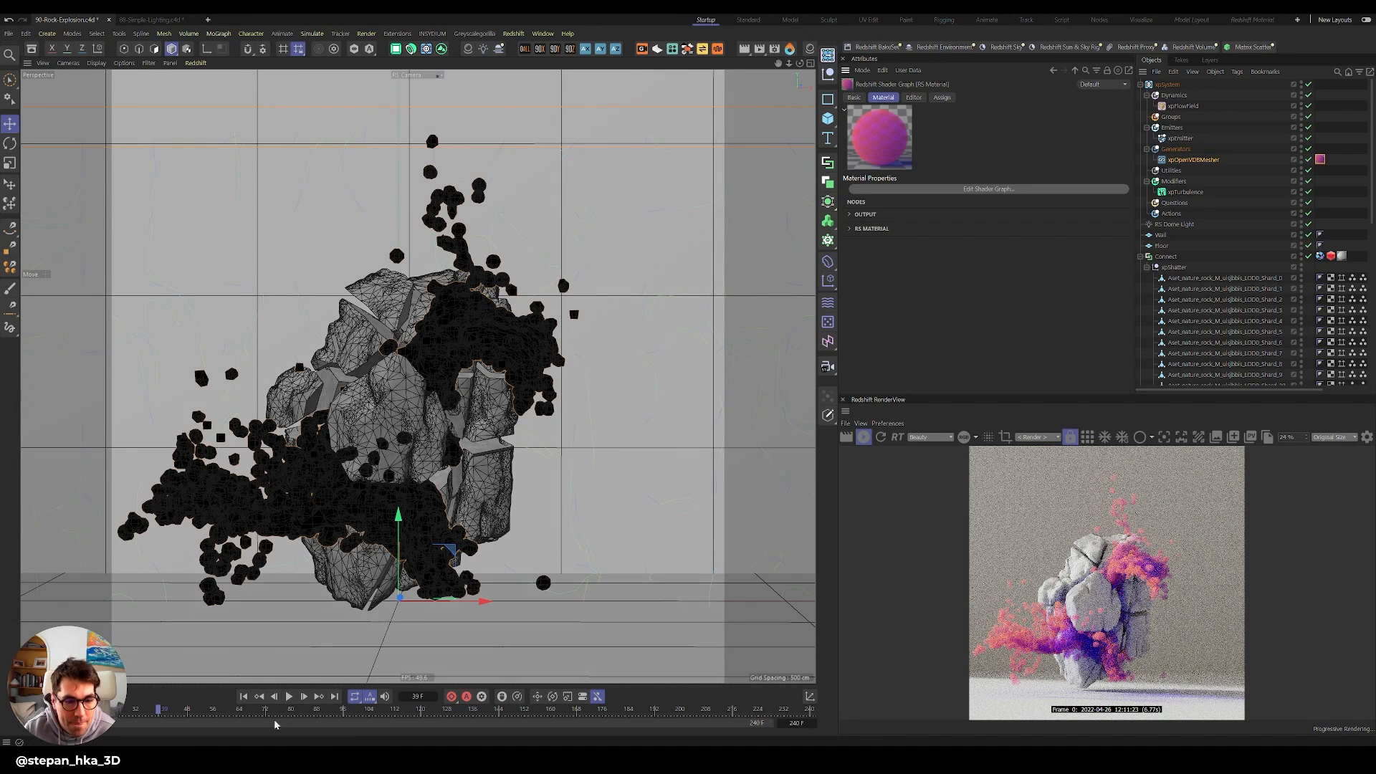
# Play the simulation from the first frame to about frame 48 and restart the live Redshift render.
pyautogui.click(244, 696)
pyautogui.click(289, 696)
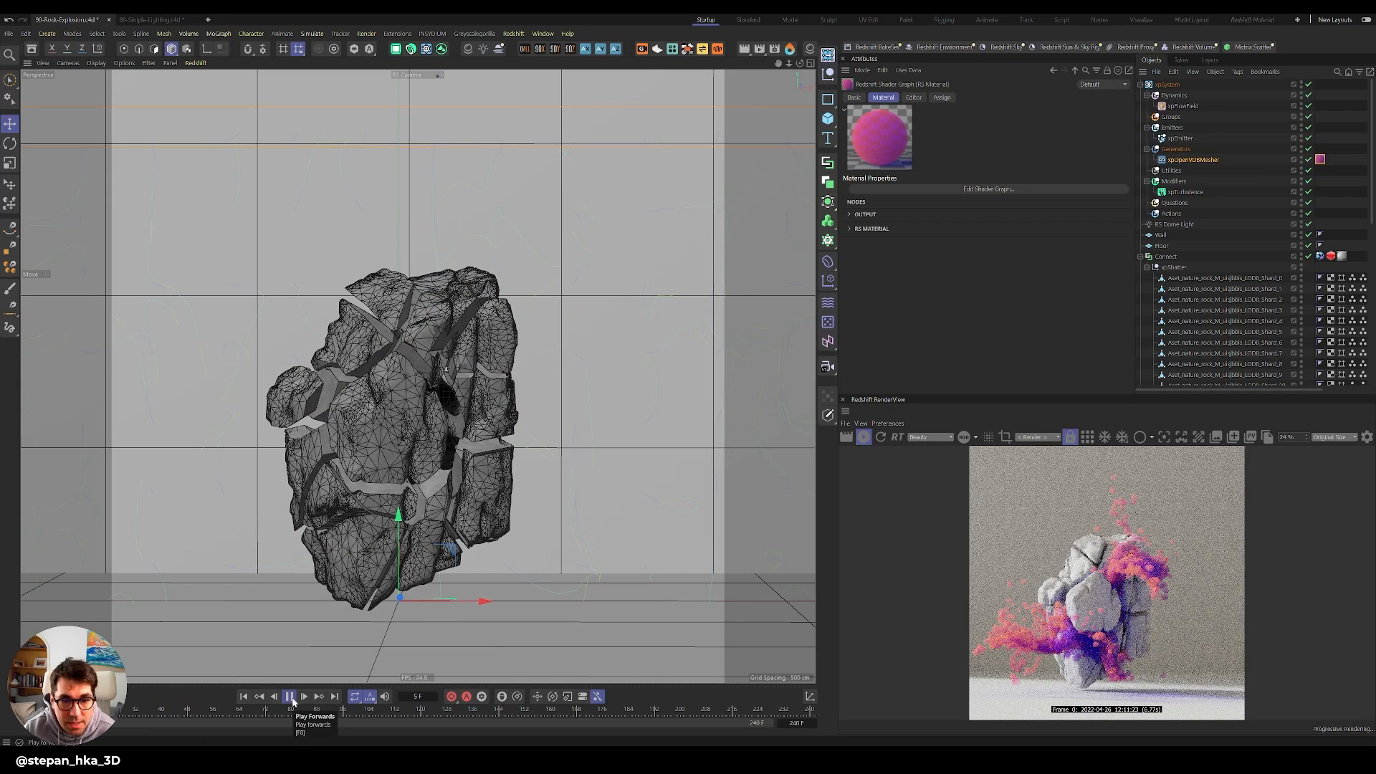
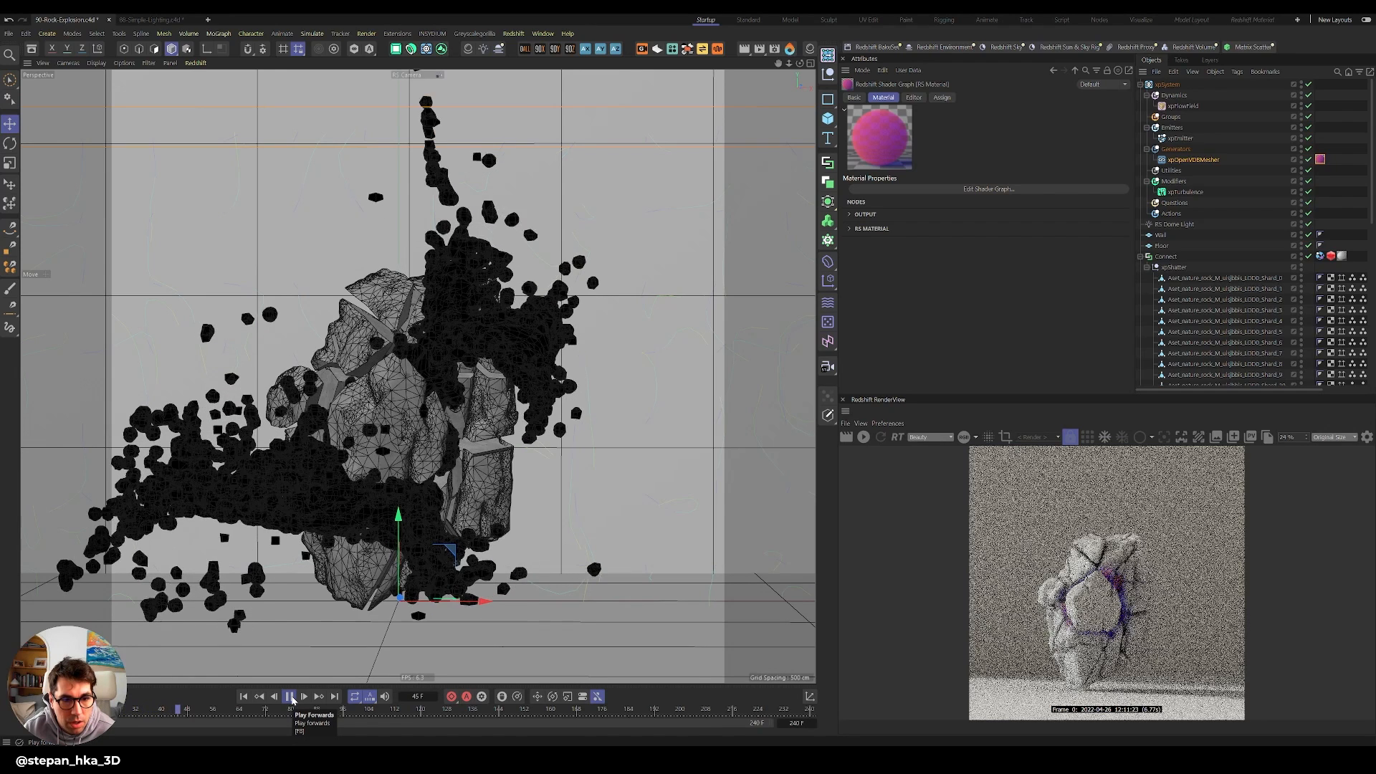
pyautogui.click(290, 696)
pyautogui.click(864, 437)
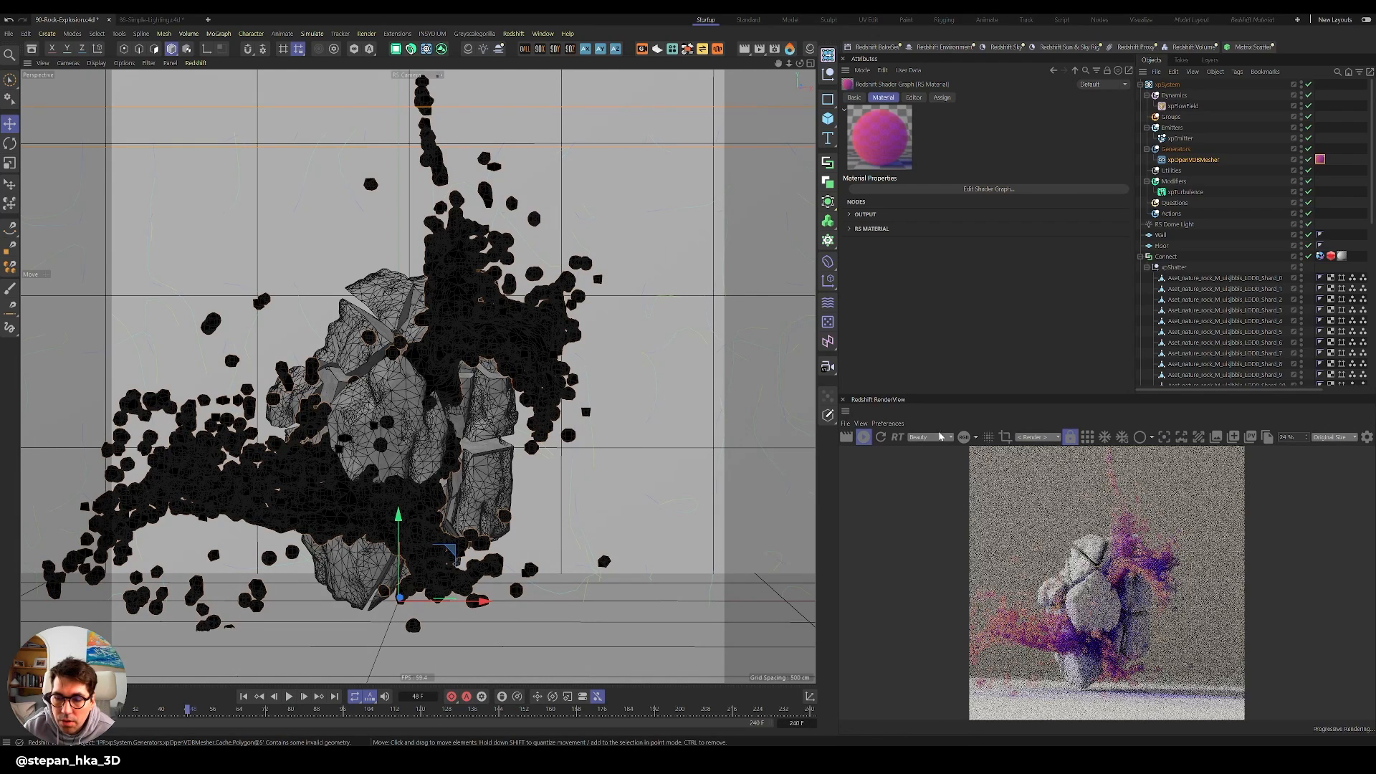
# Pull the render camera back so the rock and the whole particle burst fit in the frame.
pyautogui.scroll(-4, 410, 491)
pyautogui.scroll(-5, 409, 491)
pyautogui.scroll(-3, 473, 489)
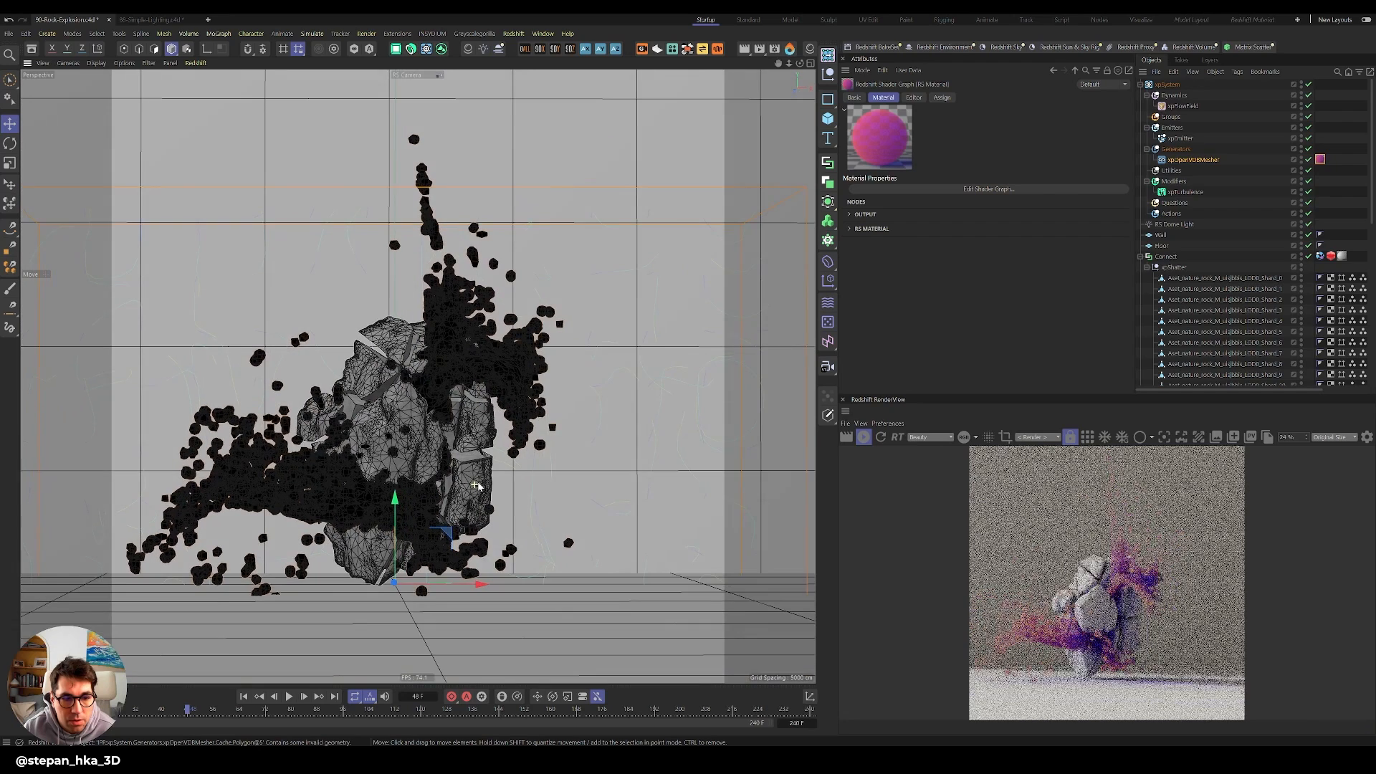
pyautogui.scroll(1, 477, 487)
pyautogui.scroll(2, 426, 458)
pyautogui.click(470, 476)
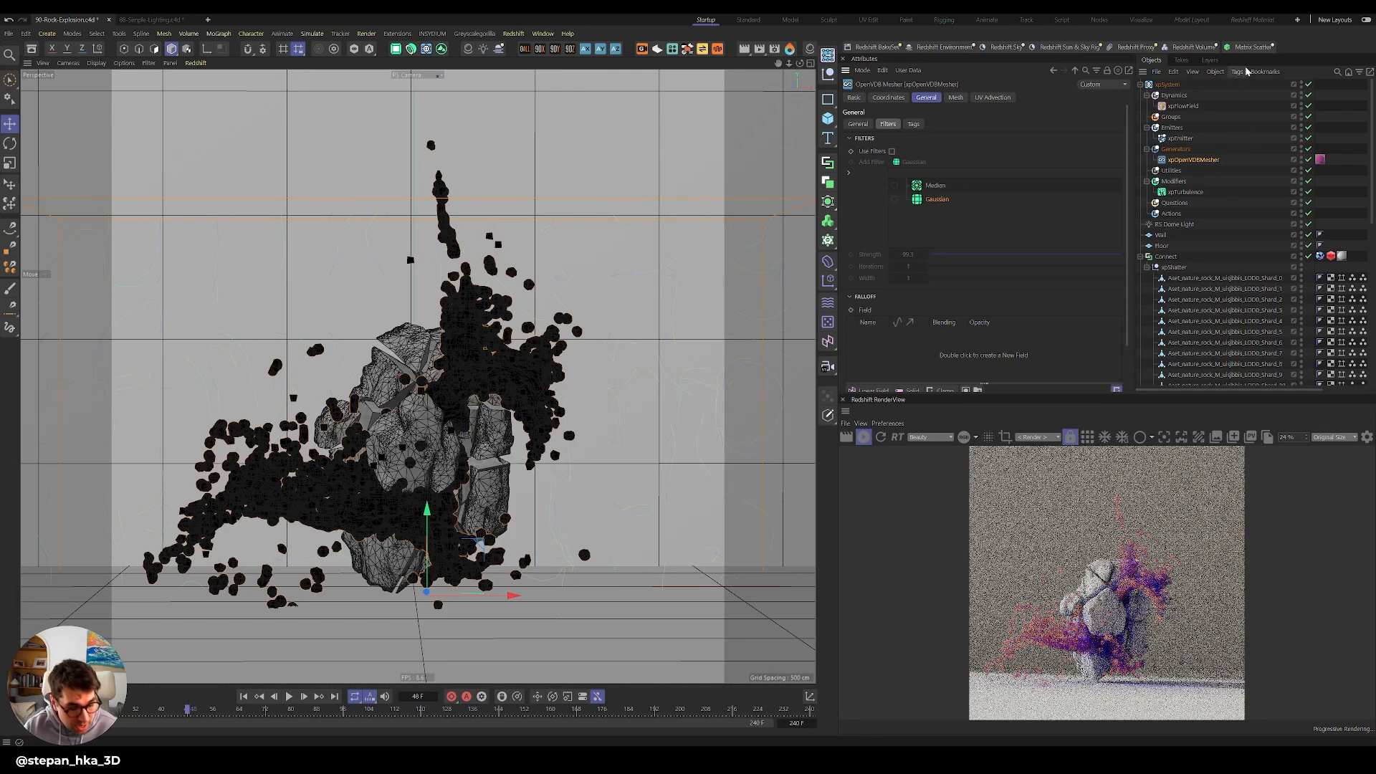
# Add an xpCache object to the scene.
pyautogui.hotkey('shift', 'c')
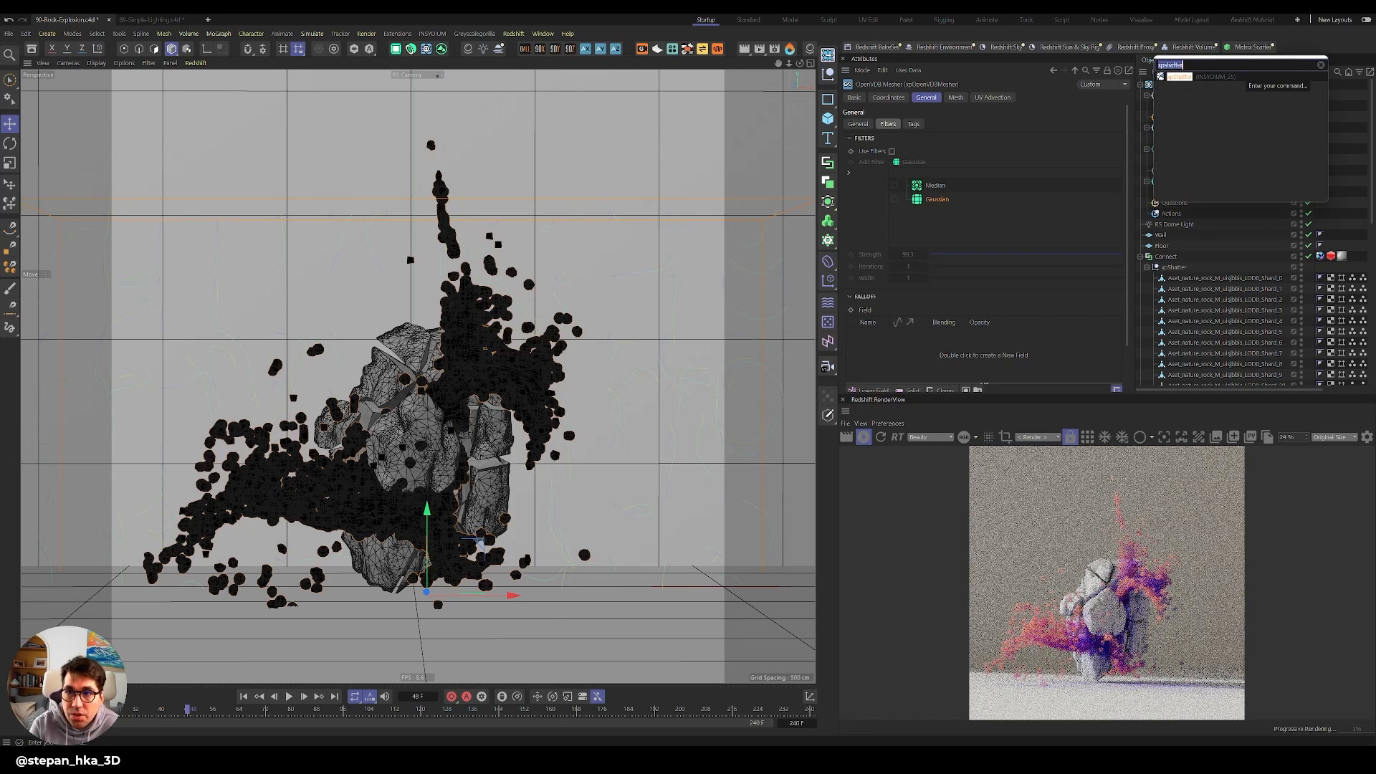
pyautogui.write('xpca')
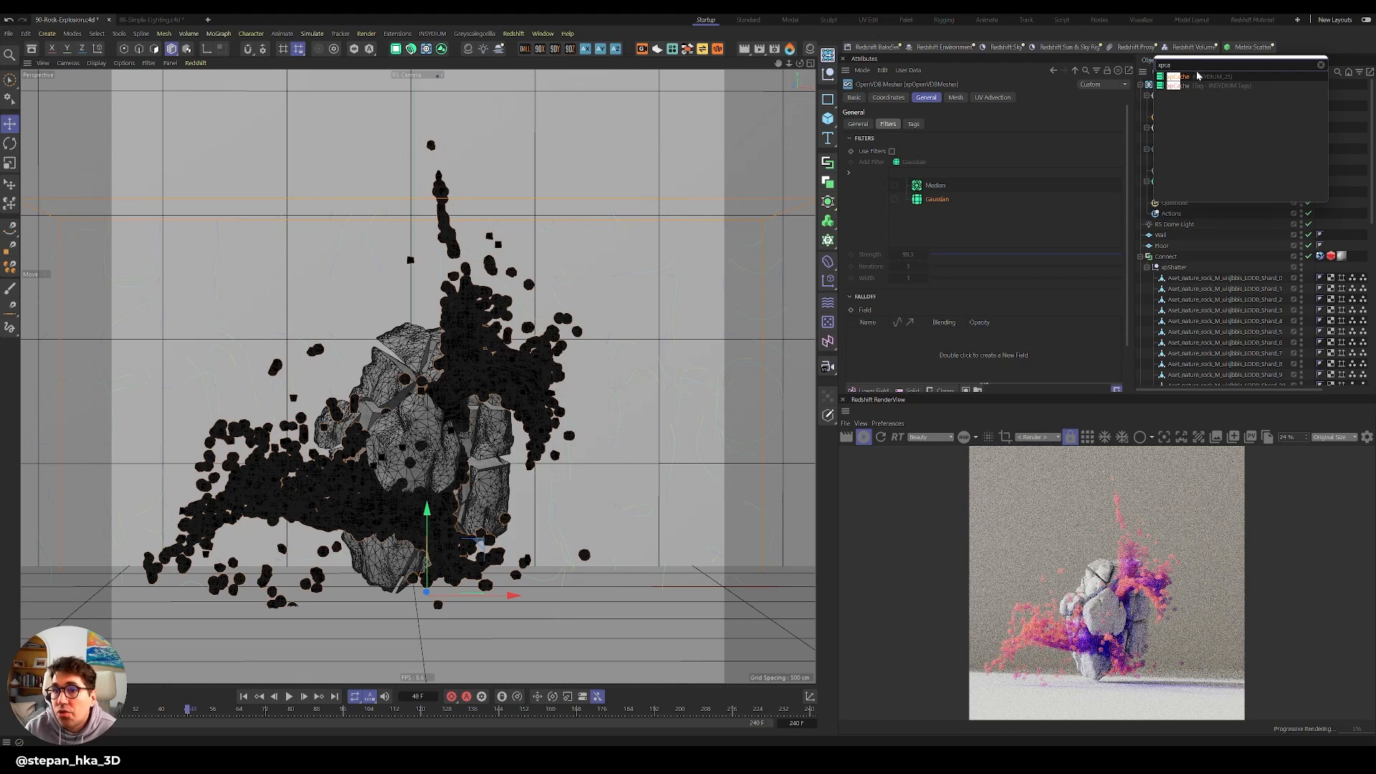
pyautogui.press('Return')
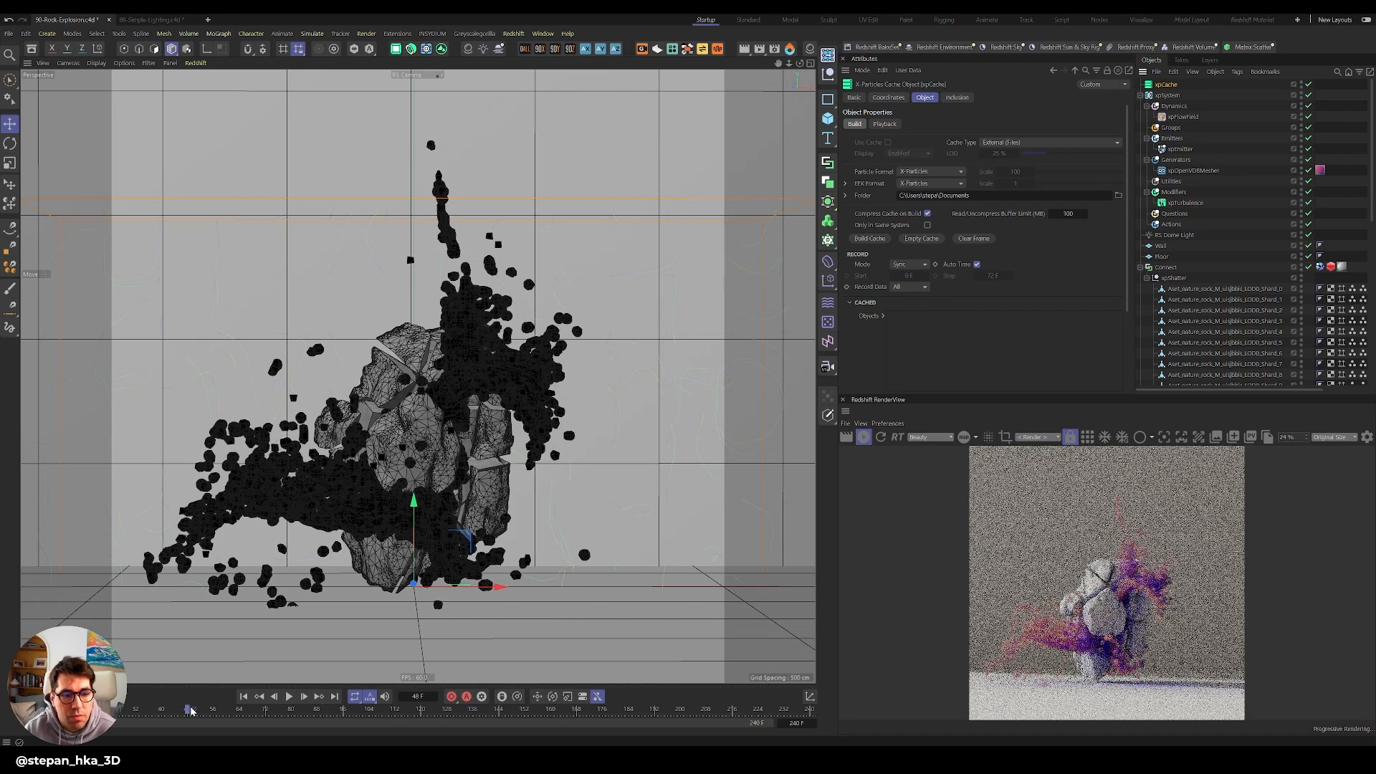
# Set the mesher material's sub-surface extinction scale to 0.3 and close its shader graph.
pyautogui.doubleClick(1321, 171)
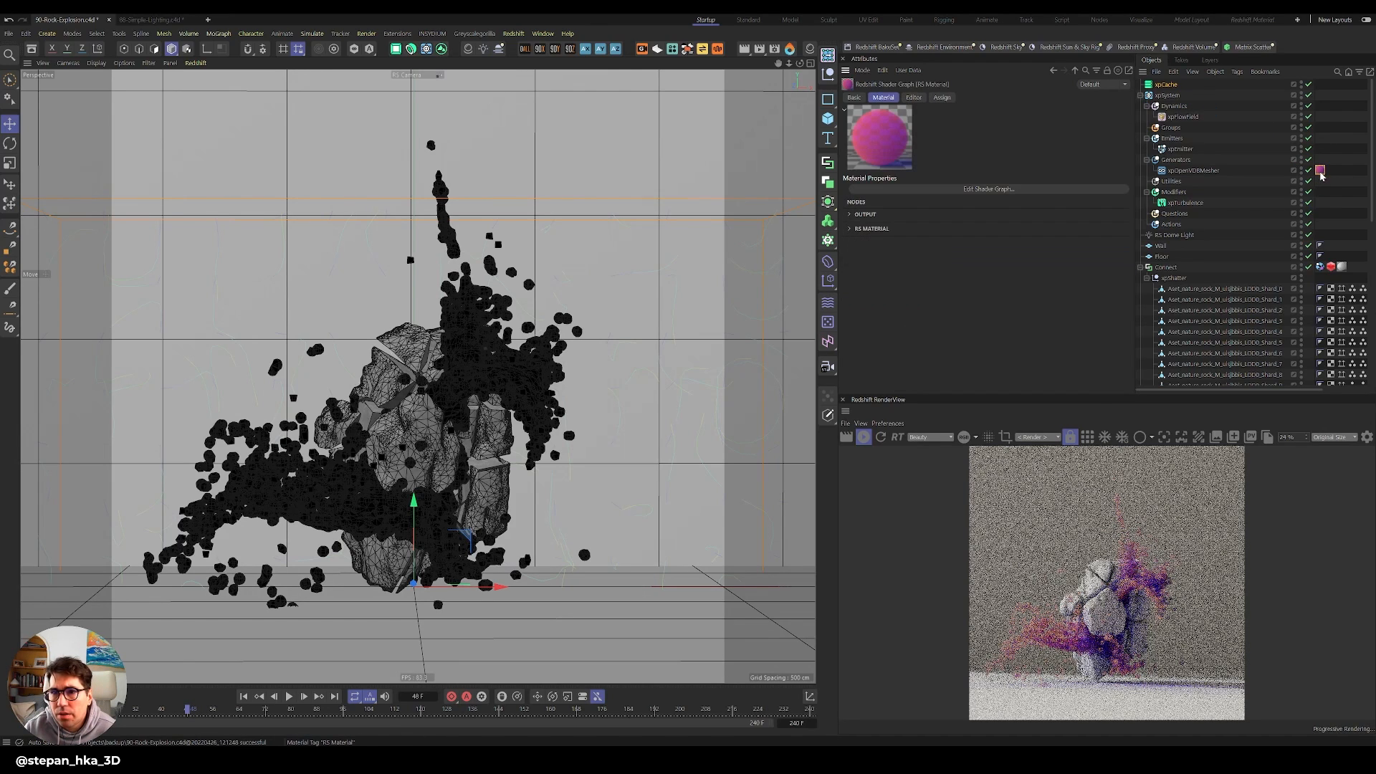
pyautogui.click(987, 188)
pyautogui.moveTo(628, 496); pyautogui.dragTo(632, 498)
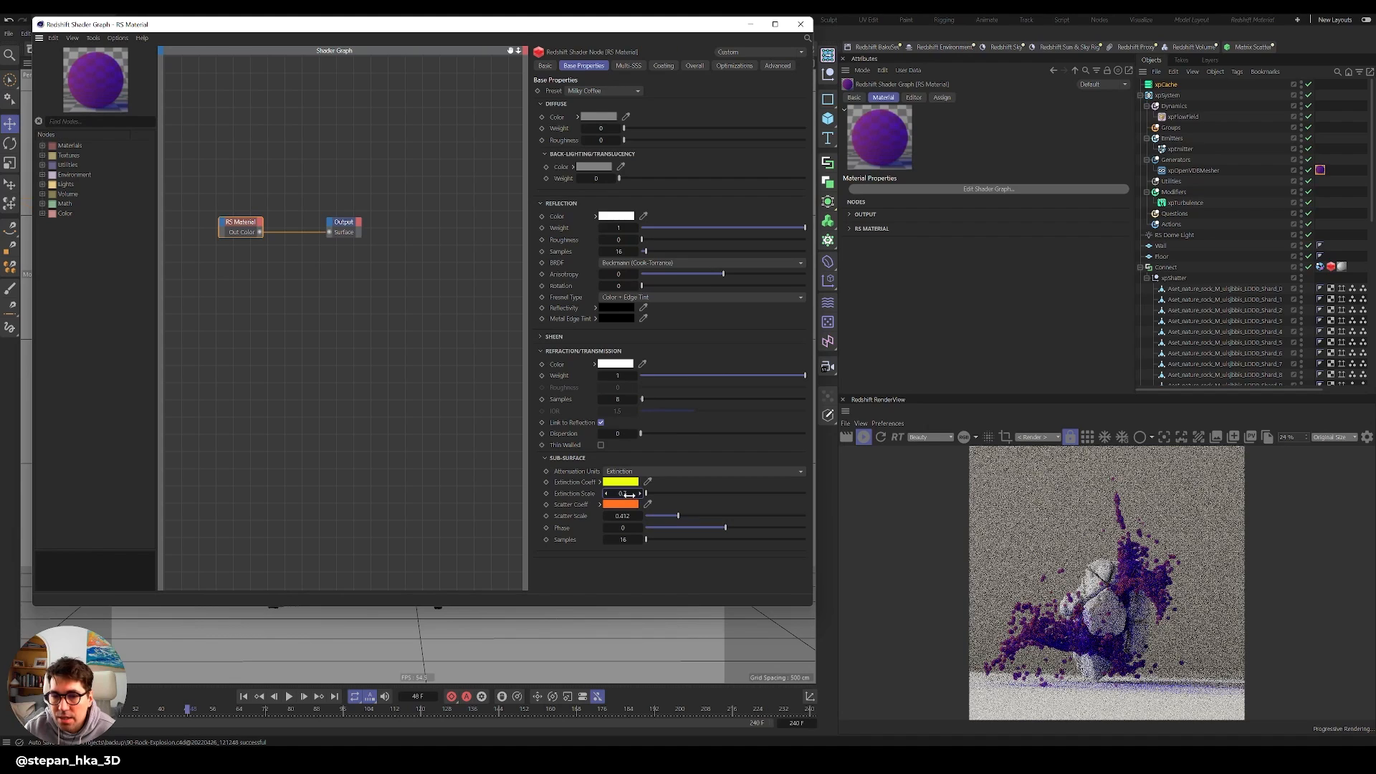
pyautogui.click(628, 494)
pyautogui.write('0')
pyautogui.press('Return')
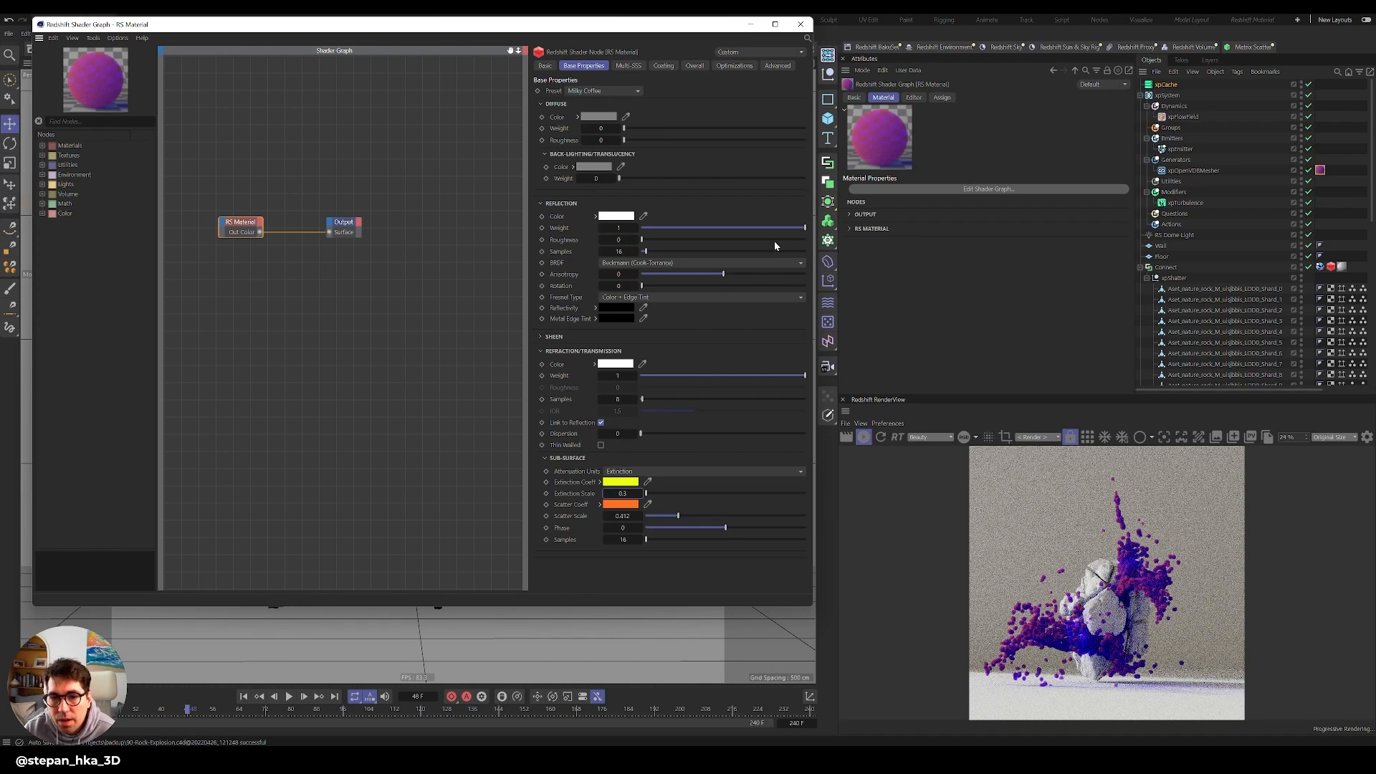
pyautogui.click(801, 25)
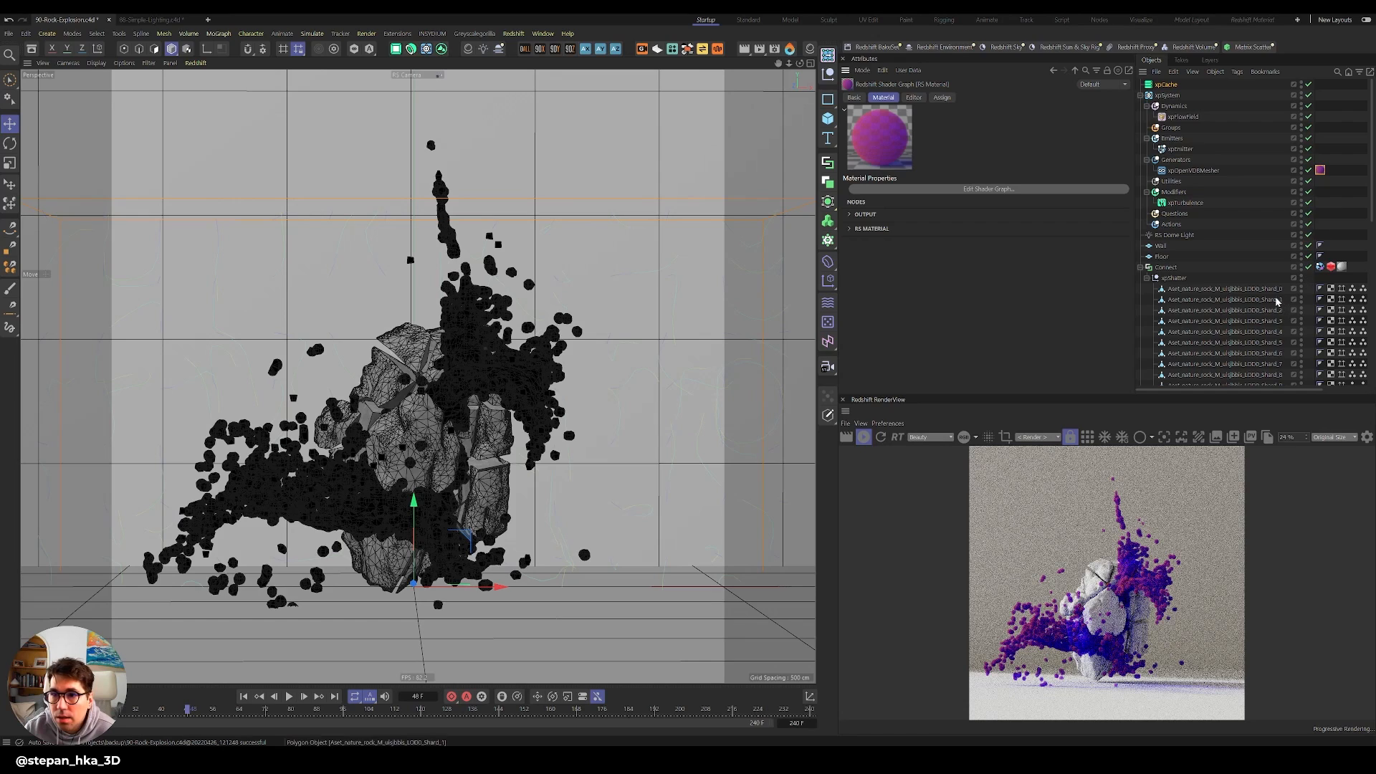
# Collapse the Connect and xpSystem hierarchies and switch from the RS Camera to the free perspective view.
pyautogui.click(1141, 267)
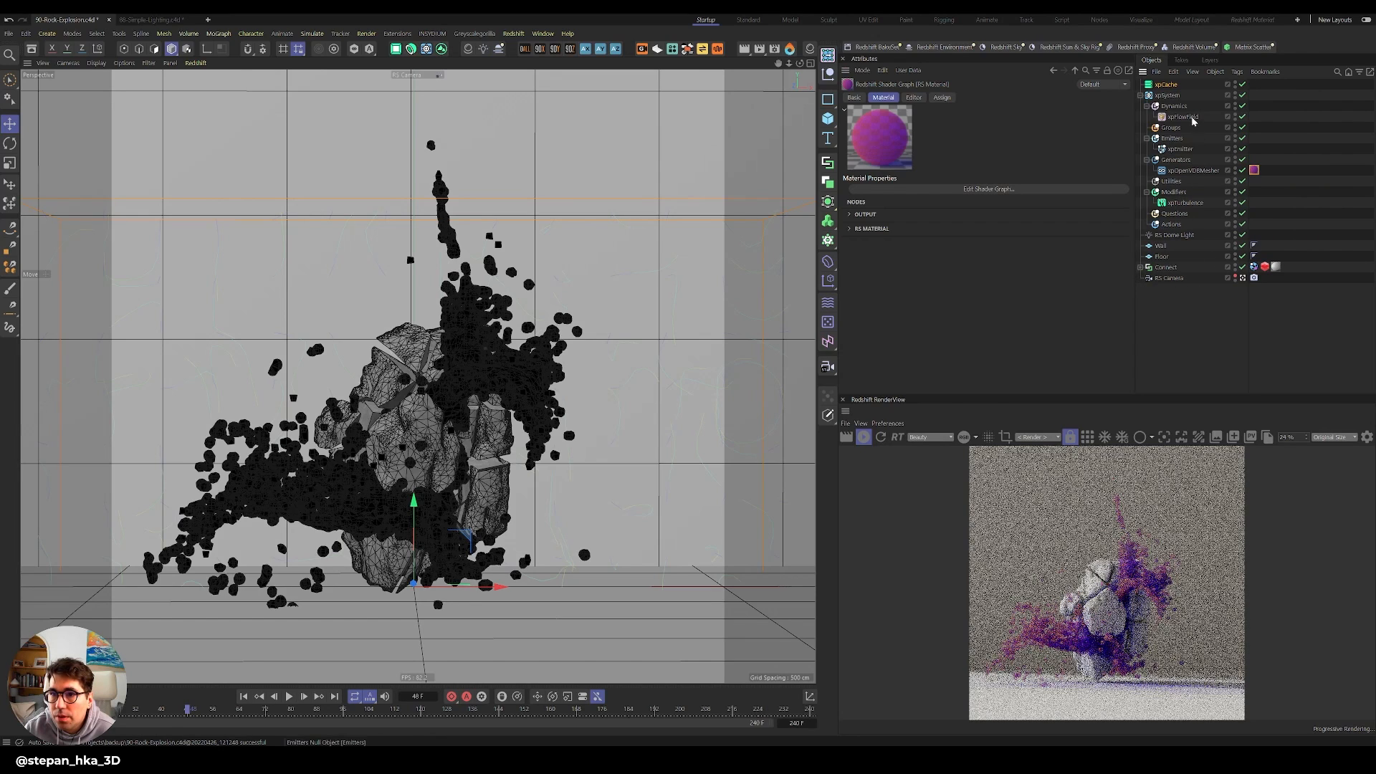
pyautogui.click(1140, 96)
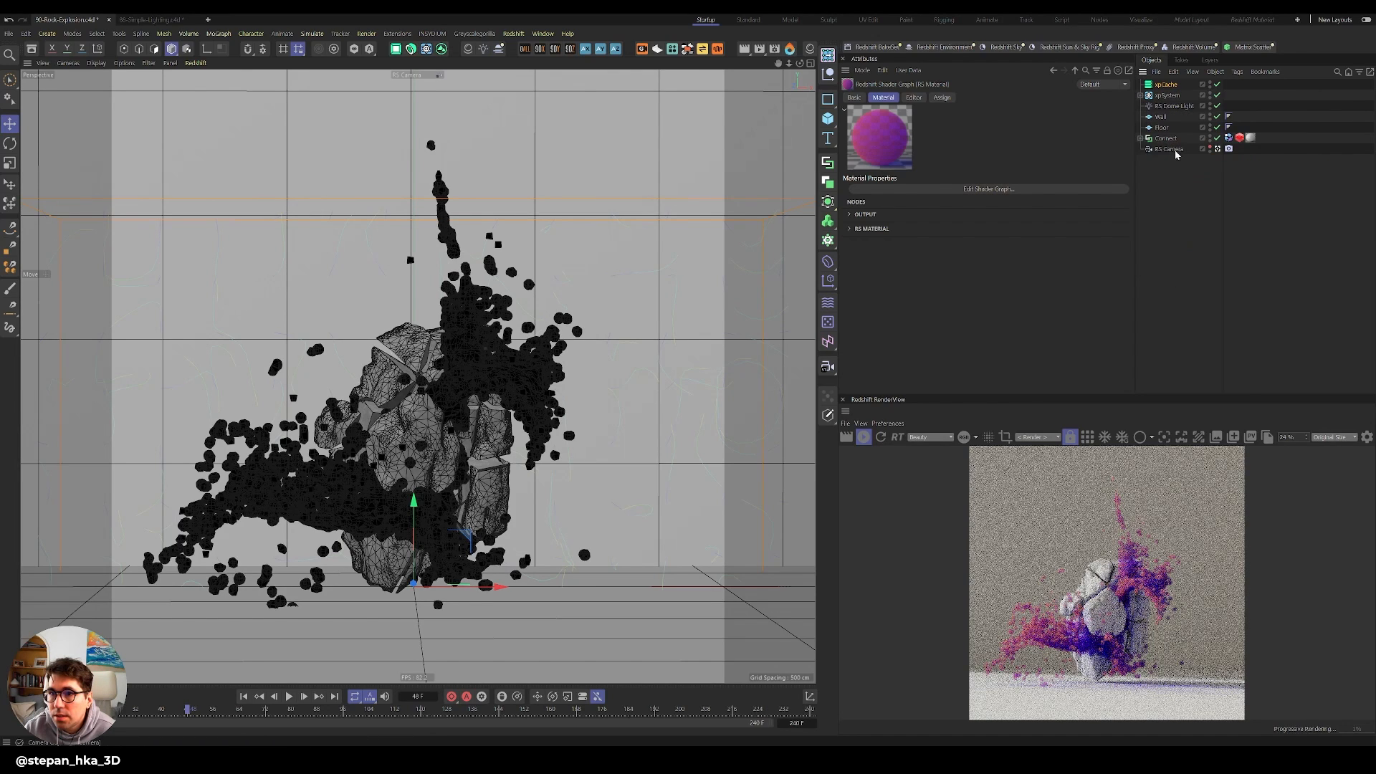
pyautogui.click(1217, 149)
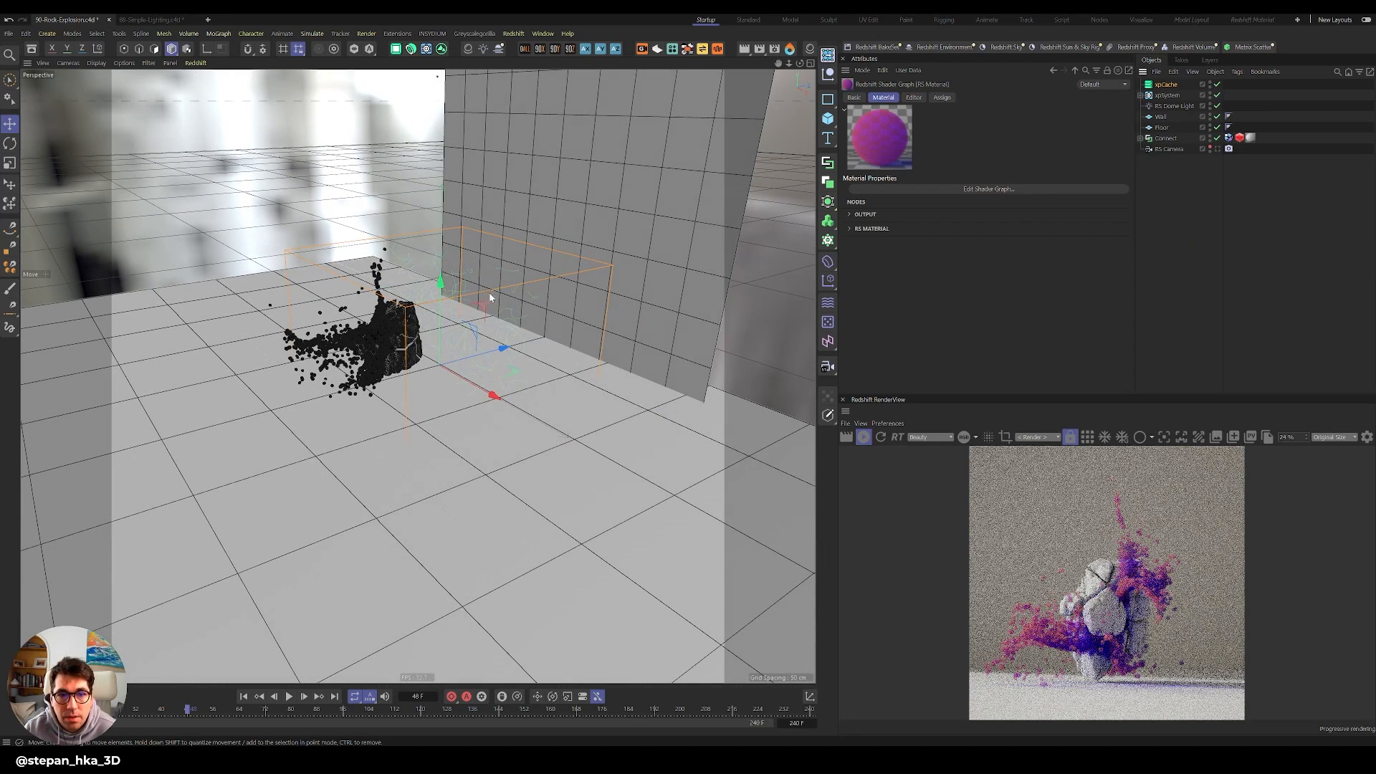
# Add a Redshift area light, rotating and moving it into place beside the rock.
pyautogui.click(484, 50)
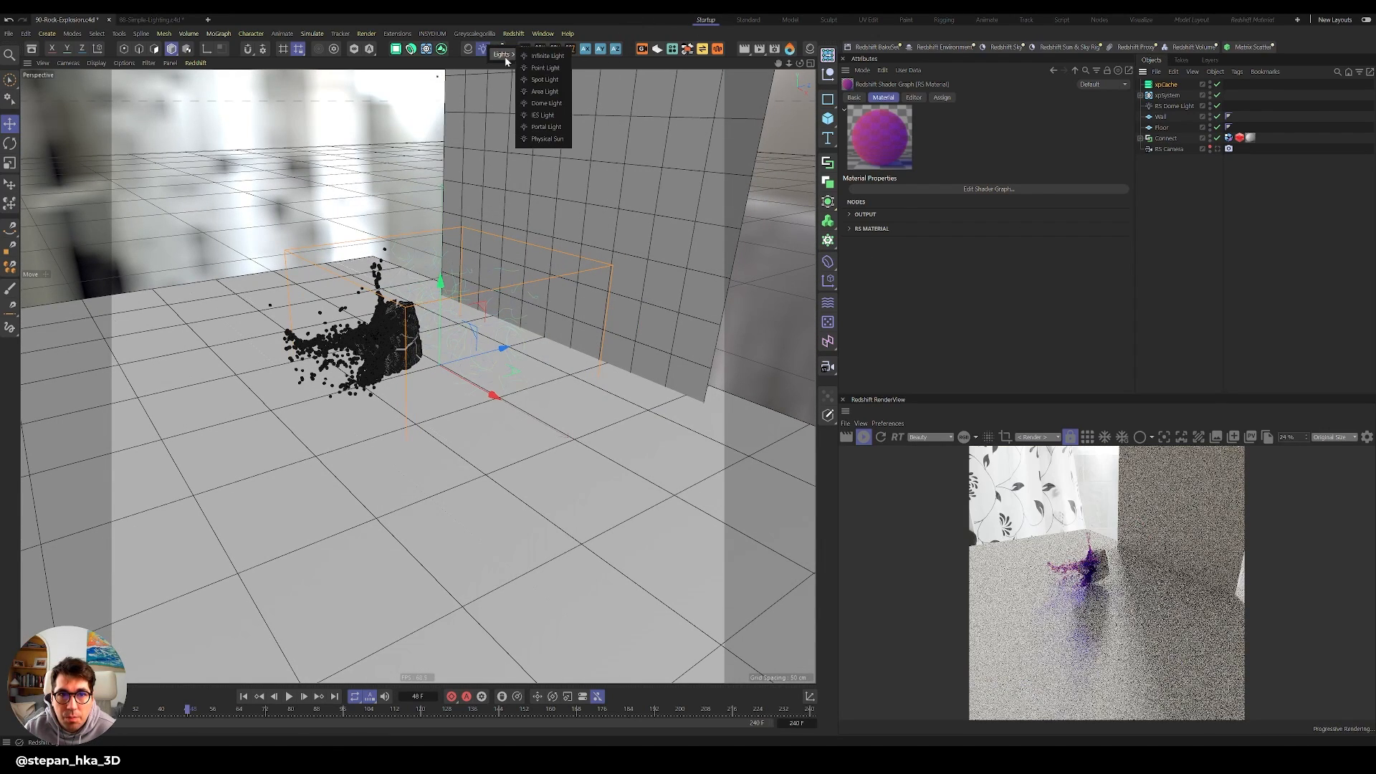
pyautogui.click(548, 93)
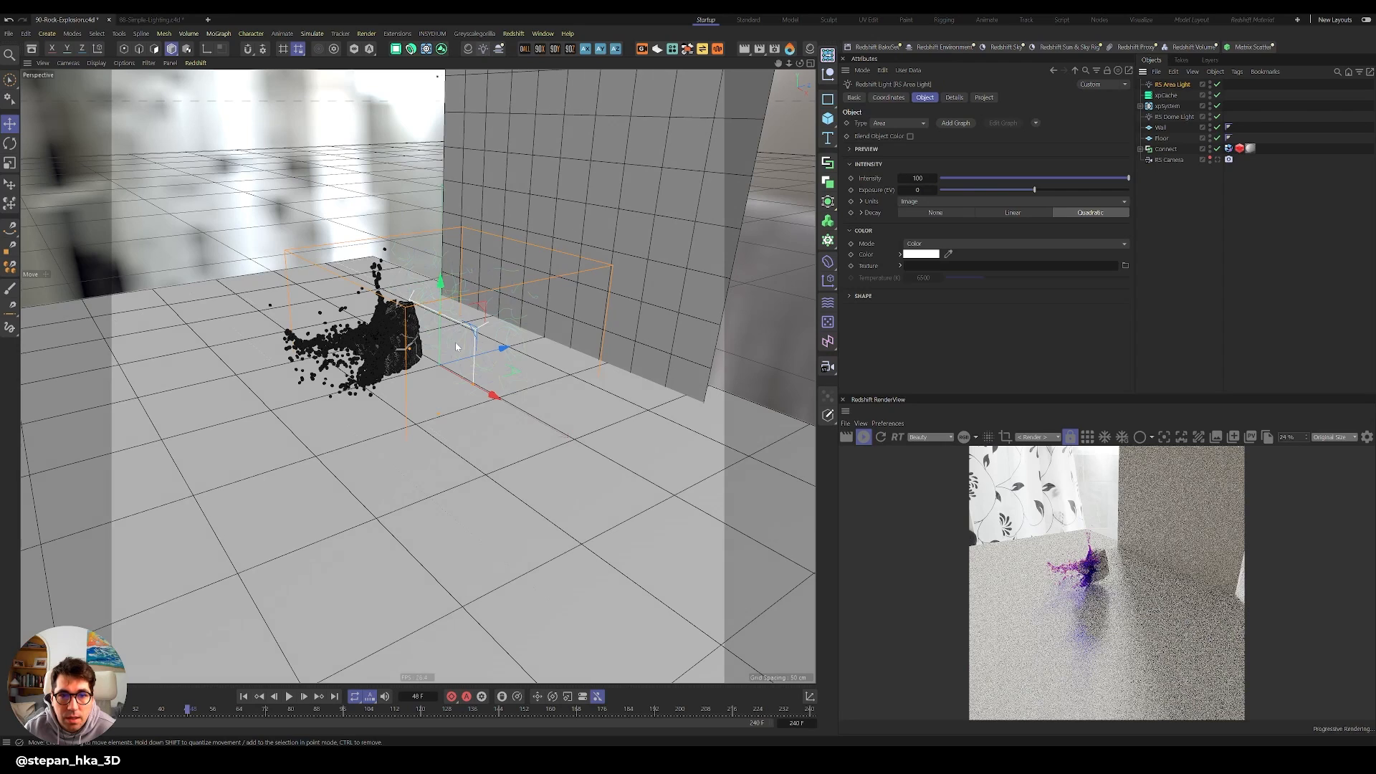
pyautogui.press('r')
pyautogui.moveTo(424, 325)
pyautogui.mouseDown()
pyautogui.moveTo(421, 309)
pyautogui.moveTo(431, 313)
pyautogui.mouseUp()
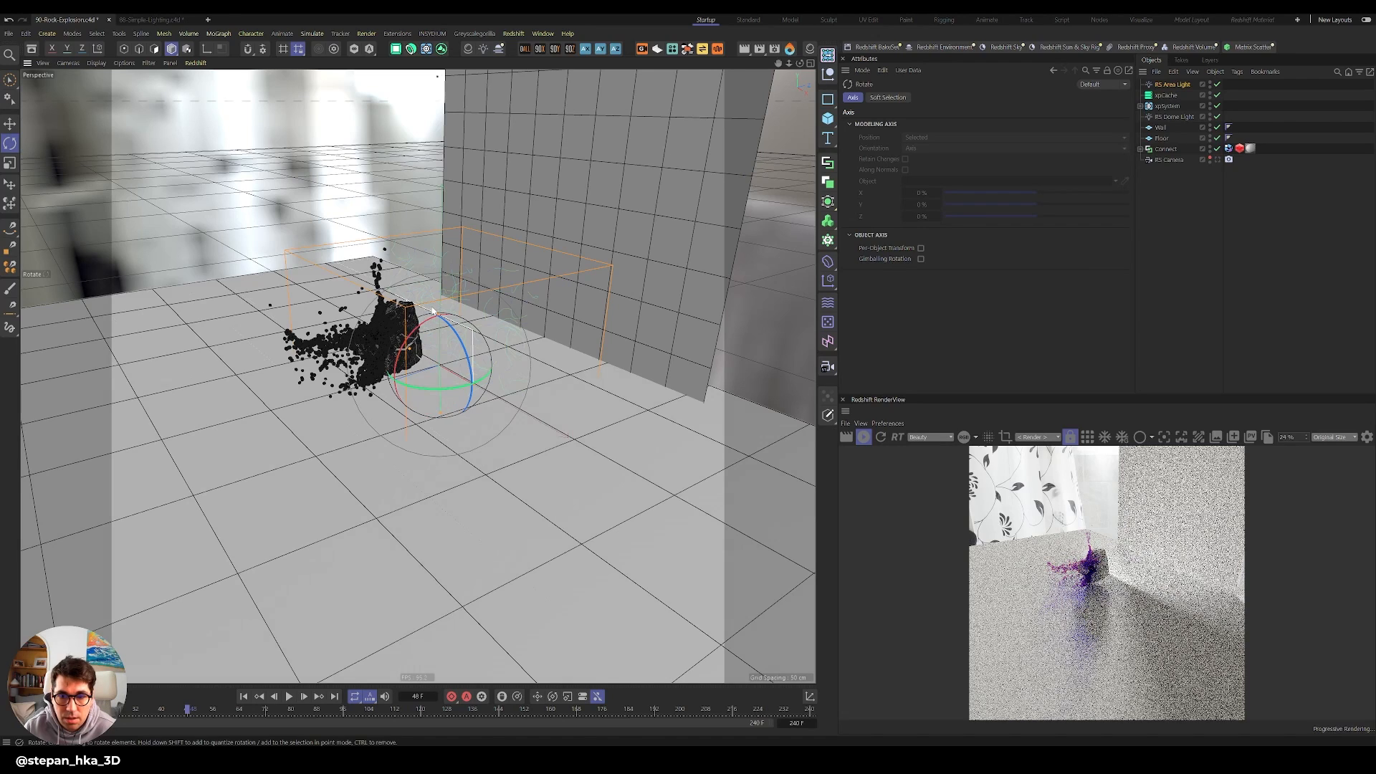
pyautogui.press('e')
pyautogui.moveTo(442, 453); pyautogui.dragTo(445, 393)
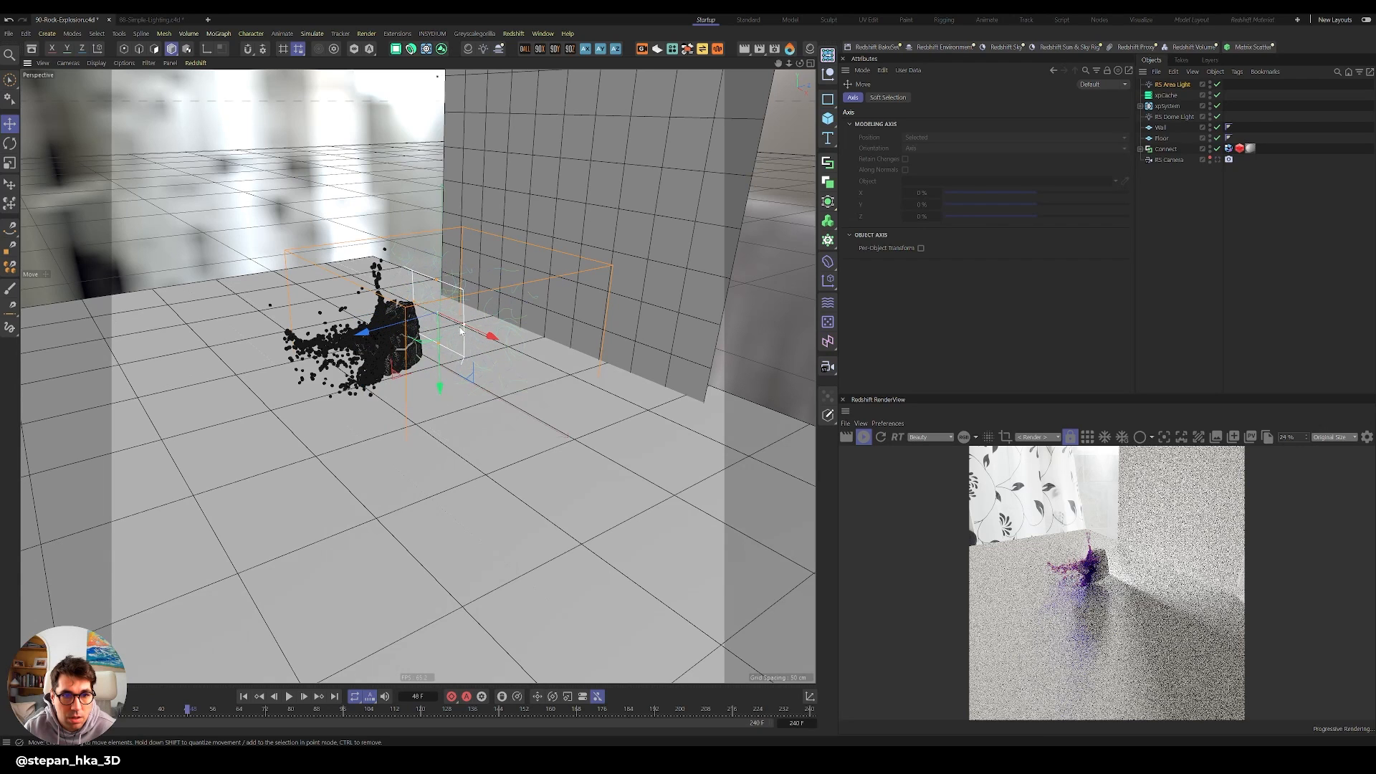
pyautogui.keyDown('alt'); pyautogui.moveTo(387, 329); pyautogui.dragTo(545, 339); pyautogui.keyUp('alt')
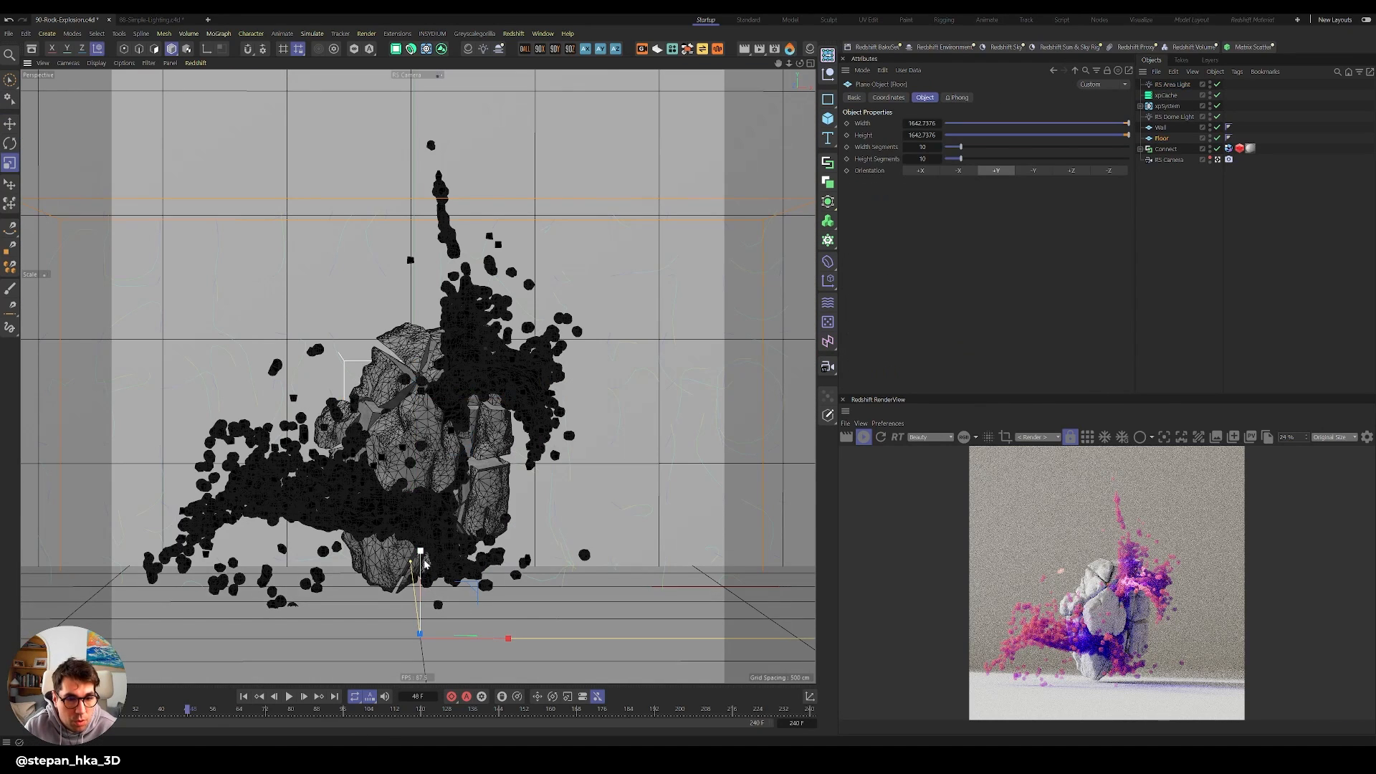
# Move the Floor plane slightly down beneath the rock.
pyautogui.press('e')
pyautogui.moveTo(425, 564)
pyautogui.mouseDown()
pyautogui.moveTo(423, 599)
pyautogui.moveTo(435, 582)
pyautogui.mouseUp()
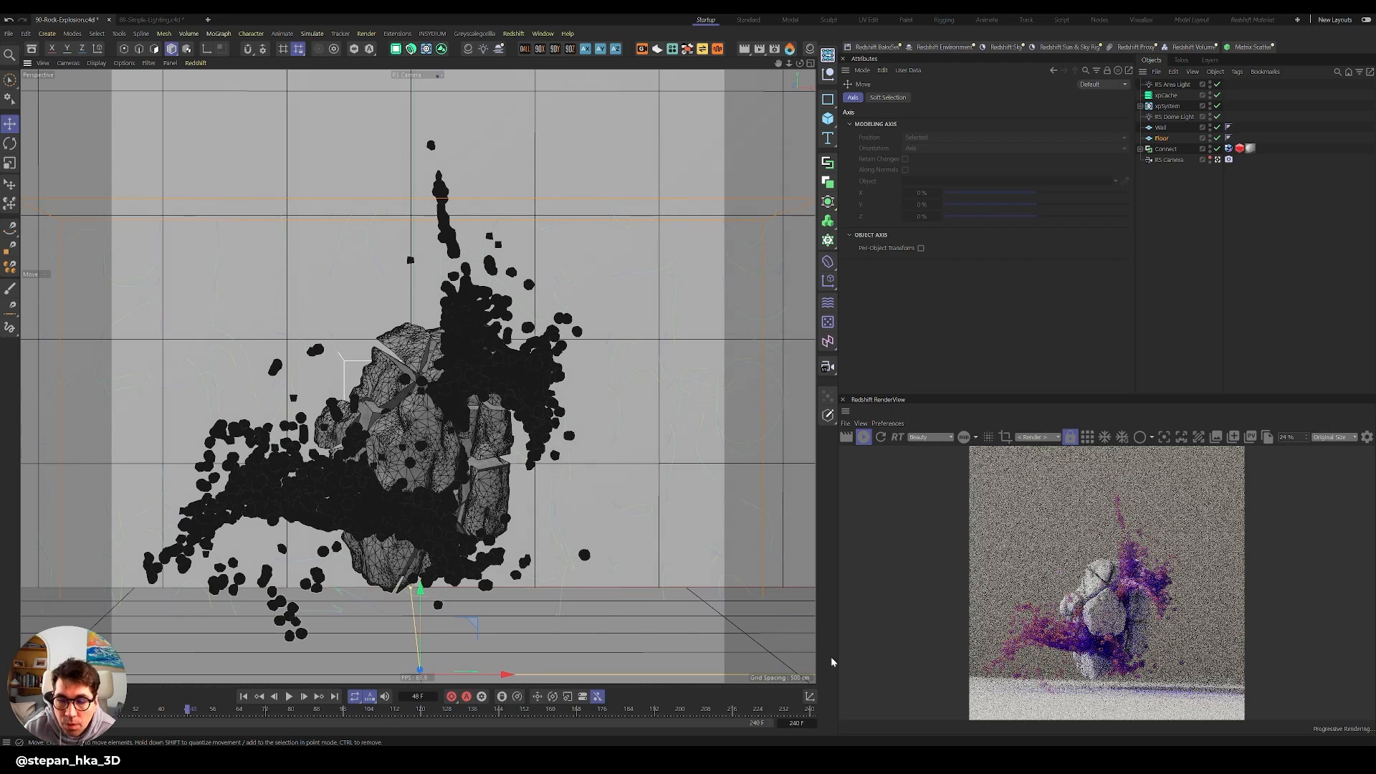
pyautogui.keyDown('alt'); pyautogui.moveTo(424, 487); pyautogui.dragTo(425, 490); pyautogui.keyUp('alt')
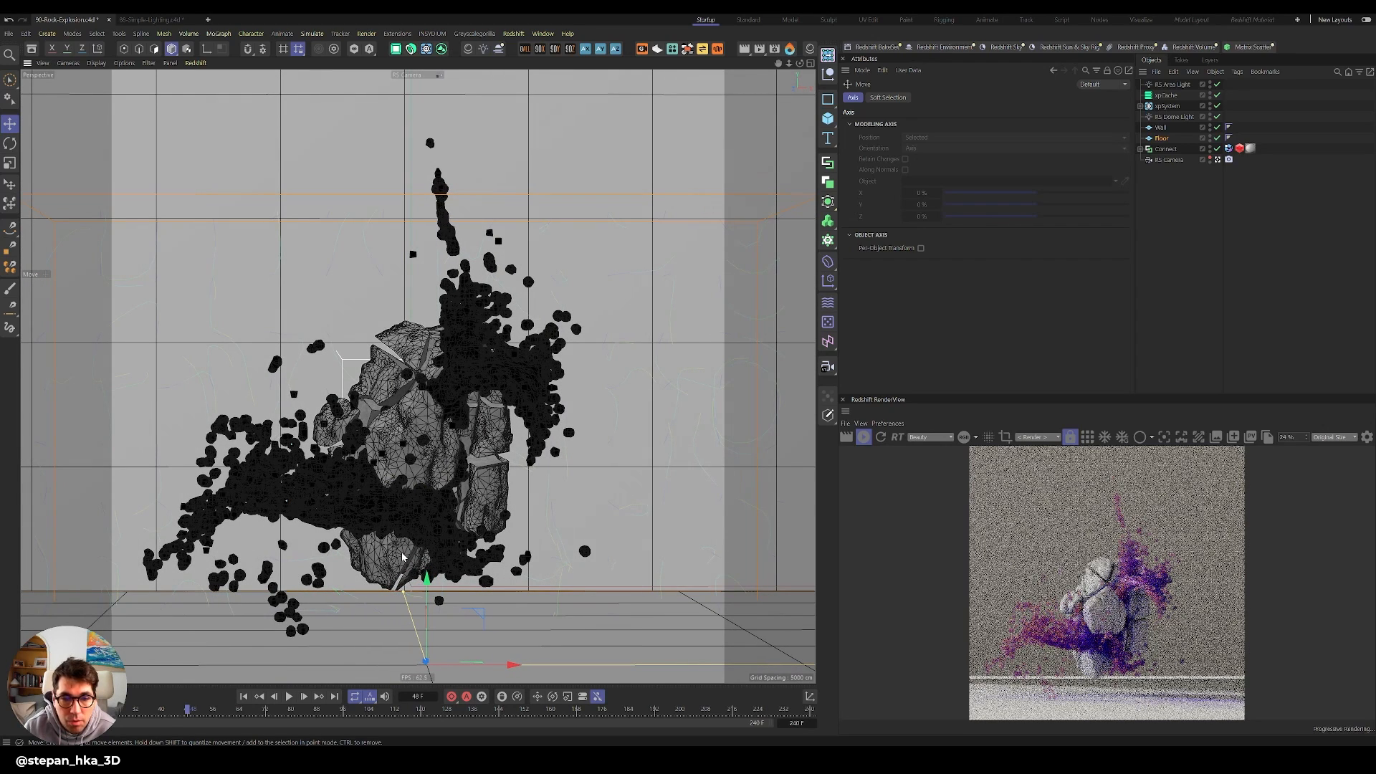
pyautogui.keyDown('alt'); pyautogui.moveTo(492, 623); pyautogui.dragTo(493, 541); pyautogui.keyUp('alt')
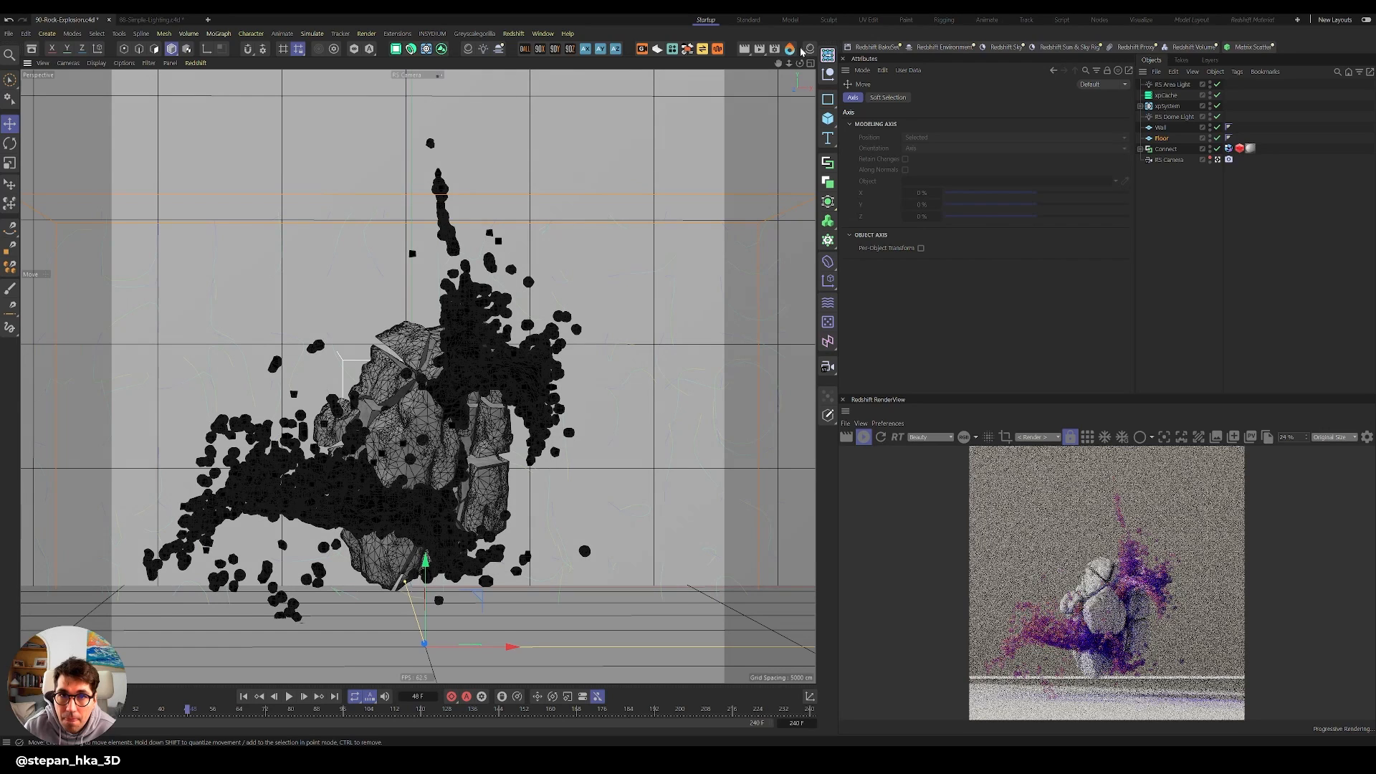
# Set the render output to 1080 x 1080 pixels with the ratio locked and fit the render preview to its window.
pyautogui.click(774, 48)
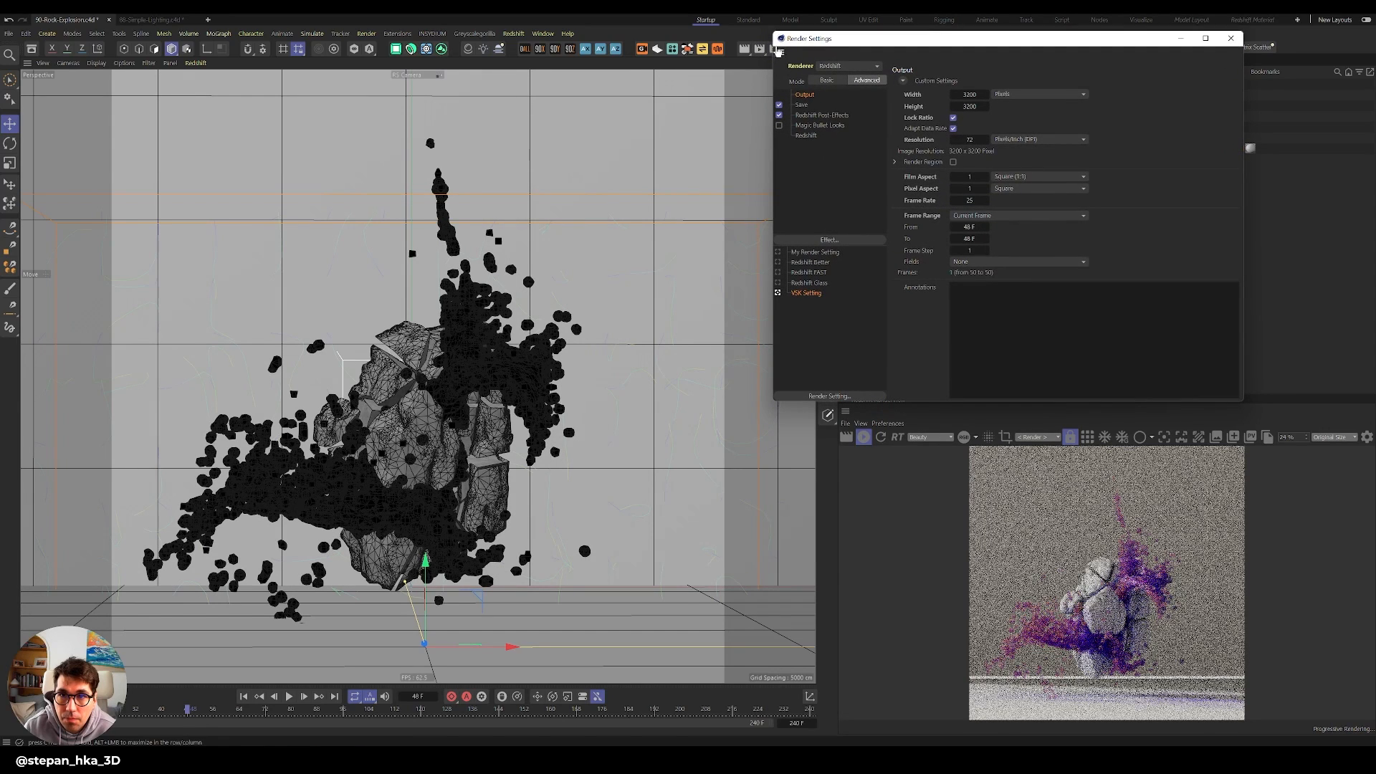
pyautogui.doubleClick(968, 94)
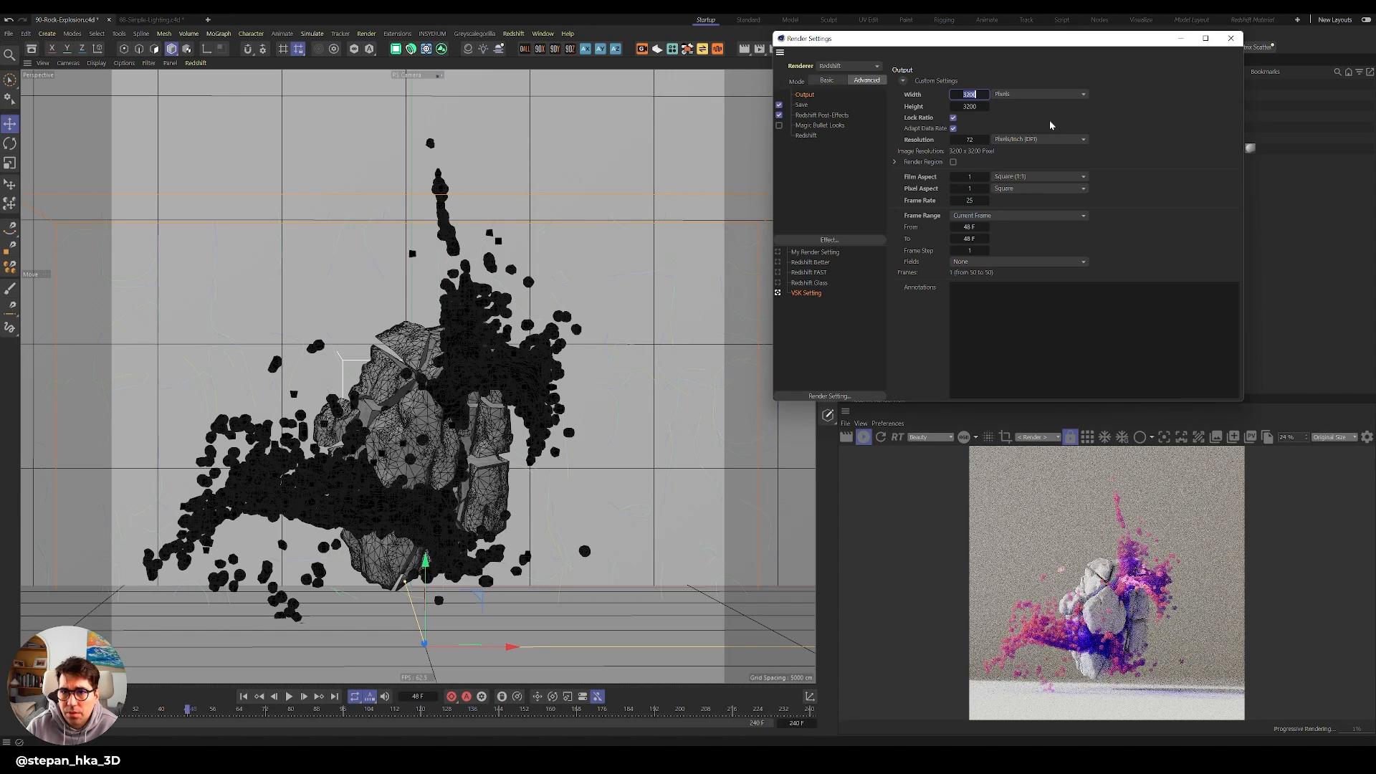
pyautogui.write('1')
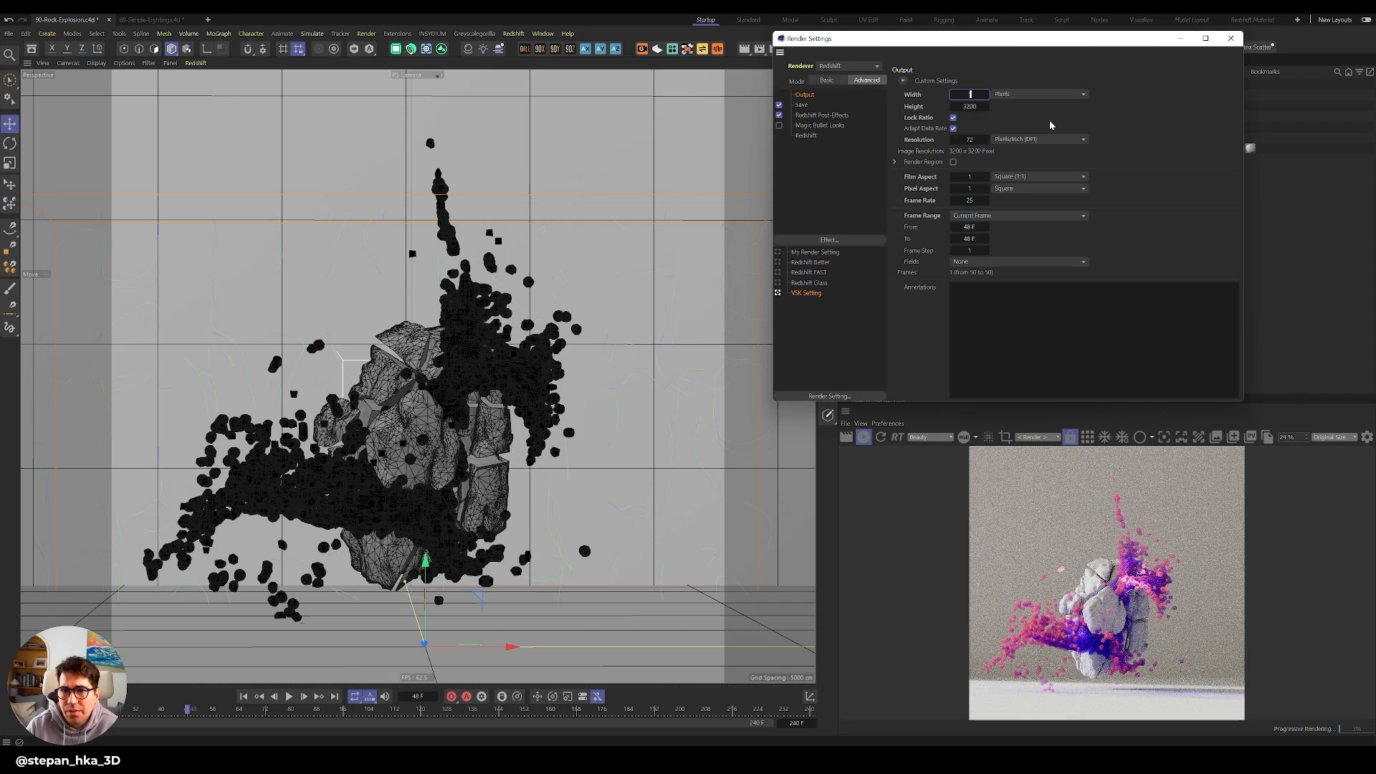
pyautogui.write('980')
pyautogui.press('Tab')
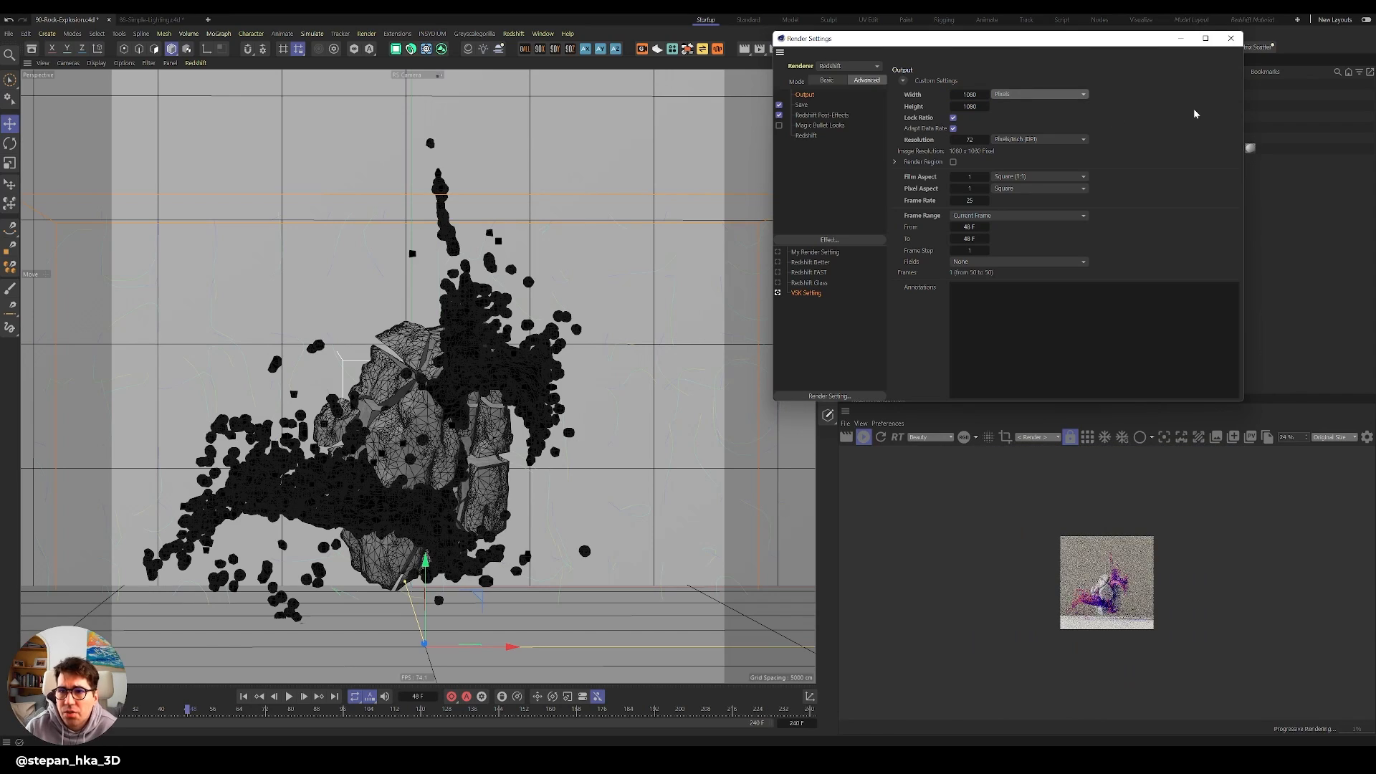
pyautogui.click(1230, 38)
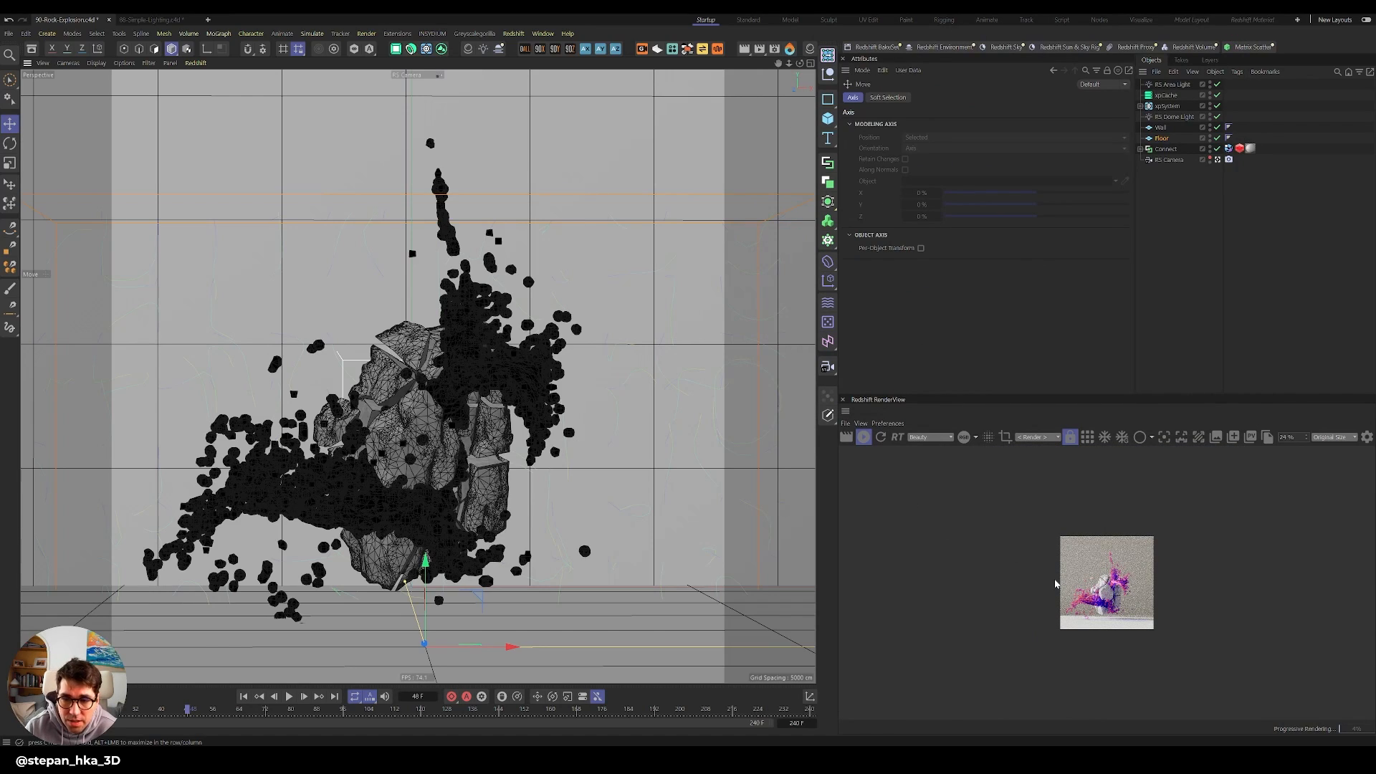
pyautogui.press('f')
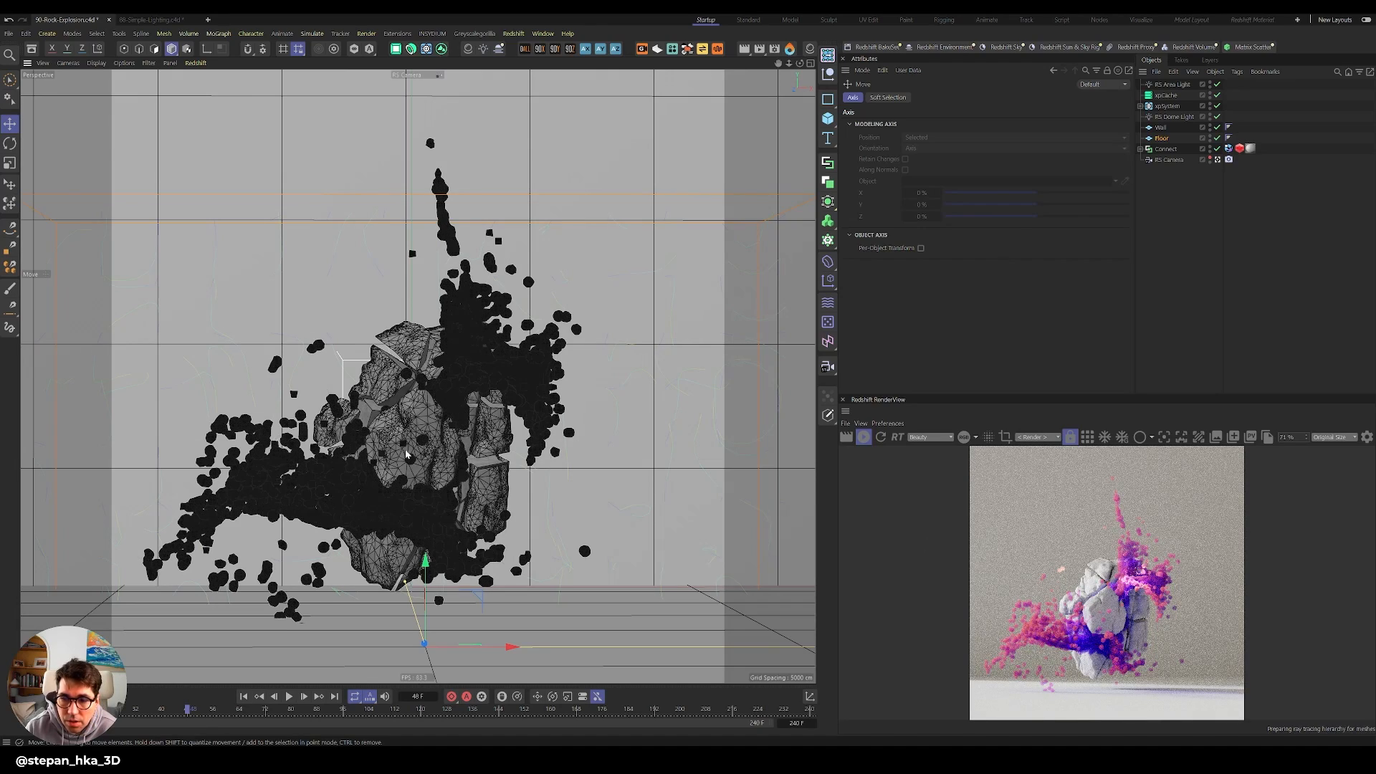
# Delete the RS Area Light from the scene and reframe the camera view on the rock.
pyautogui.keyDown('alt'); pyautogui.moveTo(393, 494); pyautogui.dragTo(423, 495); pyautogui.keyUp('alt')
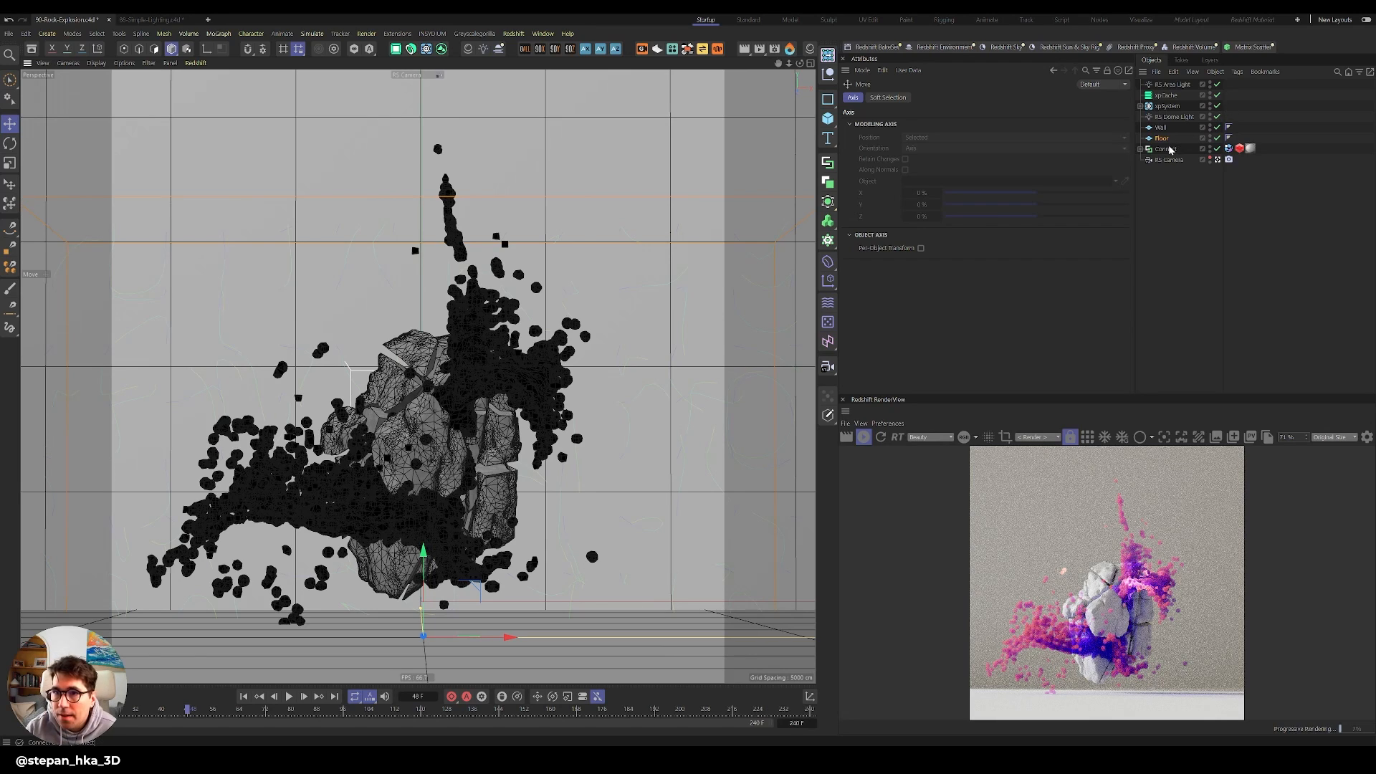
pyautogui.click(1174, 84)
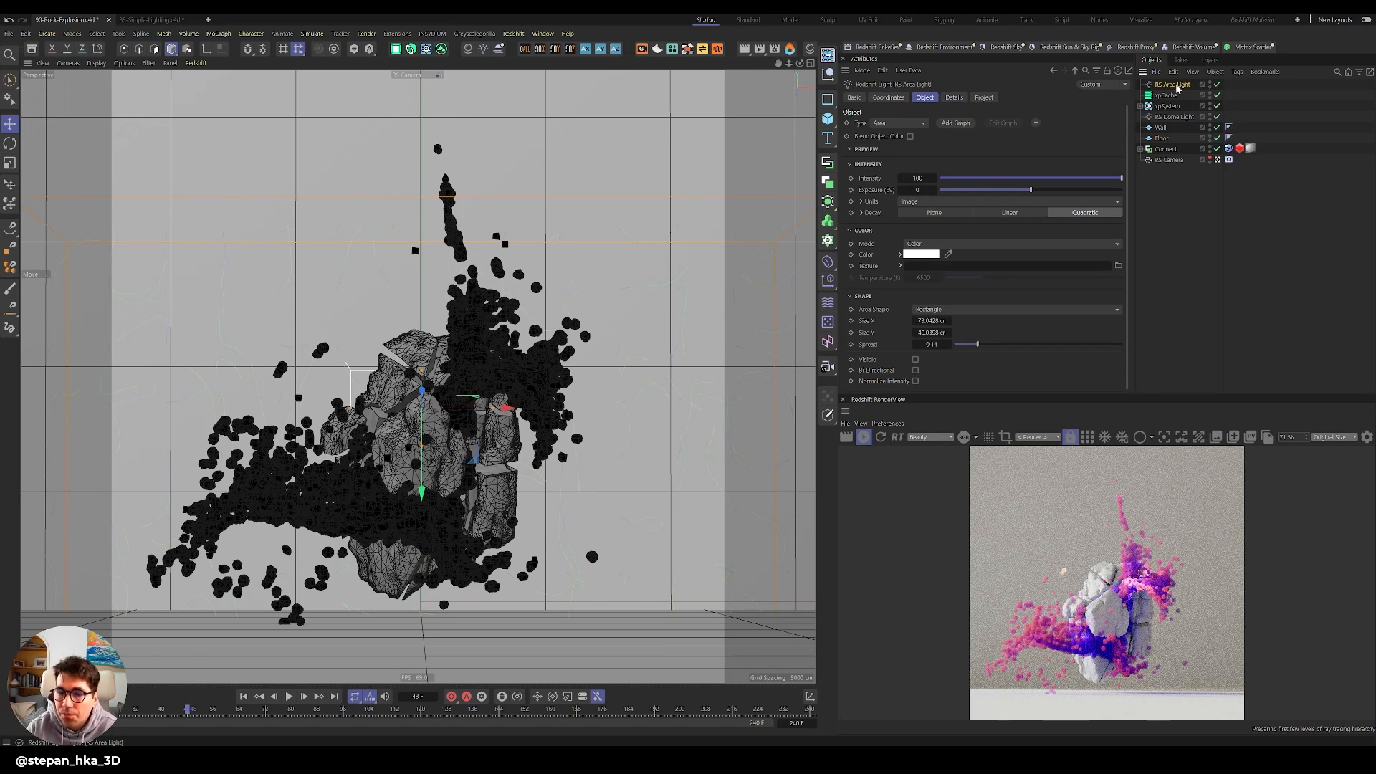
pyautogui.press('Delete')
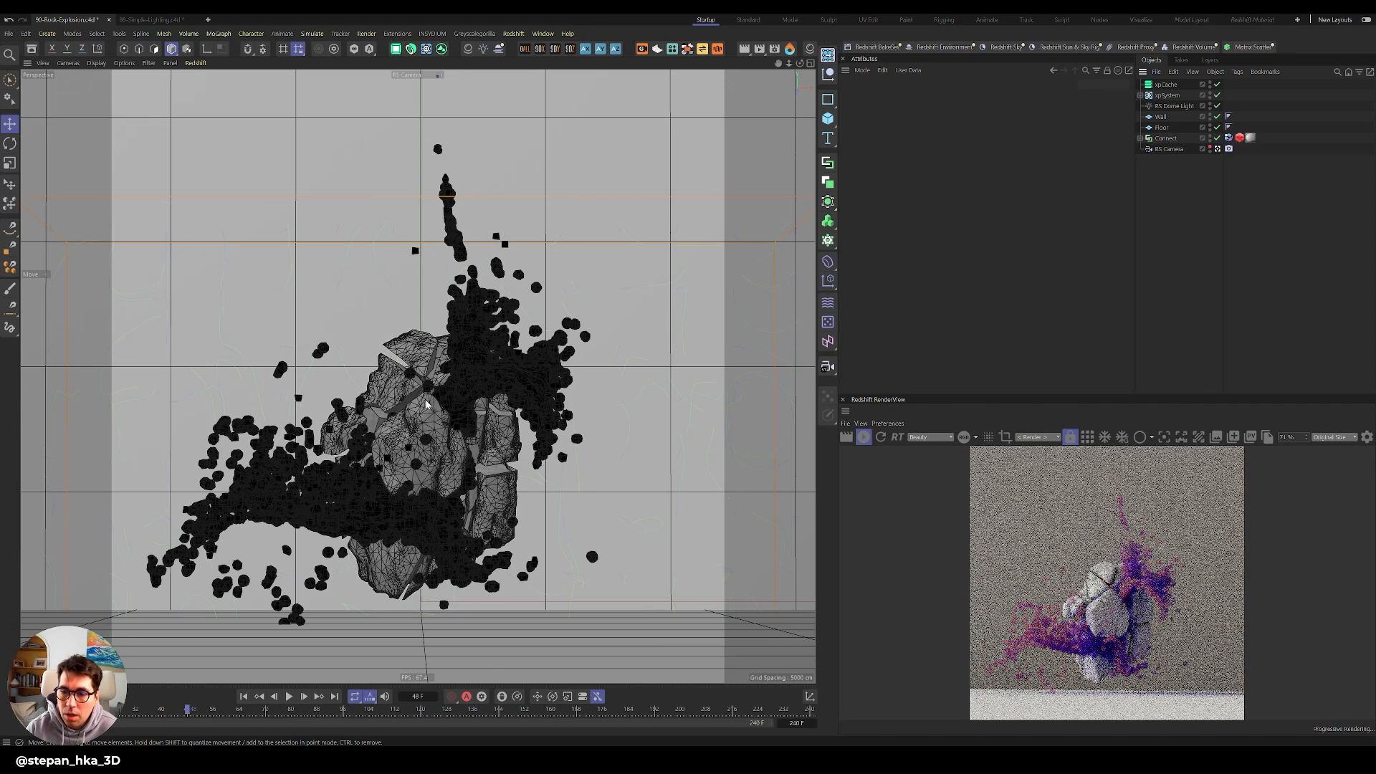
pyautogui.keyDown('alt'); pyautogui.moveTo(412, 390); pyautogui.dragTo(415, 401, button='middle'); pyautogui.keyUp('alt')
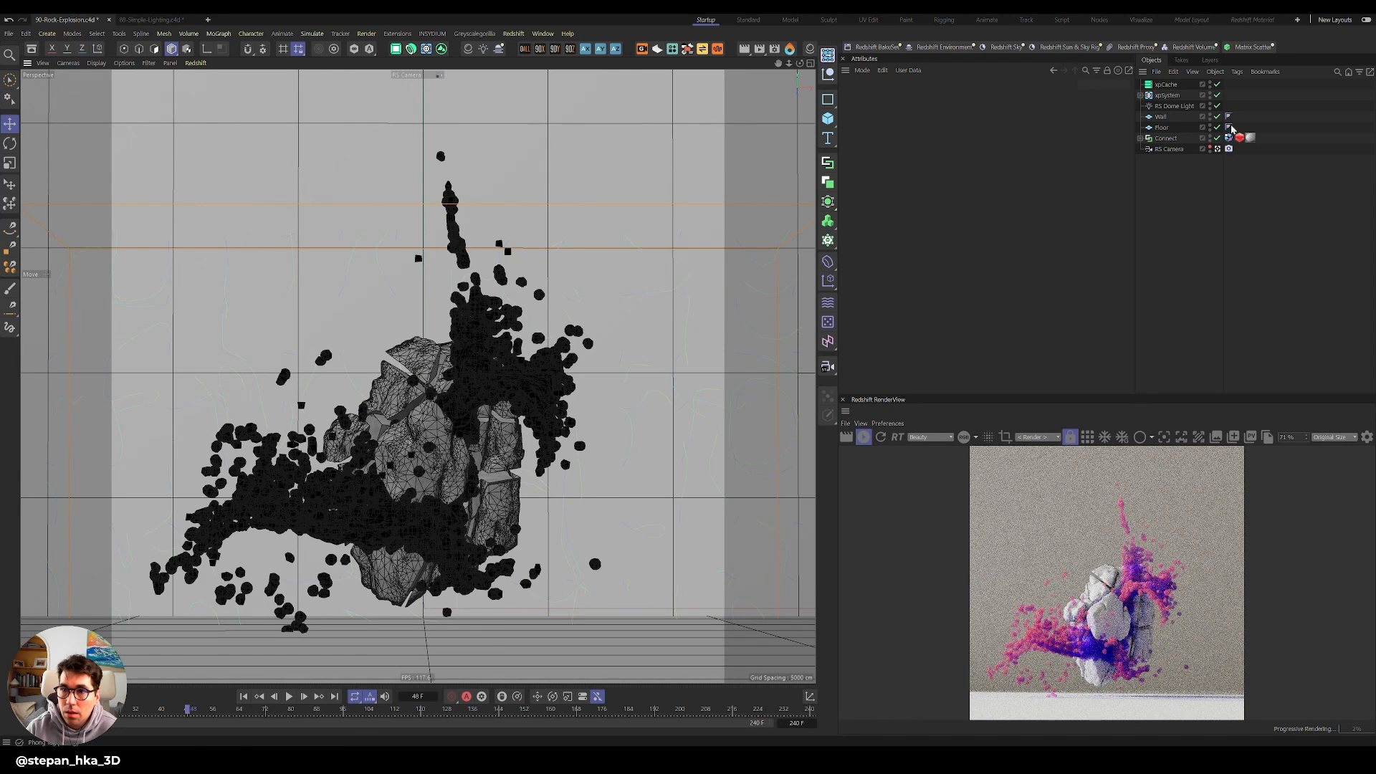
# Shift the xpOpenVDBMesher material's sub-surface extinction colour to yellow-green with red at 193, and set its scatter scale to 0.31.
pyautogui.click(1140, 96)
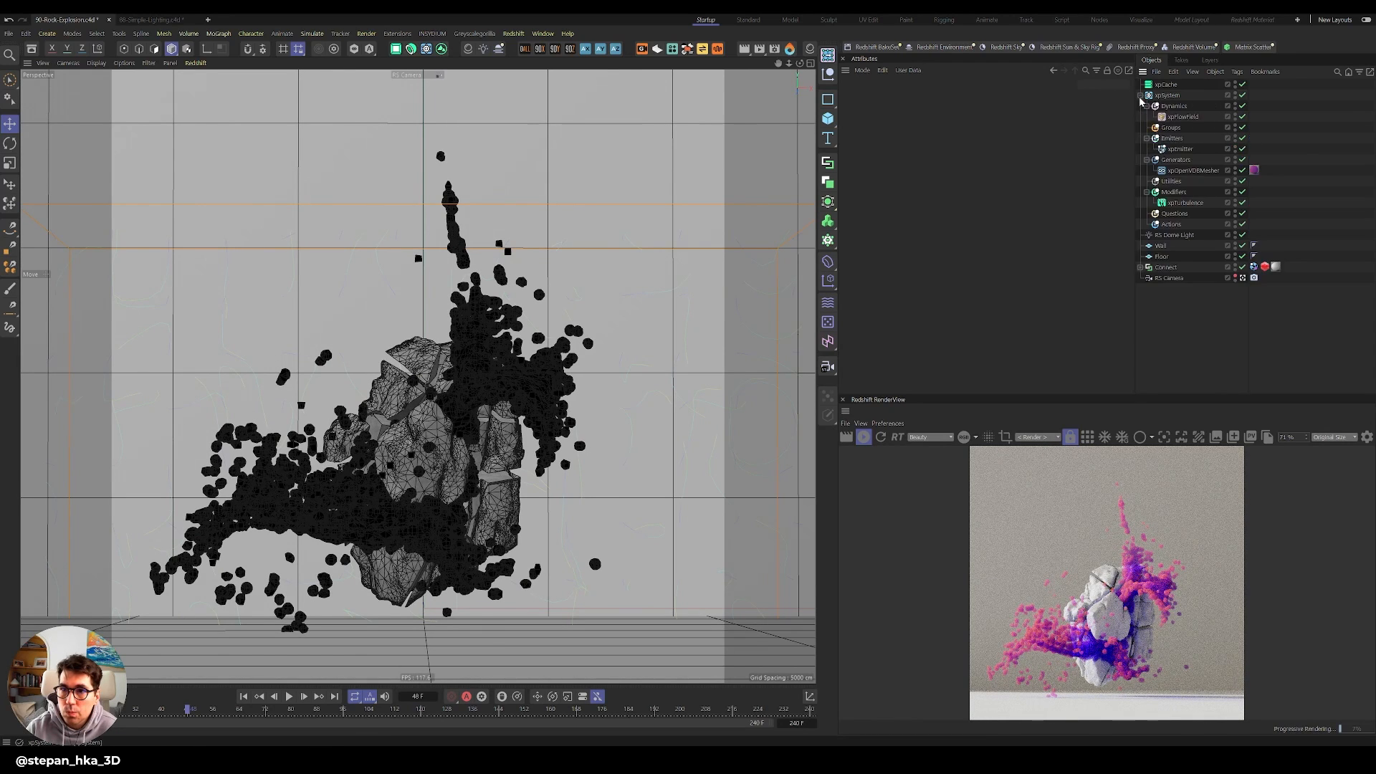
pyautogui.click(1253, 170)
pyautogui.click(987, 190)
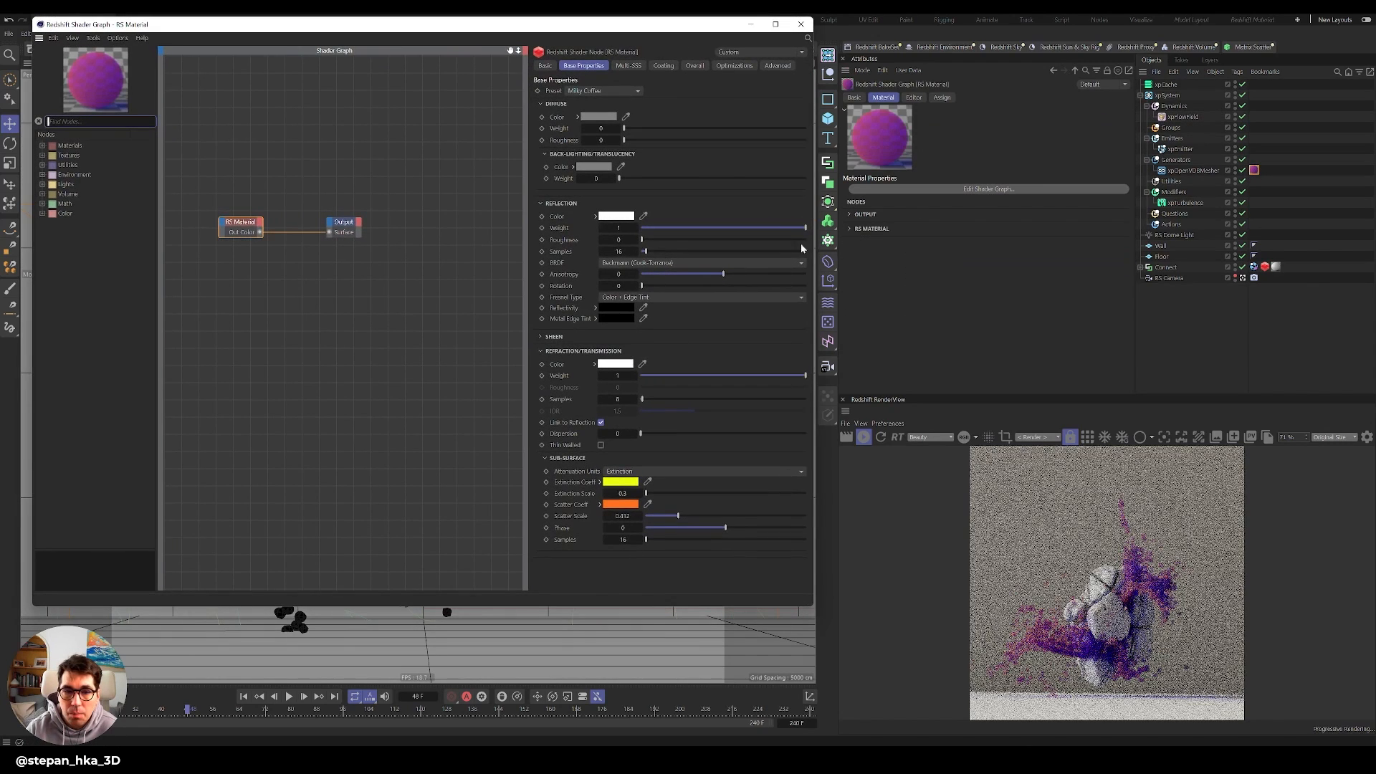
pyautogui.click(621, 483)
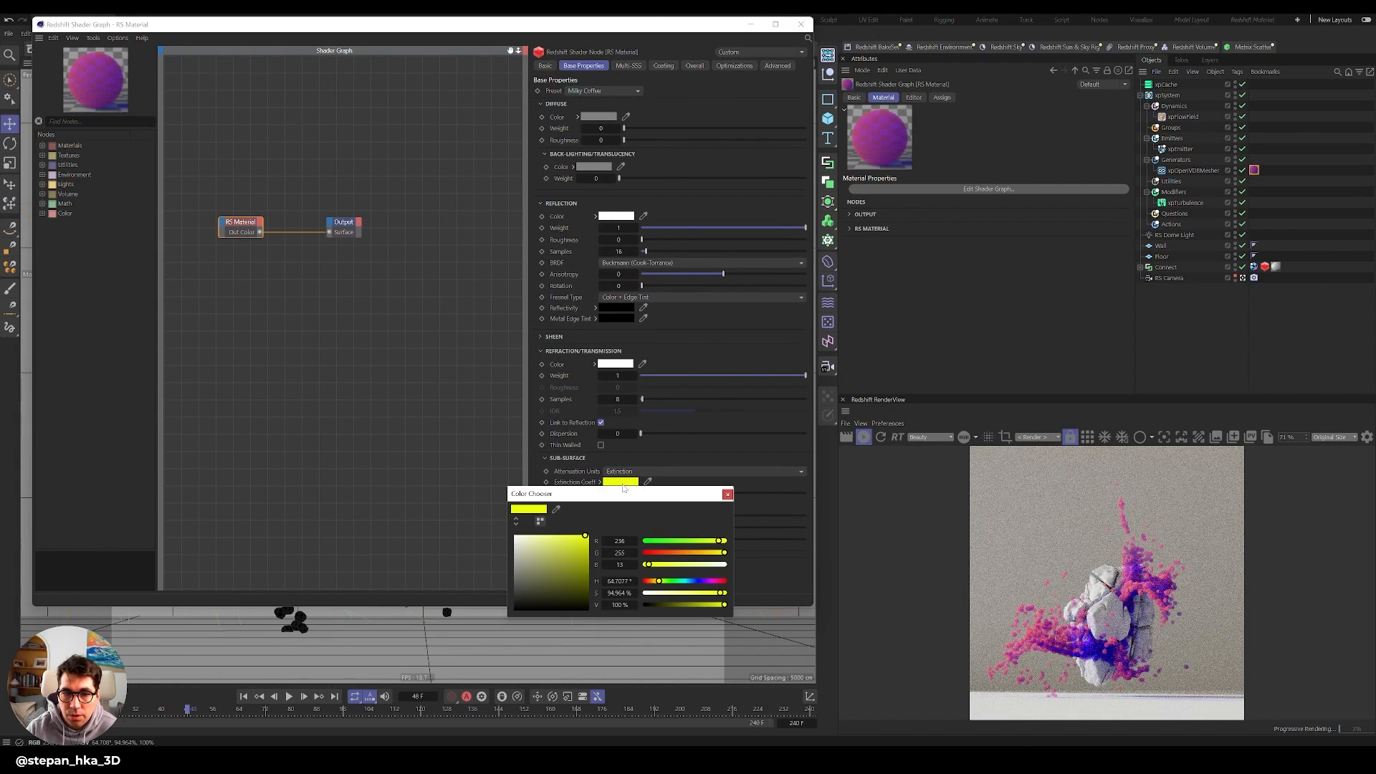
pyautogui.click(707, 541)
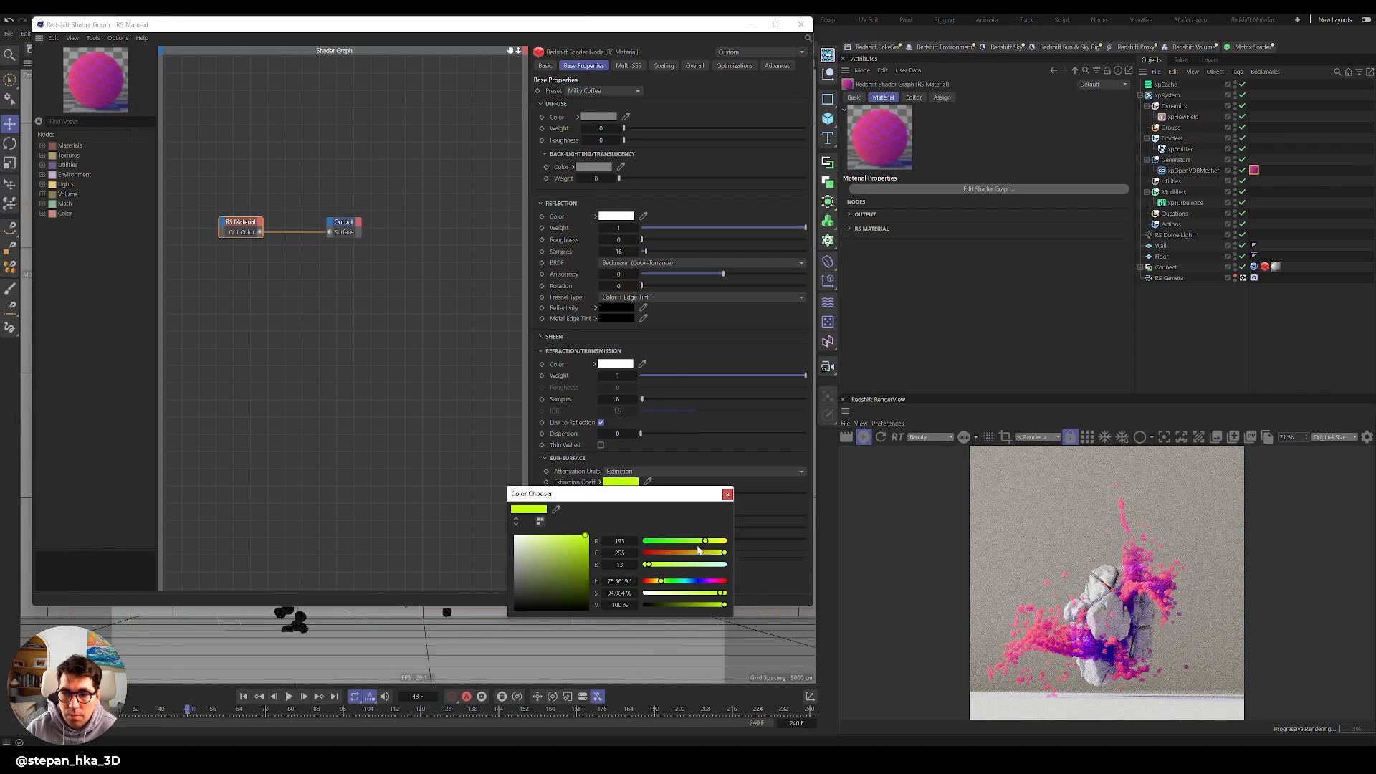
pyautogui.click(726, 495)
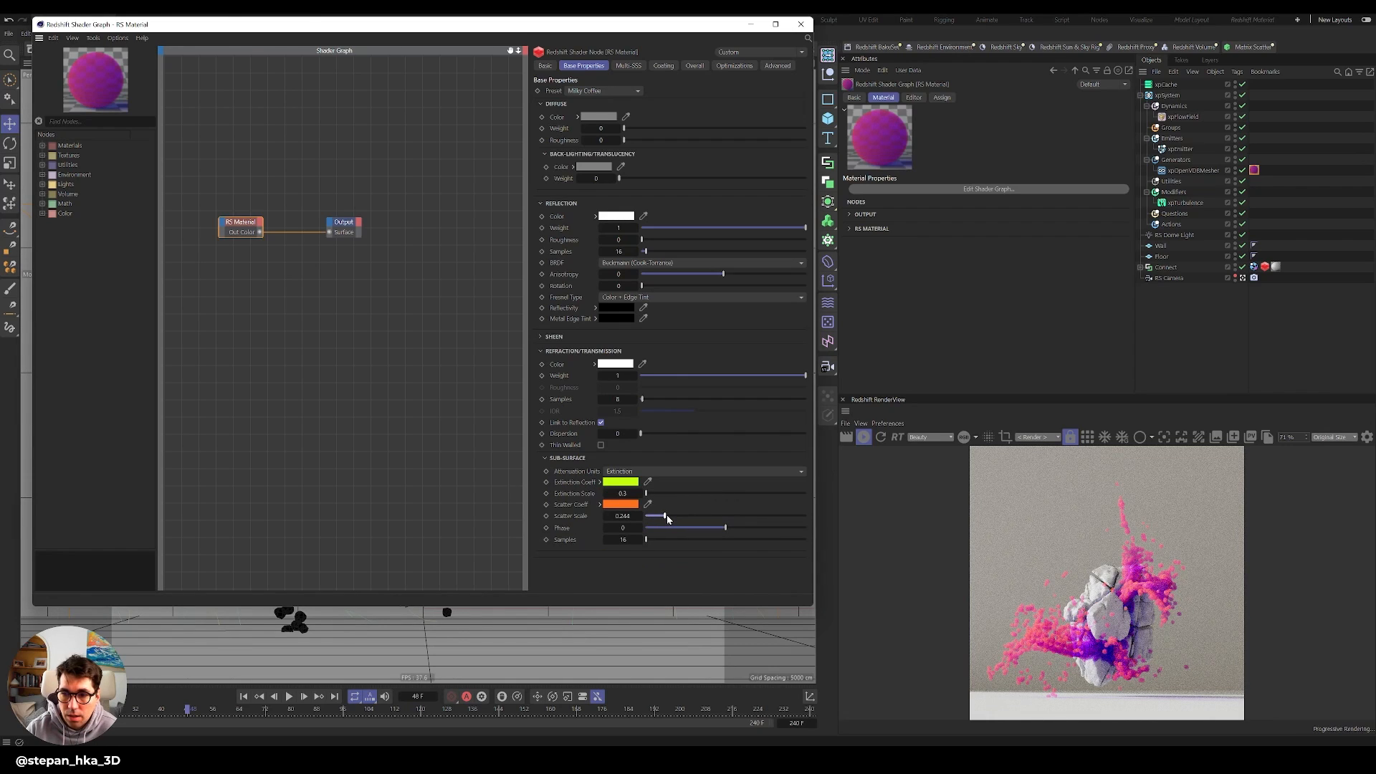
pyautogui.moveTo(667, 515); pyautogui.dragTo(671, 518)
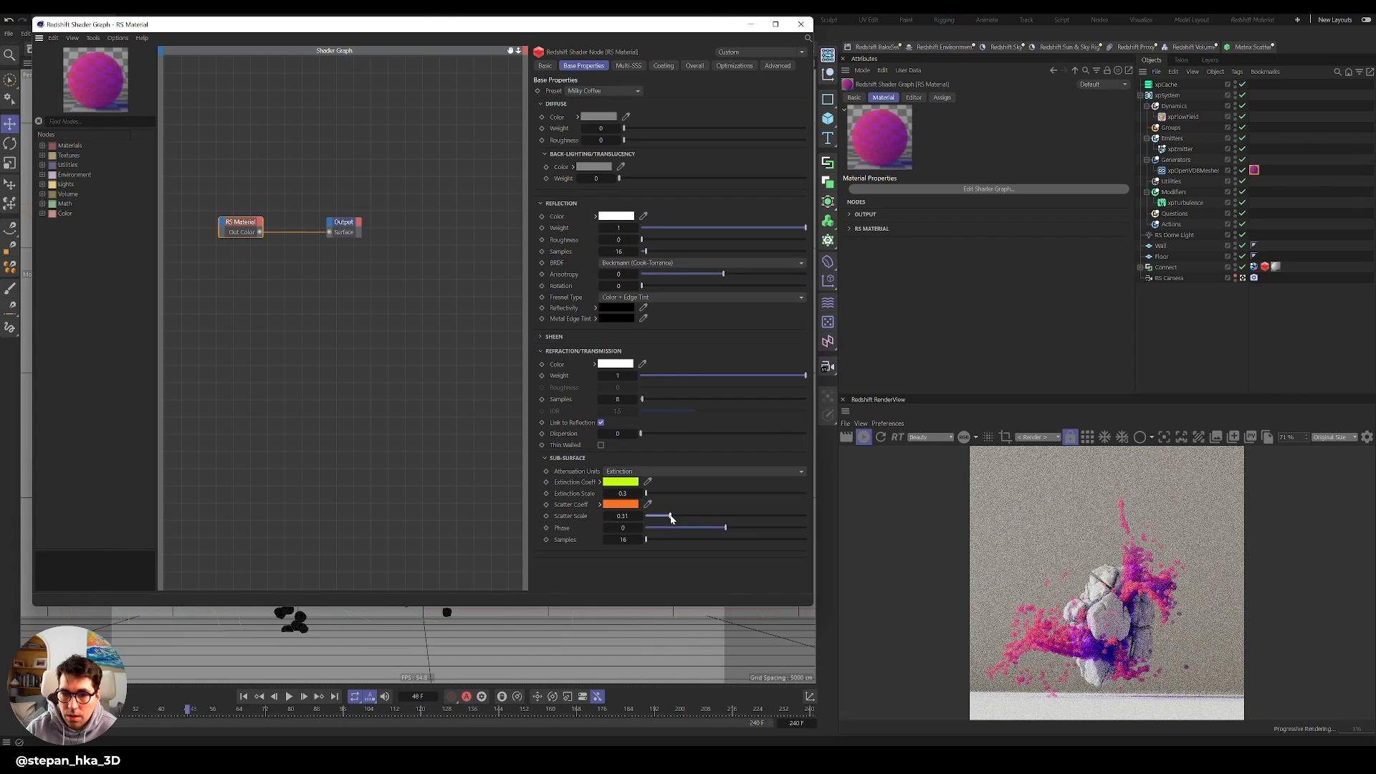
# Set the material's sub-surface samples to 512, test different extinction scales, settle on 0.4, and close the shader graph.
pyautogui.click(617, 540)
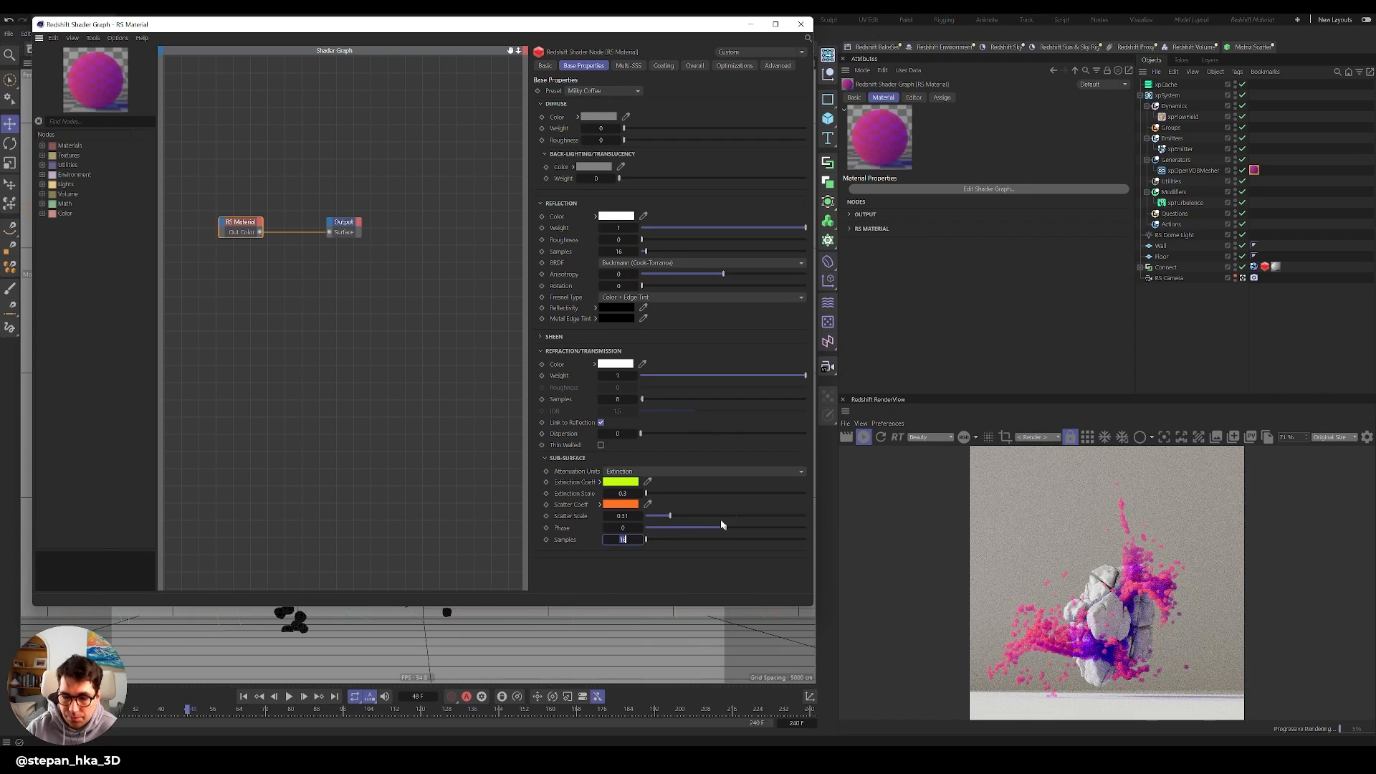
pyautogui.click(630, 495)
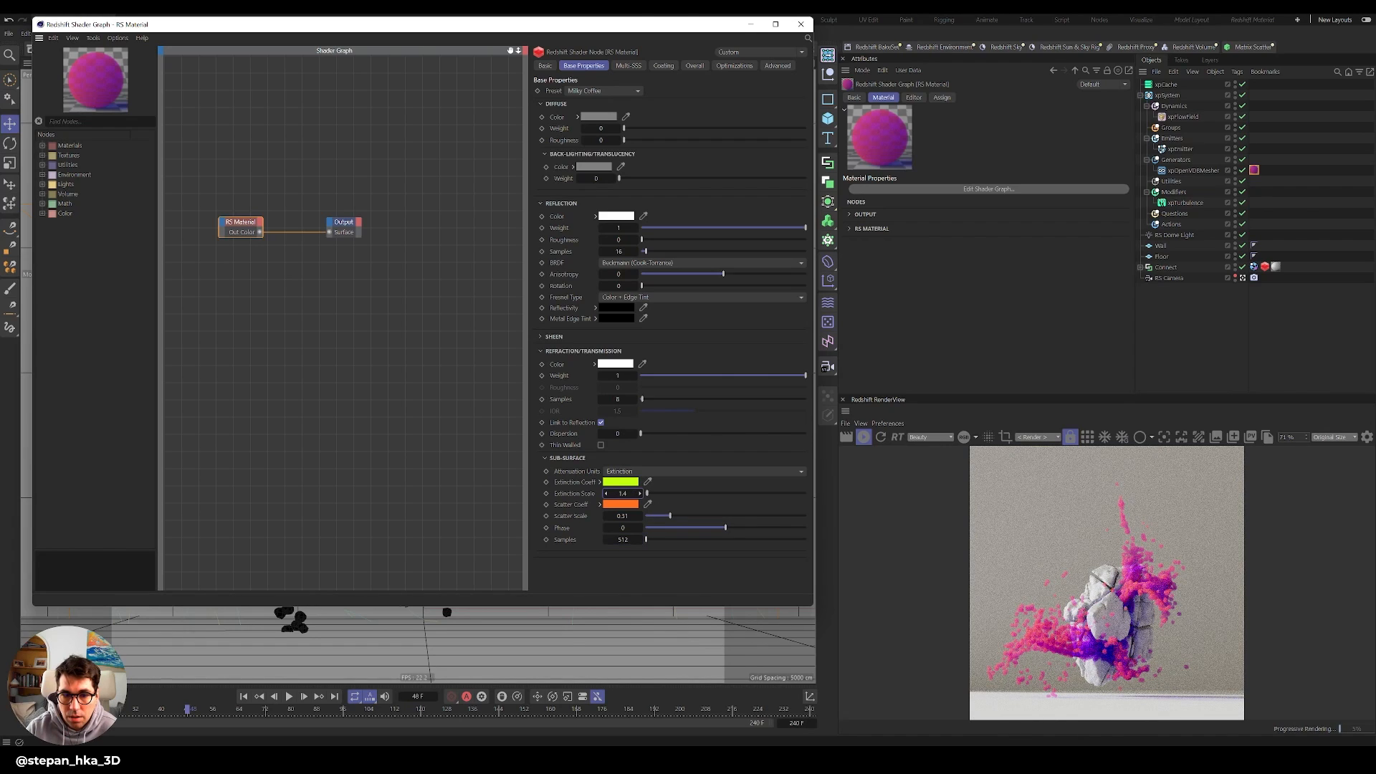
pyautogui.press('Return')
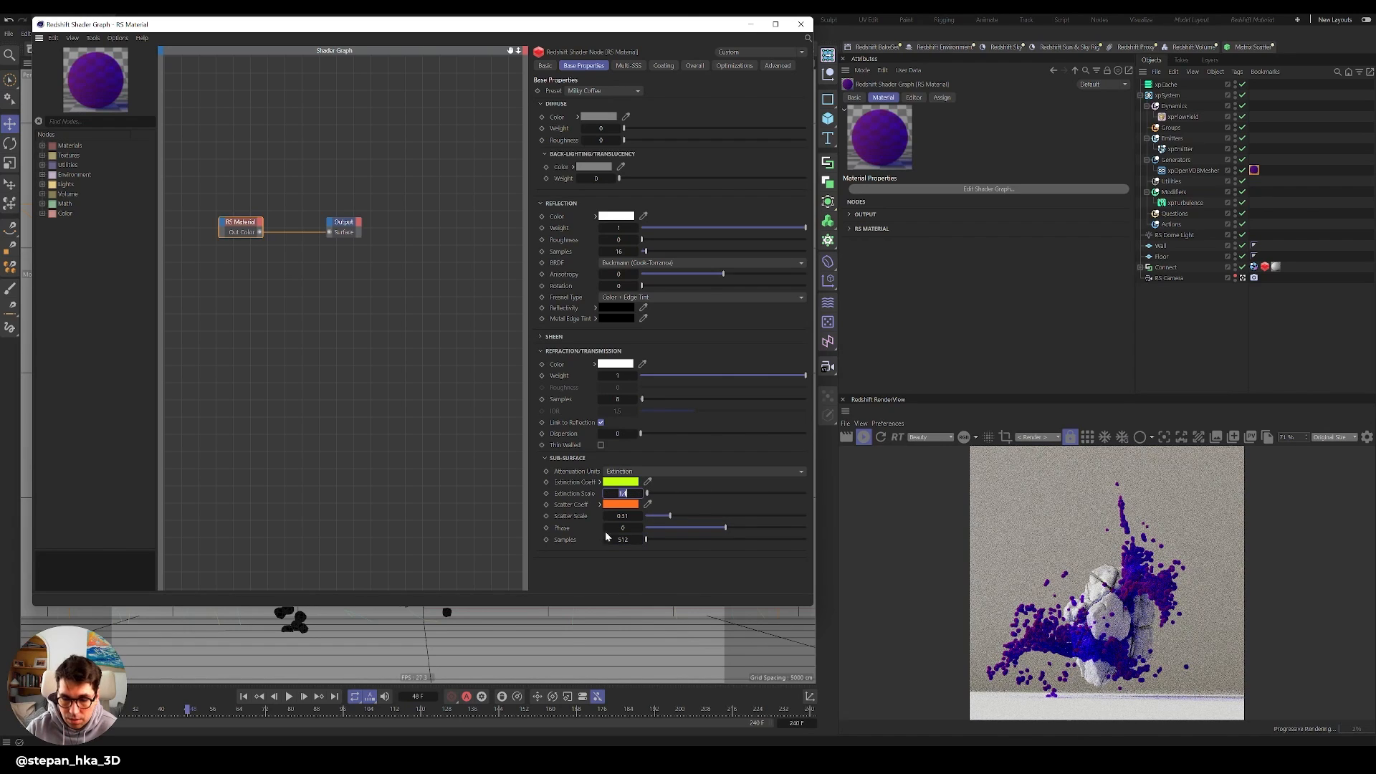
pyautogui.write('0.9')
pyautogui.press('Return')
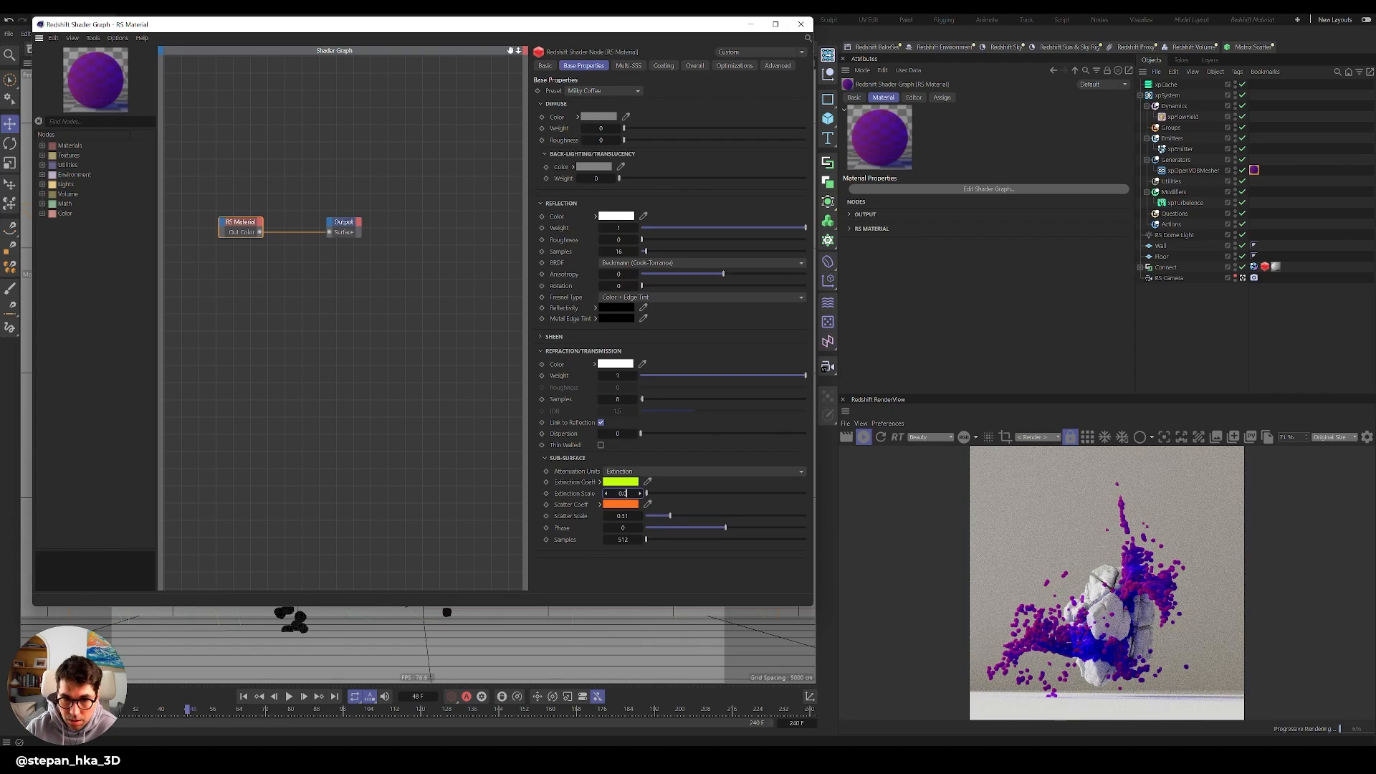
pyautogui.press('Return')
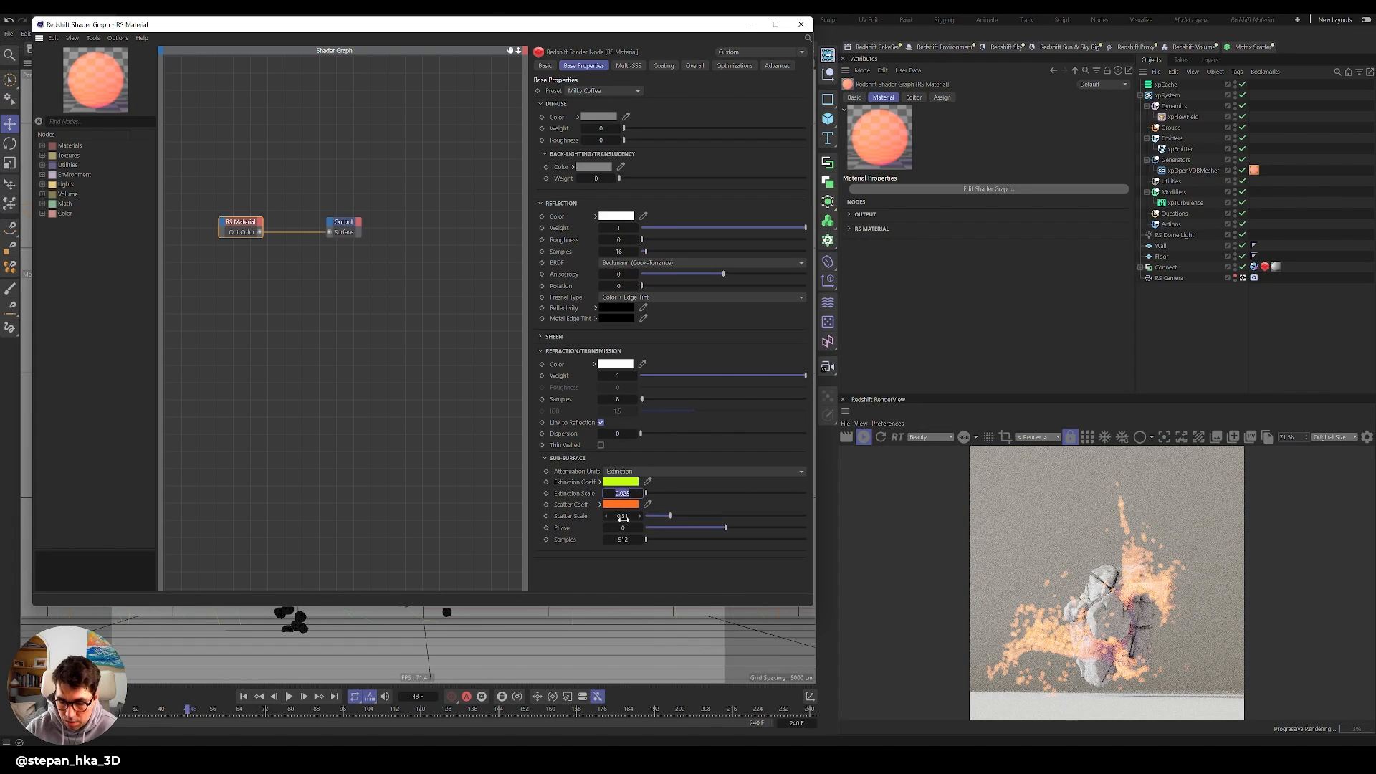
pyautogui.press('Return')
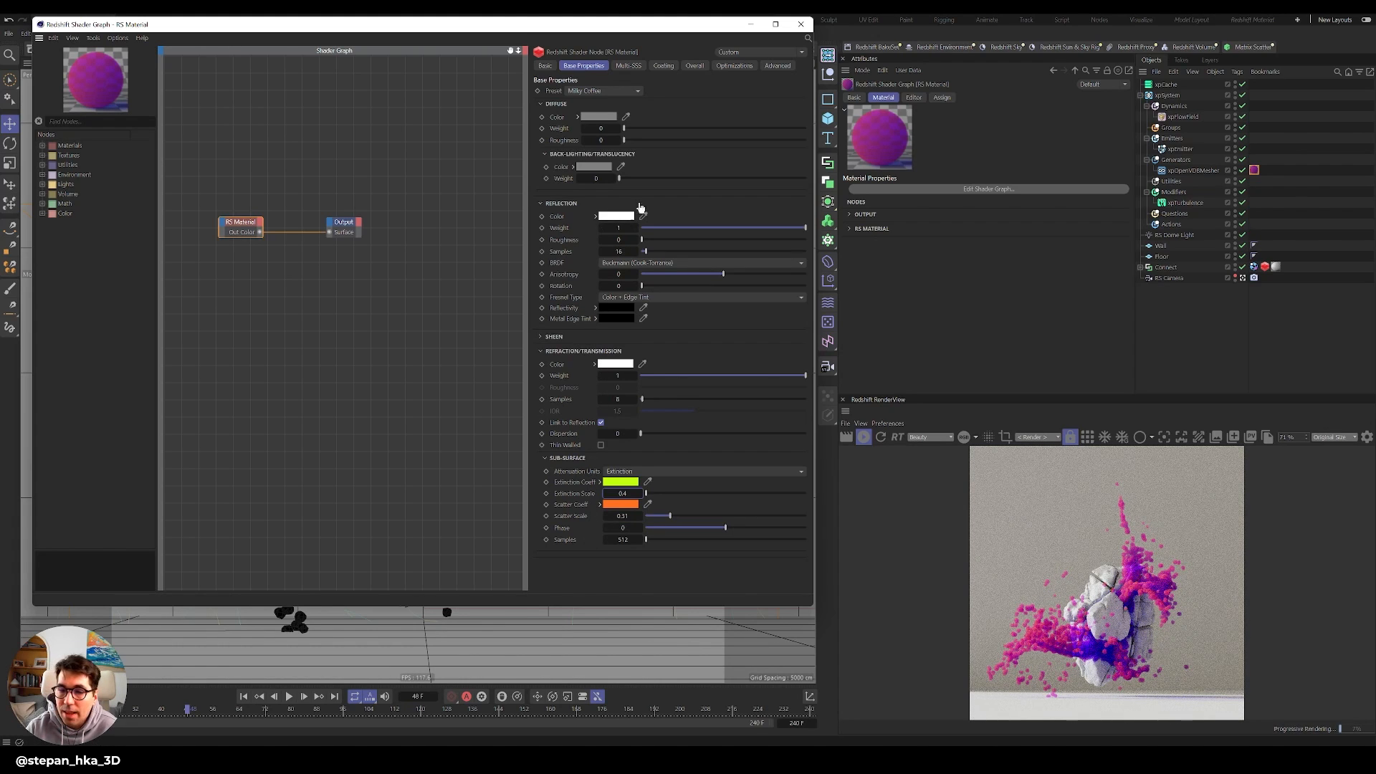
pyautogui.click(801, 24)
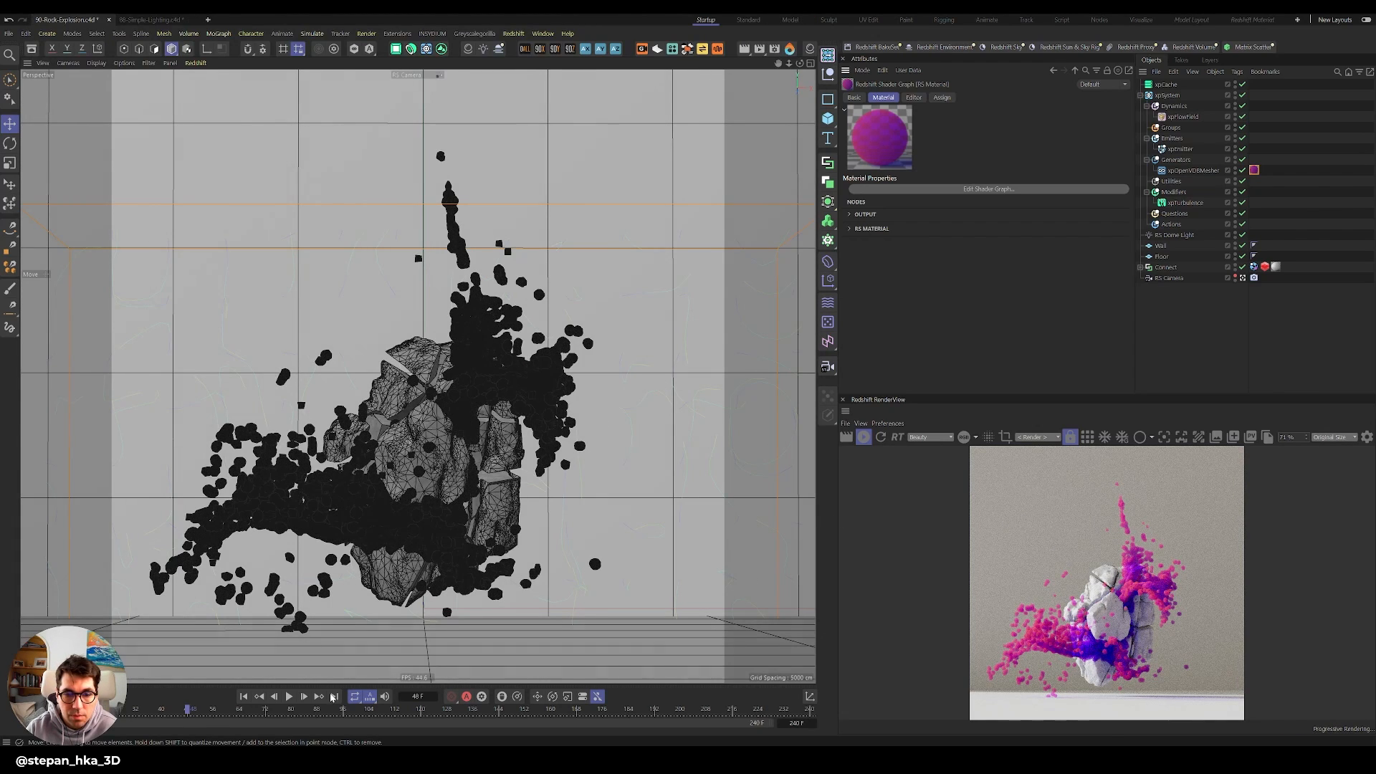
# Enable the use of filters on the xpOpenVDBMesher.
pyautogui.click(1185, 203)
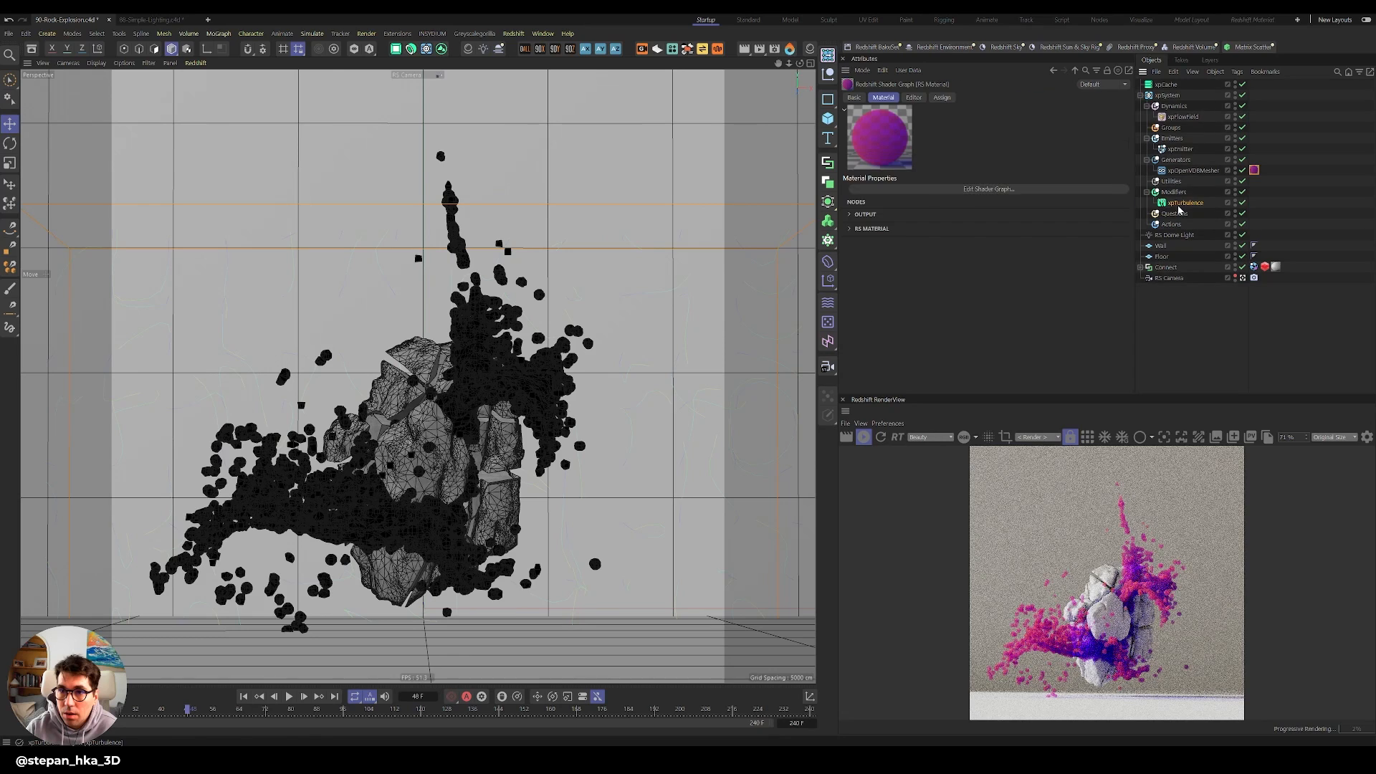
pyautogui.click(1193, 170)
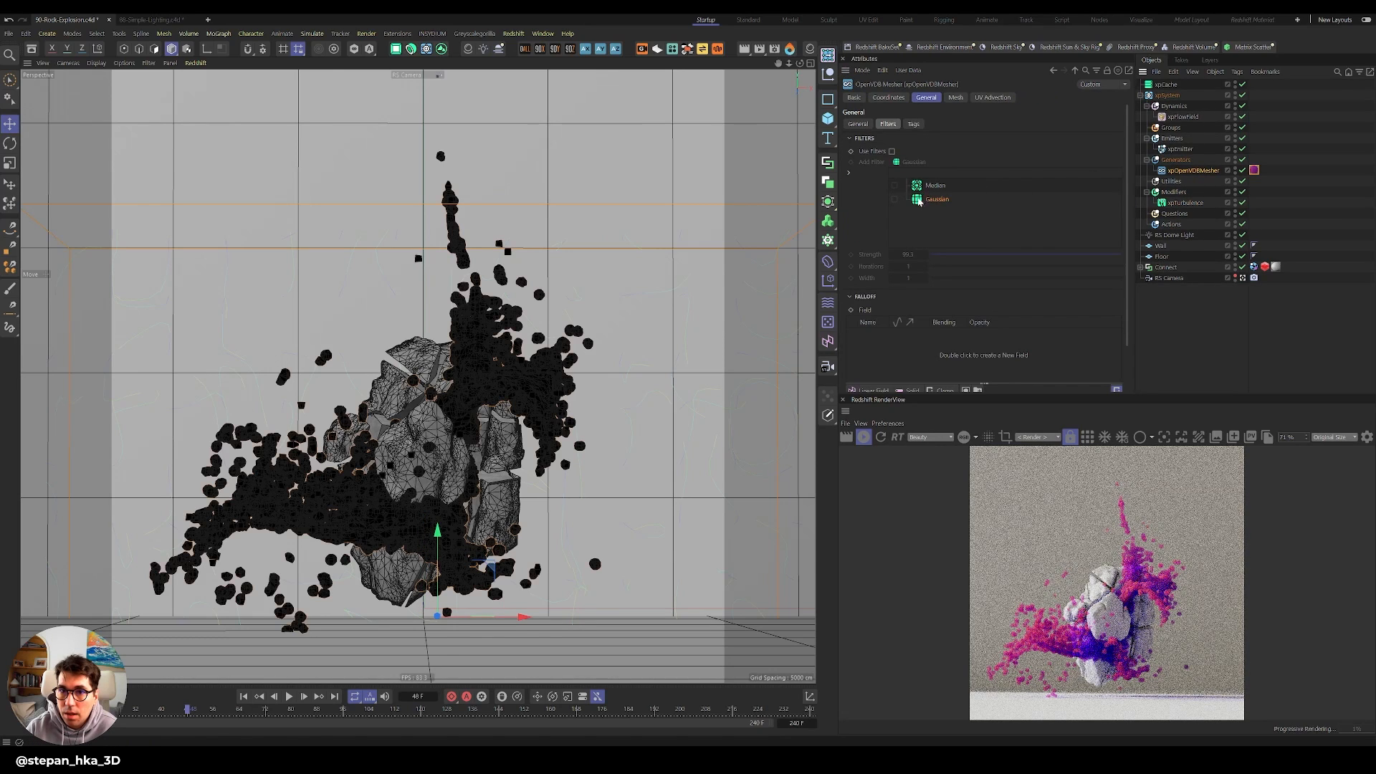
pyautogui.click(892, 151)
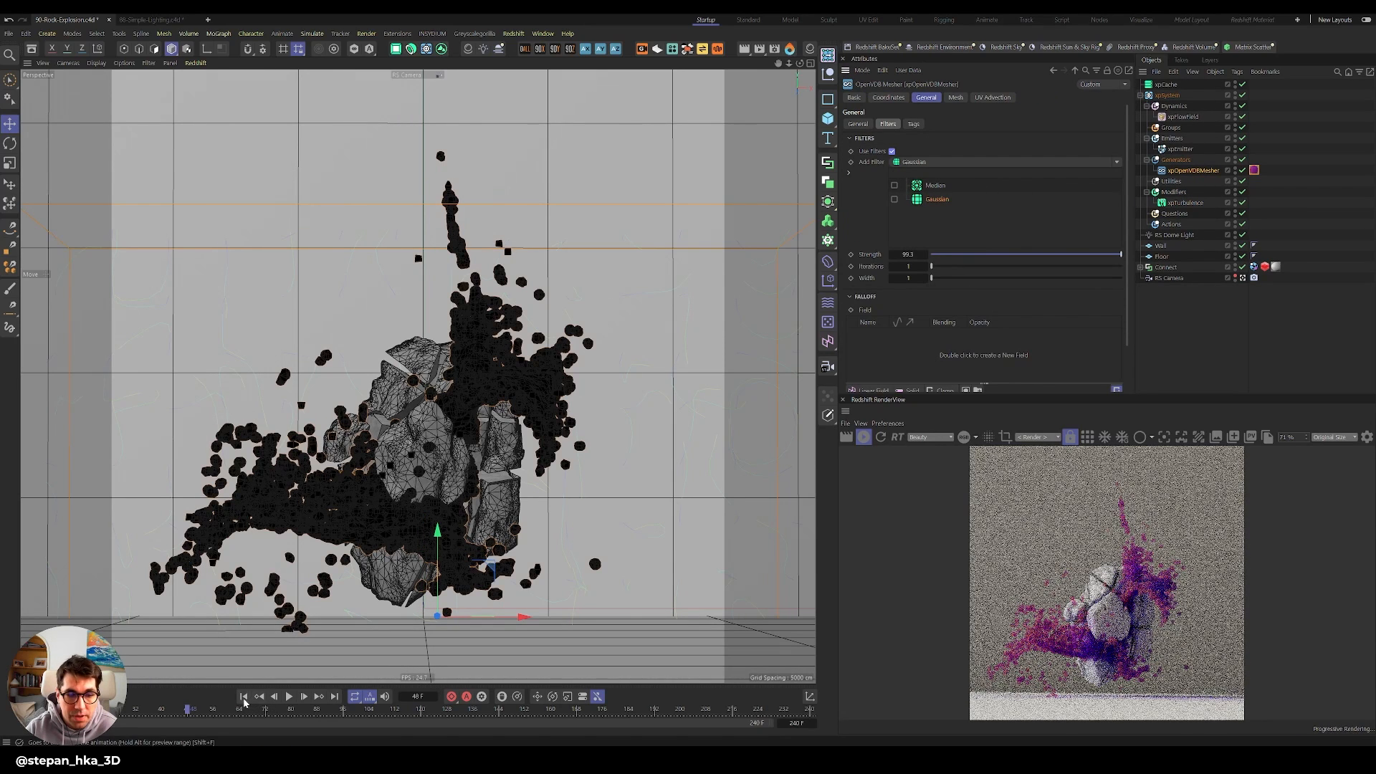
# Play the particle simulation, shorten the timeline to end at frame 94, and return to frame 0.
pyautogui.click(289, 697)
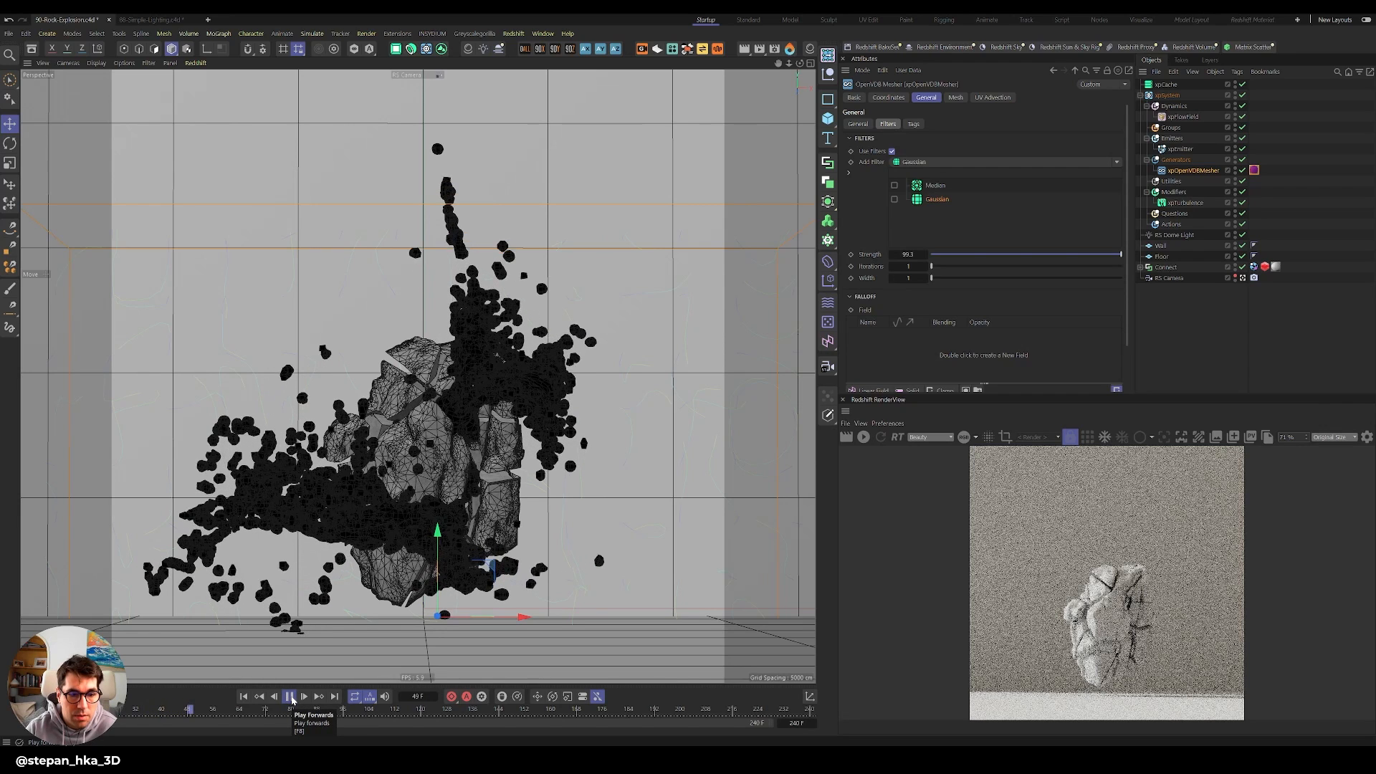
pyautogui.click(289, 696)
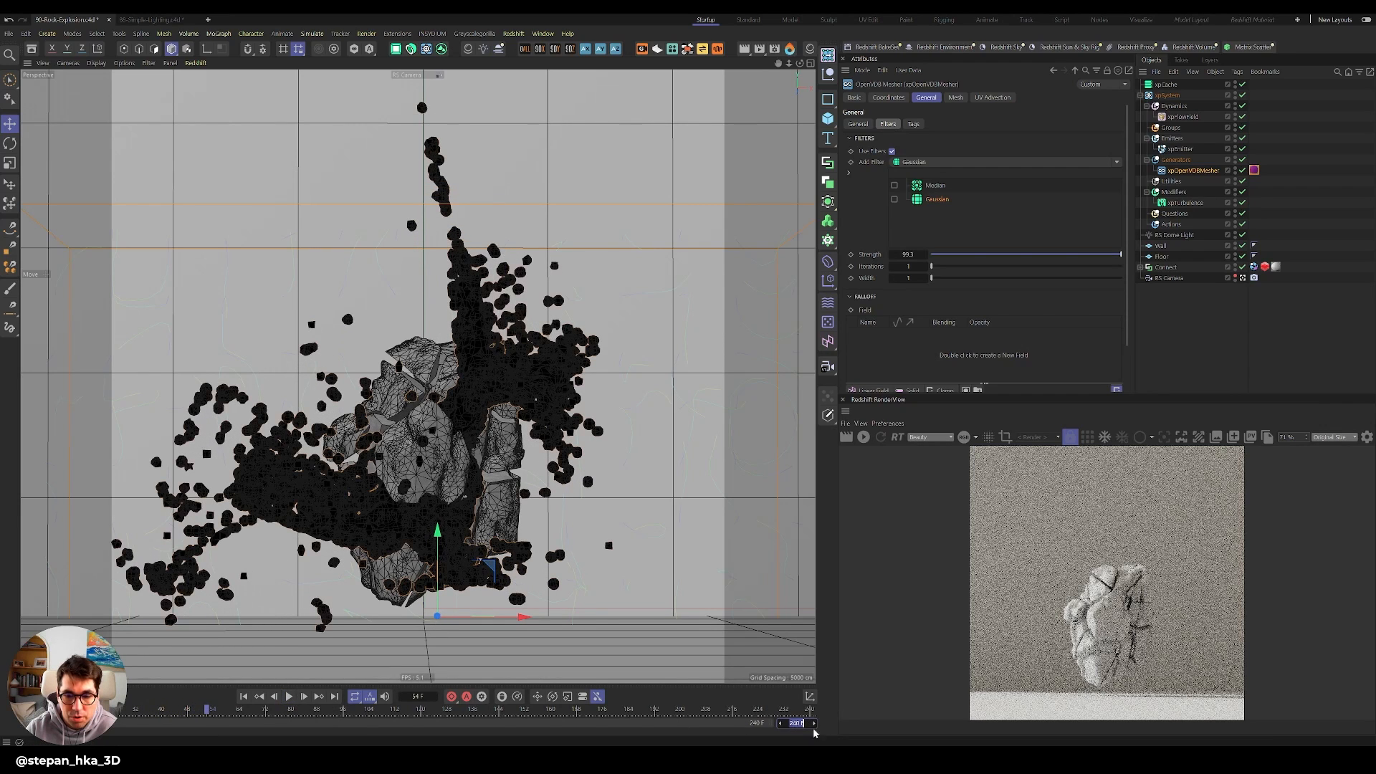
pyautogui.press('Return')
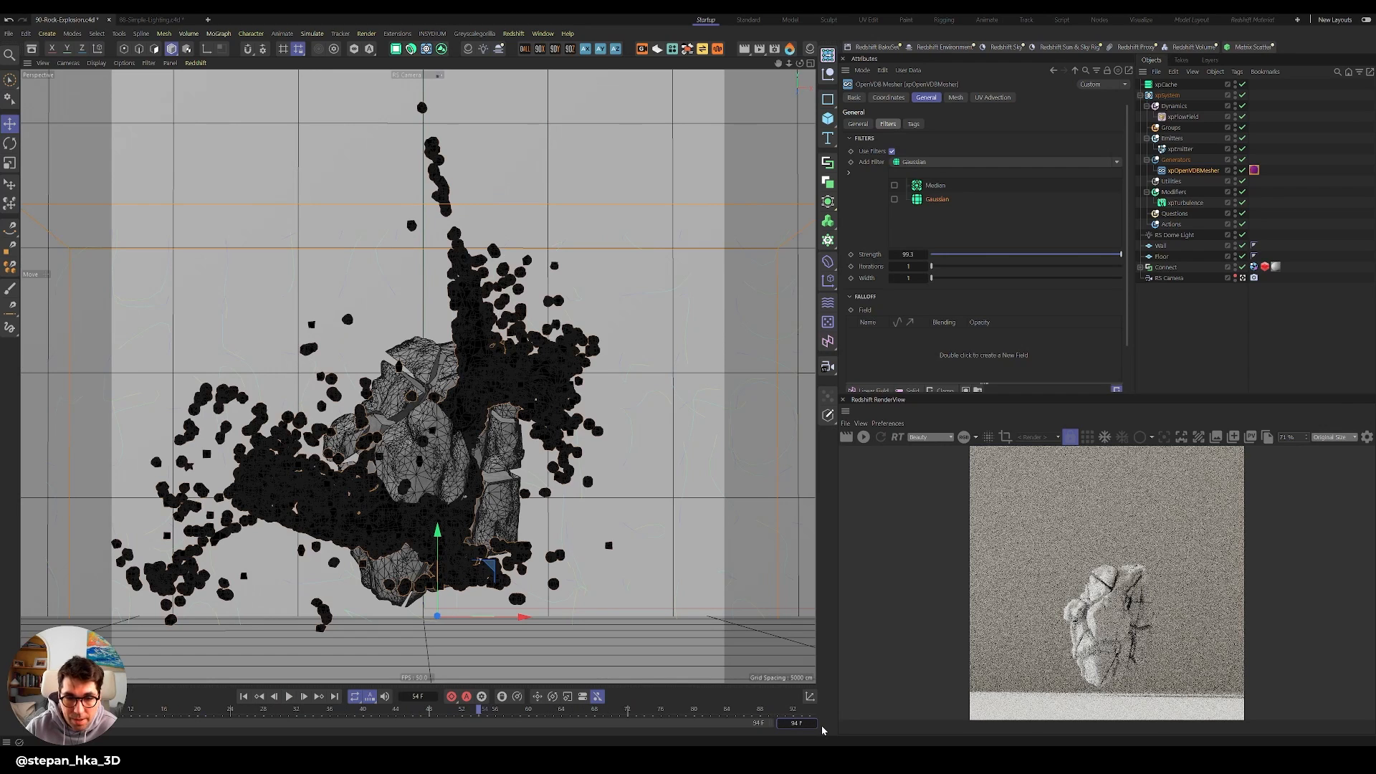
pyautogui.moveTo(490, 712); pyautogui.dragTo(3, 738)
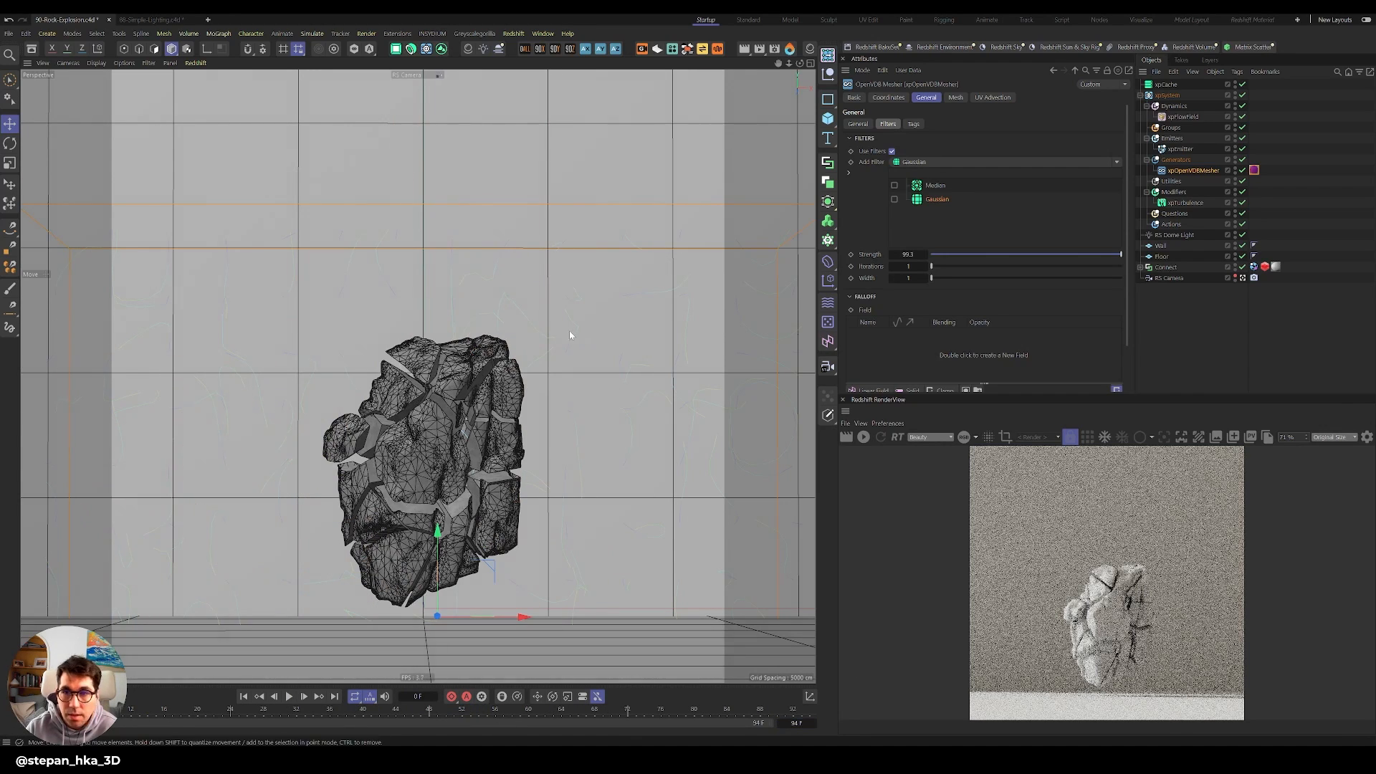
# Review the xpCache object's inclusion and build settings, and play the simulation up to frame 56.
pyautogui.click(1168, 87)
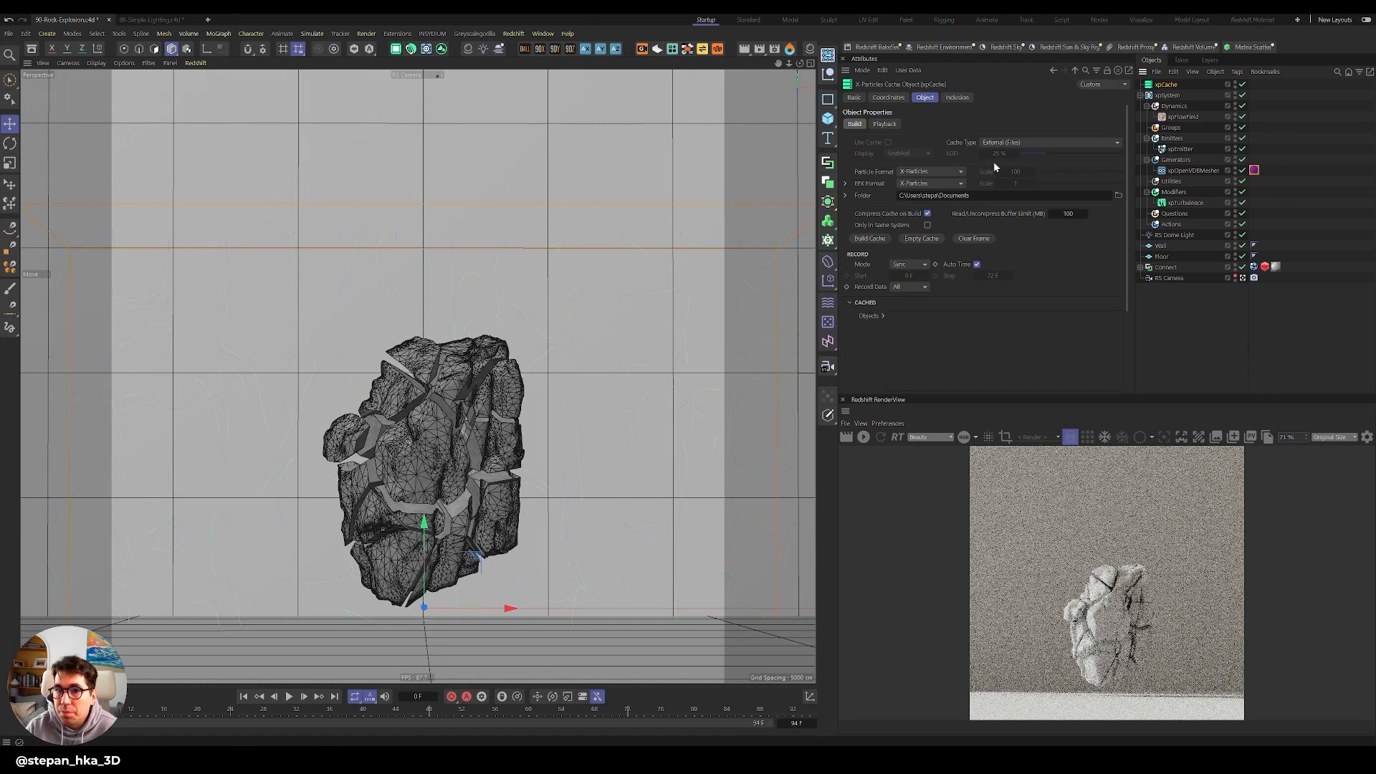
pyautogui.click(957, 97)
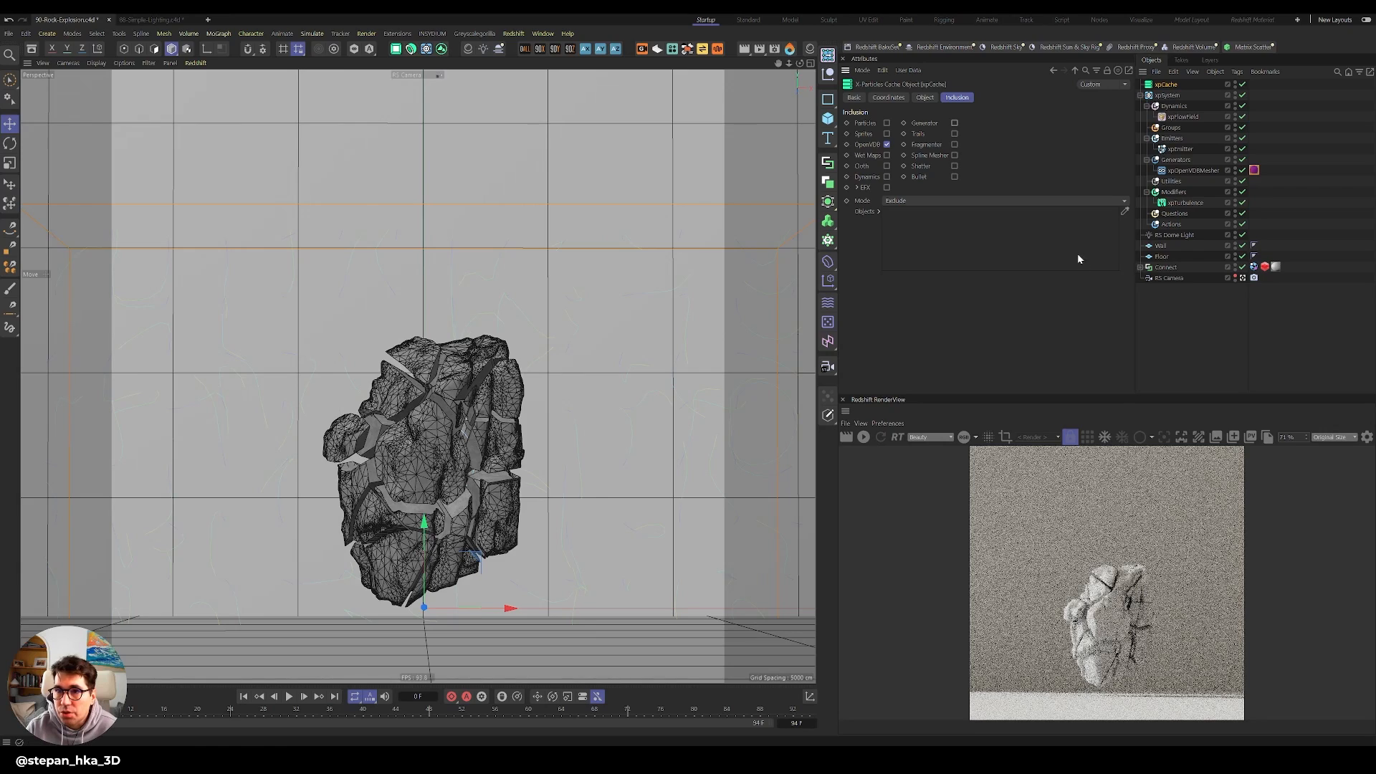
pyautogui.click(922, 97)
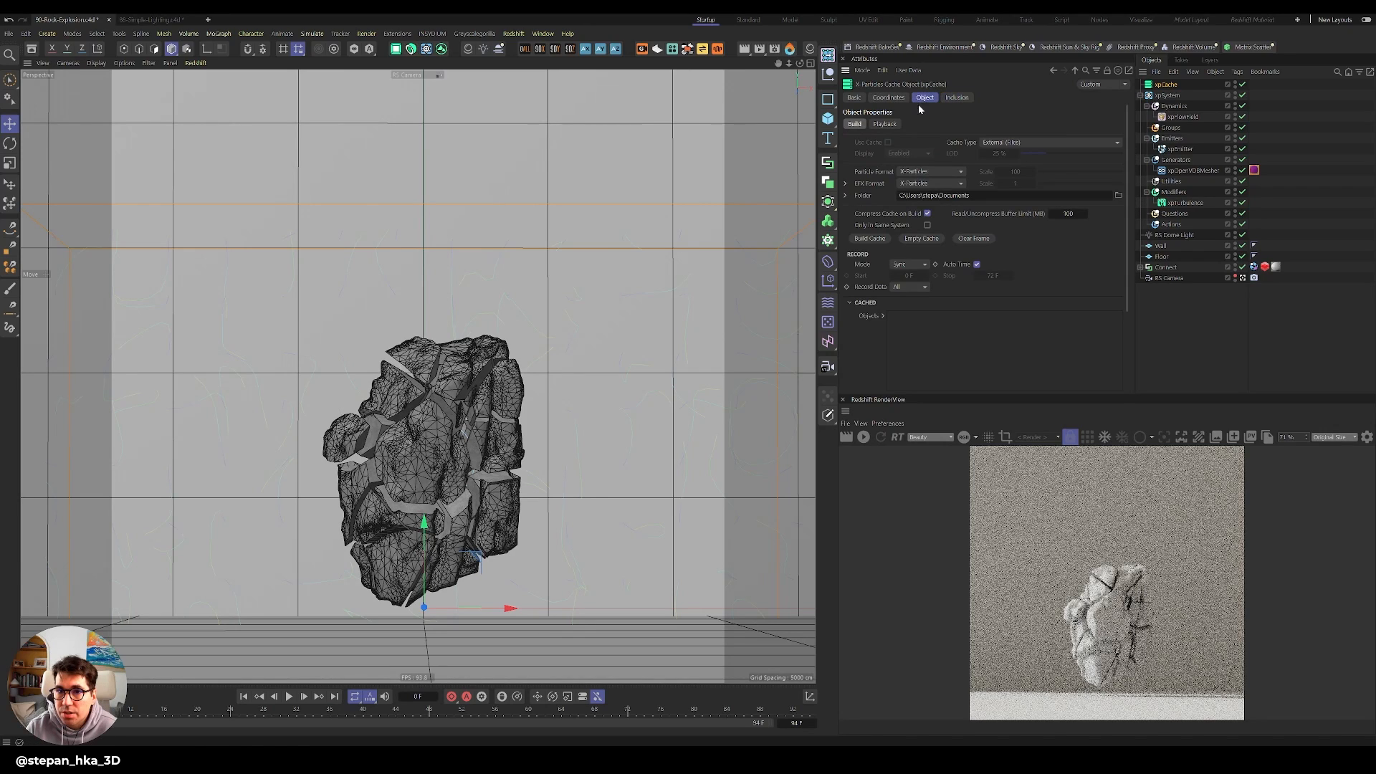
pyautogui.click(289, 696)
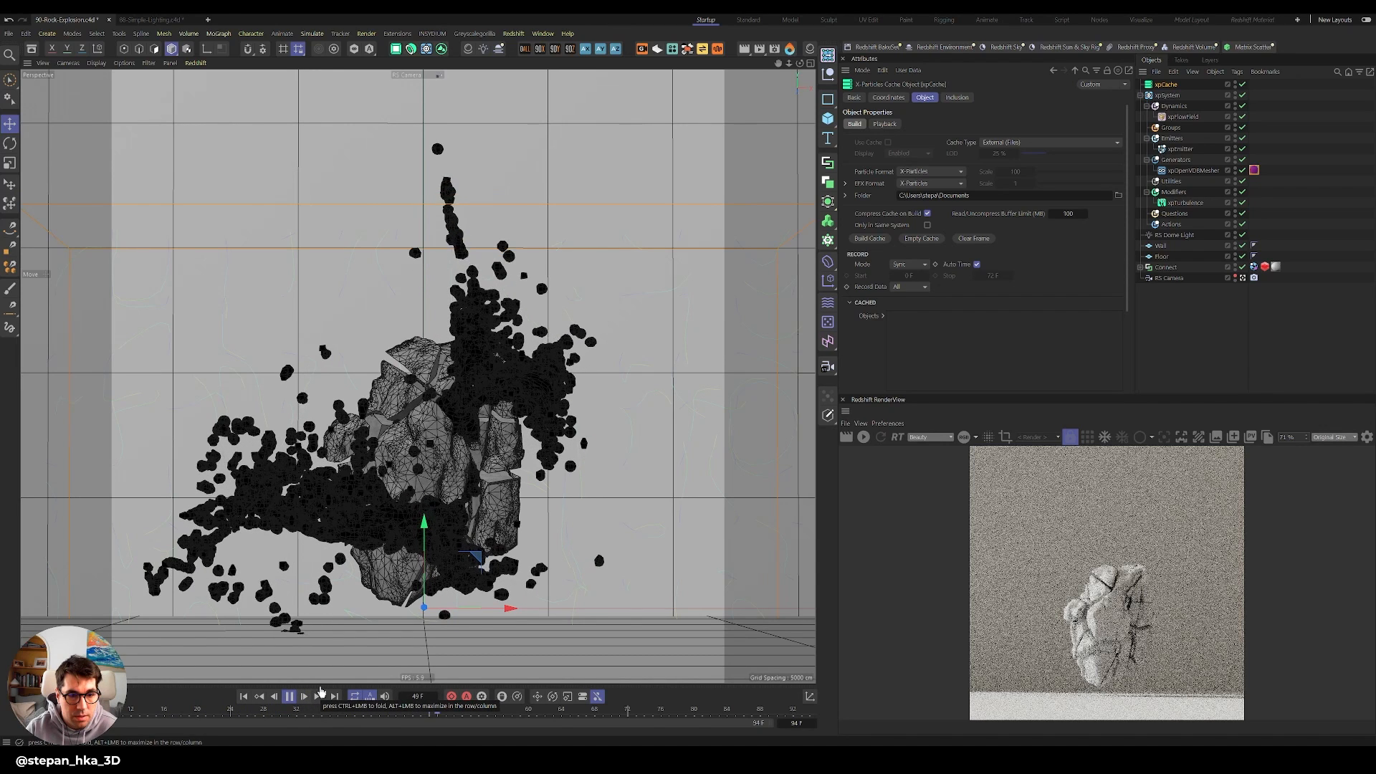
pyautogui.click(289, 697)
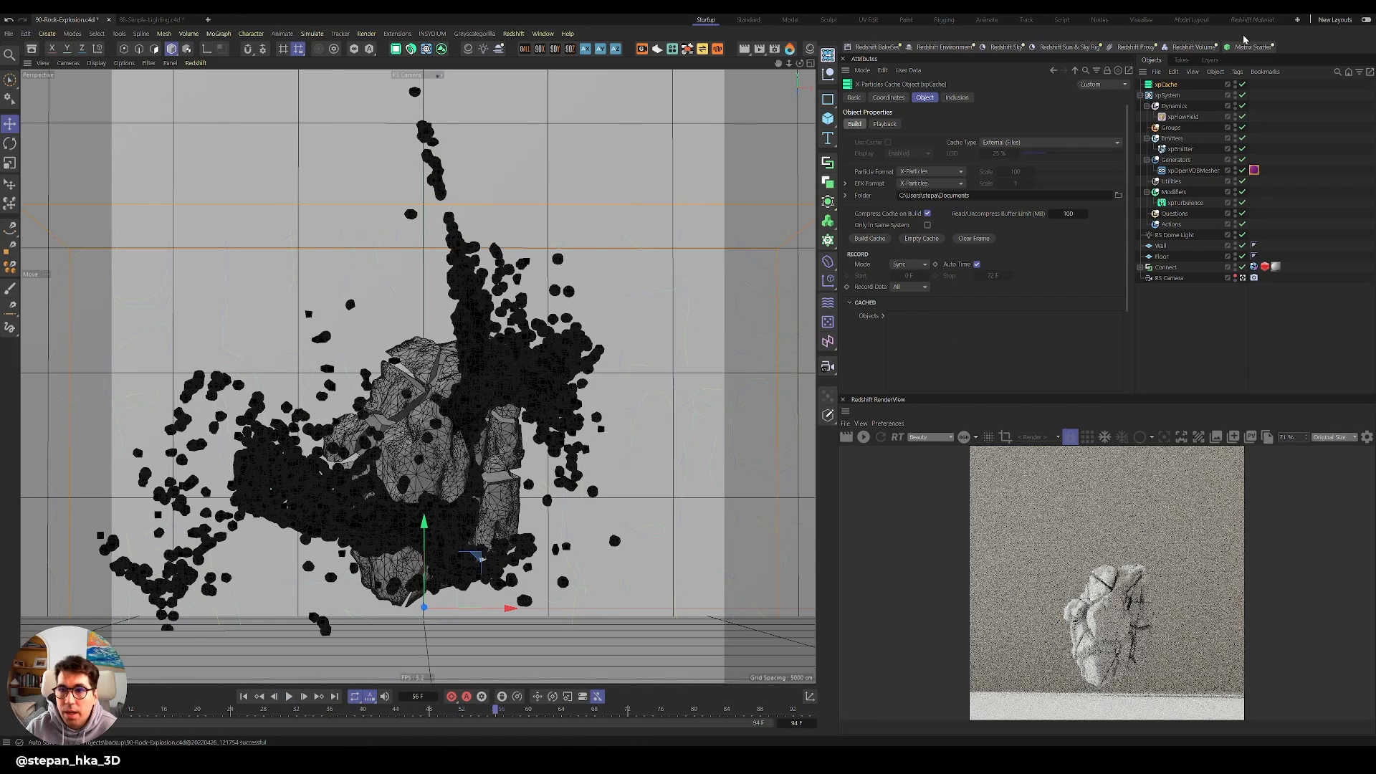
# Copy the rock's X-Particles Collider tag onto the Wall and Floor, then play the simulation to frame 85 and render a preview.
pyautogui.click(1253, 266)
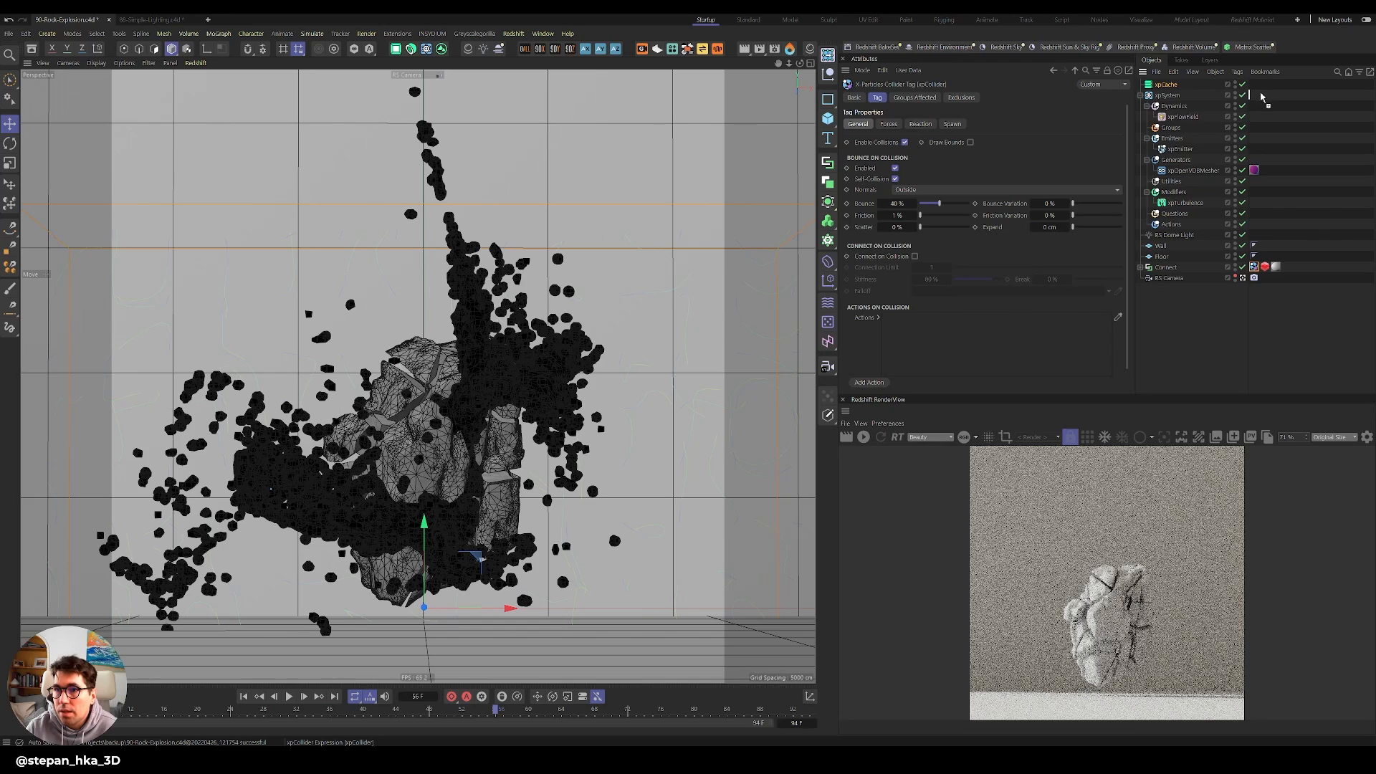
pyautogui.keyDown('ctrl'); pyautogui.moveTo(1249, 251); pyautogui.dragTo(1276, 249); pyautogui.keyUp('ctrl')
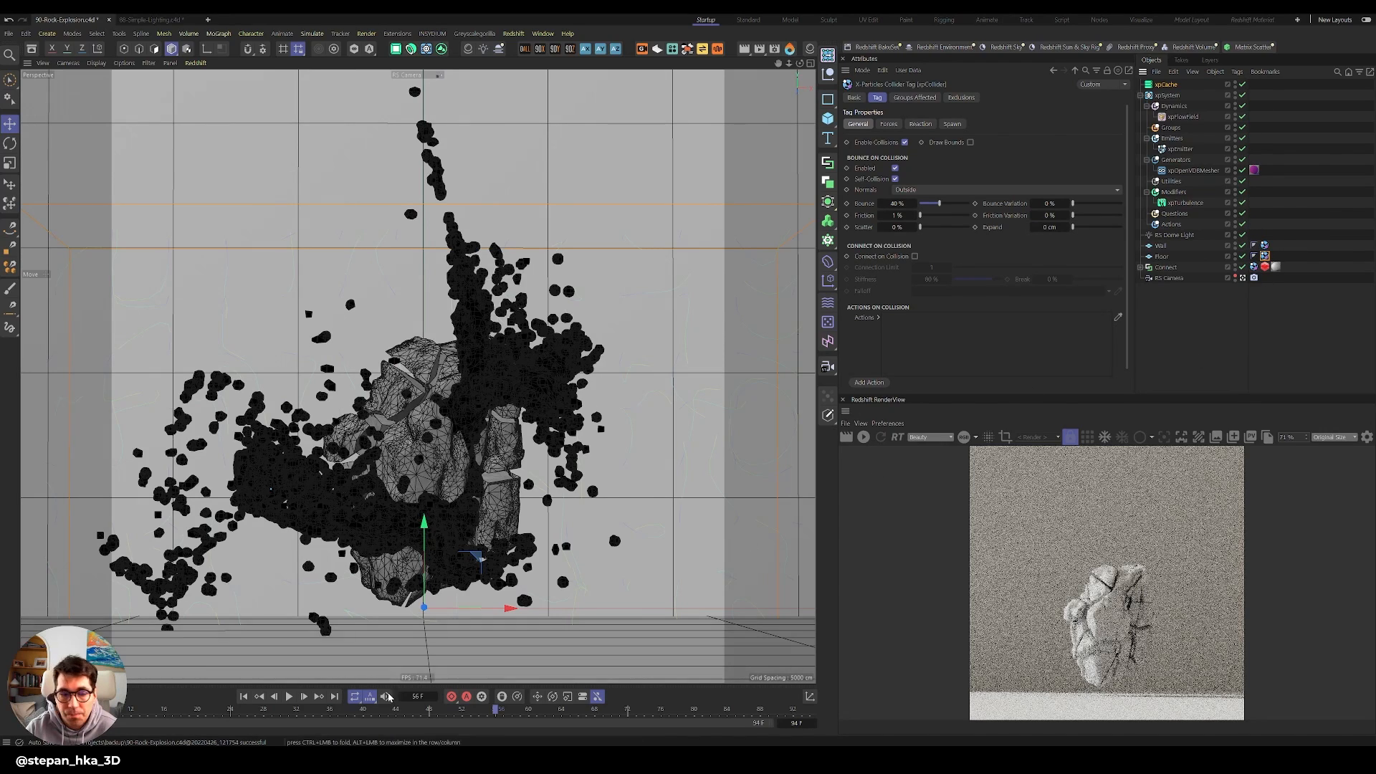
pyautogui.click(288, 697)
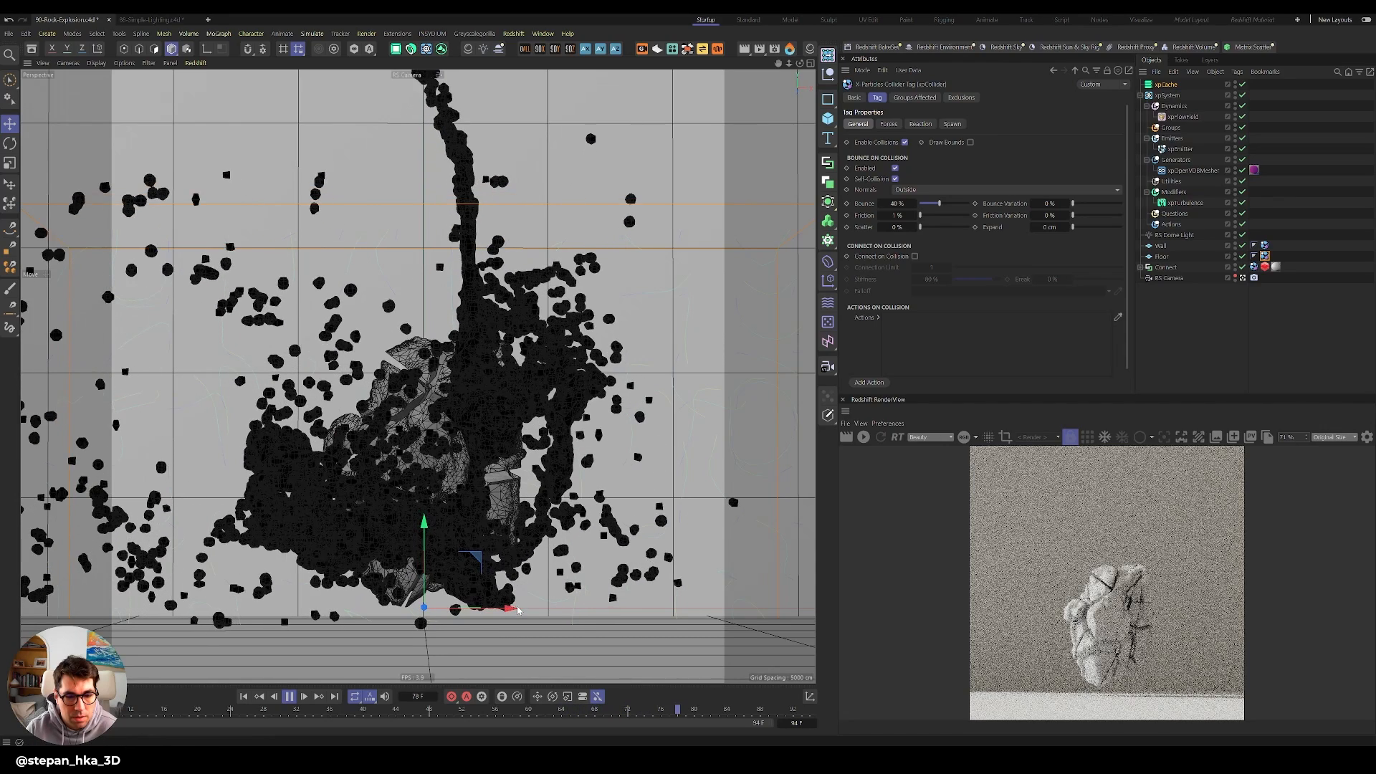
pyautogui.click(289, 696)
pyautogui.click(864, 438)
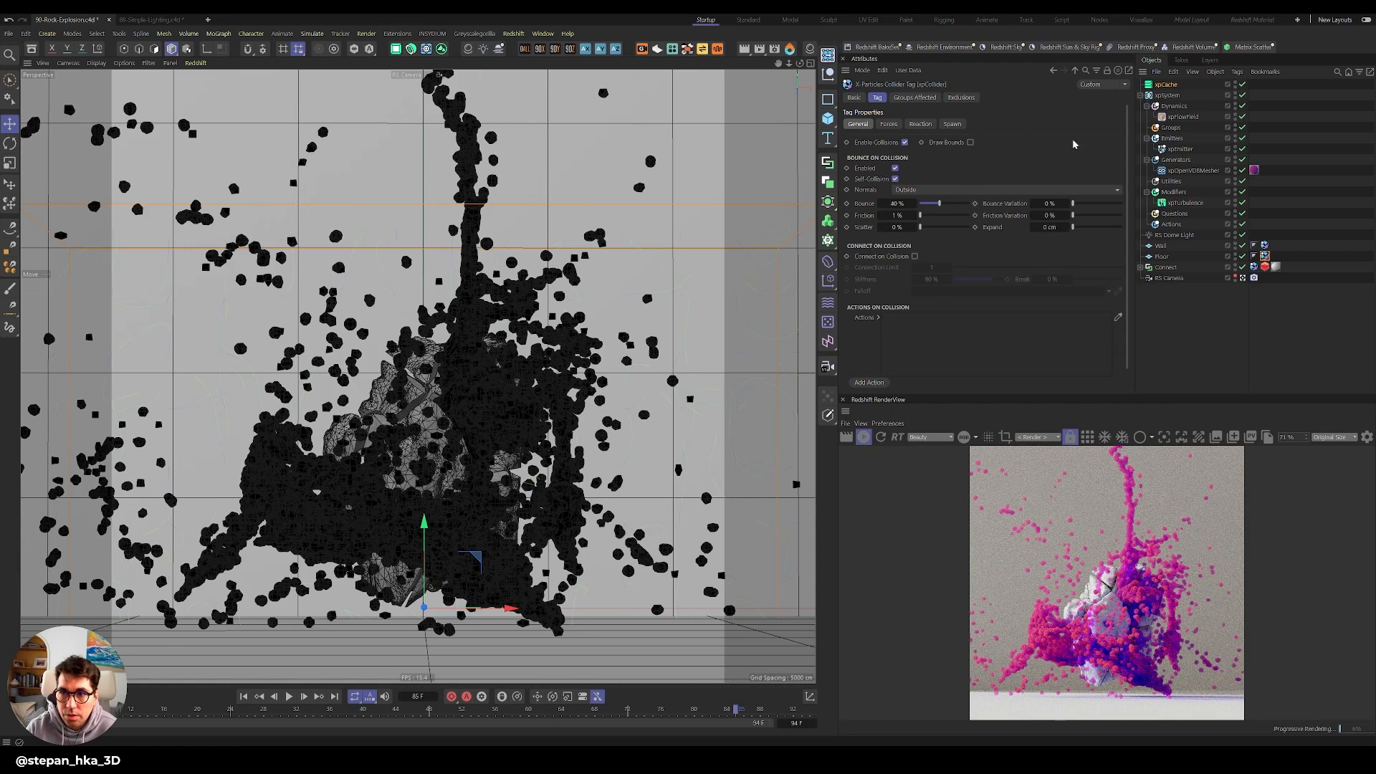
# Set the xpTurbulence scale to 47% and frequency to about 28.5%, and review the xpOpenVDBMesher's general settings.
pyautogui.click(1185, 204)
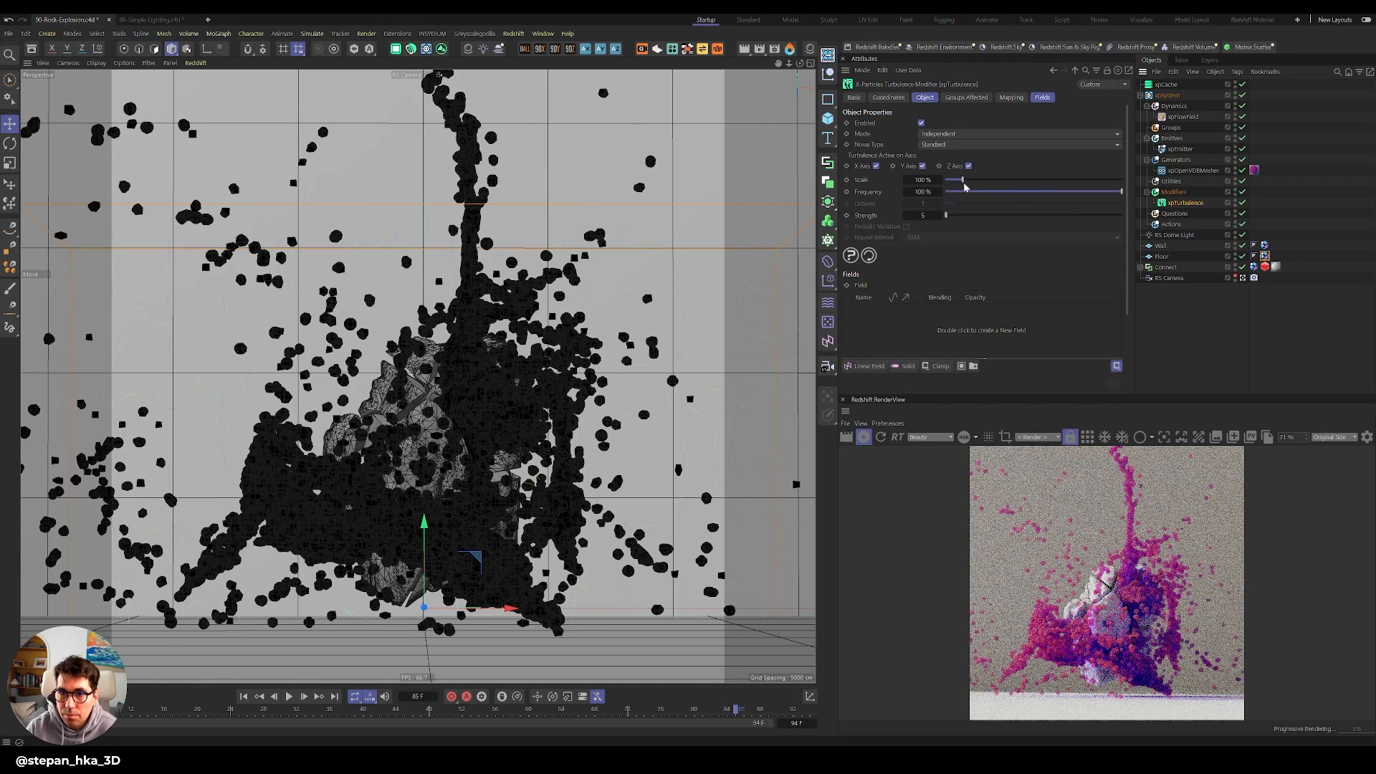
pyautogui.moveTo(1001, 192); pyautogui.dragTo(952, 180)
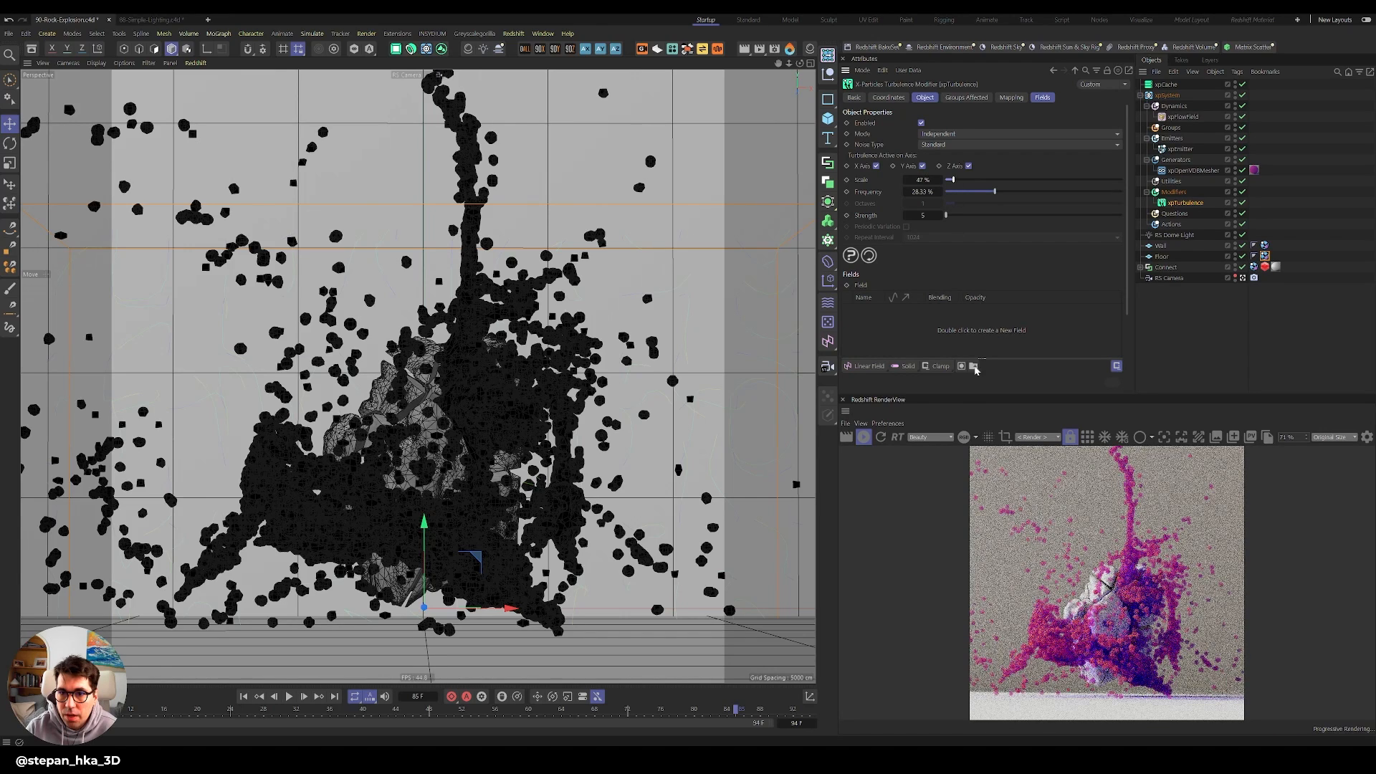
pyautogui.click(1191, 170)
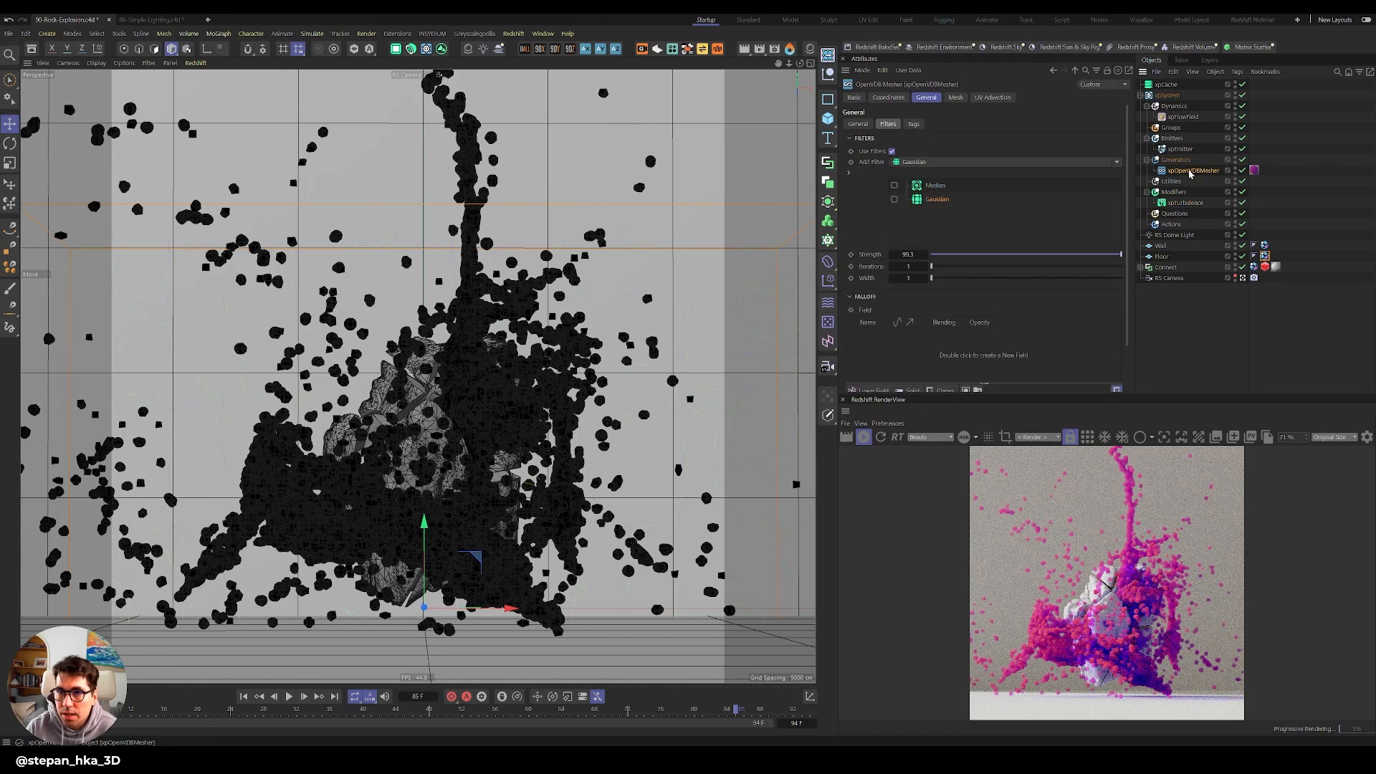
pyautogui.click(888, 97)
pyautogui.click(926, 97)
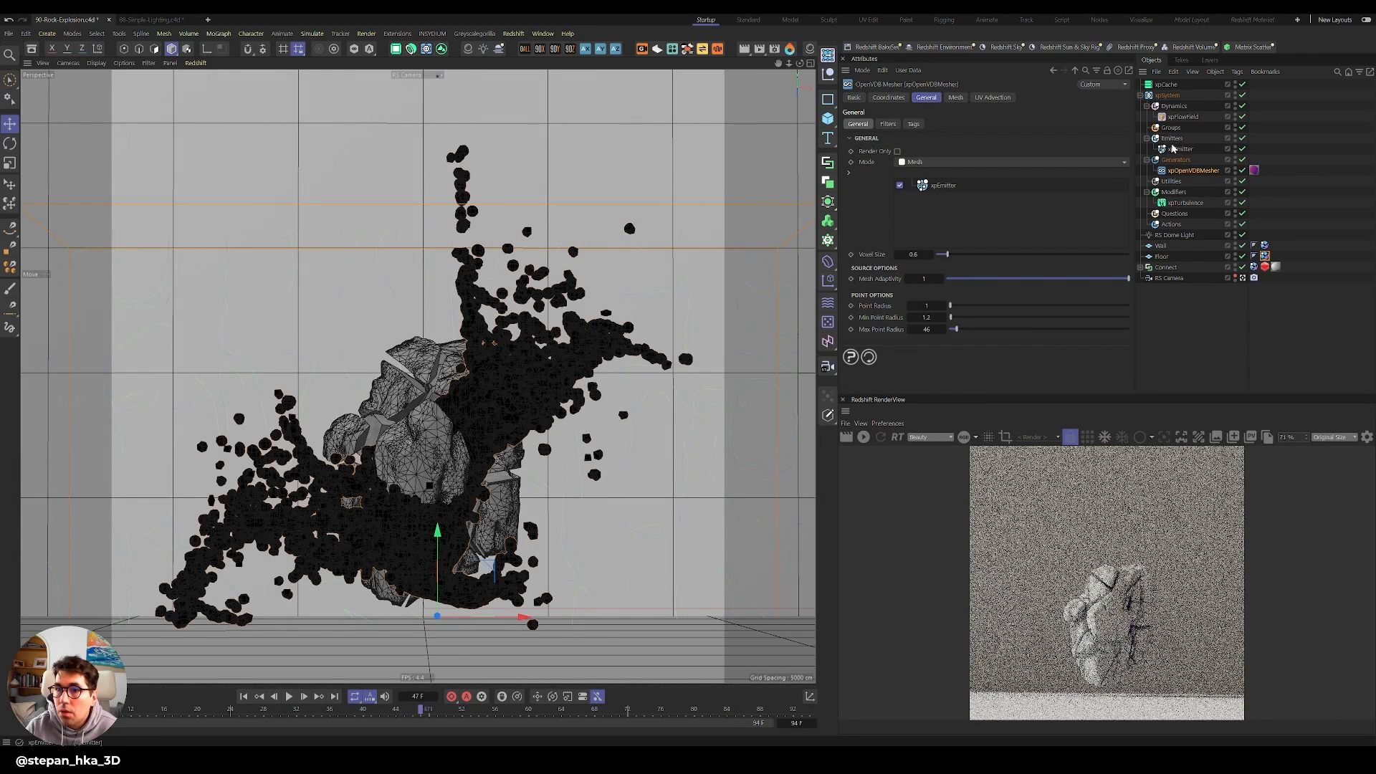
# Set the xpEmitter's particle speed to 60 cm and replay the simulation from the start to frame 60.
pyautogui.click(1179, 149)
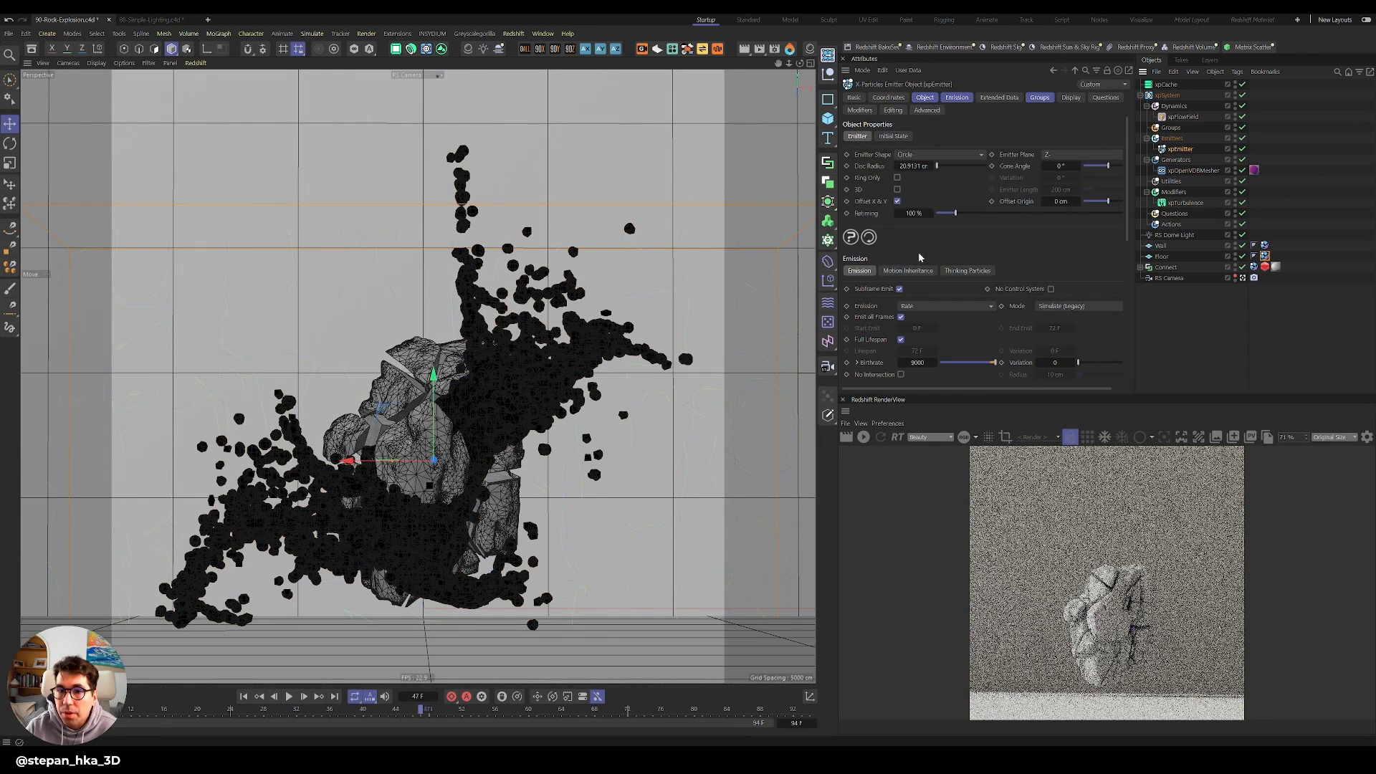
pyautogui.click(957, 97)
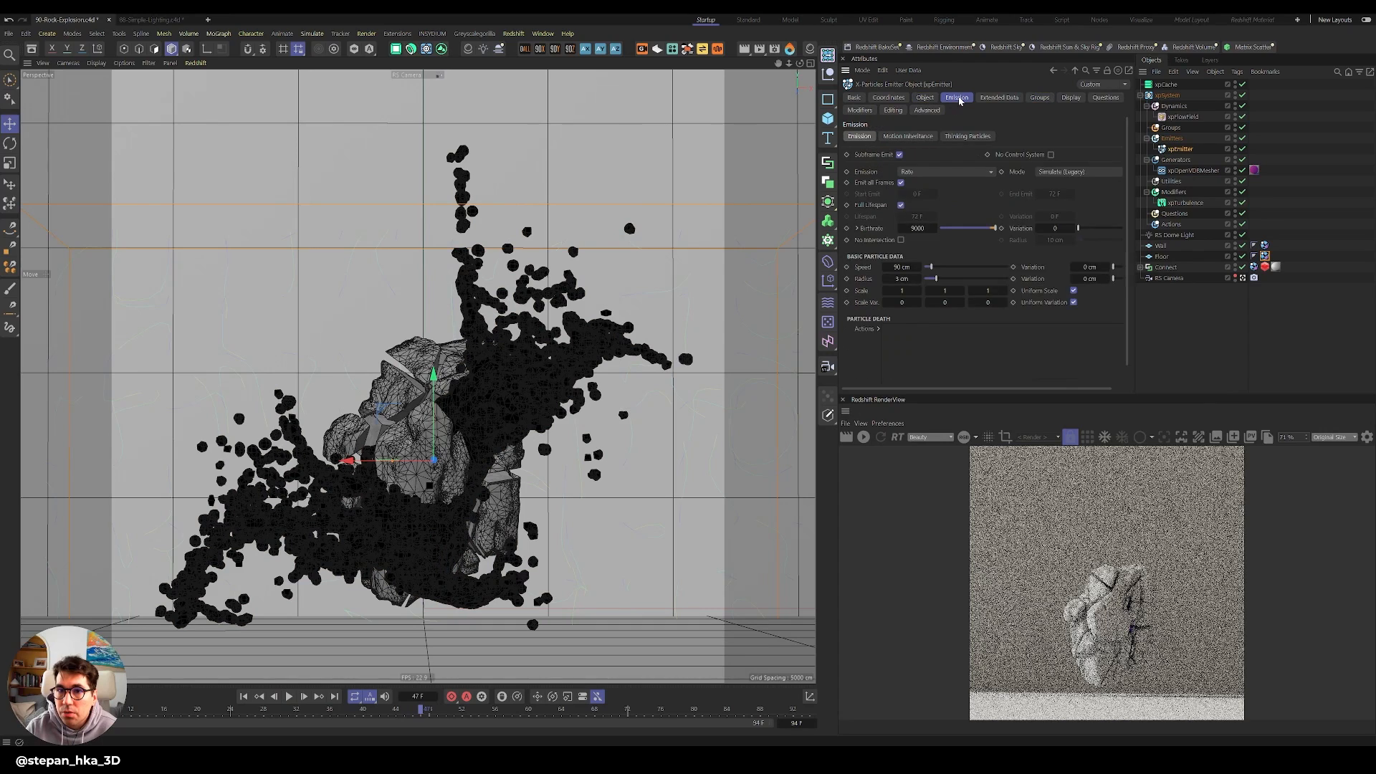
pyautogui.click(900, 267)
pyautogui.write('60')
pyautogui.press('Return')
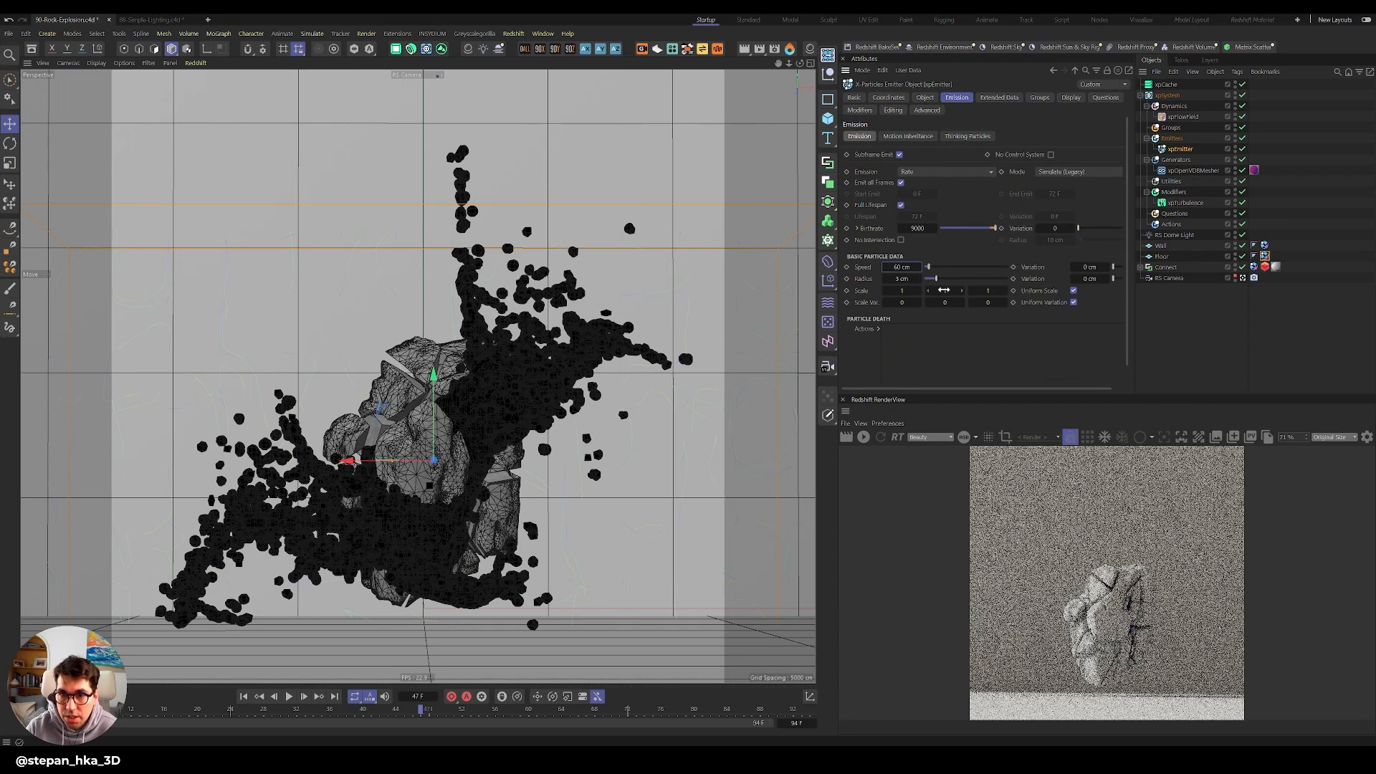
pyautogui.click(244, 695)
pyautogui.click(289, 696)
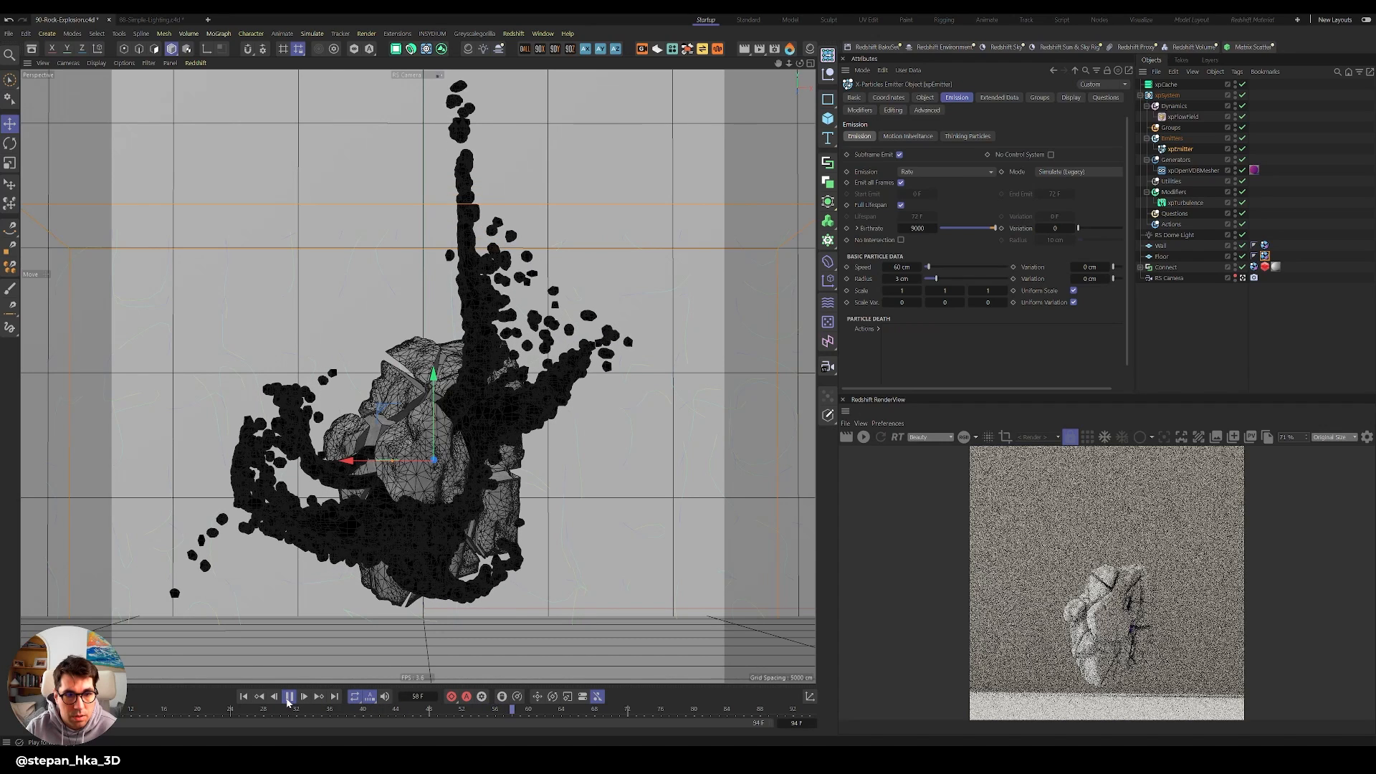
pyautogui.click(289, 695)
# Review the xpFlowField's object settings, replay the simulation to frame 70 and render a preview.
pyautogui.click(1182, 116)
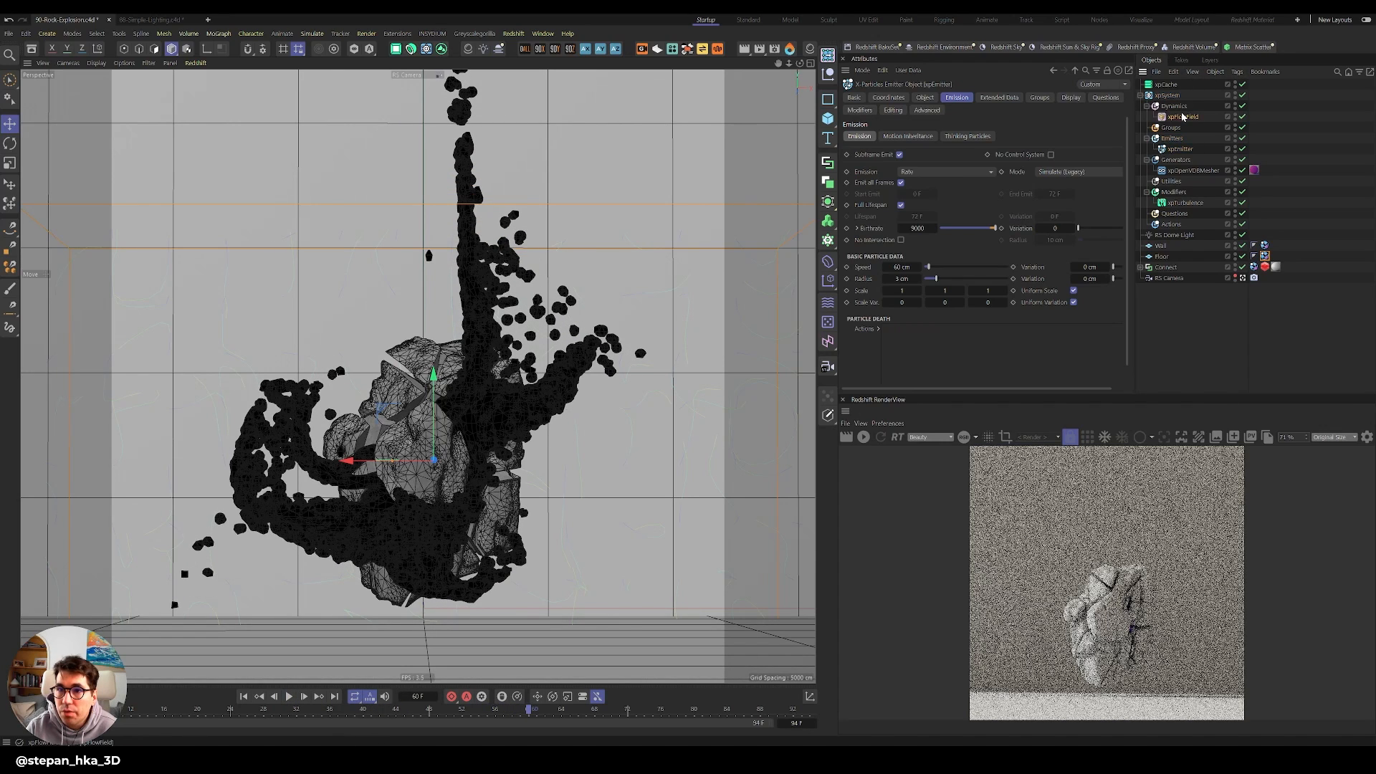
pyautogui.click(925, 98)
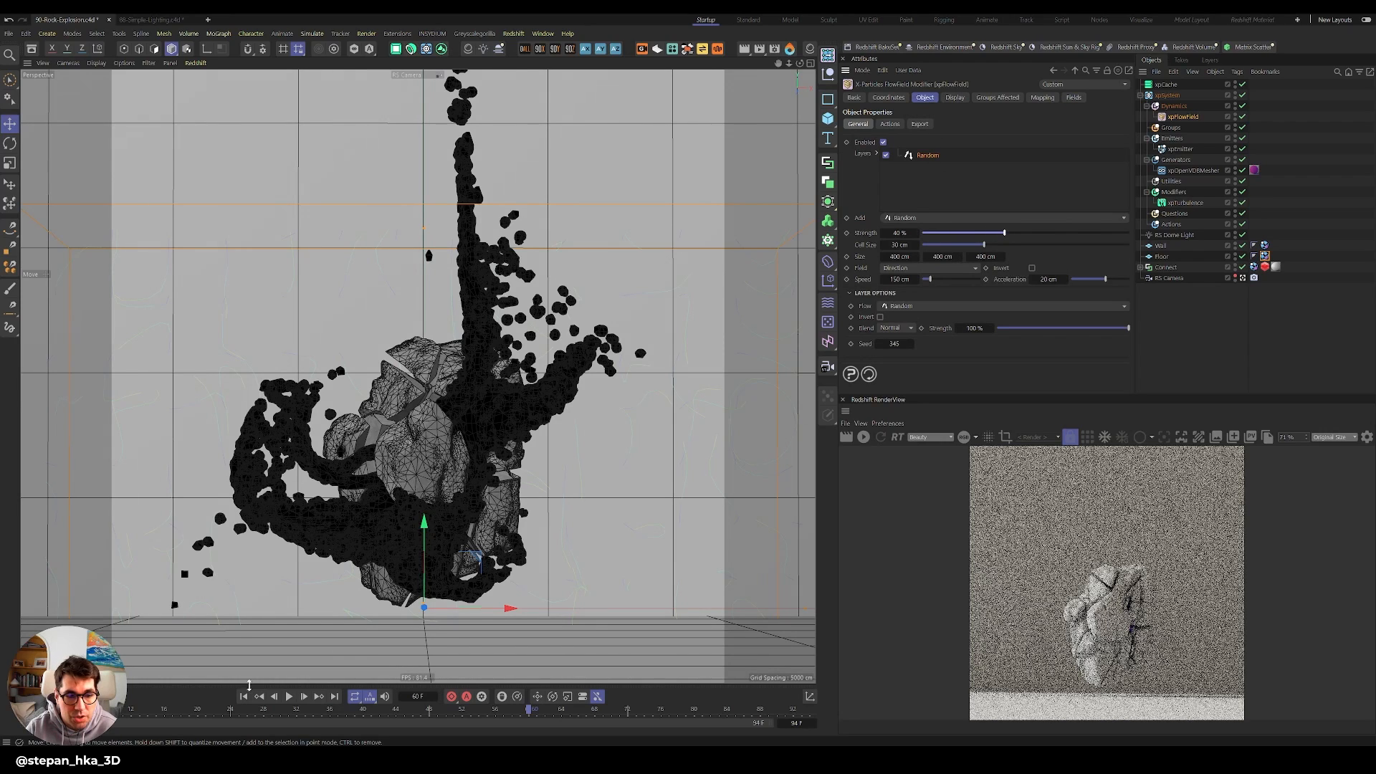
pyautogui.click(266, 708)
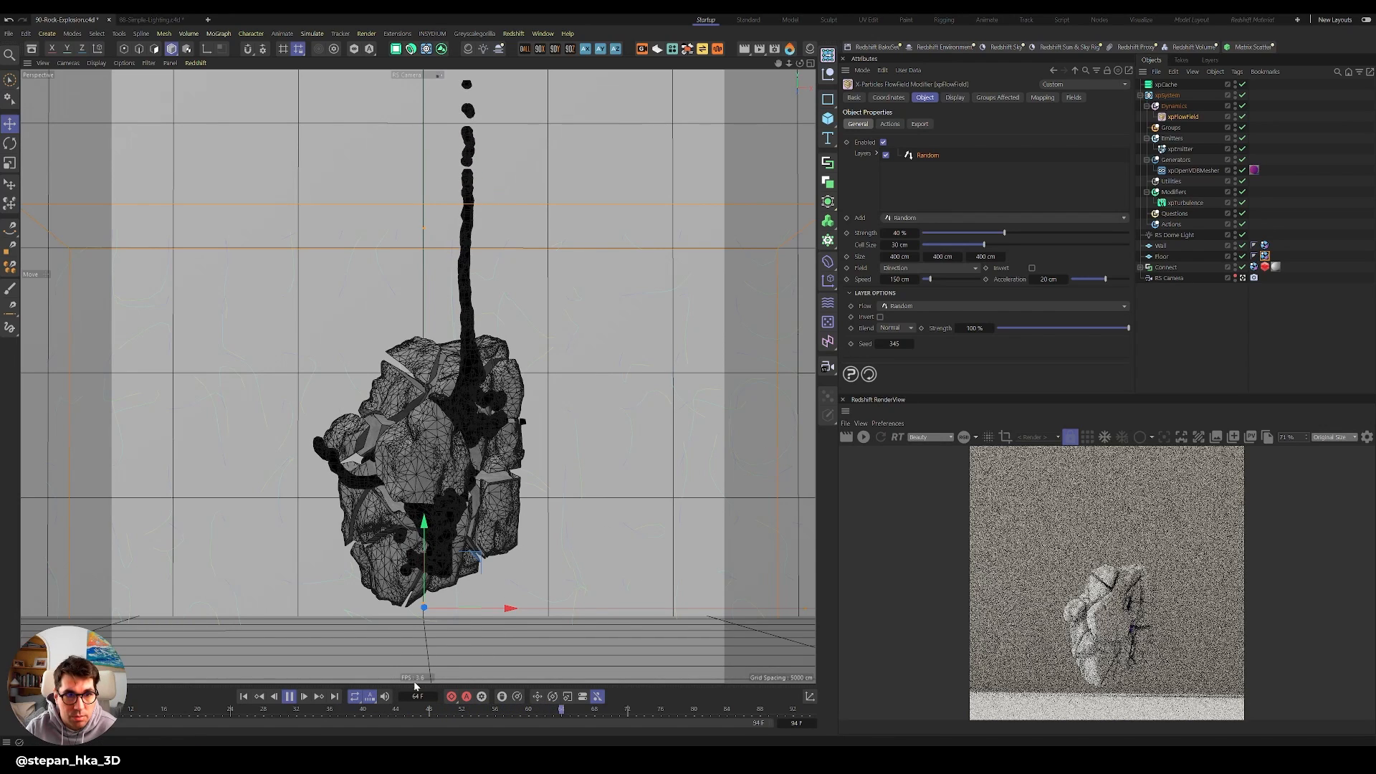
pyautogui.click(290, 697)
pyautogui.click(864, 436)
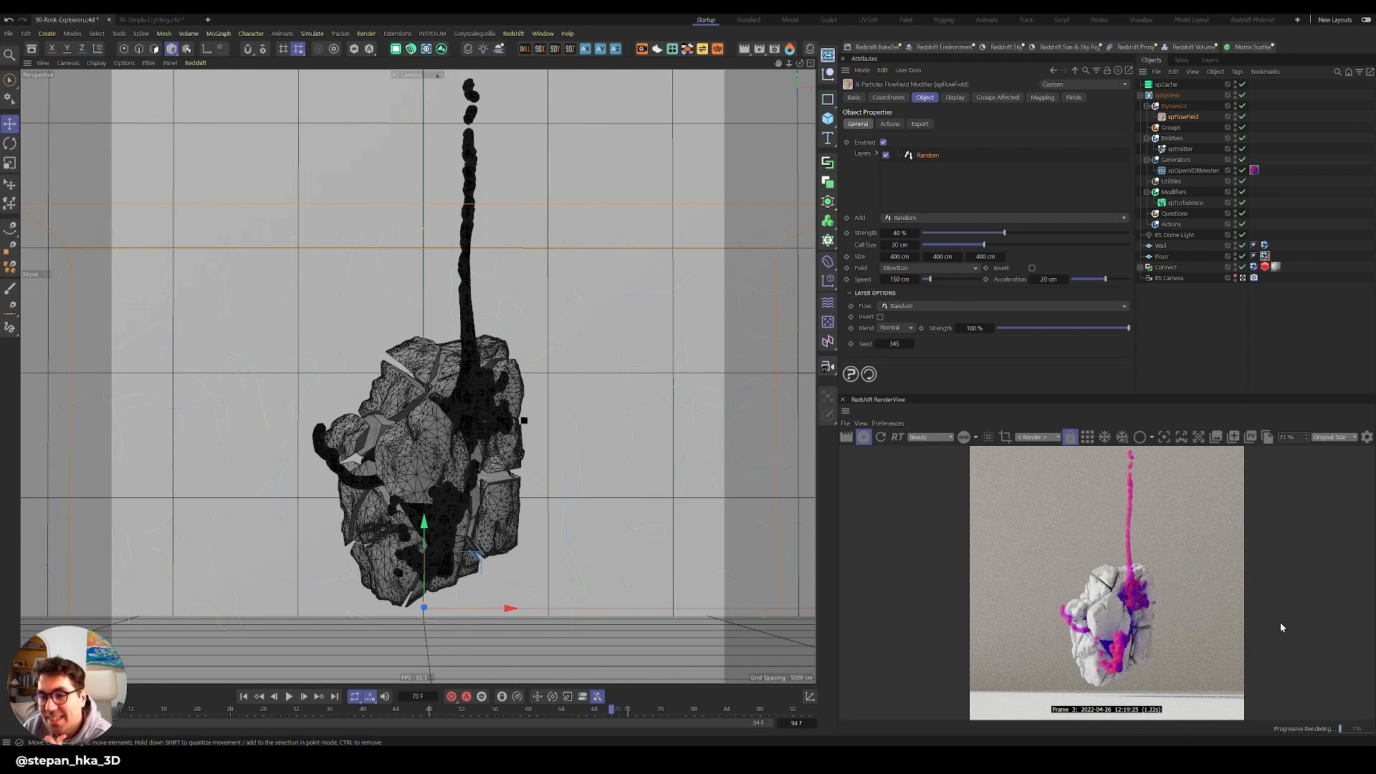
# Reduce the xpFlowField strength to 26%, keep its Random layer, replay the simulation and stop the live render.
pyautogui.moveTo(967, 230); pyautogui.dragTo(976, 233)
pyautogui.click(916, 218)
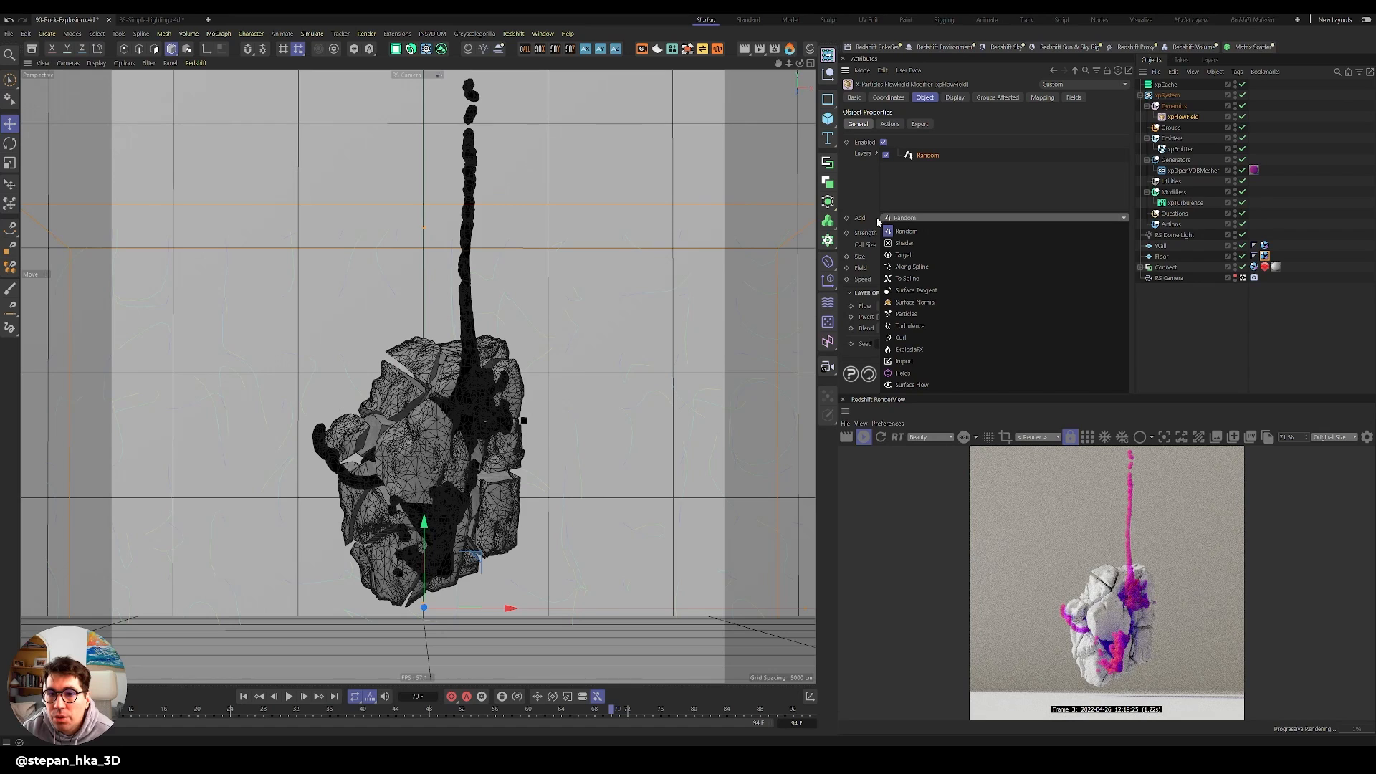
pyautogui.click(862, 198)
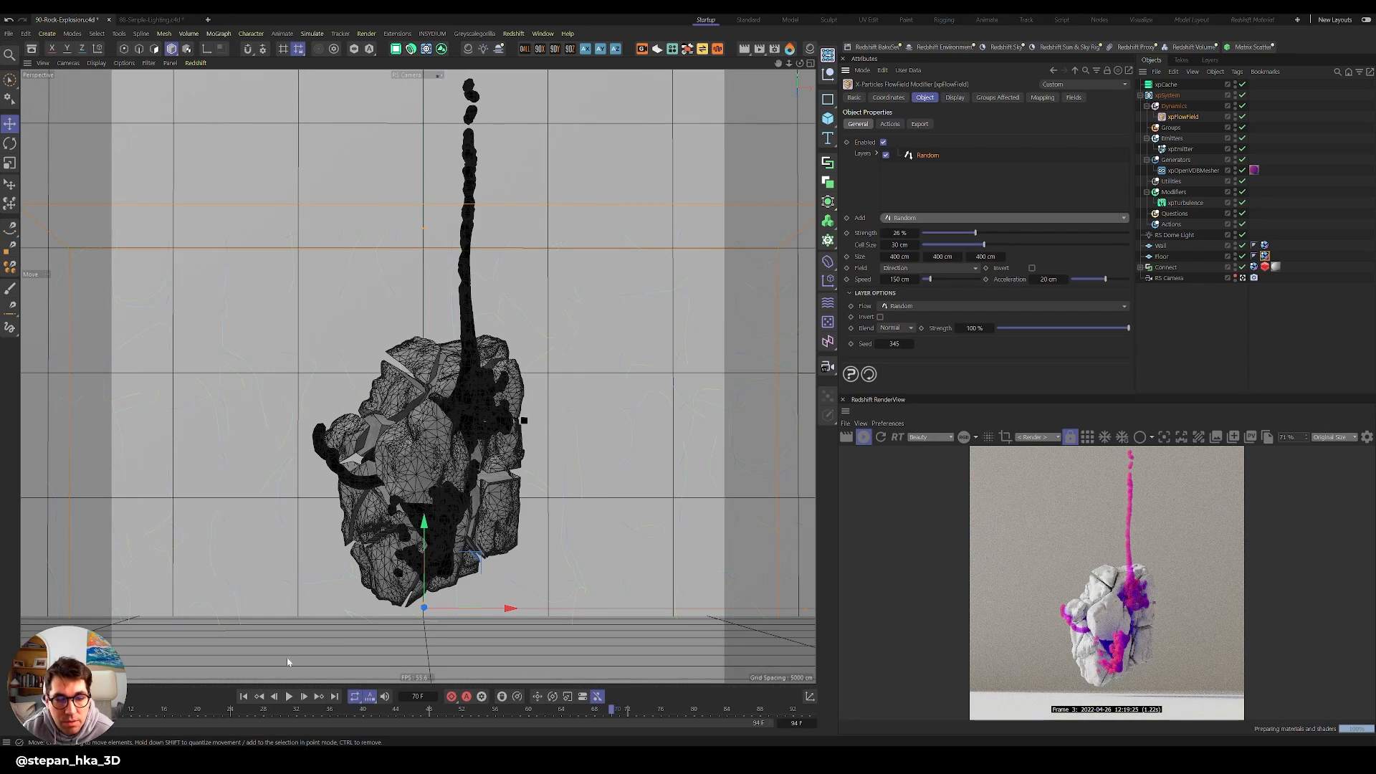
pyautogui.click(290, 697)
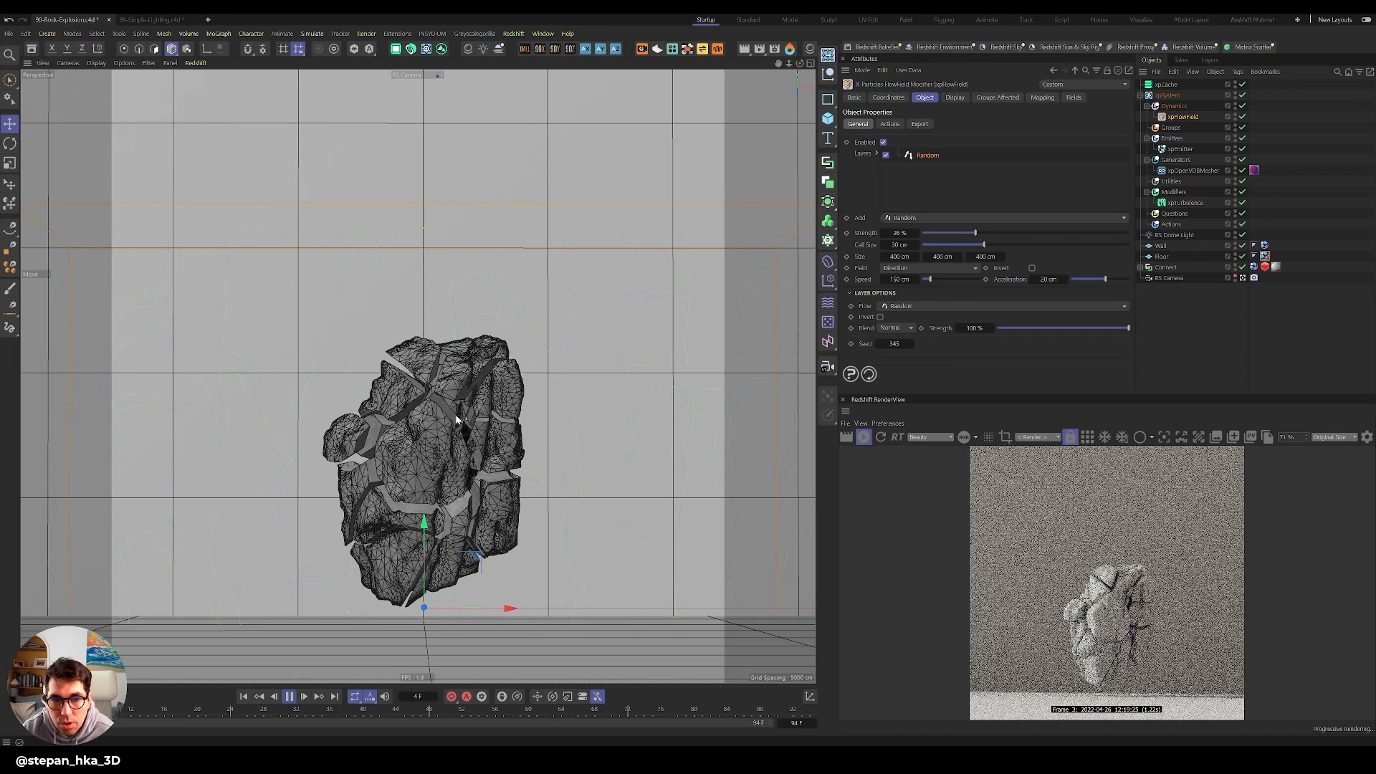
pyautogui.click(865, 437)
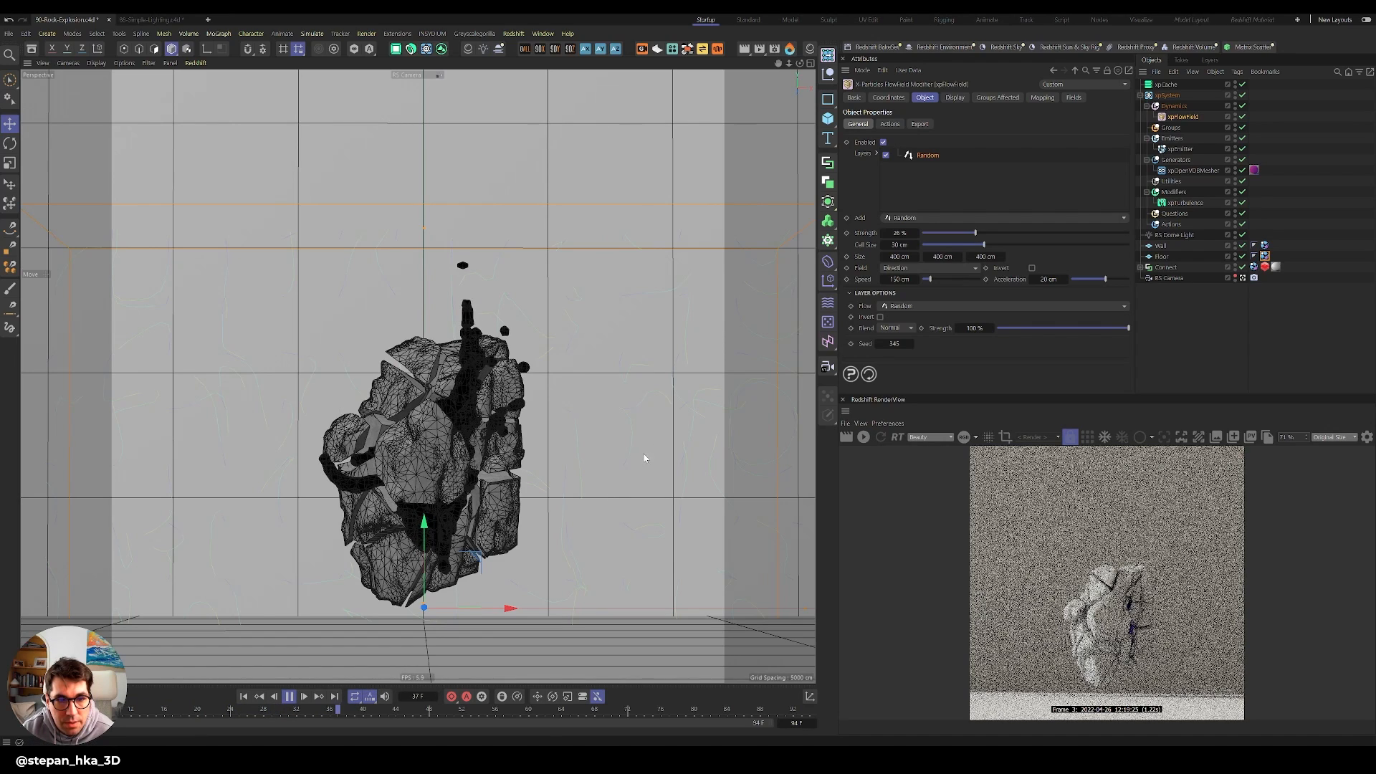
# Raise the xpTurbulence scale to 203% and strength to 34, and replay the simulation from the start.
pyautogui.click(1175, 203)
pyautogui.moveTo(953, 179); pyautogui.dragTo(979, 182)
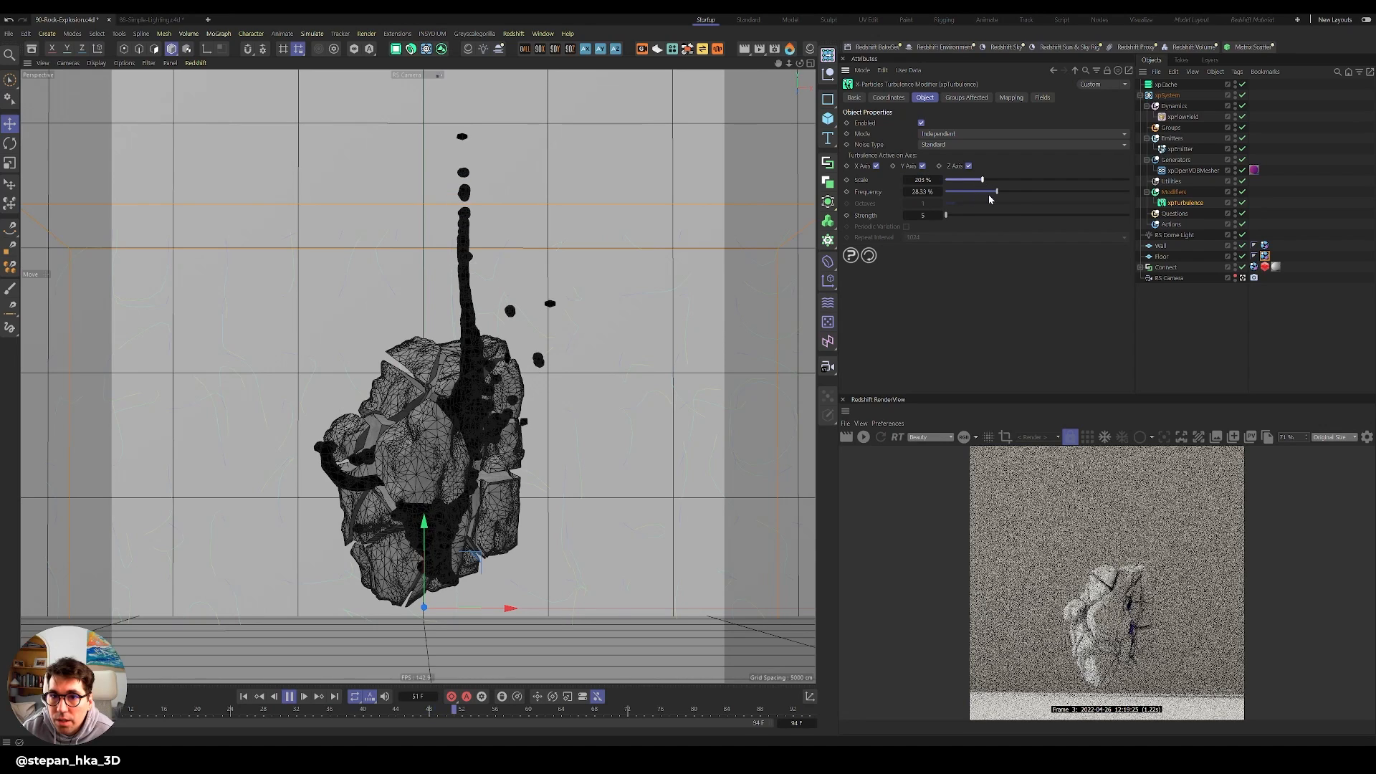
pyautogui.click(951, 215)
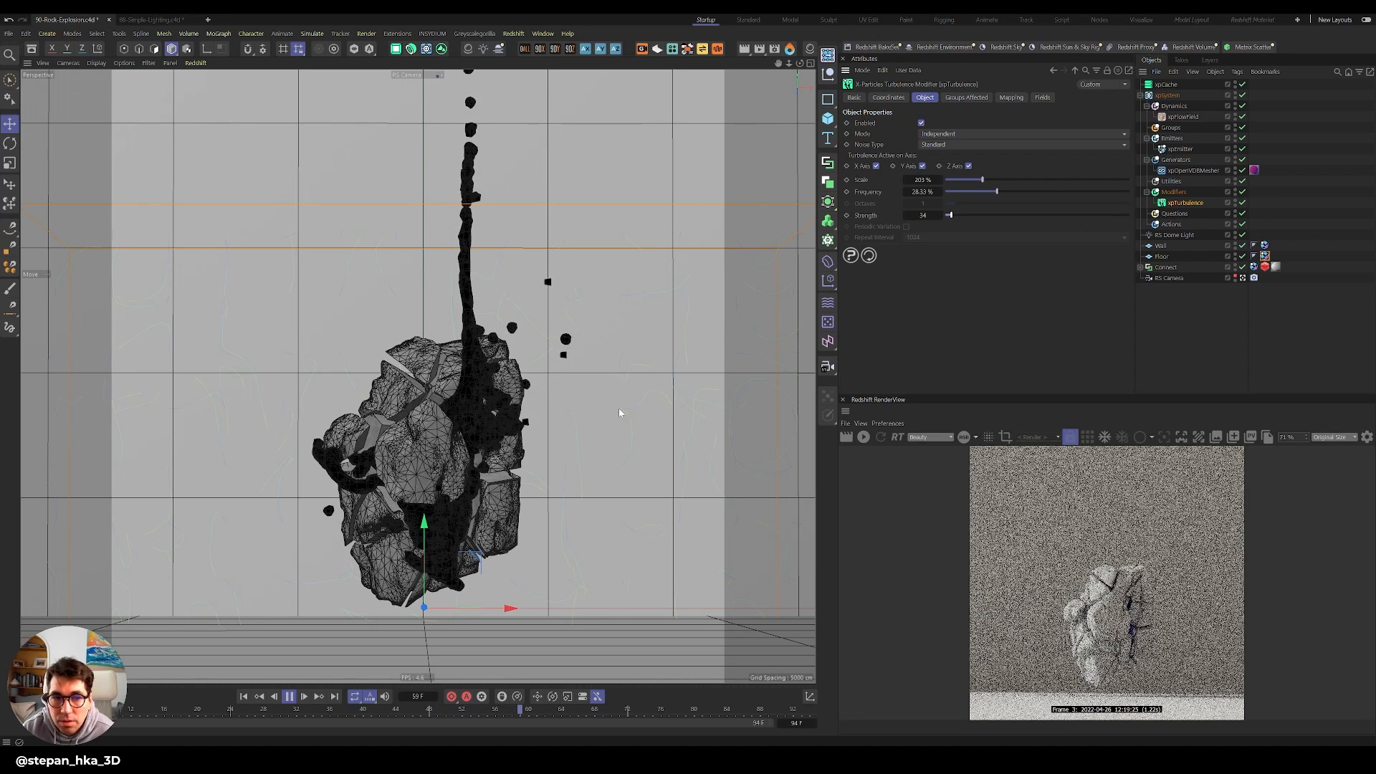
pyautogui.click(244, 696)
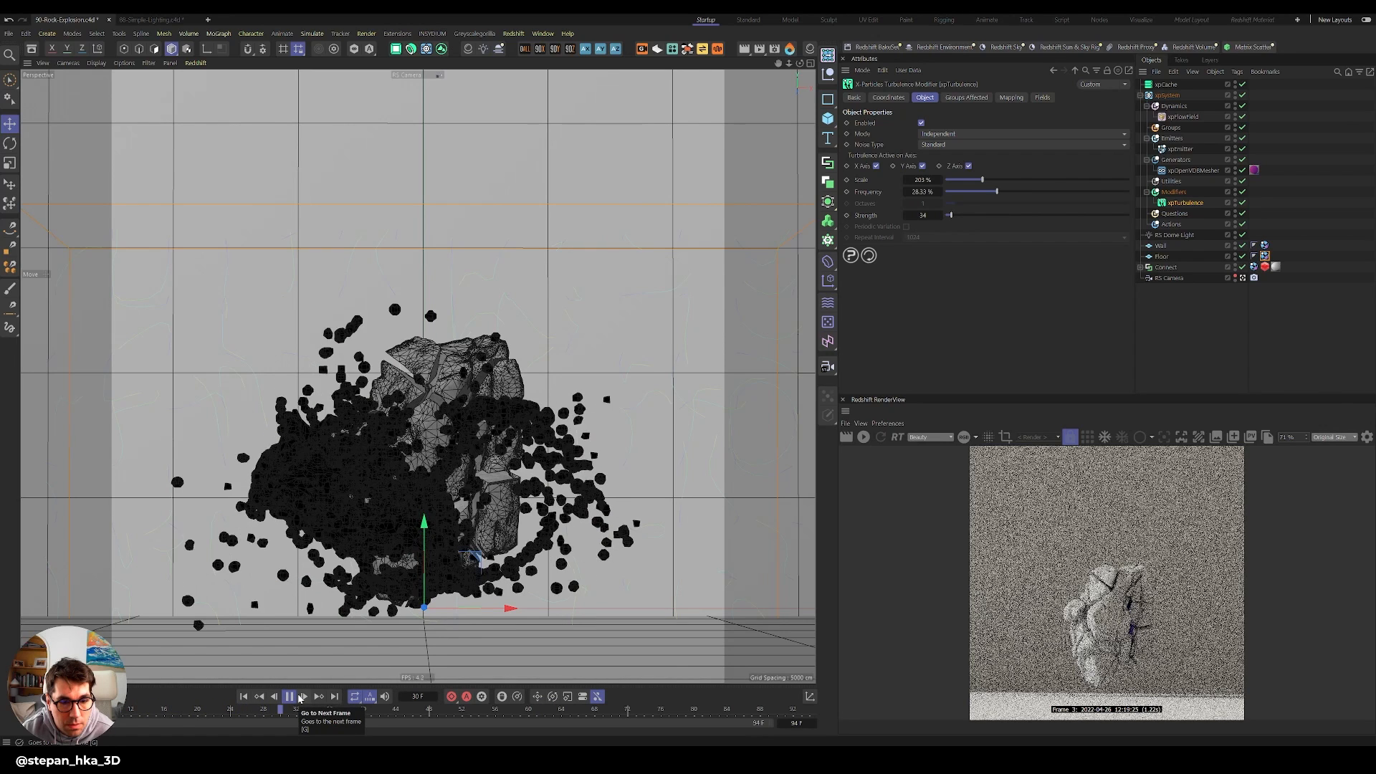
# Set the xpTurbulence strength to 6, replay the simulation to frame 49 and render a preview.
pyautogui.moveTo(918, 214); pyautogui.dragTo(947, 216)
pyautogui.write('6')
pyautogui.press('Return')
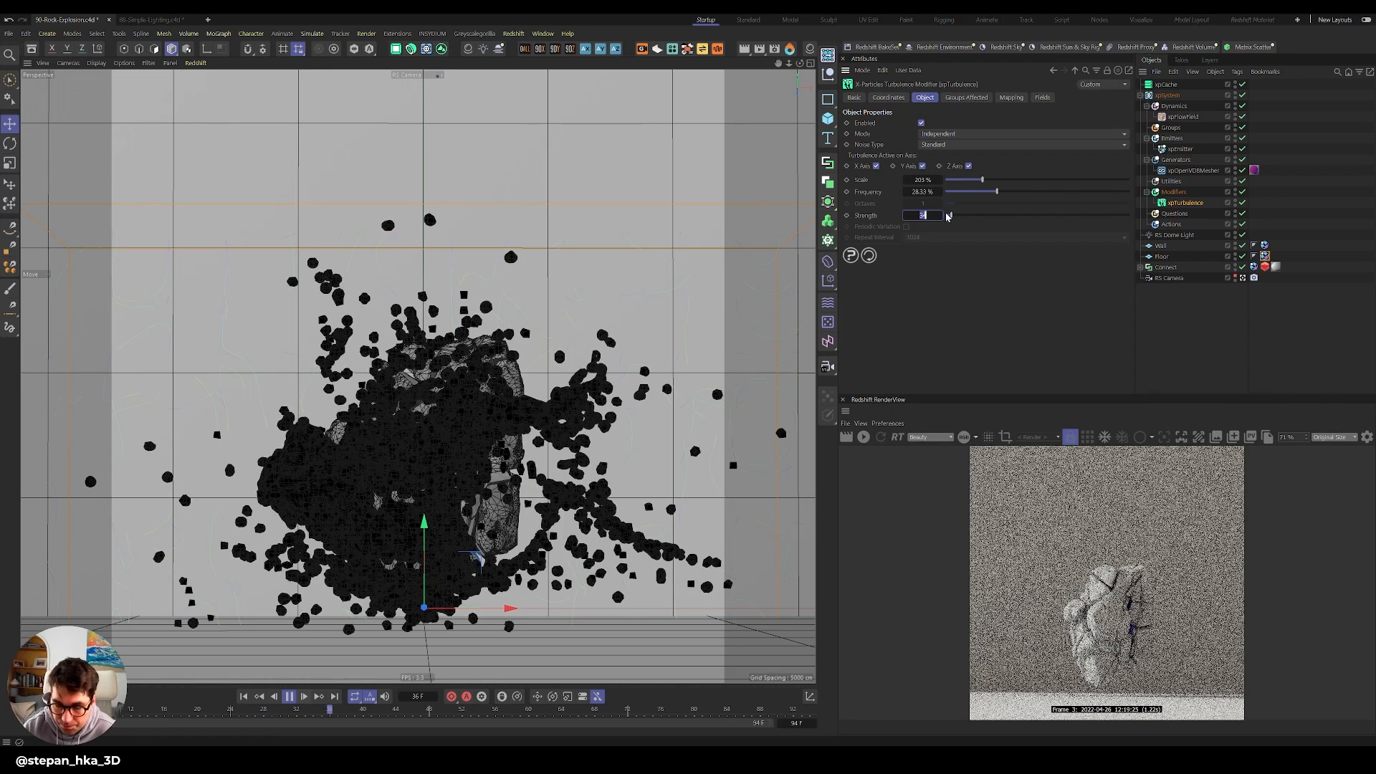
pyautogui.click(244, 696)
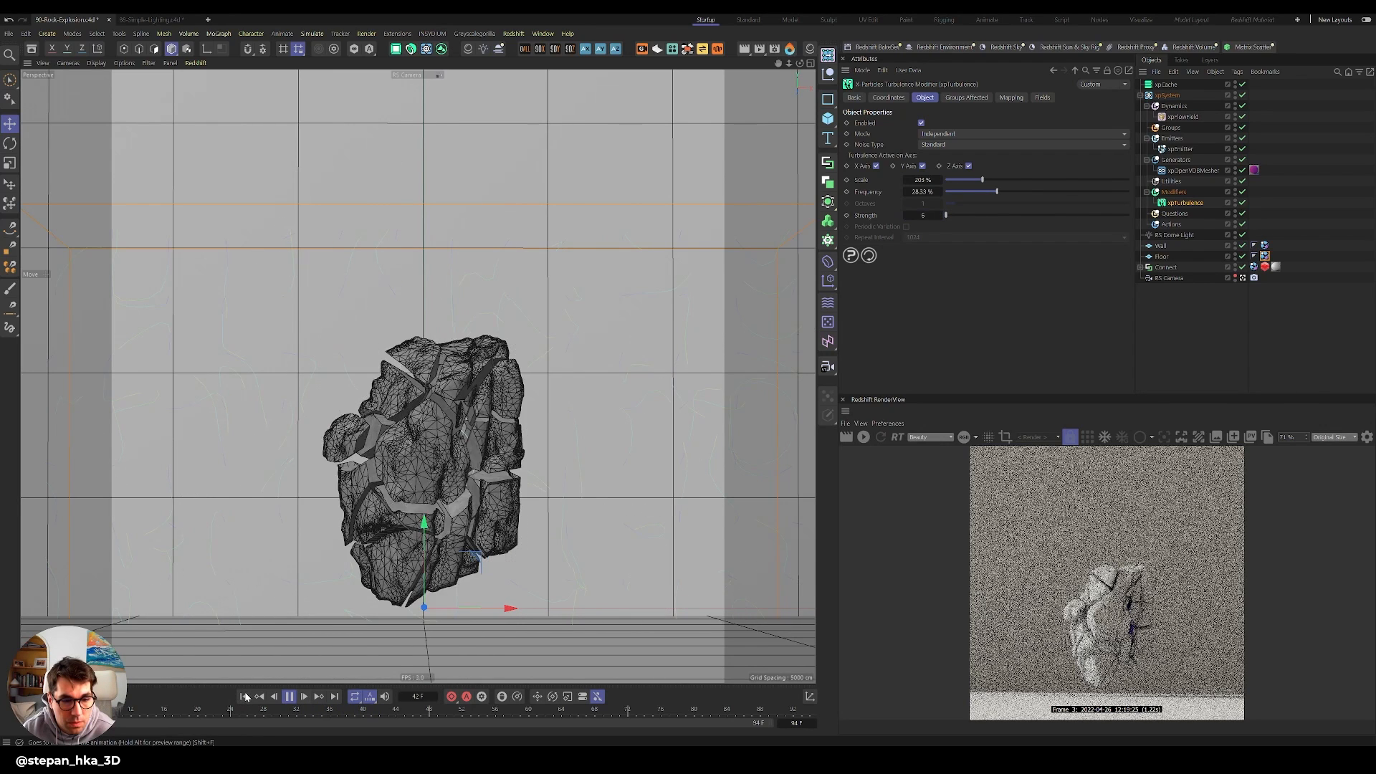
pyautogui.click(288, 696)
pyautogui.click(864, 437)
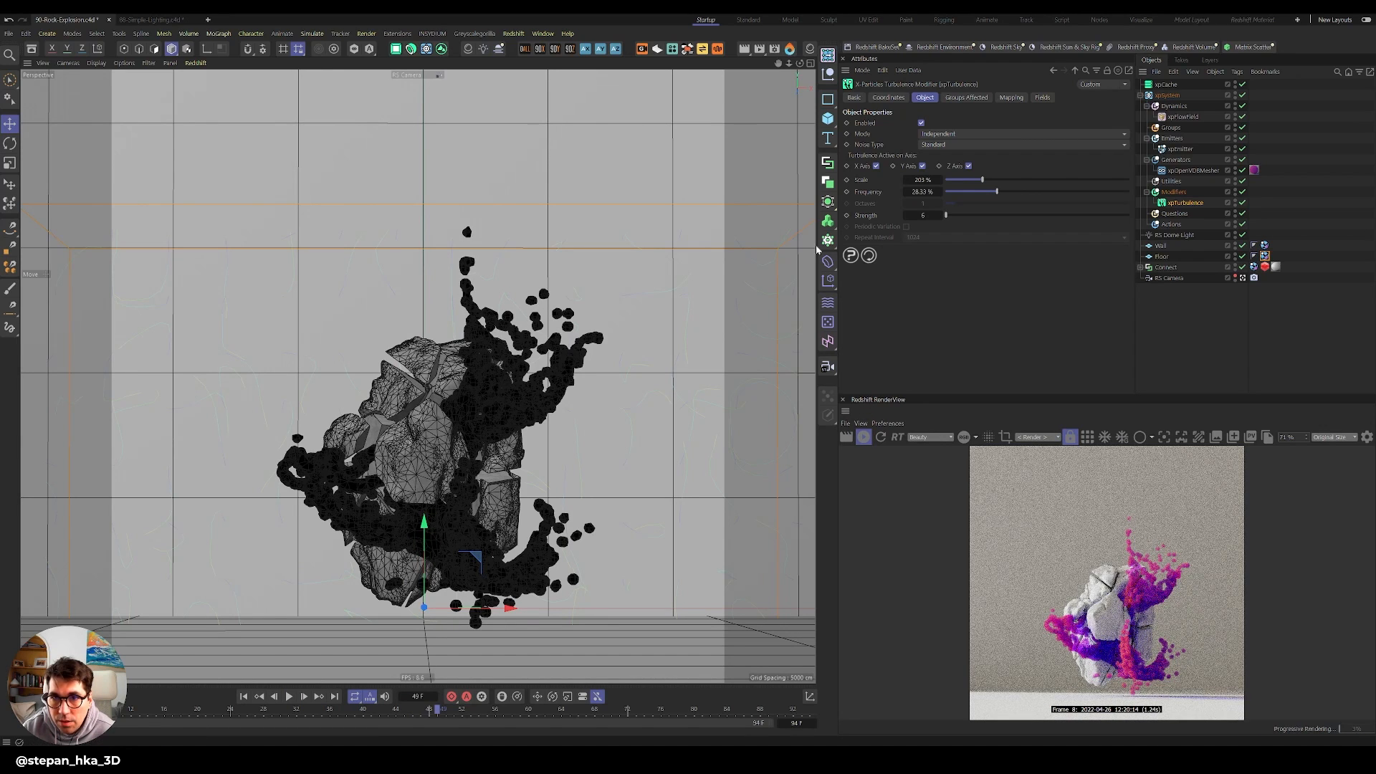
# Set the render output resolution to 3240 x 3240 pixels and fit the enlarged image in the render preview.
pyautogui.hotkey('ctrl', 'b')
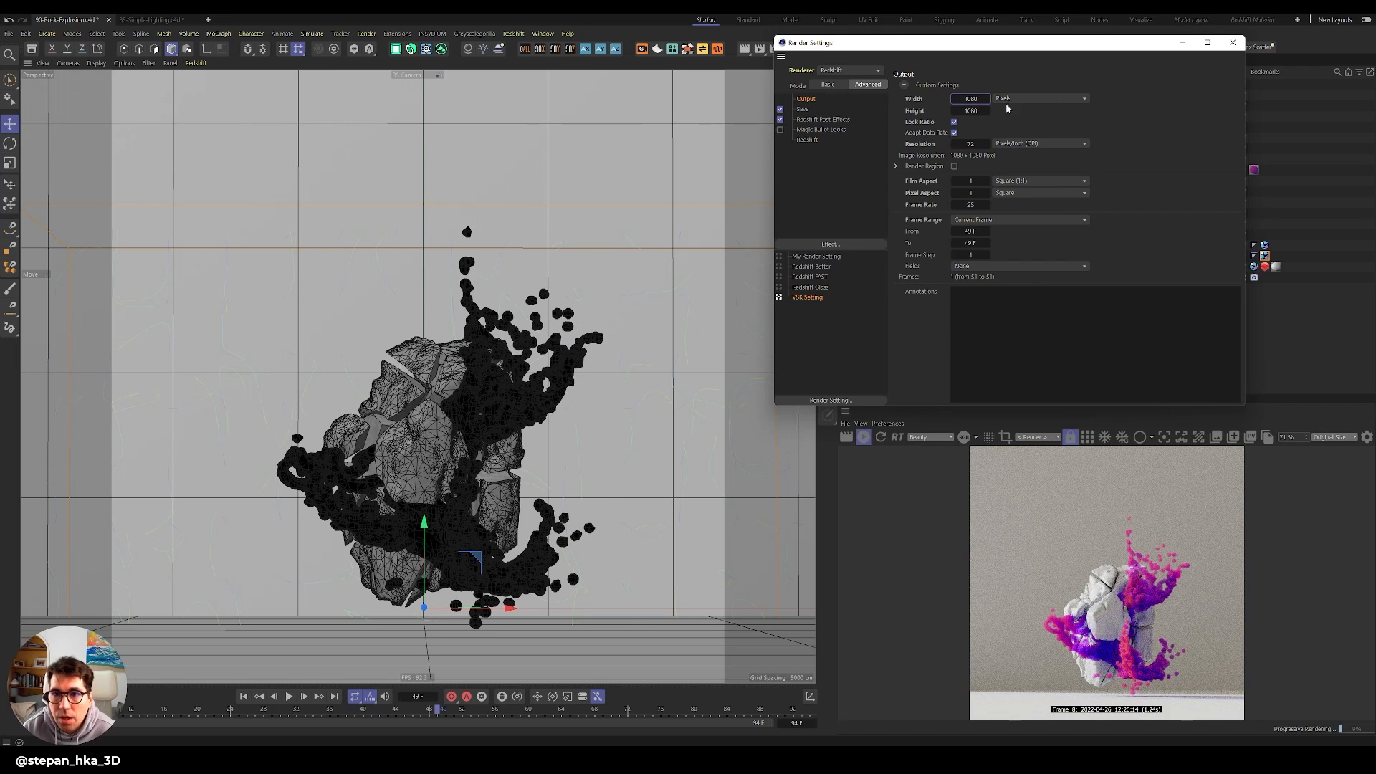
pyautogui.doubleClick(970, 98)
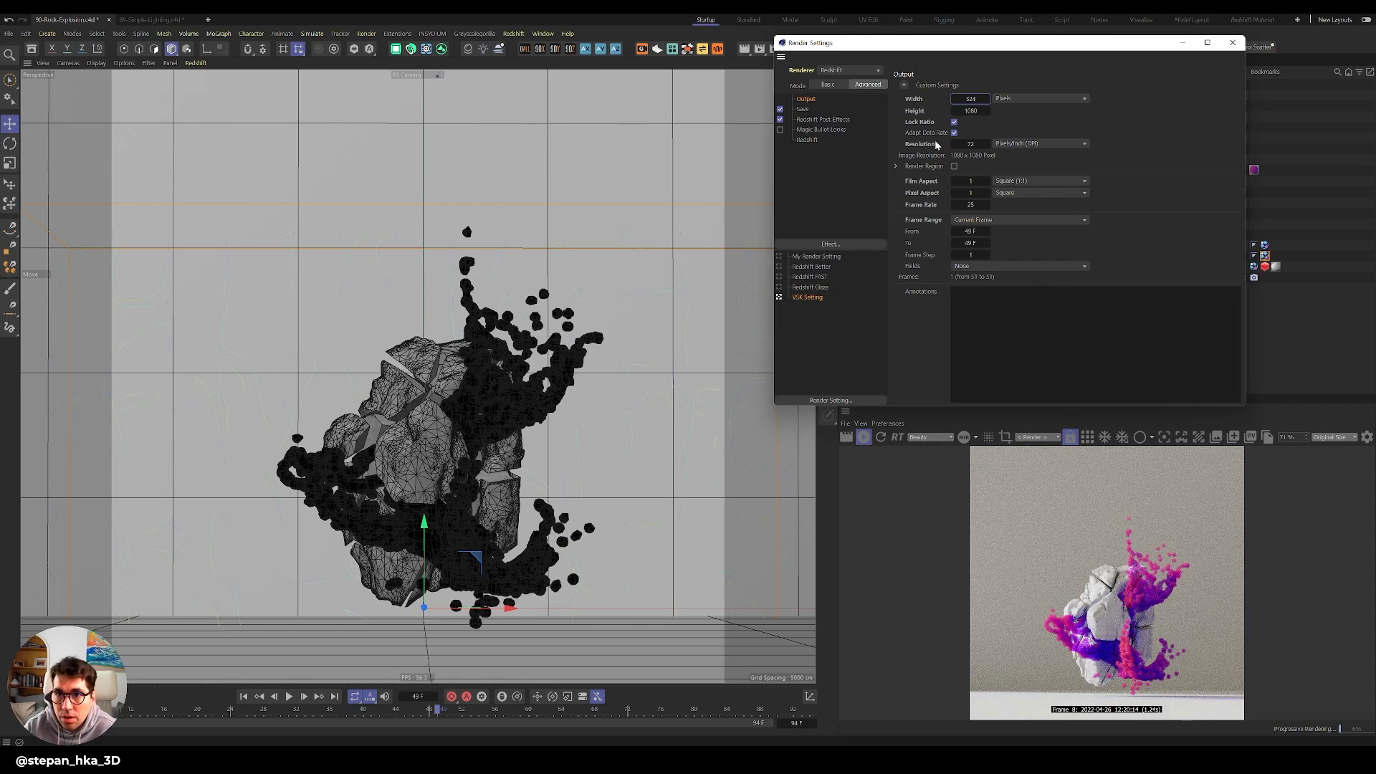
pyautogui.press('Return')
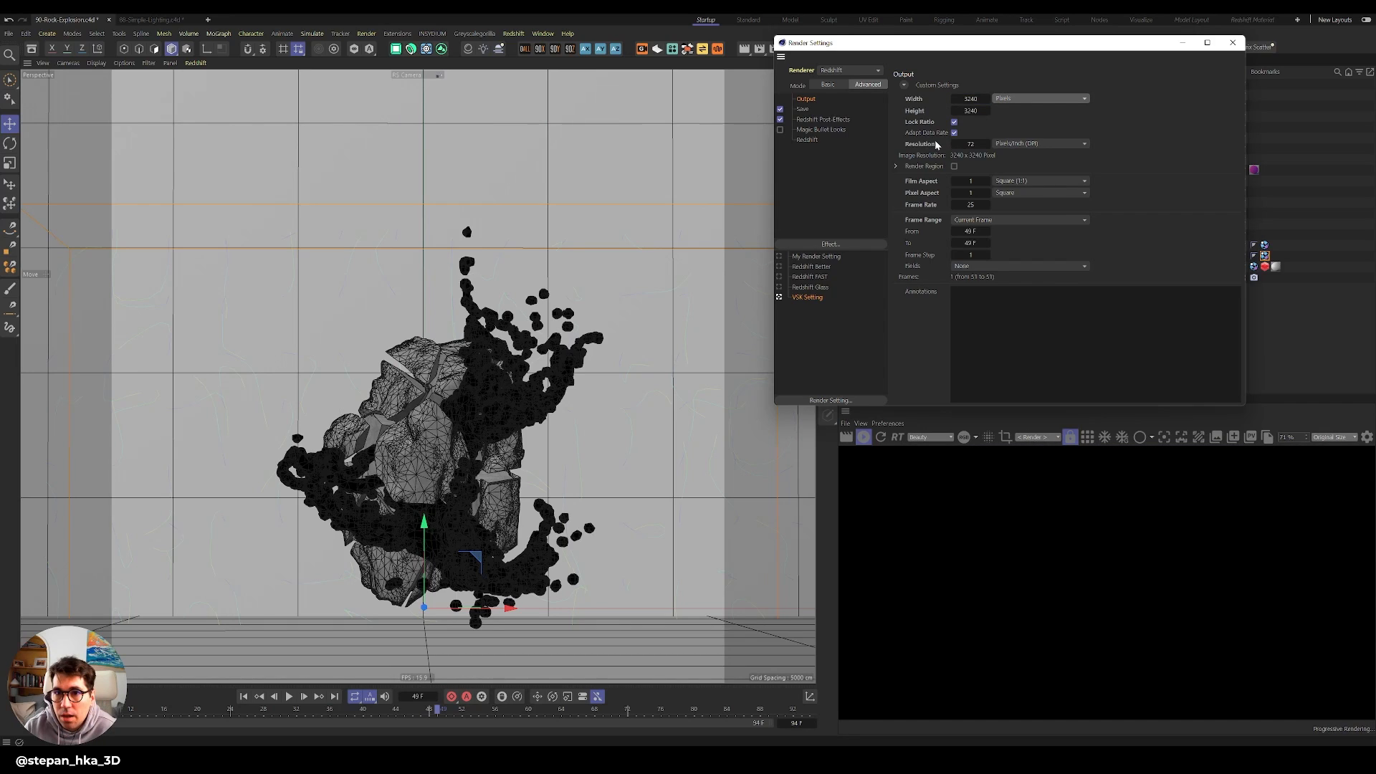
pyautogui.click(1233, 43)
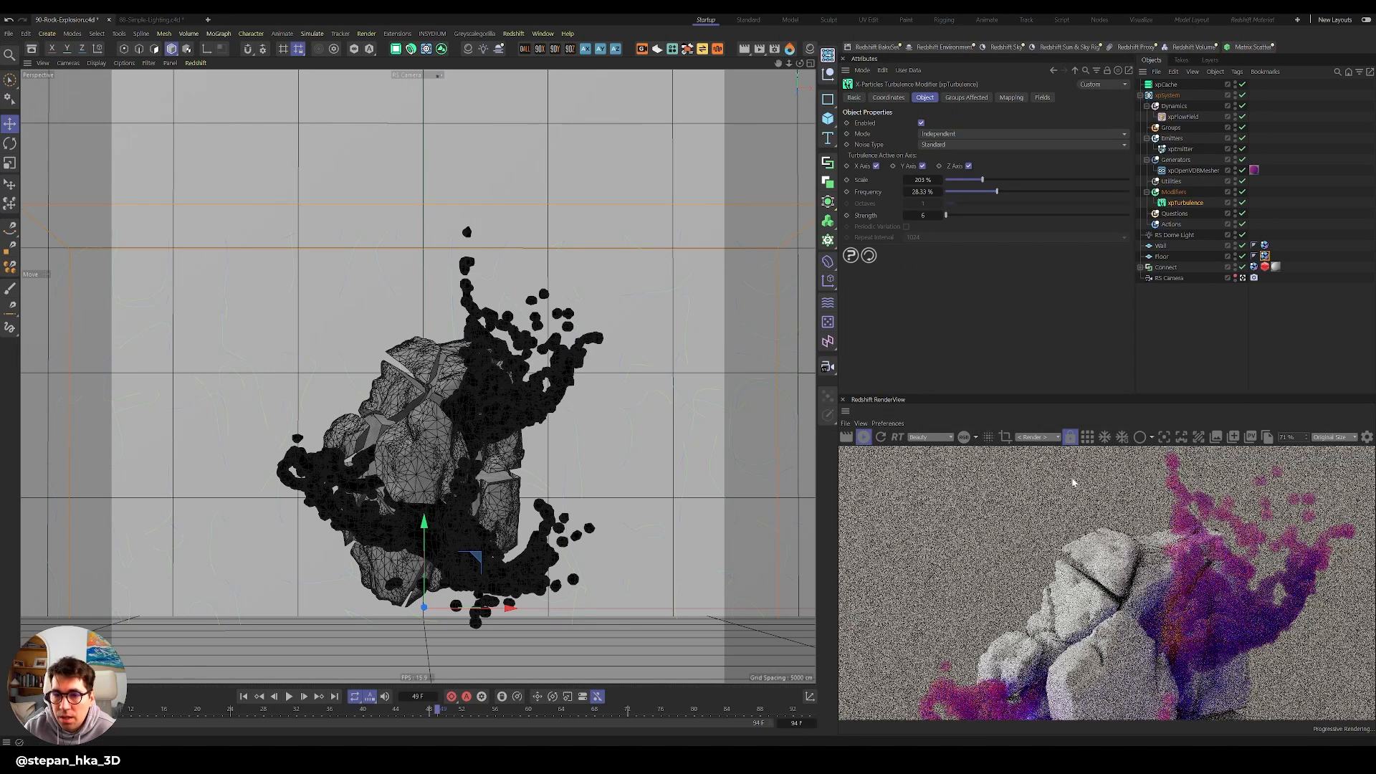
pyautogui.scroll(-5, 1038, 571)
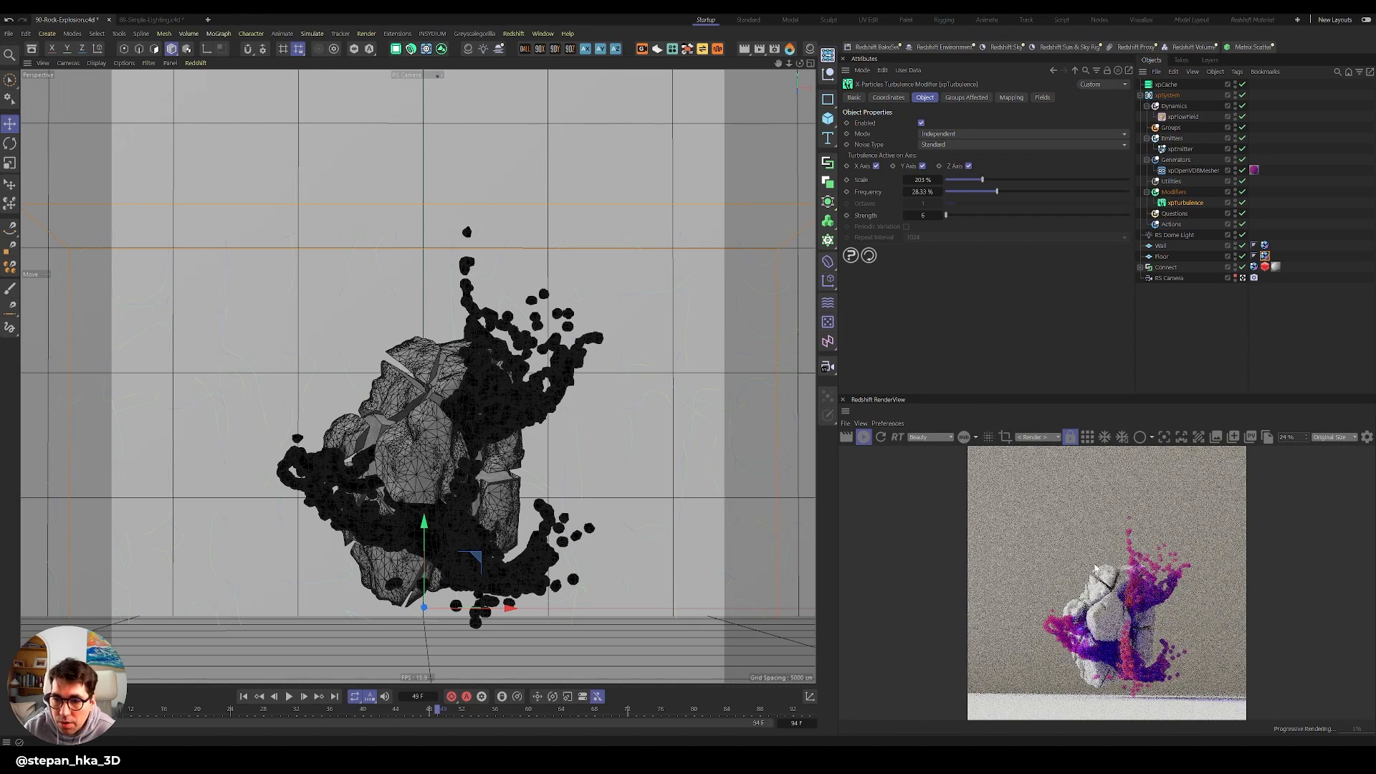
# Reframe the rock explosion through the RS Camera and examine the rendered splash and its small droplets up close.
pyautogui.keyDown('alt'); pyautogui.moveTo(407, 414); pyautogui.dragTo(442, 454); pyautogui.keyUp('alt')
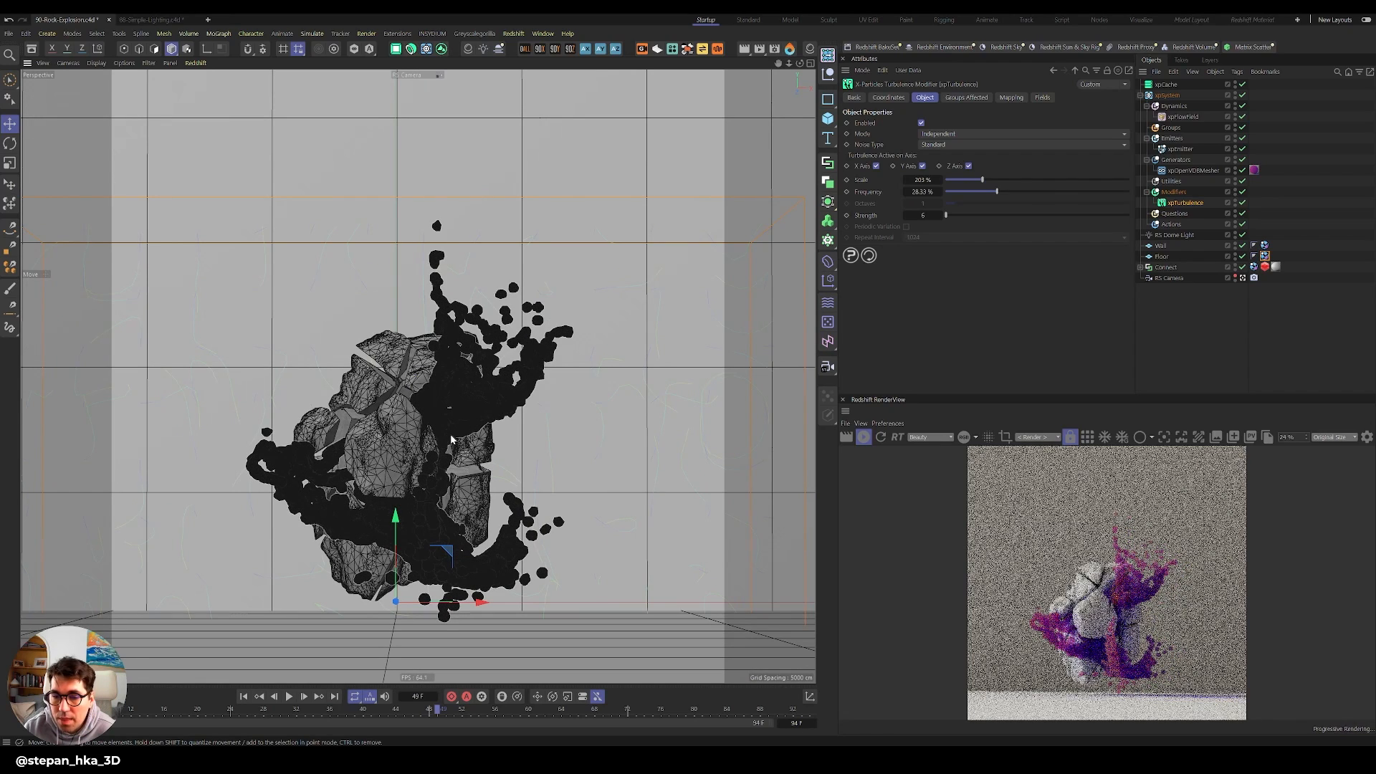
pyautogui.keyDown('alt'); pyautogui.moveTo(391, 456); pyautogui.dragTo(391, 459); pyautogui.keyUp('alt')
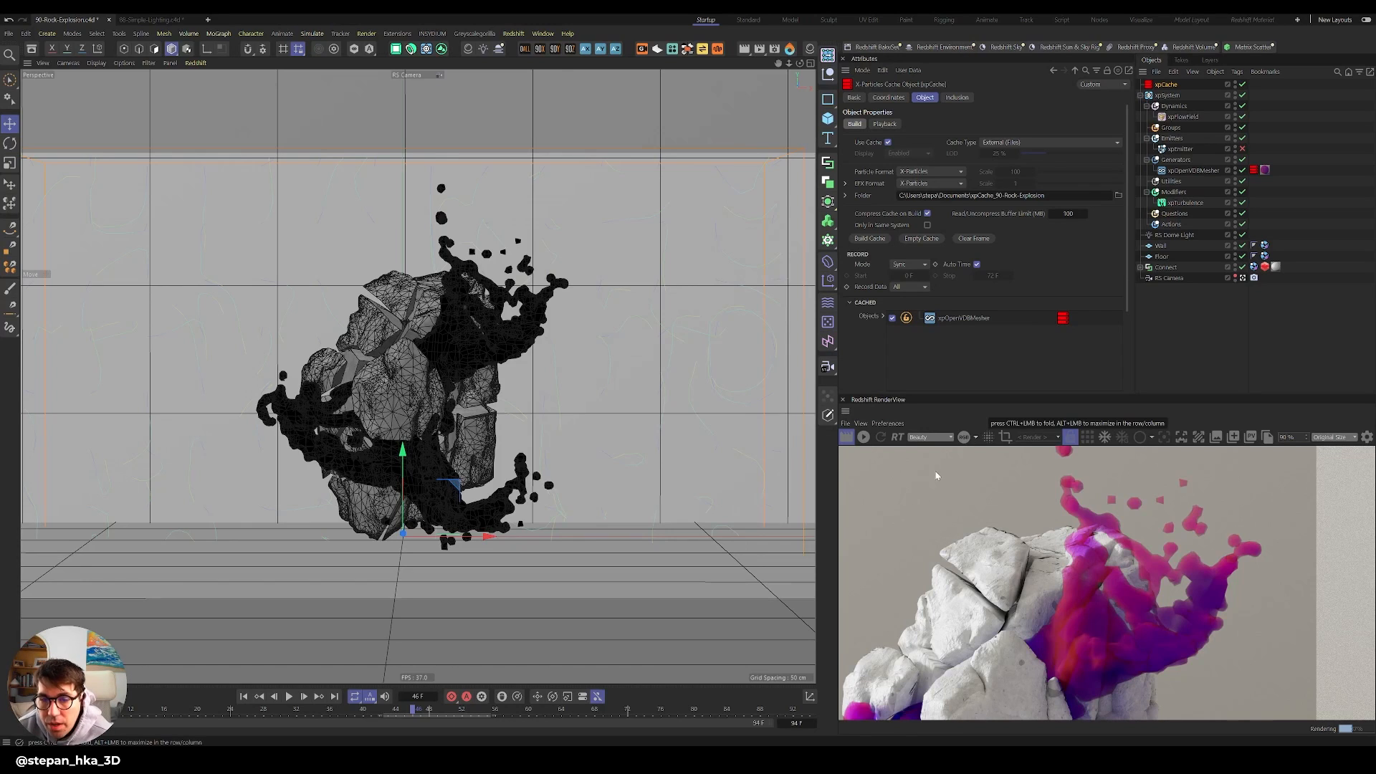
pyautogui.scroll(-4, 1118, 494)
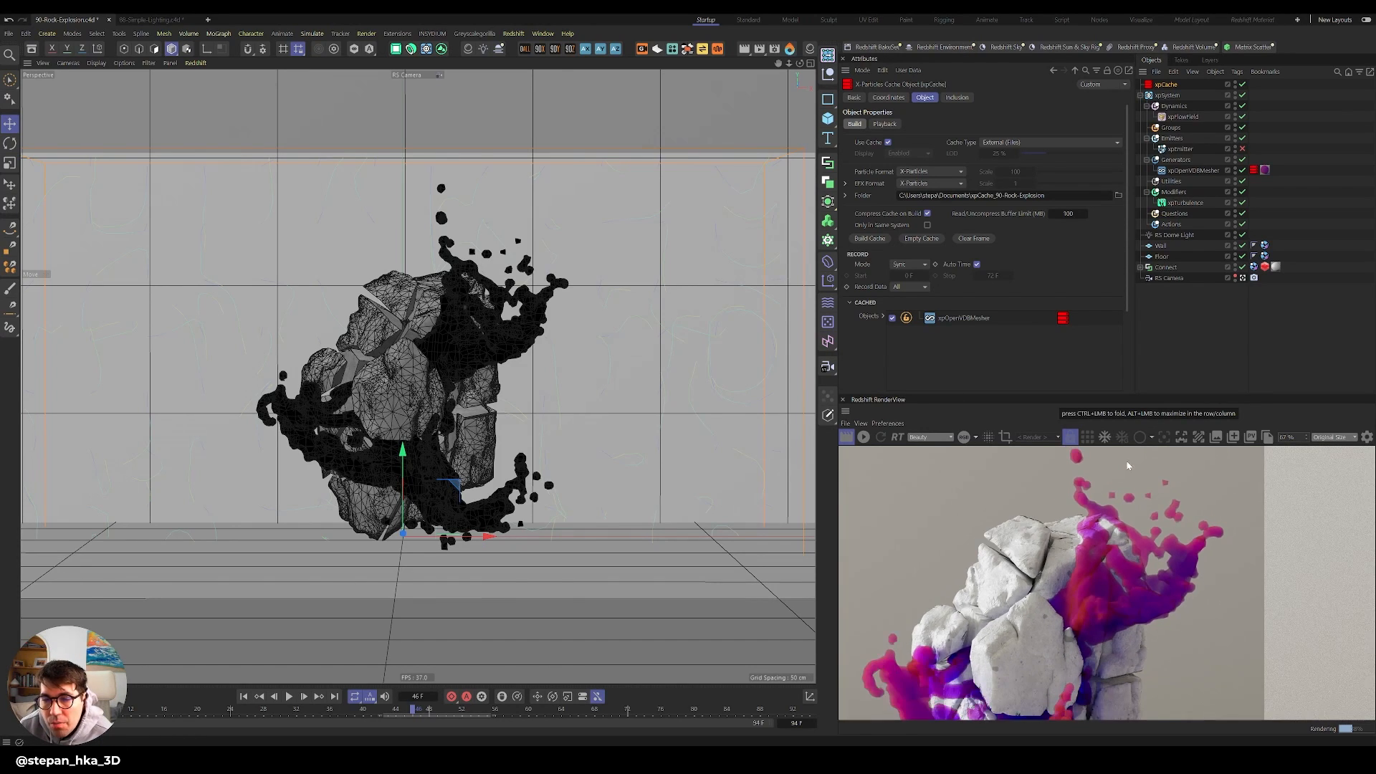
pyautogui.scroll(8, 1134, 503)
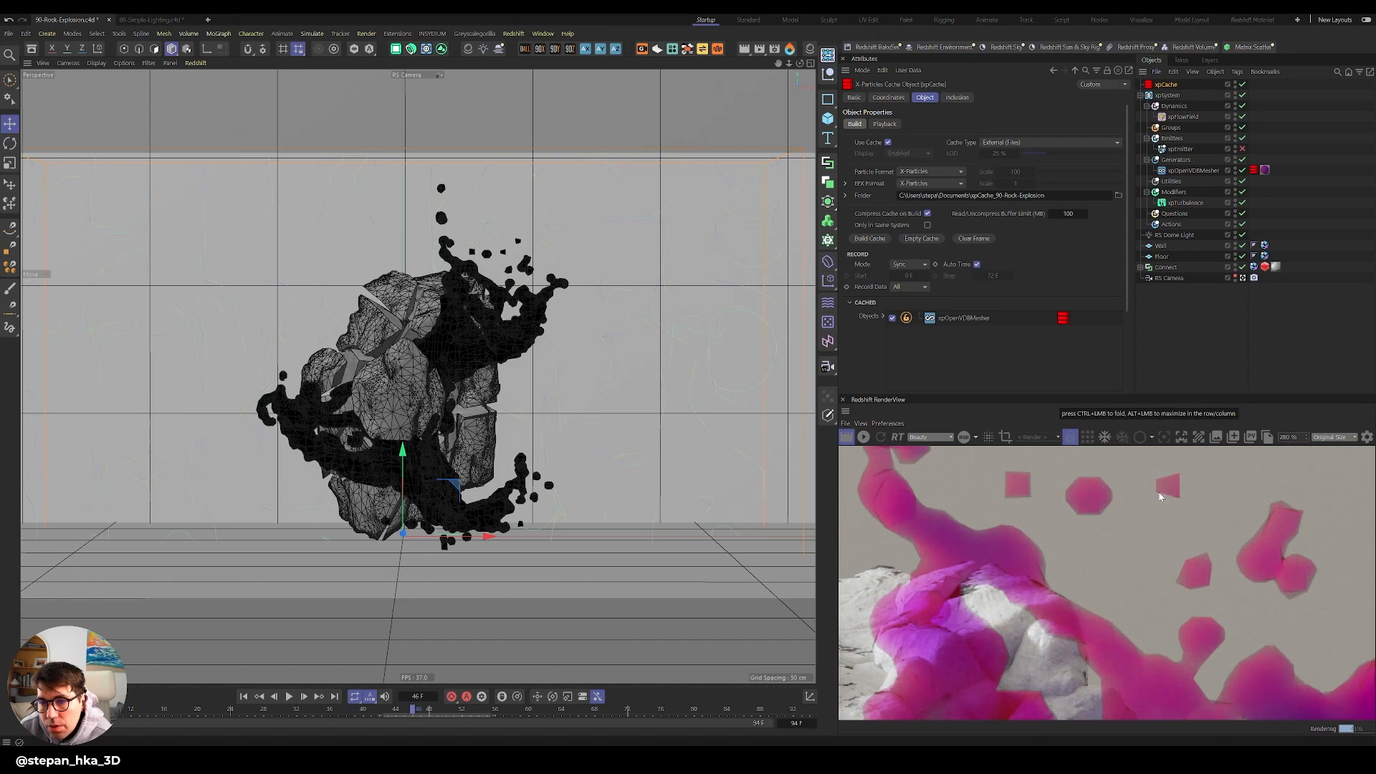
# Add a Redshift Object tag to the xpOpenVDBMesher, enable its geometry override and tessellation, and start a progressive preview render.
pyautogui.scroll(-5, 1183, 485)
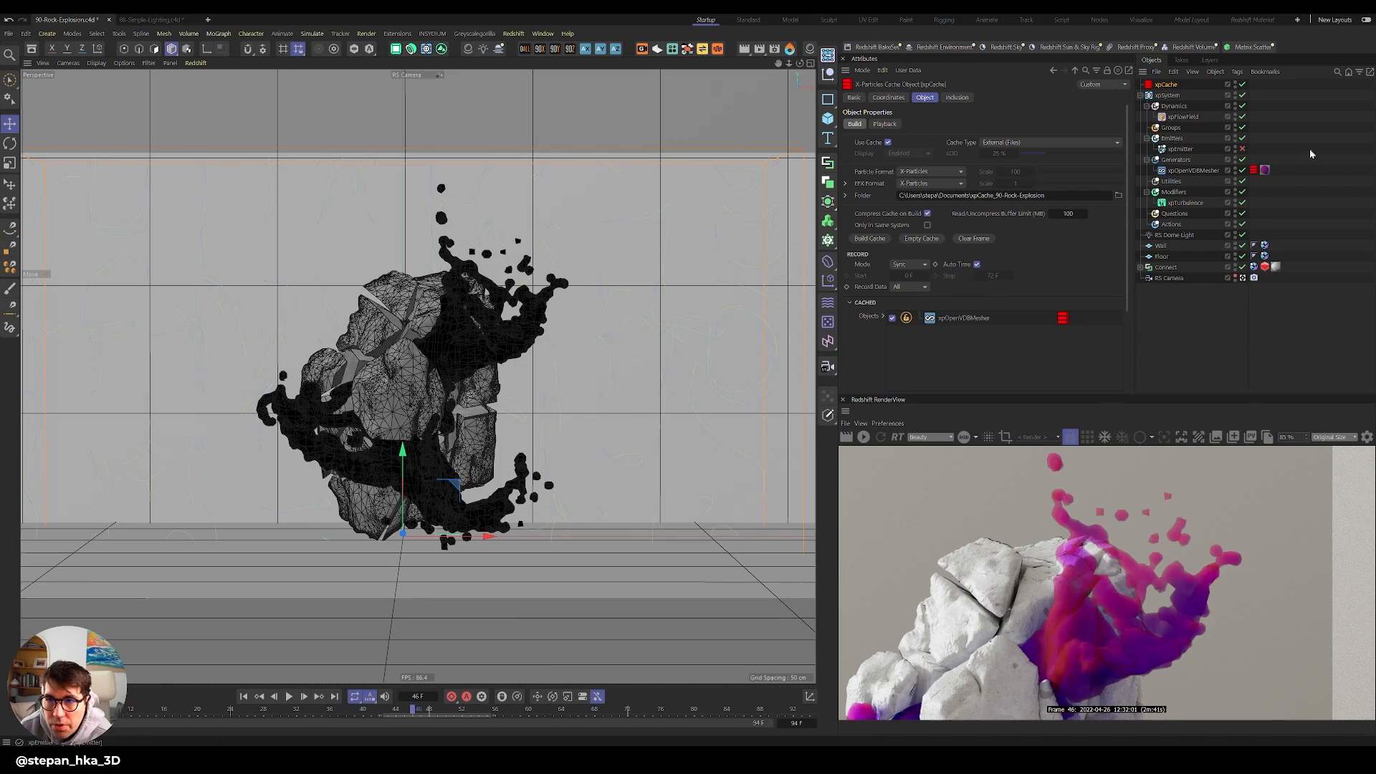
pyautogui.rightClick(1172, 172)
pyautogui.moveTo(1218, 269)
pyautogui.click(1144, 301)
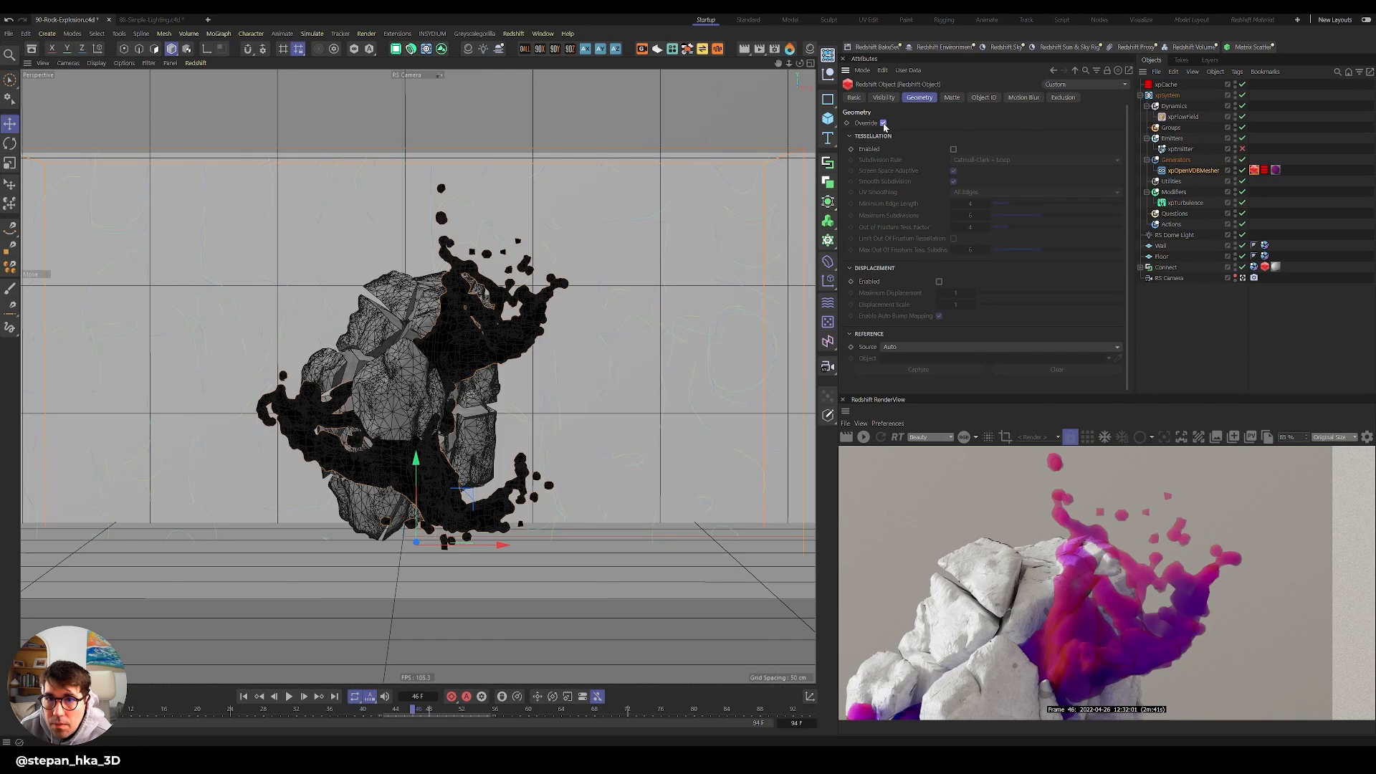
pyautogui.click(953, 149)
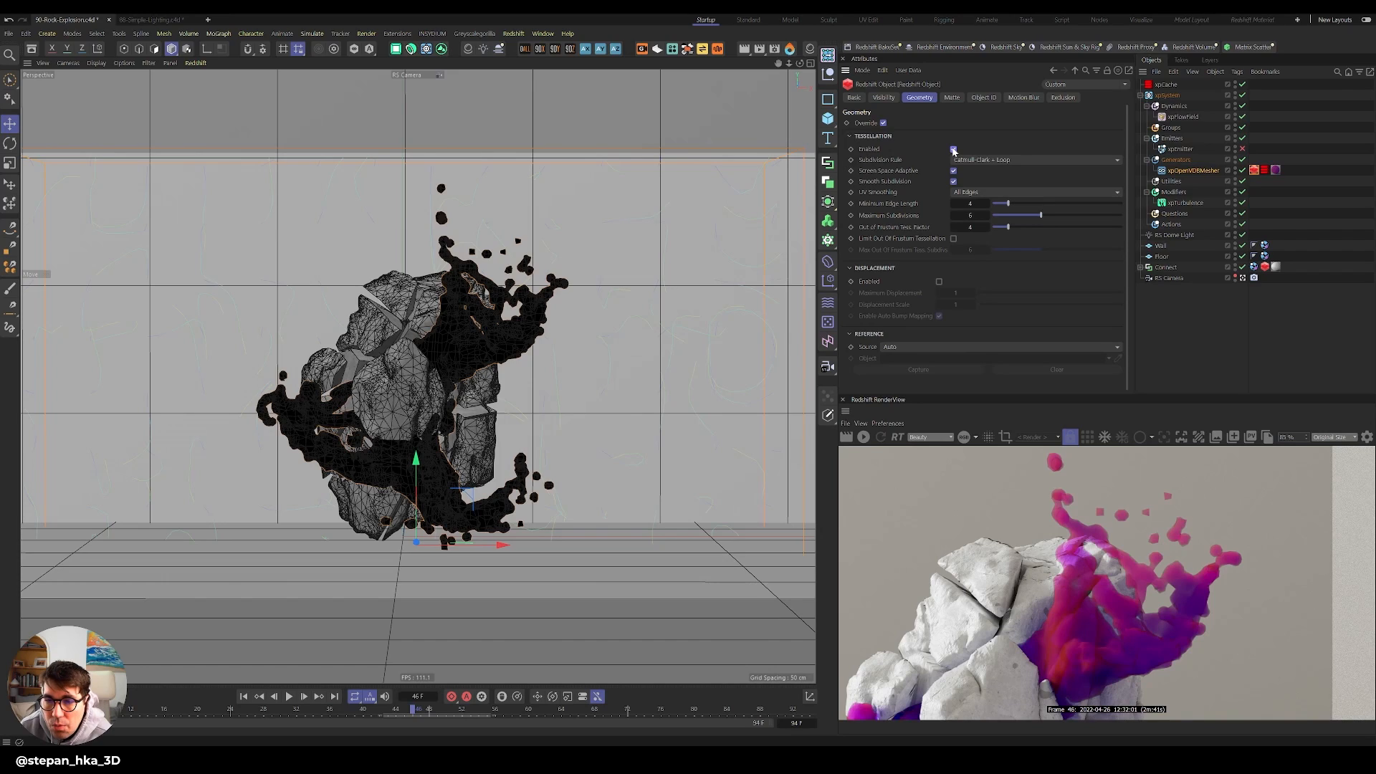
pyautogui.click(863, 437)
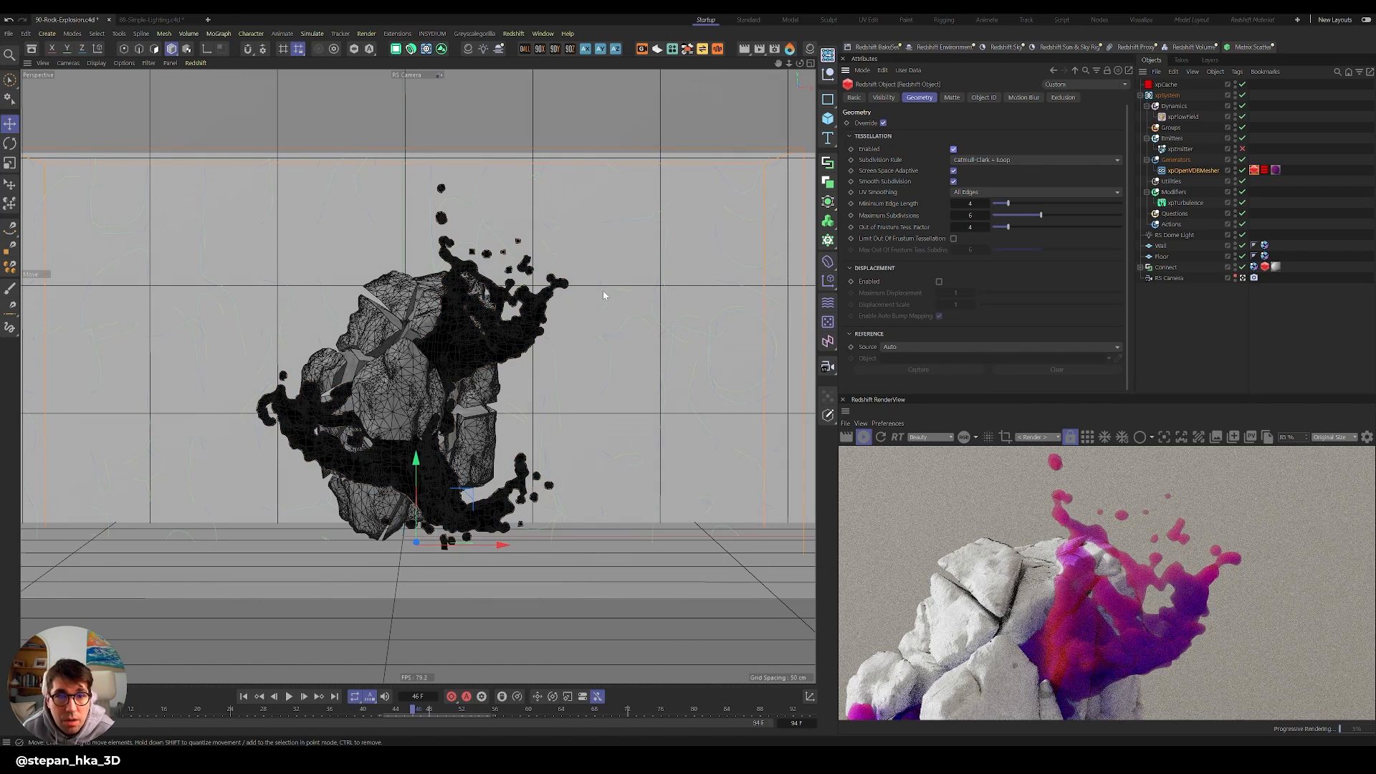
# Frame the rock slightly closer through the RS Camera and inspect the tessellated splash in the render preview, both in detail and as a whole.
pyautogui.scroll(1, 505, 254)
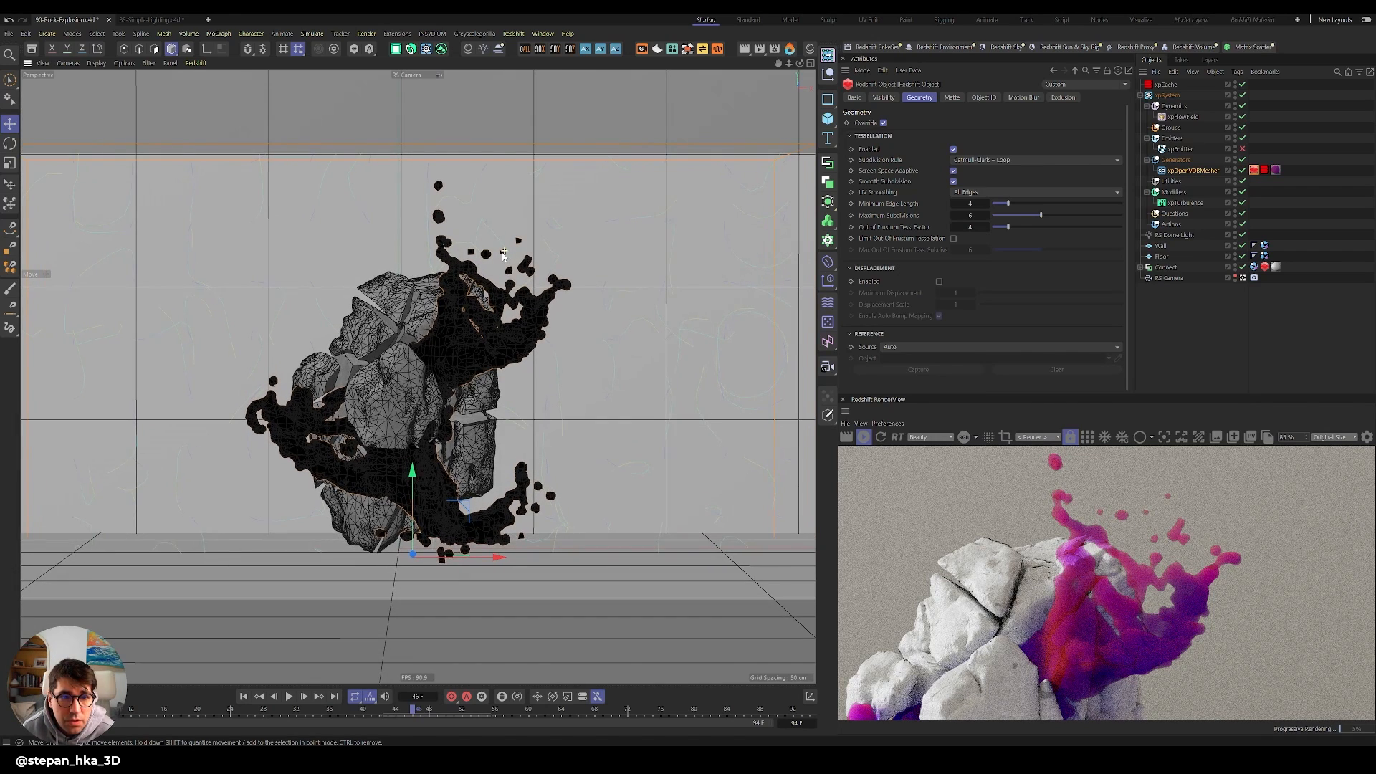
pyautogui.scroll(1, 534, 252)
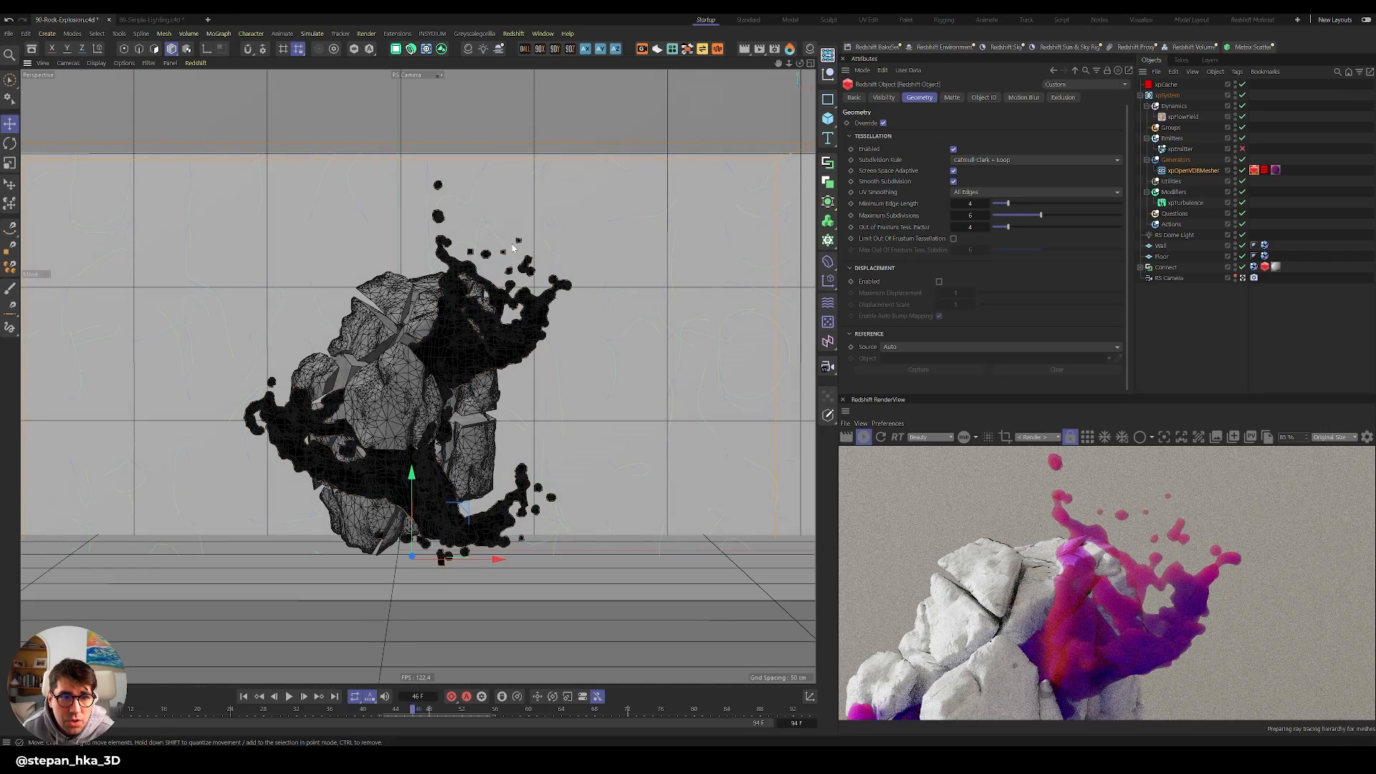
pyautogui.scroll(-1, 1164, 558)
pyautogui.scroll(-5, 1164, 558)
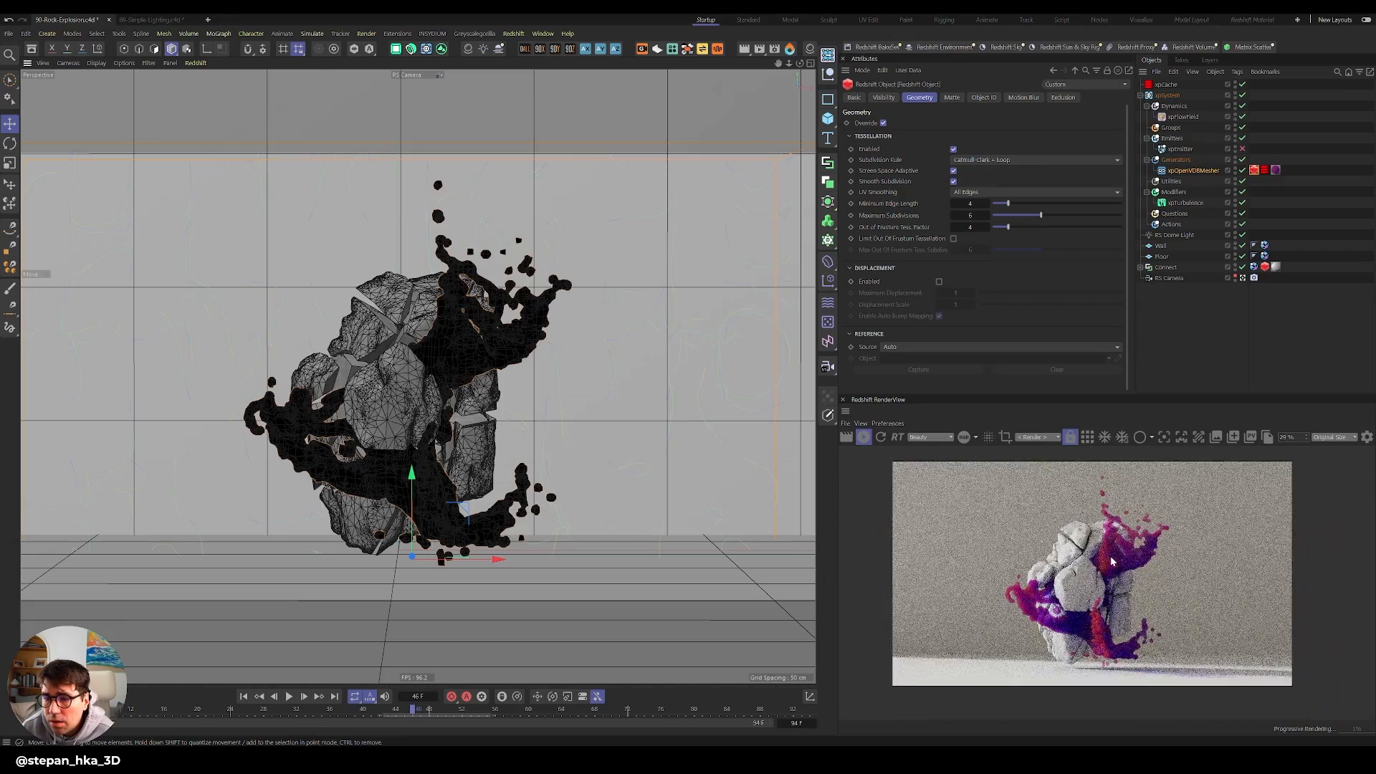
pyautogui.scroll(2, 1112, 573)
pyautogui.scroll(6, 1108, 584)
pyautogui.scroll(-4, 1070, 680)
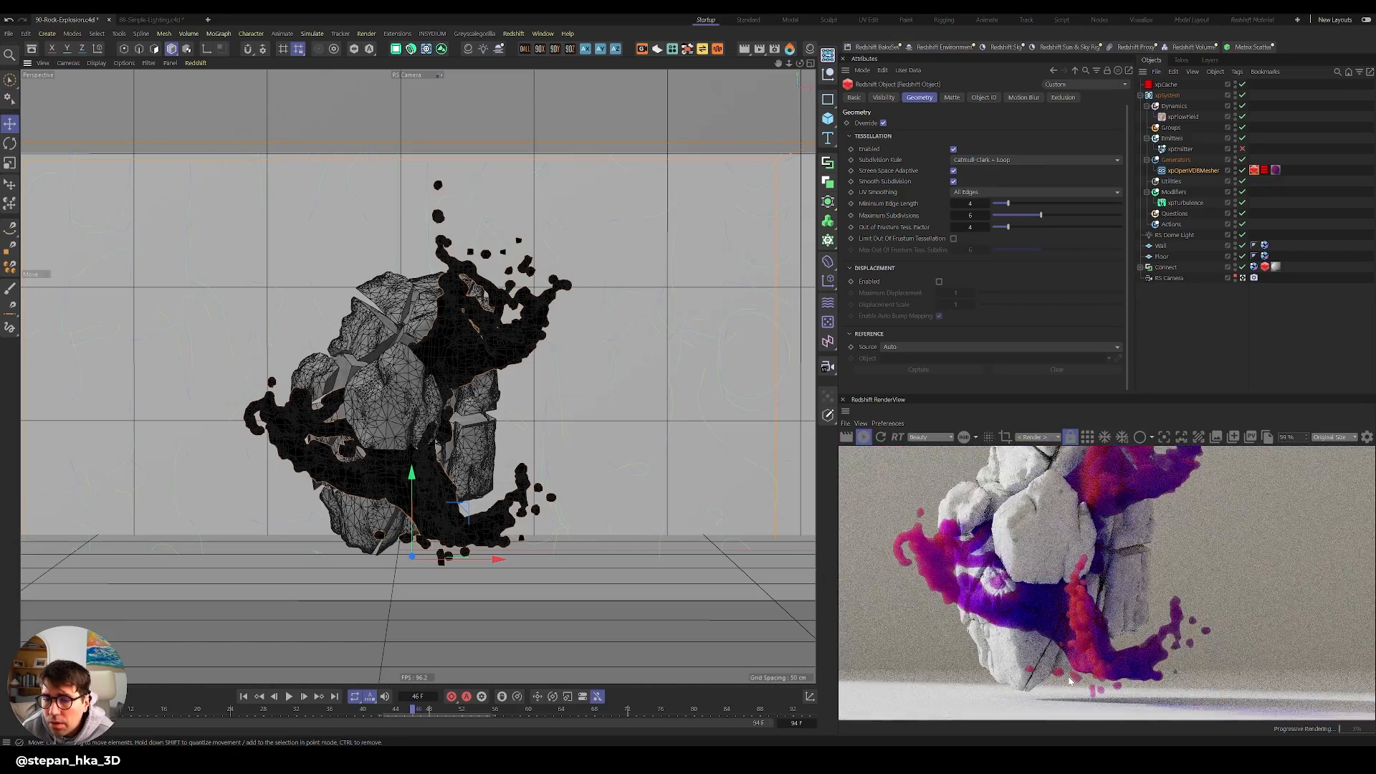
pyautogui.scroll(-3, 1070, 681)
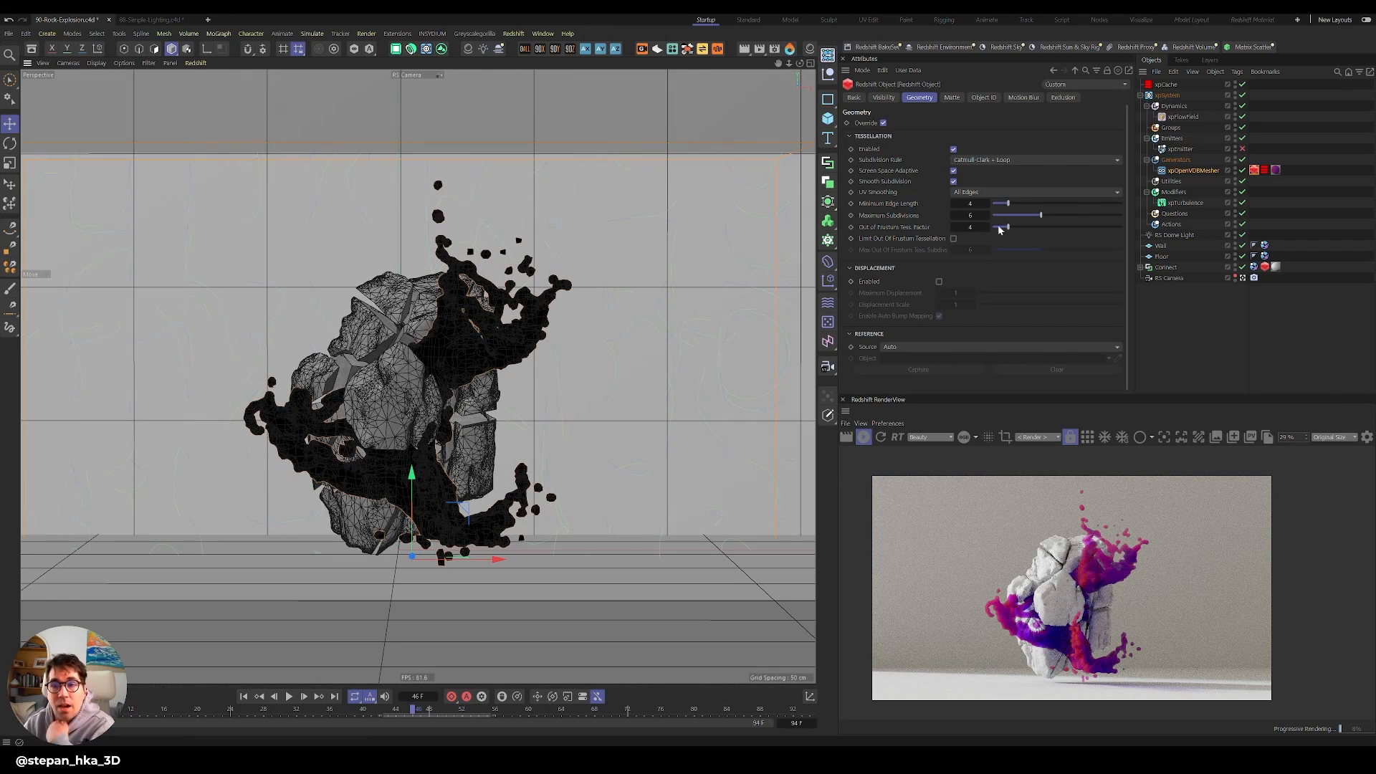
# Compare the cached splash at frames 56, 29 and 54, settle on frame 45 and start its final bucket render.
pyautogui.click(1165, 85)
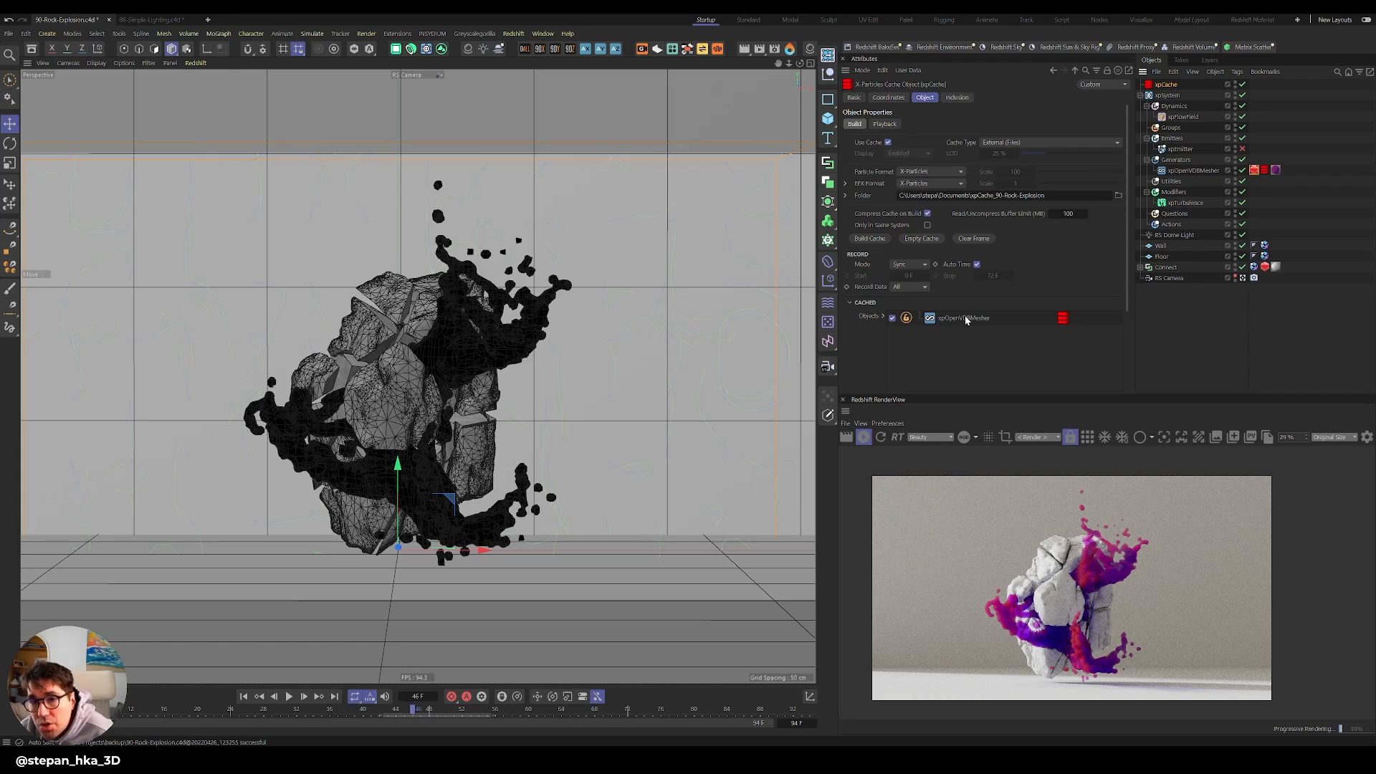
pyautogui.moveTo(416, 708); pyautogui.dragTo(498, 717)
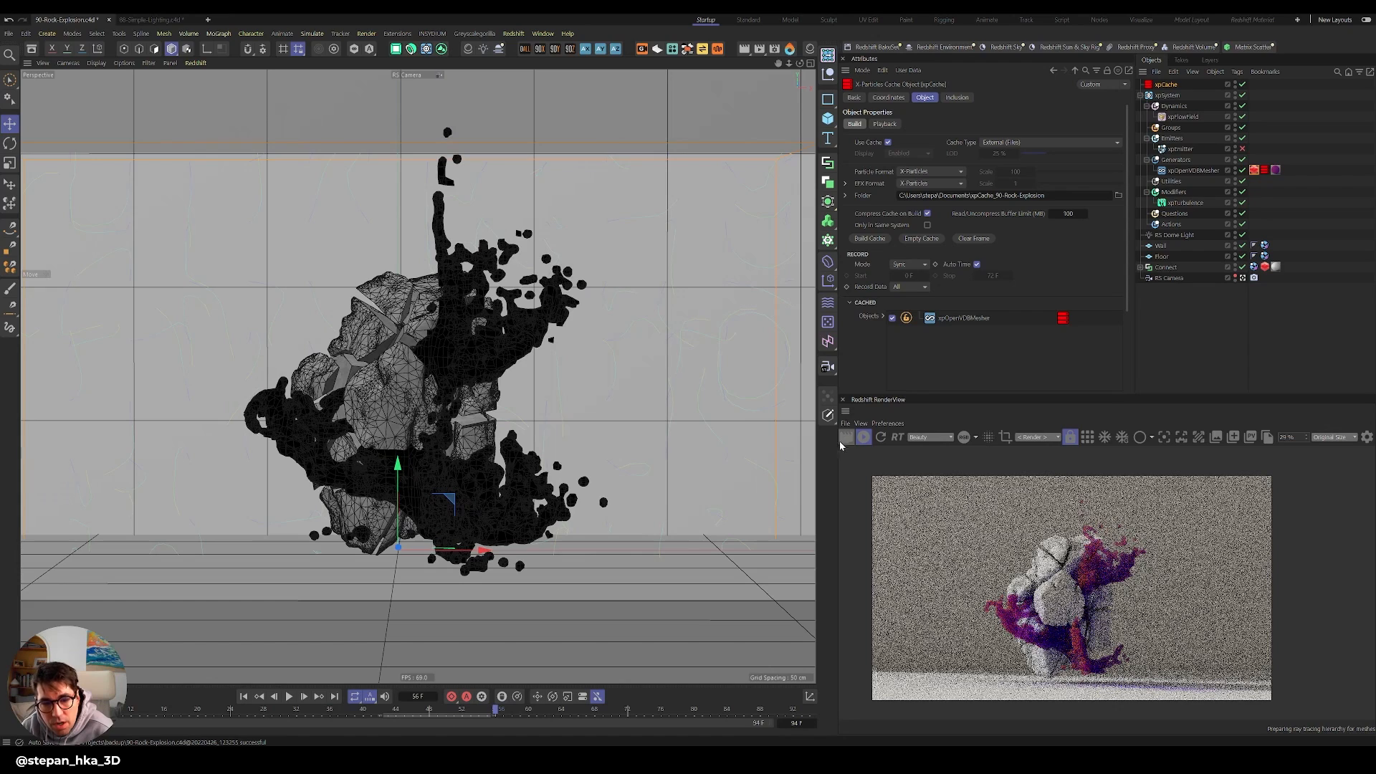
pyautogui.moveTo(452, 720); pyautogui.dragTo(274, 724)
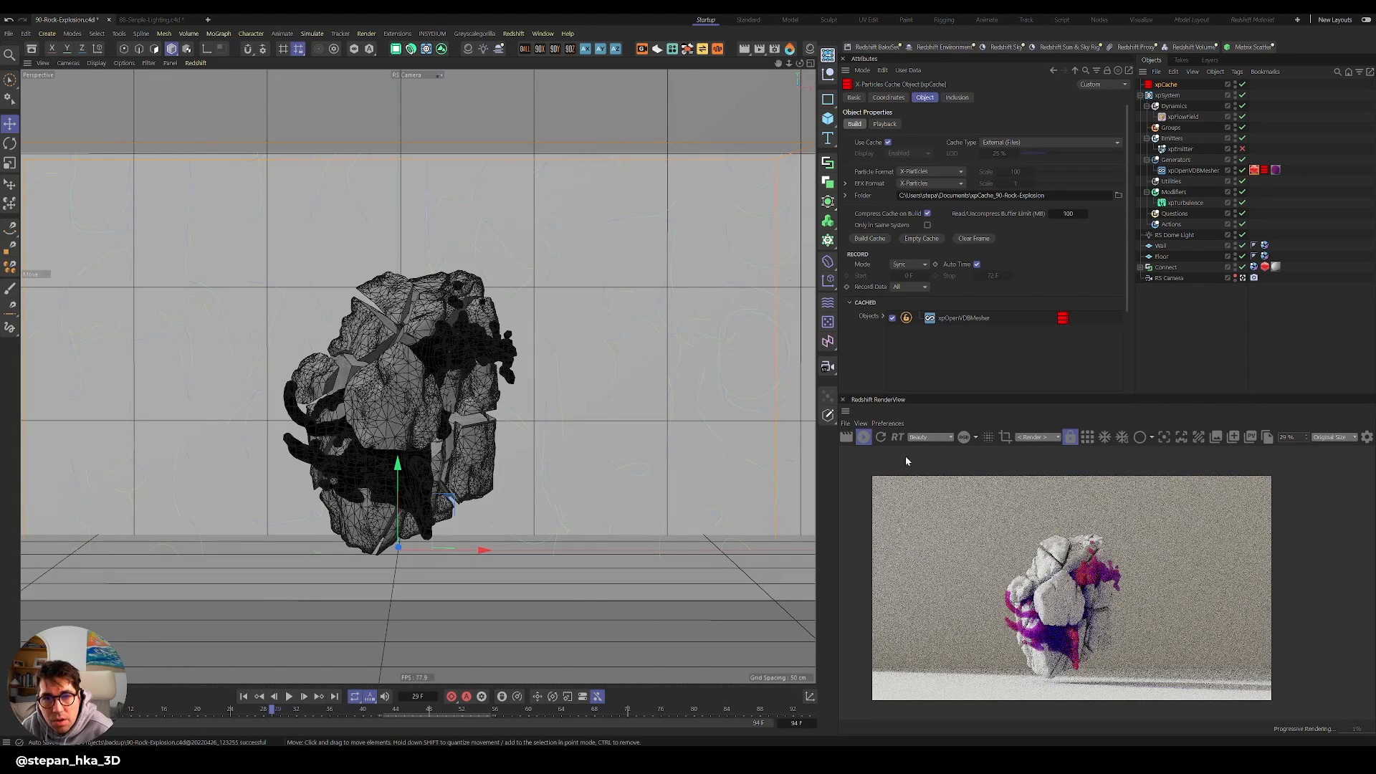
pyautogui.moveTo(488, 711)
pyautogui.mouseDown()
pyautogui.moveTo(530, 716)
pyautogui.moveTo(304, 720)
pyautogui.moveTo(479, 719)
pyautogui.mouseUp()
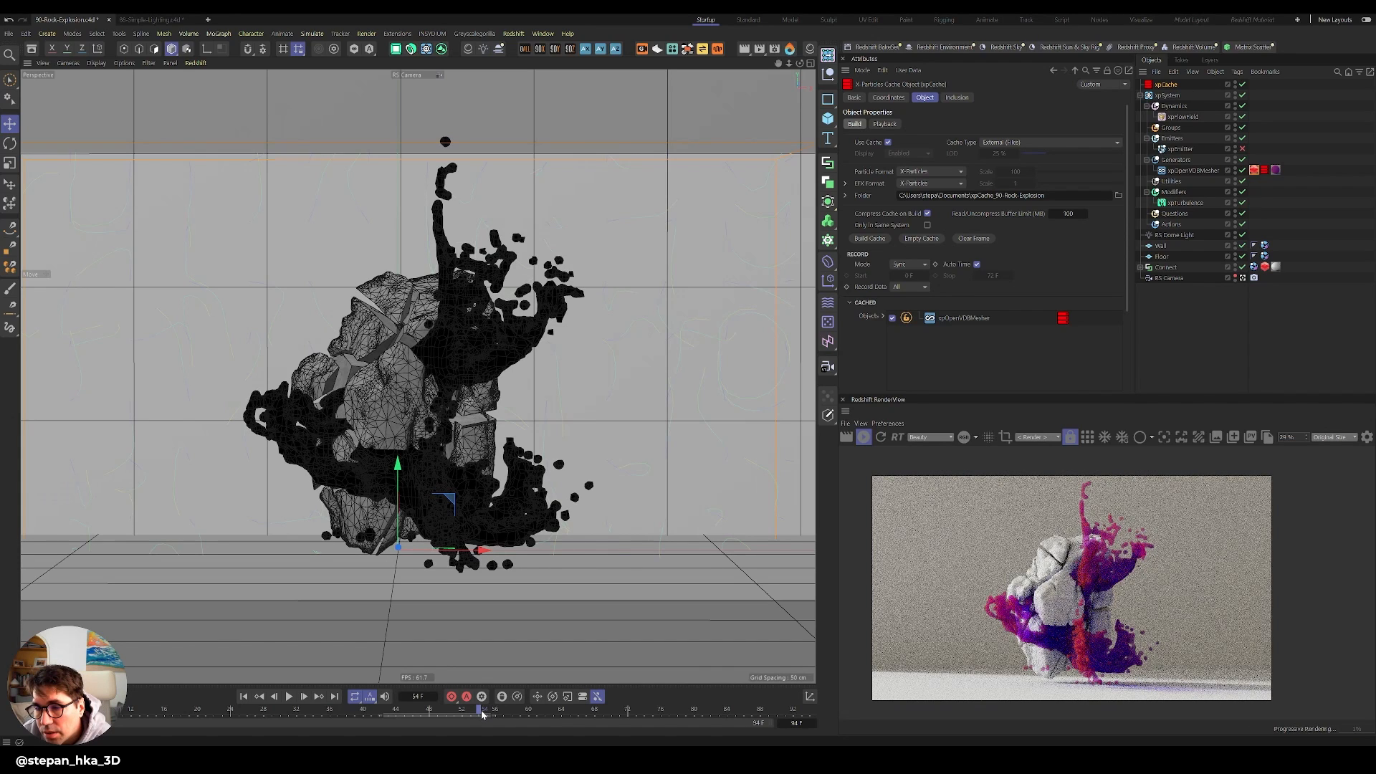
pyautogui.moveTo(470, 713); pyautogui.dragTo(407, 718)
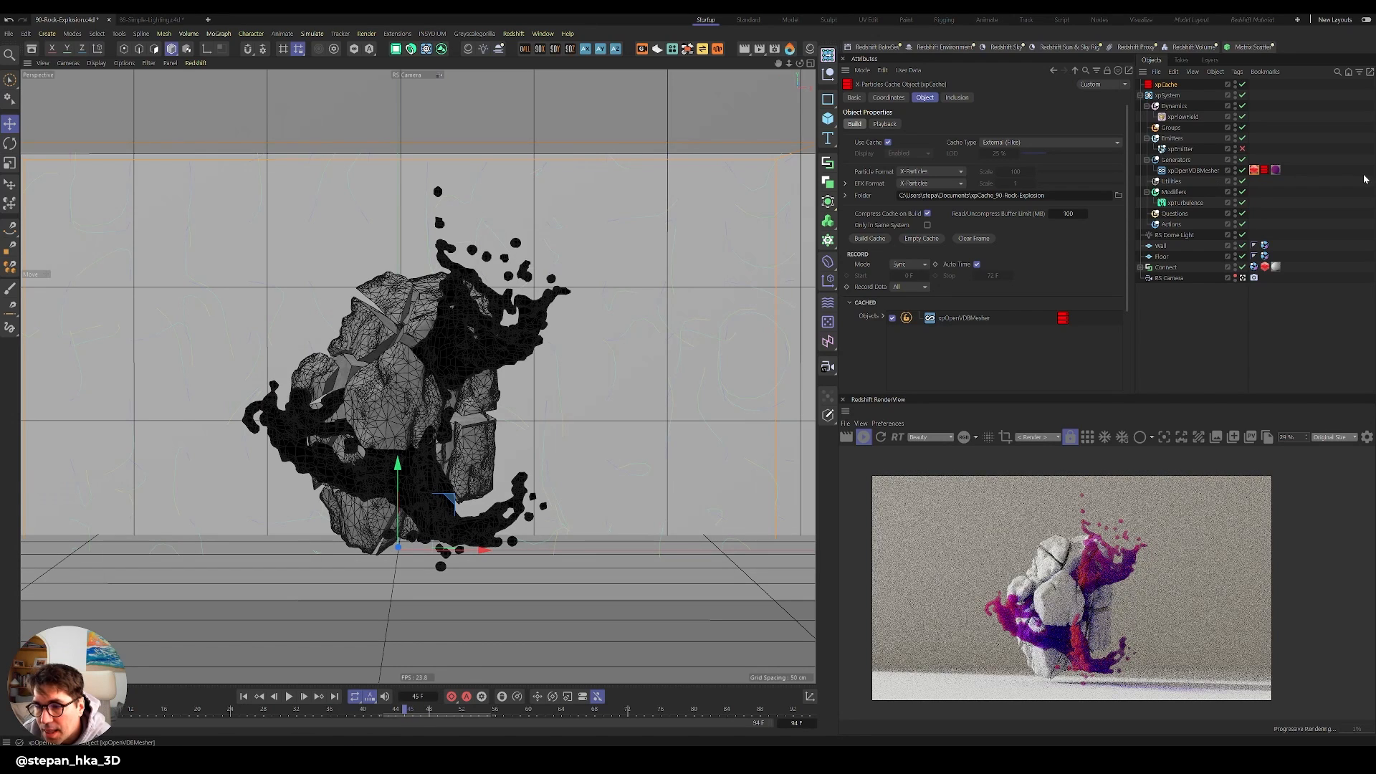
pyautogui.click(846, 436)
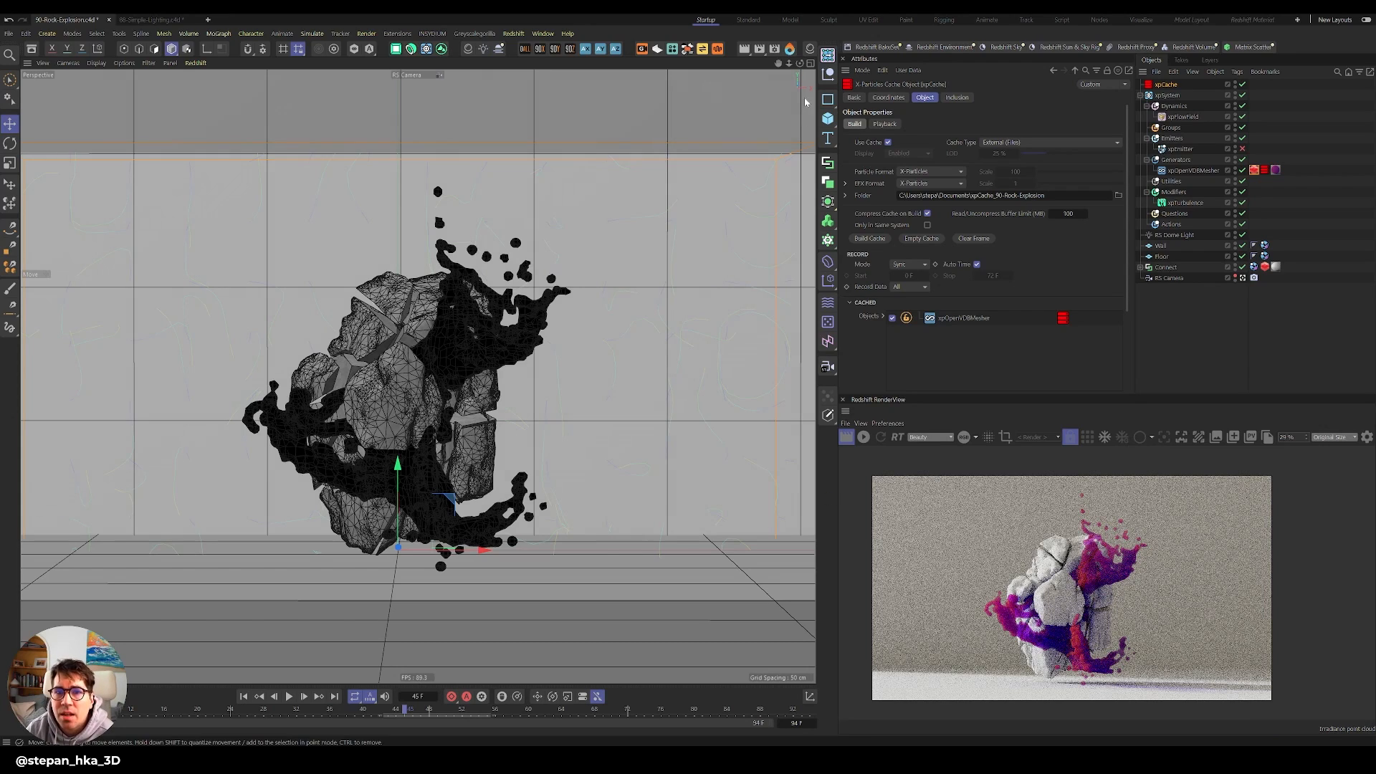
# Review the Redshift unified sampling settings and the sample overrides for sub-surface single scattering, light and reflection in the render settings.
pyautogui.click(773, 50)
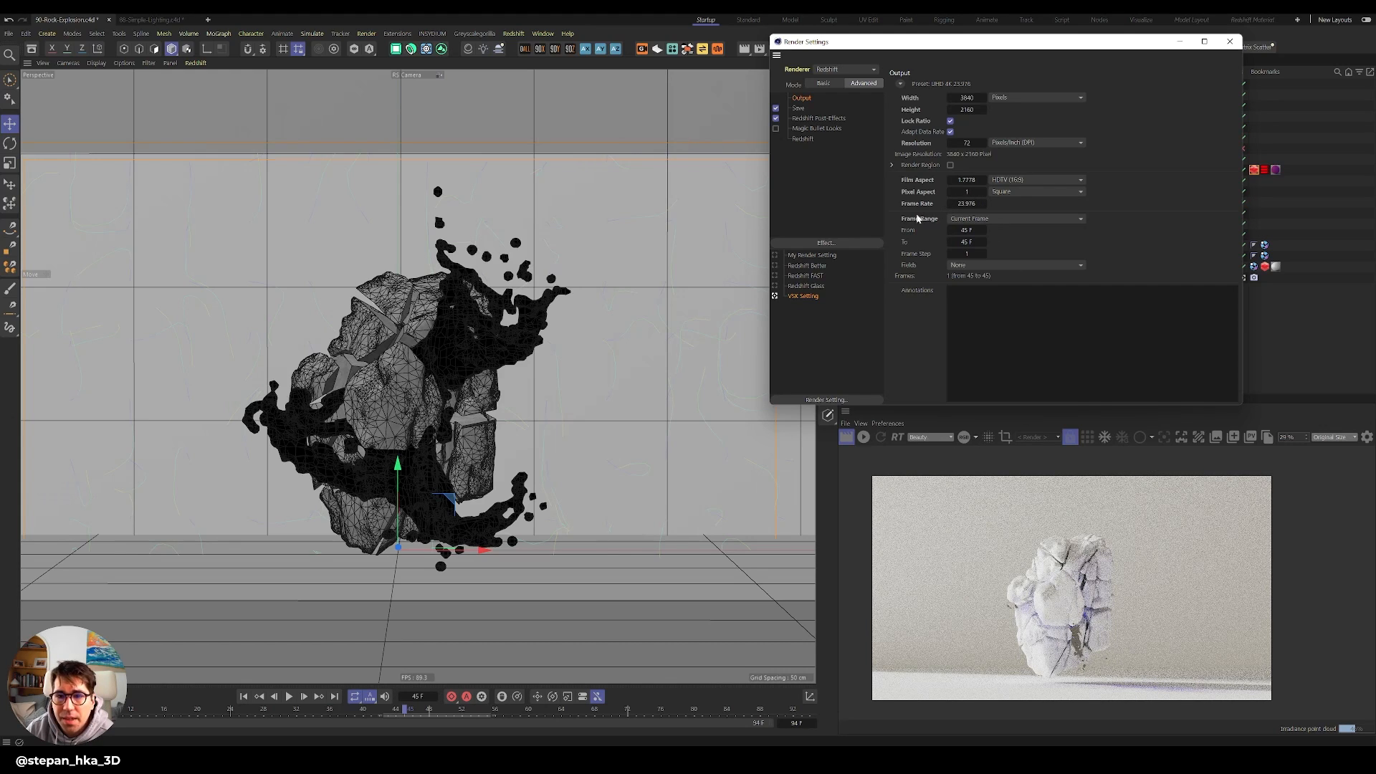
pyautogui.click(808, 139)
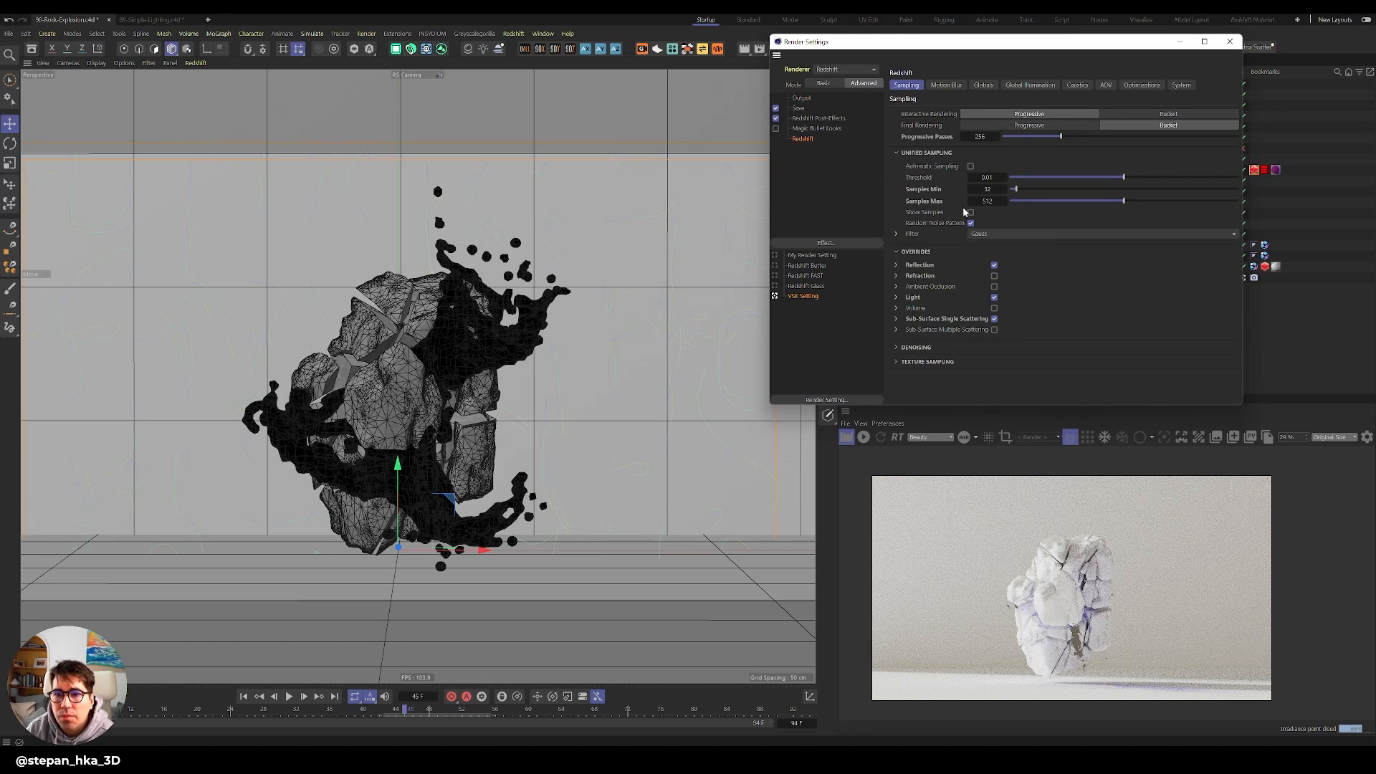
pyautogui.click(942, 319)
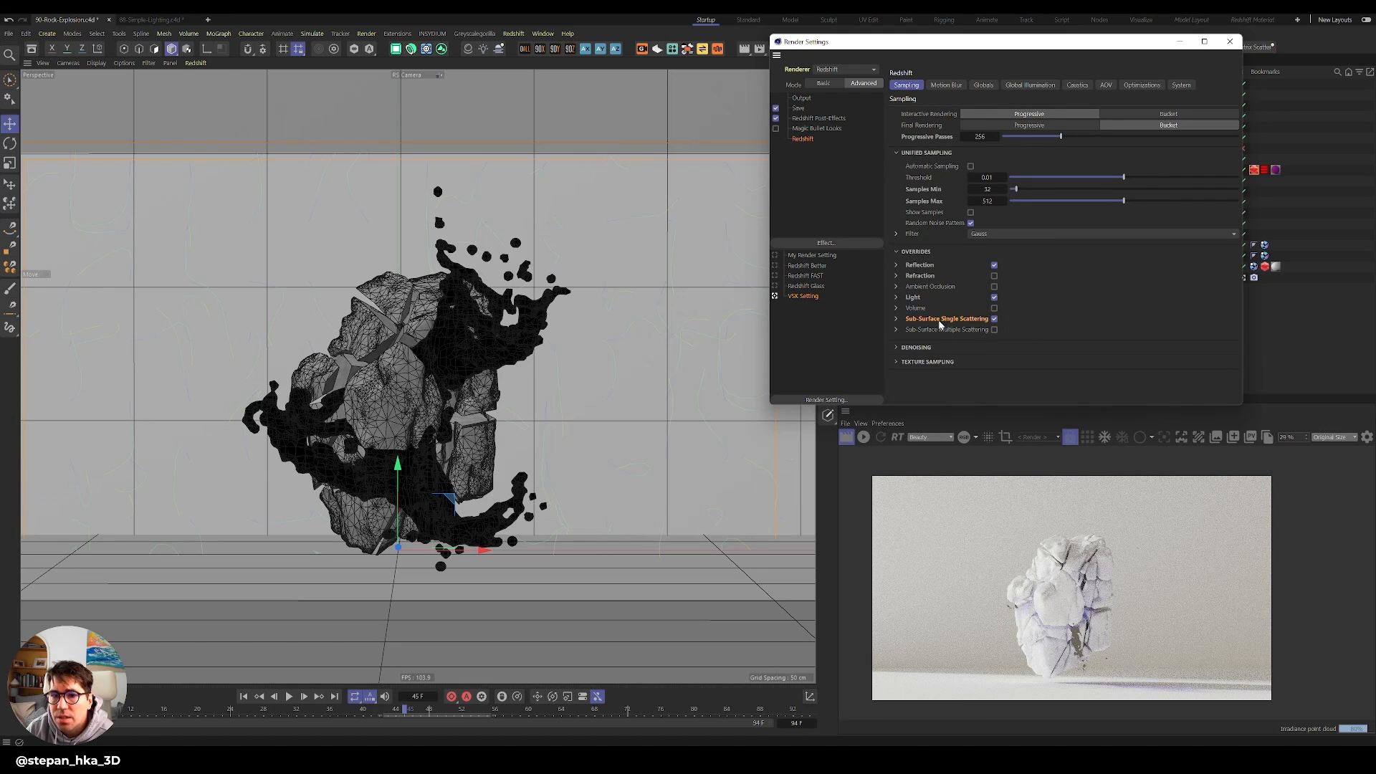
pyautogui.click(895, 319)
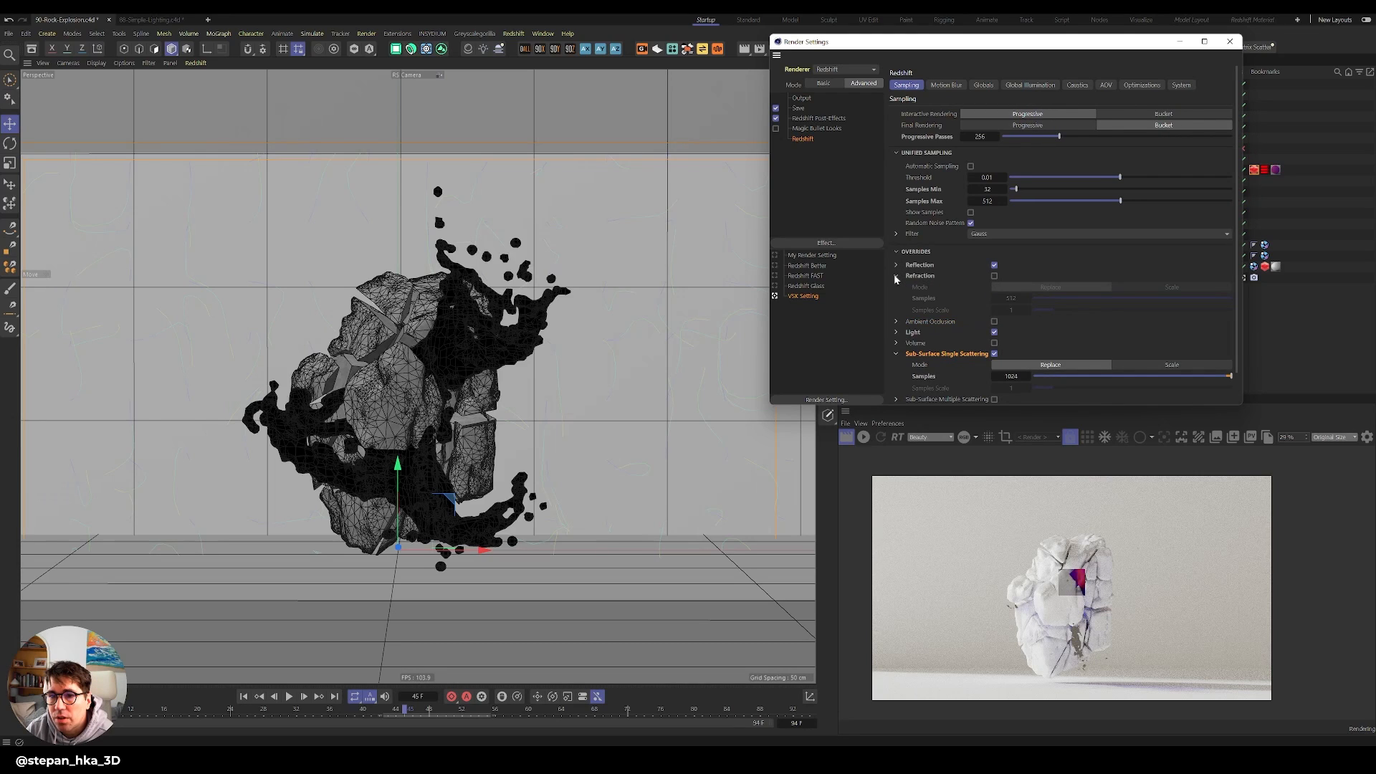
pyautogui.click(896, 298)
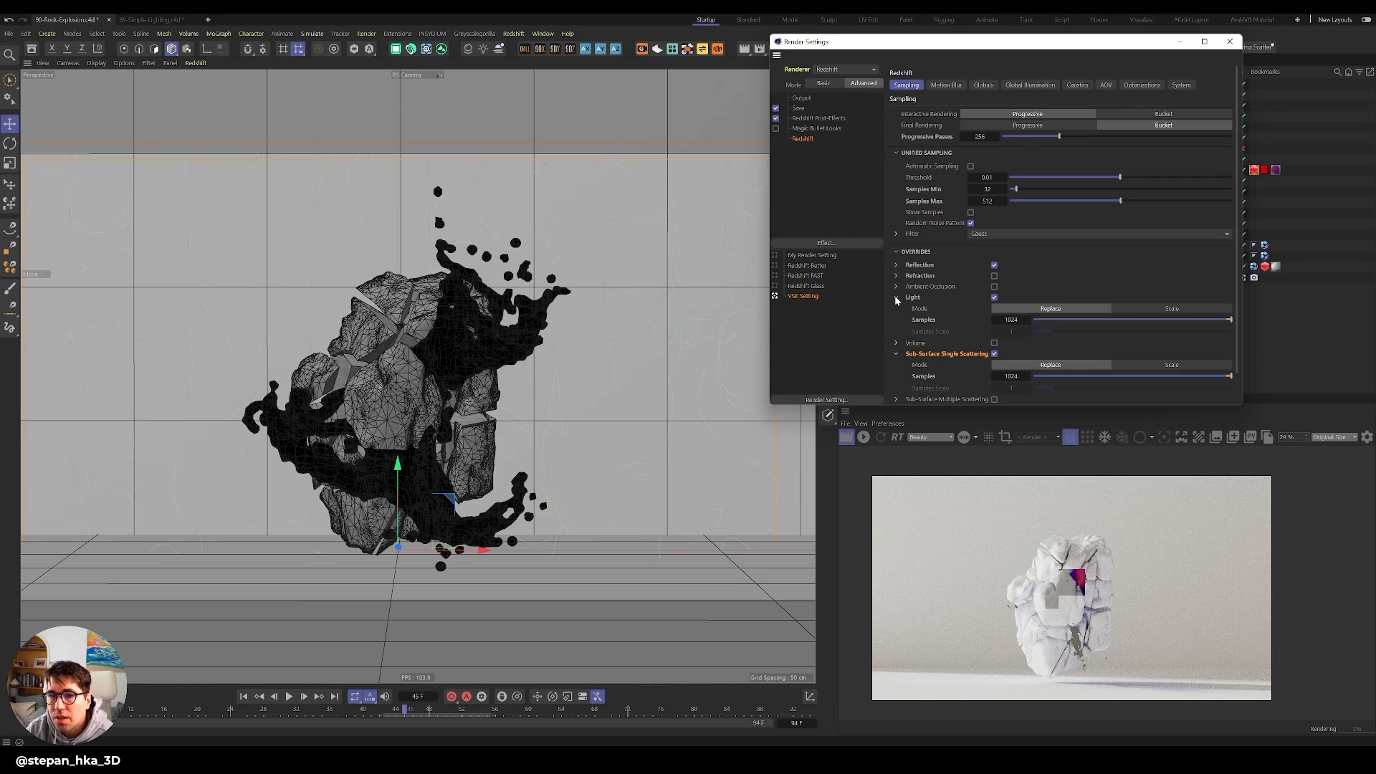
pyautogui.click(897, 265)
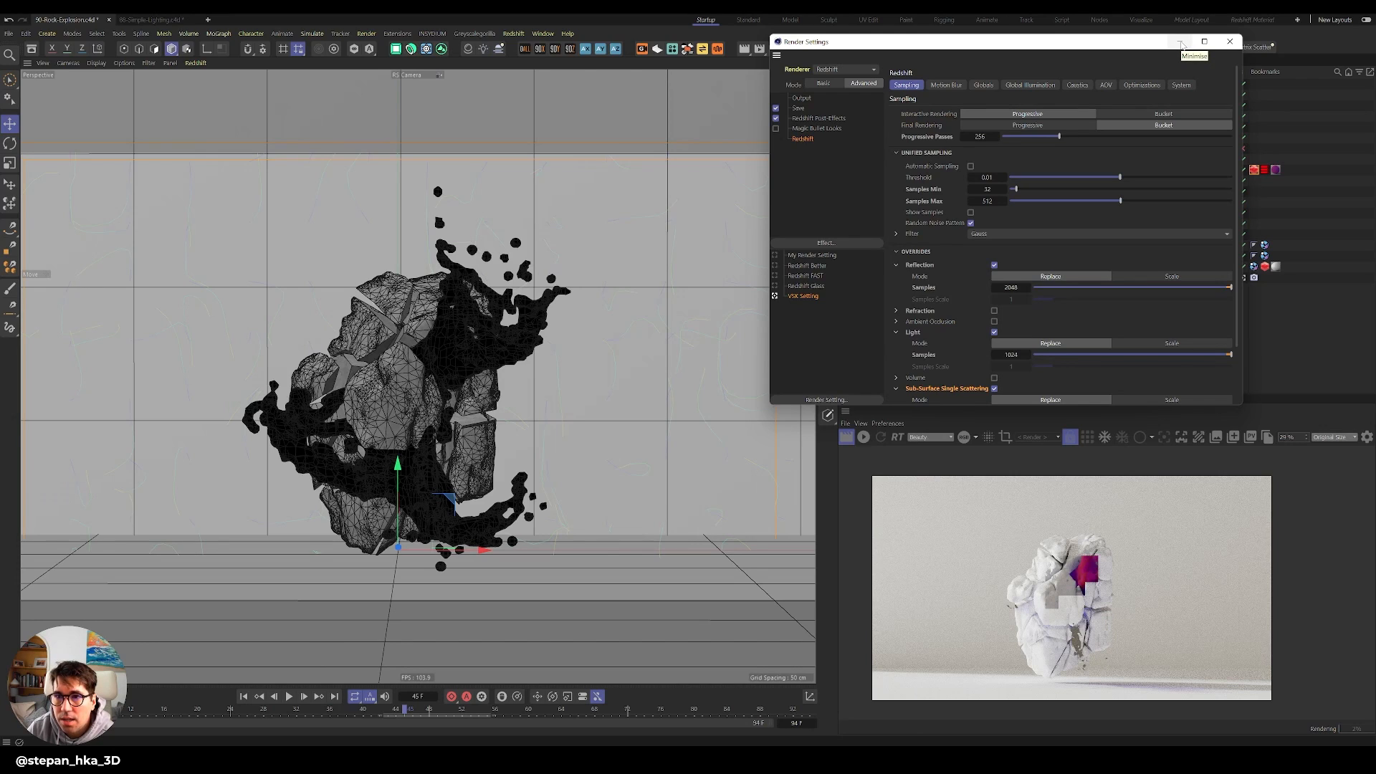
pyautogui.click(1180, 43)
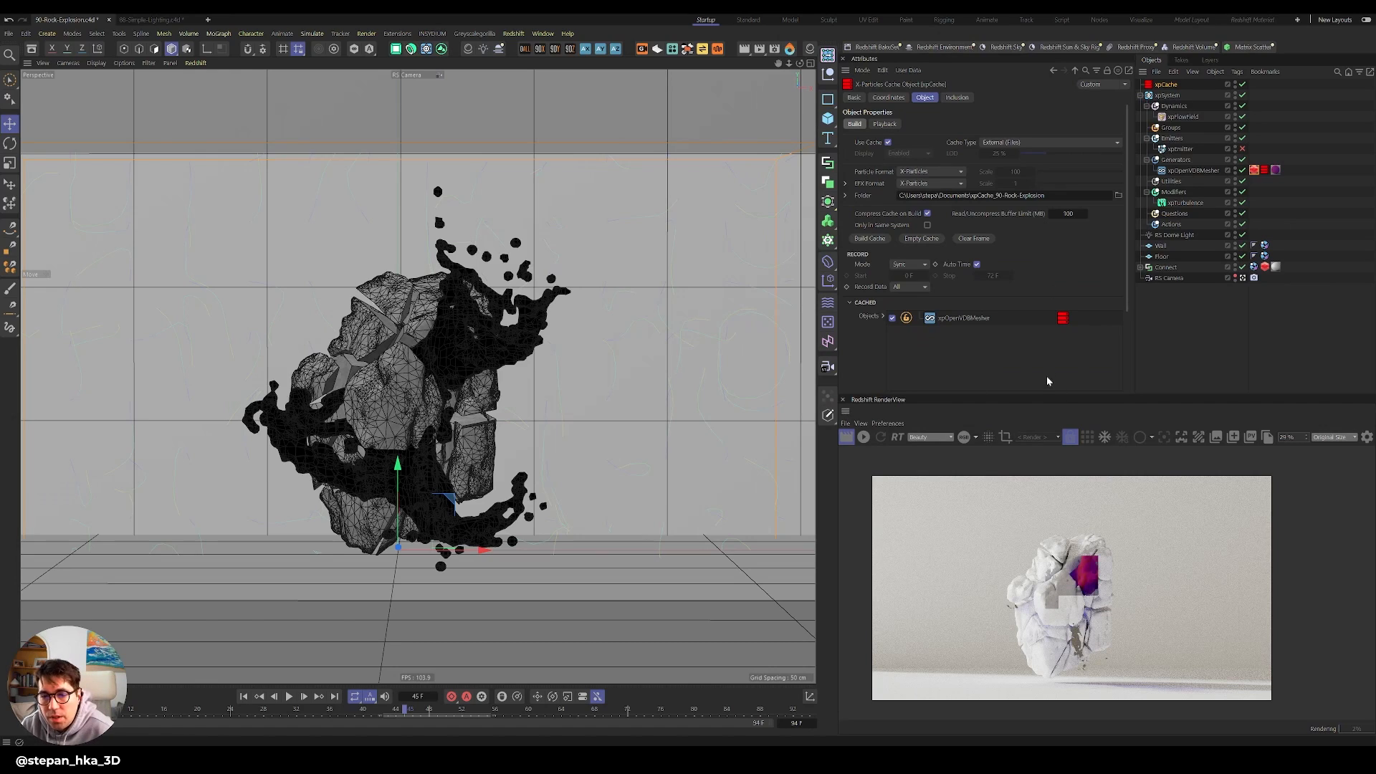